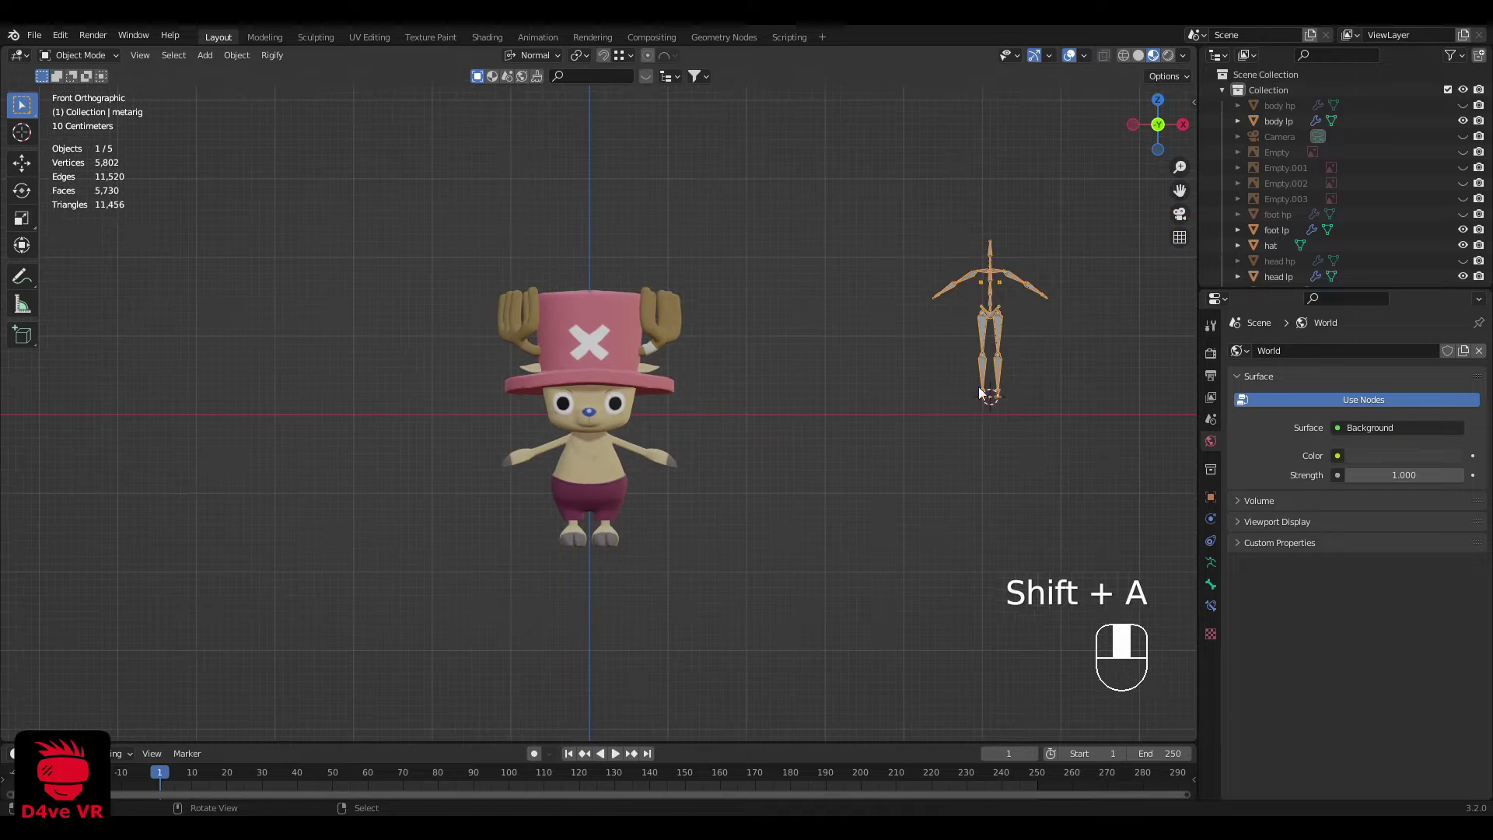
# Step: Move the metarig from the far side of the scene to beside the character's legs
pyautogui.press('g')
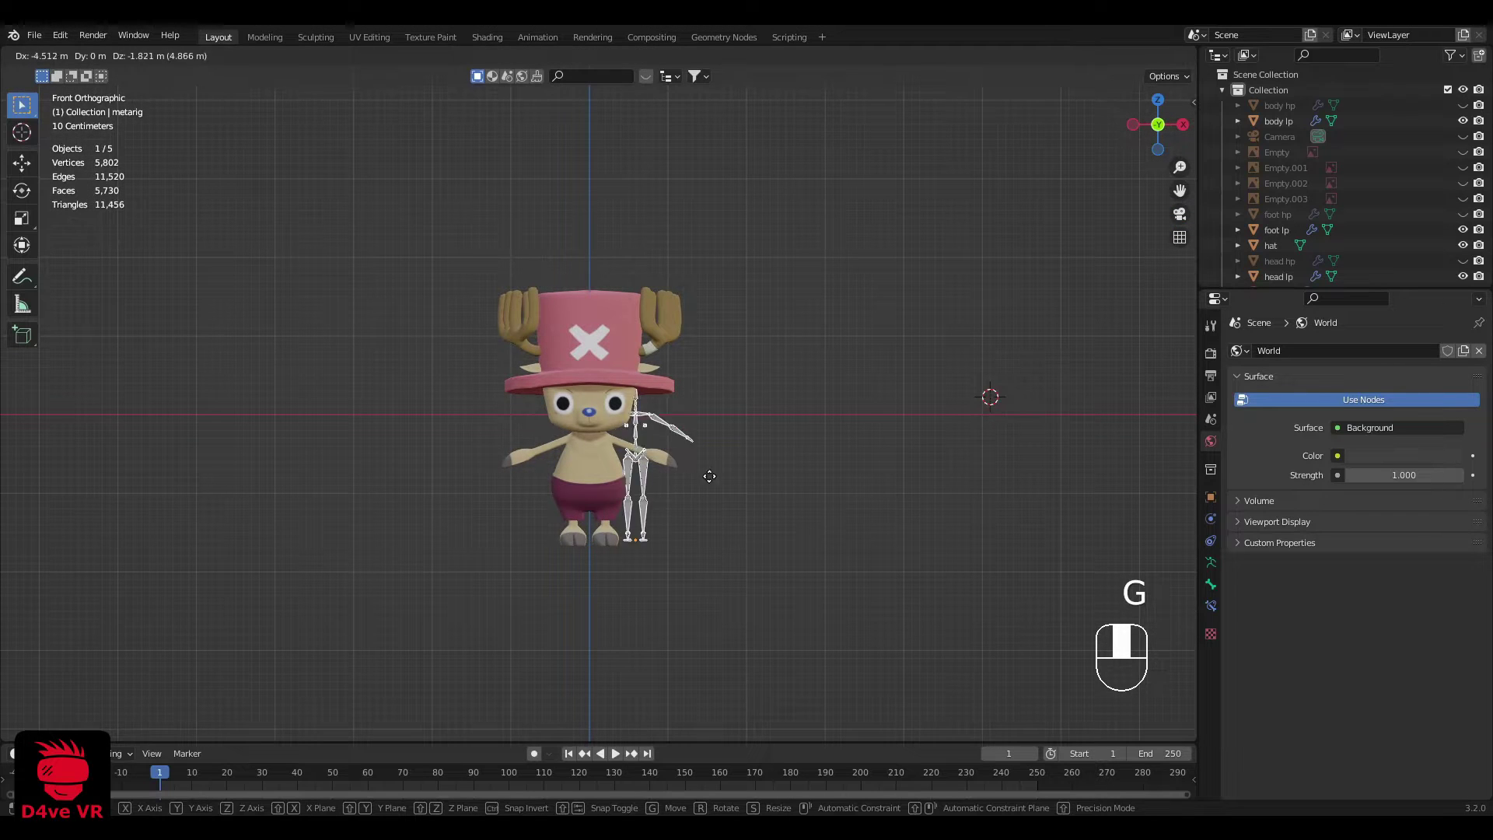
pyautogui.click(709, 476)
pyautogui.scroll(4, 642, 386)
# Step: Select the character's body mesh and switch the viewport to solid shading
pyautogui.click(641, 534)
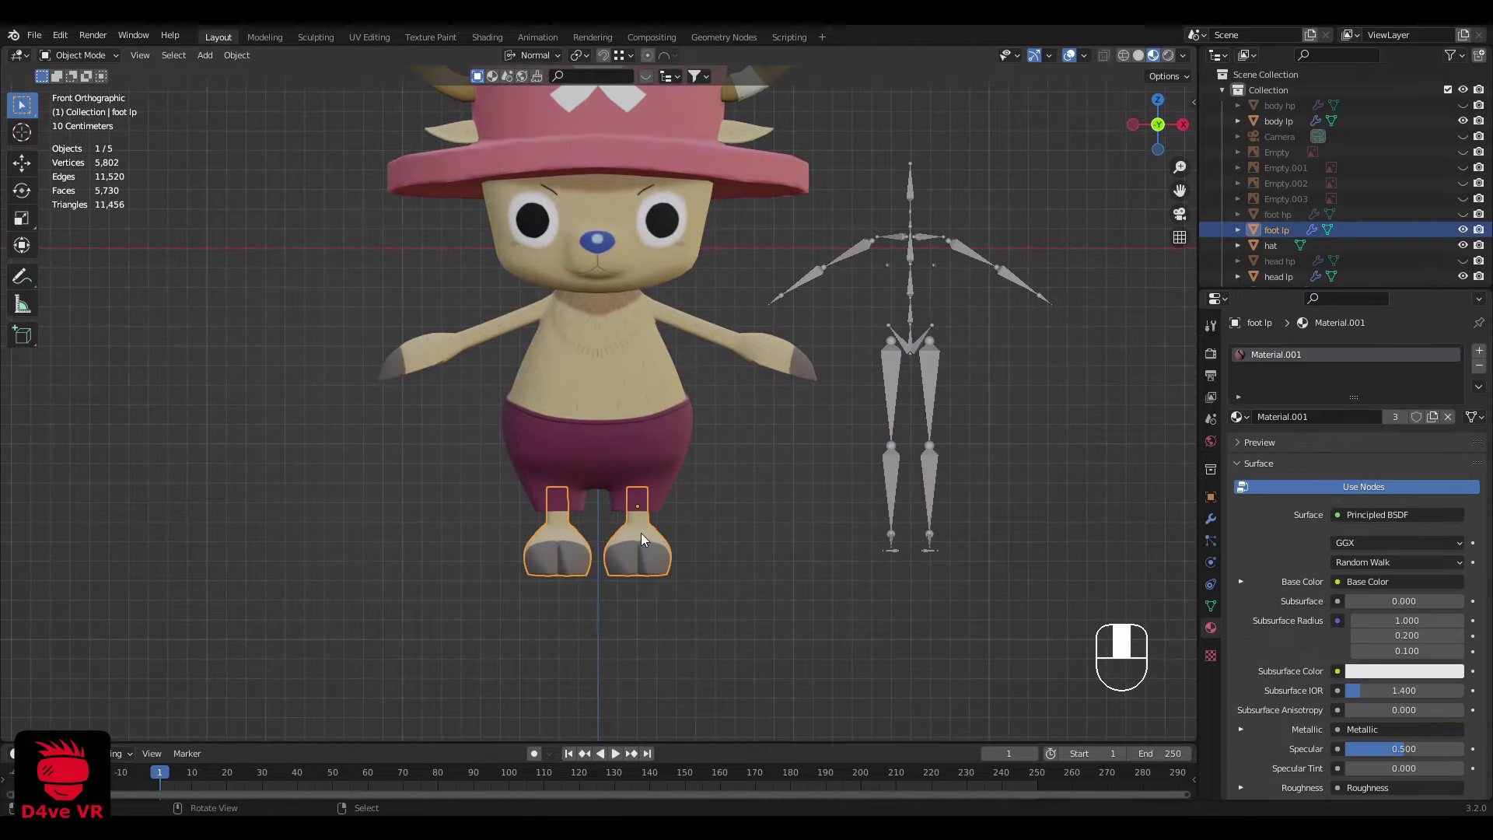
pyautogui.click(625, 444)
pyautogui.press('z')
pyautogui.click(541, 431)
pyautogui.press('z')
pyautogui.click(802, 426)
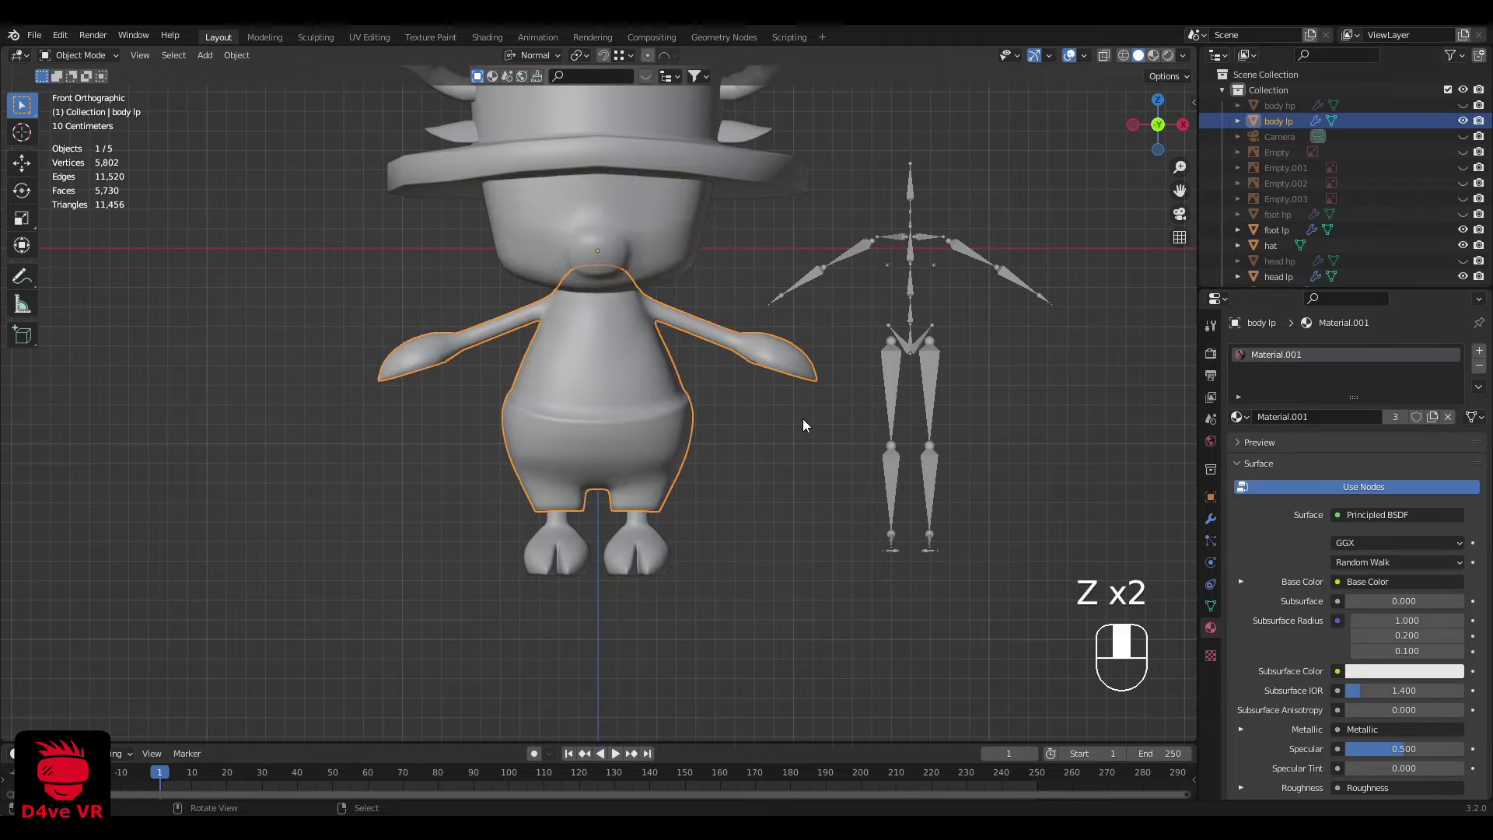
# Step: Move the metarig onto the character's centre, with its feet between the character's feet
pyautogui.click(901, 364)
pyautogui.press('g')
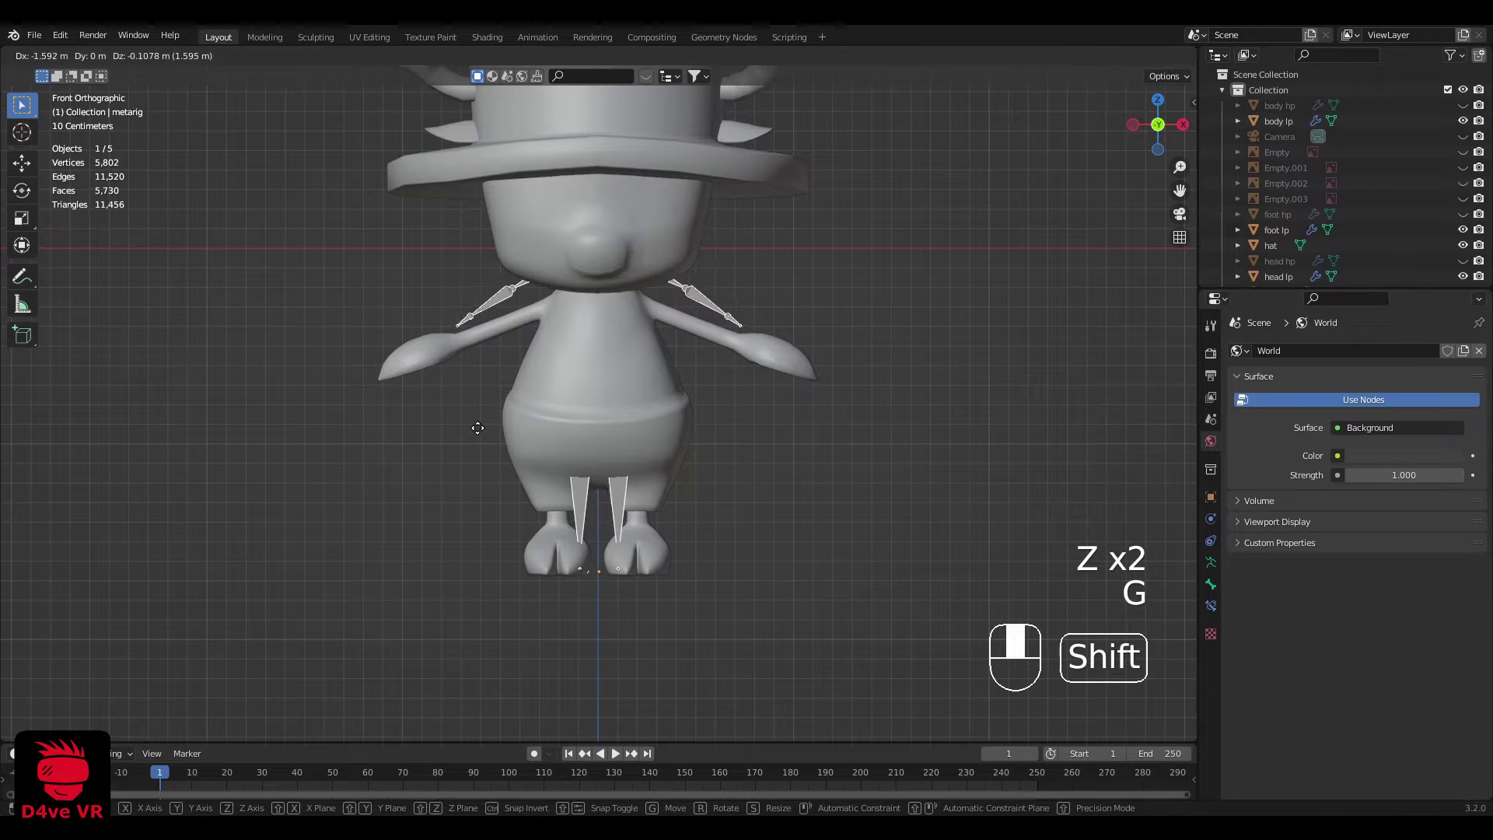
pyautogui.click(468, 427)
pyautogui.scroll(4, 595, 478)
pyautogui.keyDown('shift'); pyautogui.moveTo(642, 607); pyautogui.dragTo(702, 311, button='middle'); pyautogui.keyUp('shift')
pyautogui.scroll(3, 702, 311)
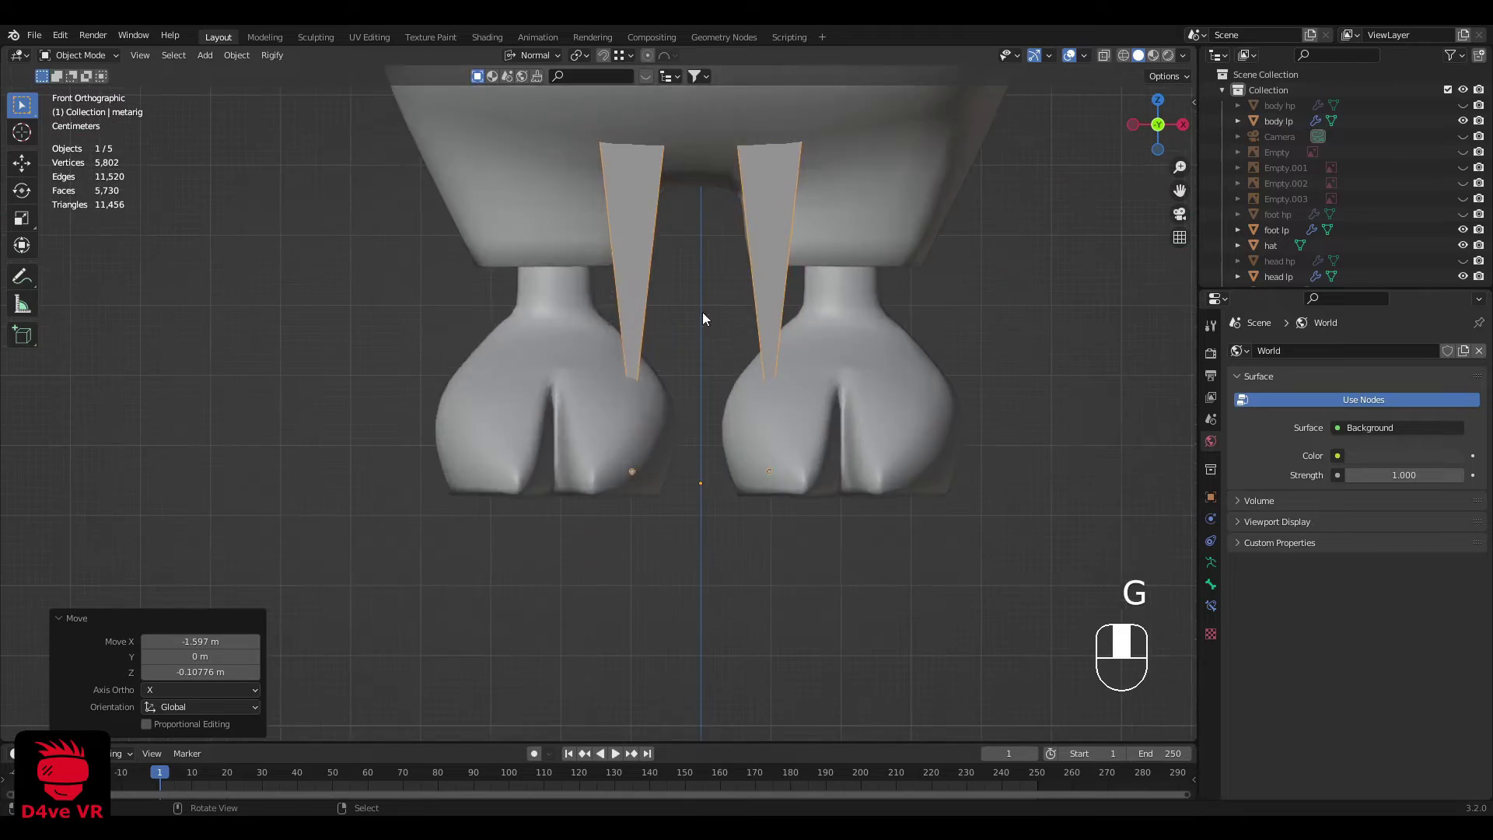
# Step: Switch the viewport to wireframe and shift the metarig along X to centre it on the character
pyautogui.press('z')
pyautogui.scroll(5, 799, 387)
pyautogui.press('g')
pyautogui.press('x')
pyautogui.click(808, 388)
# Step: Copy the body mesh's X location and set the metarig's X location to the same -0.002801 m
pyautogui.scroll(-12, 807, 388)
pyautogui.keyDown('shift'); pyautogui.moveTo(804, 335); pyautogui.dragTo(748, 501, button='middle'); pyautogui.keyUp('shift')
pyautogui.scroll(1, 663, 410)
pyautogui.click(661, 410)
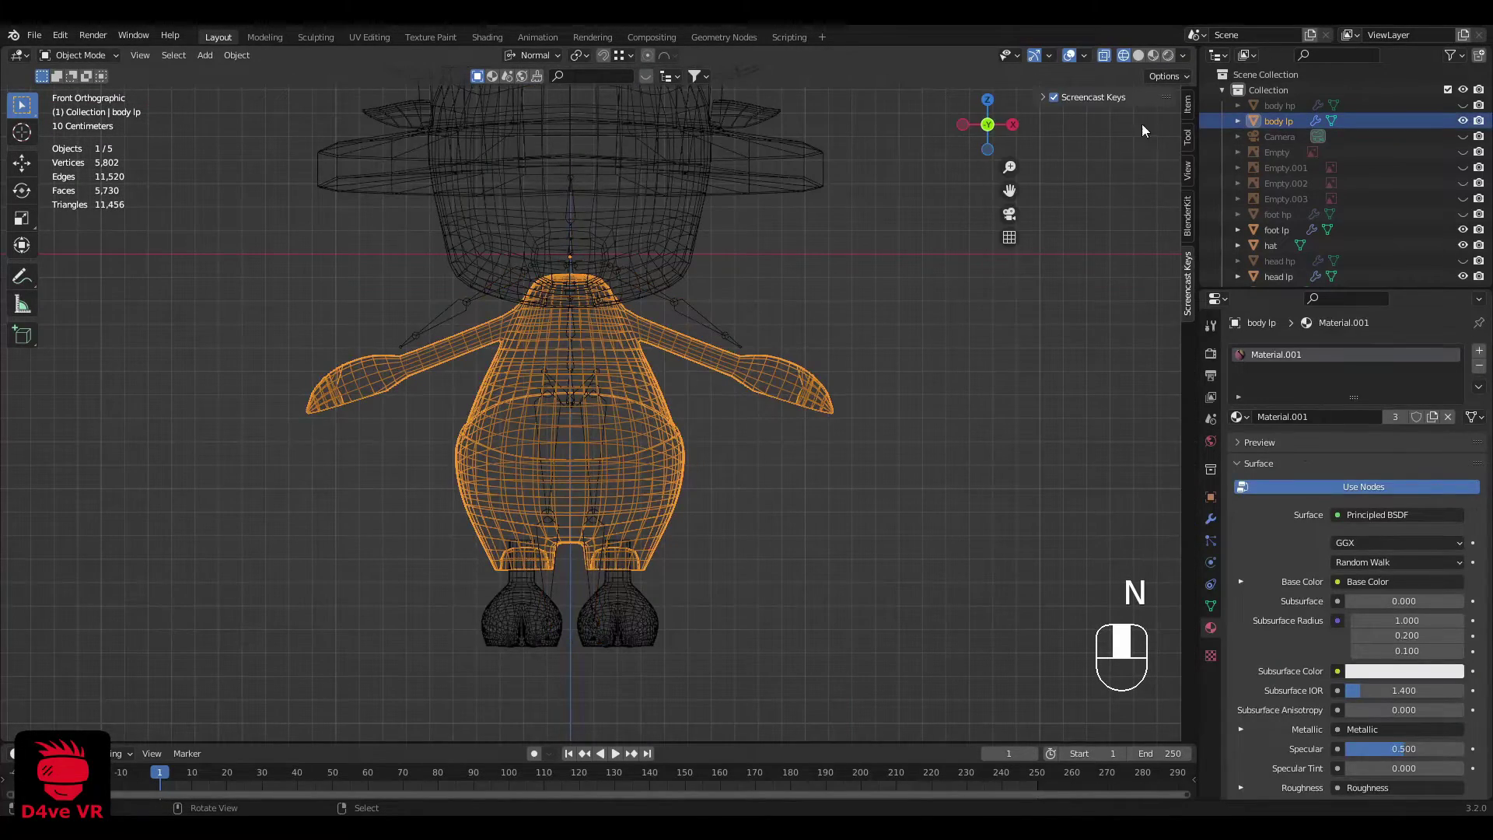
pyautogui.click(1187, 106)
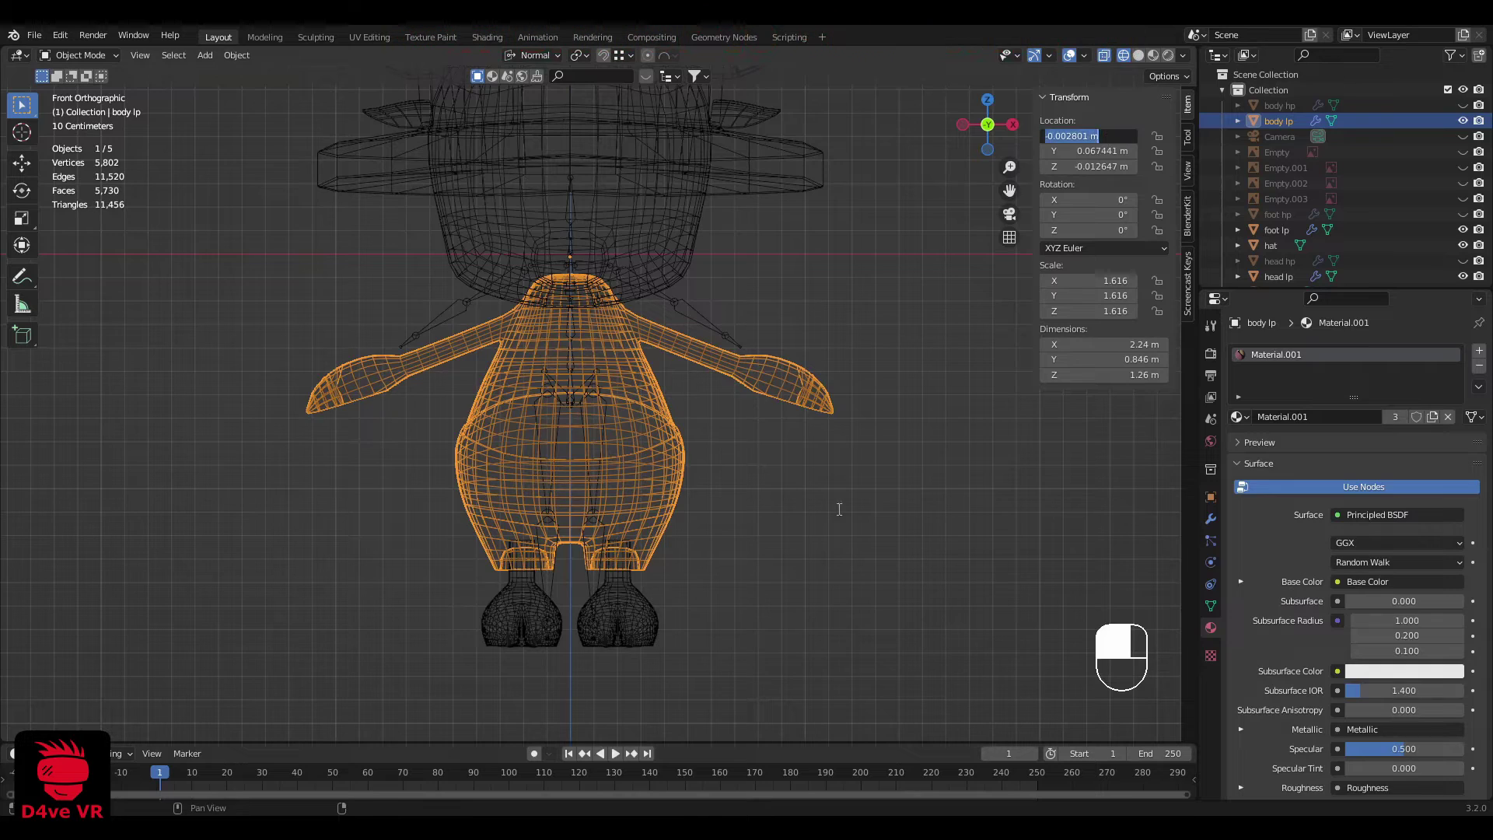
pyautogui.click(562, 580)
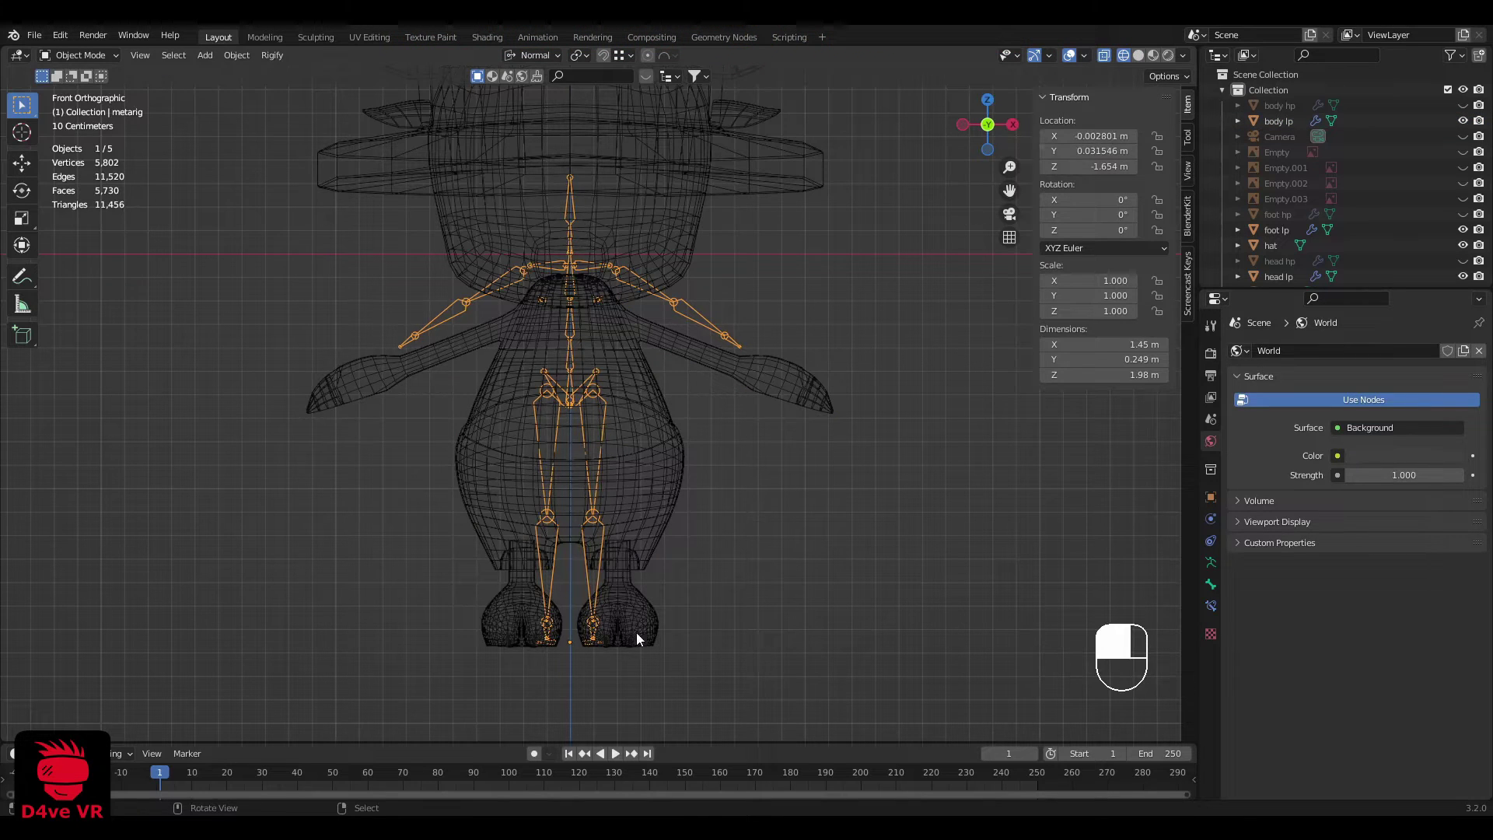
# Step: Lower the metarig about 0.015 m along Z to meet the soles of the feet
pyautogui.scroll(-2, 594, 594)
pyautogui.scroll(4, 602, 593)
pyautogui.keyDown('shift'); pyautogui.moveTo(604, 592); pyautogui.dragTo(669, 350, button='middle'); pyautogui.keyUp('shift')
pyautogui.scroll(5, 693, 404)
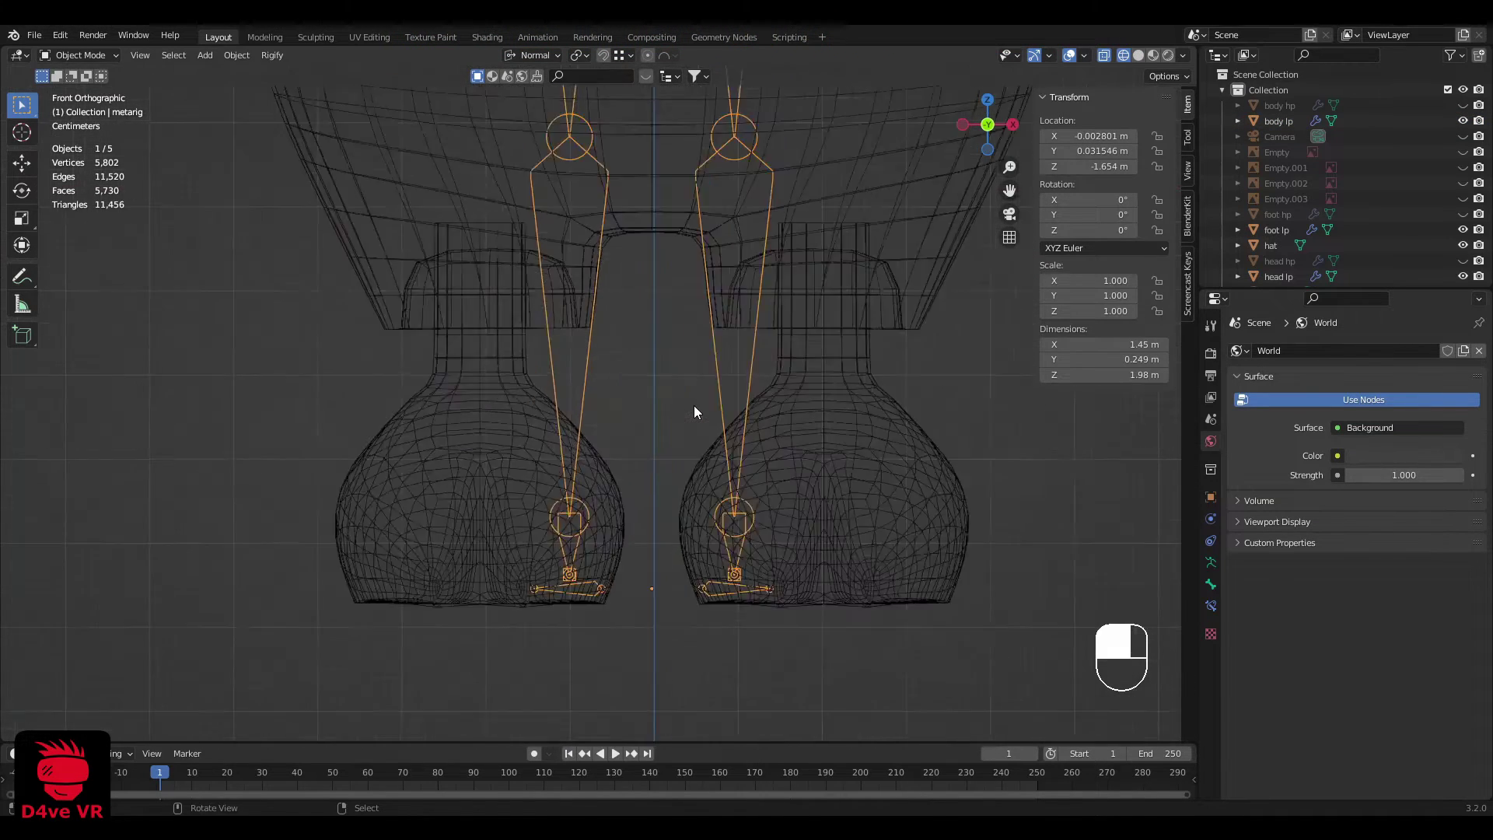
pyautogui.scroll(2, 694, 404)
pyautogui.press('g')
pyautogui.press('z')
pyautogui.moveTo(684, 517)
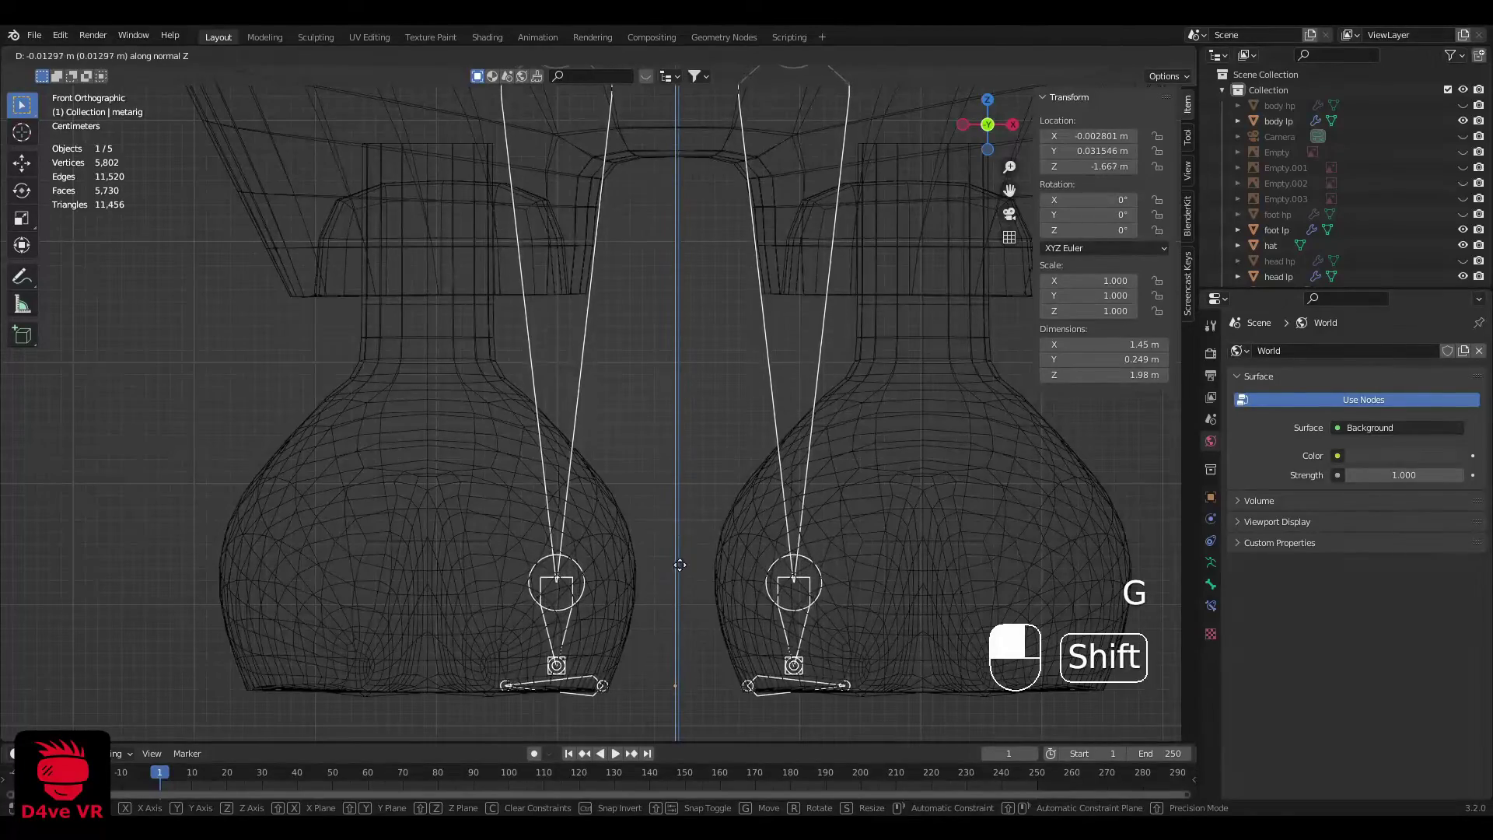
pyautogui.click(679, 566)
# Step: Scale the whole metarig uniformly to fit the character's body
pyautogui.scroll(-5, 749, 406)
pyautogui.scroll(3, 736, 506)
pyautogui.press('s')
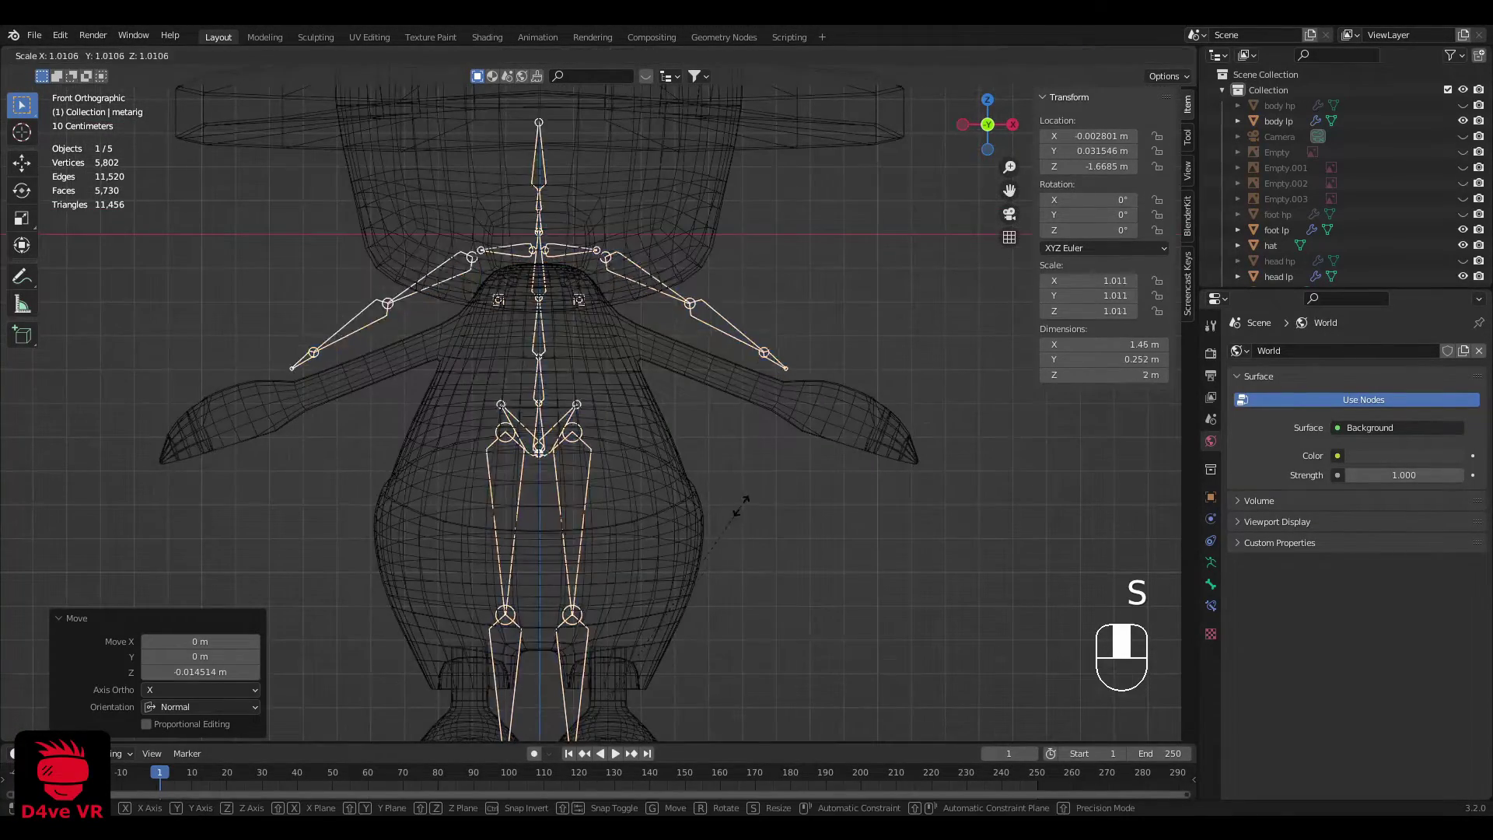
pyautogui.click(712, 545)
# Step: Shift the scaled metarig along Z to line its feet up with the soles of the foot mesh
pyautogui.scroll(-3, 711, 545)
pyautogui.keyDown('shift'); pyautogui.moveTo(711, 544); pyautogui.dragTo(717, 480, button='middle'); pyautogui.keyUp('shift')
pyautogui.scroll(3, 716, 481)
pyautogui.scroll(2, 676, 533)
pyautogui.keyDown('shift'); pyautogui.moveTo(624, 723); pyautogui.dragTo(658, 723, button='middle'); pyautogui.keyUp('shift')
pyautogui.scroll(3, 674, 534)
pyautogui.scroll(-3, 674, 533)
pyautogui.press('g')
pyautogui.press('z')
pyautogui.click(687, 526)
pyautogui.scroll(-3, 695, 477)
# Step: Enter Edit Mode on the metarig and show its feet from the right side in orthographic view
pyautogui.press('Tab')
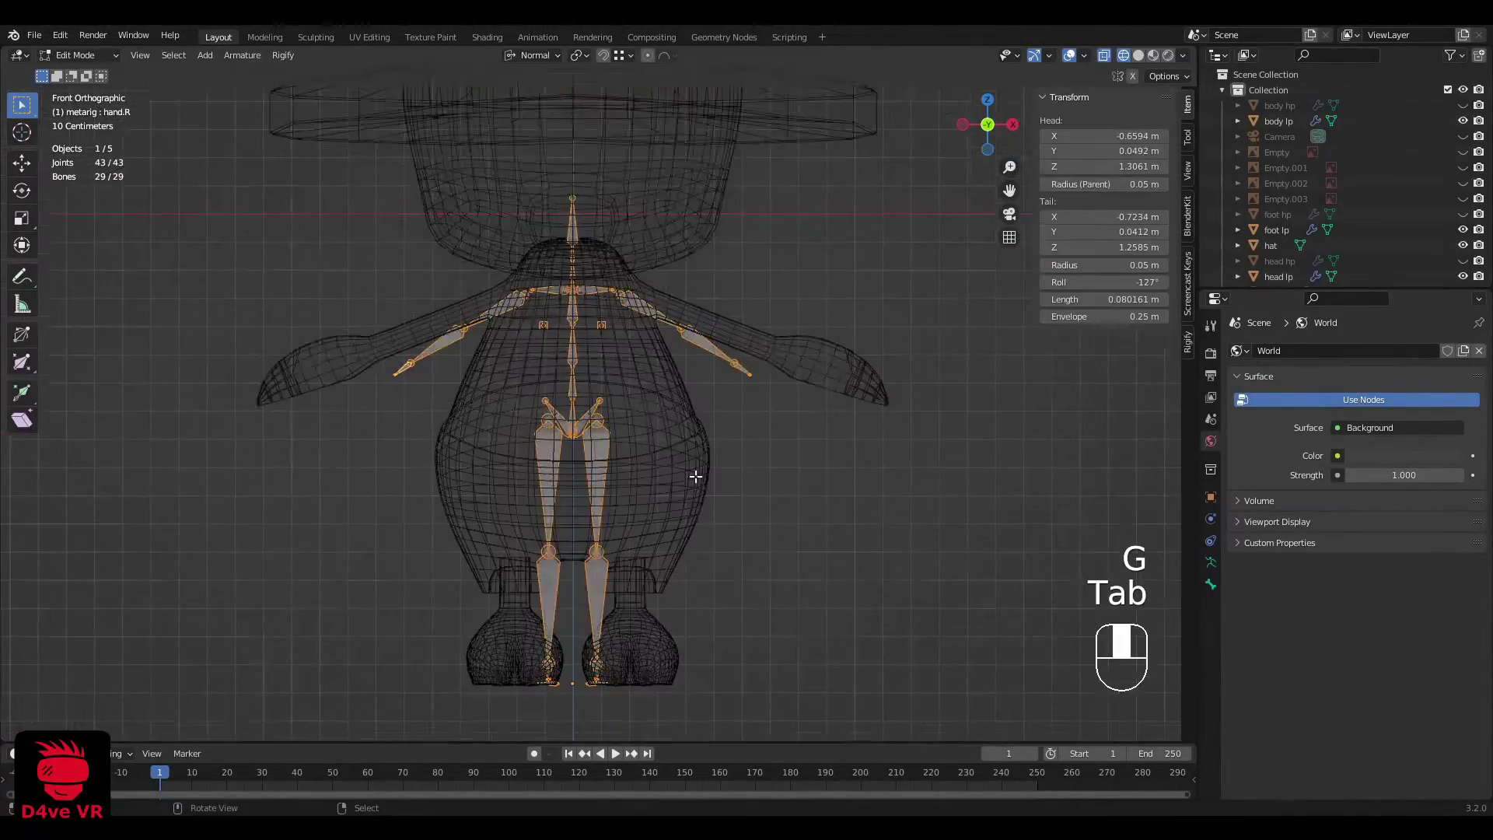
pyautogui.keyDown('shift'); pyautogui.moveTo(592, 209); pyautogui.dragTo(540, 427, button='middle'); pyautogui.keyUp('shift')
pyautogui.scroll(4, 540, 427)
pyautogui.scroll(-7, 576, 403)
pyautogui.press('`')
pyautogui.scroll(4, 608, 460)
pyautogui.keyDown('shift'); pyautogui.moveTo(608, 460); pyautogui.dragTo(646, 207, button='middle'); pyautogui.keyUp('shift')
pyautogui.scroll(6, 634, 431)
pyautogui.keyDown('shift'); pyautogui.moveTo(634, 431); pyautogui.dragTo(699, 335, button='middle'); pyautogui.keyUp('shift')
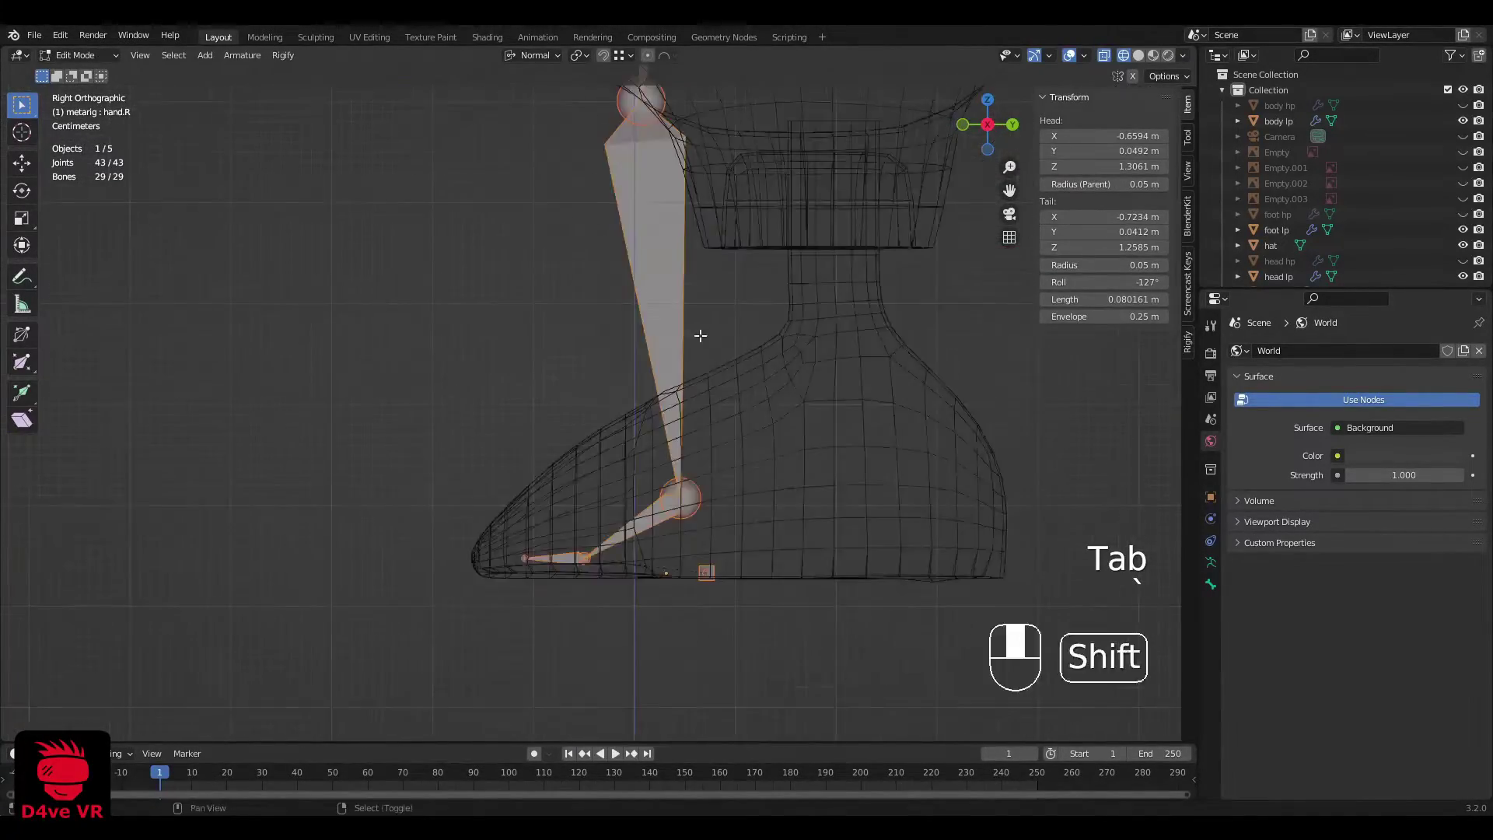
# Step: Select both shin bones and move them backward into the lower legs and ankles of the mesh
pyautogui.scroll(-2, 700, 335)
pyautogui.click(652, 337)
pyautogui.rightClick(733, 337)
pyautogui.moveTo(816, 337); pyautogui.dragTo(457, 290)
pyautogui.moveTo(459, 290); pyautogui.dragTo(642, 306, button='middle')
pyautogui.scroll(-2, 643, 306)
pyautogui.press('`')
pyautogui.click(743, 307)
pyautogui.press('g')
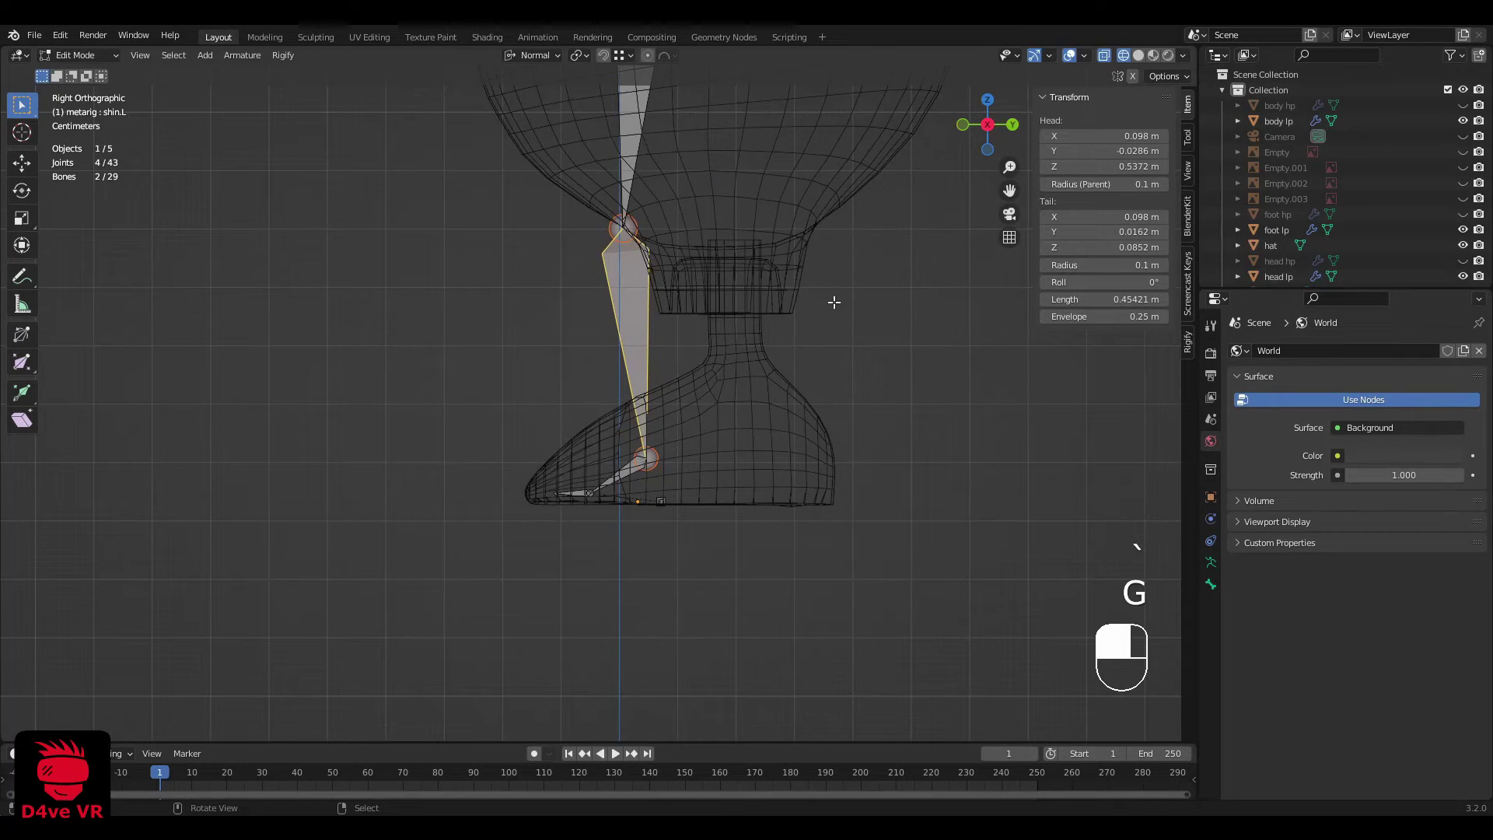
pyautogui.press('g')
pyautogui.click(723, 319)
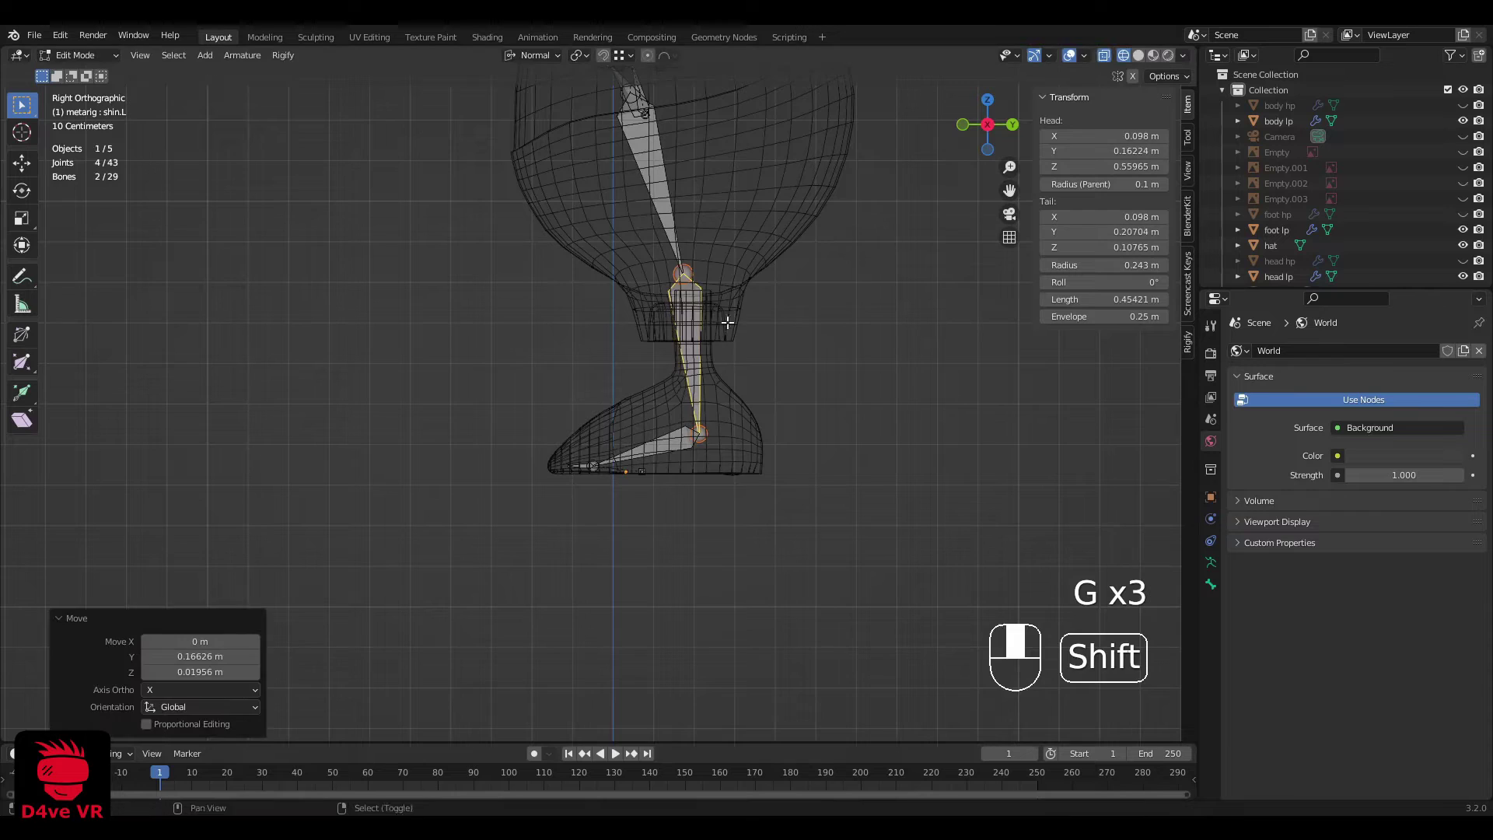
# Step: Move both ankle joints back and down toward the heels in the right side view
pyautogui.scroll(4, 730, 323)
pyautogui.click(799, 468)
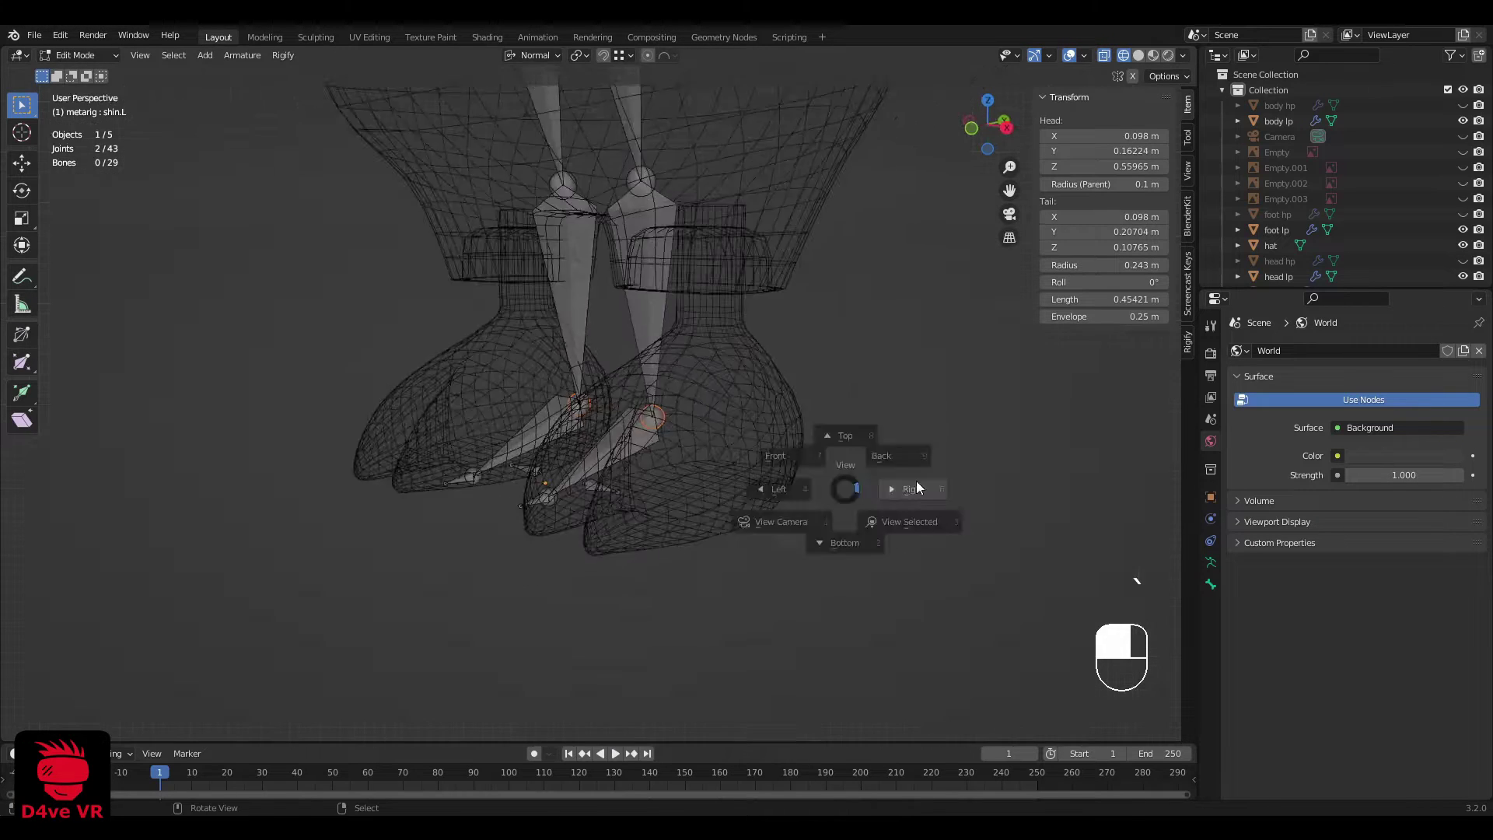
pyautogui.press('g')
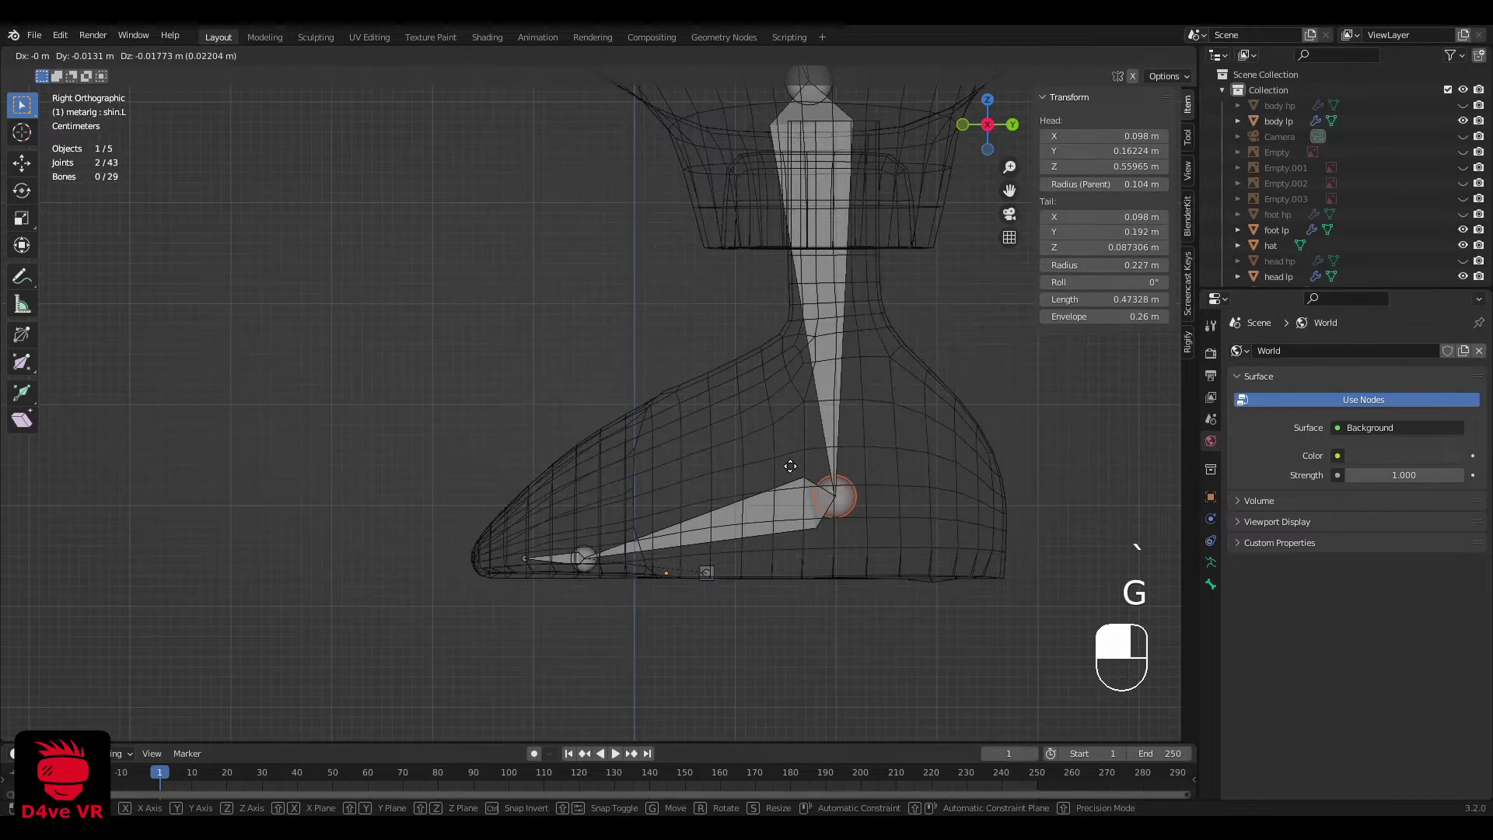
pyautogui.click(811, 467)
# Step: Move the toe tips to the front of the feet and raise the ball-of-foot joints about 0.04 m
pyautogui.click(528, 557)
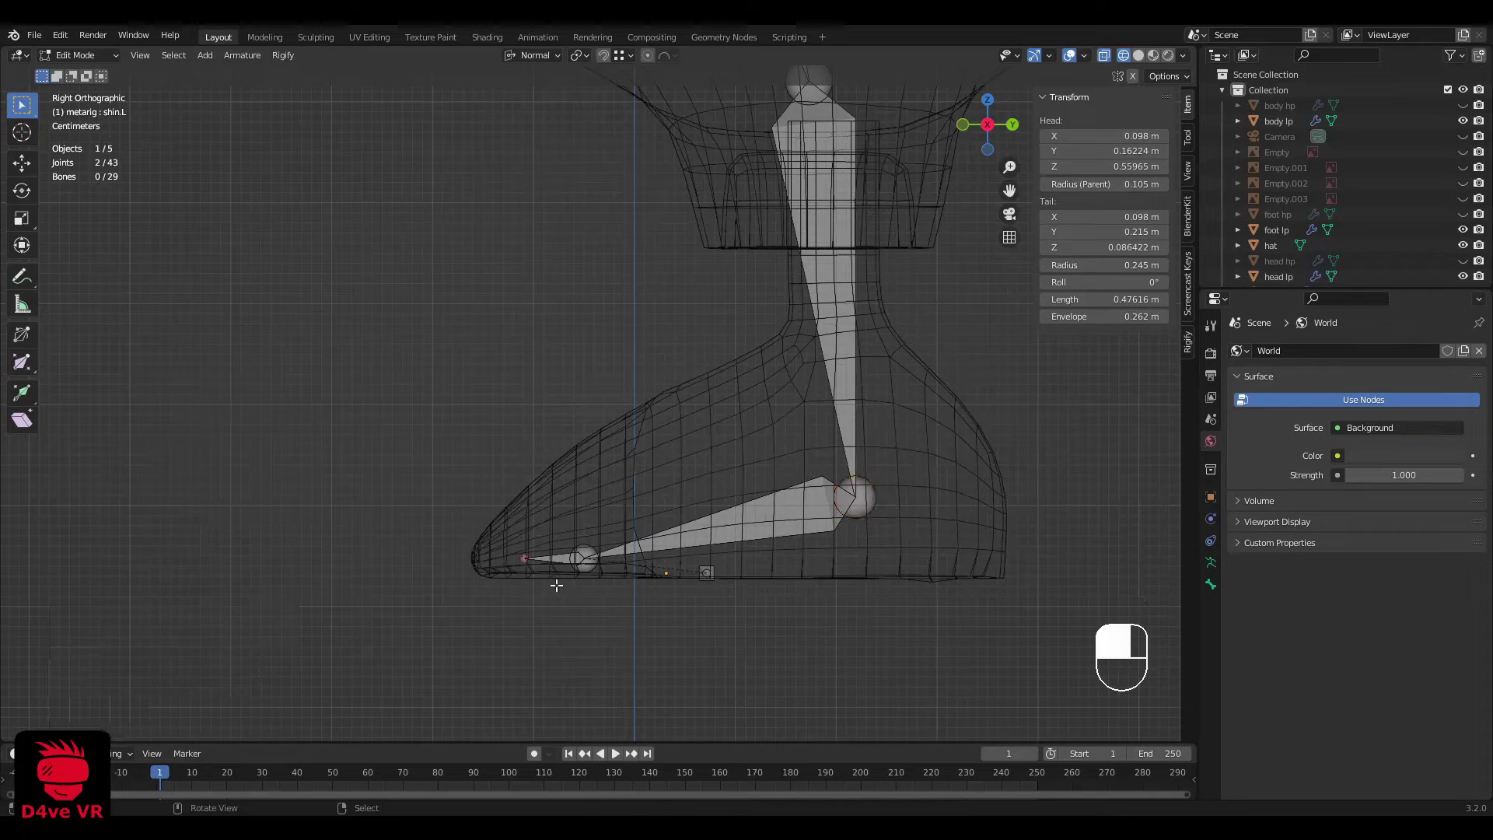
pyautogui.click(454, 581)
pyautogui.click(625, 505)
pyautogui.press('g')
pyautogui.click(639, 461)
# Step: Select the left shin and foot bones in front view and enable X-Axis Mirror
pyautogui.moveTo(640, 460); pyautogui.dragTo(667, 510, button='middle')
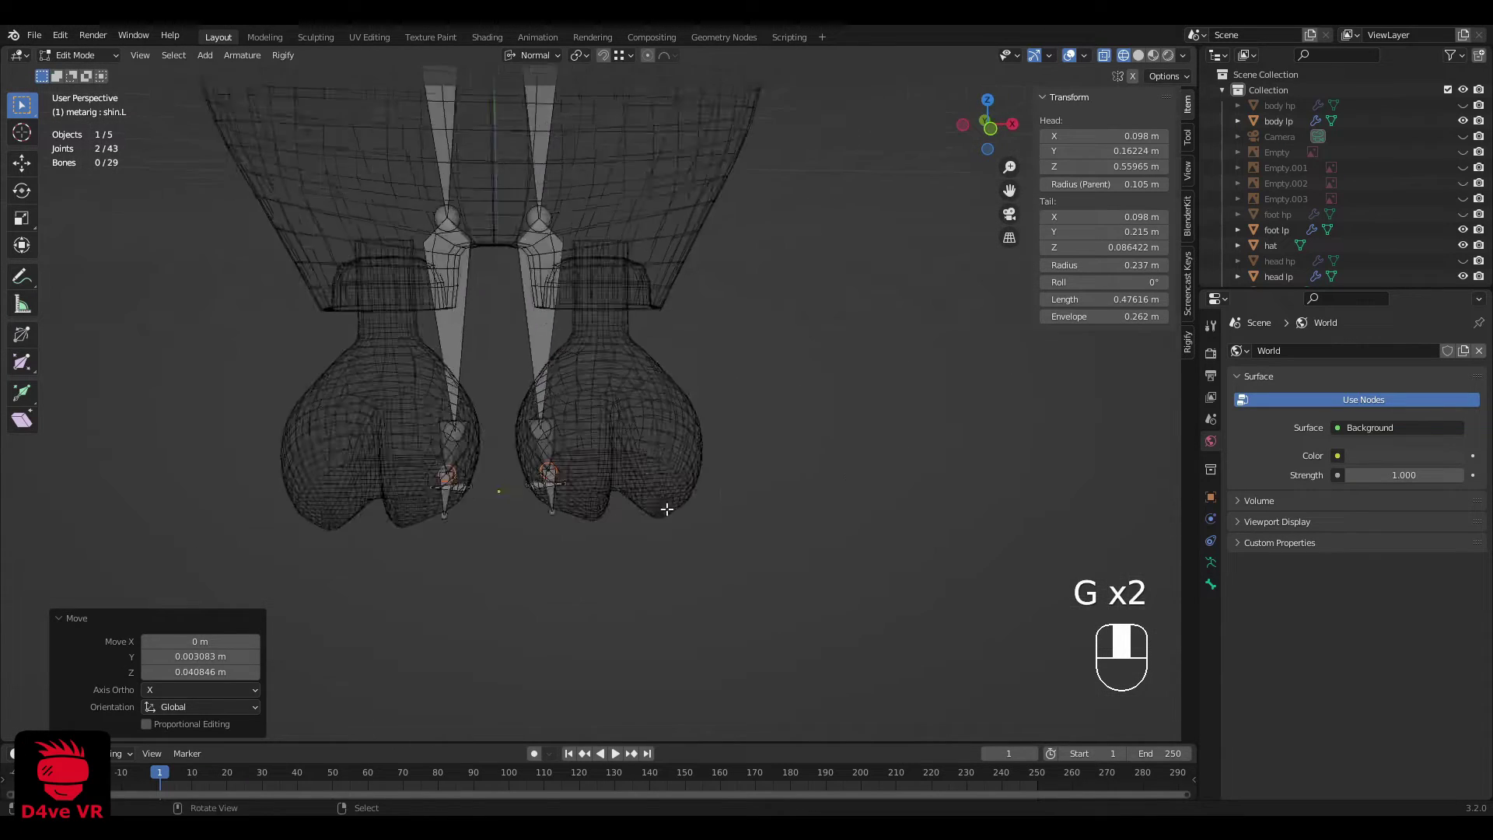
pyautogui.press('`')
pyautogui.scroll(-2, 665, 497)
pyautogui.moveTo(664, 520); pyautogui.dragTo(538, 343)
pyautogui.scroll(2, 614, 335)
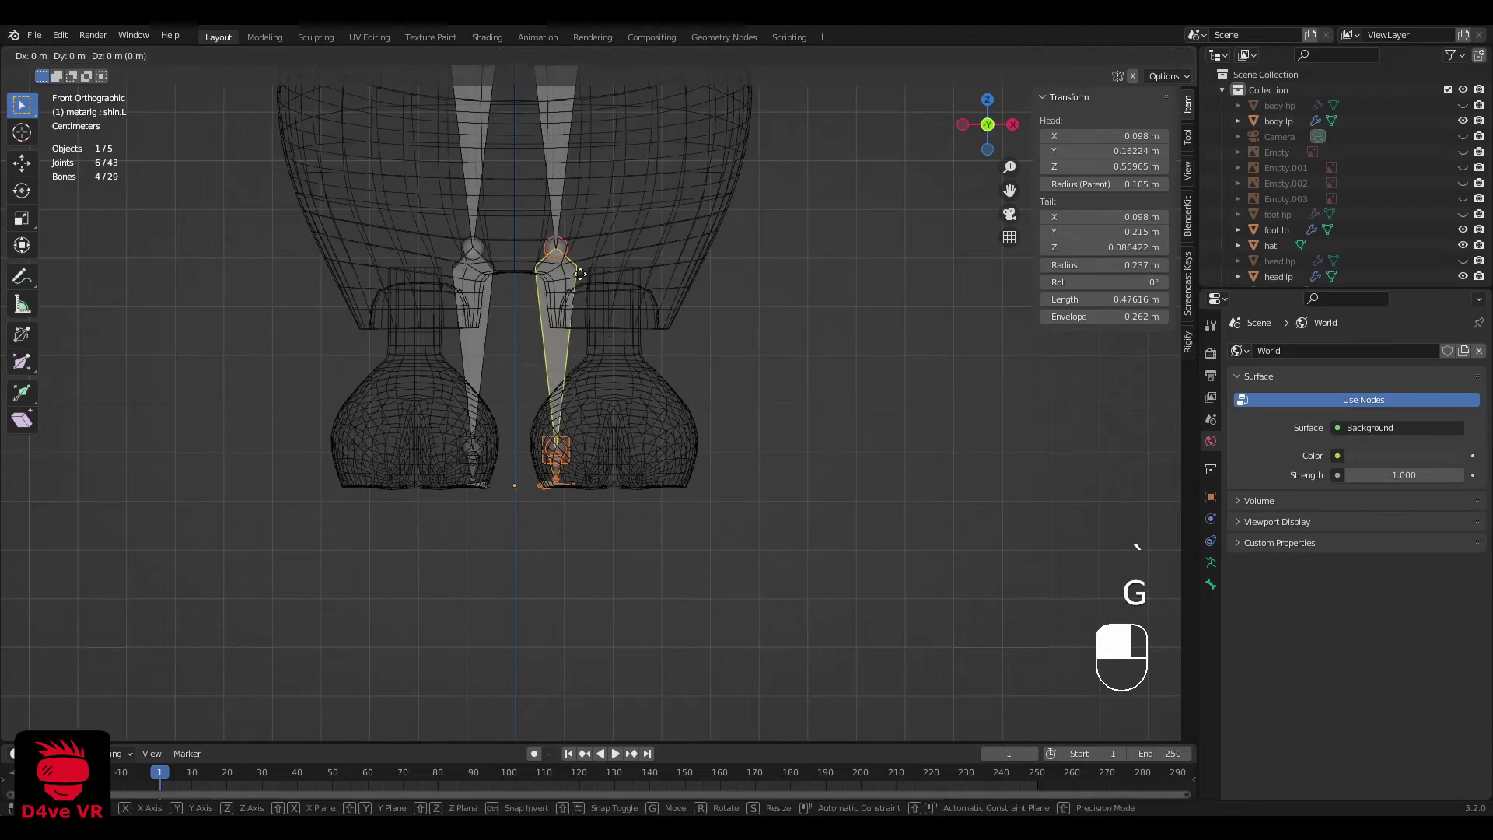
pyautogui.rightClick(619, 263)
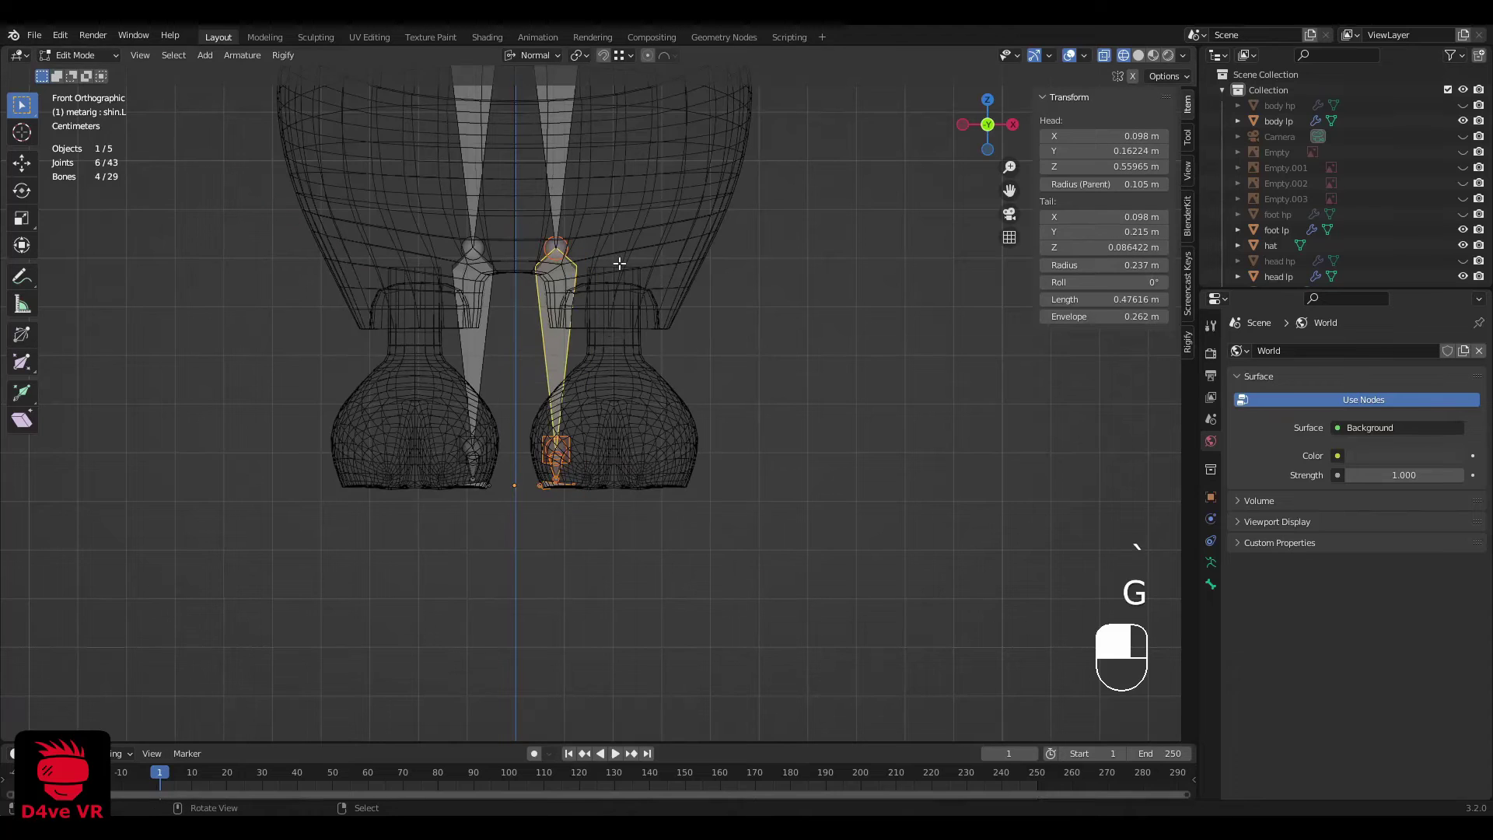
pyautogui.click(1214, 321)
pyautogui.click(1238, 394)
# Step: Move the left shin and foot bones into the left foot mesh, about 0.114 m in X and 0.018 m in Z
pyautogui.scroll(2, 603, 393)
pyautogui.press('g')
pyautogui.middleClick(677, 361)
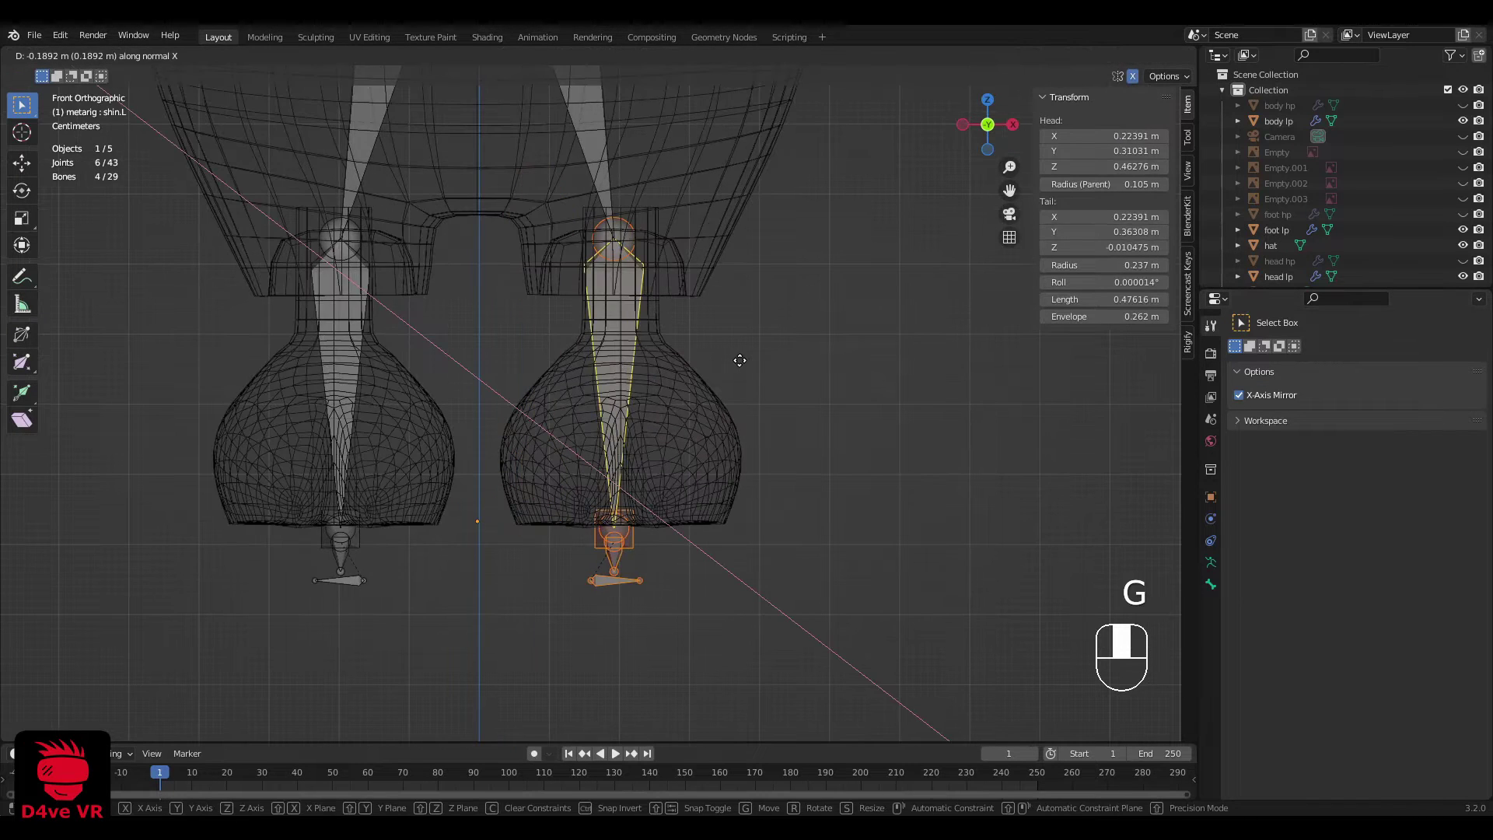
pyautogui.rightClick(618, 329)
pyautogui.scroll(-3, 618, 327)
pyautogui.press('g')
pyautogui.click(680, 357)
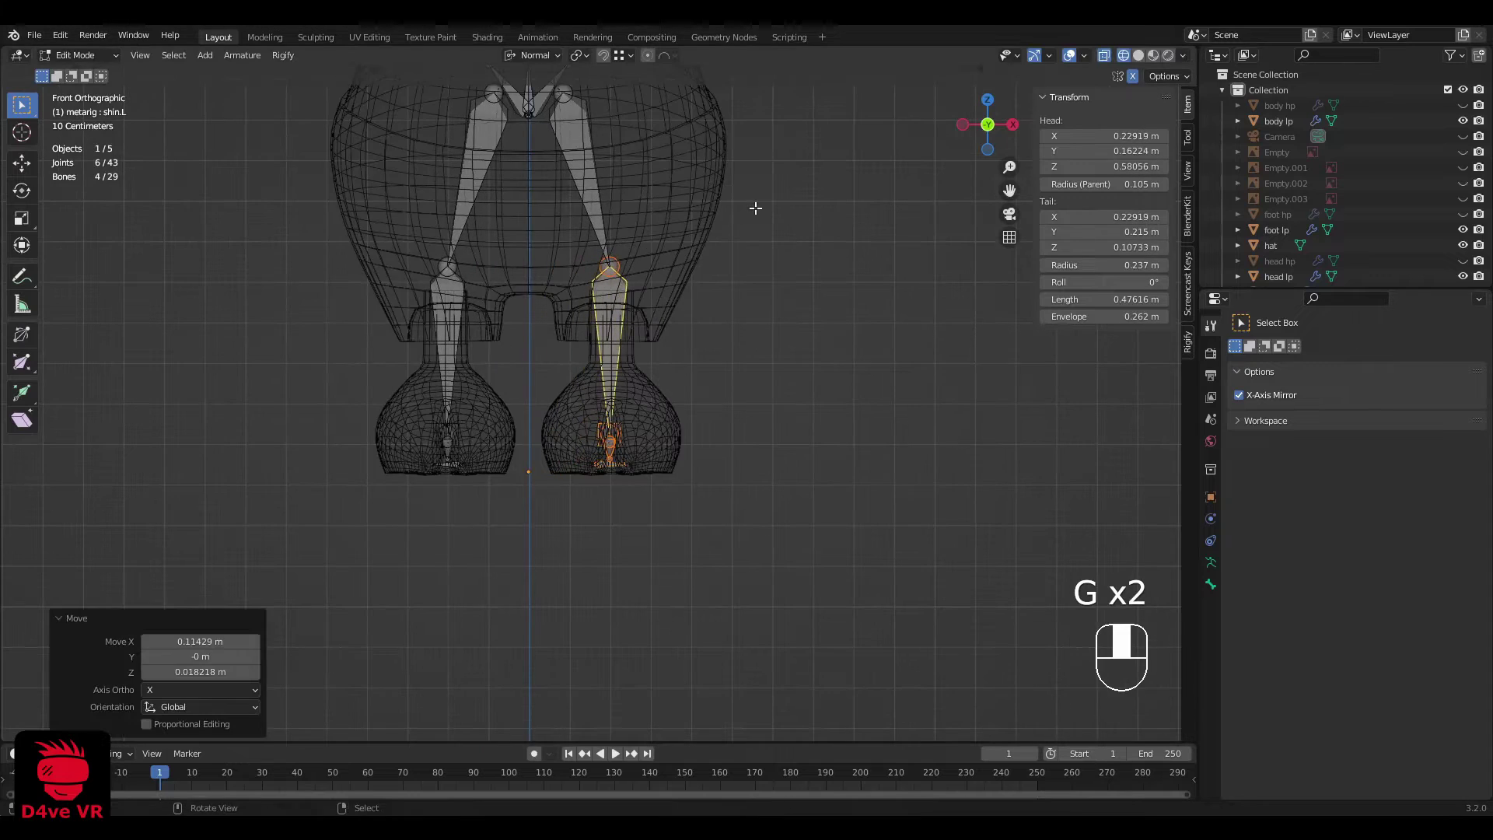
# Step: Set the transform orientation to Global and shift the left shin and foot bones about 0.003 m along X
pyautogui.scroll(-3, 757, 207)
pyautogui.keyDown('shift'); pyautogui.moveTo(739, 123); pyautogui.dragTo(719, 197, button='middle'); pyautogui.keyUp('shift')
pyautogui.scroll(1, 719, 197)
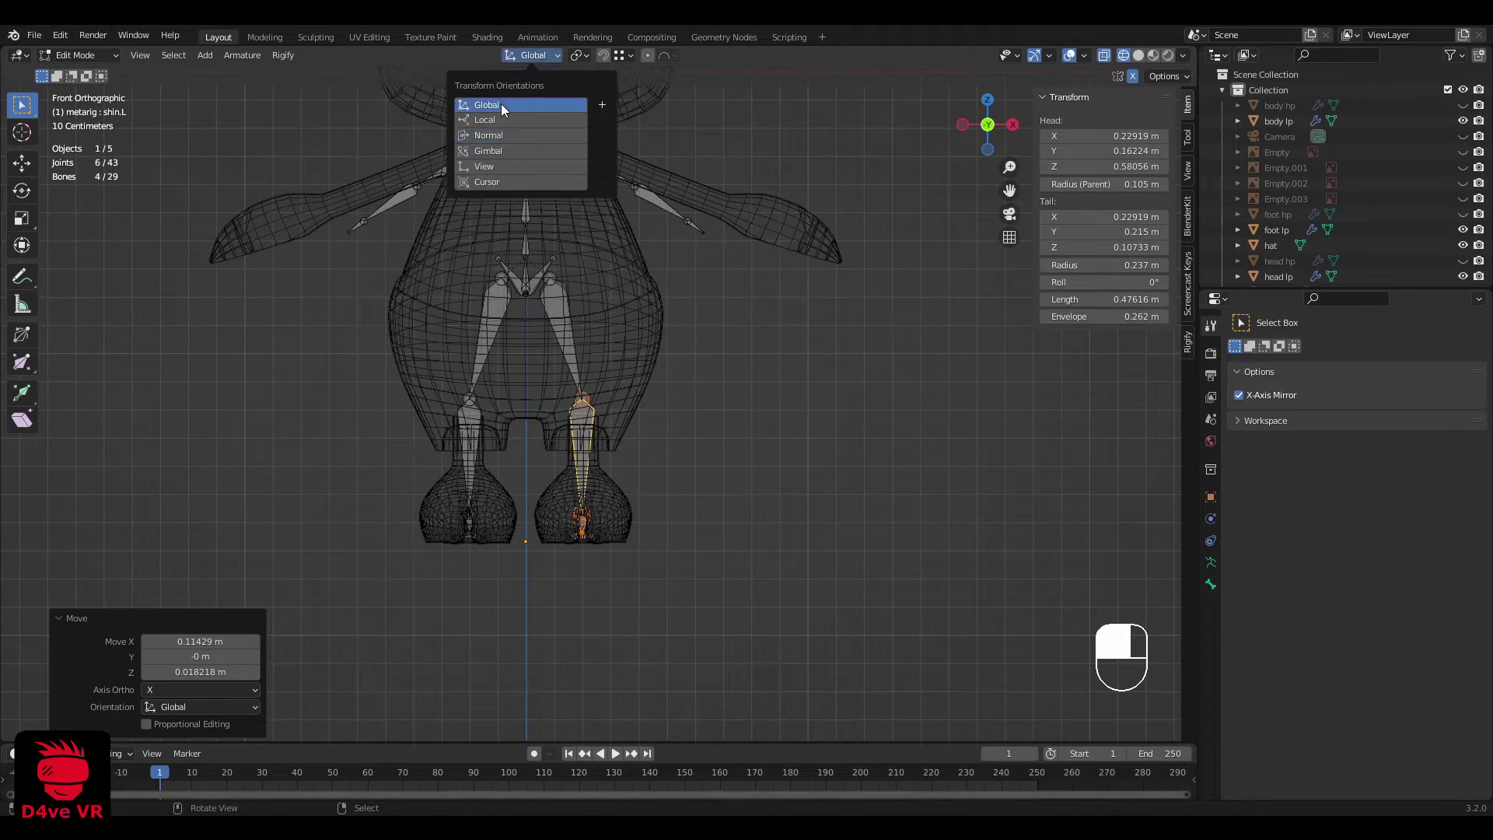
pyautogui.scroll(5, 603, 403)
pyautogui.press('g')
pyautogui.middleClick(691, 414)
pyautogui.click(693, 420)
# Step: Lower the left shin and foot bones about 0.005 m along global Z
pyautogui.scroll(2, 670, 514)
pyautogui.keyDown('shift'); pyautogui.moveTo(670, 513); pyautogui.dragTo(714, 394, button='middle'); pyautogui.keyUp('shift')
pyautogui.press('g')
pyautogui.middleClick(714, 333)
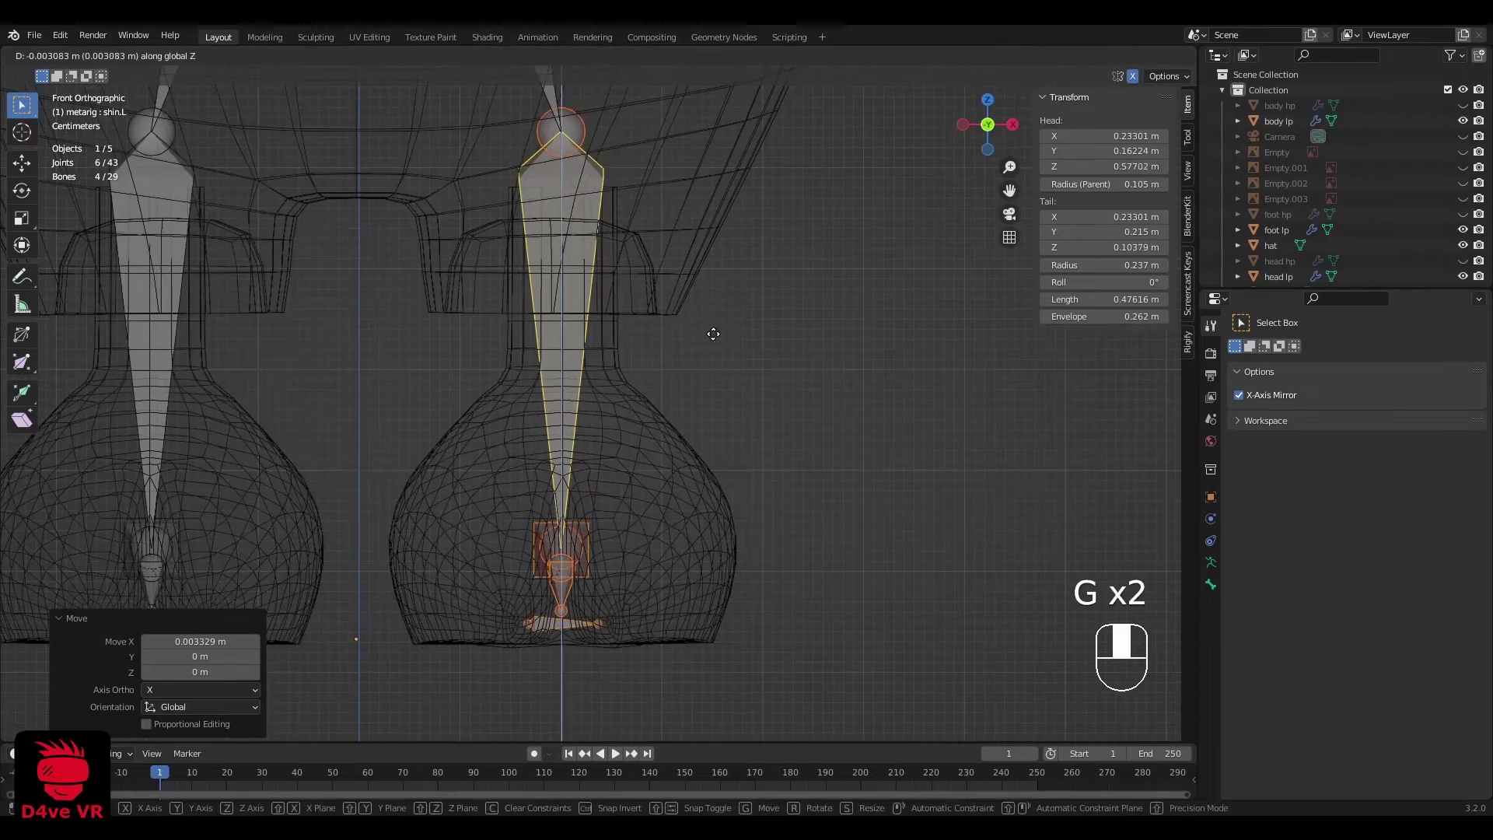
pyautogui.click(713, 335)
# Step: Check the fit of the leg bones inside the mesh from different views
pyautogui.press('`')
pyautogui.scroll(-2, 860, 334)
pyautogui.press('`')
pyautogui.scroll(-1, 700, 193)
pyautogui.keyDown('shift'); pyautogui.moveTo(697, 190); pyautogui.dragTo(690, 366, button='middle'); pyautogui.keyUp('shift')
pyautogui.scroll(-2, 715, 282)
pyautogui.scroll(-1, 684, 389)
pyautogui.scroll(2, 674, 439)
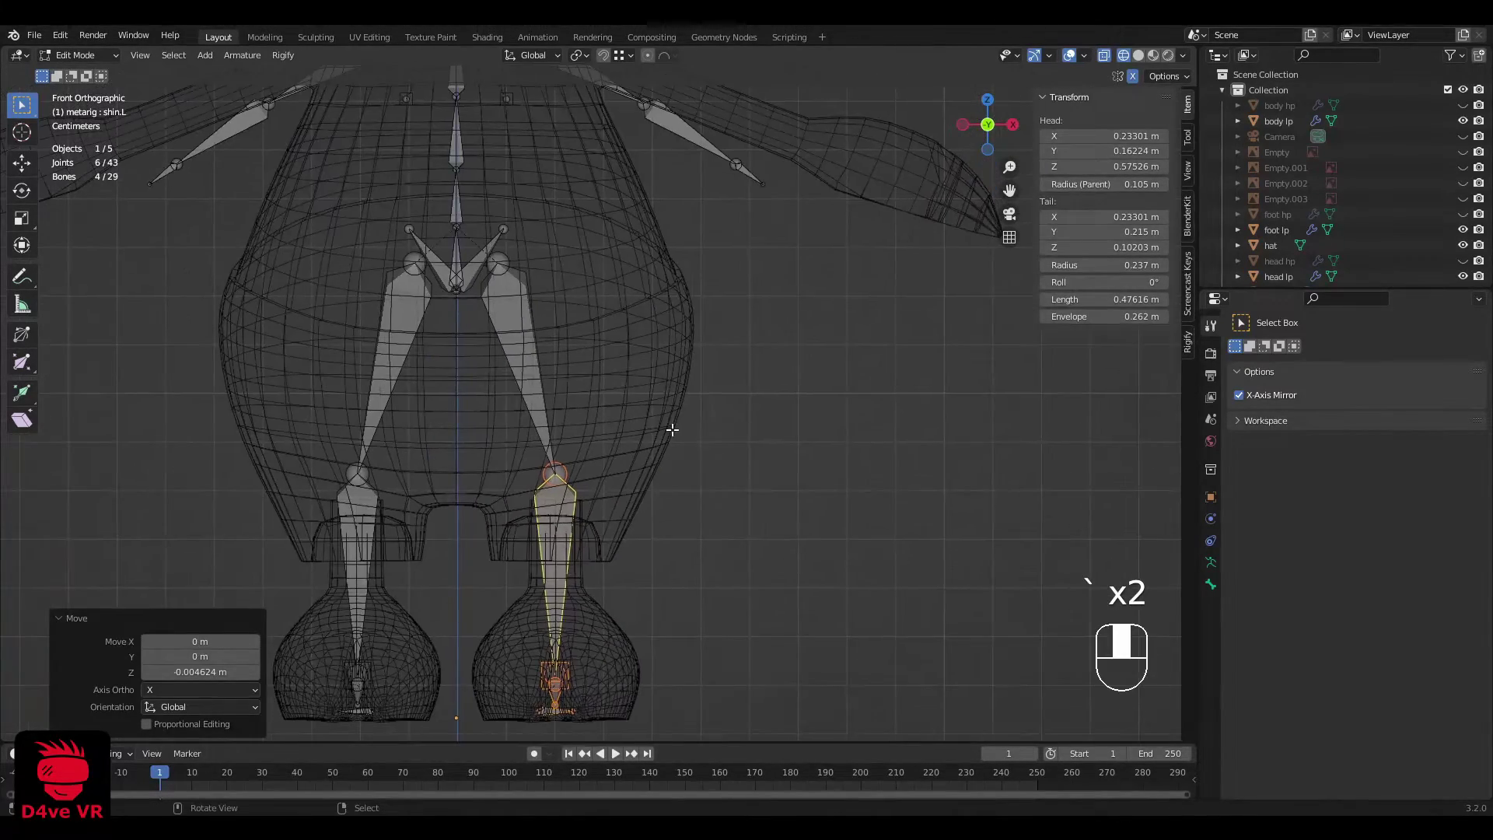
# Step: Select the left upper arm, forearm and hand bones and move them outward to the mesh's shoulder
pyautogui.scroll(-3, 673, 429)
pyautogui.scroll(3, 599, 277)
pyautogui.scroll(2, 440, 352)
pyautogui.keyDown('shift'); pyautogui.moveTo(365, 421); pyautogui.dragTo(537, 406, button='middle'); pyautogui.keyUp('shift')
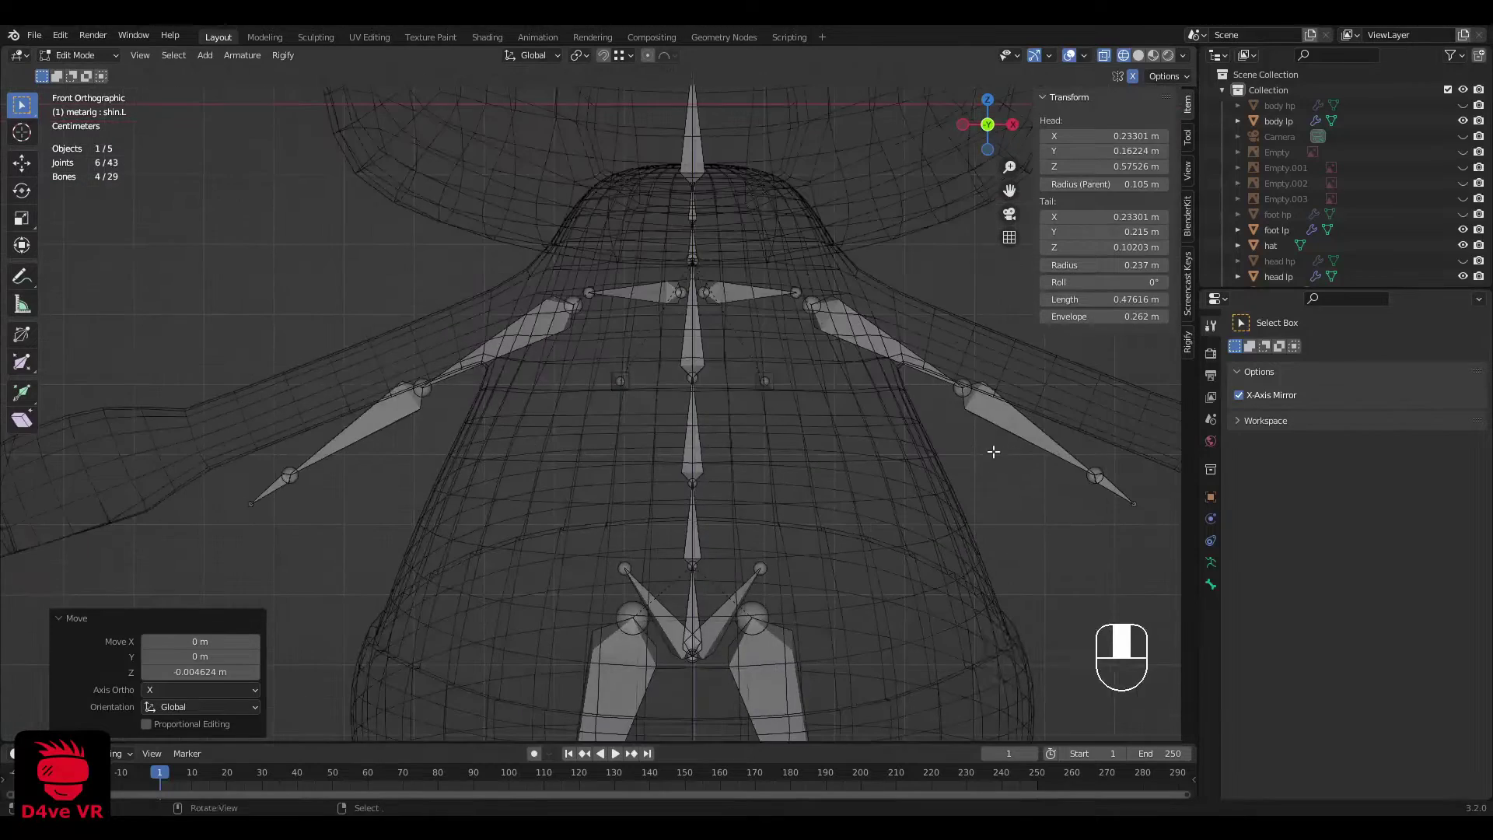
pyautogui.keyDown('shift'); pyautogui.moveTo(994, 453); pyautogui.dragTo(757, 391, button='middle'); pyautogui.keyUp('shift')
pyautogui.moveTo(1006, 520); pyautogui.dragTo(676, 225)
pyautogui.keyDown('shift'); pyautogui.click(661, 292); pyautogui.keyUp('shift')
pyautogui.press('g')
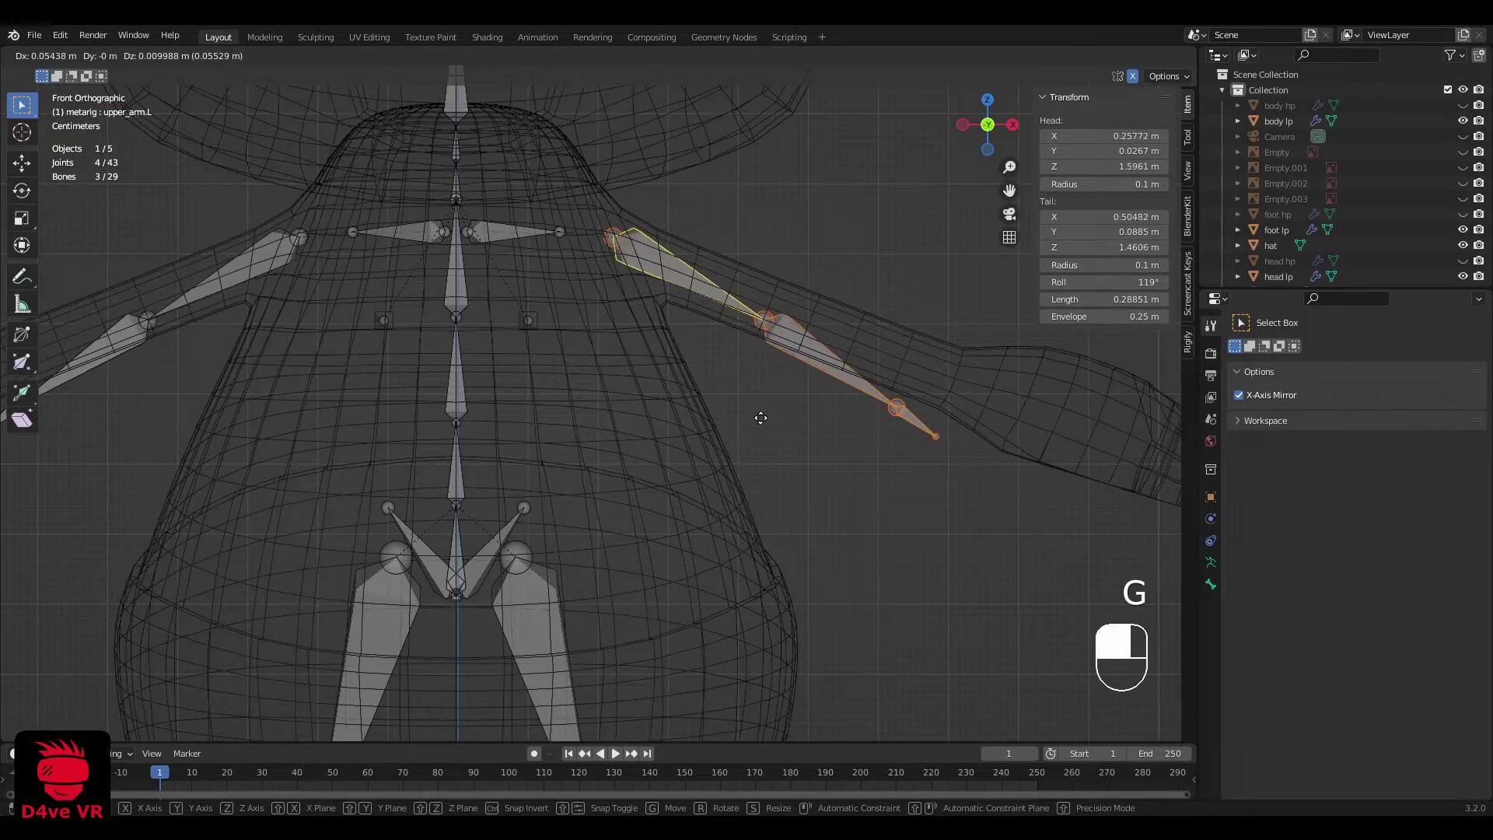
pyautogui.click(826, 405)
# Step: Move the left wrist joint to the mesh's wrist and the hand bone's tip to the end of the hand
pyautogui.keyDown('shift'); pyautogui.moveTo(894, 428); pyautogui.dragTo(669, 396, button='middle'); pyautogui.keyUp('shift')
pyautogui.rightClick(677, 379)
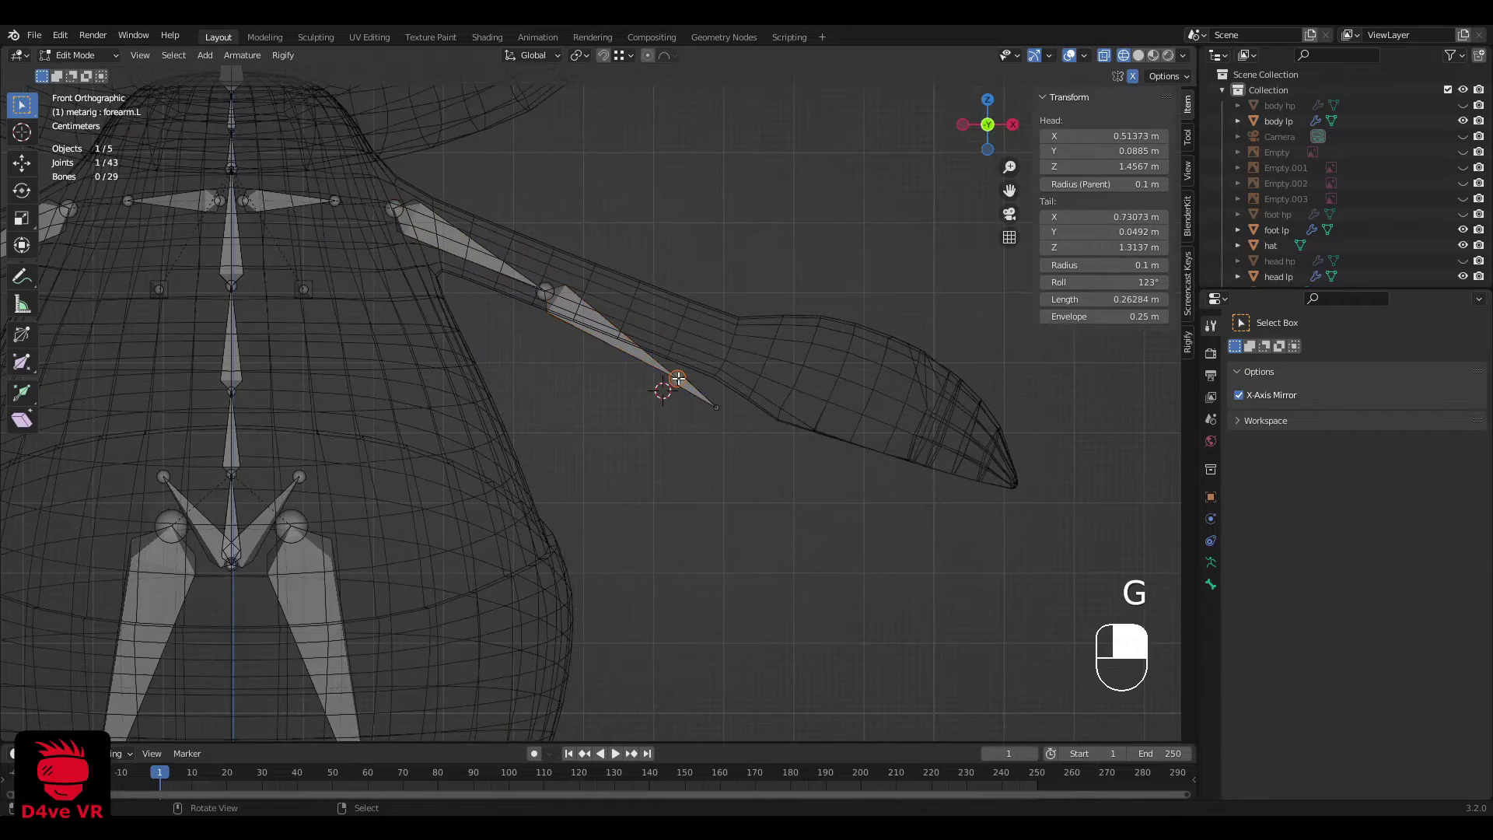
pyautogui.press('g')
pyautogui.click(729, 344)
pyautogui.rightClick(717, 409)
pyautogui.press('g')
pyautogui.click(1070, 487)
# Step: Move the left elbow joint outward along the arm and extend the shoulder bone's tip toward the upper arm
pyautogui.rightClick(545, 304)
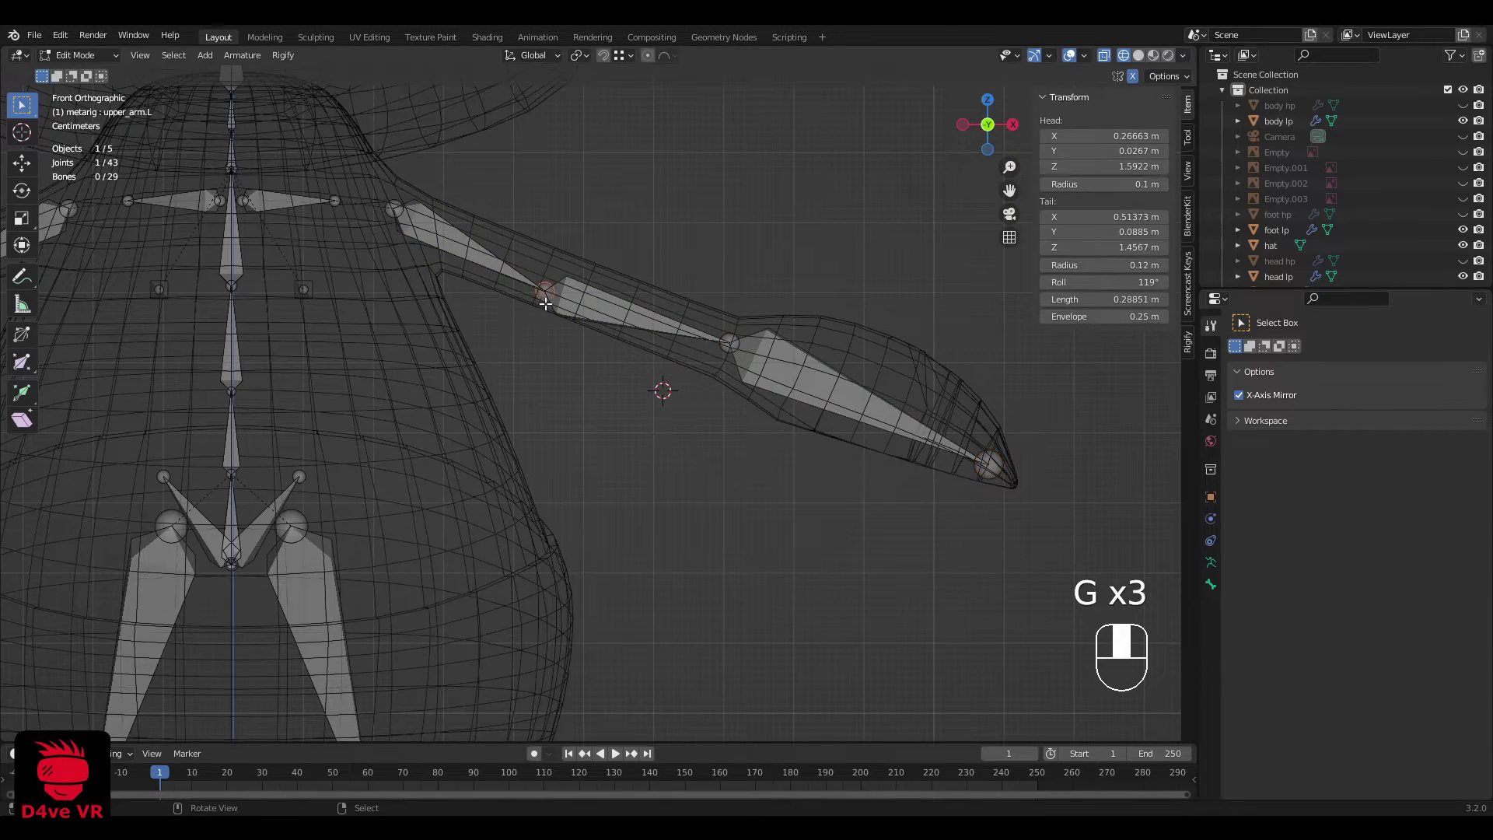
pyautogui.press('g')
pyautogui.click(583, 298)
pyautogui.scroll(-3, 544, 346)
pyautogui.keyDown('shift'); pyautogui.moveTo(510, 332); pyautogui.dragTo(616, 400, button='middle'); pyautogui.keyUp('shift')
pyautogui.scroll(3, 616, 401)
pyautogui.rightClick(535, 324)
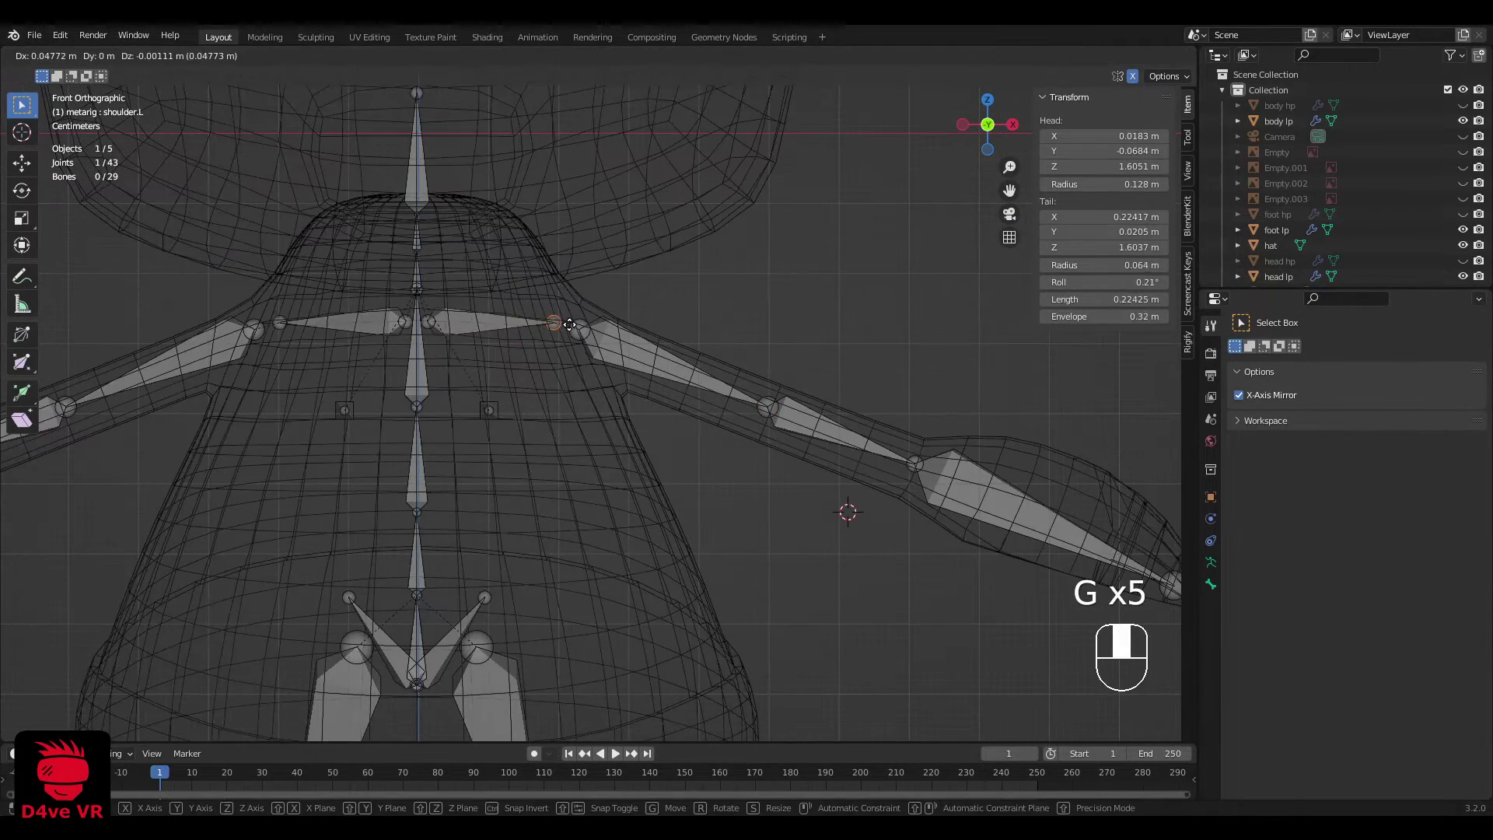
pyautogui.click(569, 324)
# Step: Select both breast bones on the chest and delete them
pyautogui.scroll(-3, 543, 336)
pyautogui.moveTo(539, 337); pyautogui.dragTo(653, 420, button='middle')
pyautogui.rightClick(554, 392)
pyautogui.rightClick(555, 388)
pyautogui.keyDown('shift'); pyautogui.rightClick(493, 382); pyautogui.keyUp('shift')
pyautogui.click(497, 383)
# Step: Move the spine base and thigh top joints about 0.079 m back and 0.013 m up in the right side view
pyautogui.press('`')
pyautogui.press('`')
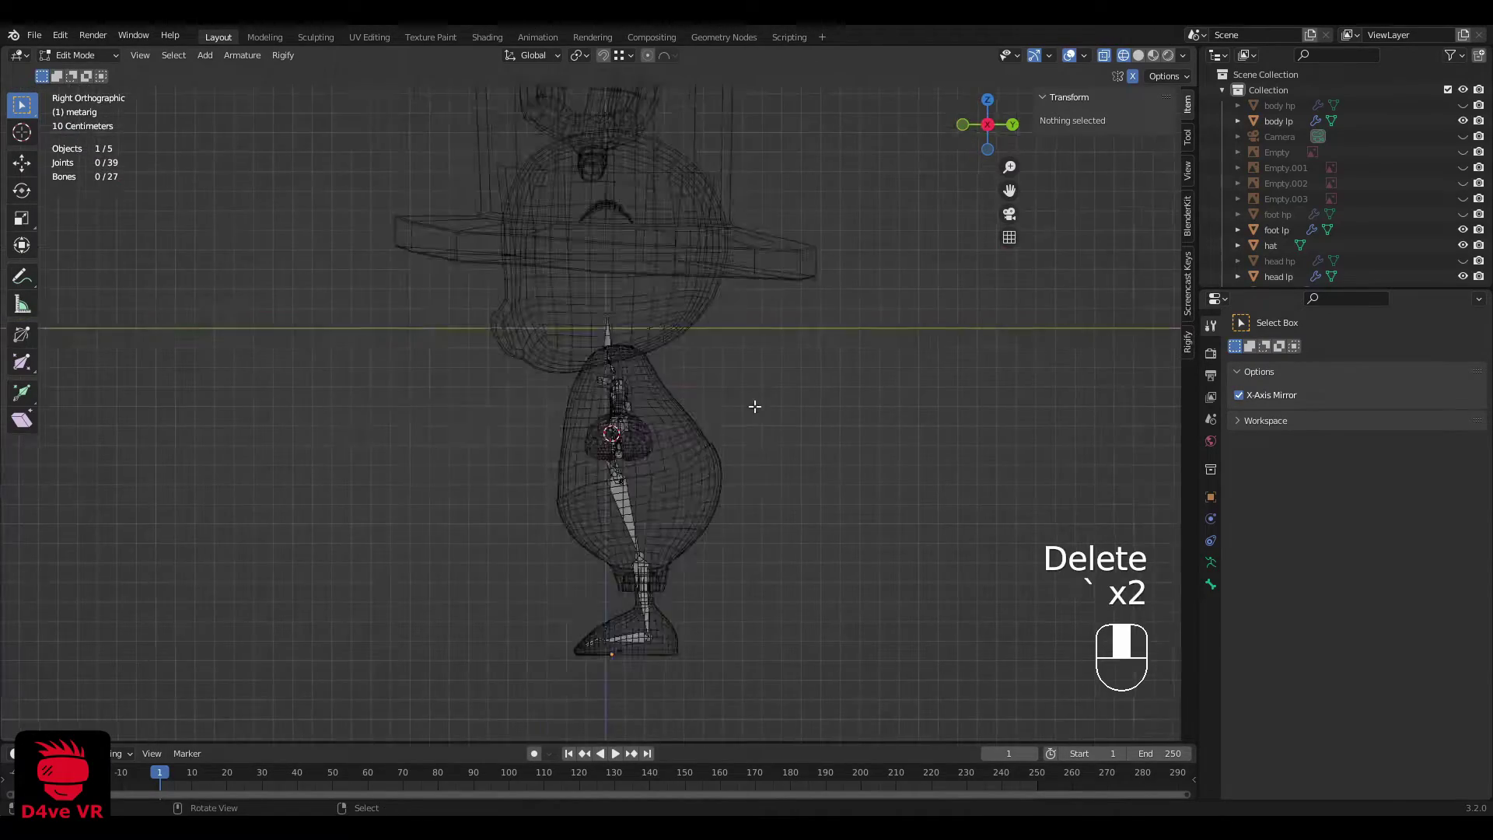
pyautogui.scroll(4, 661, 458)
pyautogui.keyDown('shift'); pyautogui.moveTo(647, 475); pyautogui.dragTo(626, 347, button='middle'); pyautogui.keyUp('shift')
pyautogui.scroll(3, 676, 436)
pyautogui.moveTo(708, 476); pyautogui.dragTo(595, 398)
pyautogui.press('g')
pyautogui.click(634, 401)
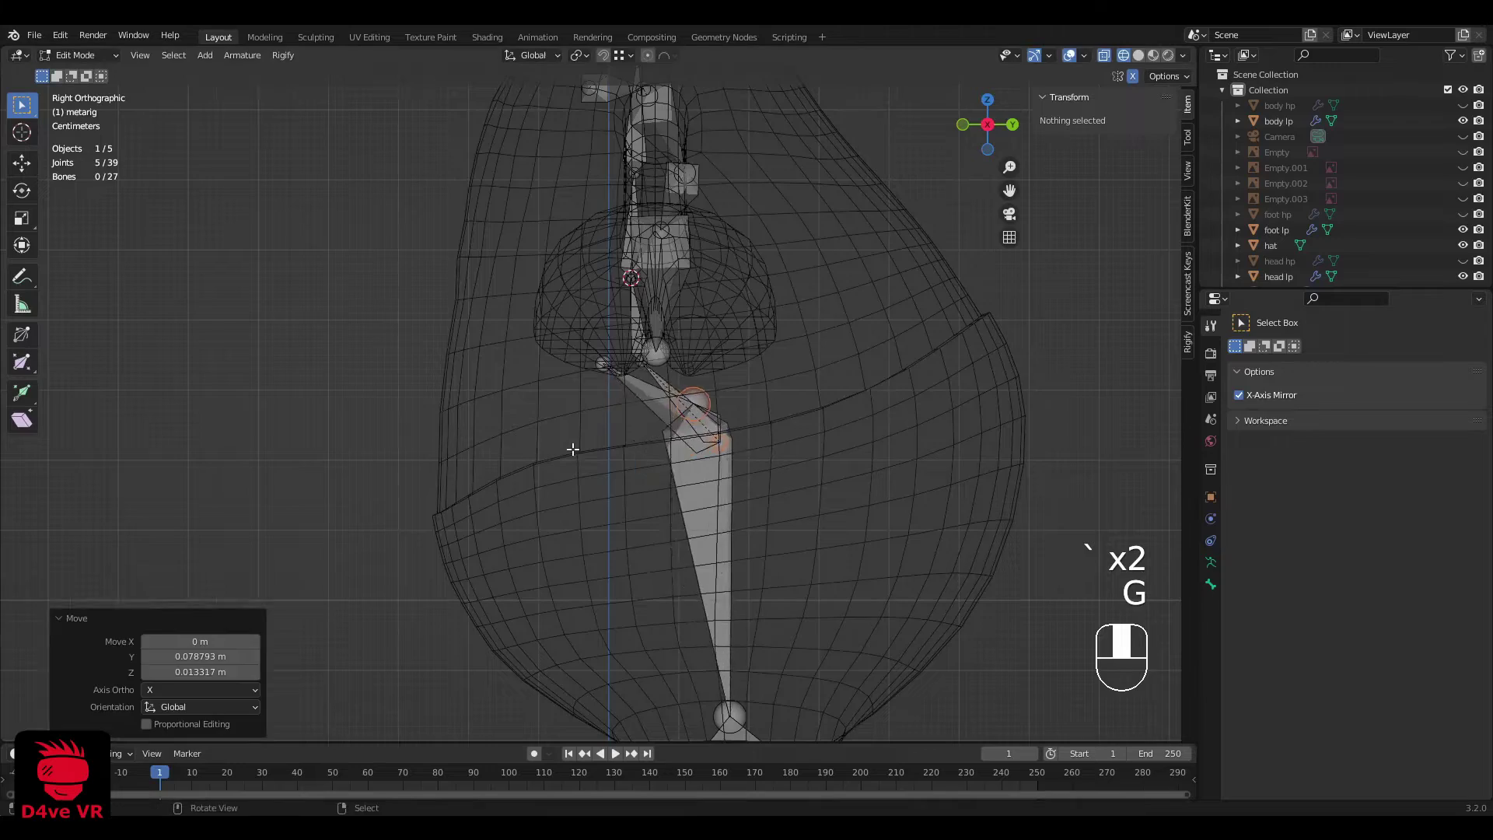
# Step: Select the tips of both pelvis bones and move them about 0.056 m back and 0.018 m up
pyautogui.scroll(-3, 560, 446)
pyautogui.moveTo(420, 440); pyautogui.dragTo(476, 465, button='middle')
pyautogui.rightClick(589, 372)
pyautogui.keyDown('shift'); pyautogui.rightClick(544, 354); pyautogui.keyUp('shift')
pyautogui.press('`')
pyautogui.press('g')
pyautogui.click(650, 411)
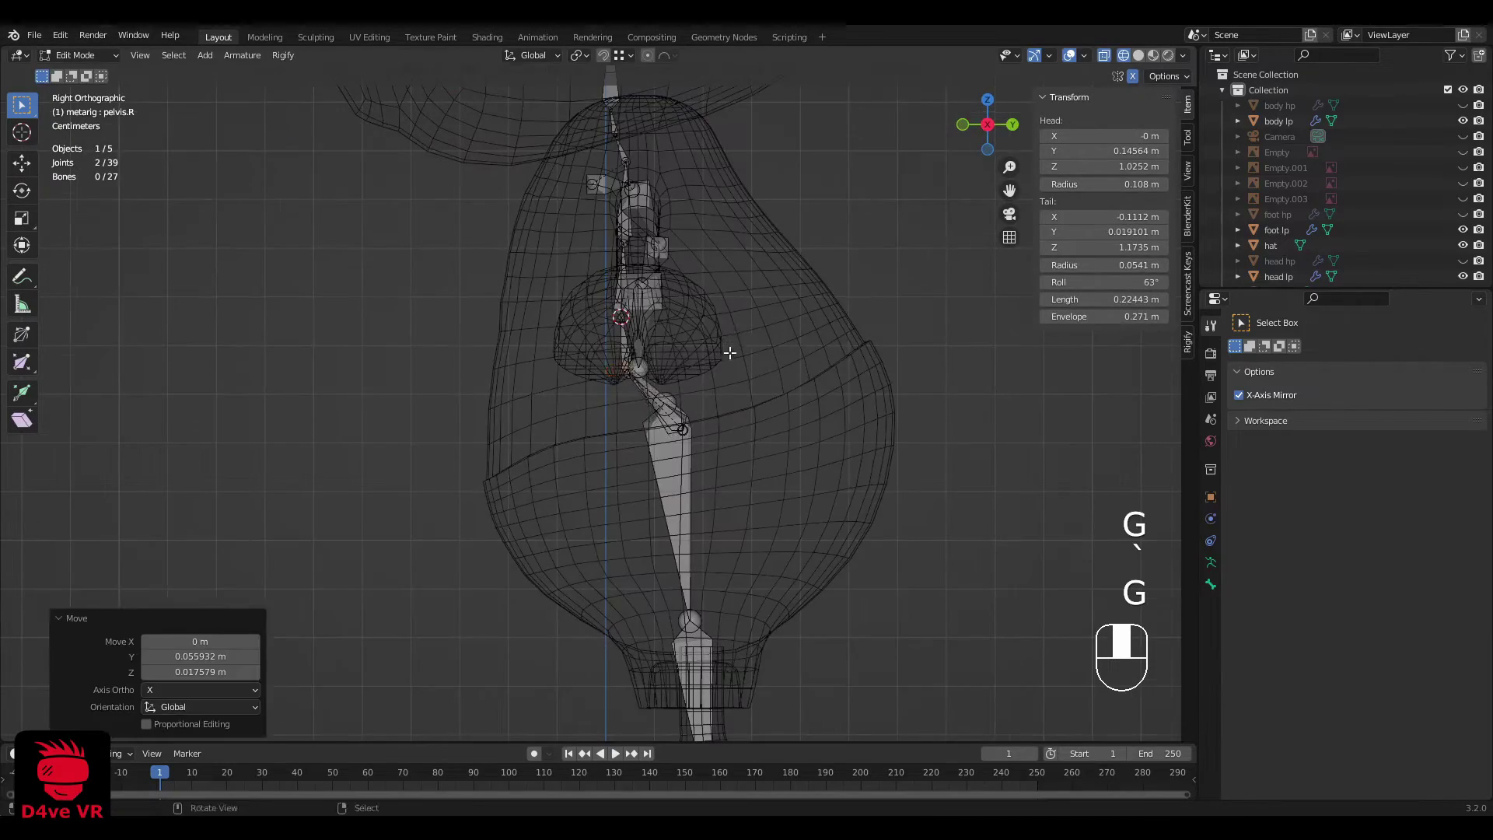
# Step: Select the two lower spine bones above the spine base and move them backward in the right side view
pyautogui.scroll(-2, 652, 412)
pyautogui.moveTo(651, 412); pyautogui.dragTo(735, 429, button='middle')
pyautogui.scroll(1, 734, 429)
pyautogui.rightClick(573, 347)
pyautogui.keyDown('shift'); pyautogui.rightClick(570, 305); pyautogui.keyUp('shift')
pyautogui.press('`')
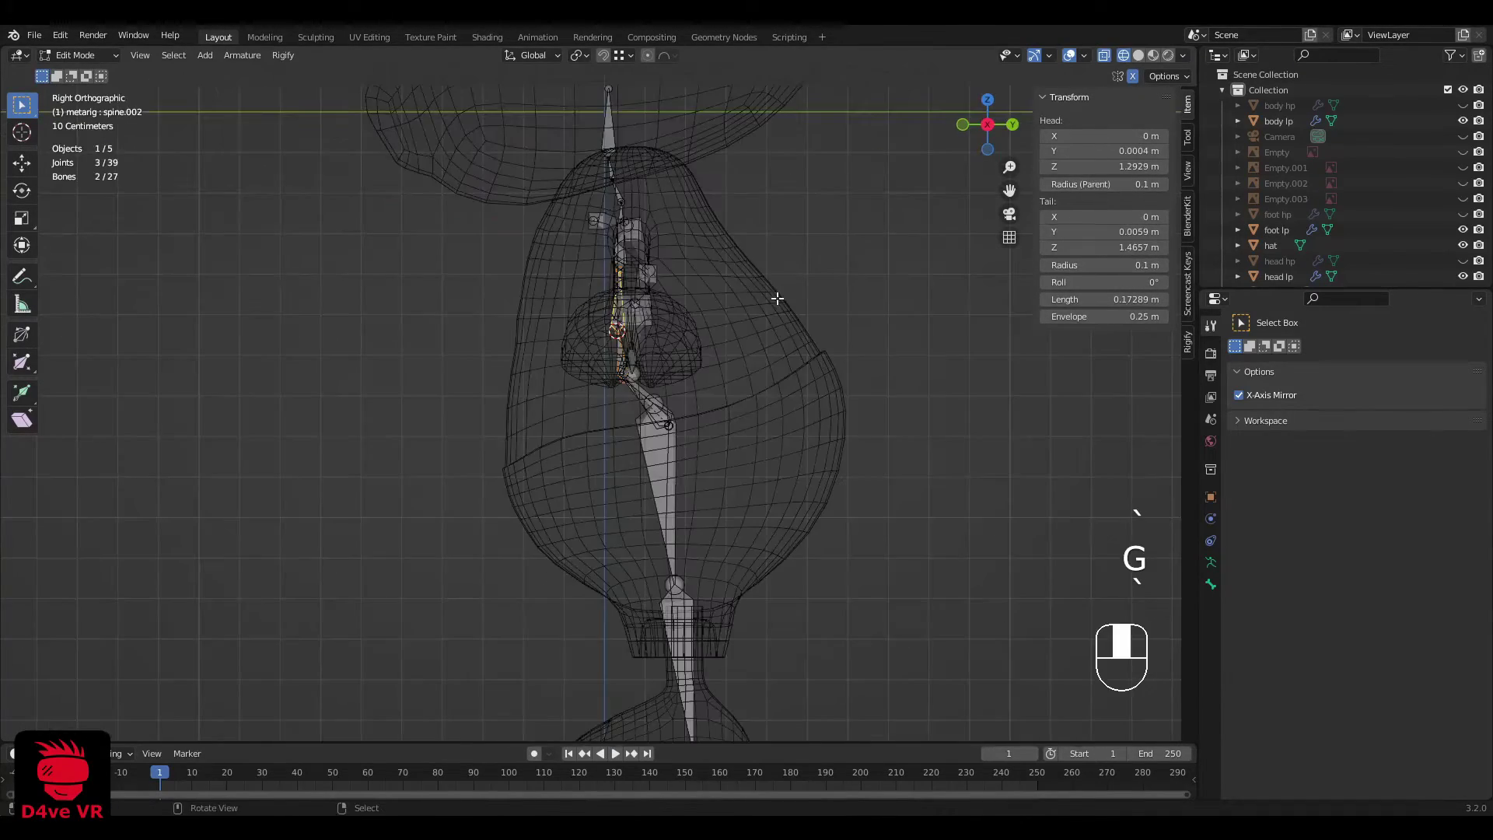
pyautogui.click(792, 289)
# Step: Move the bone directly above the spine base bone about 0.031 m back and 0.003 m up
pyautogui.scroll(4, 661, 358)
pyautogui.rightClick(688, 312)
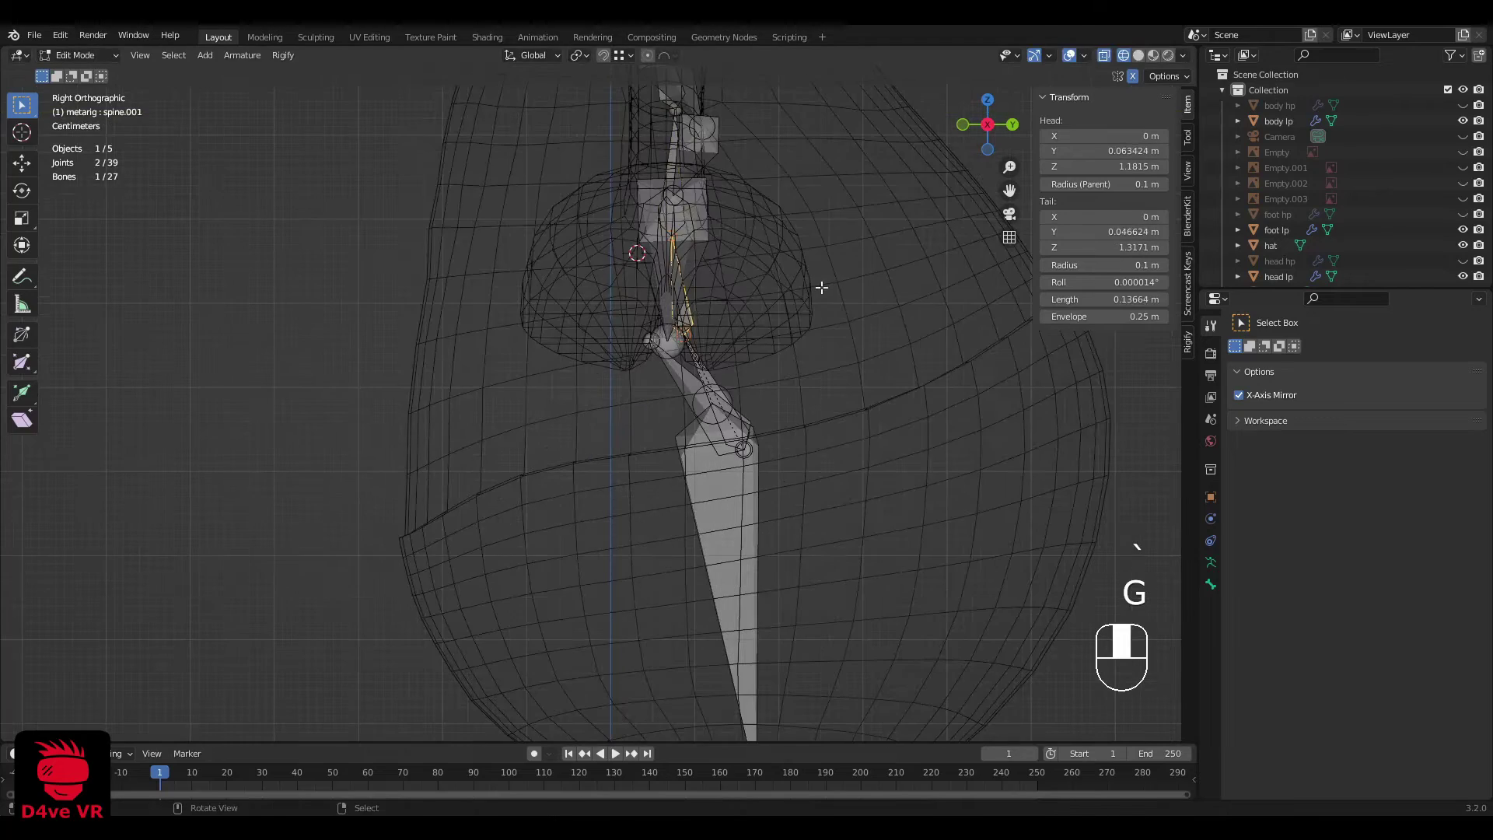
pyautogui.click(813, 277)
pyautogui.scroll(-4, 746, 357)
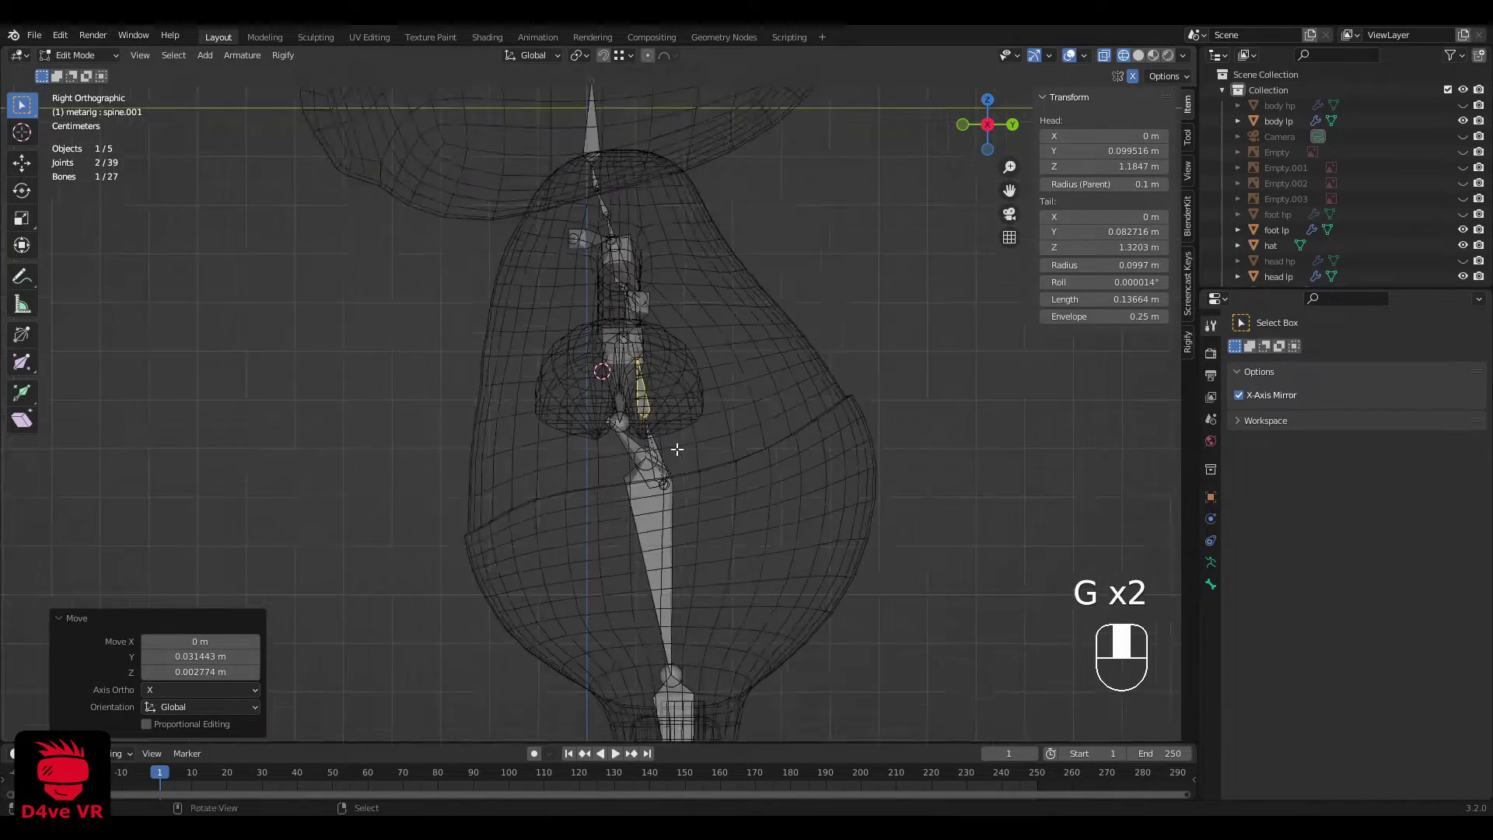
# Step: Move the left thigh's top joint outward and down in the front view
pyautogui.moveTo(506, 447); pyautogui.dragTo(634, 445, button='middle')
pyautogui.press('`')
pyautogui.scroll(-2, 606, 482)
pyautogui.scroll(3, 635, 445)
pyautogui.rightClick(582, 332)
pyautogui.press('g')
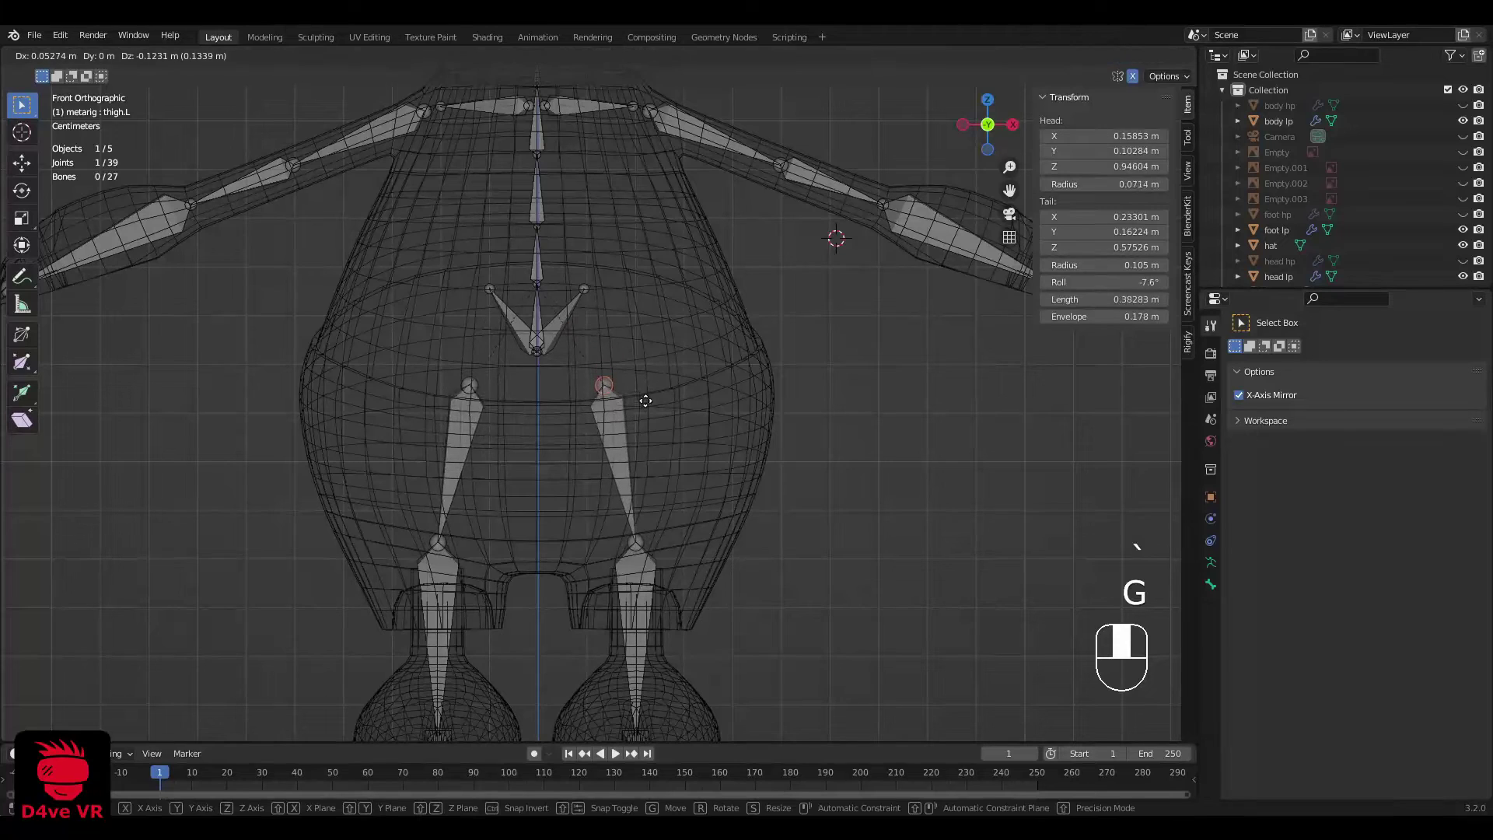
pyautogui.click(660, 409)
# Step: Lower the pelvis bones, and move the spine base joint down about 0.094 m to the hips
pyautogui.rightClick(560, 327)
pyautogui.press('g')
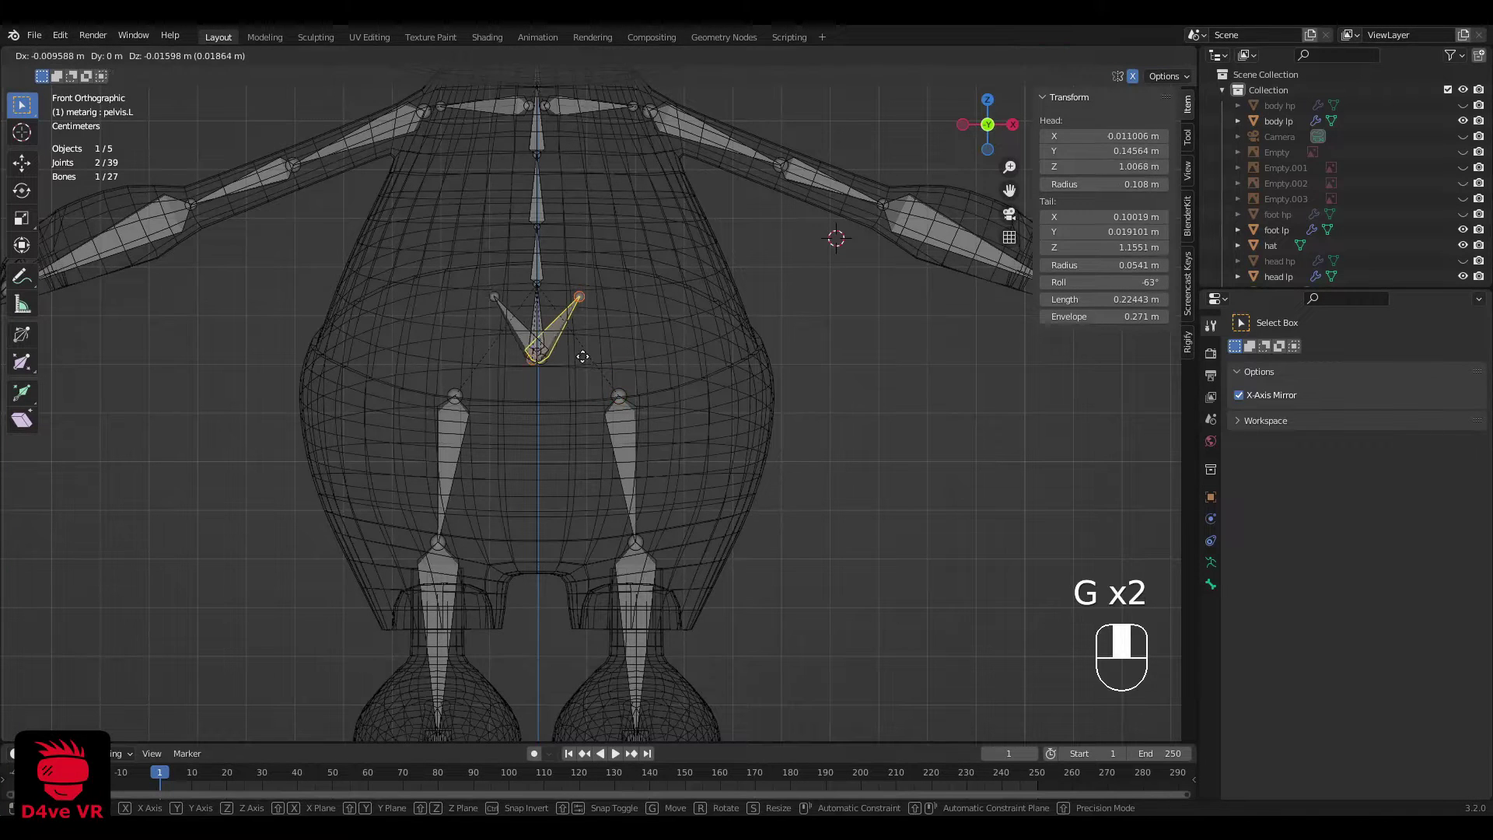
pyautogui.click(594, 400)
pyautogui.rightClick(542, 350)
pyautogui.press('g')
pyautogui.click(558, 395)
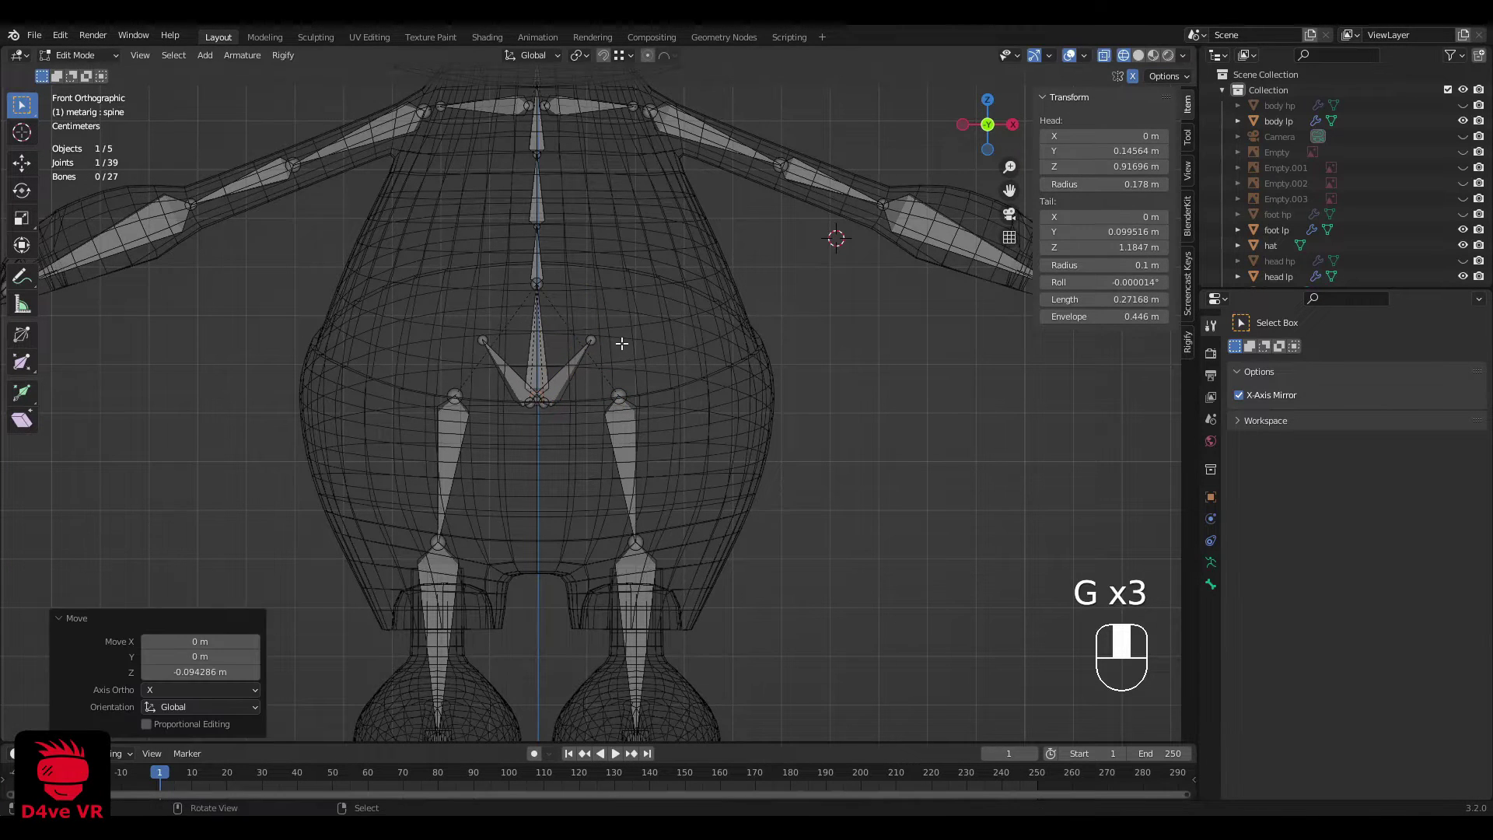
# Step: Raise the head bone's tip about 0.895 m along the global Z axis to the top of the head mesh
pyautogui.scroll(-4, 631, 340)
pyautogui.moveTo(631, 320); pyautogui.dragTo(899, 343, button='middle')
pyautogui.press('`')
pyautogui.click(658, 168)
pyautogui.keyDown('shift'); pyautogui.moveTo(657, 168); pyautogui.dragTo(666, 194, button='middle'); pyautogui.keyUp('shift')
pyautogui.scroll(6, 527, 452)
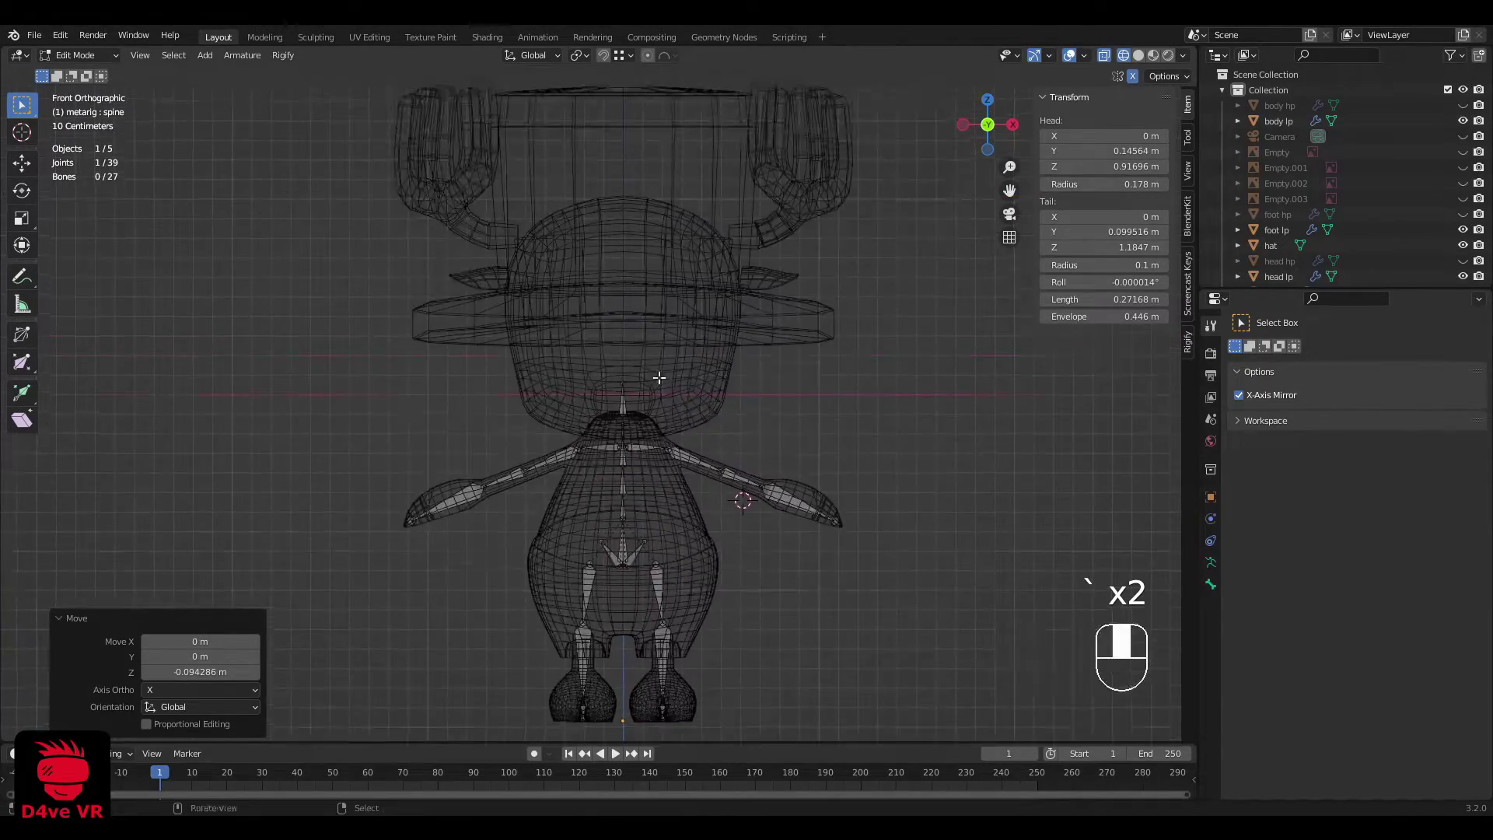
pyautogui.scroll(-2, 527, 459)
pyautogui.keyDown('shift'); pyautogui.moveTo(530, 467); pyautogui.dragTo(521, 530, button='middle'); pyautogui.keyUp('shift')
pyautogui.scroll(2, 530, 403)
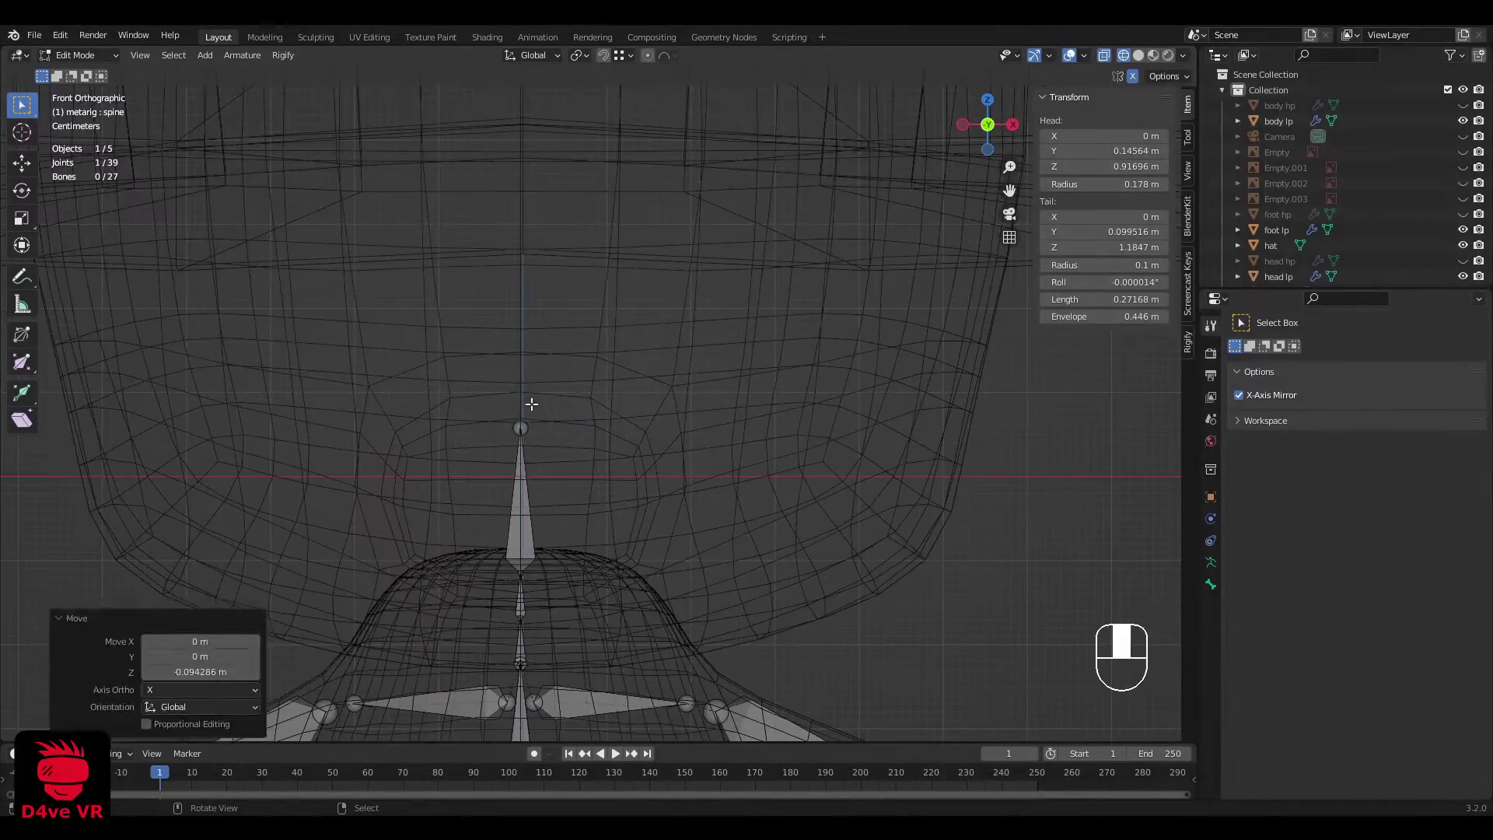
pyautogui.scroll(-4, 537, 404)
pyautogui.rightClick(547, 410)
pyautogui.scroll(-2, 595, 373)
pyautogui.press('g')
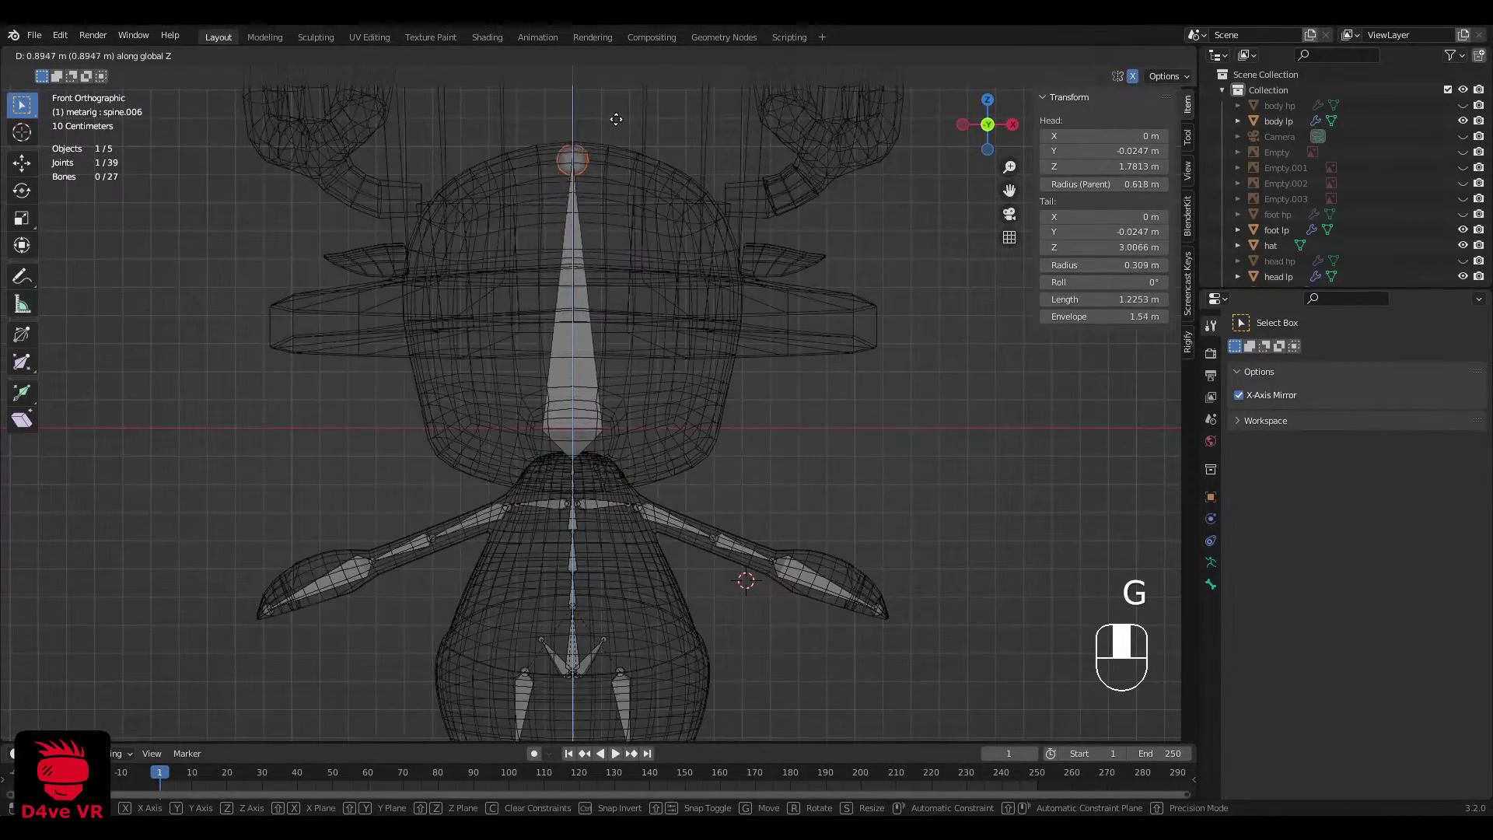
pyautogui.click(616, 119)
# Step: Move the joint between the neck and head bones up about 0.030 m
pyautogui.scroll(6, 604, 444)
pyautogui.click(505, 580)
pyautogui.press('g')
pyautogui.click(541, 644)
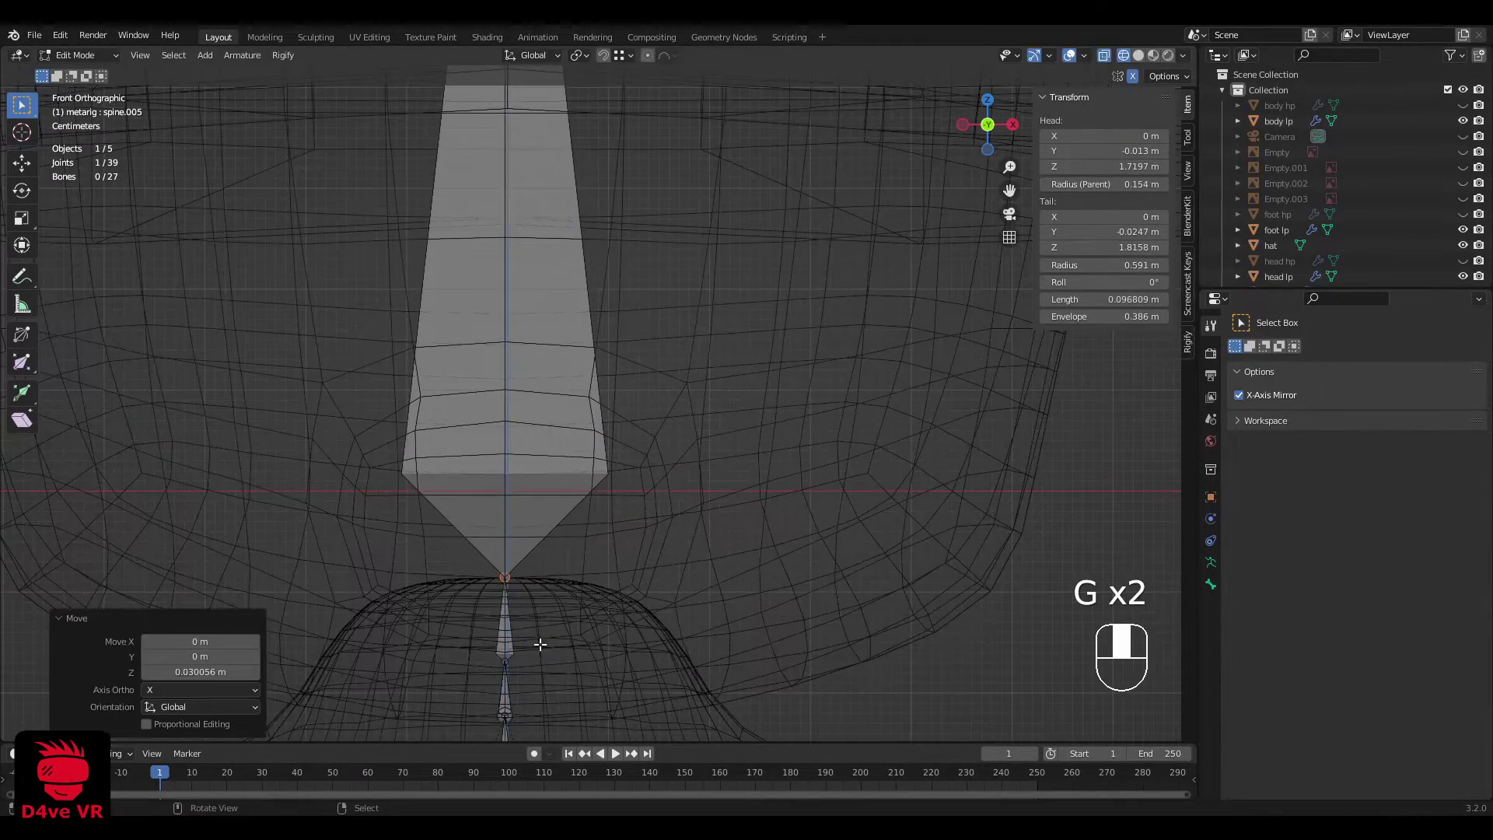
# Step: Move the head bone's tip about 0.089 m forward and 0.010 m down in the right side view
pyautogui.scroll(-8, 540, 644)
pyautogui.keyDown('shift'); pyautogui.moveTo(591, 544); pyautogui.dragTo(856, 526, button='middle'); pyautogui.keyUp('shift')
pyautogui.press('a')
pyautogui.press('a')
pyautogui.press('`')
pyautogui.click(931, 493)
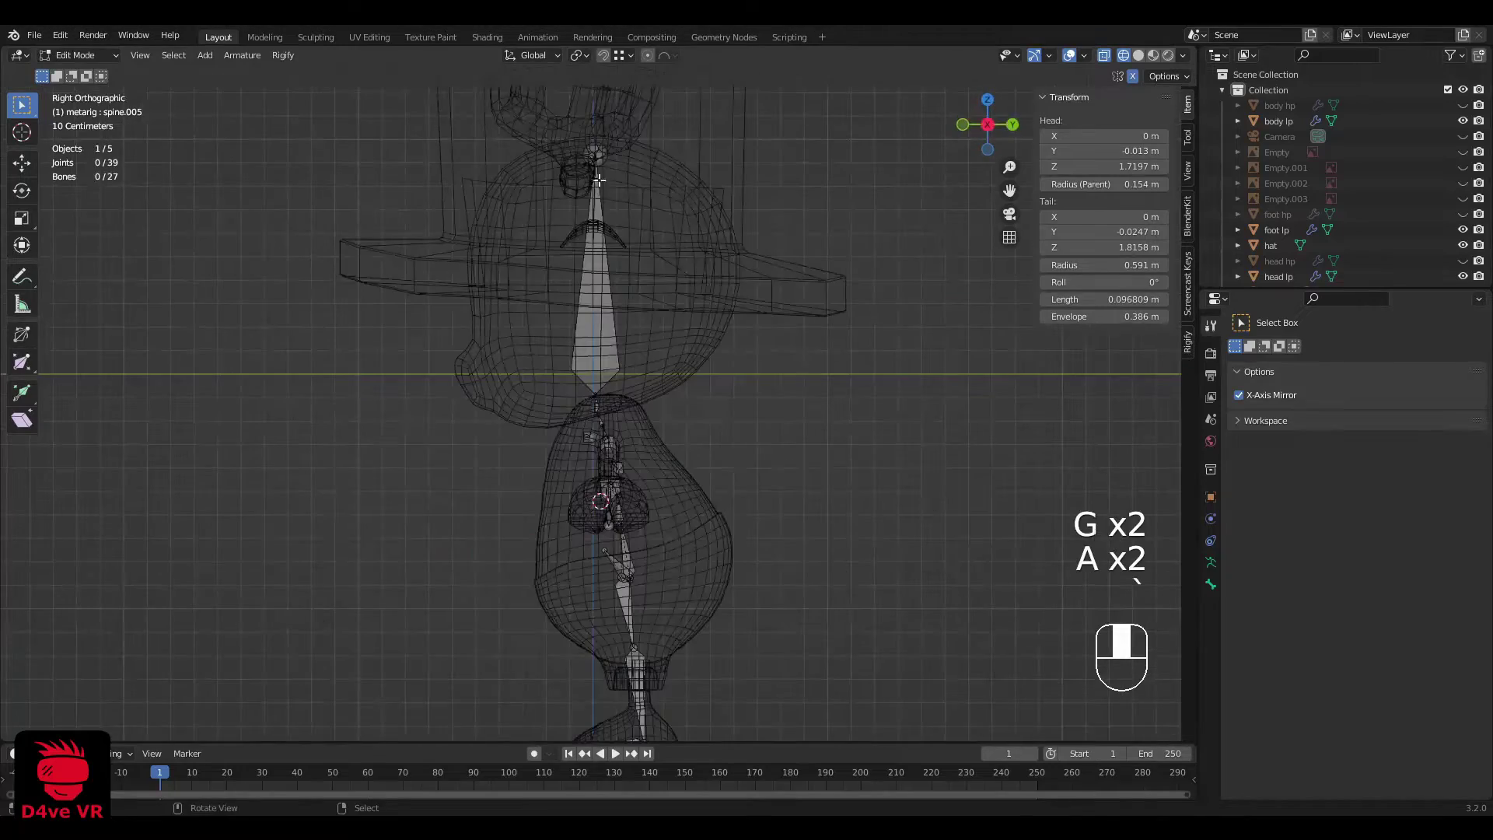
pyautogui.click(825, 124)
# Step: Nudge the right thigh's top joint slightly outward in the front view
pyautogui.scroll(-1, 778, 257)
pyautogui.keyDown('shift'); pyautogui.moveTo(719, 384); pyautogui.dragTo(708, 245, button='middle'); pyautogui.keyUp('shift')
pyautogui.press('`')
pyautogui.moveTo(688, 334); pyautogui.dragTo(744, 370, button='middle')
pyautogui.click(706, 355)
pyautogui.scroll(4, 762, 338)
pyautogui.scroll(-3, 781, 332)
pyautogui.scroll(4, 700, 385)
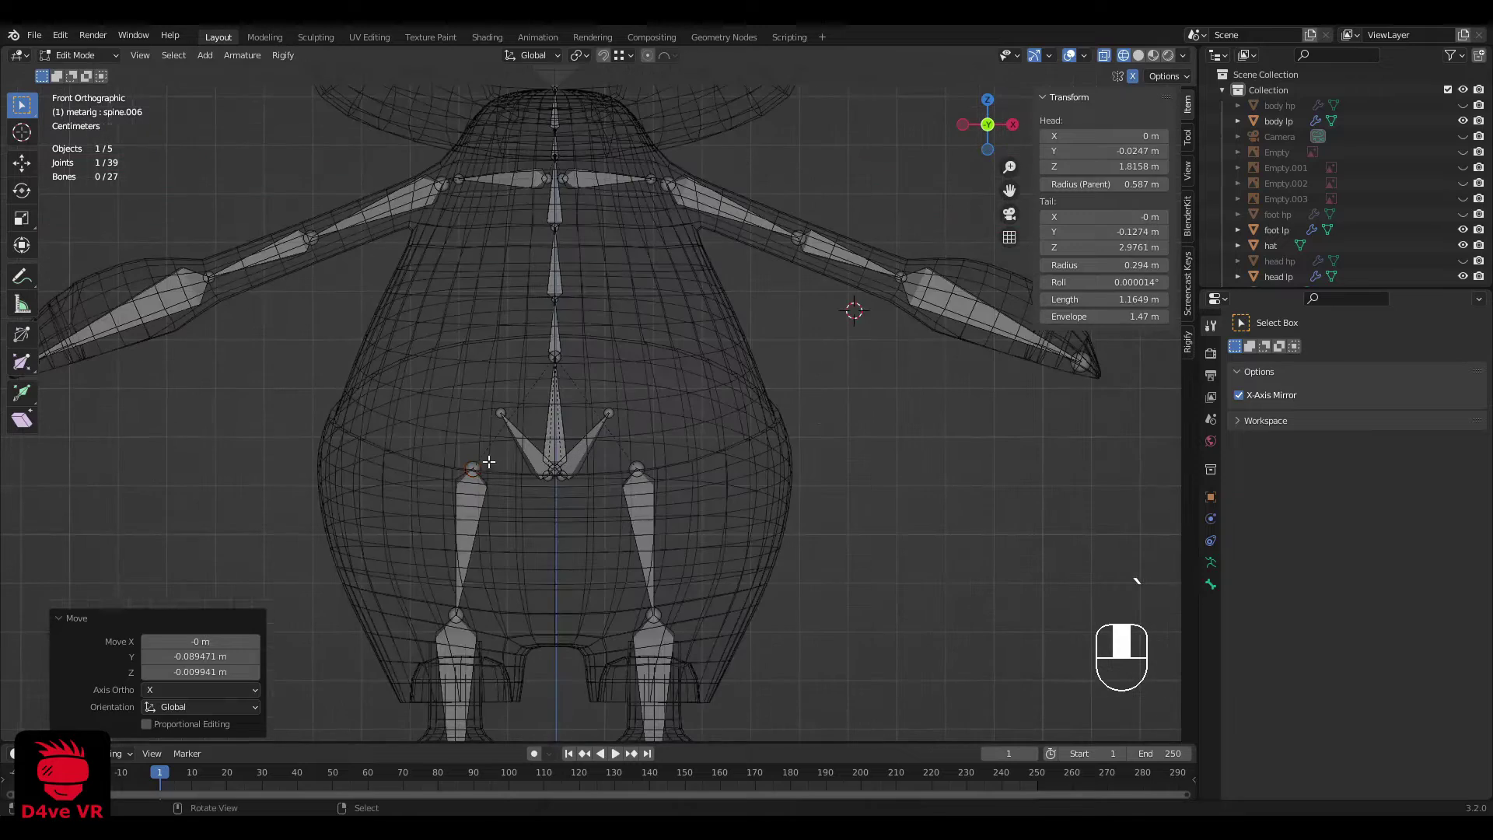
pyautogui.click(484, 461)
pyautogui.press('g')
pyautogui.click(476, 459)
# Step: Move the right pelvis bone's tip outward and down toward the thigh's top joint, and clear the selection
pyautogui.click(483, 411)
pyautogui.press('g')
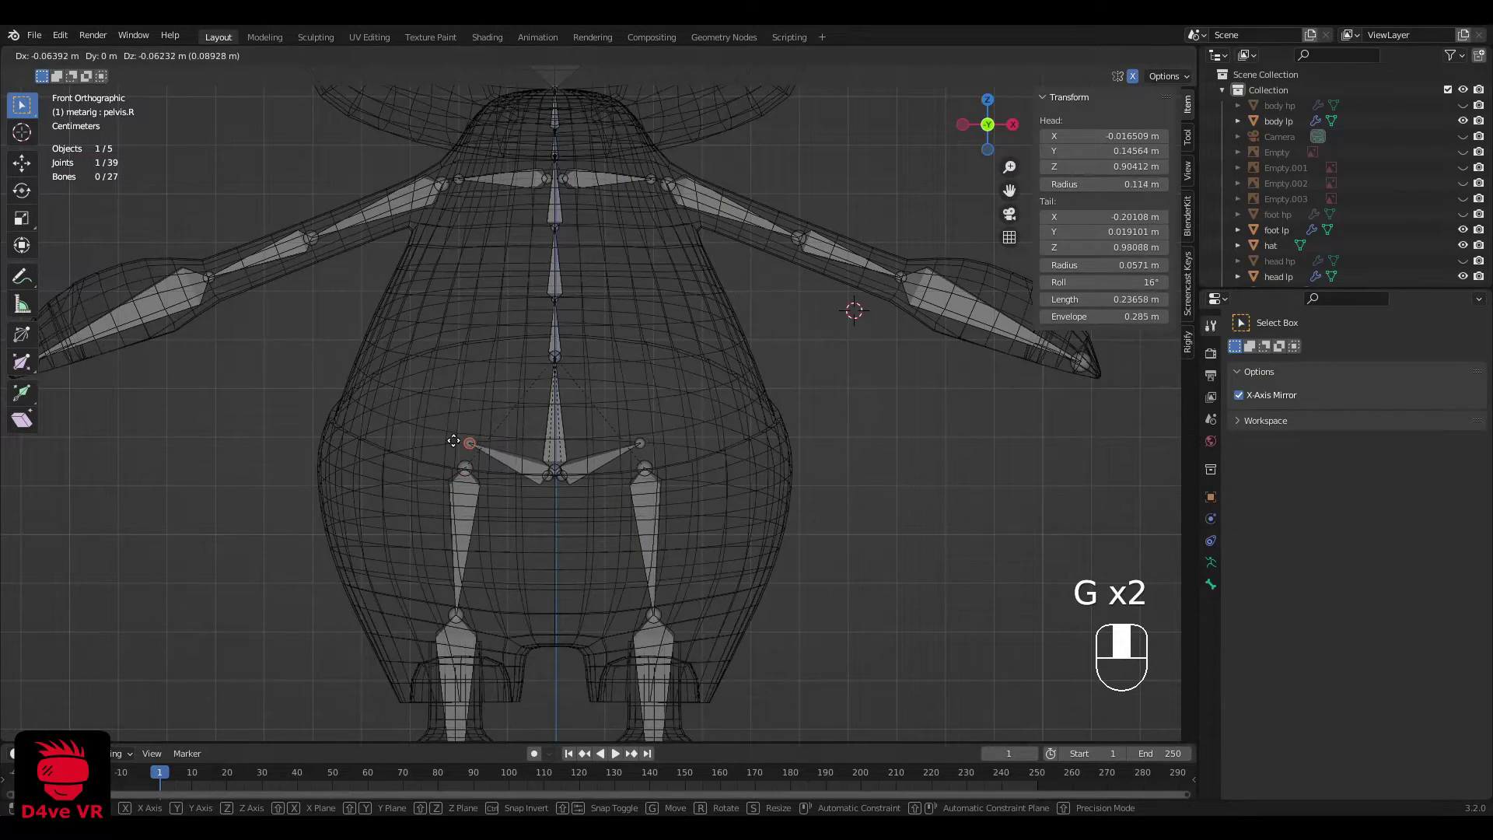
pyautogui.click(455, 443)
pyautogui.scroll(-8, 606, 418)
pyautogui.press('a')
pyautogui.press('a')
# Step: Move the left pelvis bone's tip about 0.041 m back in the right side view
pyautogui.moveTo(719, 426); pyautogui.dragTo(550, 433, button='middle')
pyautogui.press('`')
pyautogui.click(611, 437)
pyautogui.scroll(6, 583, 454)
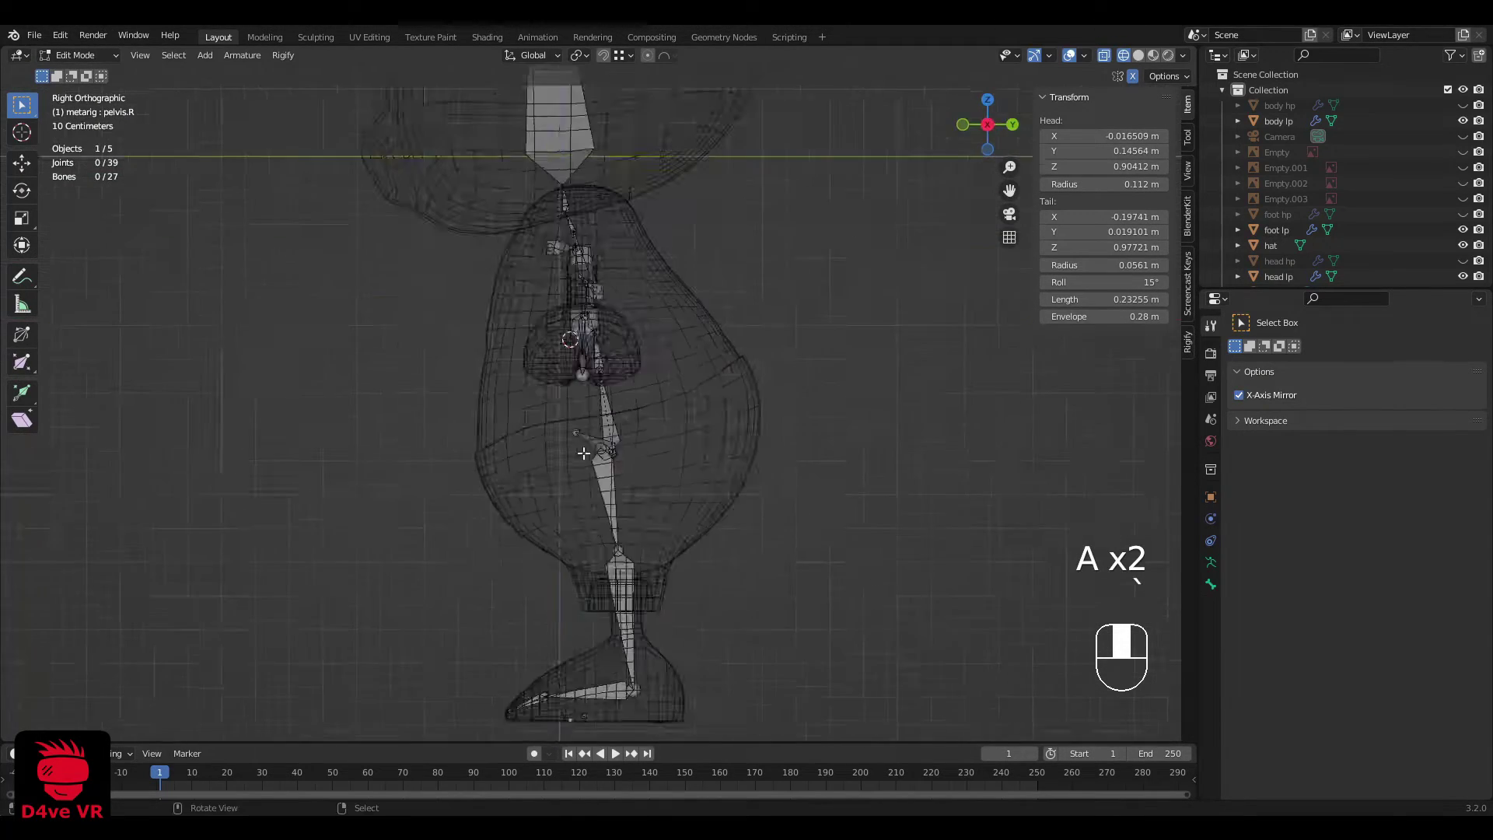
pyautogui.scroll(3, 583, 453)
pyautogui.click(563, 452)
pyautogui.press('g')
pyautogui.click(596, 449)
# Step: Lower the left pelvis bone's tip about 0.013 m in the front view
pyautogui.scroll(-5, 599, 448)
pyautogui.moveTo(684, 465); pyautogui.dragTo(866, 500, button='middle')
pyautogui.press('`')
pyautogui.click(747, 432)
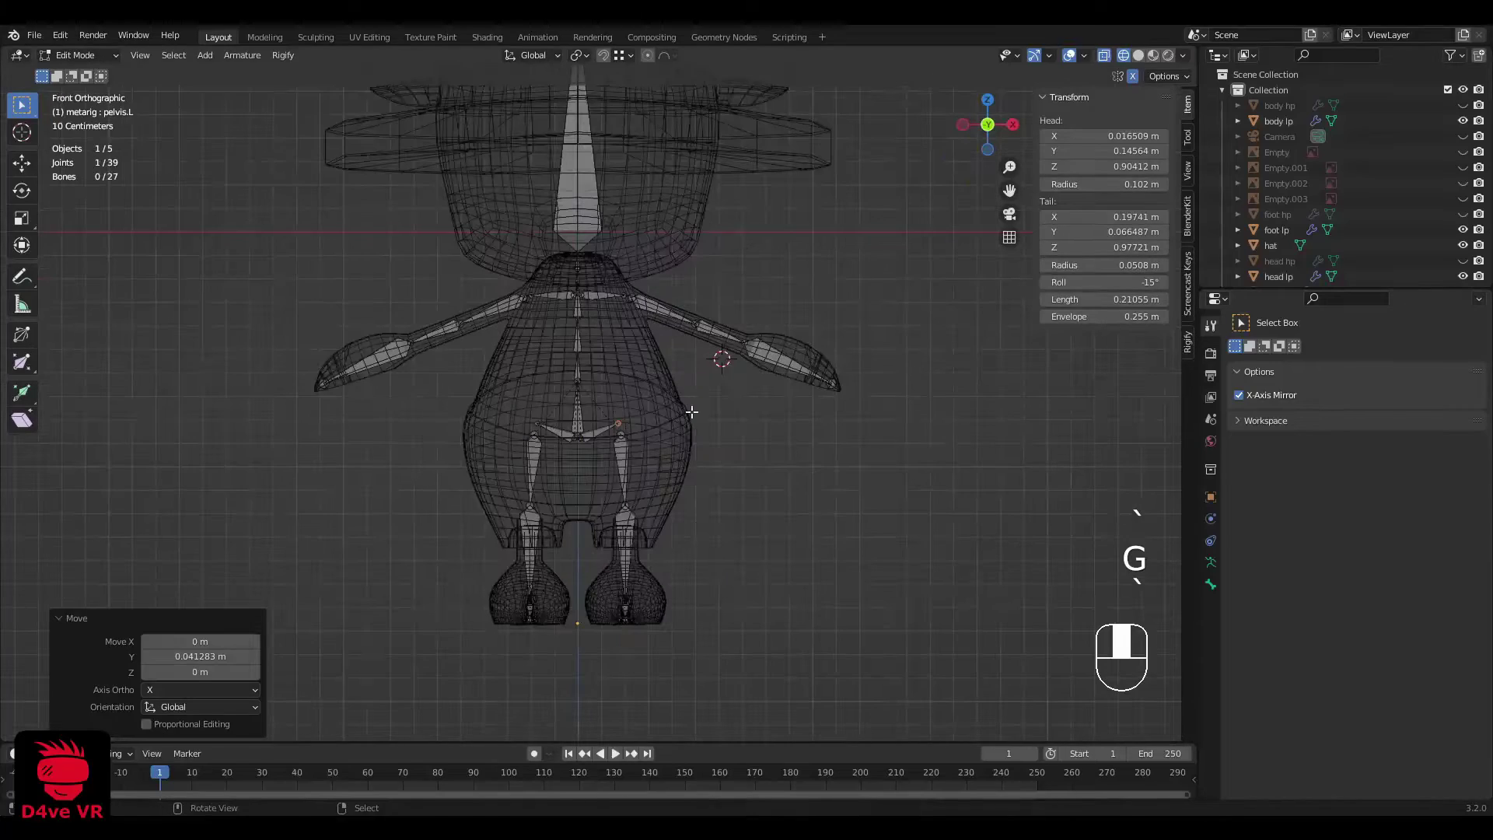
pyautogui.scroll(5, 711, 425)
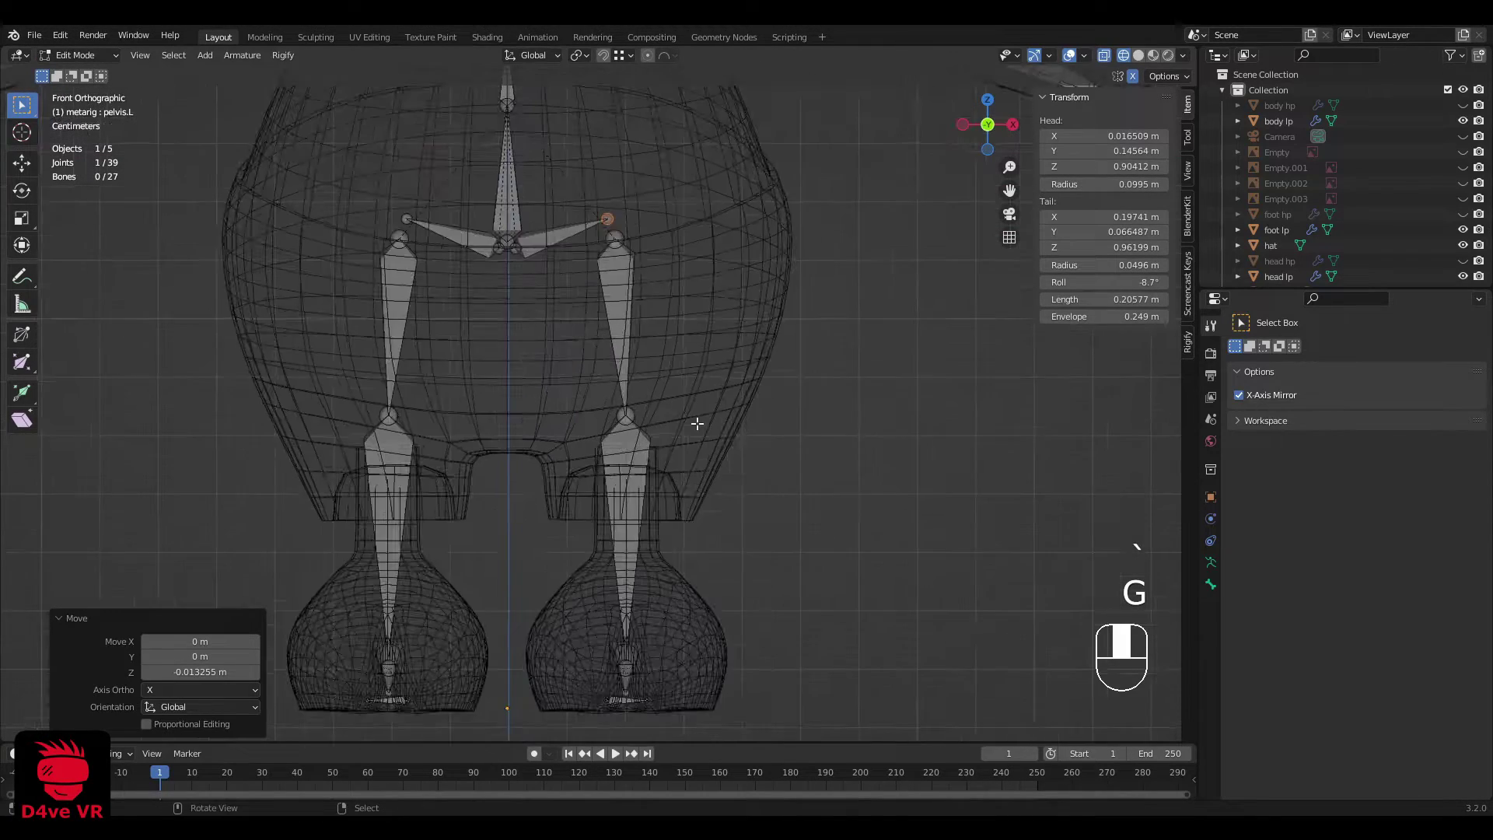
# Step: Move the left knee joint about 0.025 m back and 0.165 m down in the right side view
pyautogui.keyDown('shift'); pyautogui.moveTo(679, 433); pyautogui.dragTo(679, 382, button='middle'); pyautogui.keyUp('shift')
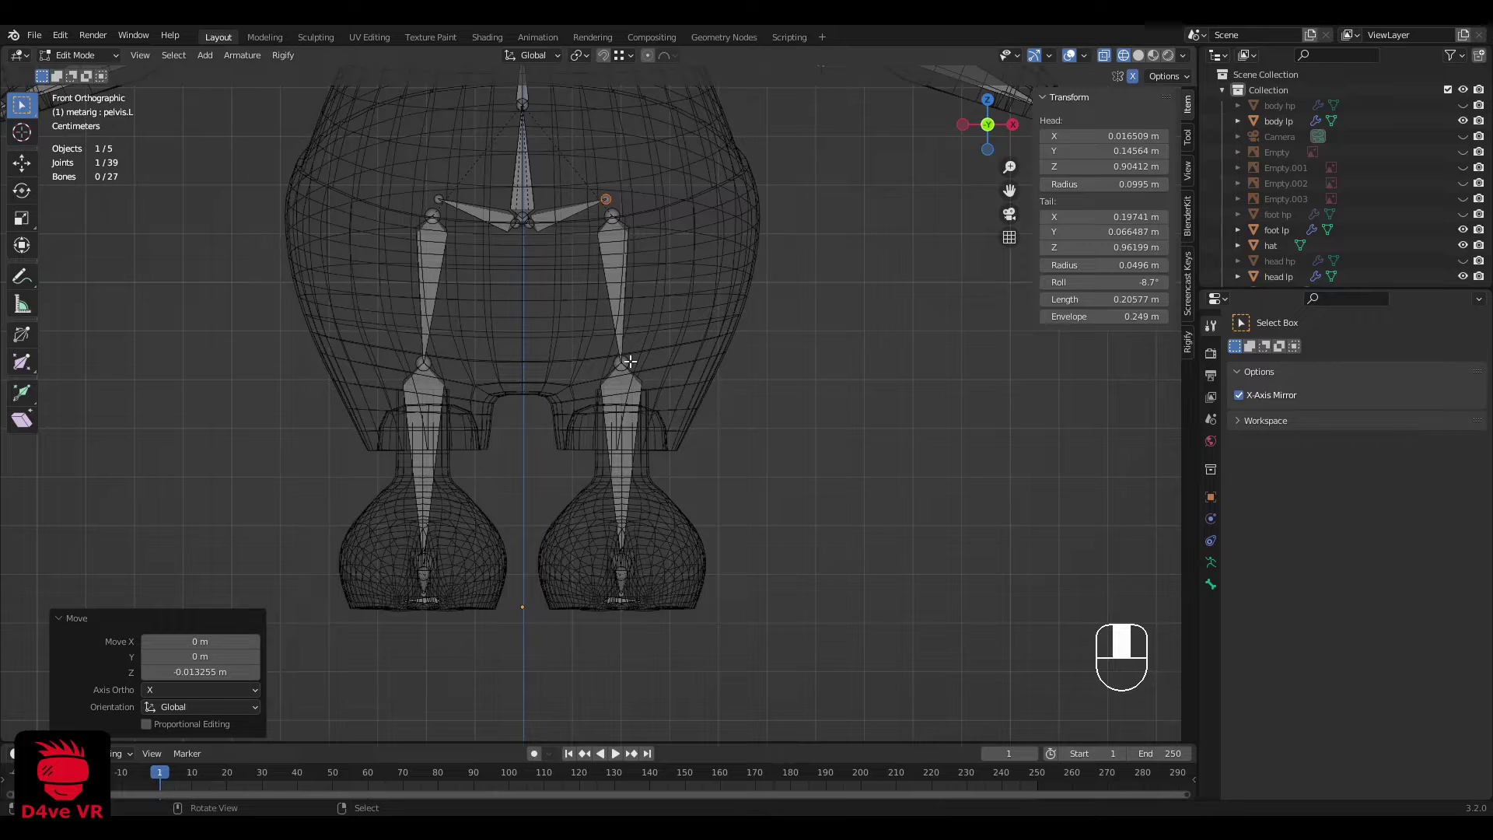
pyautogui.scroll(2, 410, 567)
pyautogui.press('`')
pyautogui.click(856, 530)
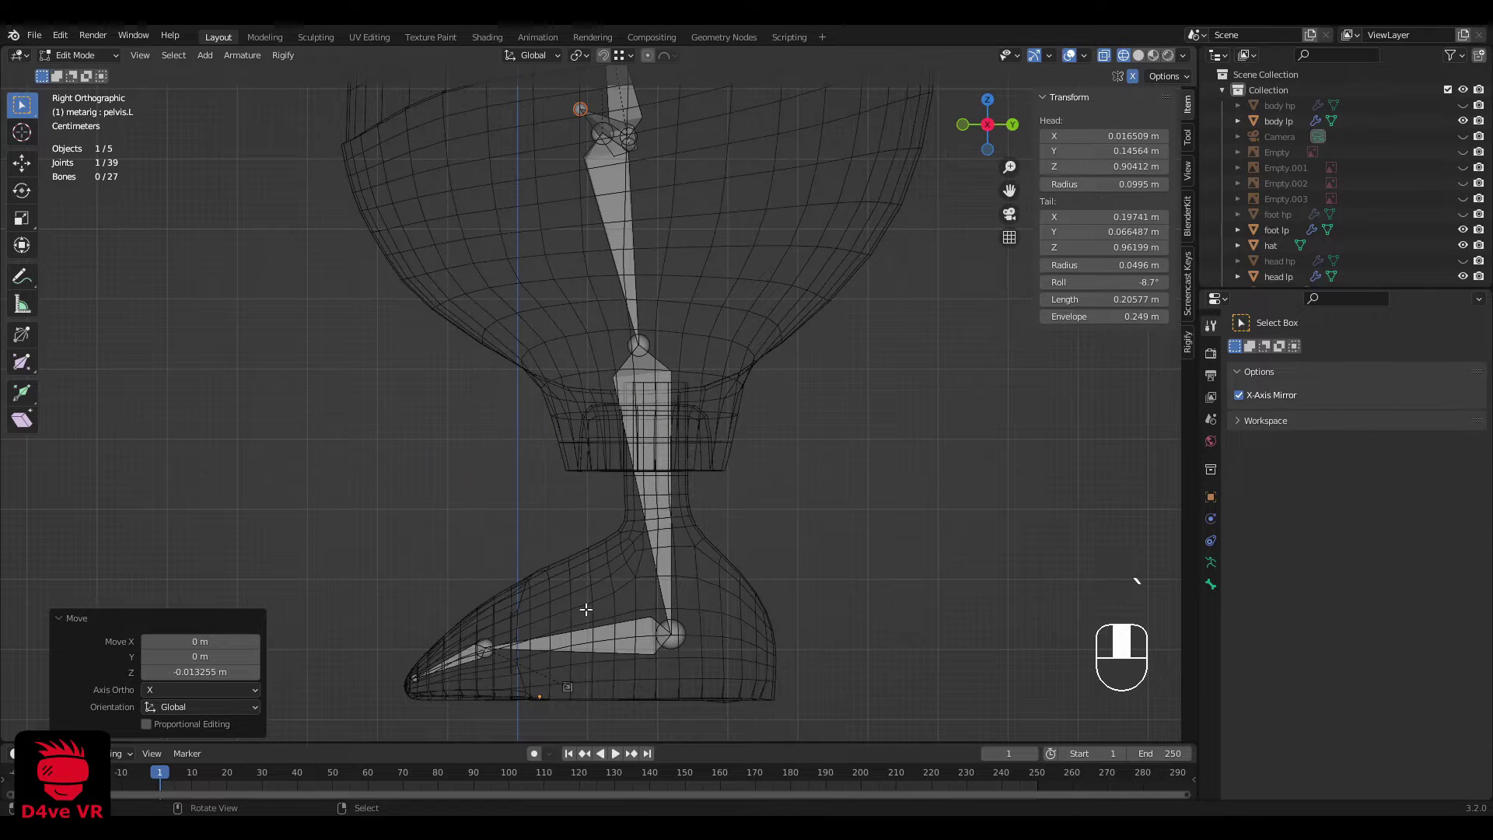
pyautogui.scroll(-3, 585, 609)
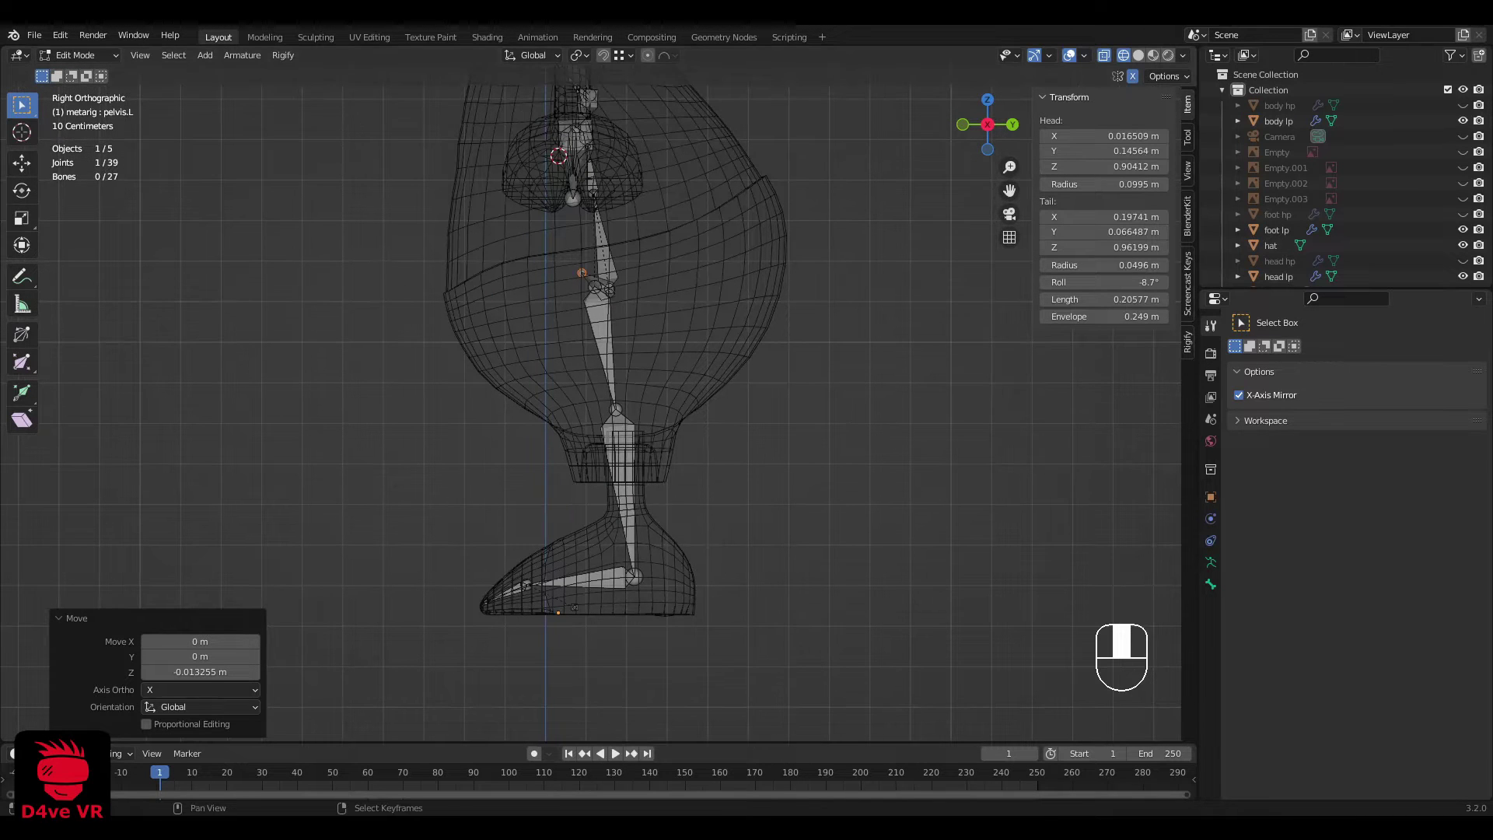
pyautogui.click(634, 442)
pyautogui.press('g')
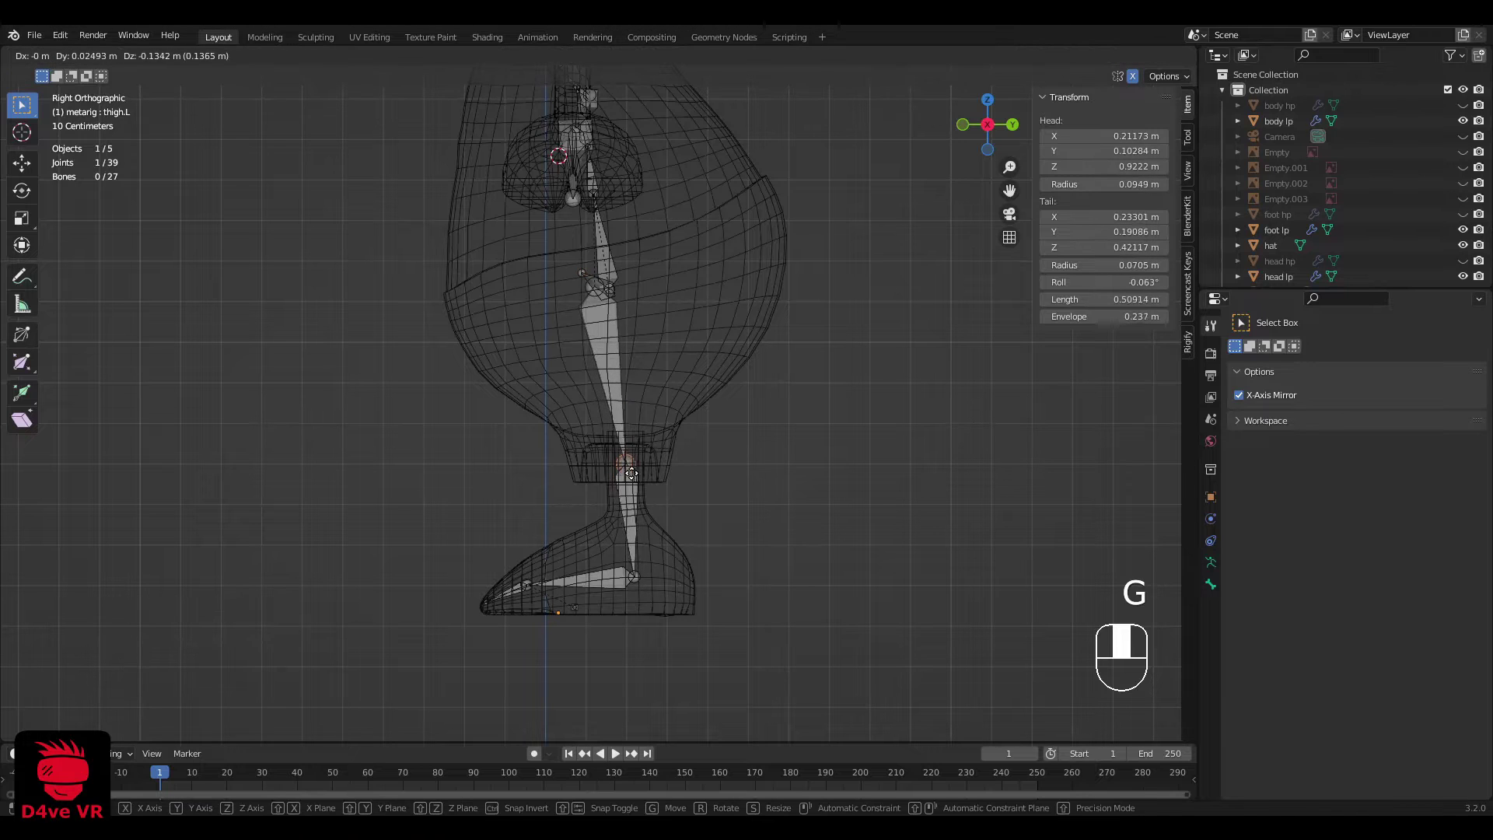
pyautogui.click(631, 485)
# Step: Raise the left knee joint about 0.013 m in the front view
pyautogui.press('`')
pyautogui.click(643, 427)
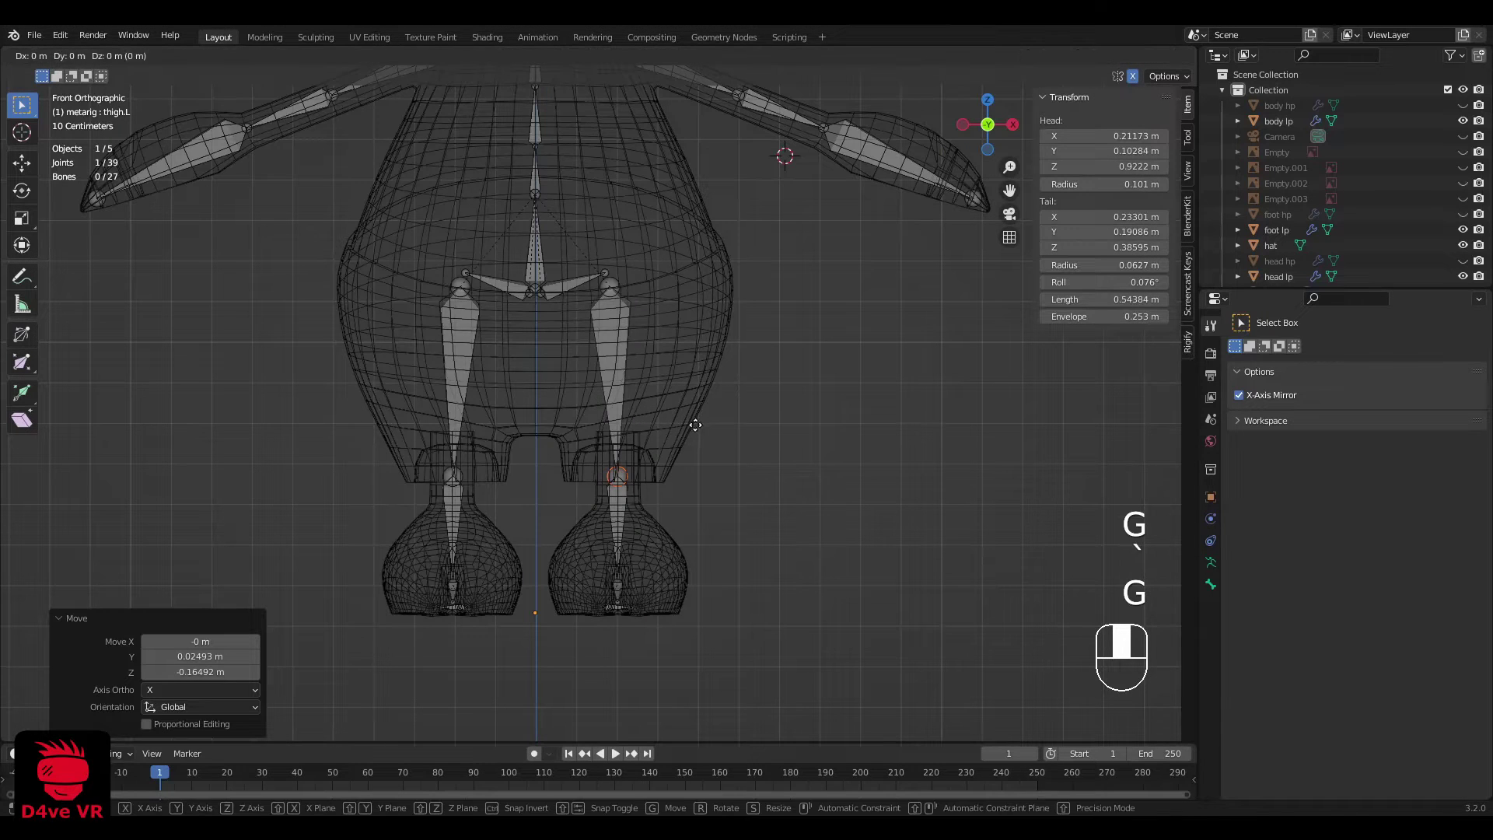
pyautogui.click(694, 419)
pyautogui.scroll(-4, 679, 436)
pyautogui.scroll(4, 677, 417)
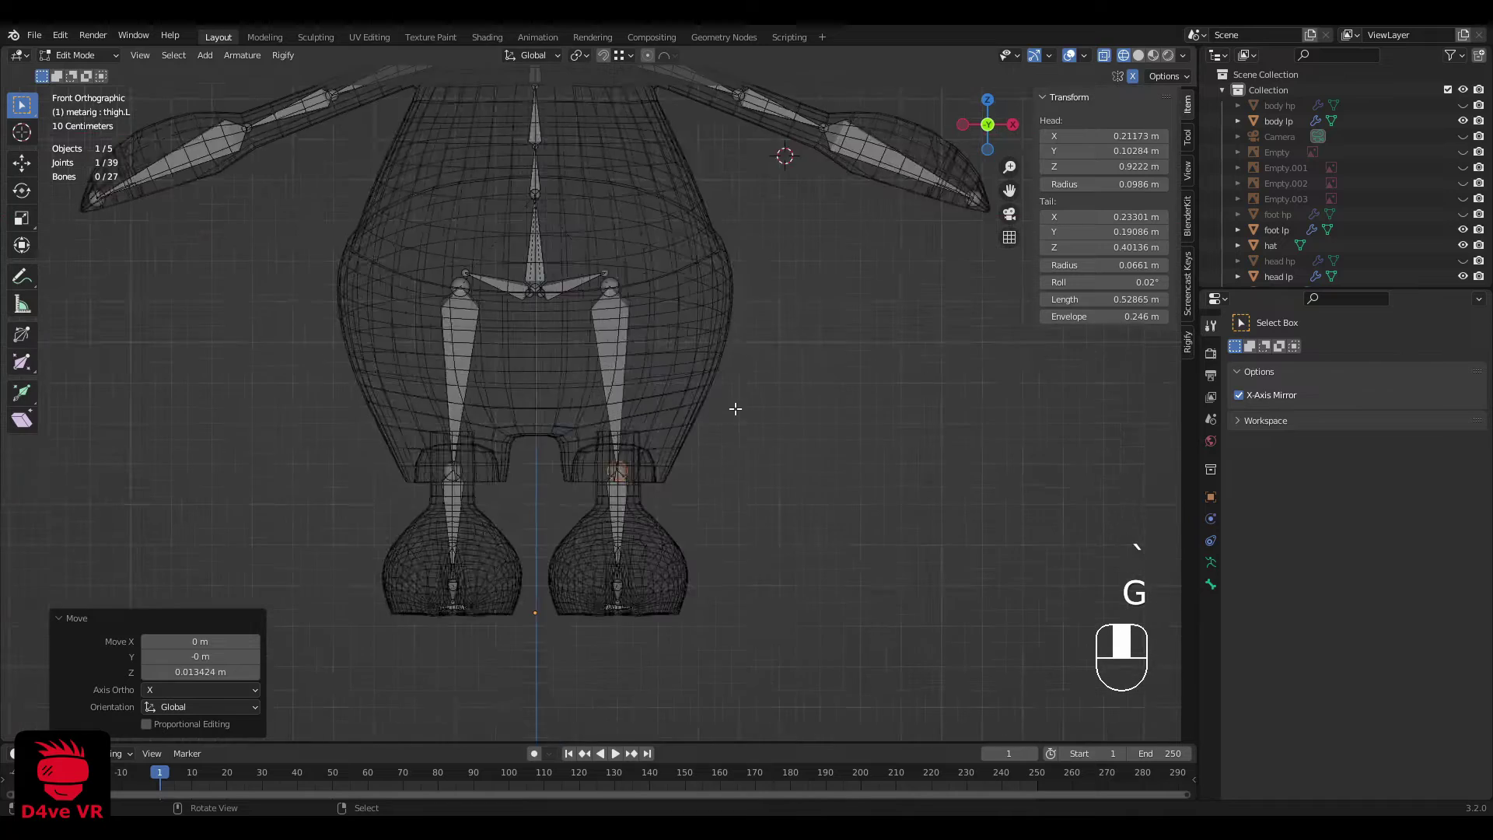
# Step: Select the spine base, both pelvis bones and the thigh top joints, and shift them backward and slightly up in the side view
pyautogui.press('`')
pyautogui.moveTo(556, 269); pyautogui.dragTo(557, 270)
pyautogui.press('g')
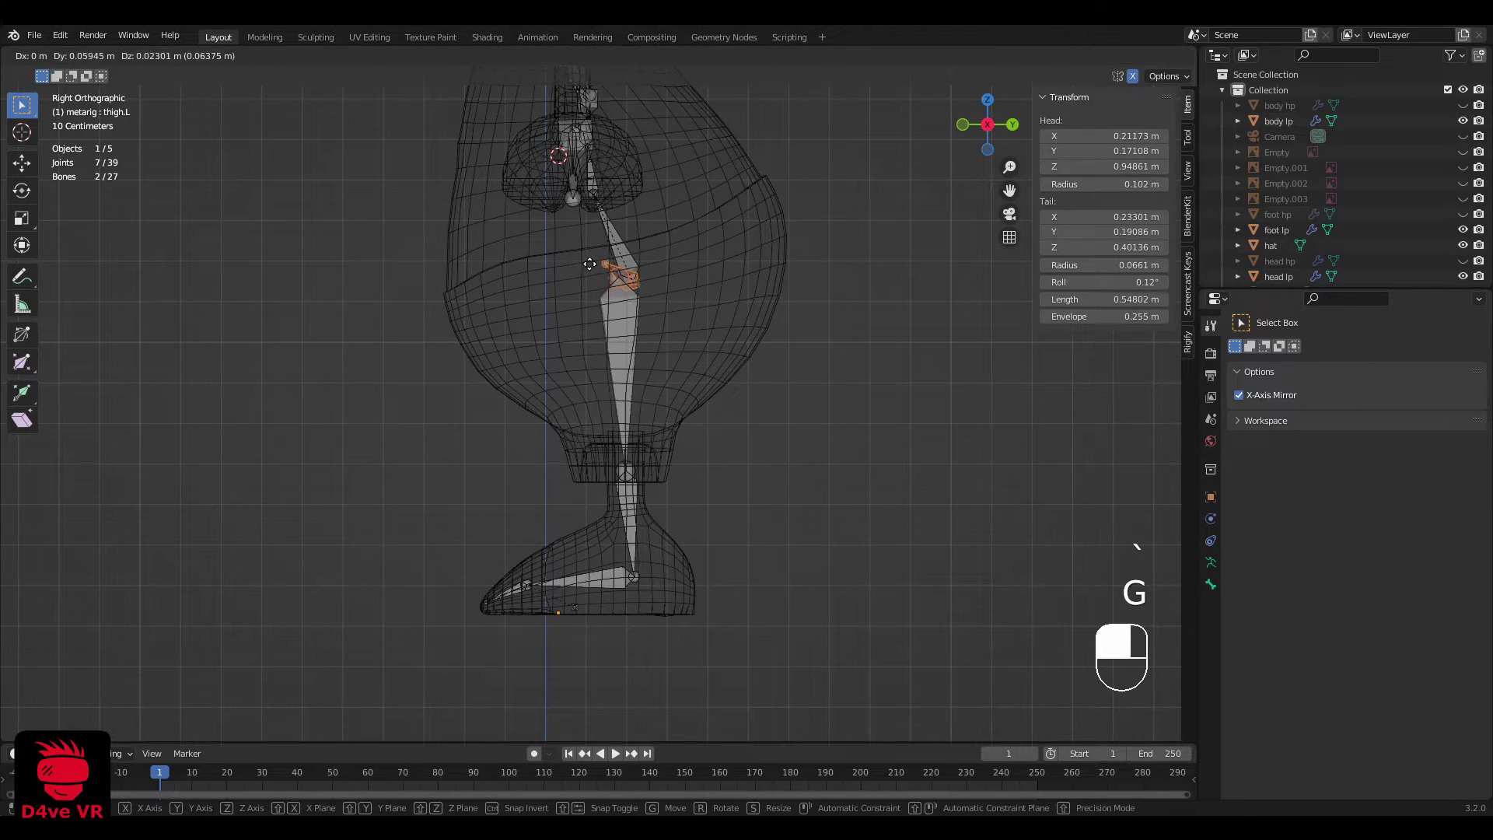
pyautogui.click(590, 264)
pyautogui.press('`')
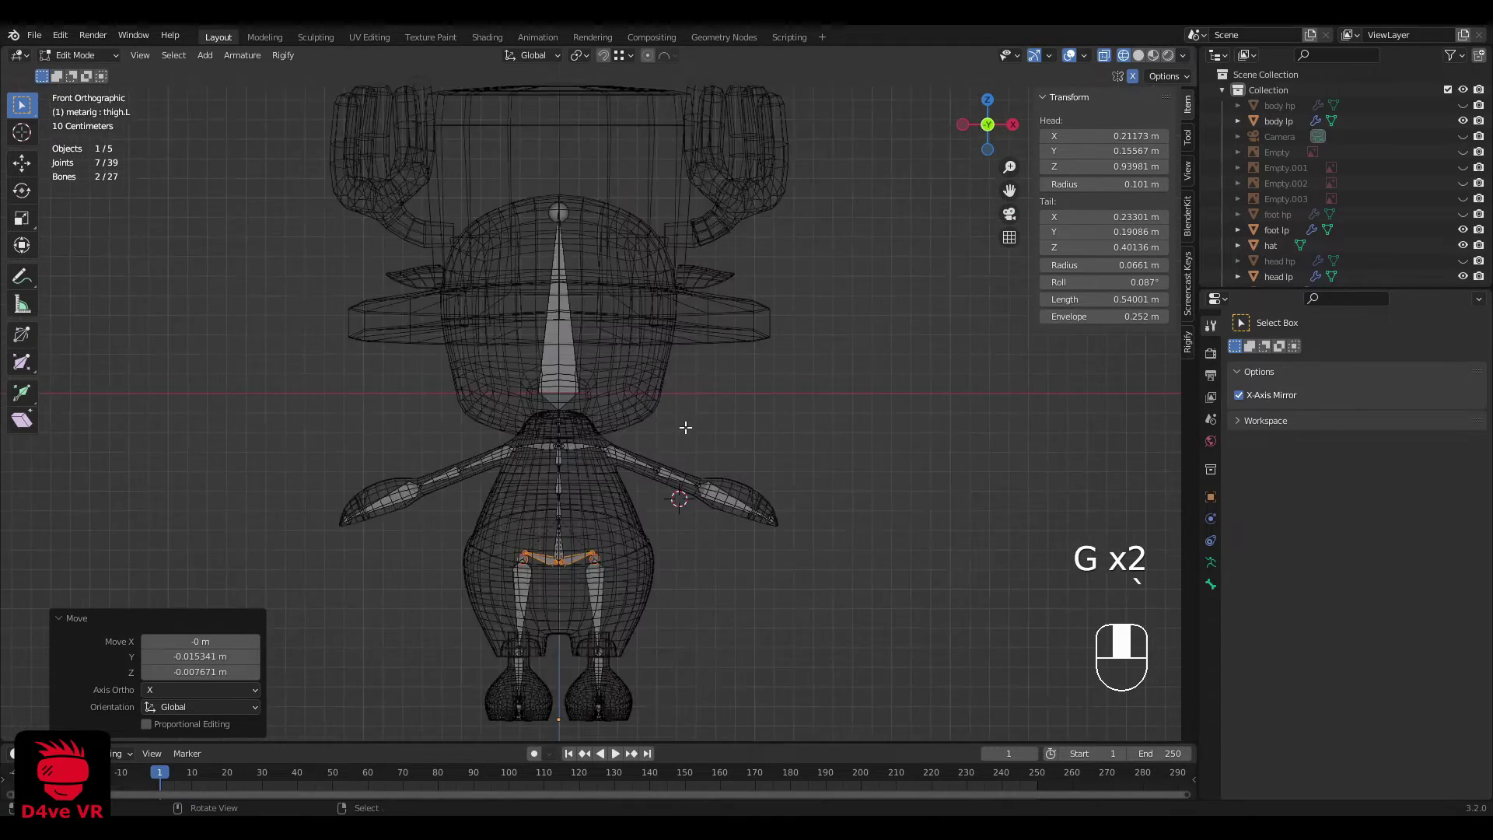
# Step: Inspect the whole character in material preview shading and return to wireframe
pyautogui.press('z')
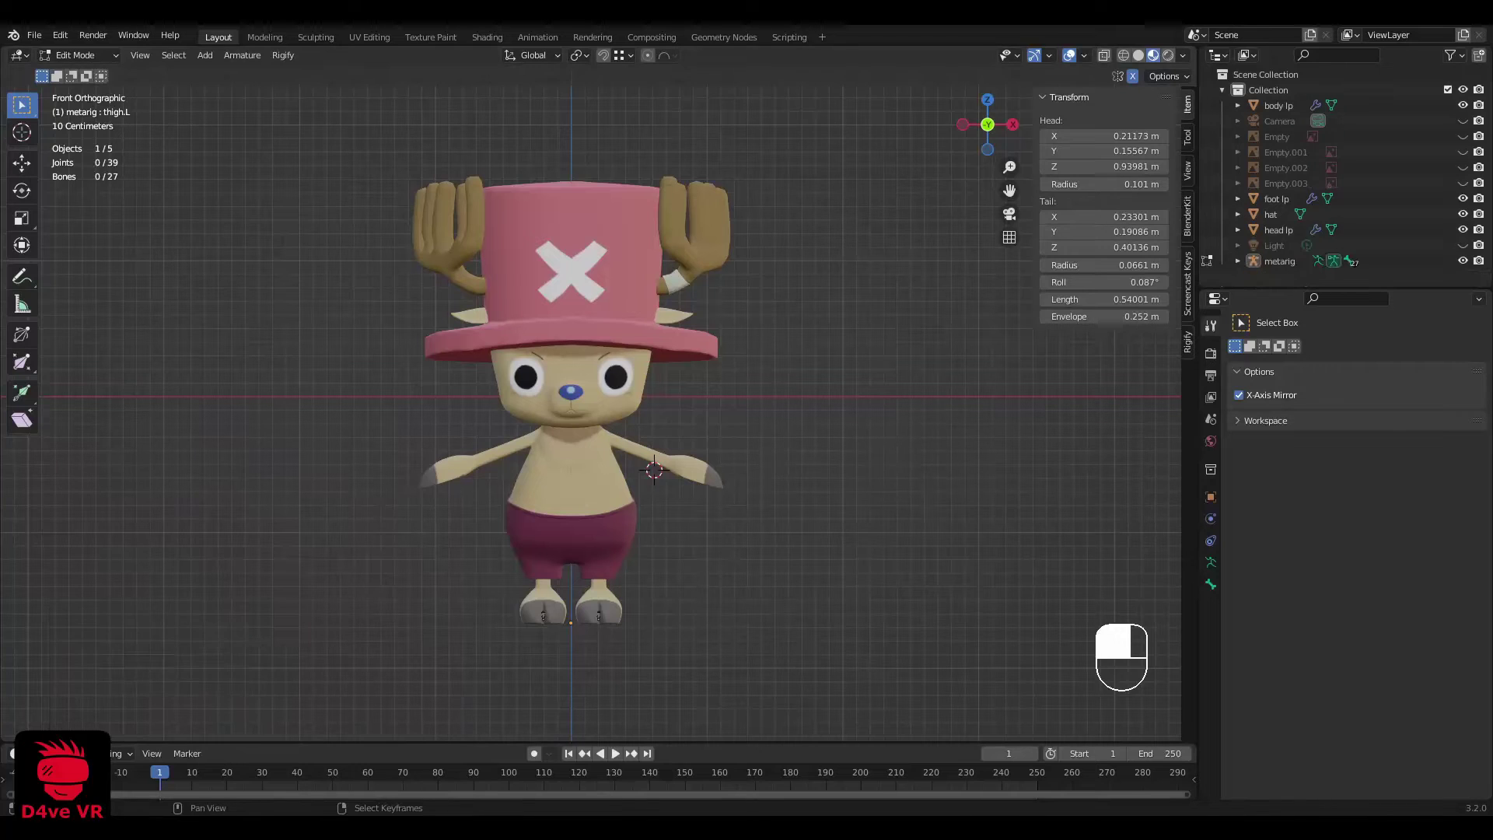
pyautogui.scroll(2, 426, 367)
pyautogui.keyDown('shift'); pyautogui.moveTo(427, 366); pyautogui.dragTo(433, 305, button='middle'); pyautogui.keyUp('shift')
pyautogui.press('z')
pyautogui.click(507, 420)
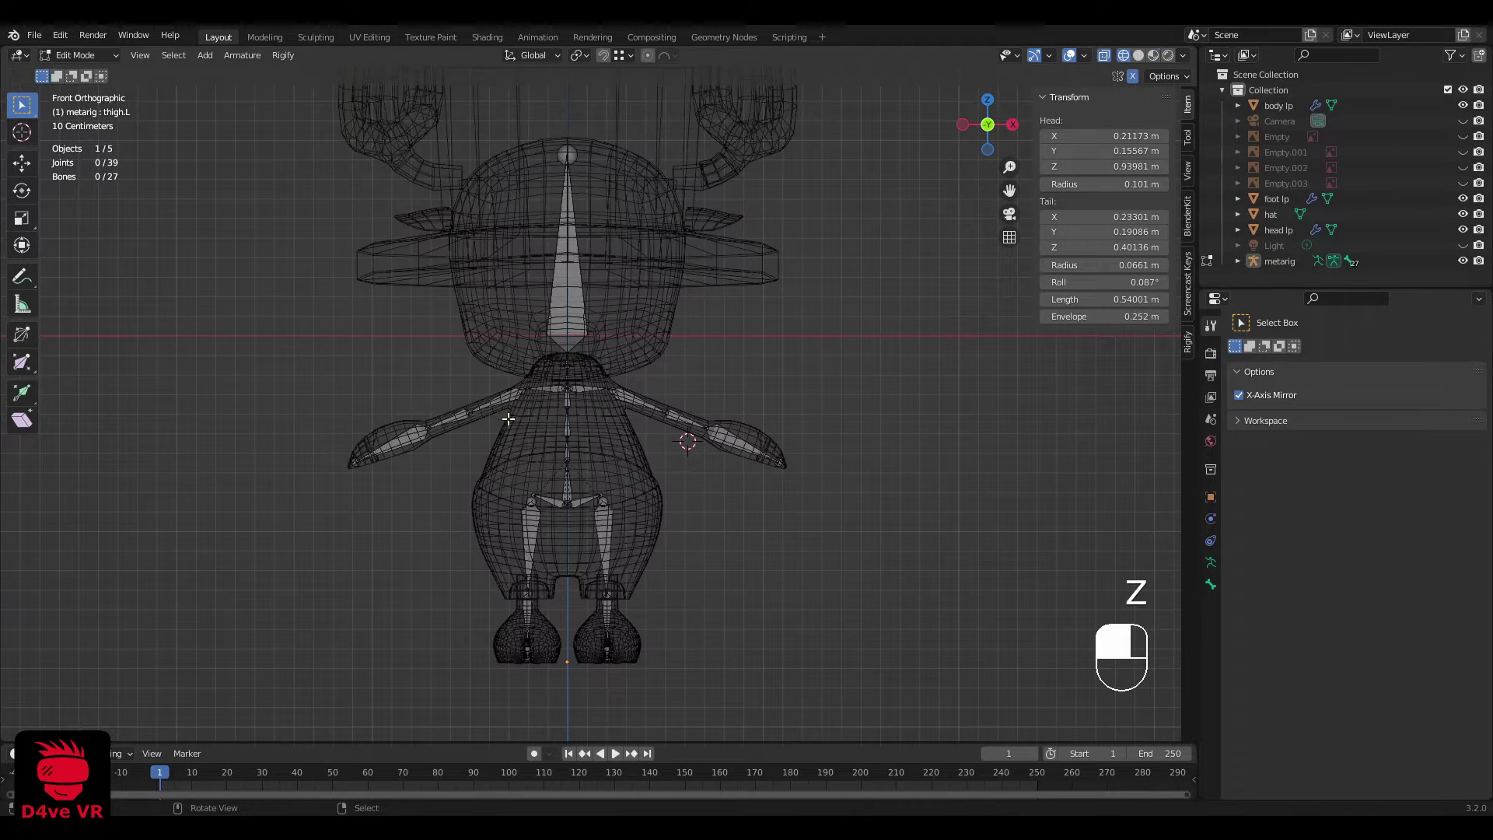
# Step: In Object Mode, parent the body lp mesh to the metarig with automatic weights
pyautogui.click(88, 76)
pyautogui.scroll(1, 731, 459)
pyautogui.click(731, 459)
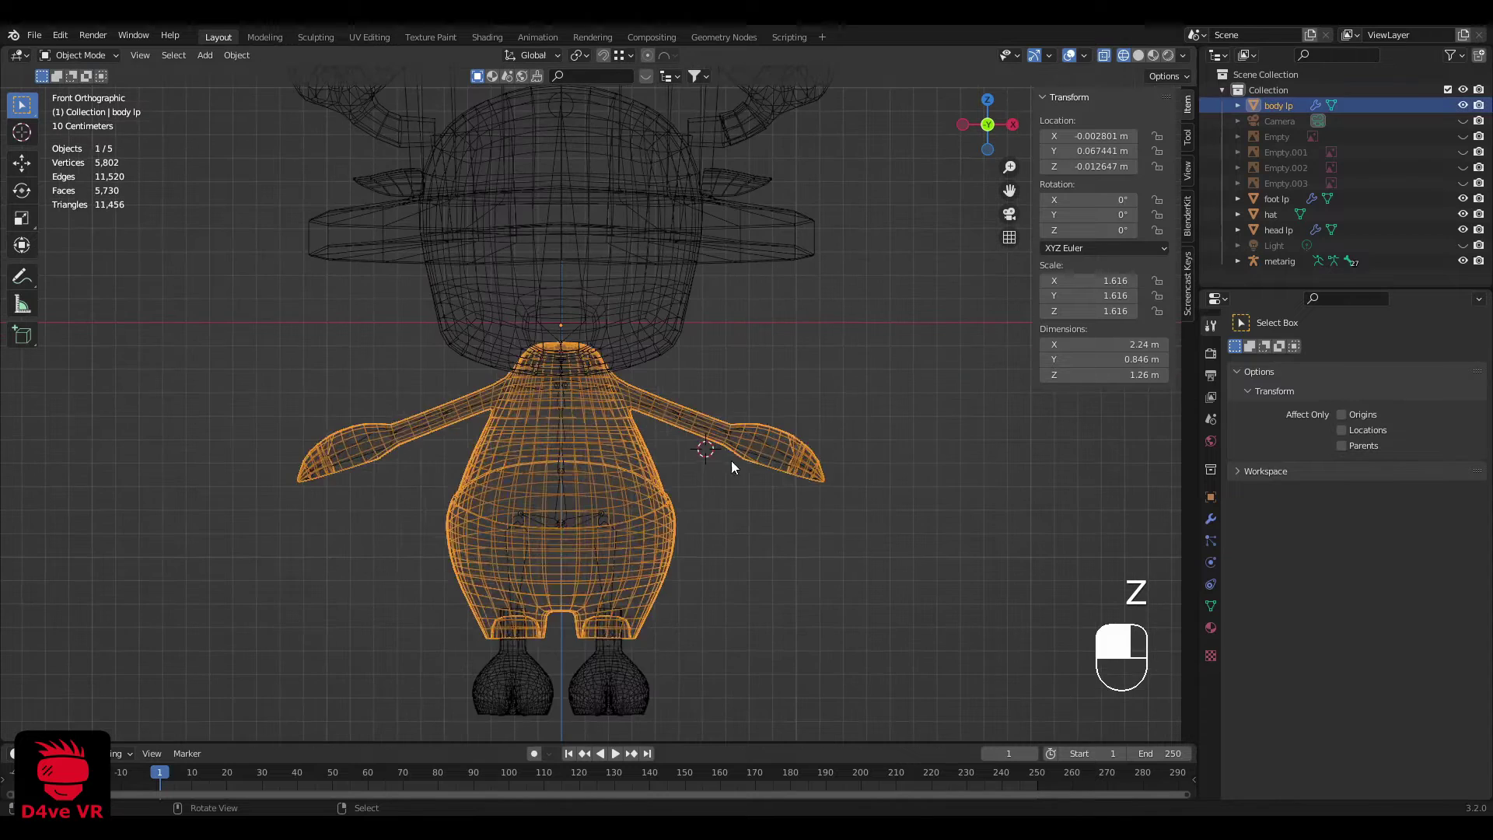
pyautogui.keyDown('shift'); pyautogui.click(727, 458); pyautogui.keyUp('shift')
pyautogui.click(700, 451)
pyautogui.keyDown('shift'); pyautogui.click(756, 438); pyautogui.keyUp('shift')
pyautogui.hotkey('ctrl', 'p')
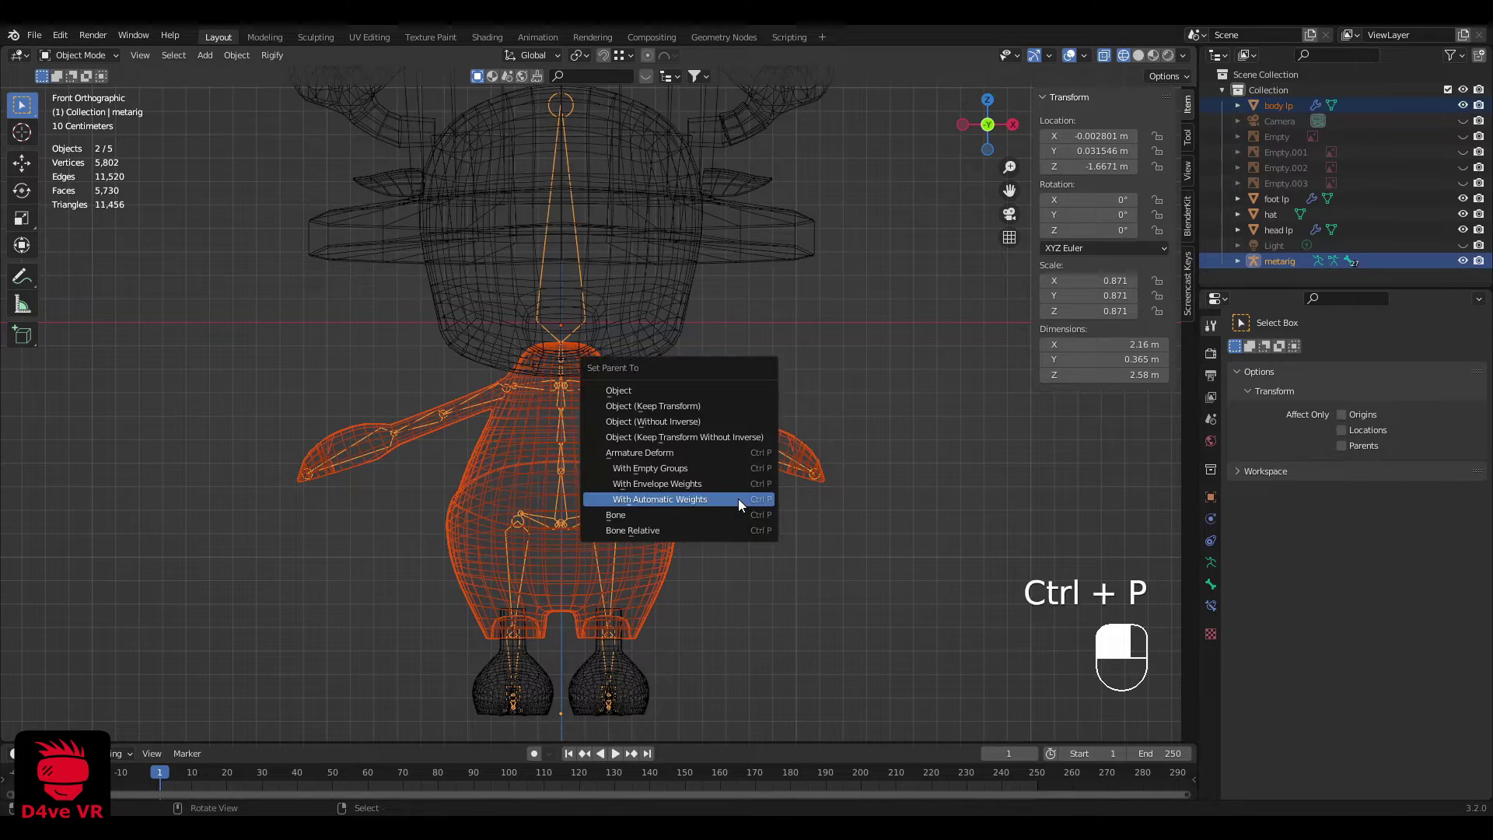
pyautogui.click(739, 497)
# Step: Test the body's deformation in Pose Mode by rotating the metarig's left hand and arm bones
pyautogui.click(771, 449)
pyautogui.click(771, 450)
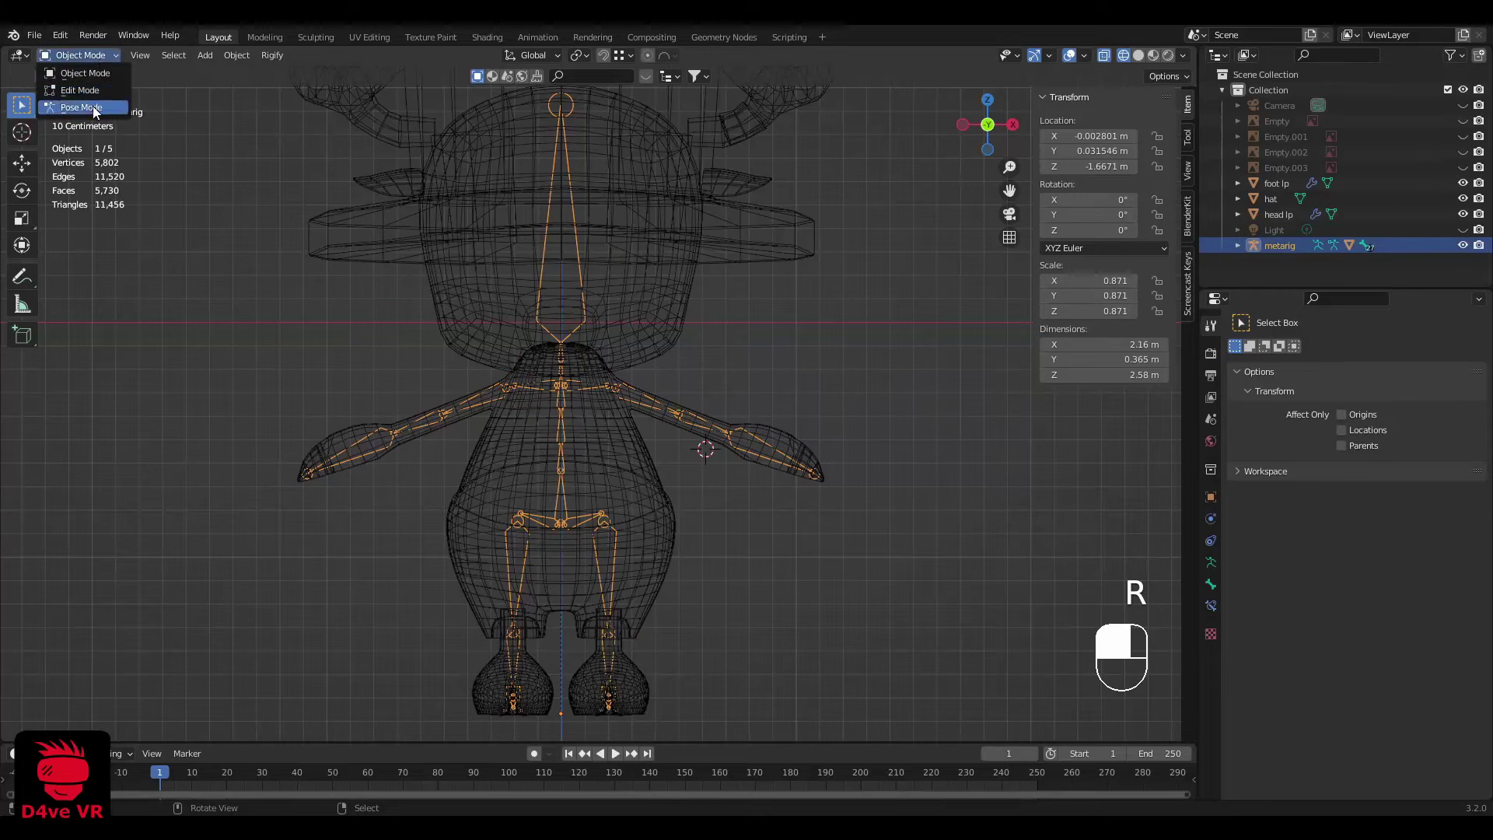
pyautogui.click(81, 107)
pyautogui.click(771, 450)
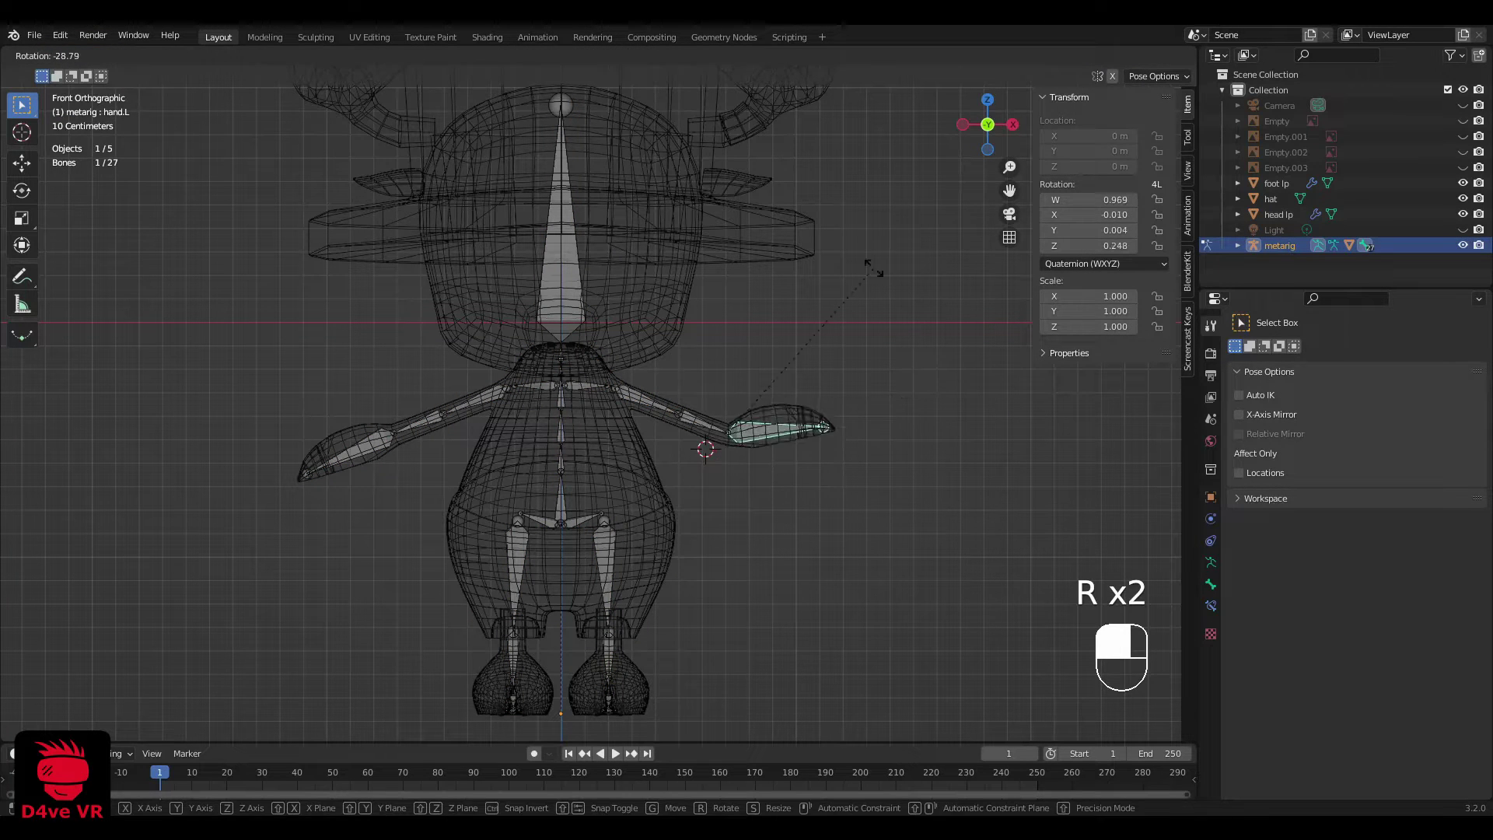
pyautogui.press('r')
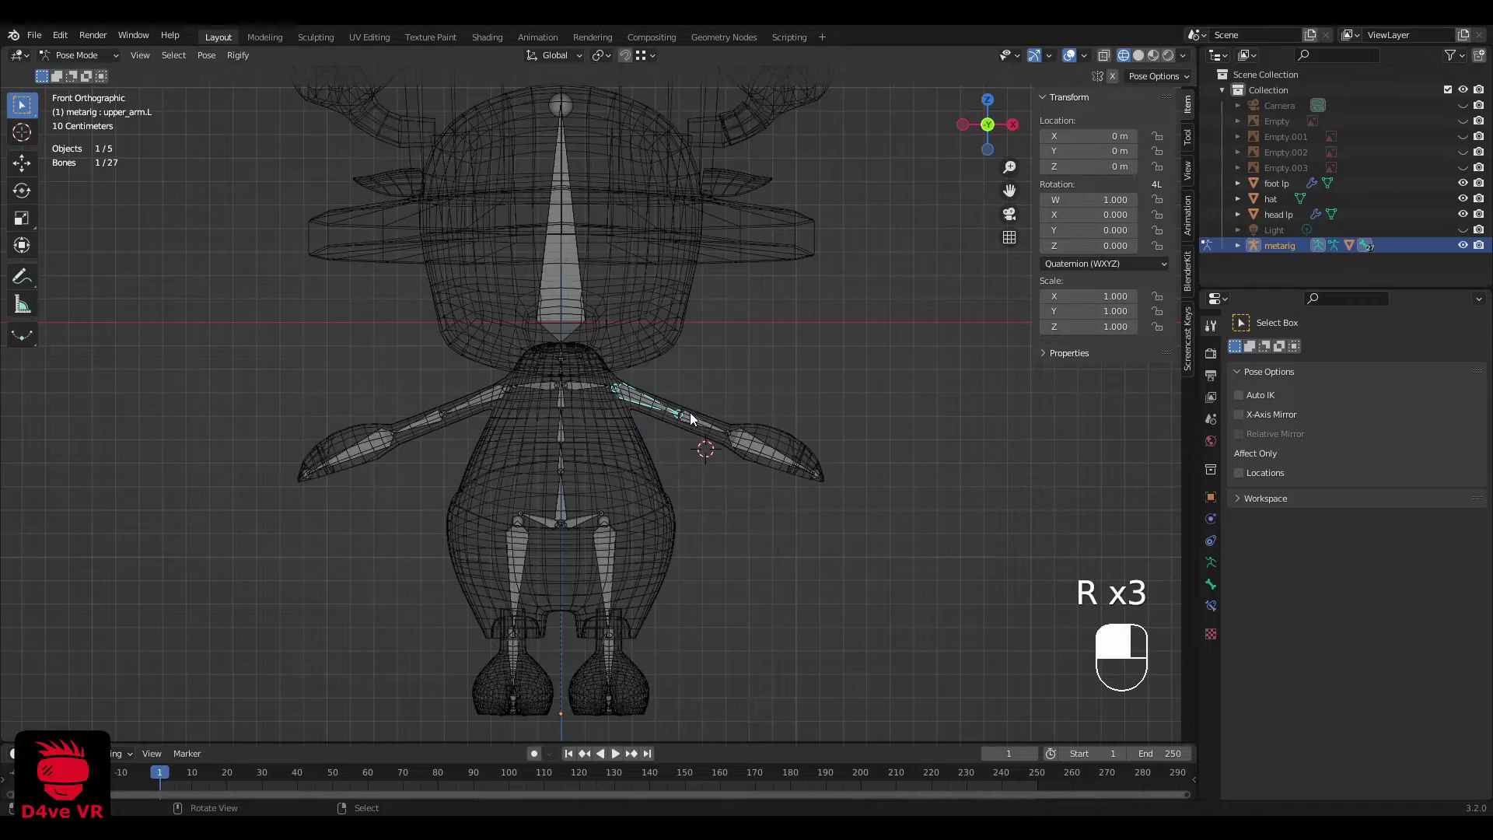
# Step: Return to Object Mode and select the foot lp mesh
pyautogui.scroll(-1, 615, 397)
pyautogui.click(104, 56)
pyautogui.click(104, 77)
pyautogui.scroll(2, 560, 594)
pyautogui.click(658, 622)
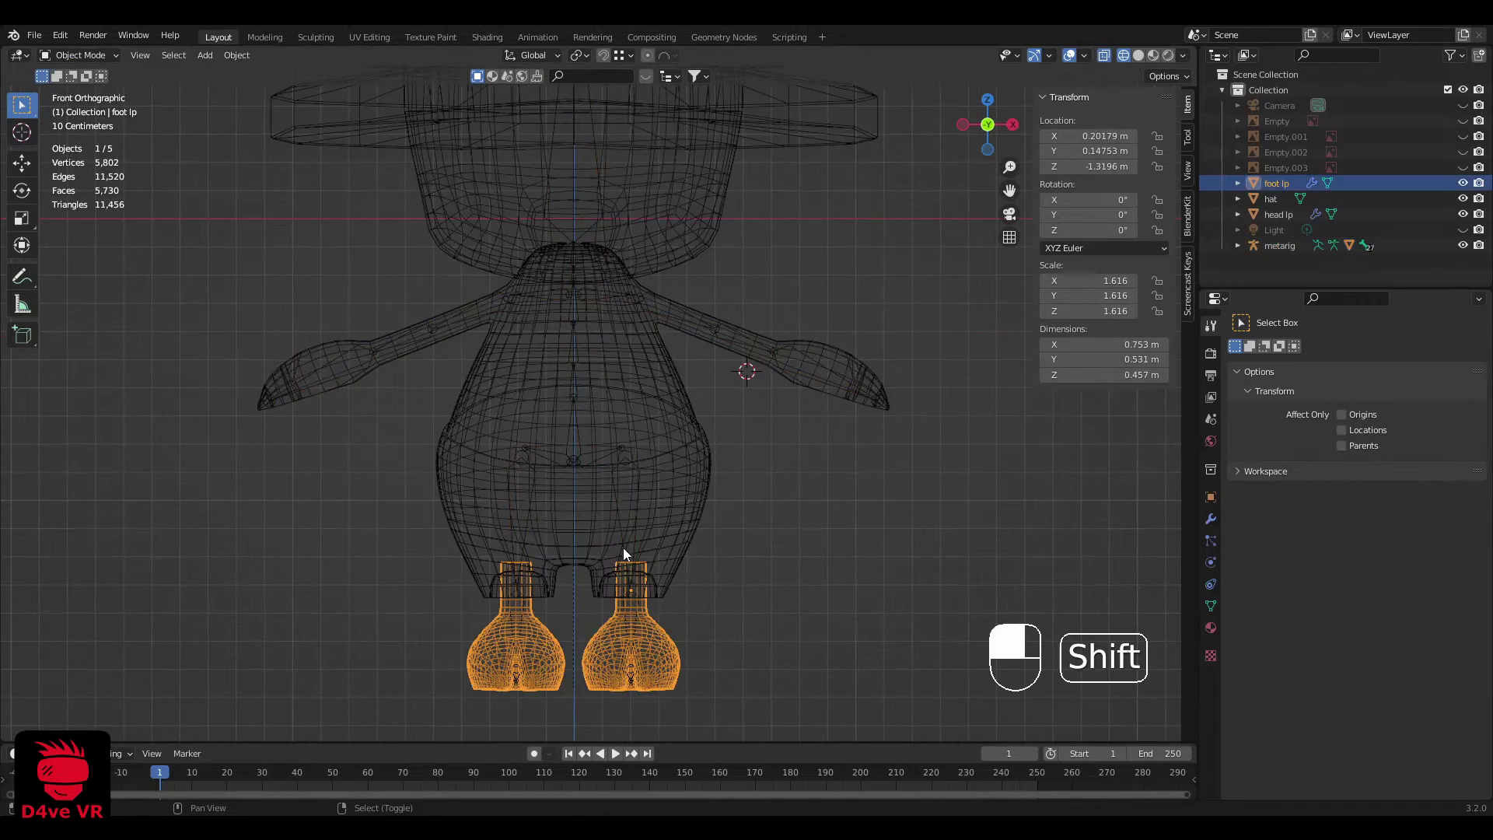
pyautogui.keyDown('shift'); pyautogui.click(626, 498); pyautogui.keyUp('shift')
pyautogui.hotkey('ctrl', 'z')
pyautogui.scroll(4, 634, 567)
pyautogui.keyDown('shift'); pyautogui.click(628, 569); pyautogui.keyUp('shift')
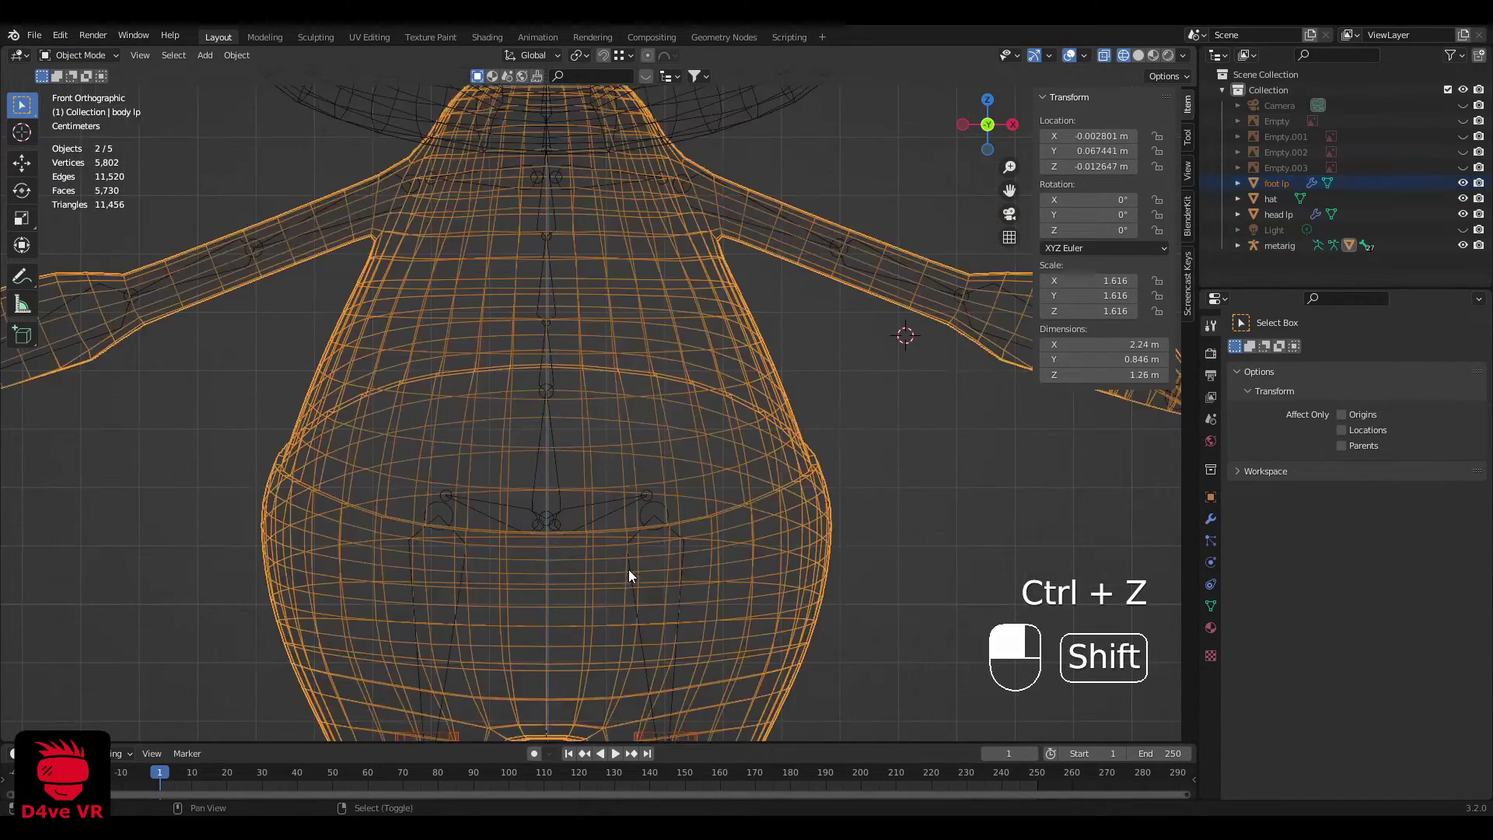
pyautogui.hotkey('ctrl', 'z')
# Step: Add the metarig to the selection and parent the foot lp mesh to it with automatic weights
pyautogui.moveTo(629, 569); pyautogui.dragTo(595, 501, button='middle')
pyautogui.scroll(-4, 594, 502)
pyautogui.press('`')
pyautogui.scroll(7, 658, 547)
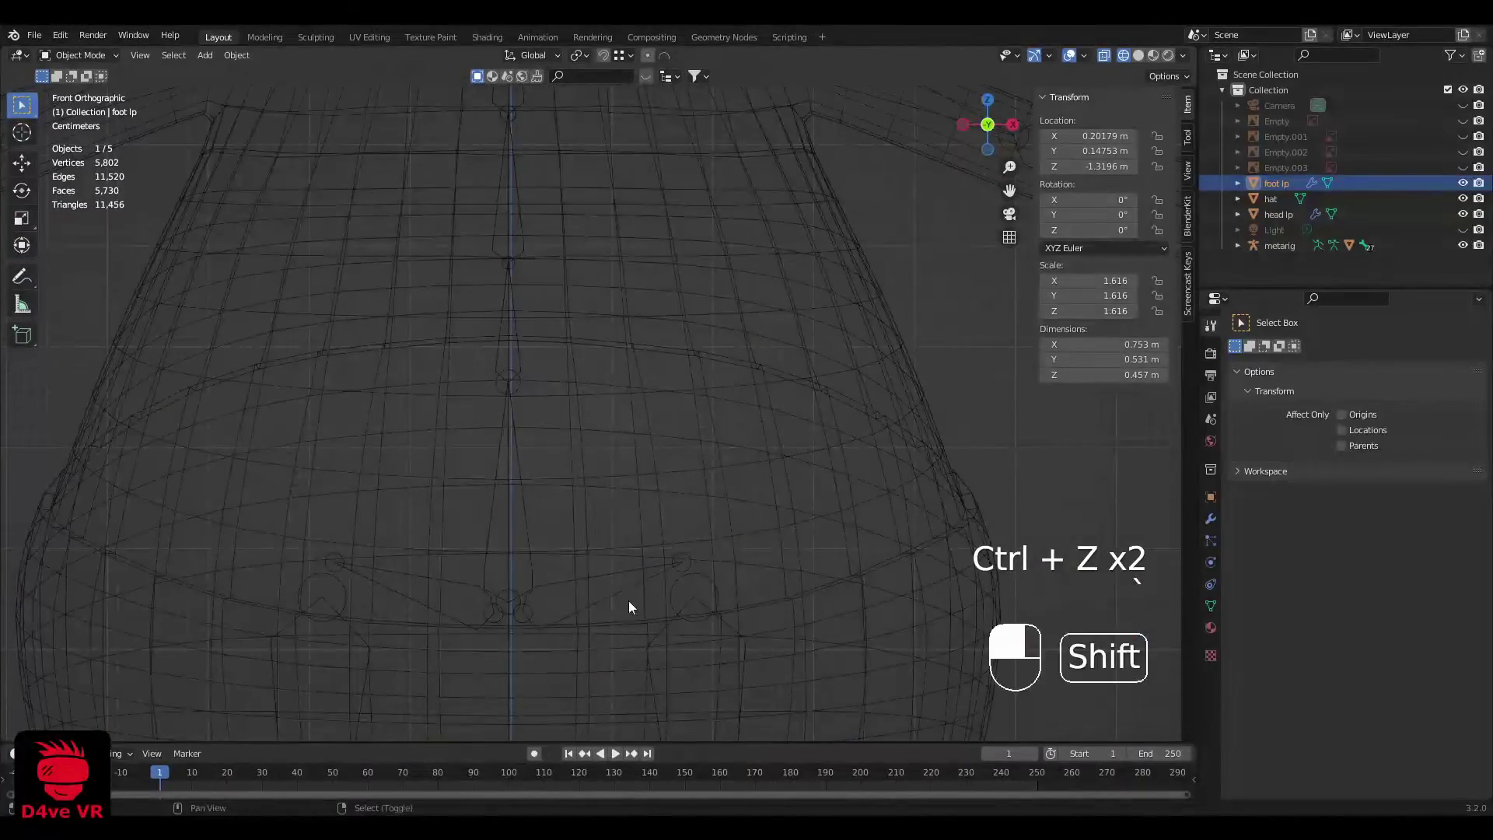
pyautogui.keyDown('shift'); pyautogui.click(628, 601); pyautogui.keyUp('shift')
pyautogui.scroll(-3, 626, 582)
pyautogui.hotkey('ctrl', 'p')
pyautogui.click(627, 562)
pyautogui.scroll(1, 618, 519)
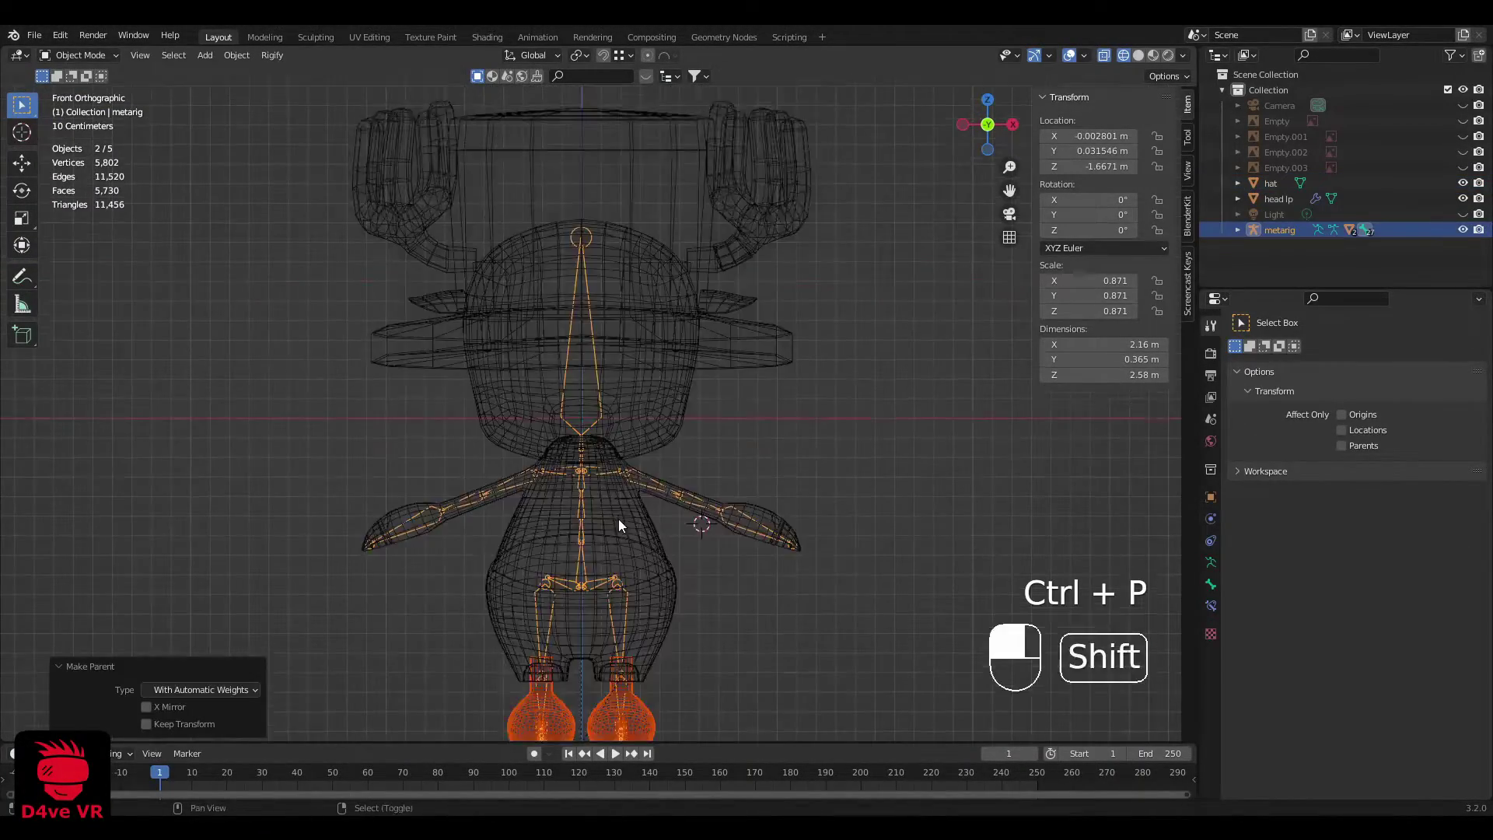
# Step: Select the head lp mesh together with the metarig and parent it to the rig with automatic weights
pyautogui.scroll(3, 618, 519)
pyautogui.click(670, 412)
pyautogui.scroll(2, 613, 404)
pyautogui.keyDown('shift'); pyautogui.click(600, 398); pyautogui.keyUp('shift')
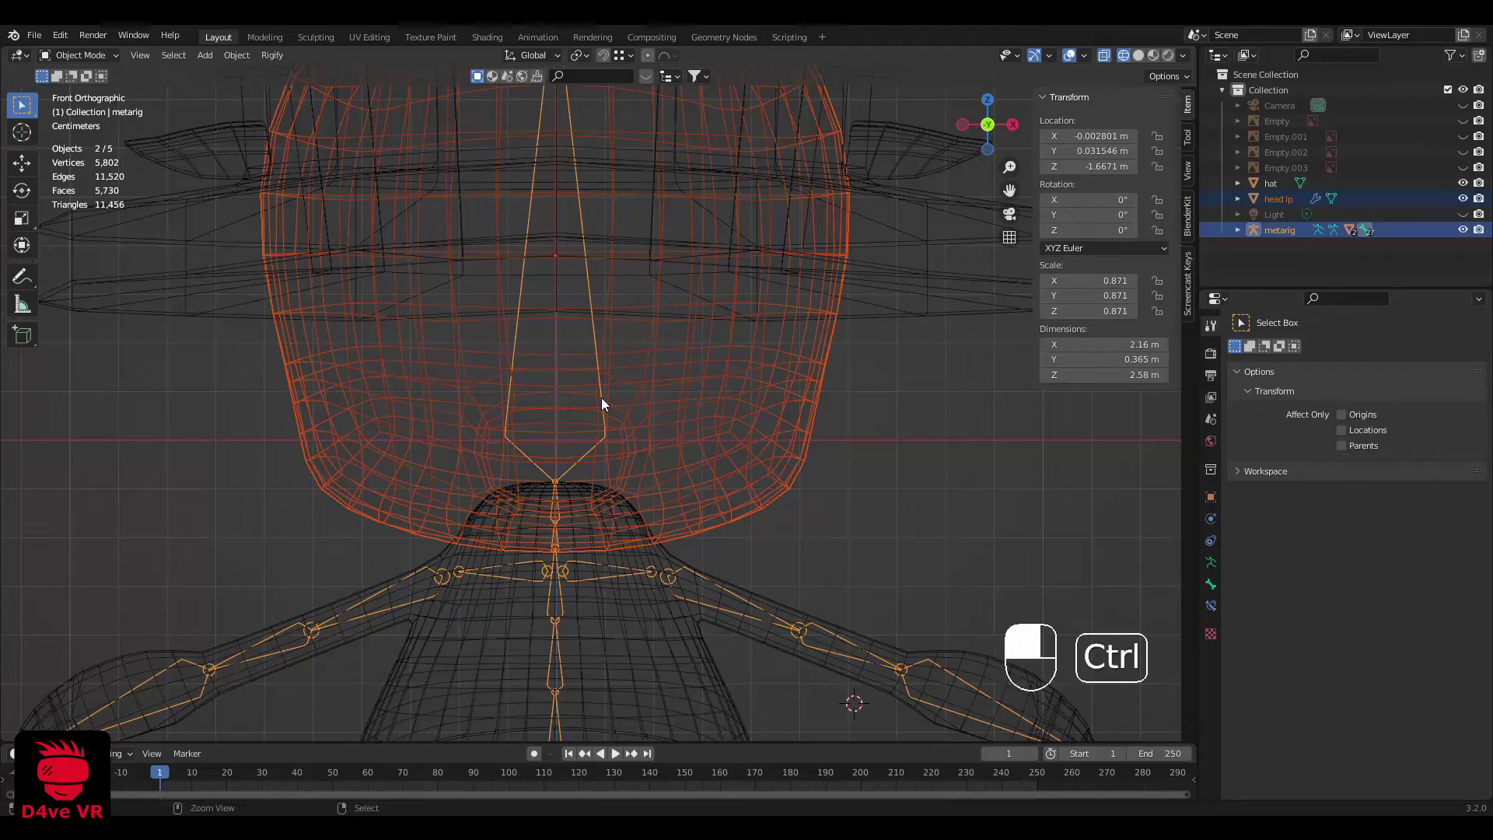
pyautogui.hotkey('ctrl', 'p')
pyautogui.click(600, 398)
# Step: Select the hat mesh together with the metarig and parent it to the rig with automatic weights
pyautogui.scroll(-2, 600, 398)
pyautogui.keyDown('shift'); pyautogui.moveTo(689, 258); pyautogui.dragTo(683, 353, button='middle'); pyautogui.keyUp('shift')
pyautogui.scroll(-1, 786, 373)
pyautogui.click(795, 376)
pyautogui.scroll(3, 583, 473)
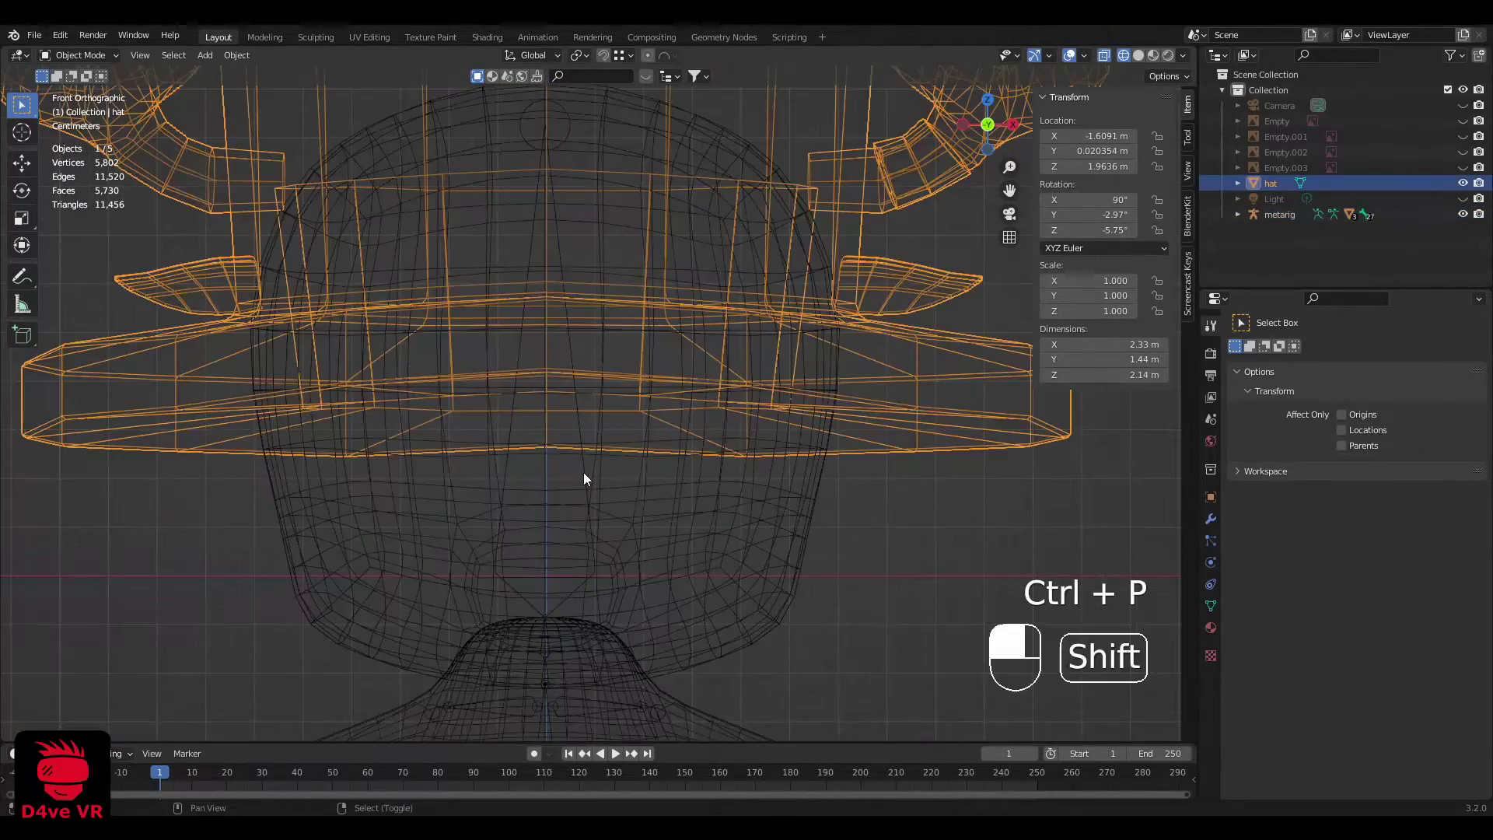
pyautogui.keyDown('shift'); pyautogui.click(583, 471); pyautogui.keyUp('shift')
pyautogui.hotkey('ctrl', 'p')
pyautogui.click(583, 469)
pyautogui.scroll(-7, 595, 381)
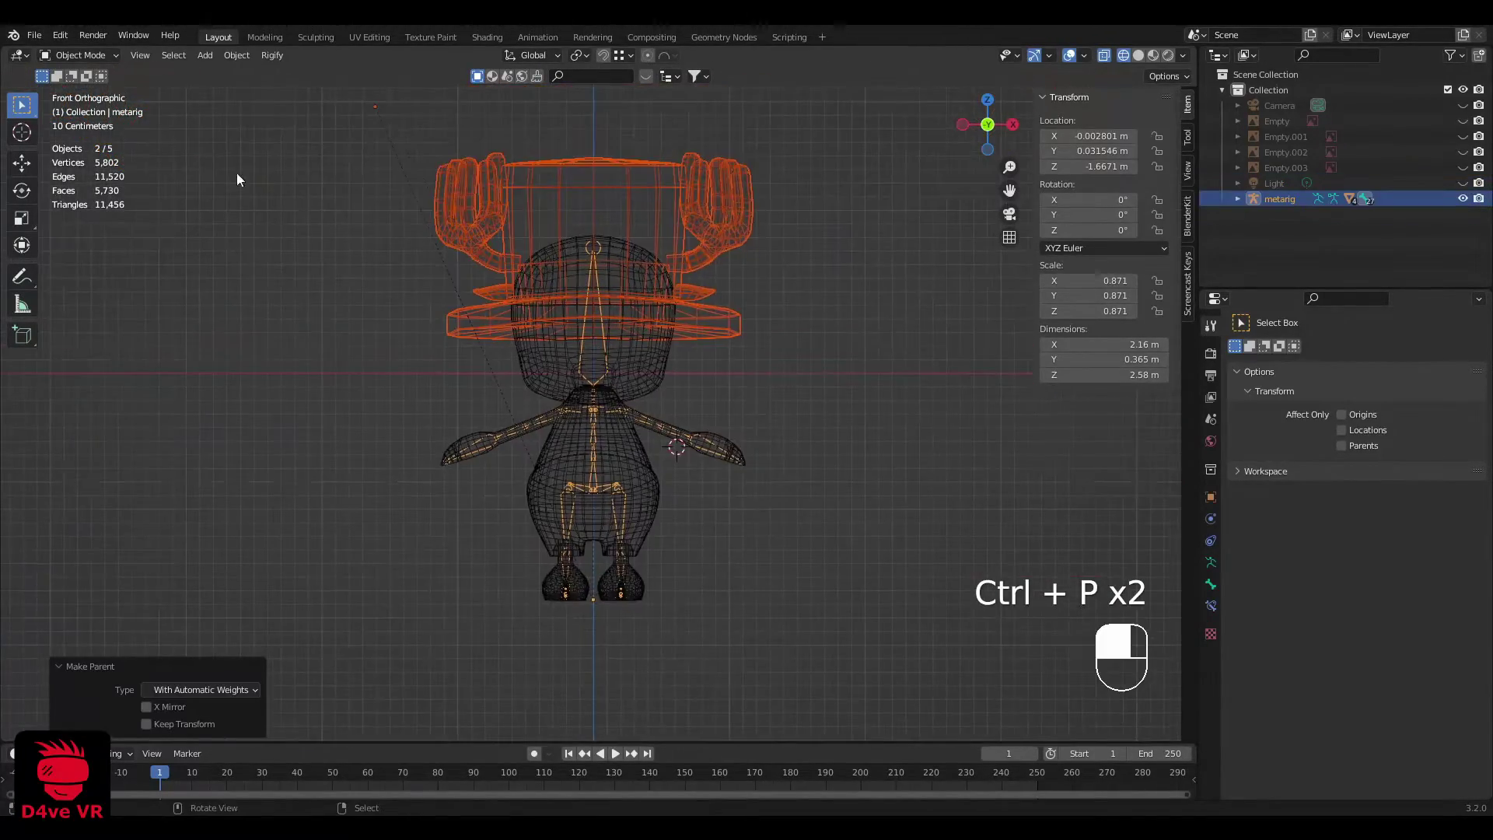
# Step: In Pose Mode, test the deformation by rotating the left forearm, left upper arm and head bones in front view
pyautogui.click(91, 107)
pyautogui.press('z')
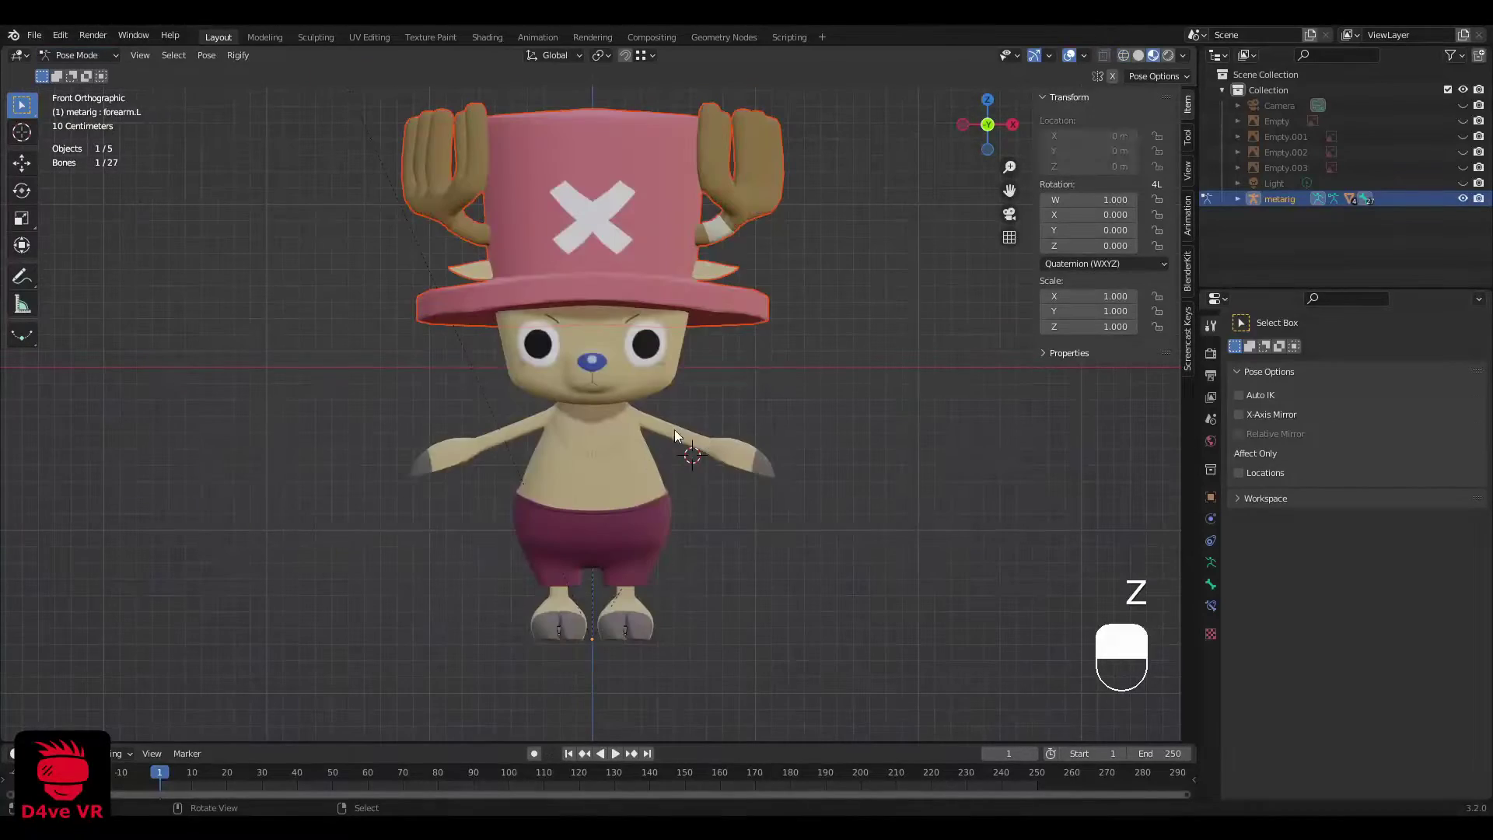
pyautogui.rightClick(748, 443)
pyautogui.press('z')
pyautogui.click(655, 426)
pyautogui.press('r')
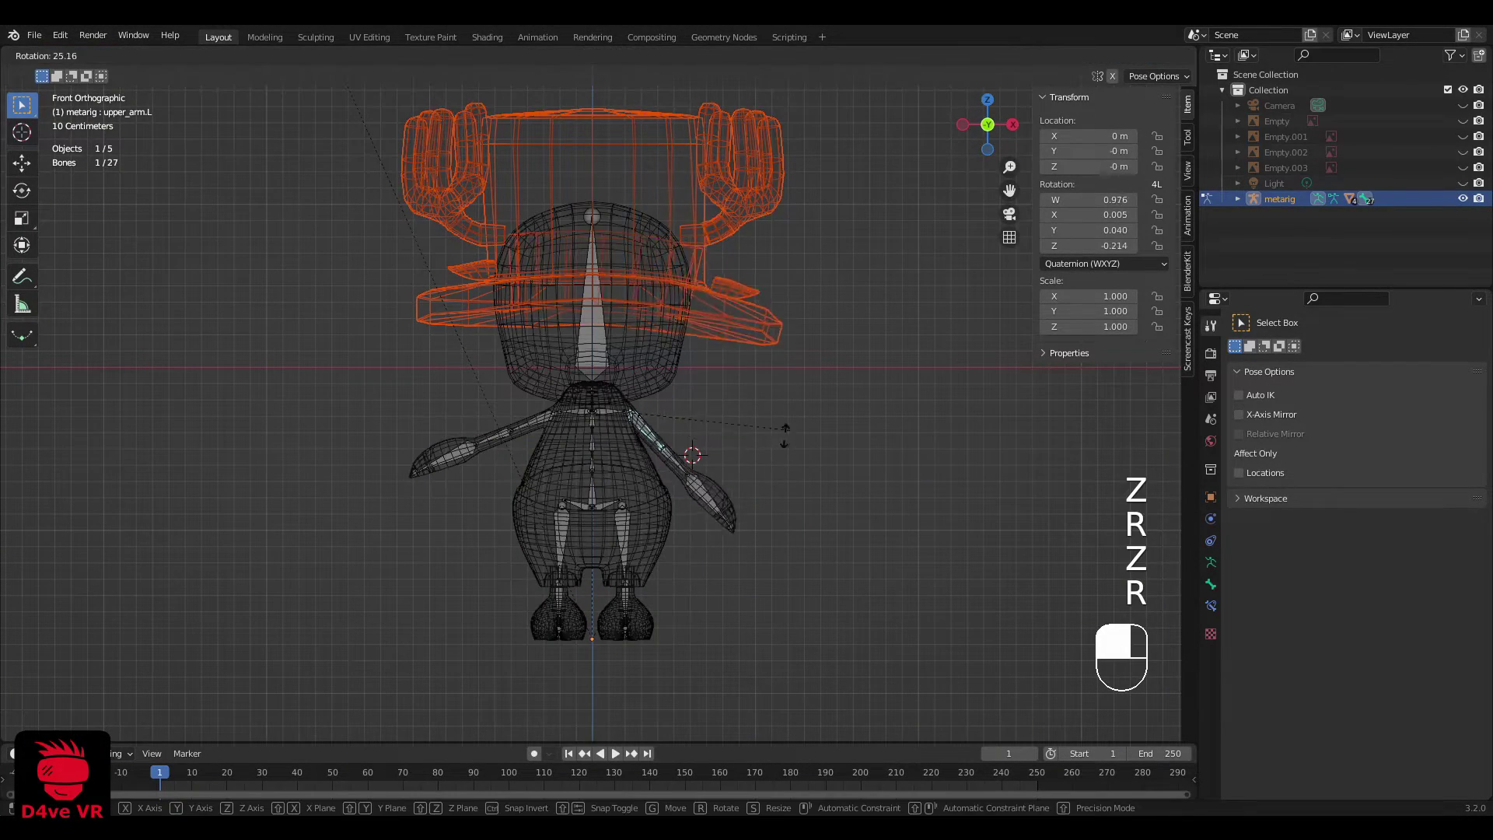
pyautogui.rightClick(739, 338)
pyautogui.click(604, 330)
pyautogui.press('r')
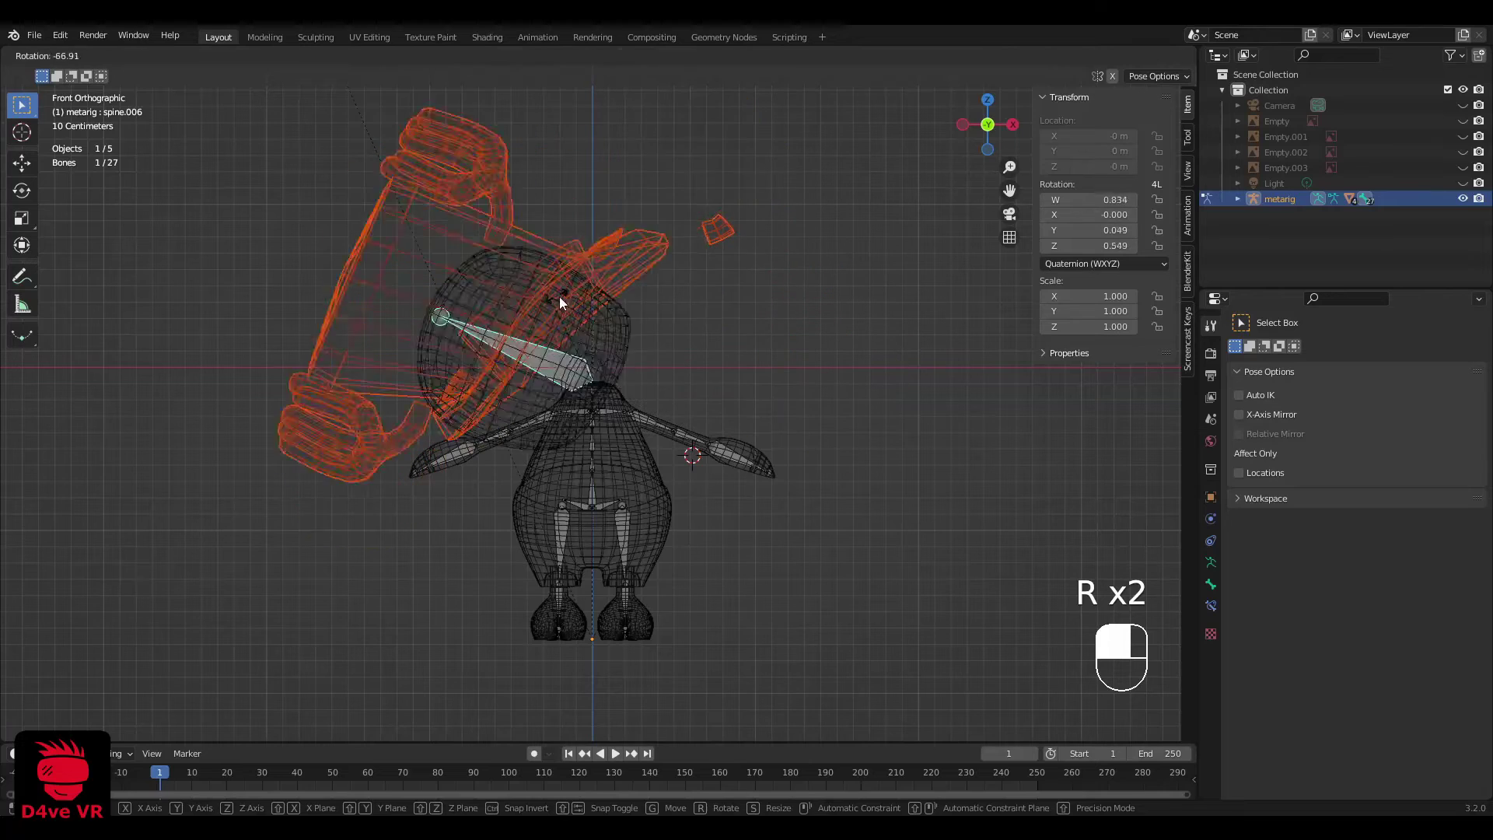
pyautogui.rightClick(562, 301)
# Step: Test the left thigh and left upper arm bones by rotating them, checking the textured character in right side view
pyautogui.click(617, 528)
pyautogui.press('r')
pyautogui.rightClick(662, 511)
pyautogui.press('`')
pyautogui.click(756, 497)
pyautogui.press('z')
pyautogui.click(755, 589)
pyautogui.press('r')
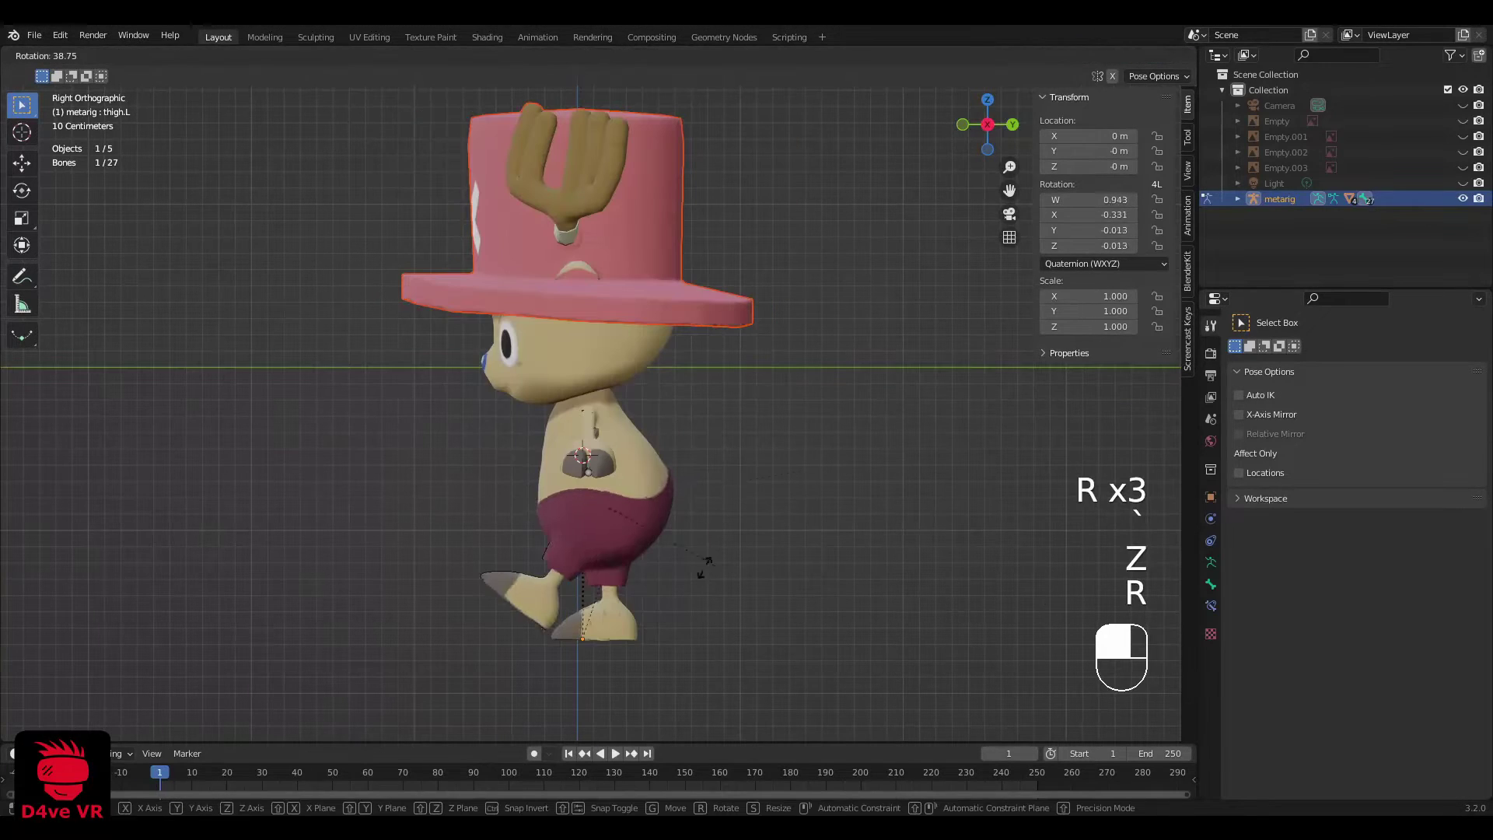
pyautogui.press('r')
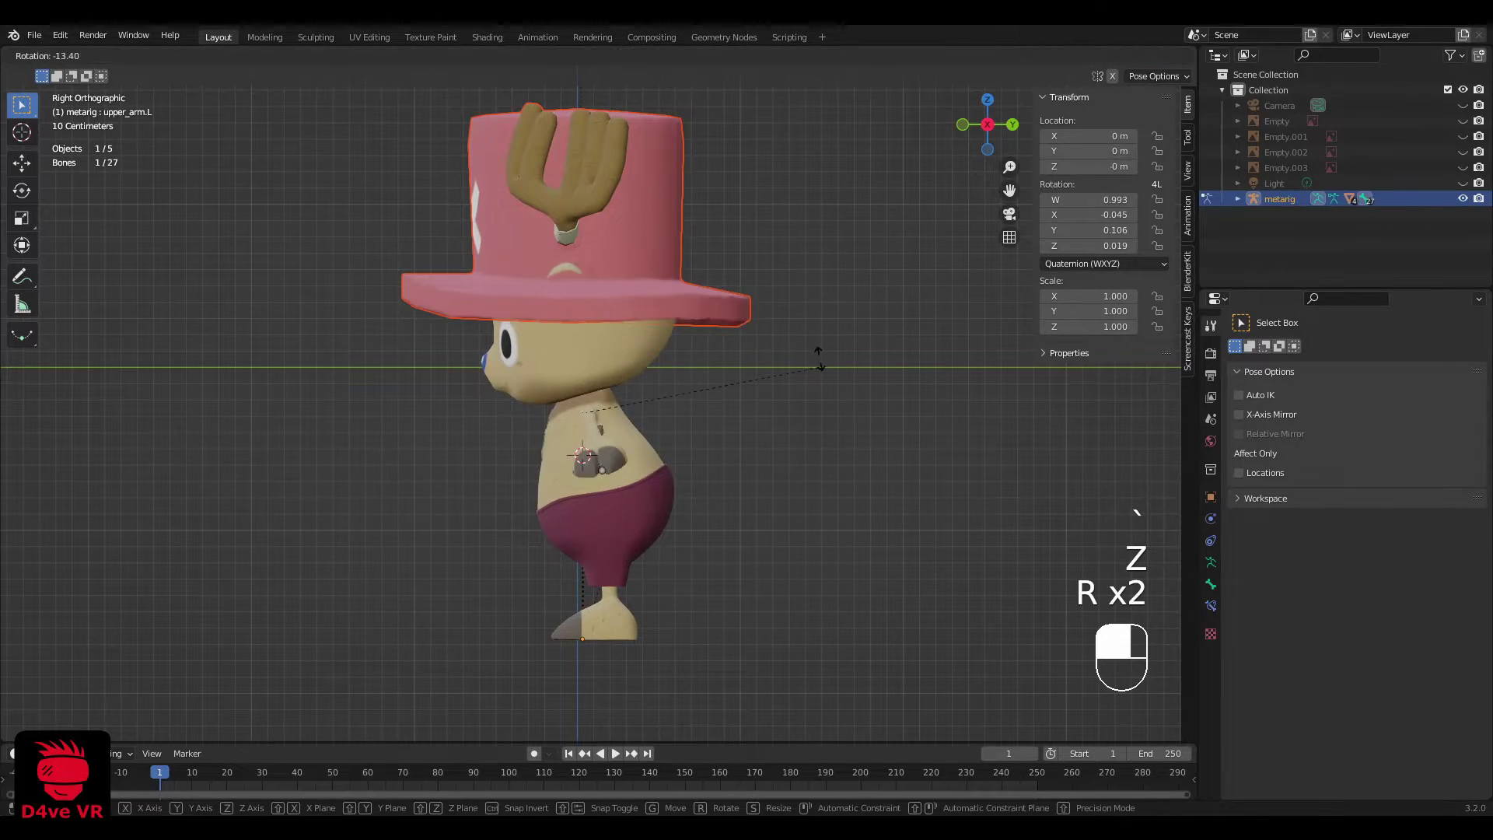
pyautogui.rightClick(575, 390)
# Step: Test how the head and hat follow the rig by rotating the head bone in right side view
pyautogui.press('z')
pyautogui.click(598, 342)
pyautogui.click(594, 342)
pyautogui.press('r')
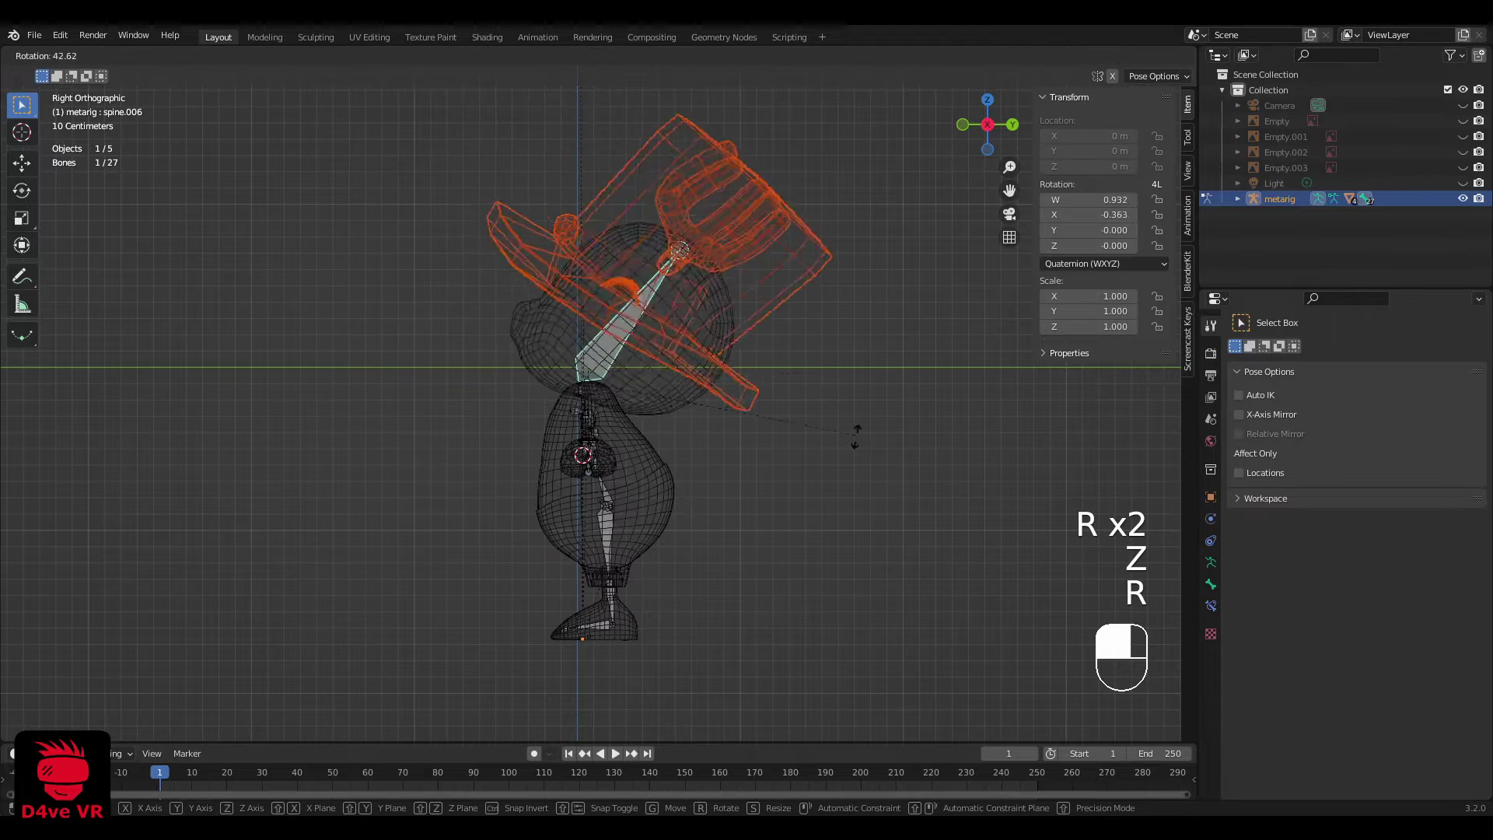
pyautogui.rightClick(668, 303)
pyautogui.press('z')
pyautogui.click(703, 315)
pyautogui.moveTo(704, 327)
pyautogui.mouseDown(button='middle')
pyautogui.moveTo(814, 353)
pyautogui.moveTo(793, 312)
pyautogui.mouseUp(button='middle')
# Step: Test the torso deformation in front view by rotating the spine.003 bone in wireframe shading
pyautogui.press('a')
pyautogui.press('a')
pyautogui.press('z')
pyautogui.press('`')
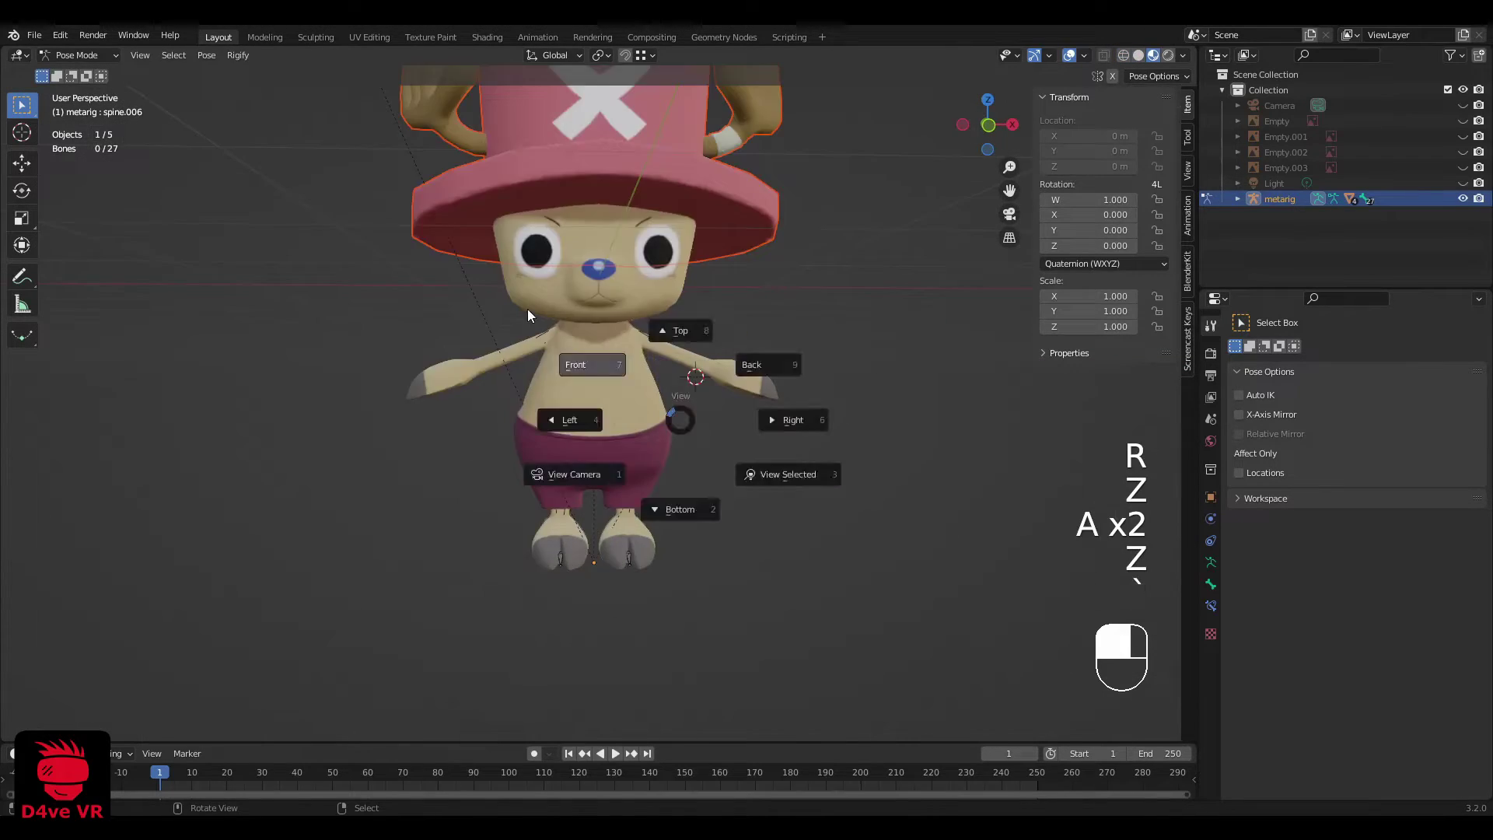
pyautogui.click(527, 310)
pyautogui.press('z')
pyautogui.click(600, 348)
pyautogui.press('r')
pyautogui.rightClick(790, 344)
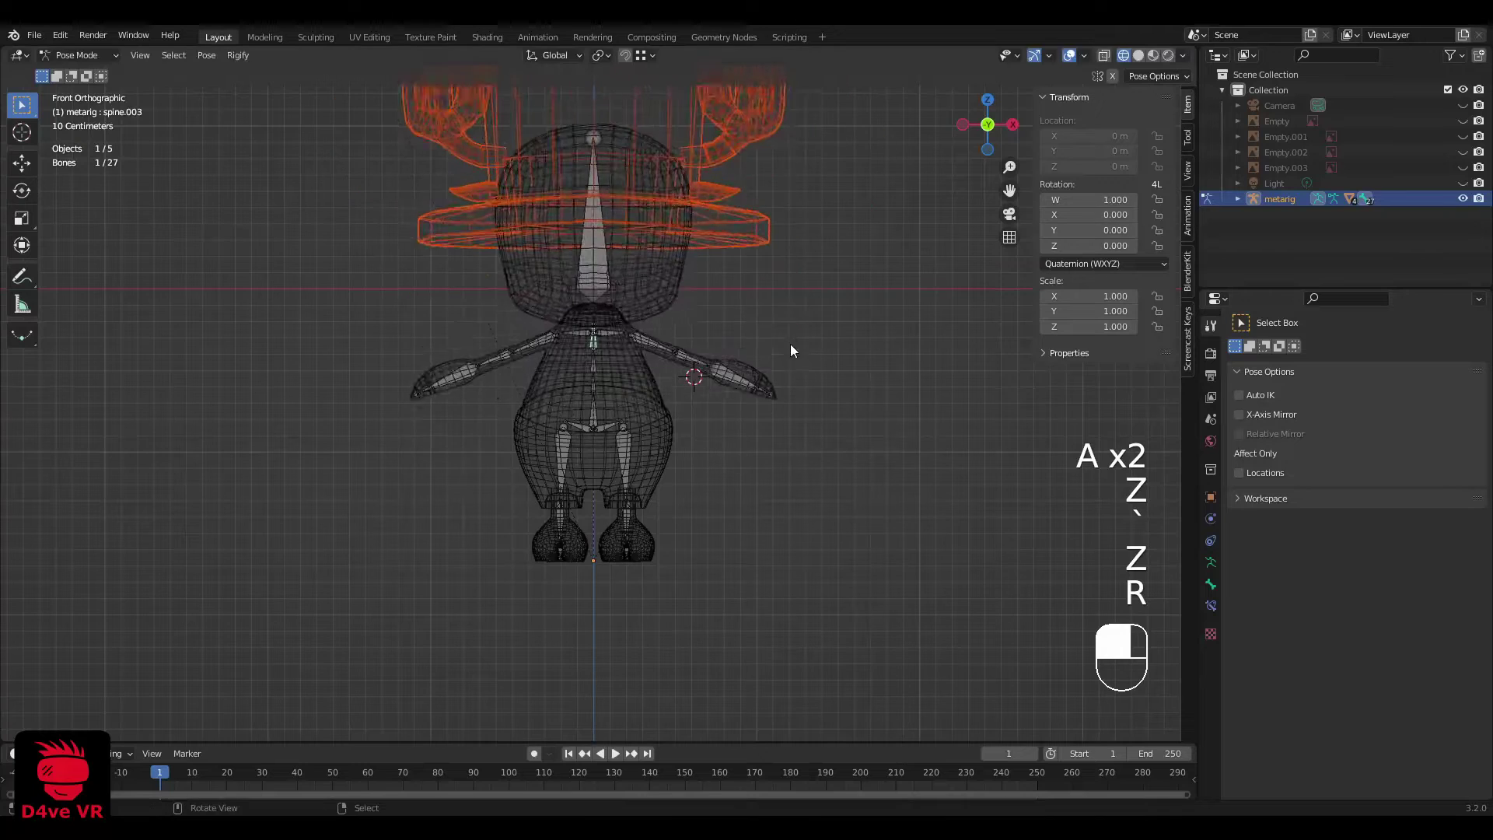
# Step: Restore the textured viewport shading, return to Object Mode and deselect everything
pyautogui.scroll(-2, 790, 344)
pyautogui.press('z')
pyautogui.click(684, 237)
pyautogui.click(692, 231)
pyautogui.press('g')
pyautogui.press('Escape')
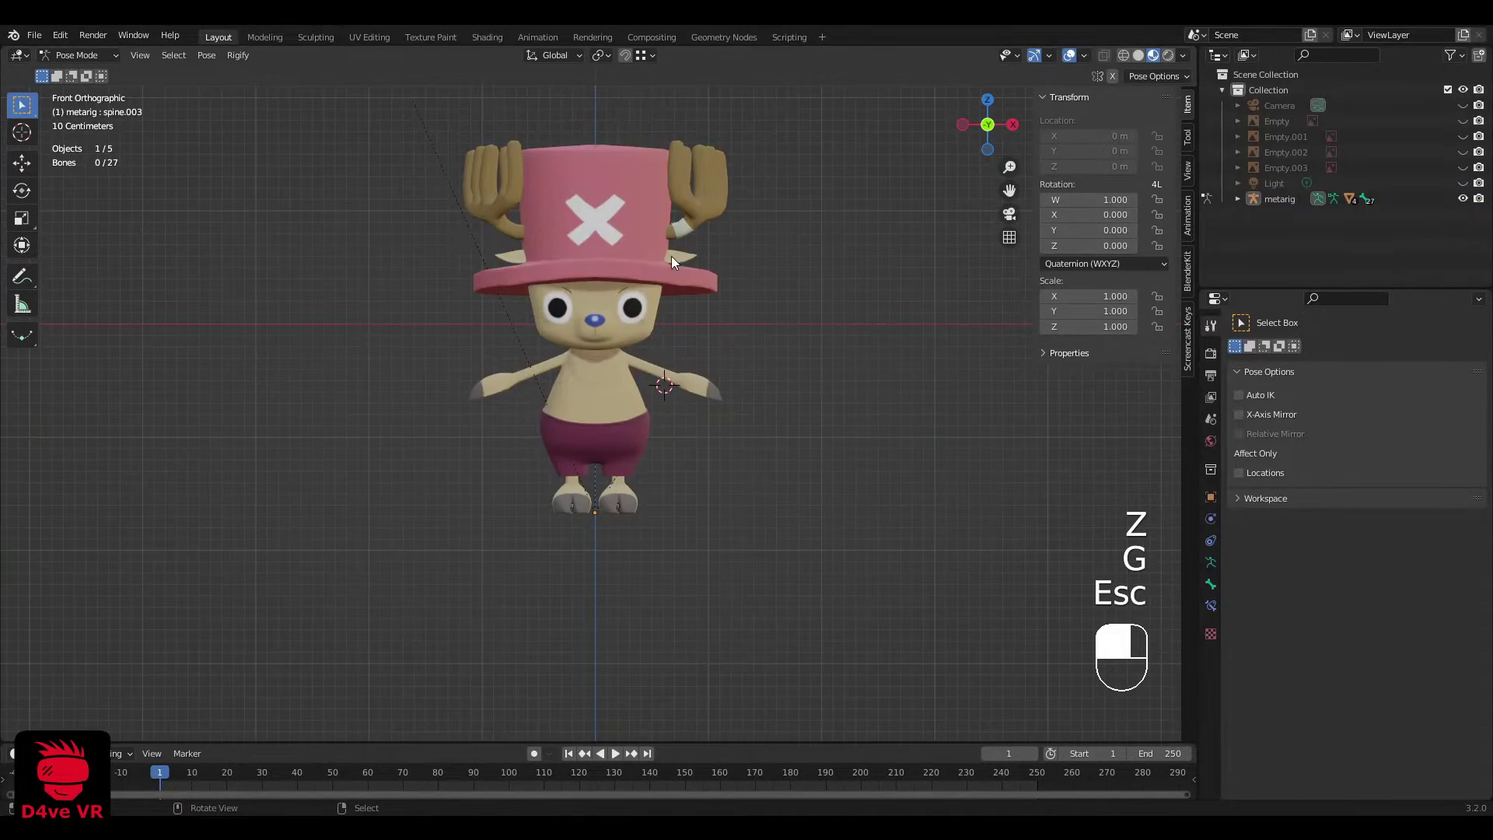
pyautogui.scroll(-3, 618, 271)
pyautogui.press('a')
pyautogui.press('a')
pyautogui.scroll(3, 611, 274)
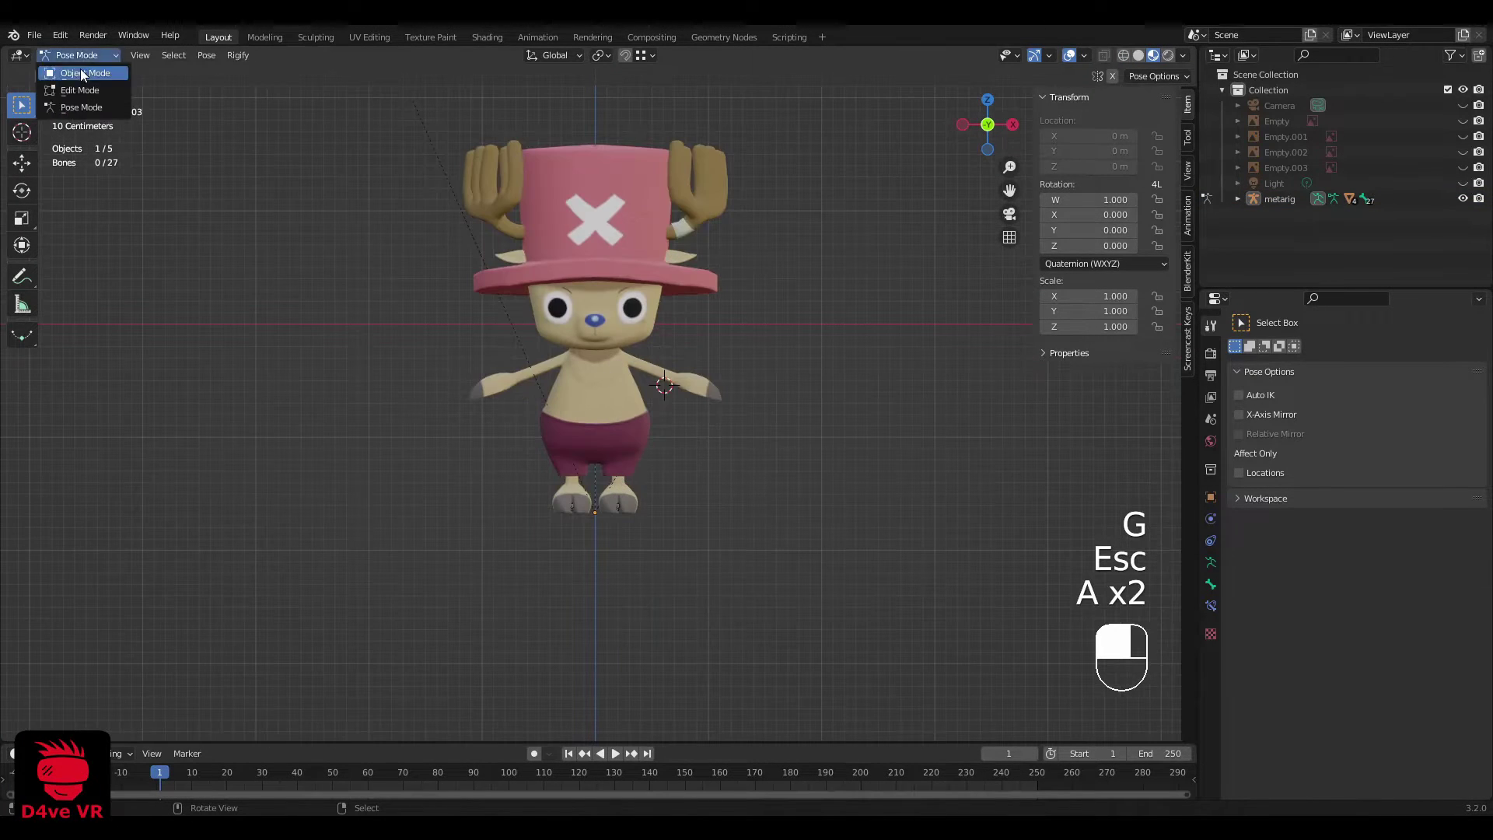
pyautogui.click(81, 73)
pyautogui.press('a')
pyautogui.press('a')
pyautogui.keyDown('shift'); pyautogui.moveTo(664, 240); pyautogui.dragTo(664, 302, button='middle'); pyautogui.keyUp('shift')
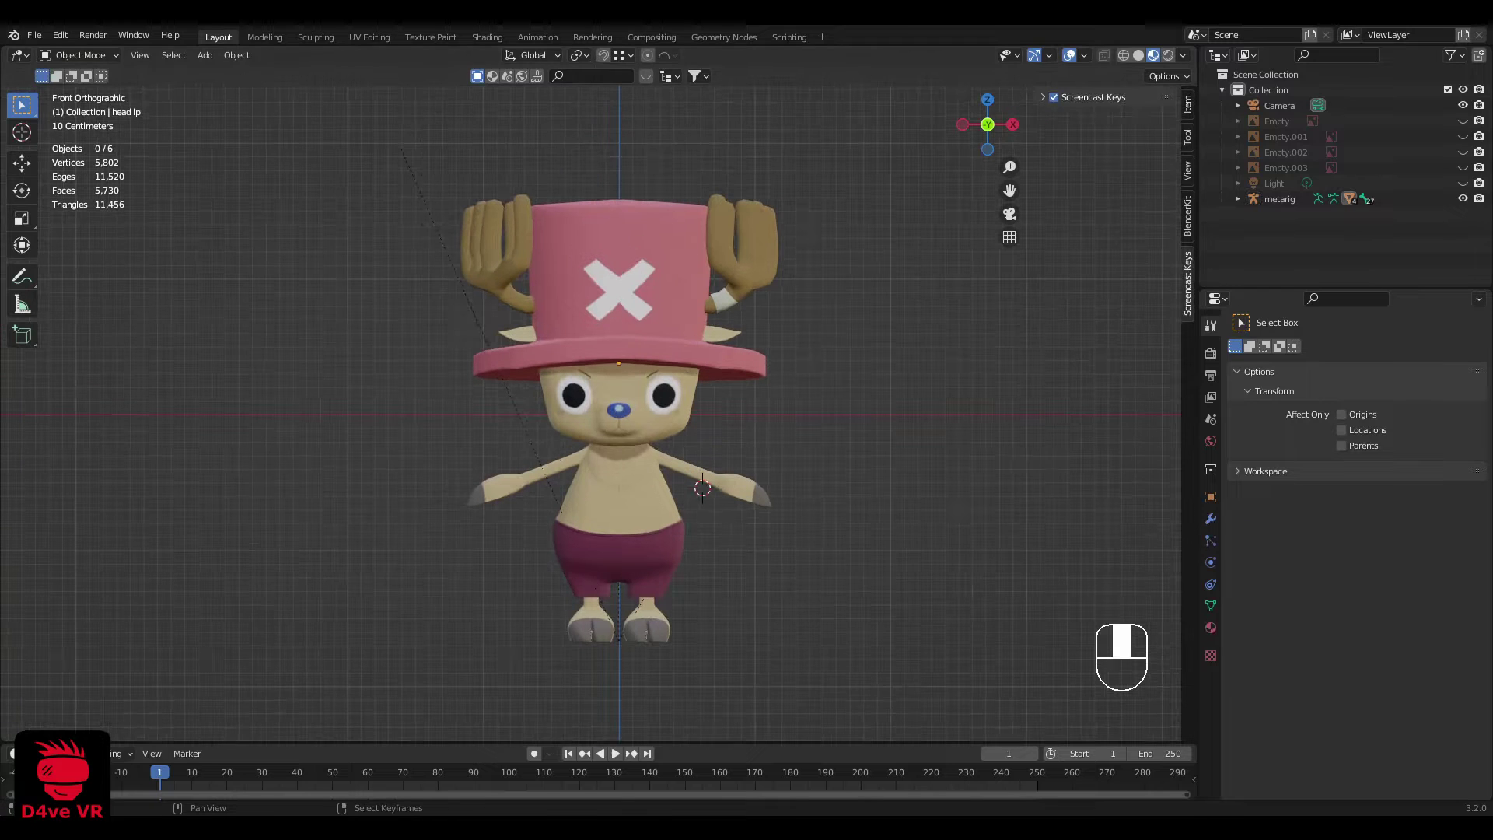
# Step: In wireframe shading, select the metarig together with the head lp mesh, keeping head lp as the active object
pyautogui.scroll(2, 707, 477)
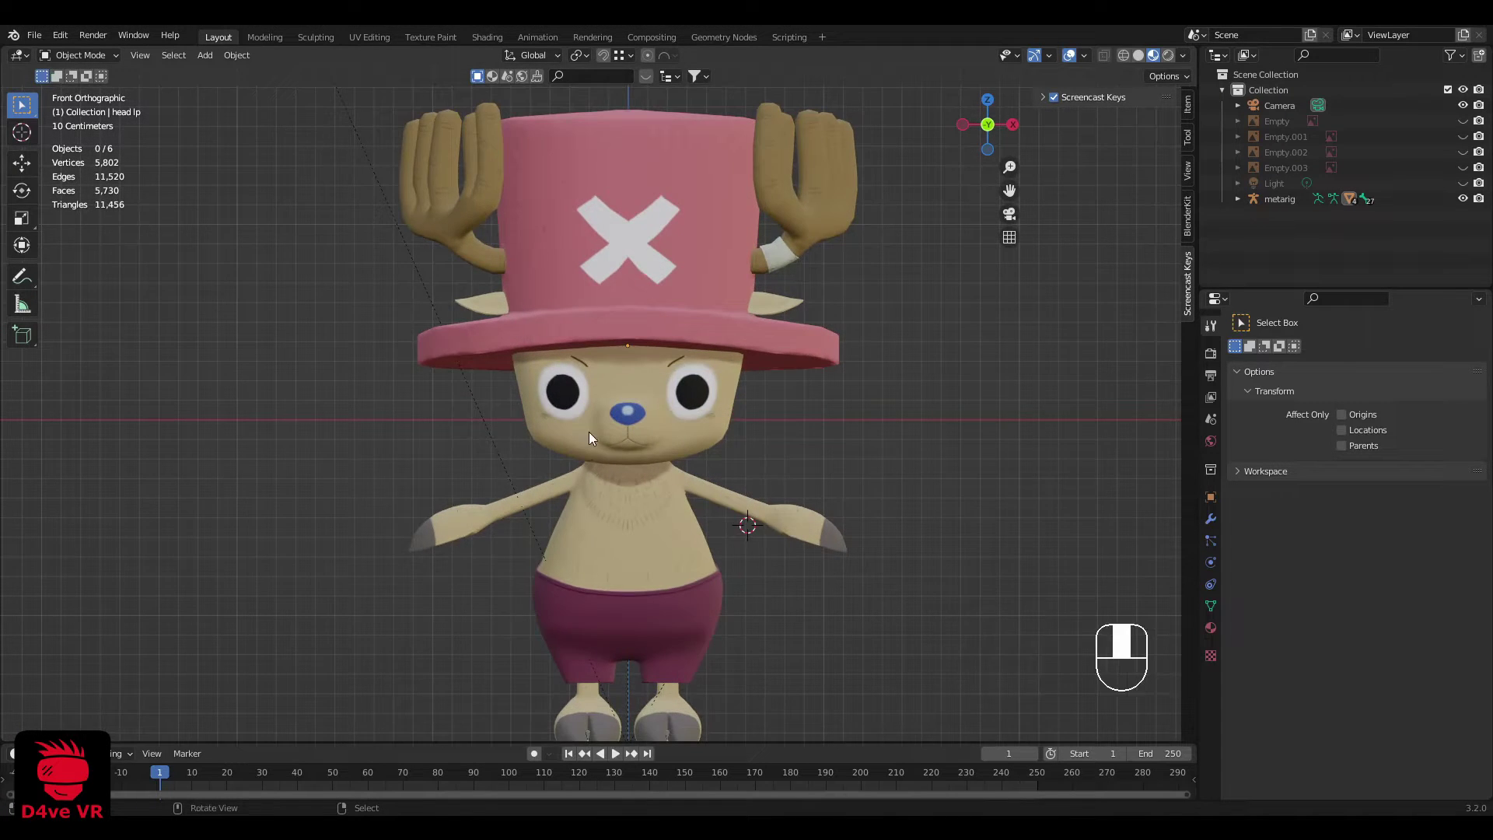
pyautogui.scroll(-3, 589, 432)
pyautogui.moveTo(628, 407)
pyautogui.mouseDown(button='middle')
pyautogui.moveTo(636, 551)
pyautogui.moveTo(806, 501)
pyautogui.moveTo(721, 429)
pyautogui.moveTo(576, 384)
pyautogui.moveTo(640, 454)
pyautogui.moveTo(614, 431)
pyautogui.mouseUp(button='middle')
pyautogui.scroll(4, 577, 384)
pyautogui.scroll(-3, 641, 454)
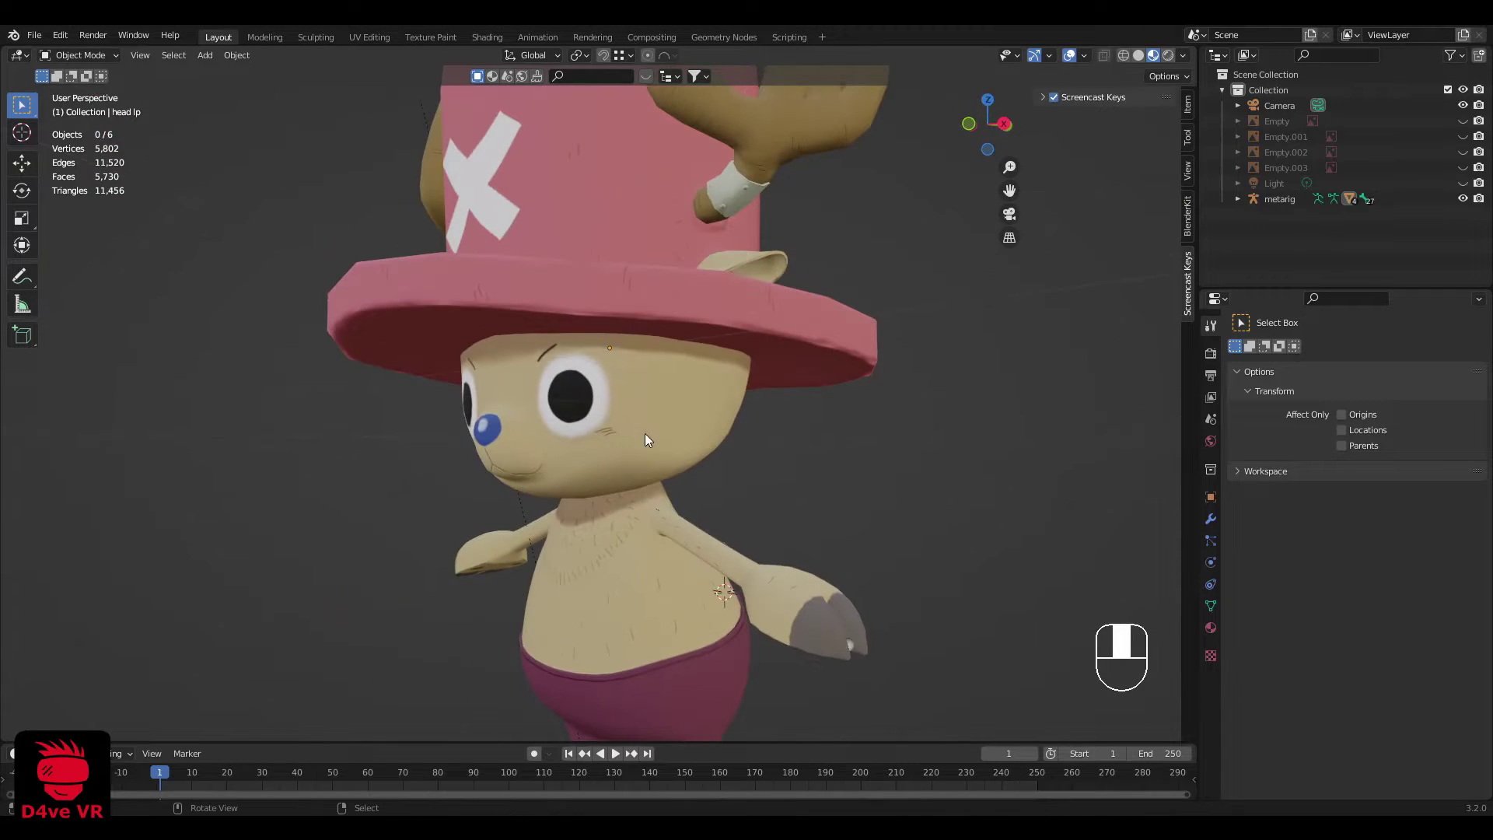
pyautogui.press('z')
pyautogui.moveTo(509, 416); pyautogui.dragTo(556, 395, button='middle')
pyautogui.rightClick(645, 404)
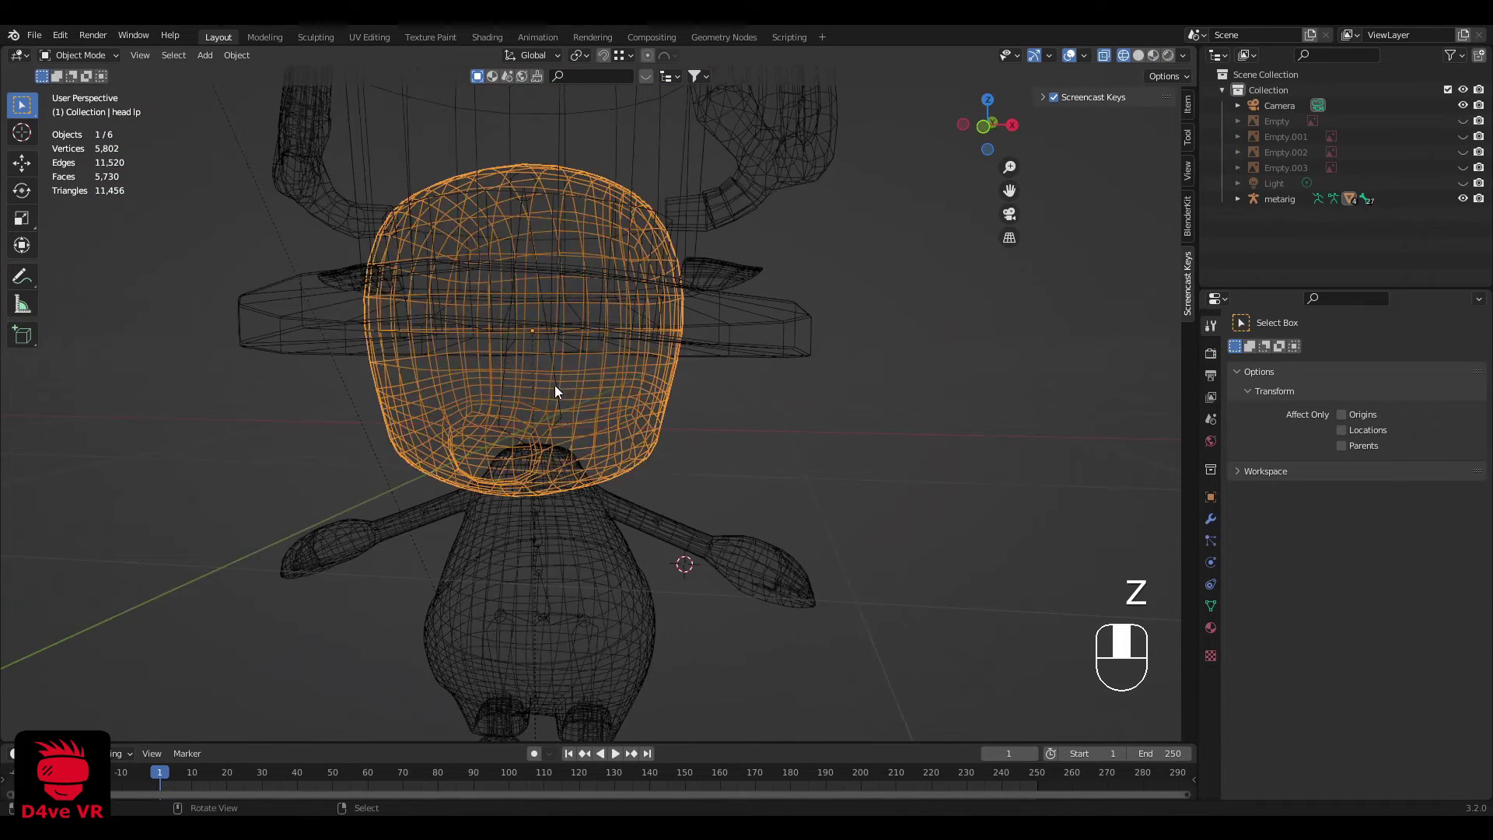
pyautogui.rightClick(554, 386)
pyautogui.rightClick(627, 391)
pyautogui.keyDown('shift'); pyautogui.rightClick(559, 370); pyautogui.keyUp('shift')
pyautogui.scroll(-3, 563, 371)
pyautogui.rightClick(624, 407)
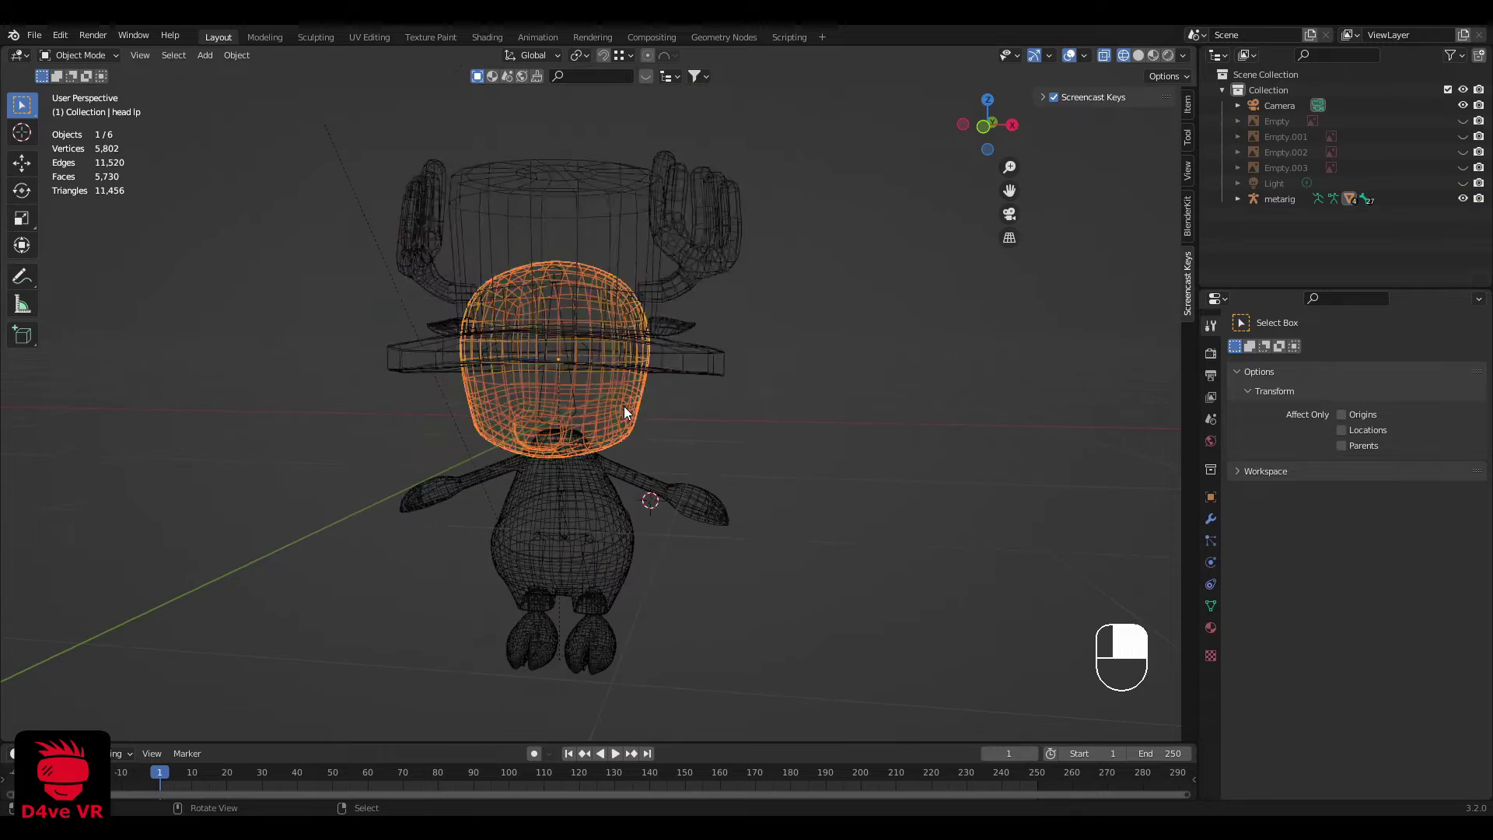
pyautogui.scroll(4, 557, 394)
pyautogui.keyDown('shift'); pyautogui.rightClick(548, 406); pyautogui.keyUp('shift')
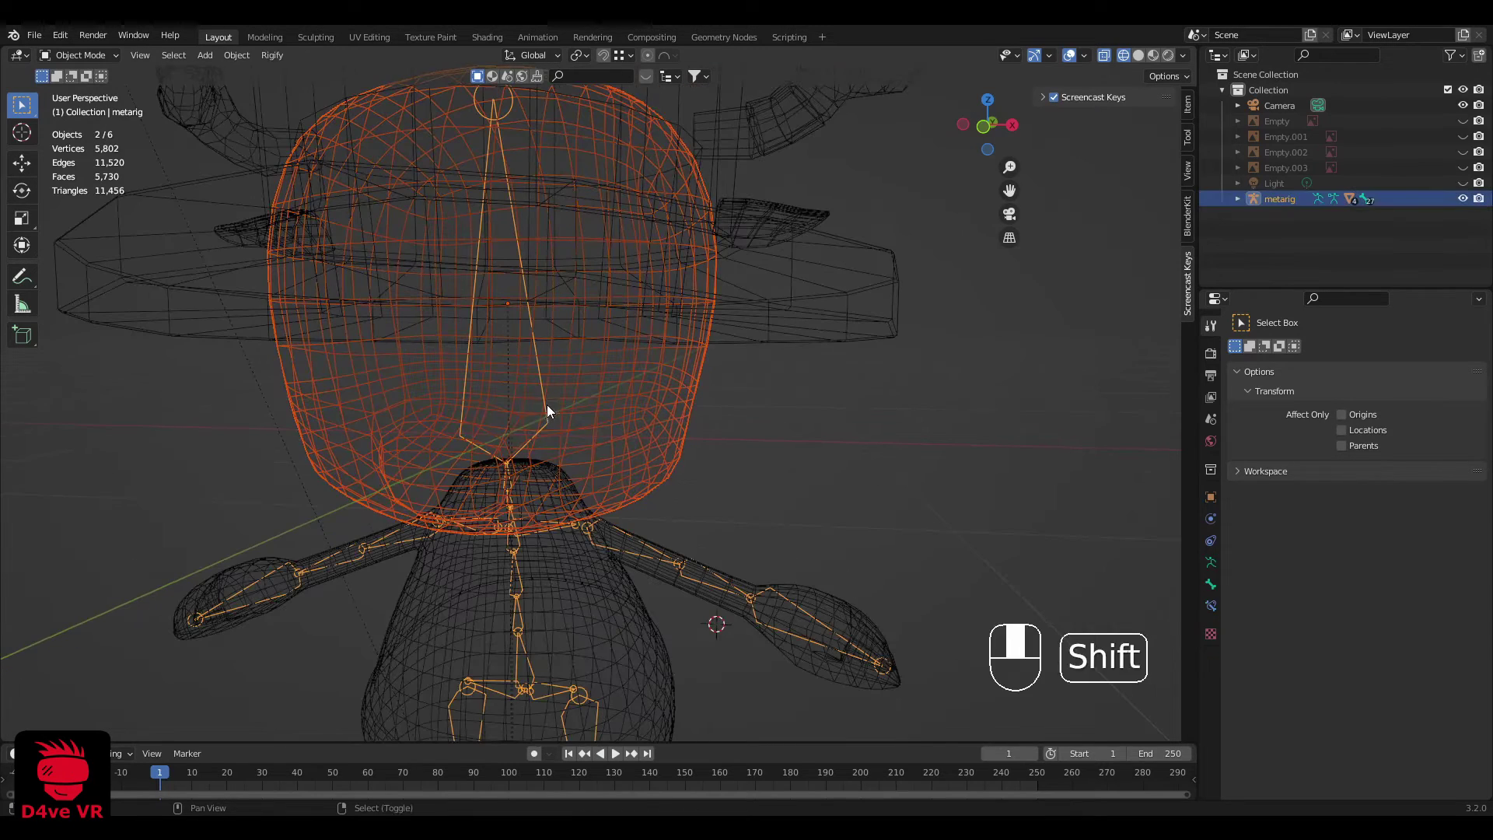
pyautogui.keyDown('shift'); pyautogui.rightClick(628, 420); pyautogui.keyUp('shift')
# Step: Switch the head lp mesh to Weight Paint mode and view it from the front
pyautogui.click(100, 59)
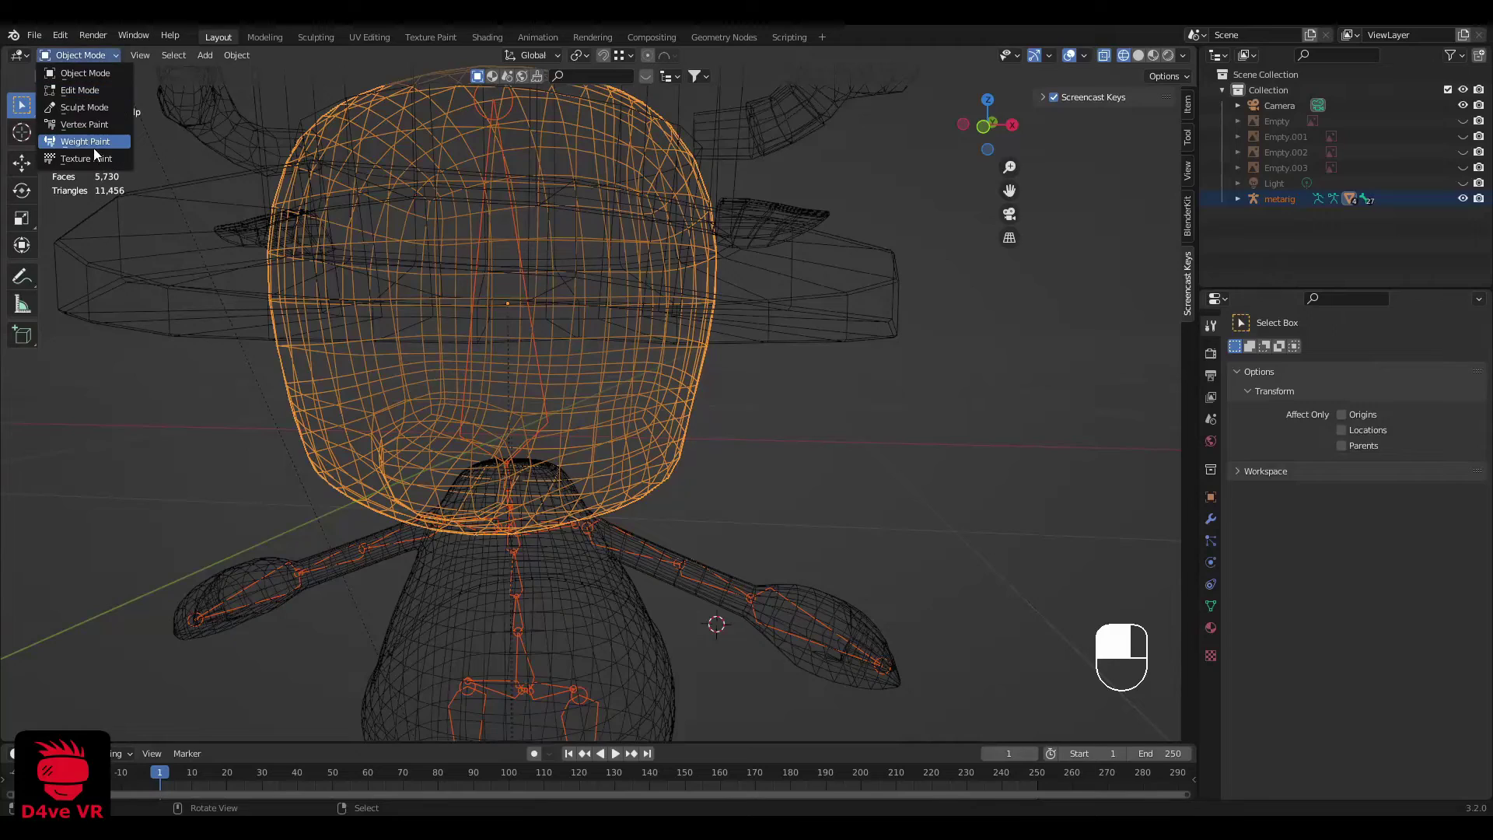
pyautogui.click(93, 148)
pyautogui.scroll(-5, 835, 446)
pyautogui.press('KP_1')
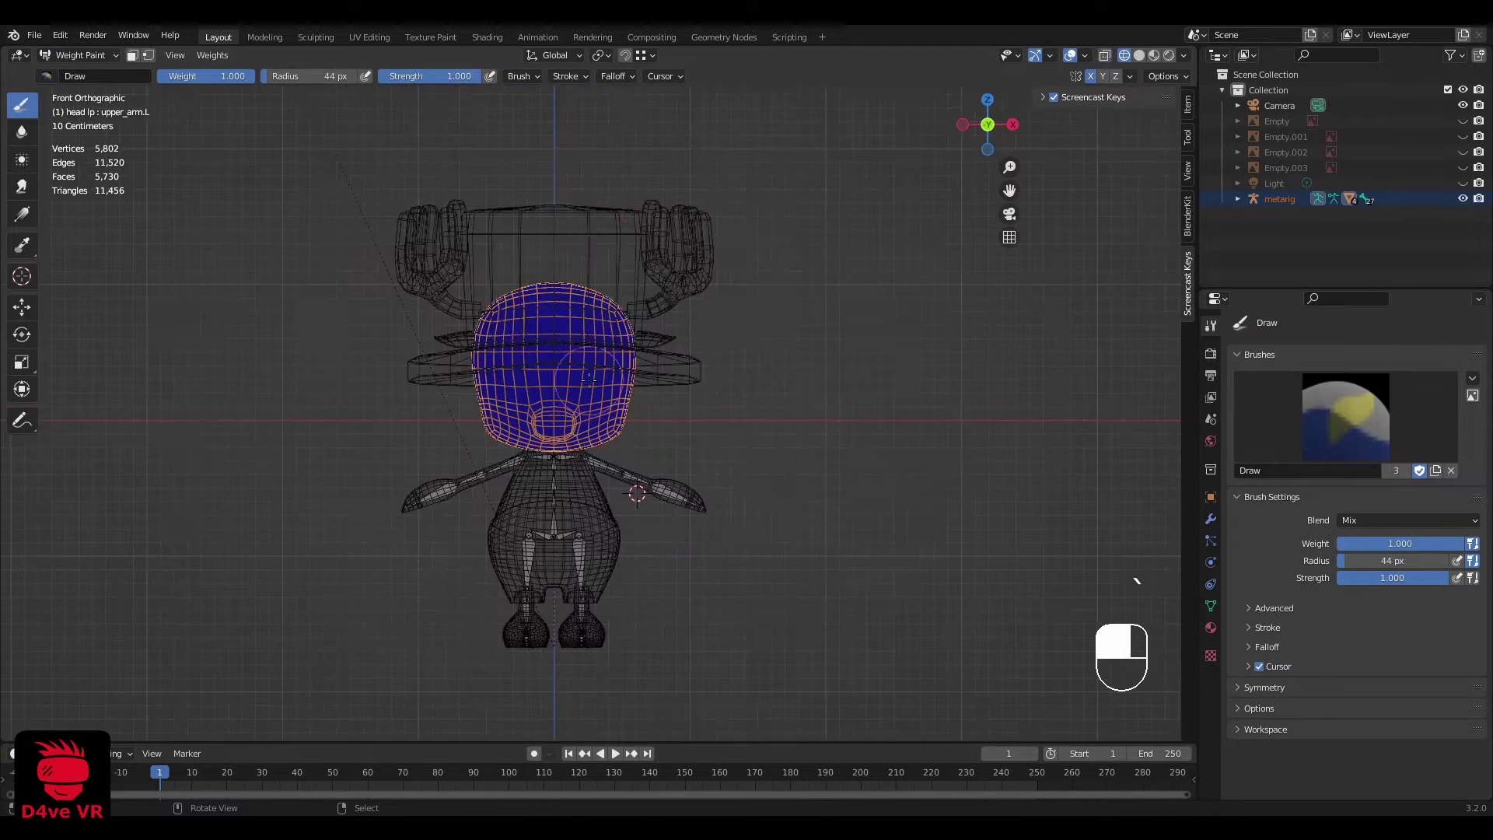
pyautogui.scroll(4, 688, 368)
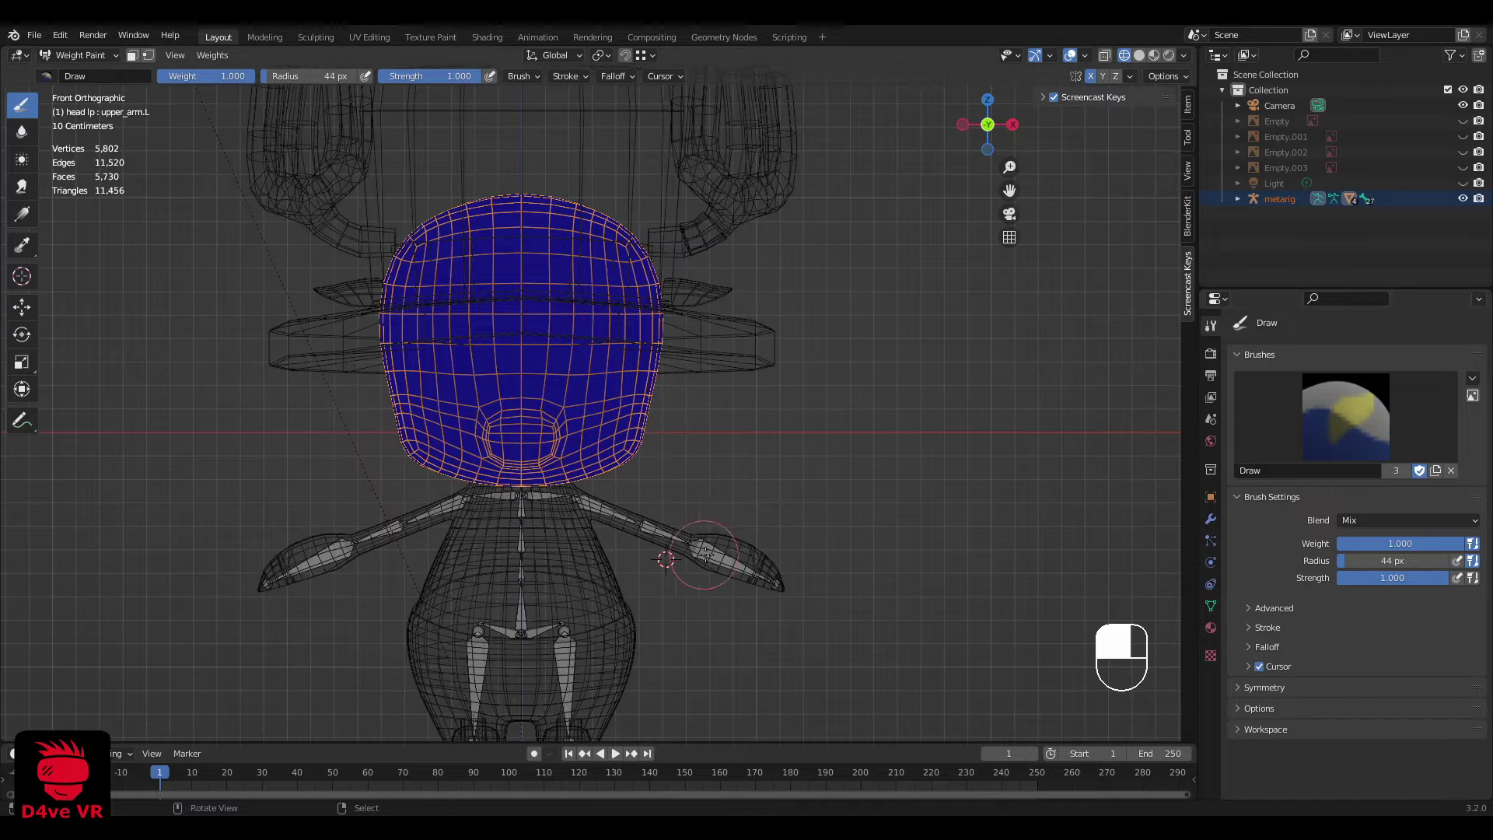
# Step: Display the head lp mesh's vertex groups and step through the spine groups to check their weights up to spine.005
pyautogui.click(1213, 601)
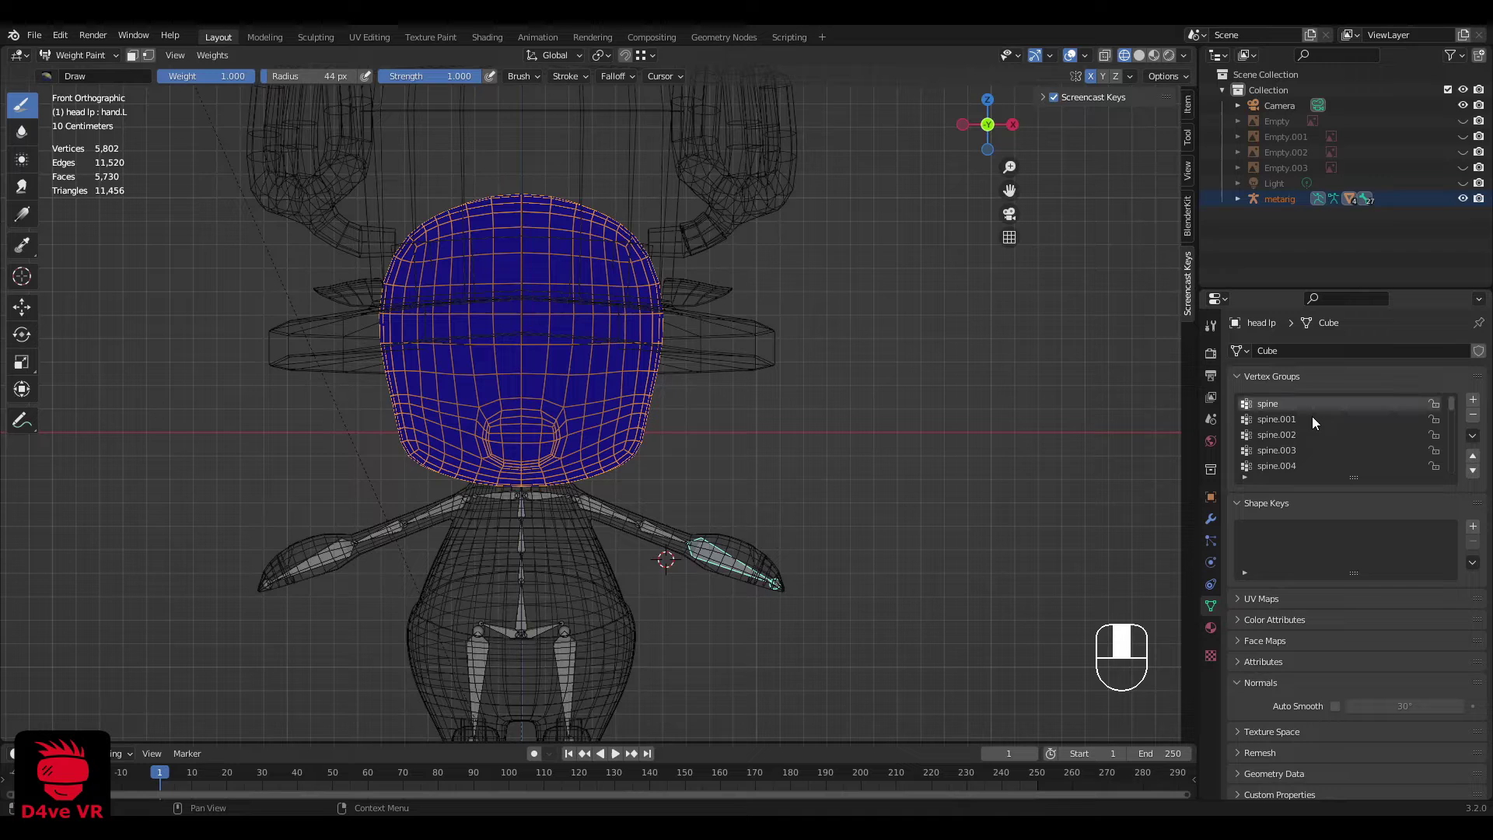
pyautogui.press('Down')
pyautogui.press('Down')
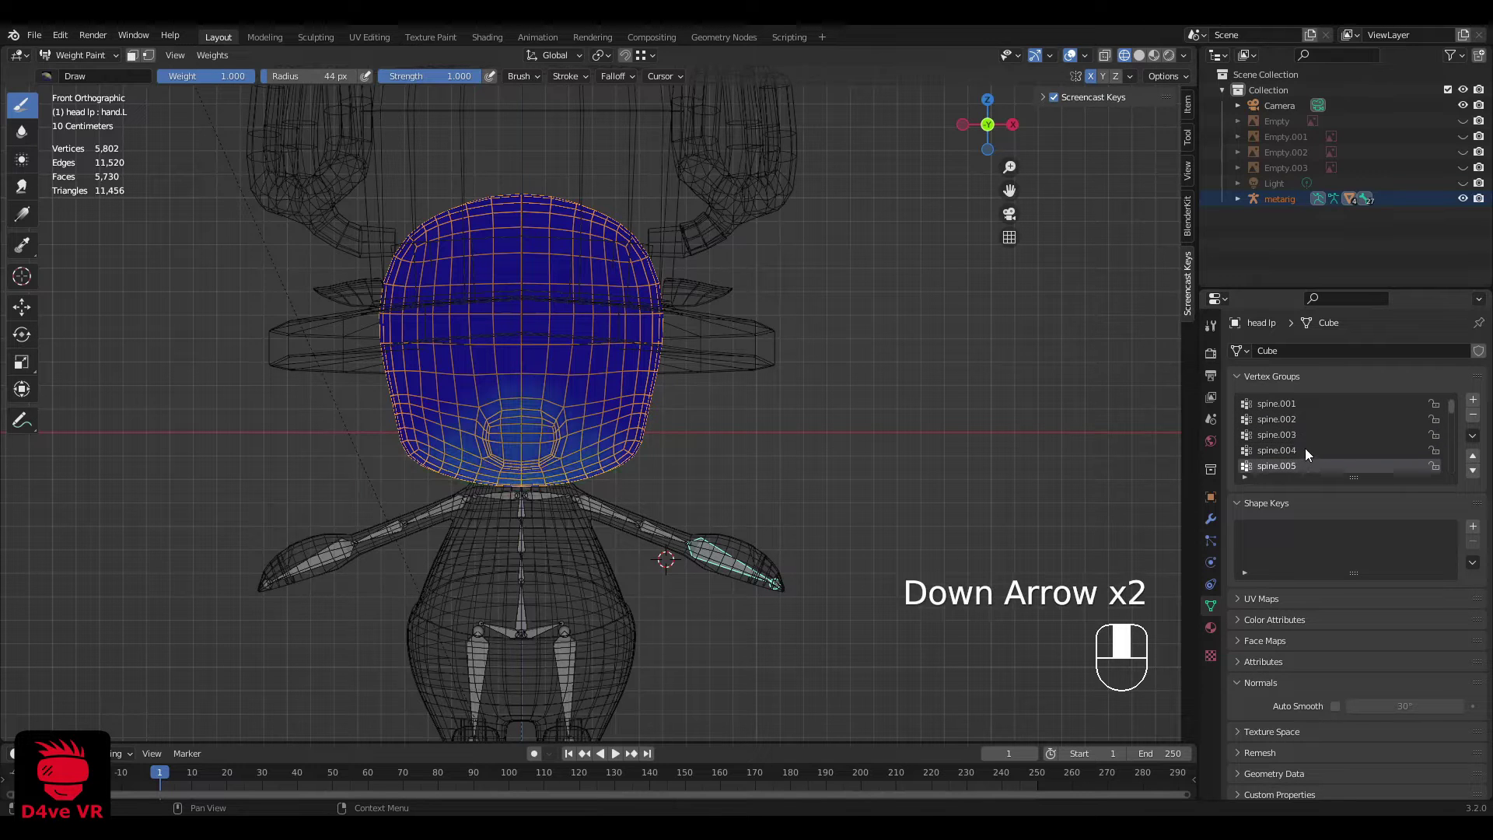
pyautogui.press('Up')
pyautogui.press('Down')
# Step: Enable face selection masking with all head faces selected and make the spine.005 vertex group active
pyautogui.click(132, 55)
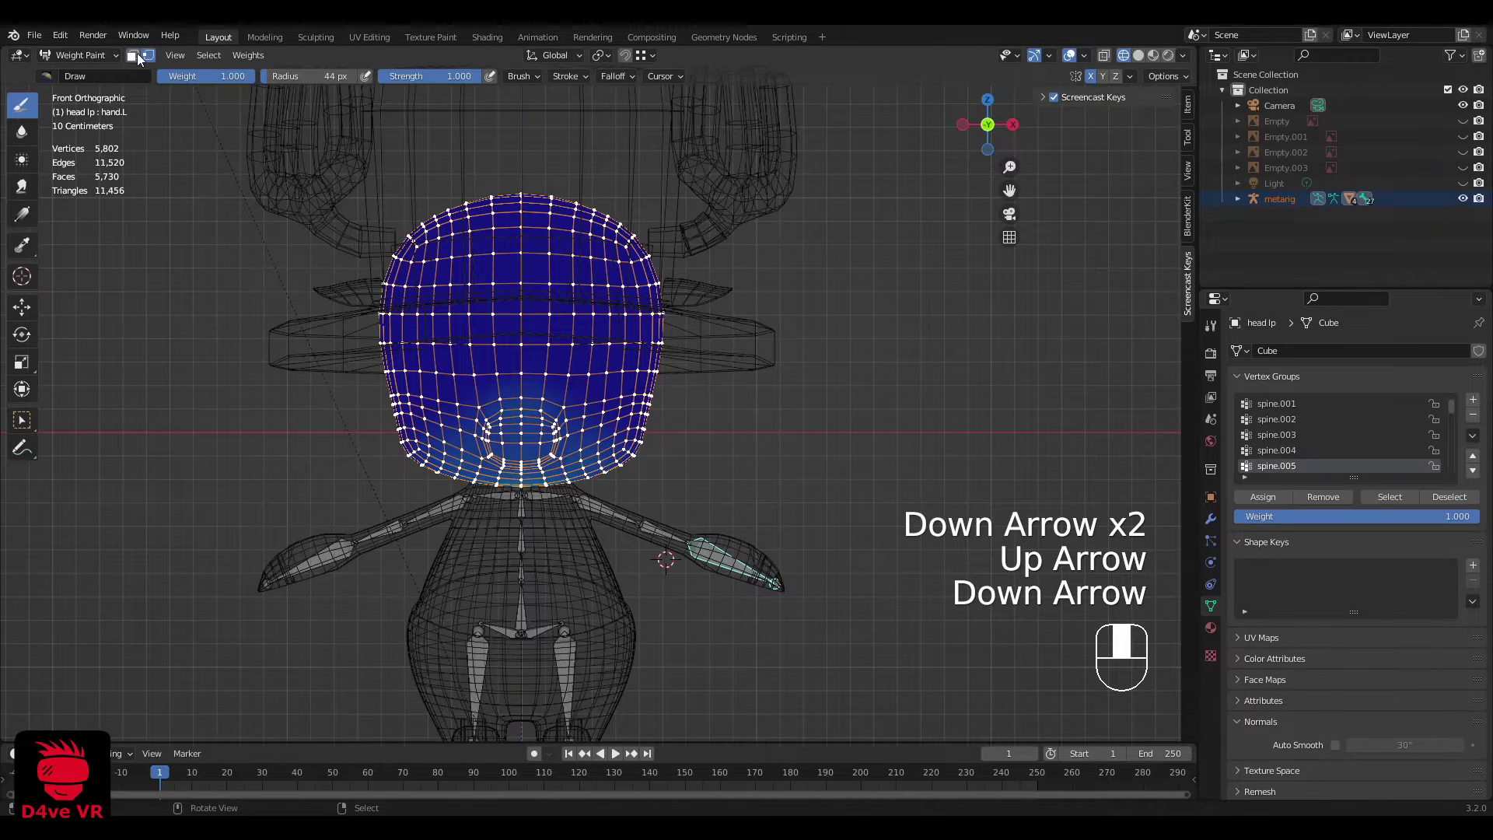
pyautogui.press('a')
pyautogui.press('a')
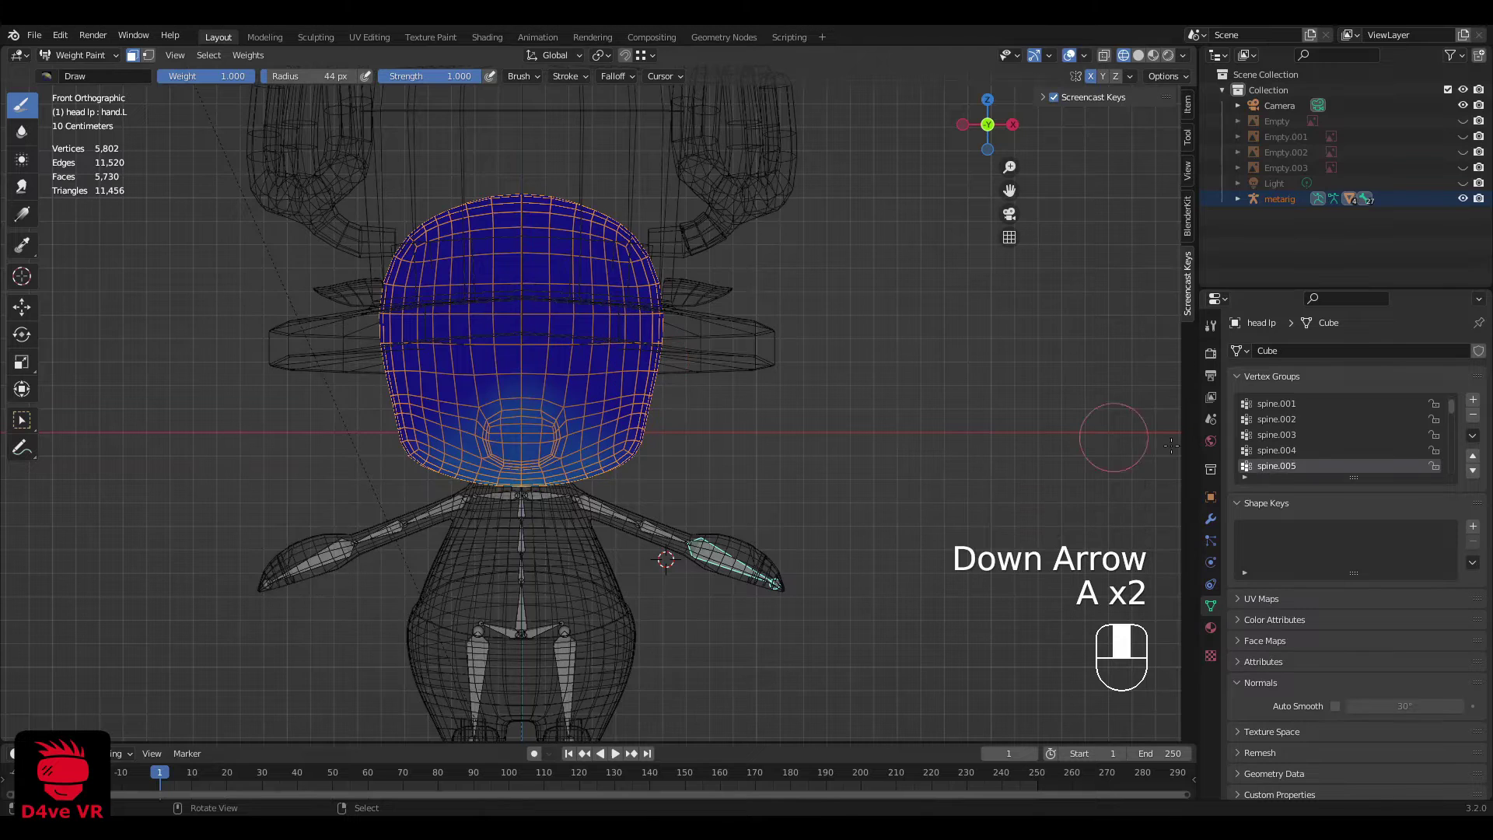
pyautogui.click(1289, 451)
pyautogui.click(1290, 466)
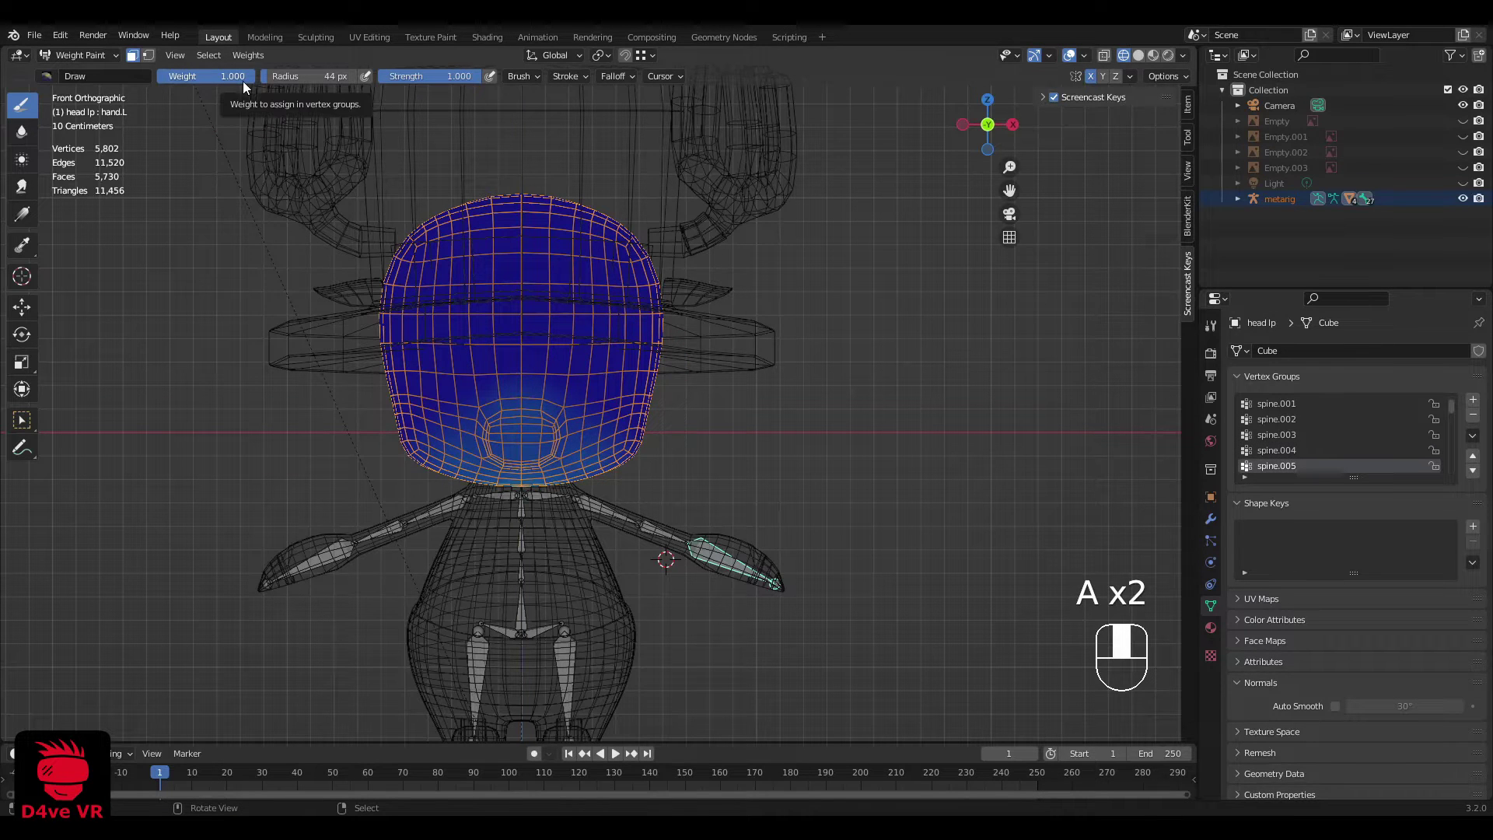
# Step: Set the weight value to 0 and apply it to the whole head in the spine.005 and spine.006 vertex groups
pyautogui.moveTo(242, 78); pyautogui.dragTo(159, 78)
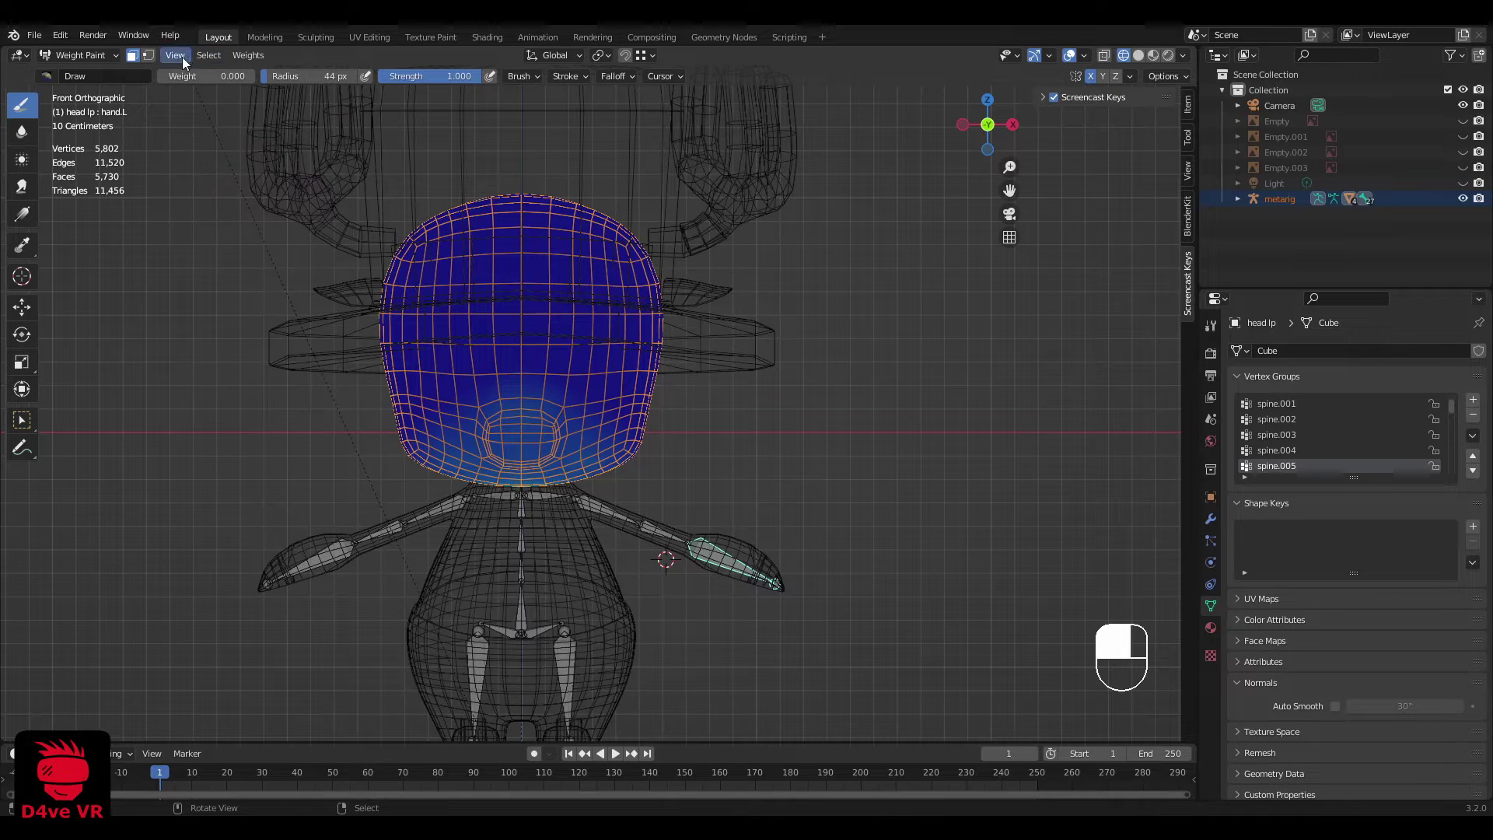
pyautogui.click(249, 56)
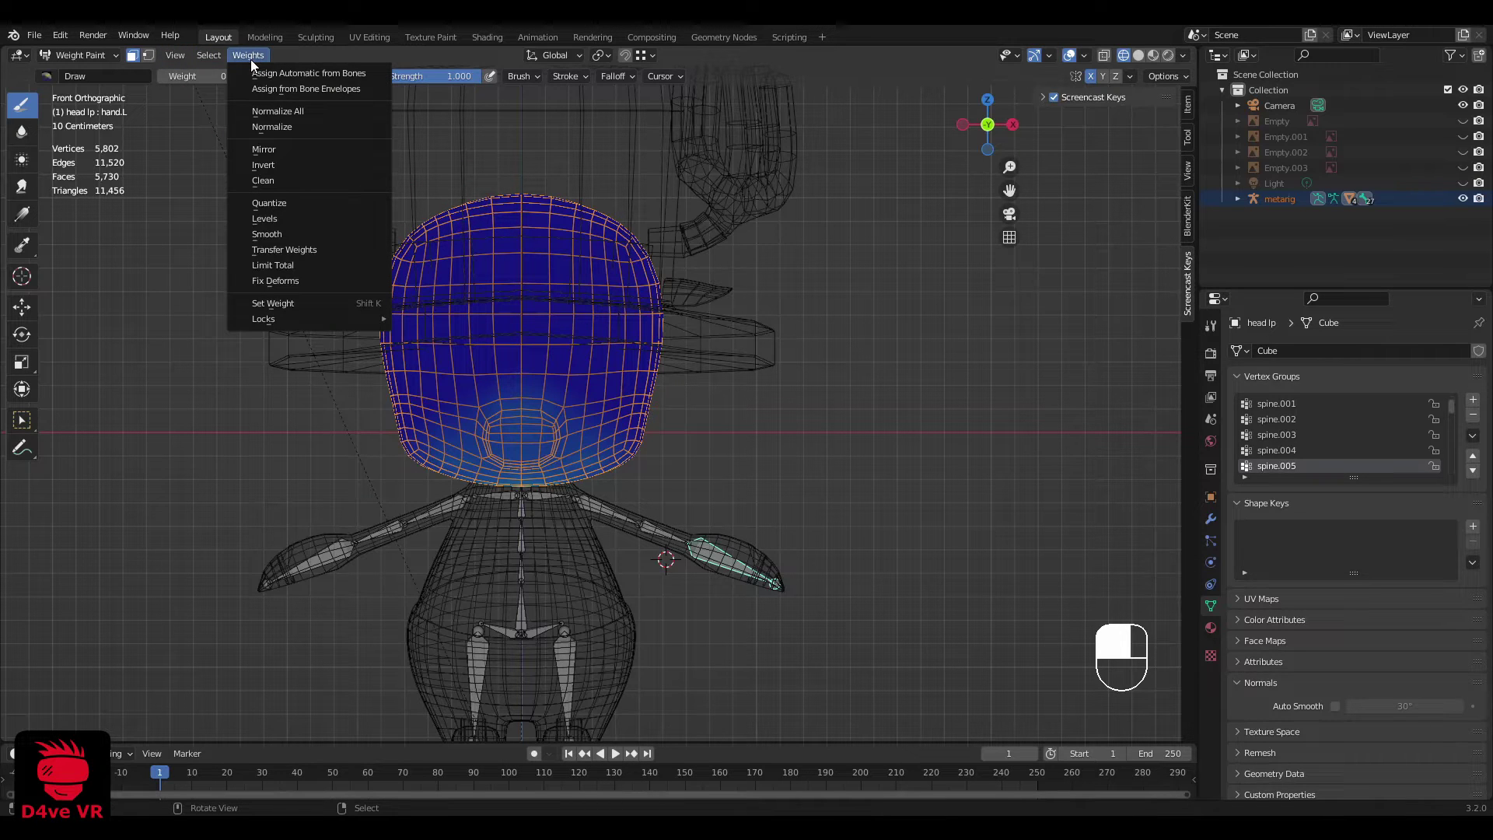
pyautogui.click(313, 301)
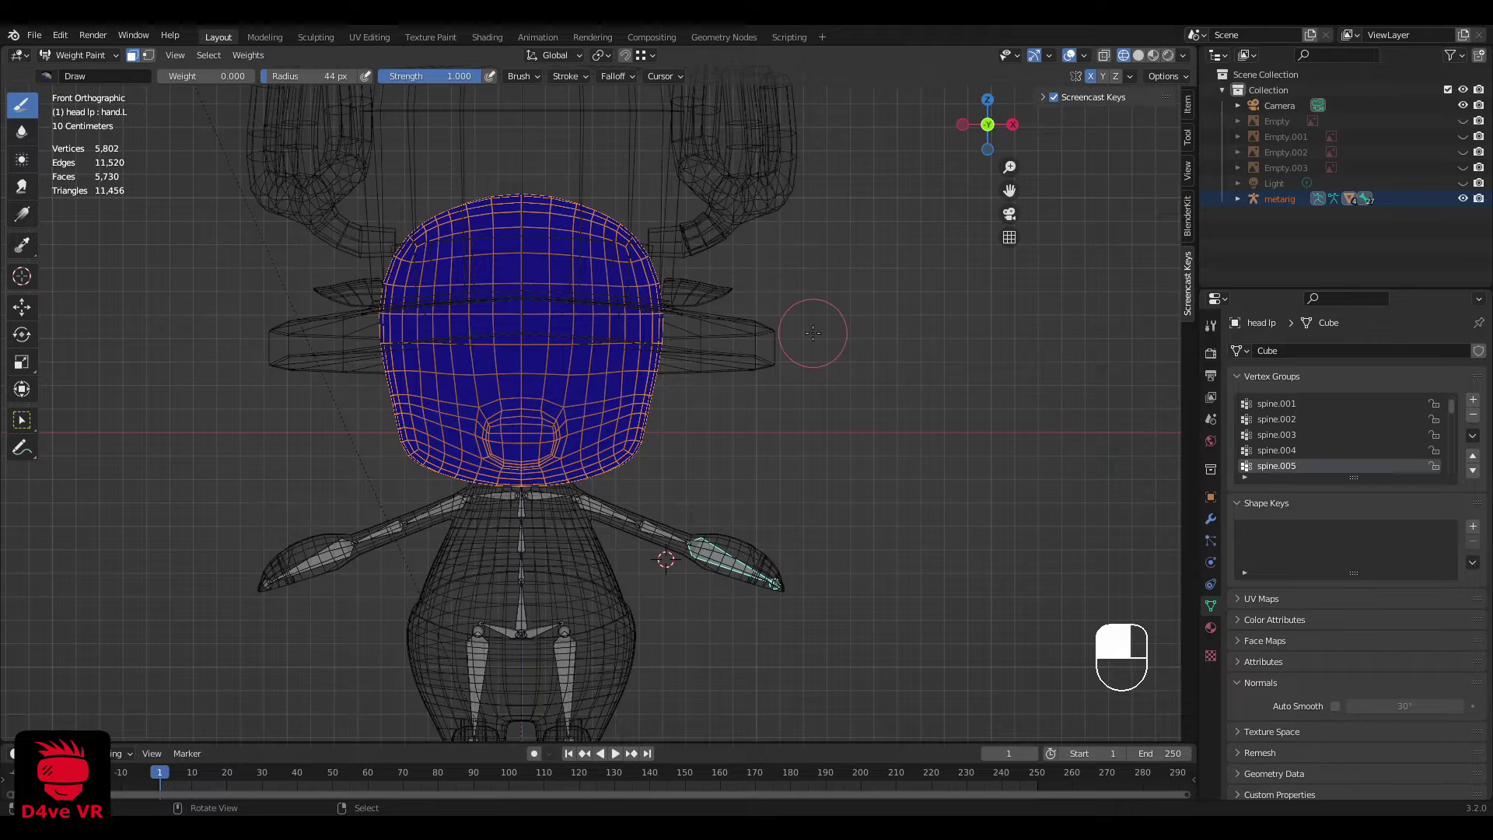
pyautogui.press('Down')
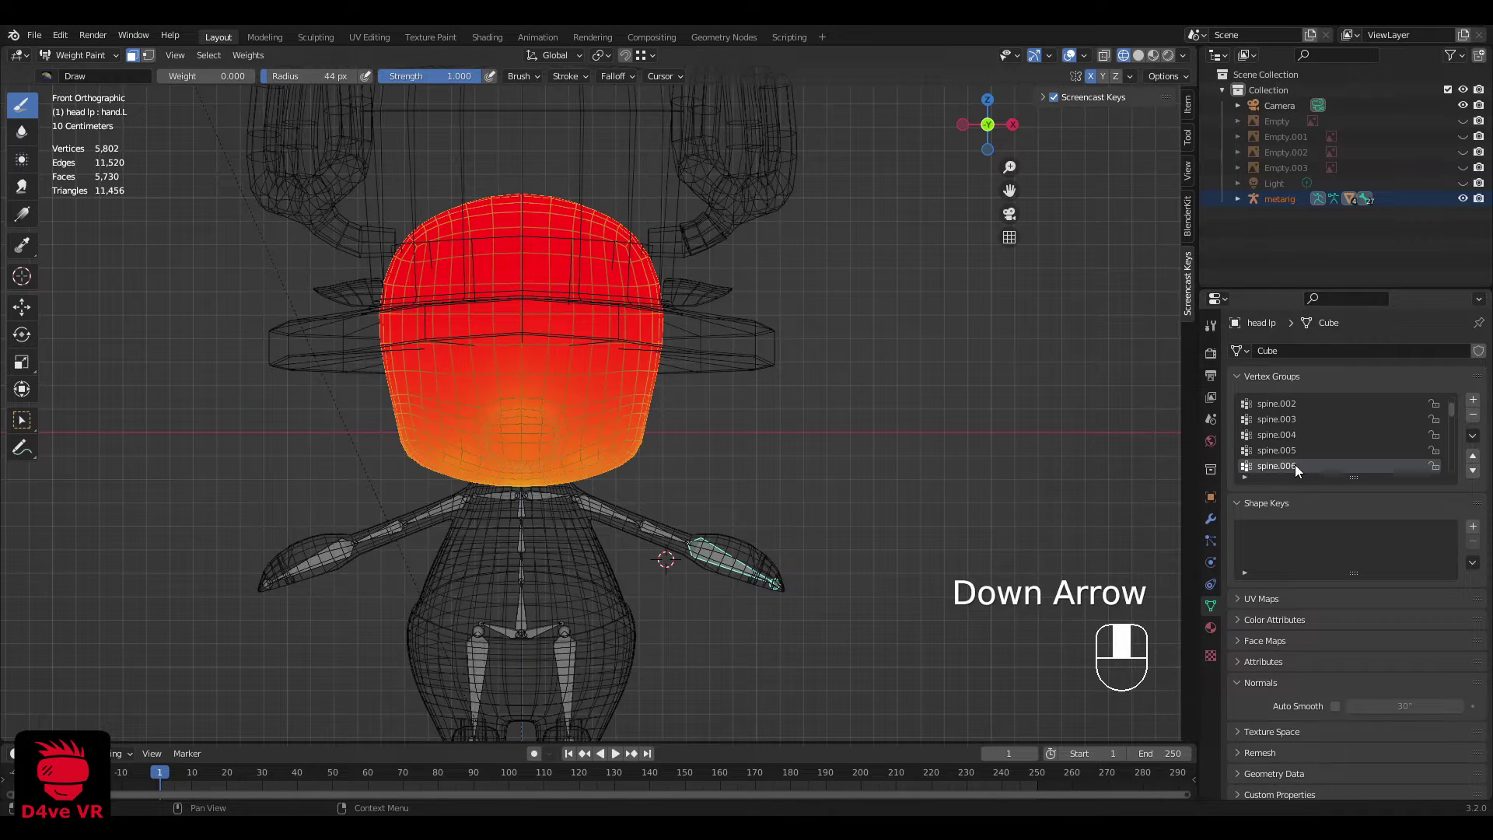
pyautogui.hotkey('shift', 'k')
# Step: Apply the zero weight to the head in the shoulder.L and upper_arm.L vertex groups
pyautogui.press('Down')
pyautogui.press('Down')
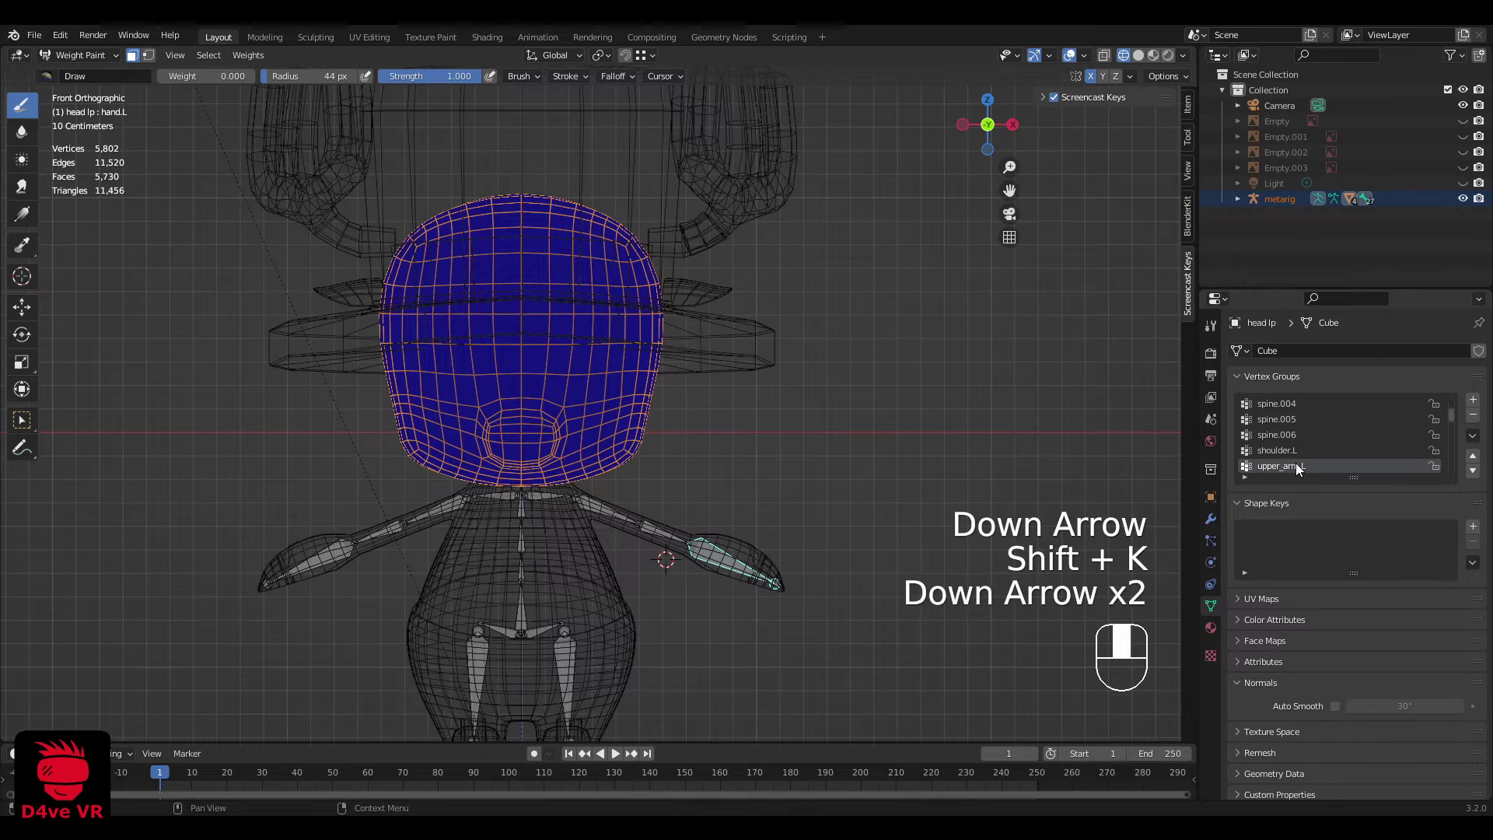
pyautogui.press('Up')
pyautogui.press('Up')
pyautogui.press('Down')
pyautogui.hotkey('shift', 'k')
pyautogui.press('Down')
pyautogui.hotkey('shift', 'k')
# Step: Apply the zero weight to the head in each following vertex group from forearm.L through pelvis.R
pyautogui.press('Down')
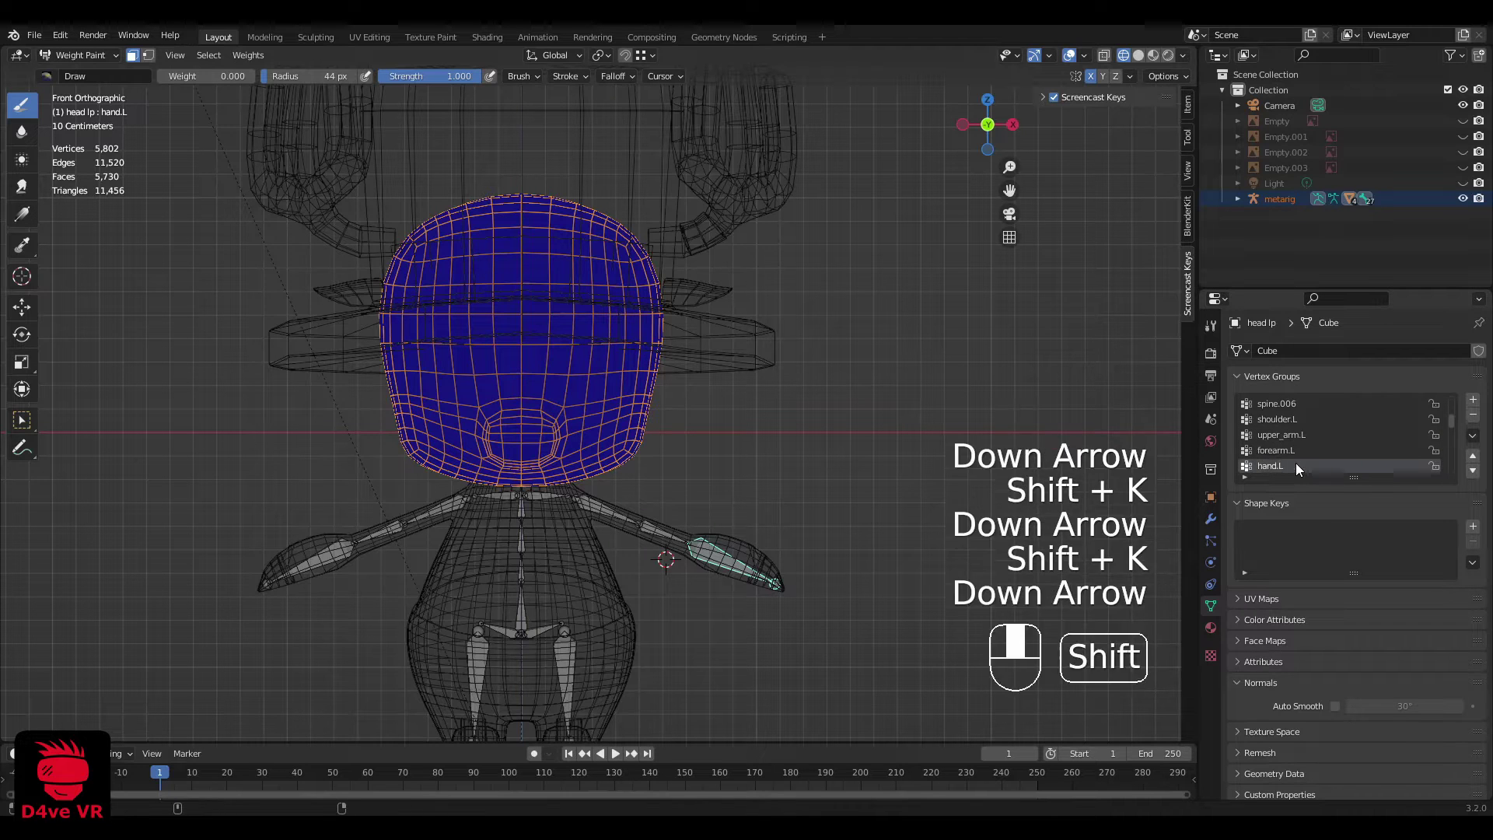
pyautogui.hotkey('shift', 'k')
pyautogui.press('Down')
pyautogui.hotkey('shift', 'k')
pyautogui.press('Down')
pyautogui.hotkey('shift', 'k')
pyautogui.press('Down')
pyautogui.hotkey('shift', 'k')
pyautogui.press('Down')
pyautogui.hotkey('shift', 'k')
pyautogui.press('Down')
pyautogui.hotkey('shift', 'k')
pyautogui.press('Down')
pyautogui.hotkey('shift', 'k')
# Step: Apply the zero weight to the head in each remaining vertex group from thigh.L through heel.02.R
pyautogui.press('Down')
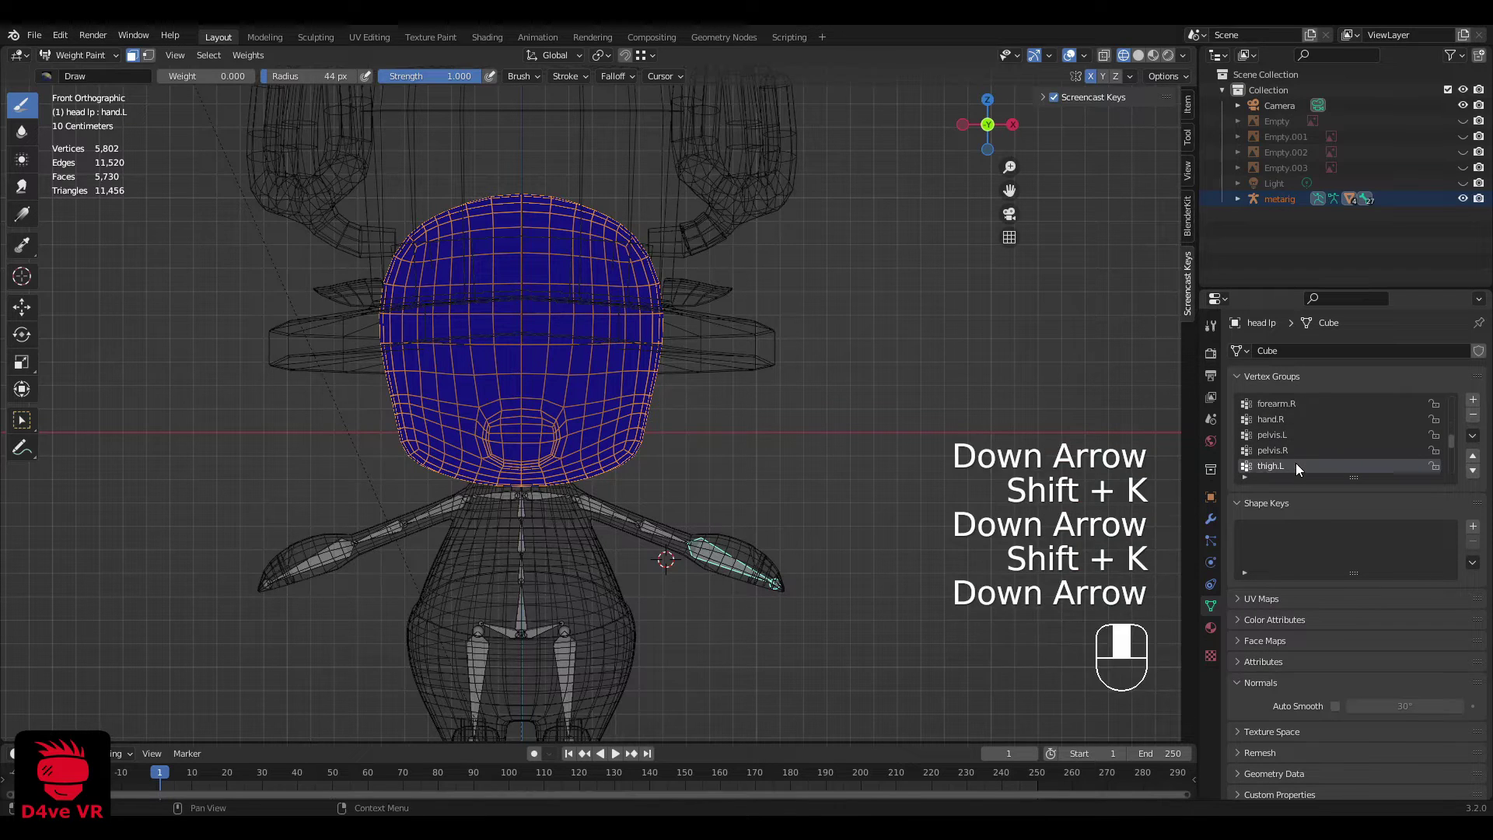
pyautogui.hotkey('shift', 'k')
pyautogui.press('Down')
pyautogui.hotkey('shift', 'k')
pyautogui.press('Down')
pyautogui.hotkey('shift', 'k')
pyautogui.press('Down')
pyautogui.hotkey('shift', 'k')
pyautogui.press('Down')
pyautogui.hotkey('shift', 'k')
pyautogui.press('Down')
pyautogui.hotkey('shift', 'k')
pyautogui.press('Down')
pyautogui.hotkey('shift', 'k')
pyautogui.press('Down')
pyautogui.hotkey('shift', 'k')
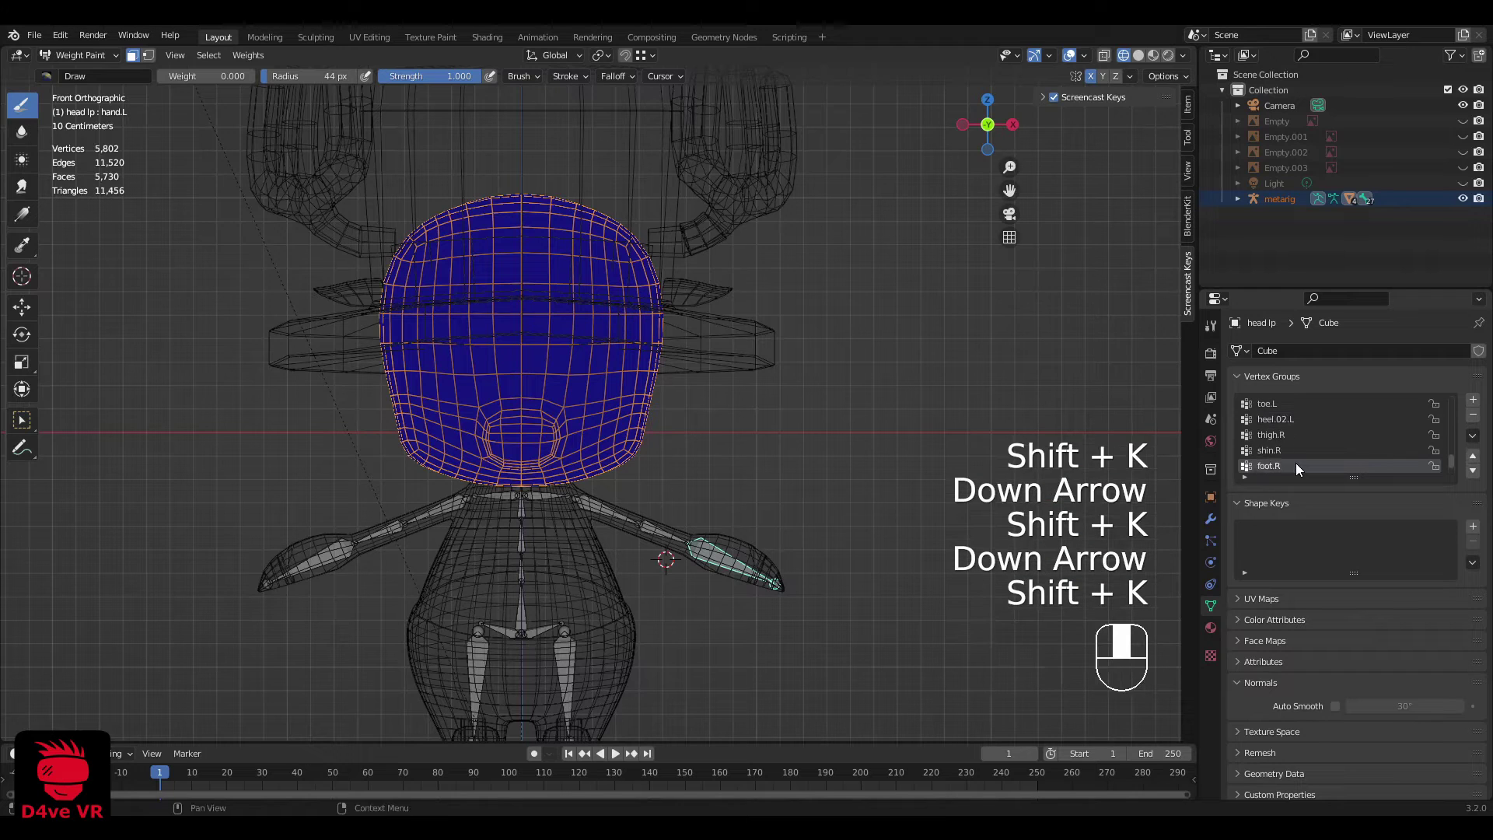
pyautogui.press('Down')
pyautogui.press('Down')
pyautogui.hotkey('shift', 'h')
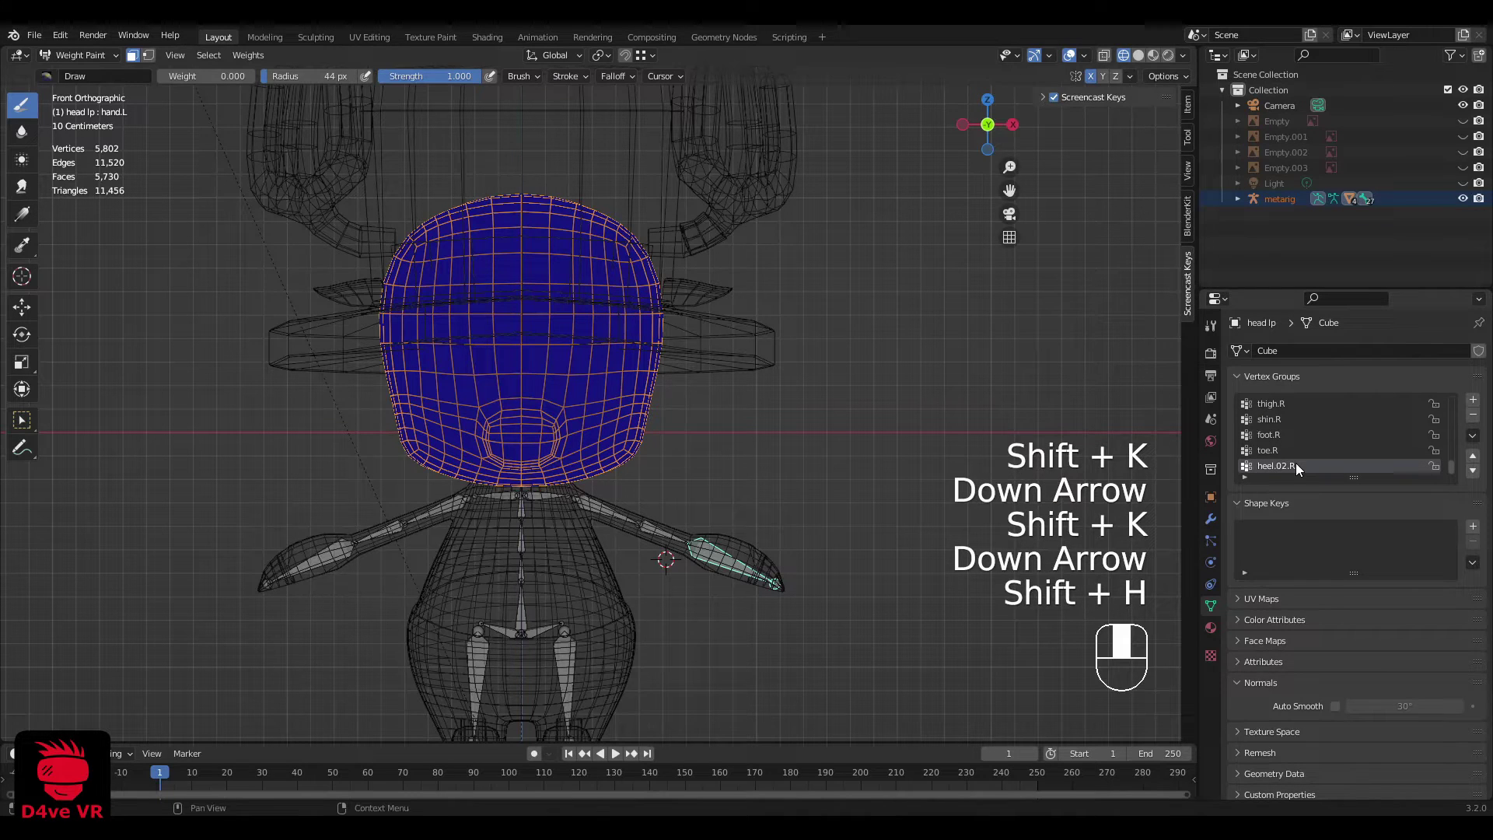
# Step: Make the spine.006 bone and vertex group active and fill all masked head faces with a weight of 1
pyautogui.rightClick(517, 336)
pyautogui.click(135, 56)
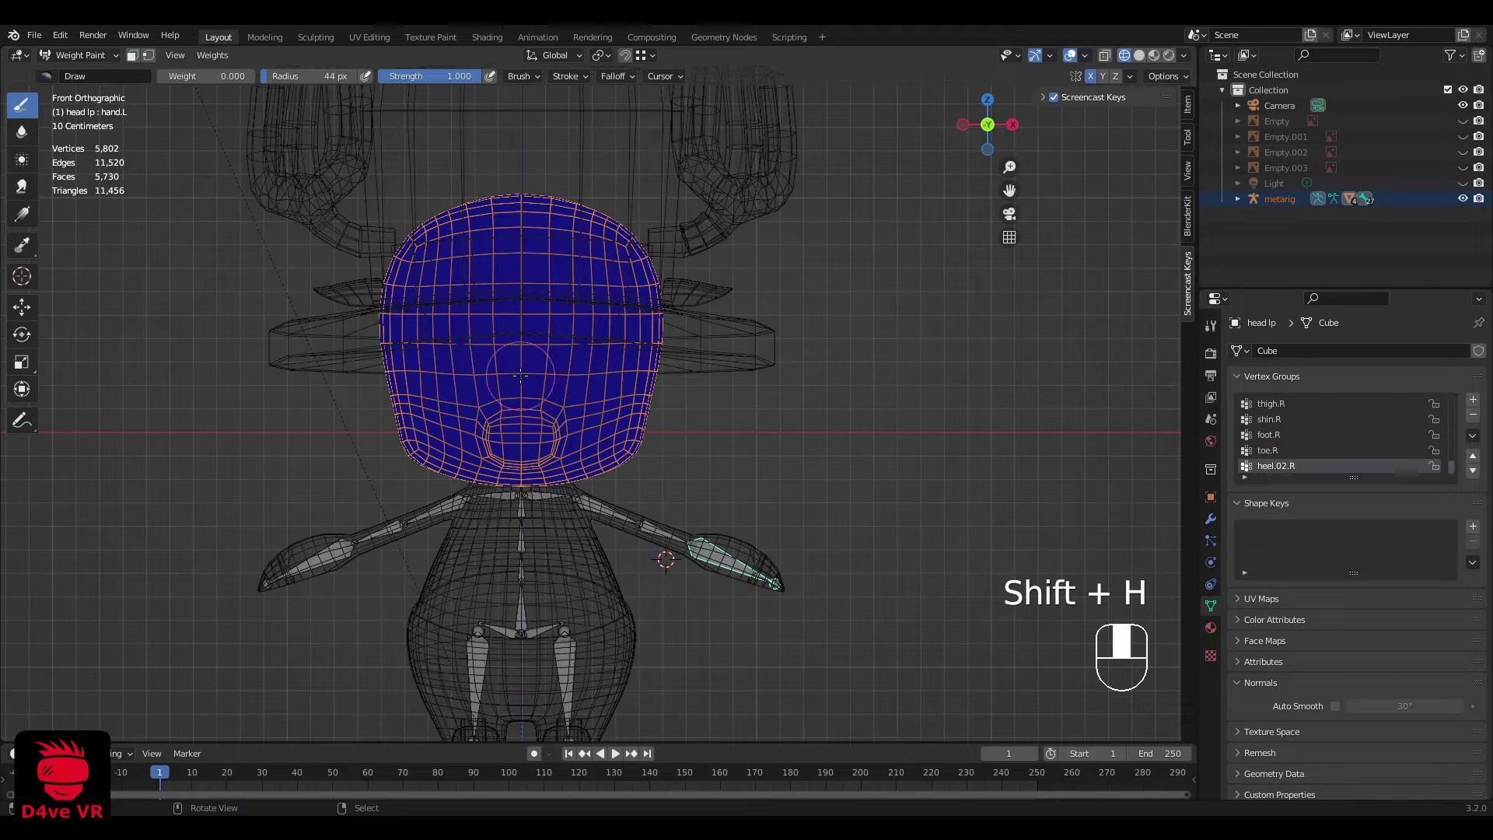
pyautogui.rightClick(616, 491)
pyautogui.scroll(3, 1375, 448)
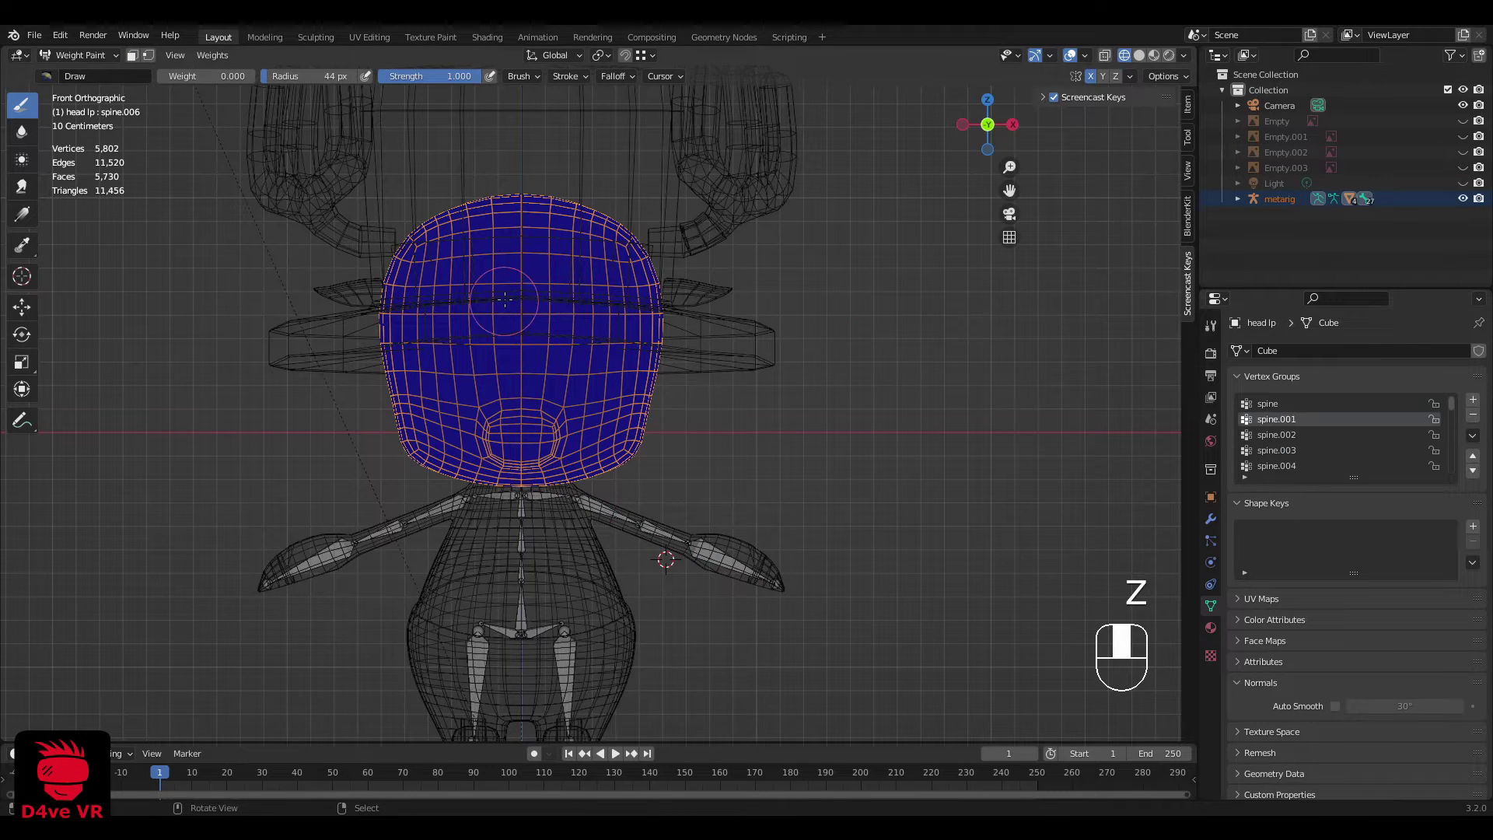
pyautogui.scroll(-2, 665, 356)
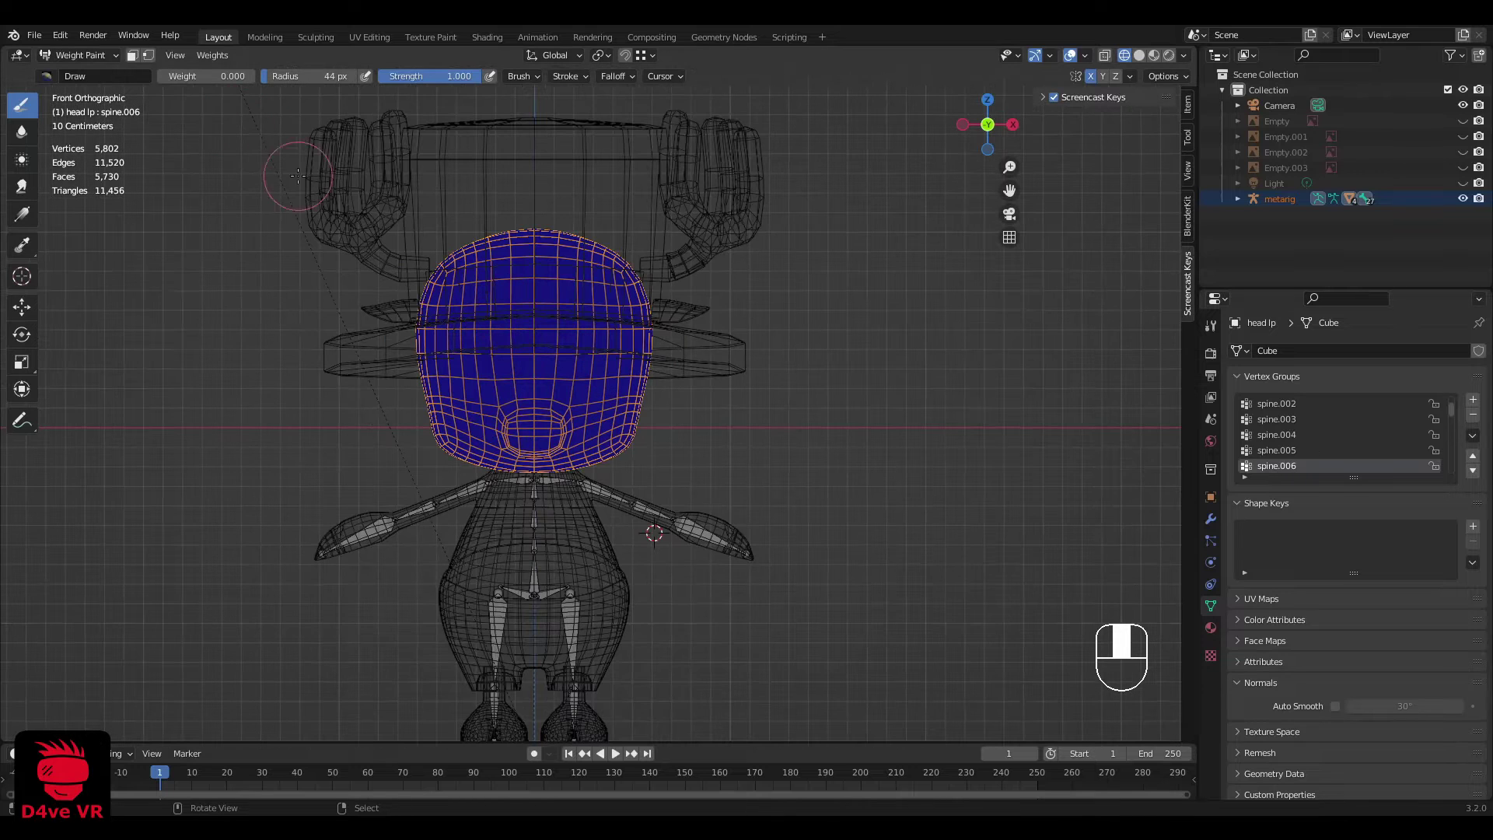
pyautogui.click(133, 54)
pyautogui.press('a')
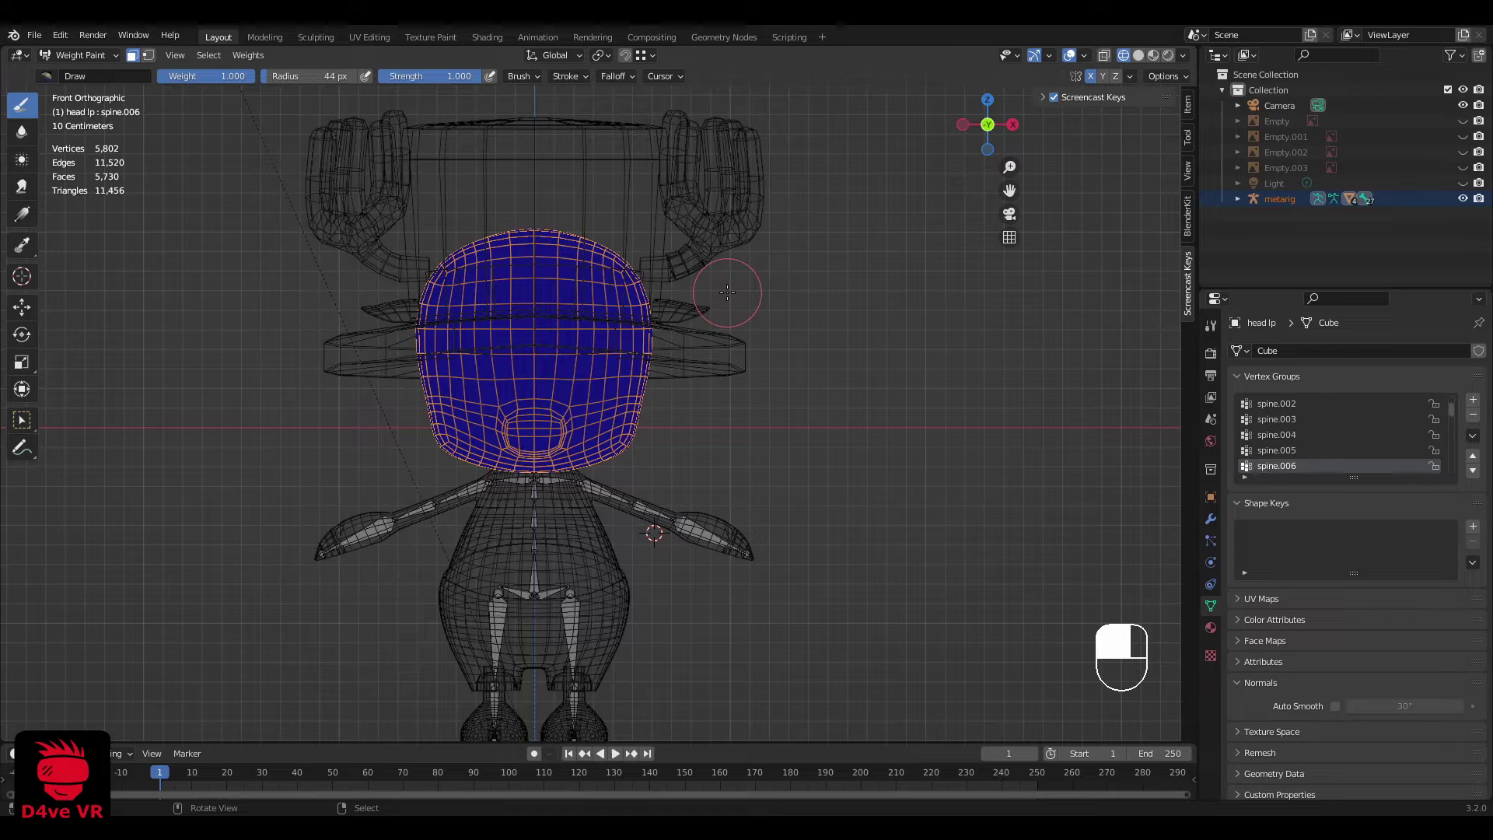
pyautogui.hotkey('shift', 'k')
pyautogui.scroll(-2, 821, 430)
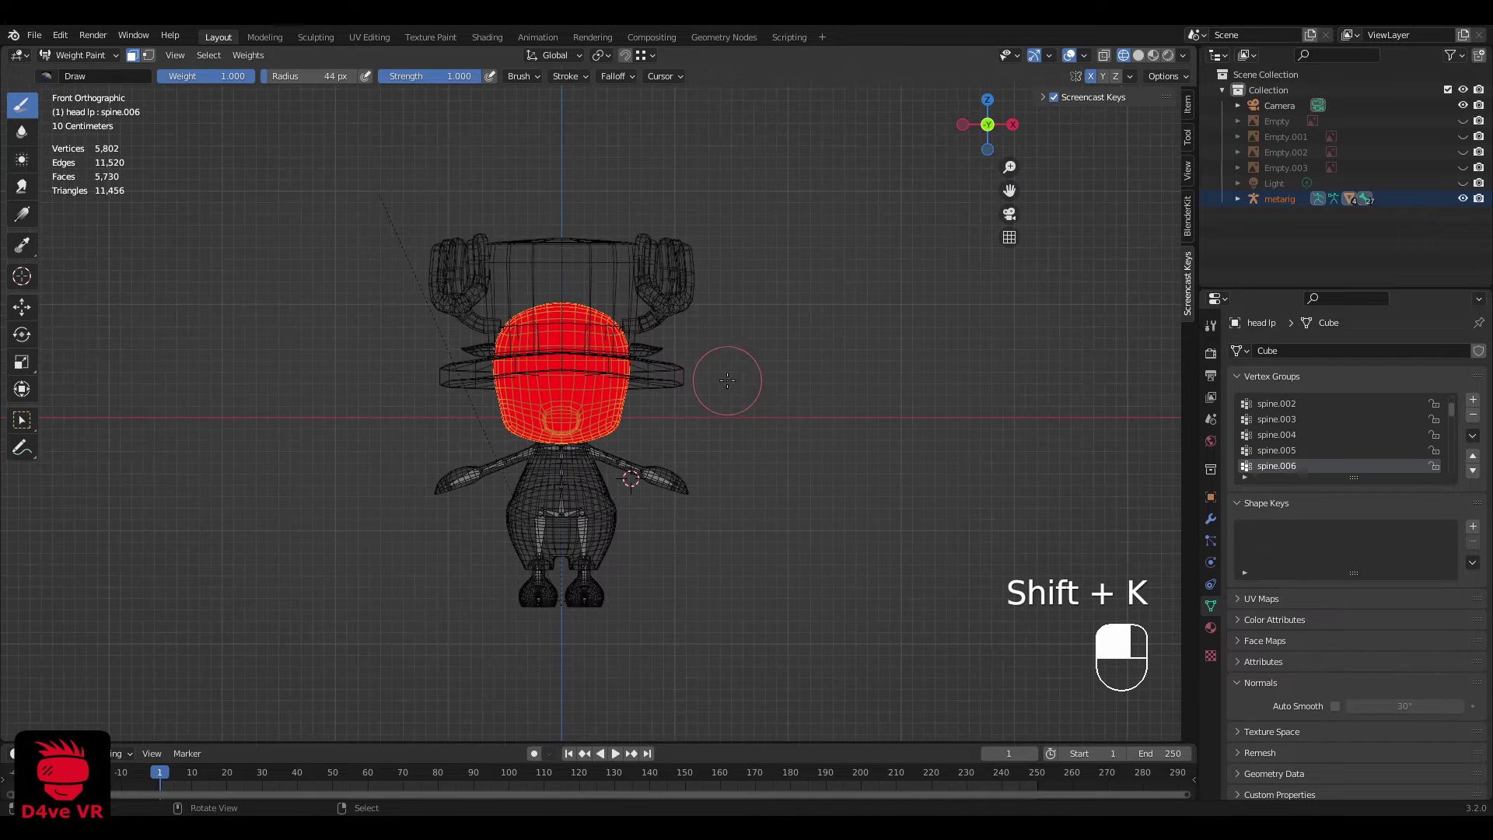
pyautogui.scroll(1, 727, 380)
pyautogui.scroll(2, 737, 368)
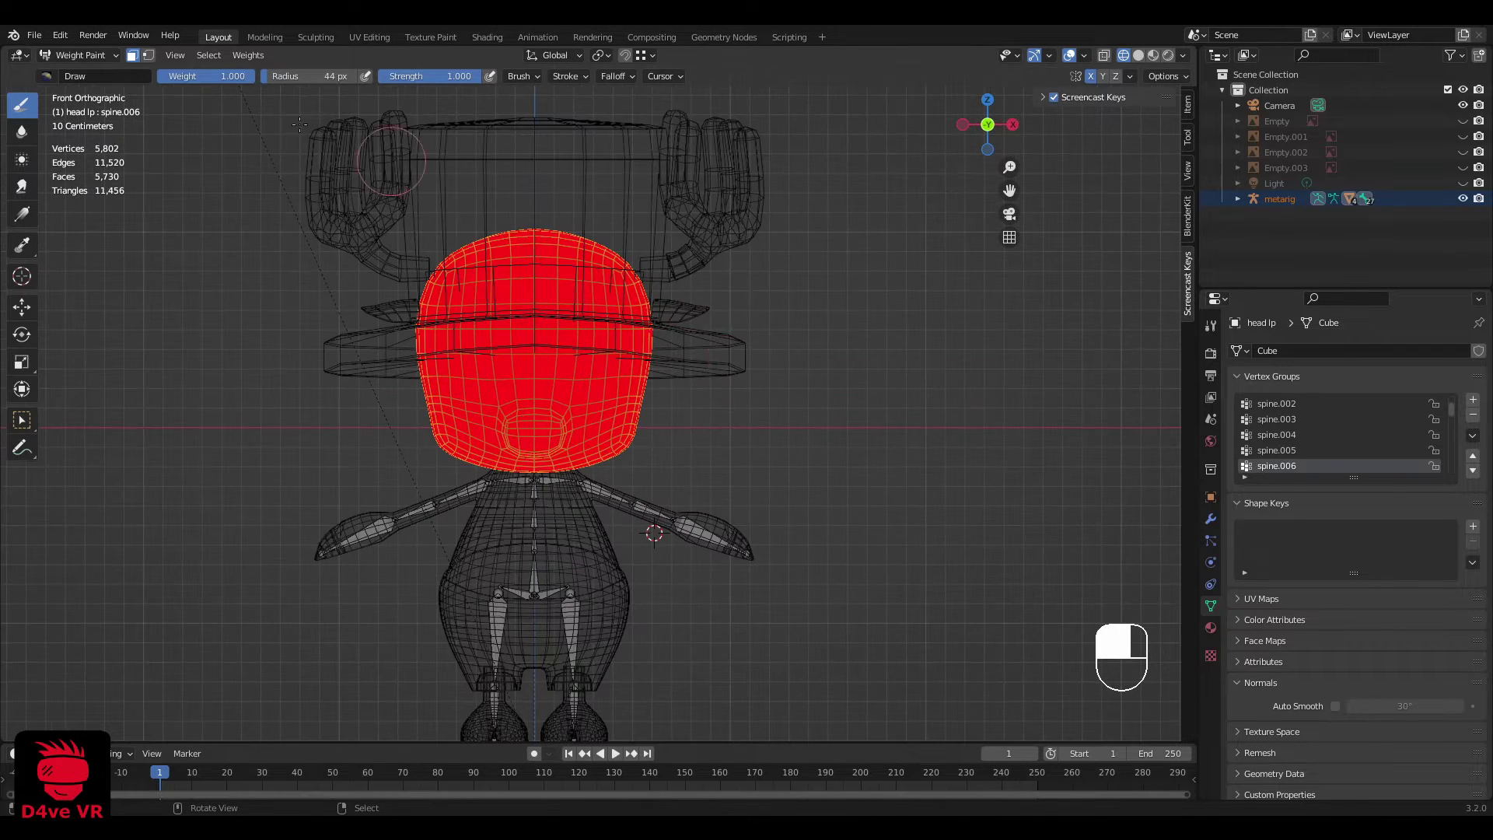
pyautogui.scroll(-1, 886, 349)
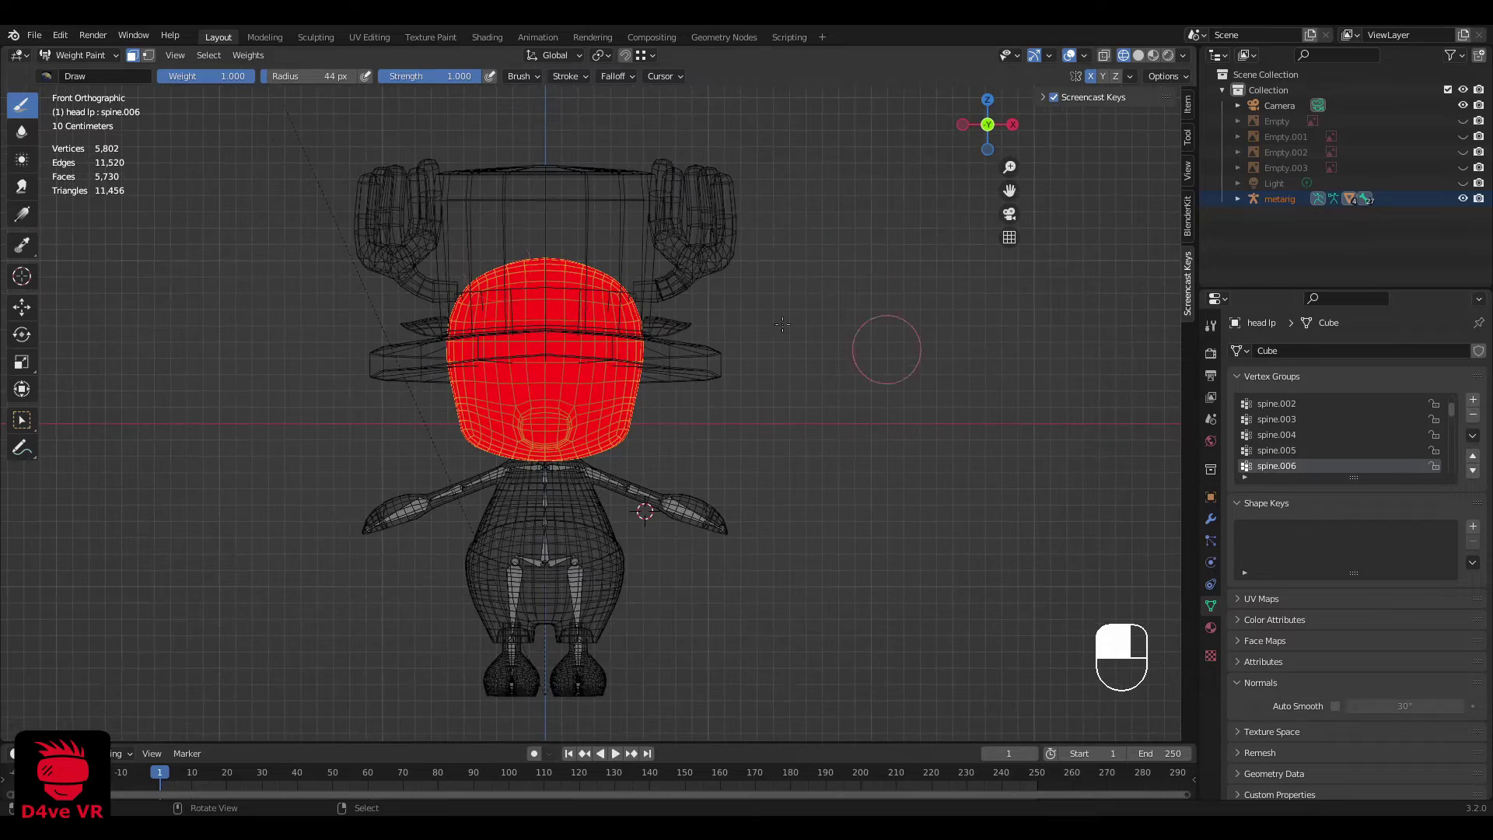
# Step: Return to Object Mode, then select the hat together with the metarig and enter Weight Paint mode
pyautogui.click(90, 57)
pyautogui.click(78, 74)
pyautogui.scroll(2, 647, 296)
pyautogui.click(536, 325)
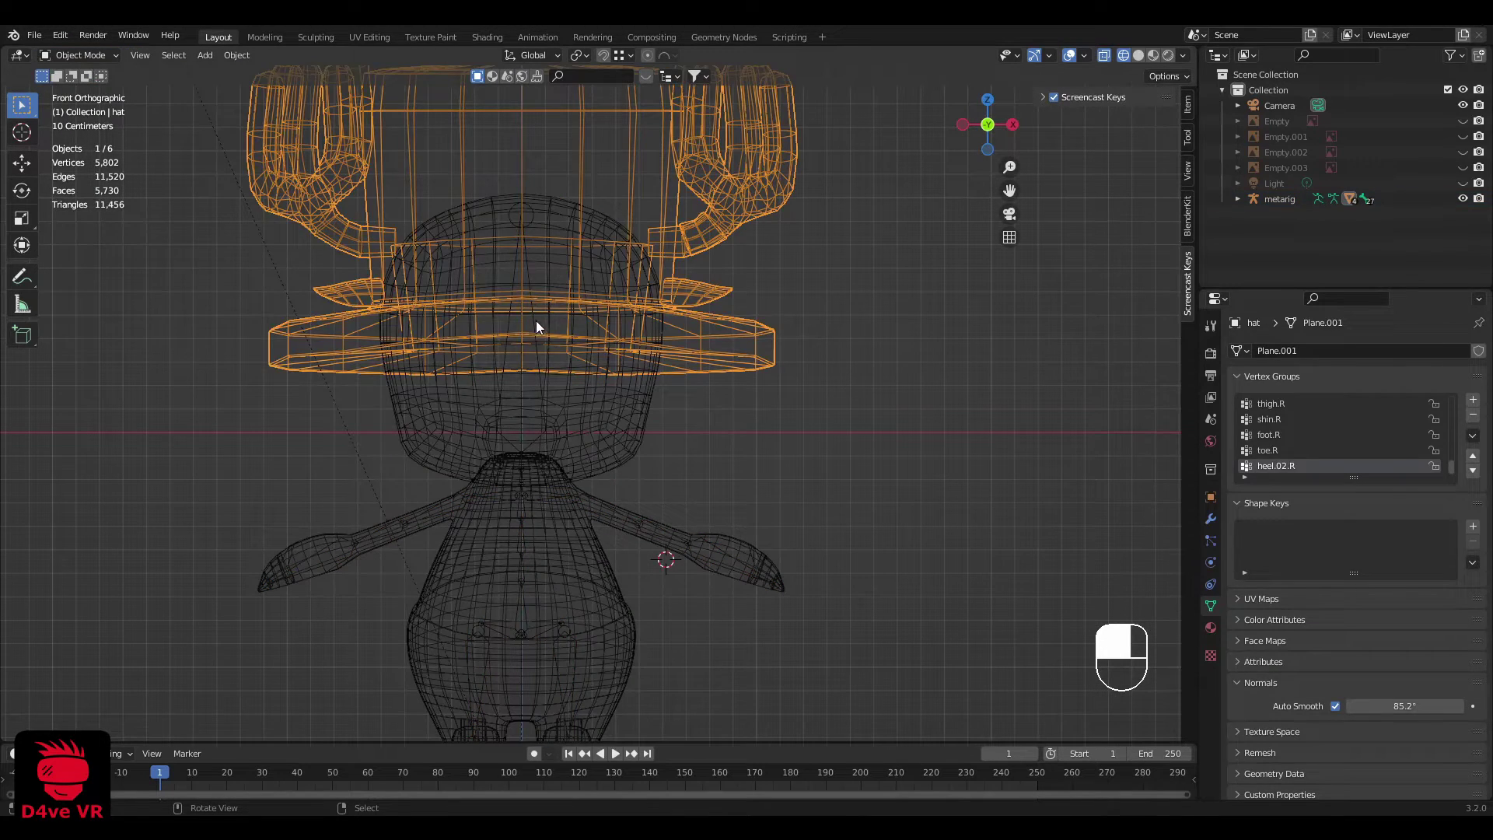
pyautogui.keyDown('shift'); pyautogui.click(727, 325); pyautogui.keyUp('shift')
pyautogui.scroll(-2, 726, 325)
pyautogui.click(95, 57)
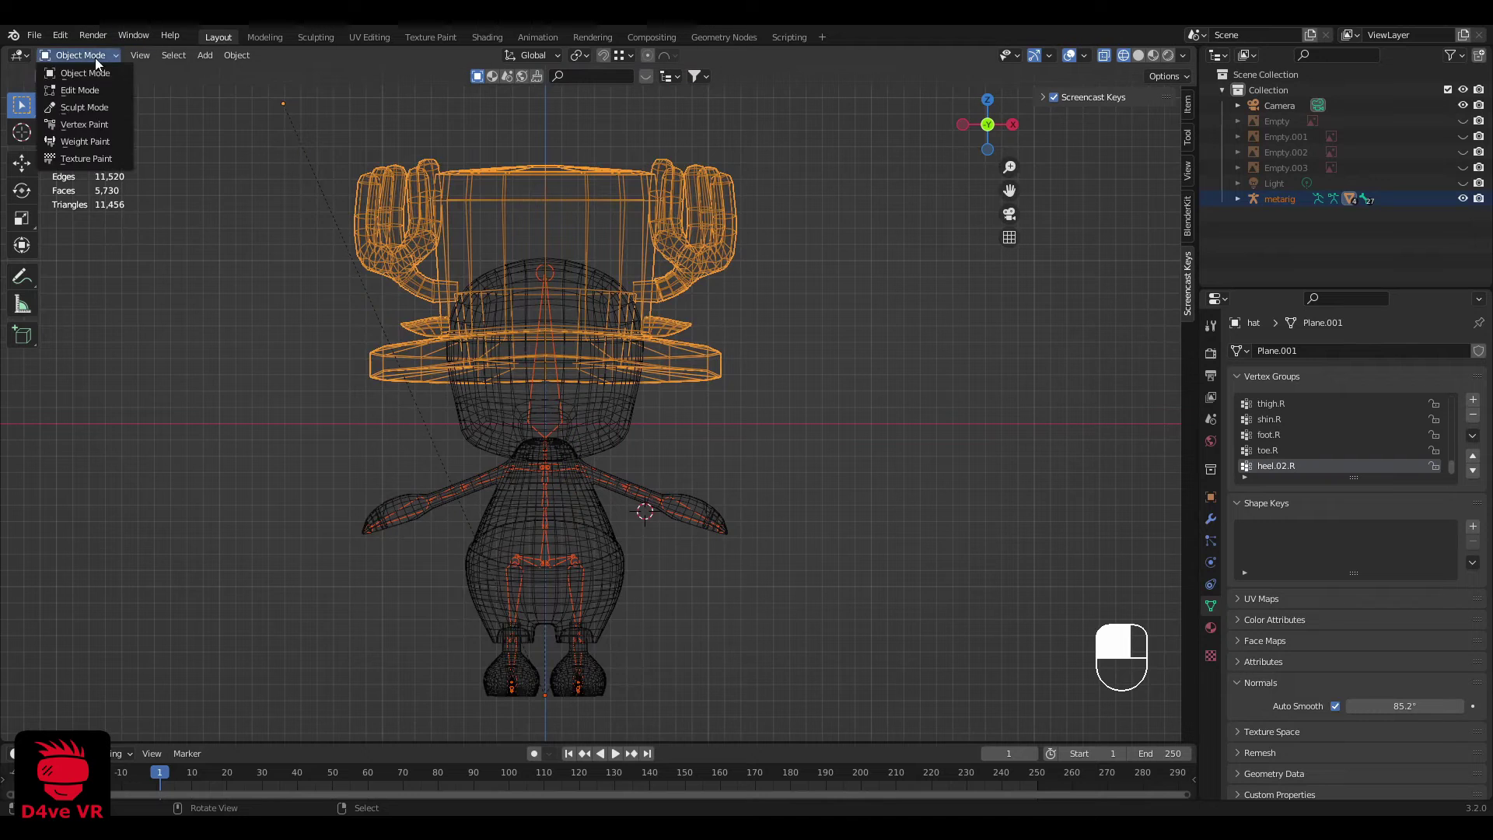
pyautogui.click(85, 141)
pyautogui.scroll(6, 1345, 427)
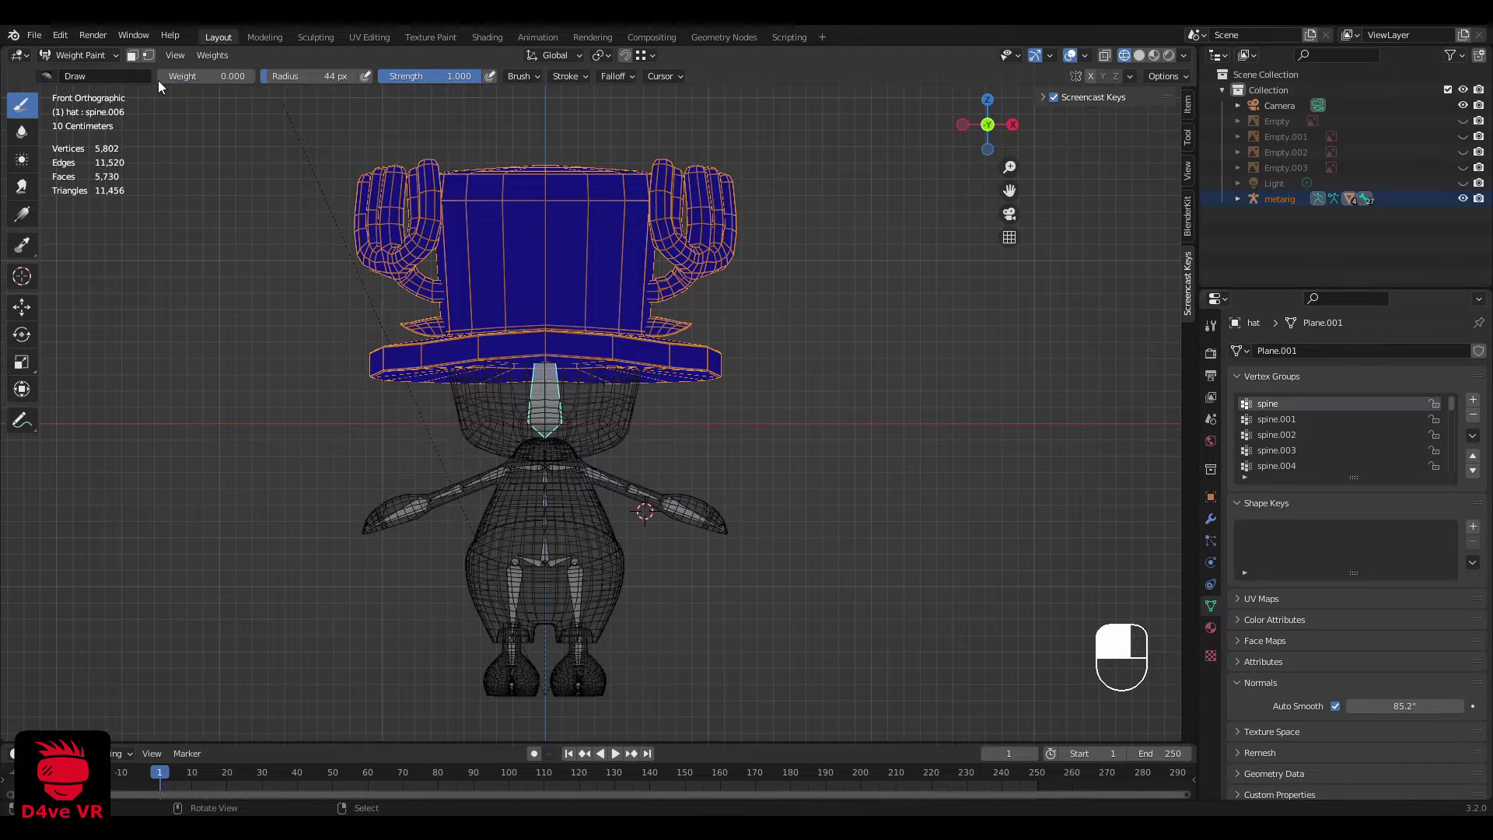
# Step: Examine the hat's weights in the vertex groups from spine through spine.006
pyautogui.moveTo(762, 342); pyautogui.dragTo(800, 365, button='middle')
pyautogui.press('Down')
pyautogui.press('Down')
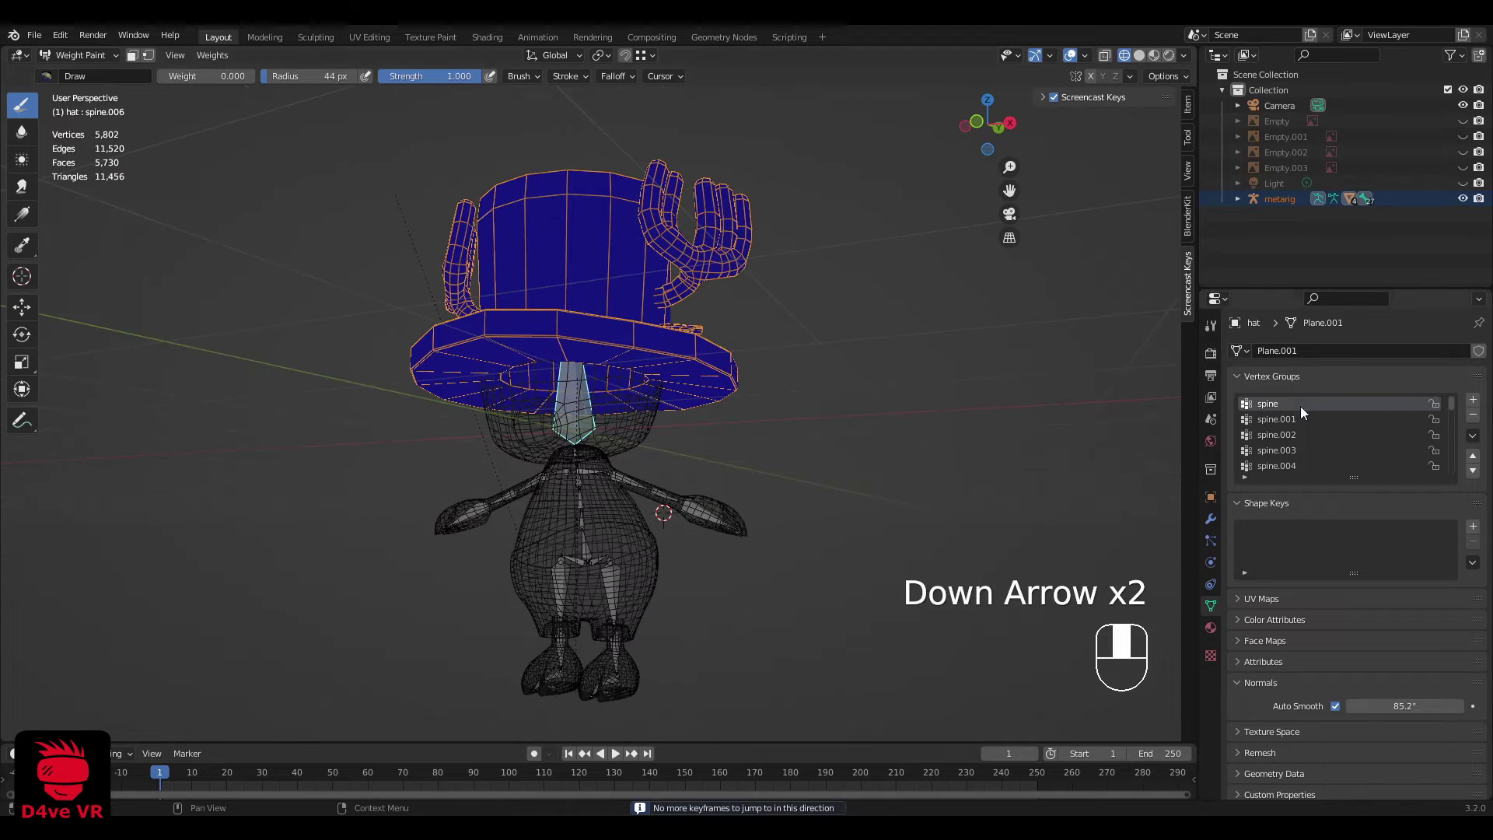
pyautogui.press('Down')
pyautogui.press('Down')
pyautogui.press('Down')
pyautogui.press('Down')
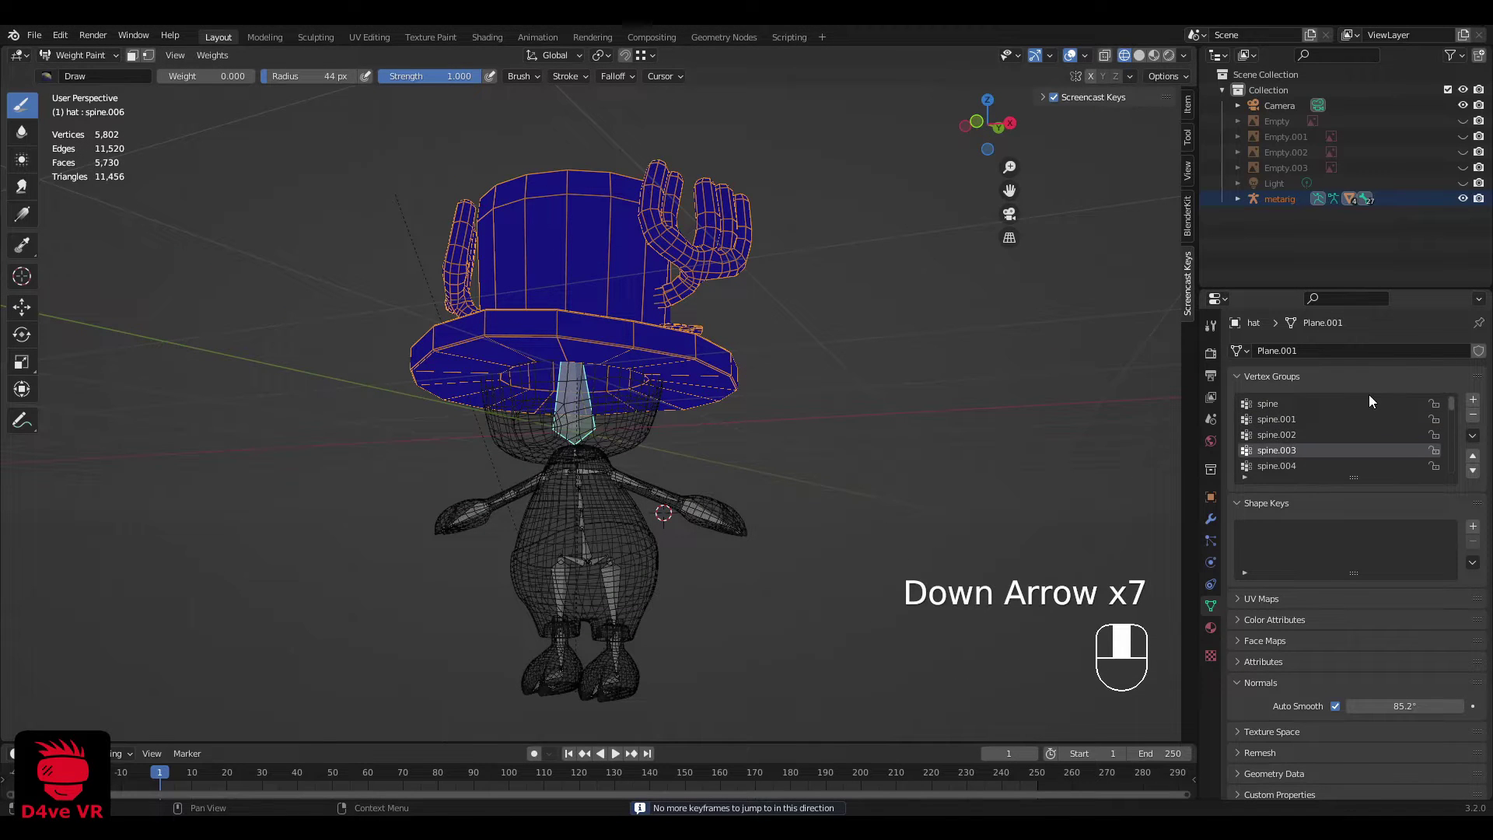
pyautogui.press('Up')
pyautogui.press('Up')
pyautogui.press('Up')
pyautogui.press('Down')
pyautogui.press('Down')
pyautogui.press('Down')
pyautogui.press('Down')
pyautogui.press('Down')
pyautogui.press('Down')
pyautogui.press('Up')
pyautogui.press('Up')
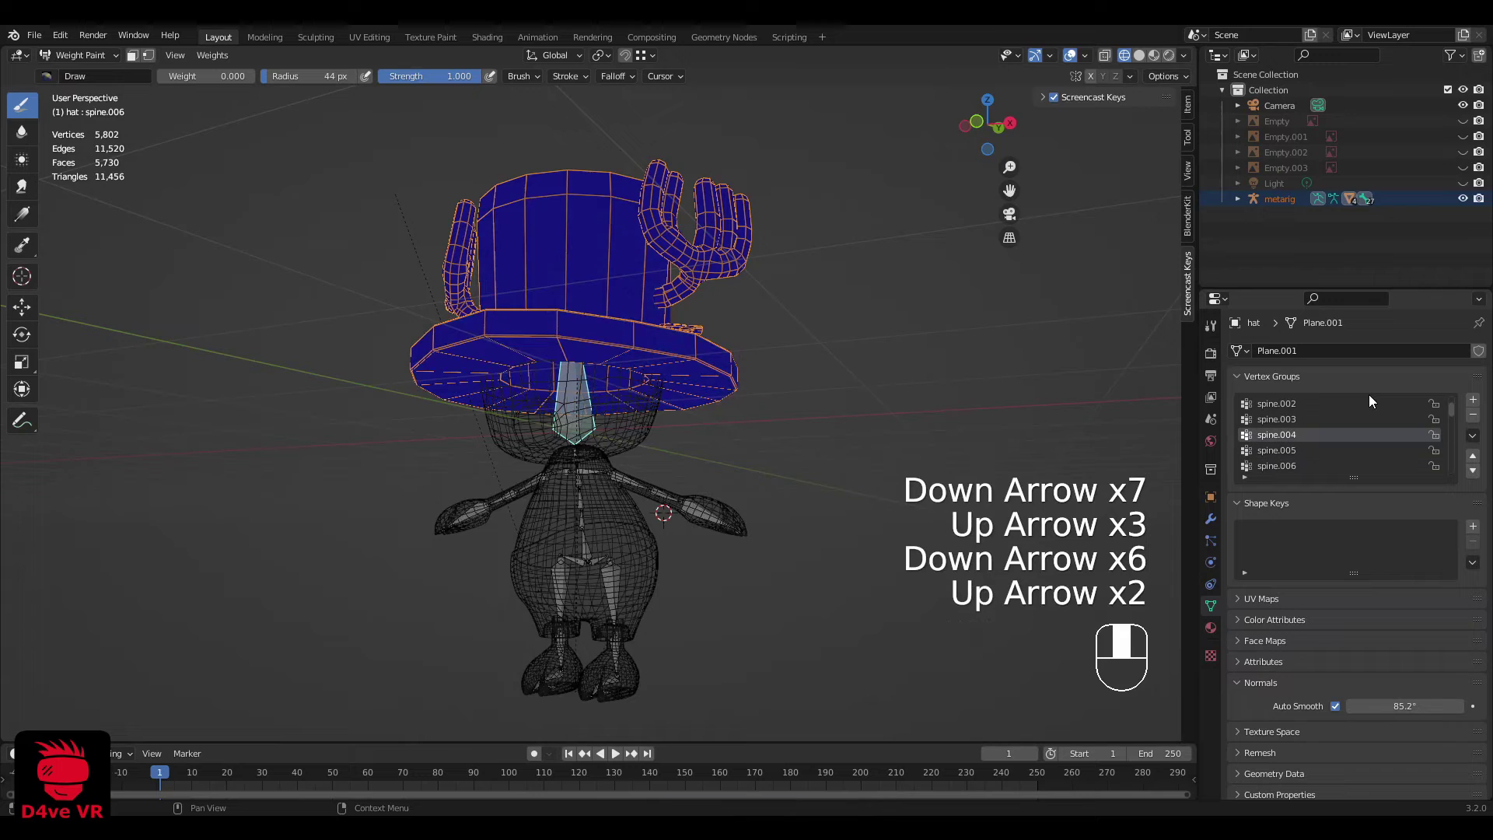
# Step: Mask all hat faces and fill them with weight 0 in the spine.005 group and weight 1 in spine.006
pyautogui.press('Down')
pyautogui.click(132, 56)
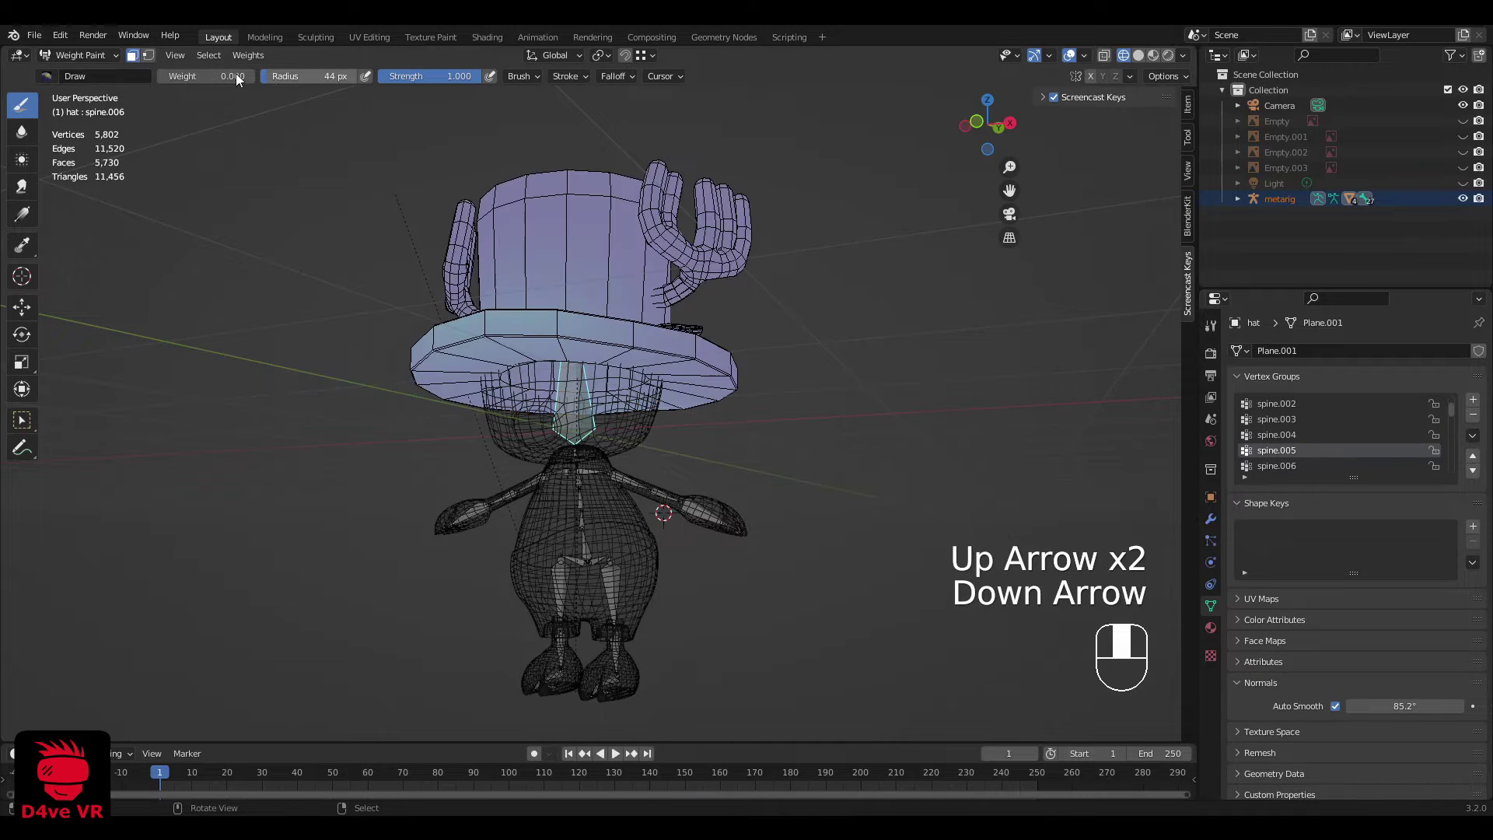
pyautogui.press('a')
pyautogui.hotkey('shift', 'k')
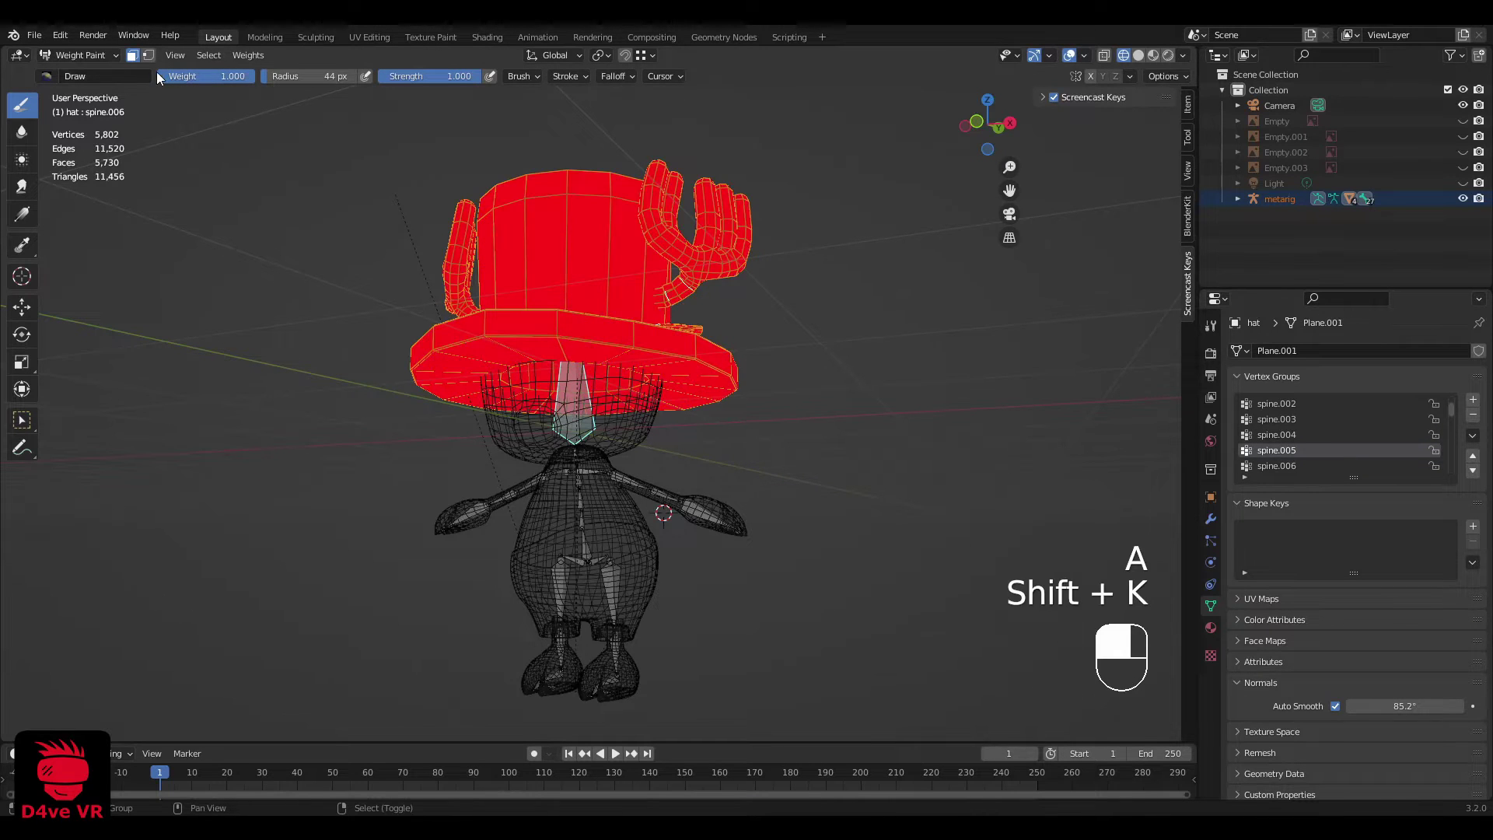
pyautogui.hotkey('shift', 'k')
pyautogui.press('Down')
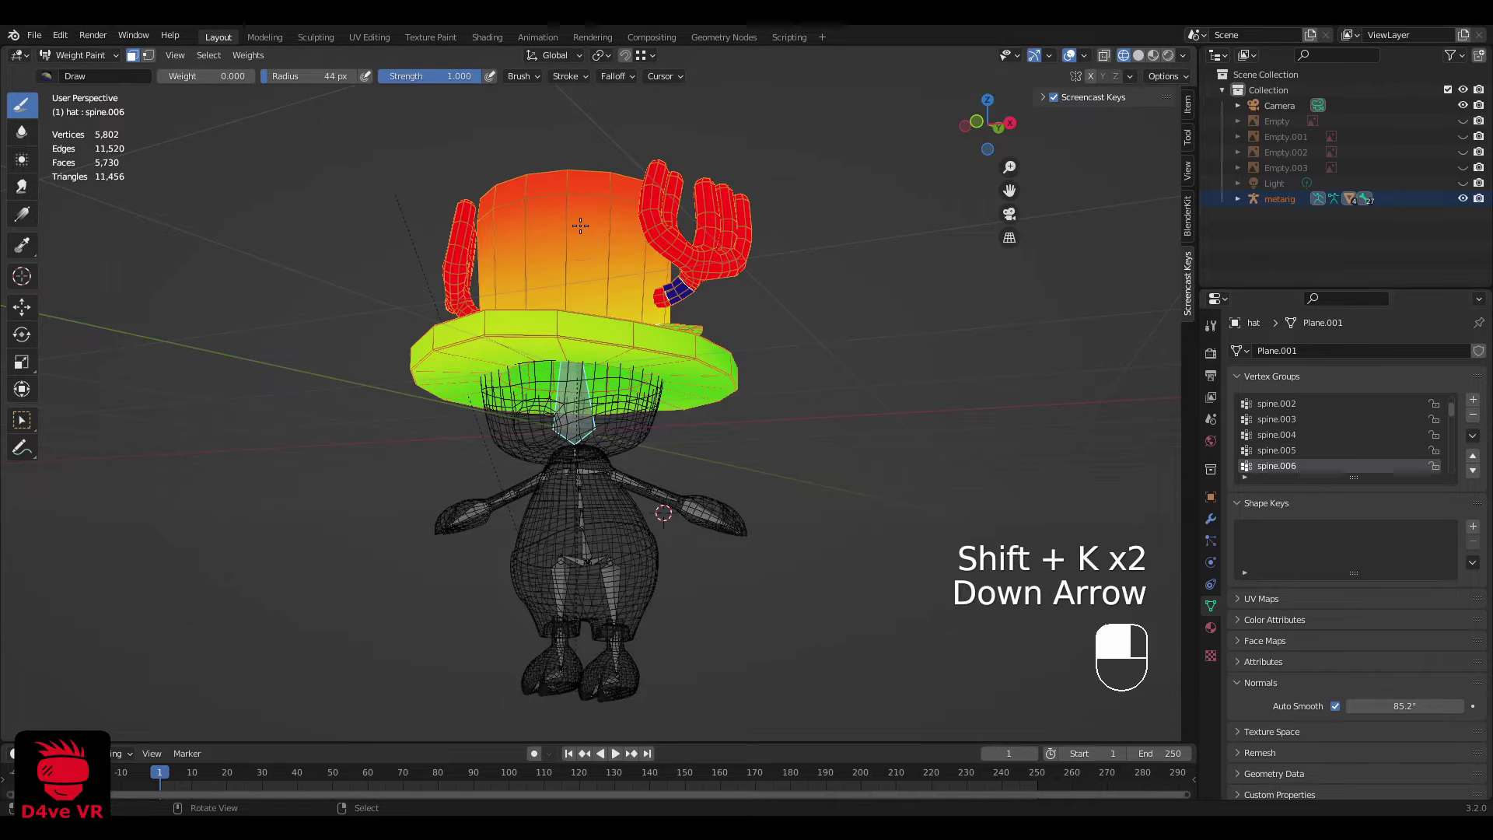
pyautogui.hotkey('shift', 'k')
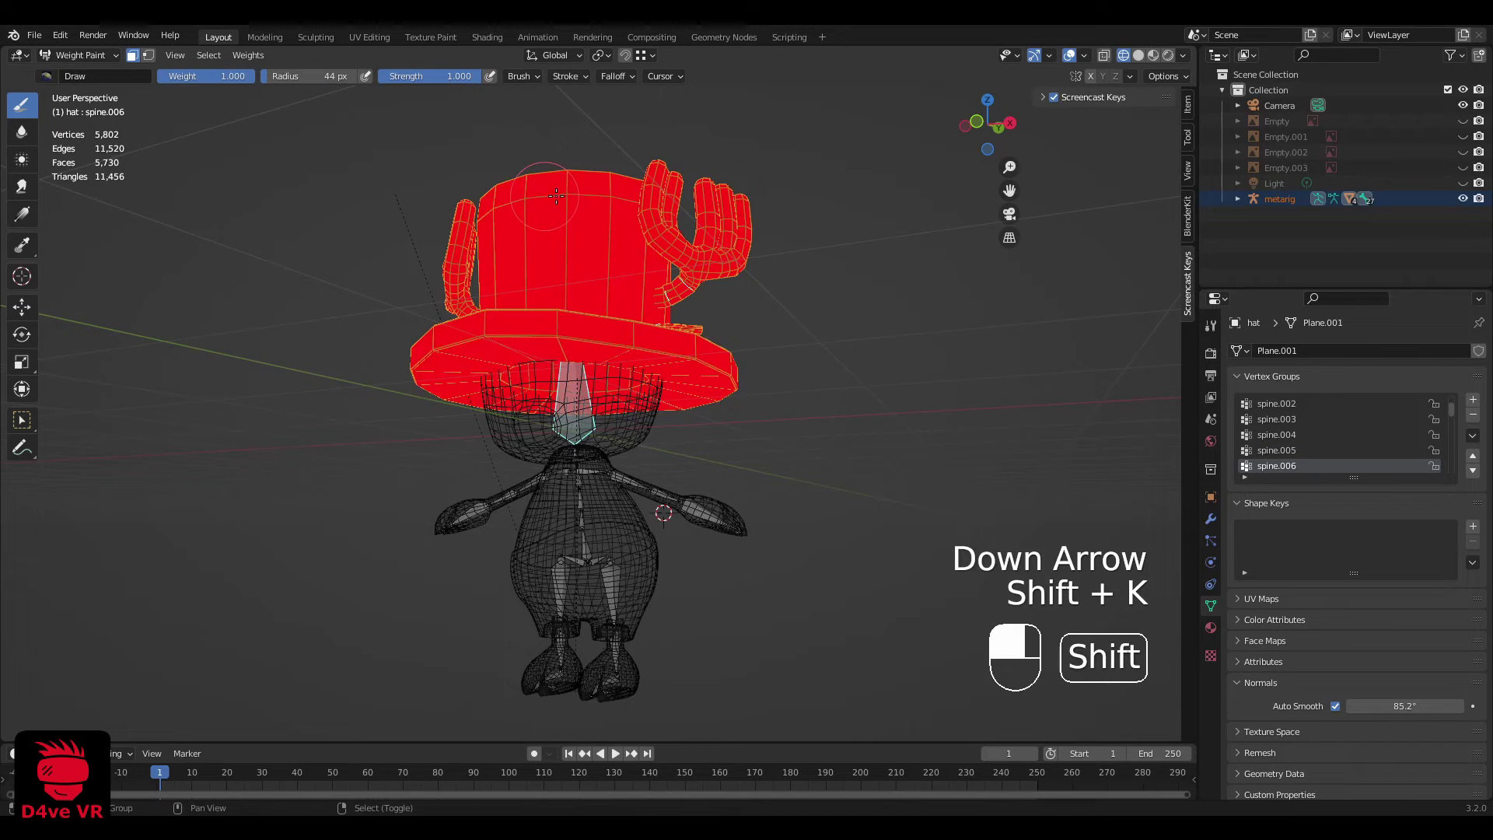
# Step: Set the weight to 0 and apply it to the whole hat in the upper_arm.L, forearm.L and hand.L vertex groups
pyautogui.press('Down')
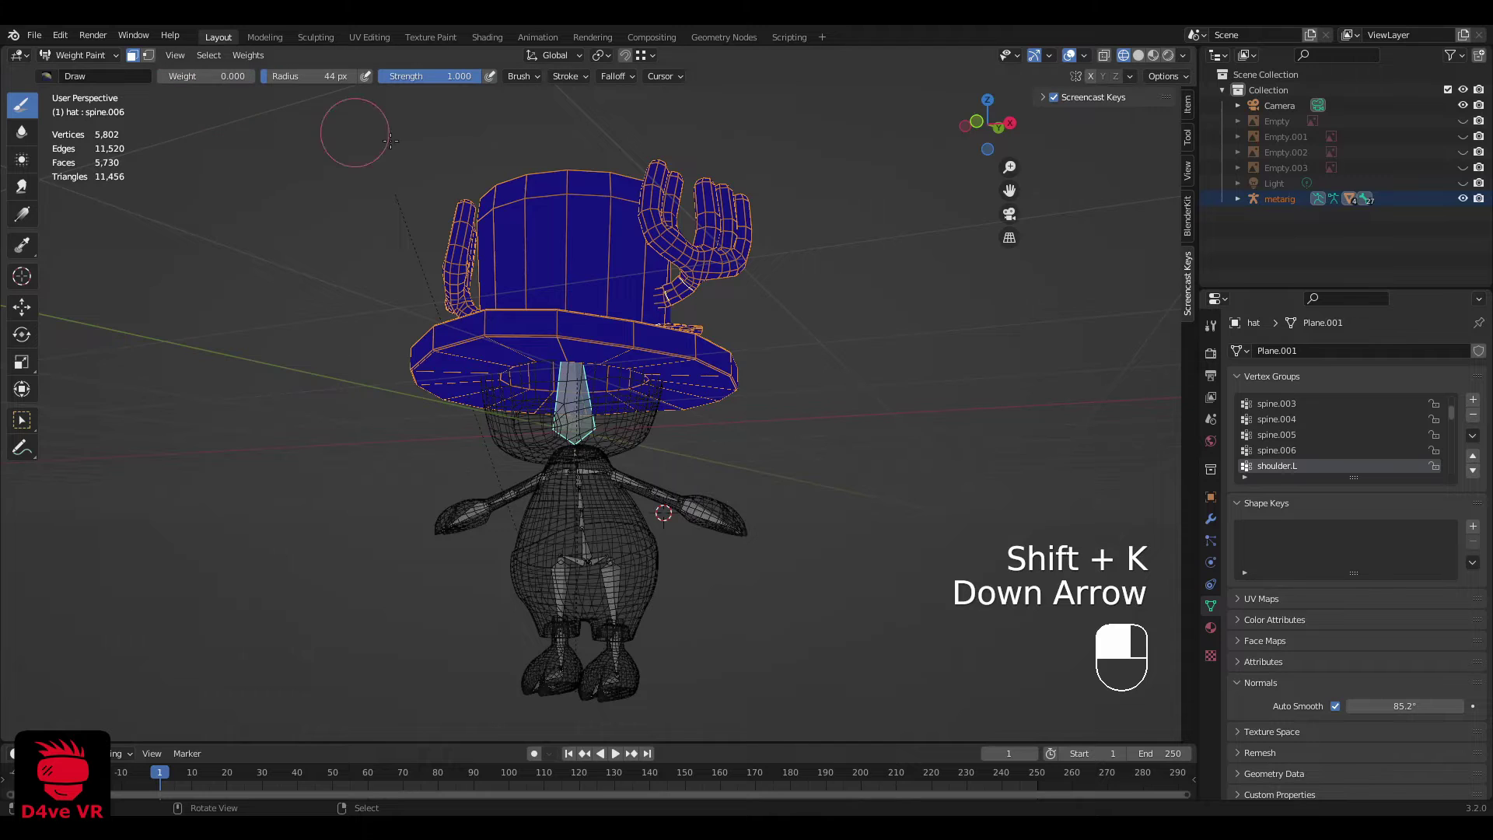
pyautogui.moveTo(391, 140); pyautogui.dragTo(1089, 395, button='middle')
pyautogui.press('Down')
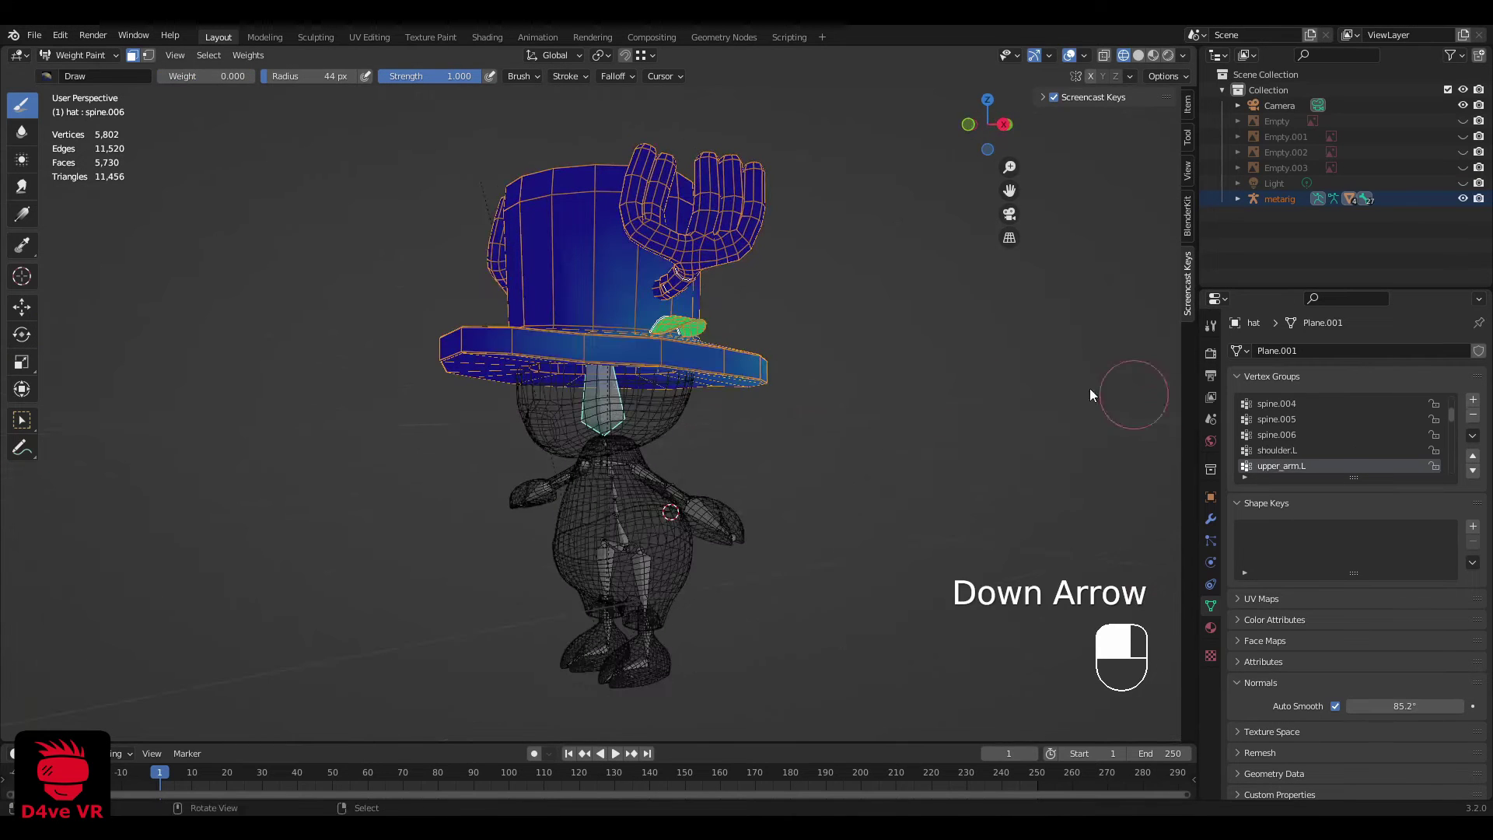
pyautogui.hotkey('shift', 'k')
pyautogui.press('Down')
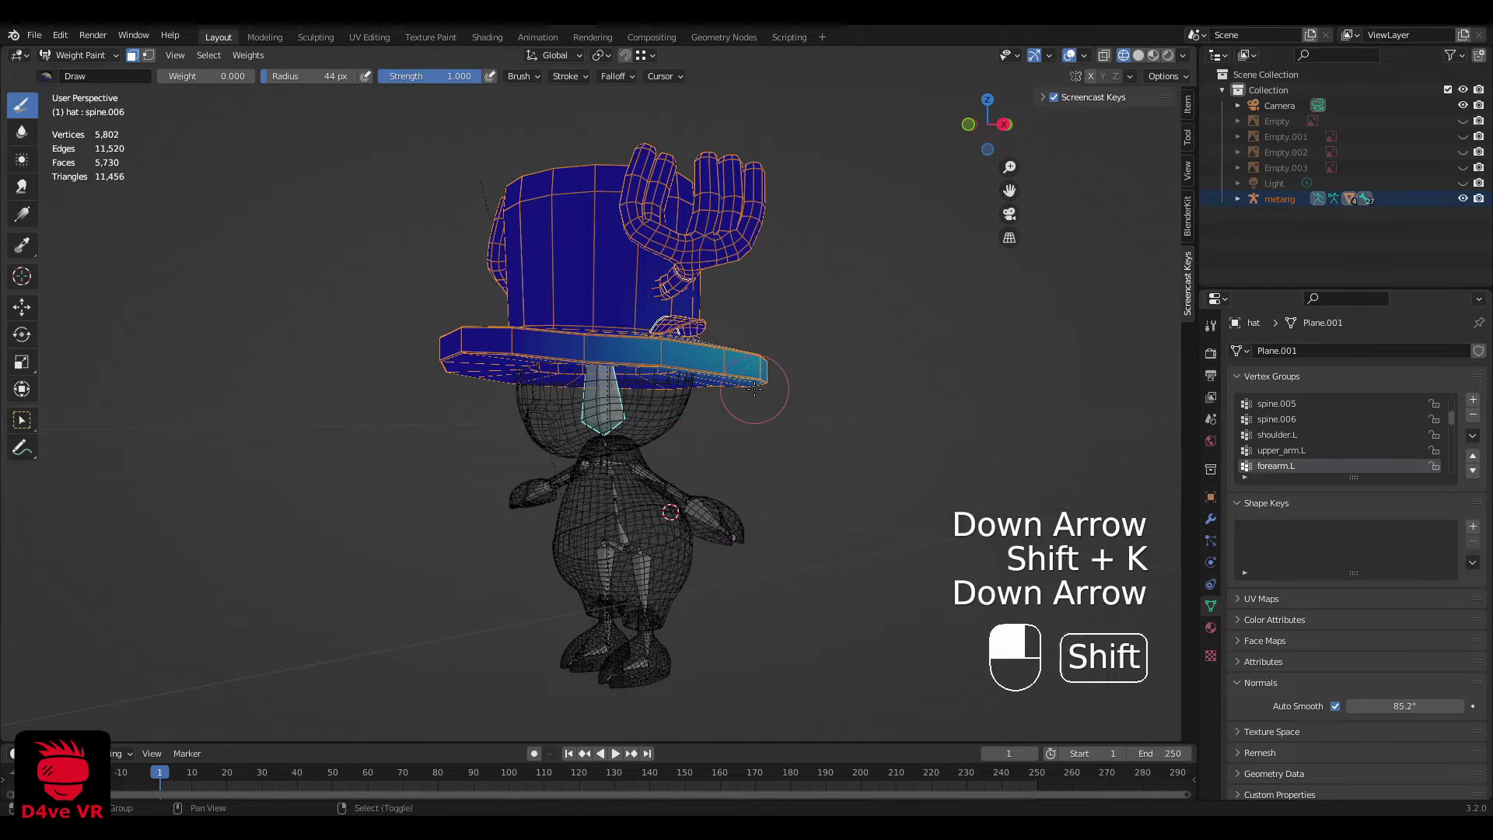
pyautogui.hotkey('shift', 'k')
pyautogui.press('Down')
pyautogui.hotkey('shift', 'k')
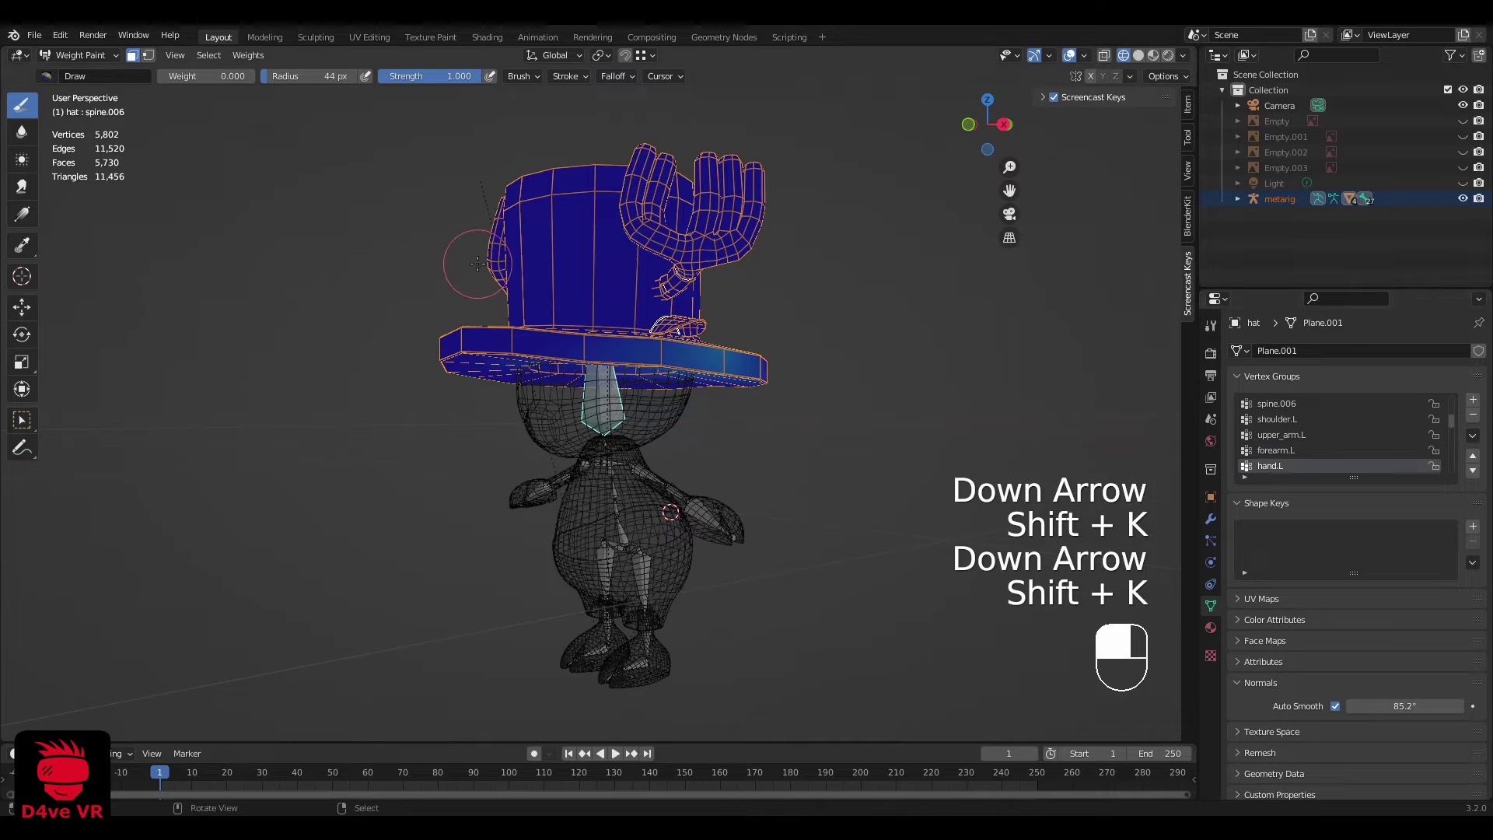
pyautogui.hotkey('shift', 'k')
# Step: Apply the zero weight to the whole hat in the vertex groups from shoulder.R through hand.R
pyautogui.press('Down')
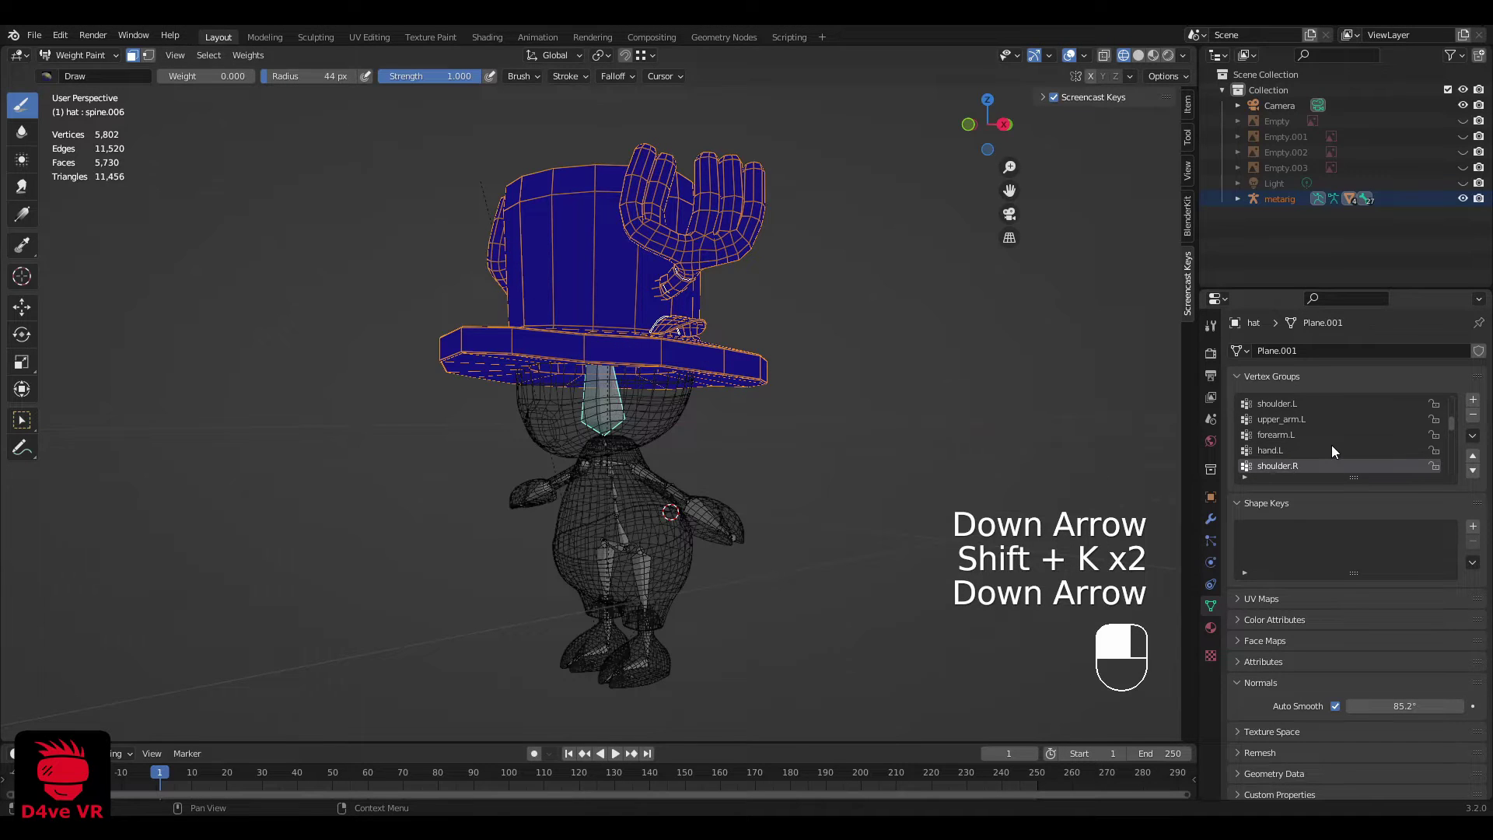
pyautogui.press('Down')
pyautogui.press('Up')
pyautogui.moveTo(879, 404); pyautogui.dragTo(849, 304, button='middle')
pyautogui.hotkey('shift', 'k')
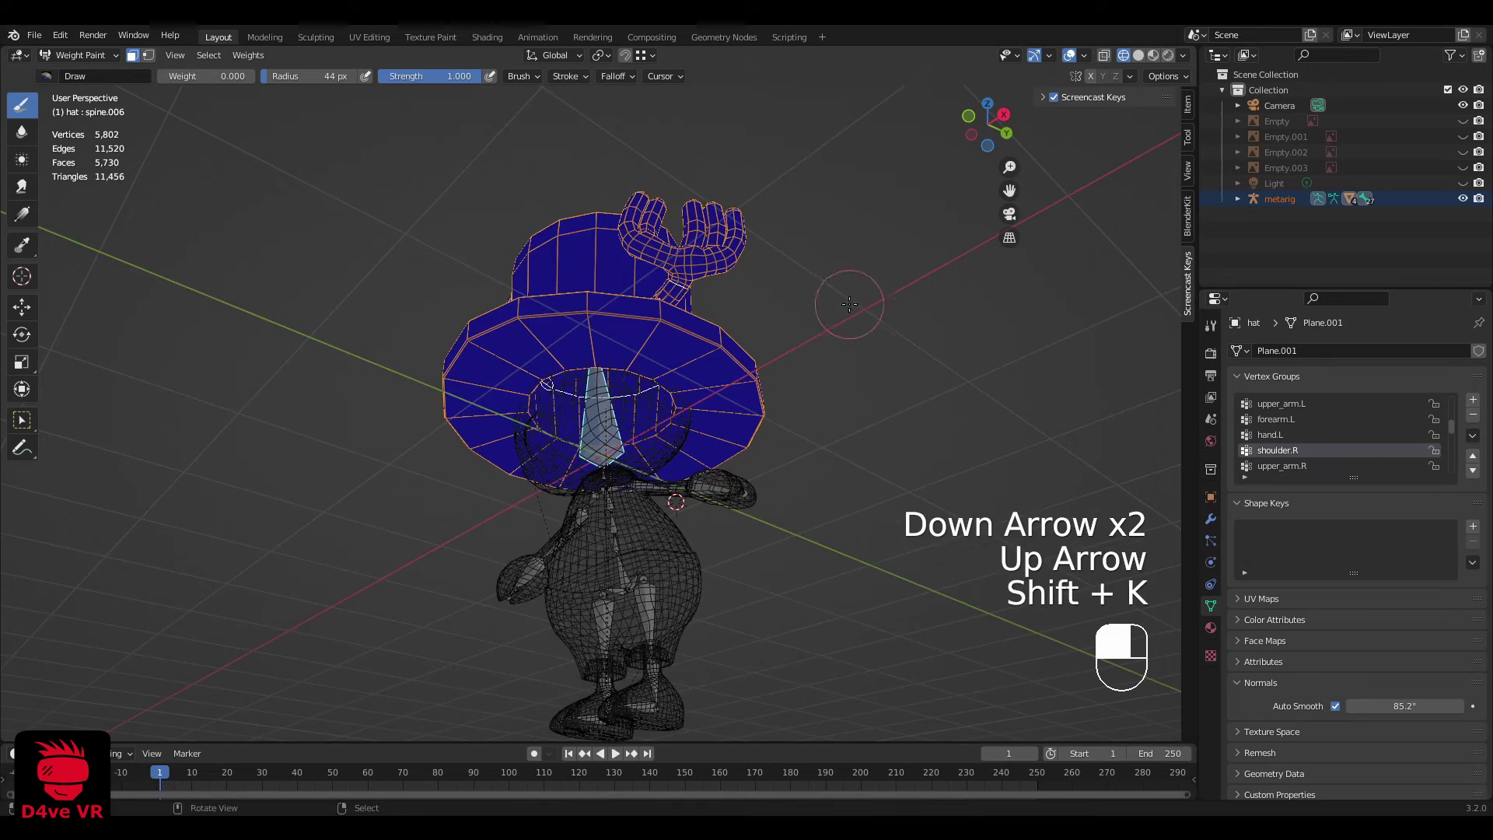
pyautogui.press('Down')
pyautogui.hotkey('shift', 'k')
pyautogui.press('Down')
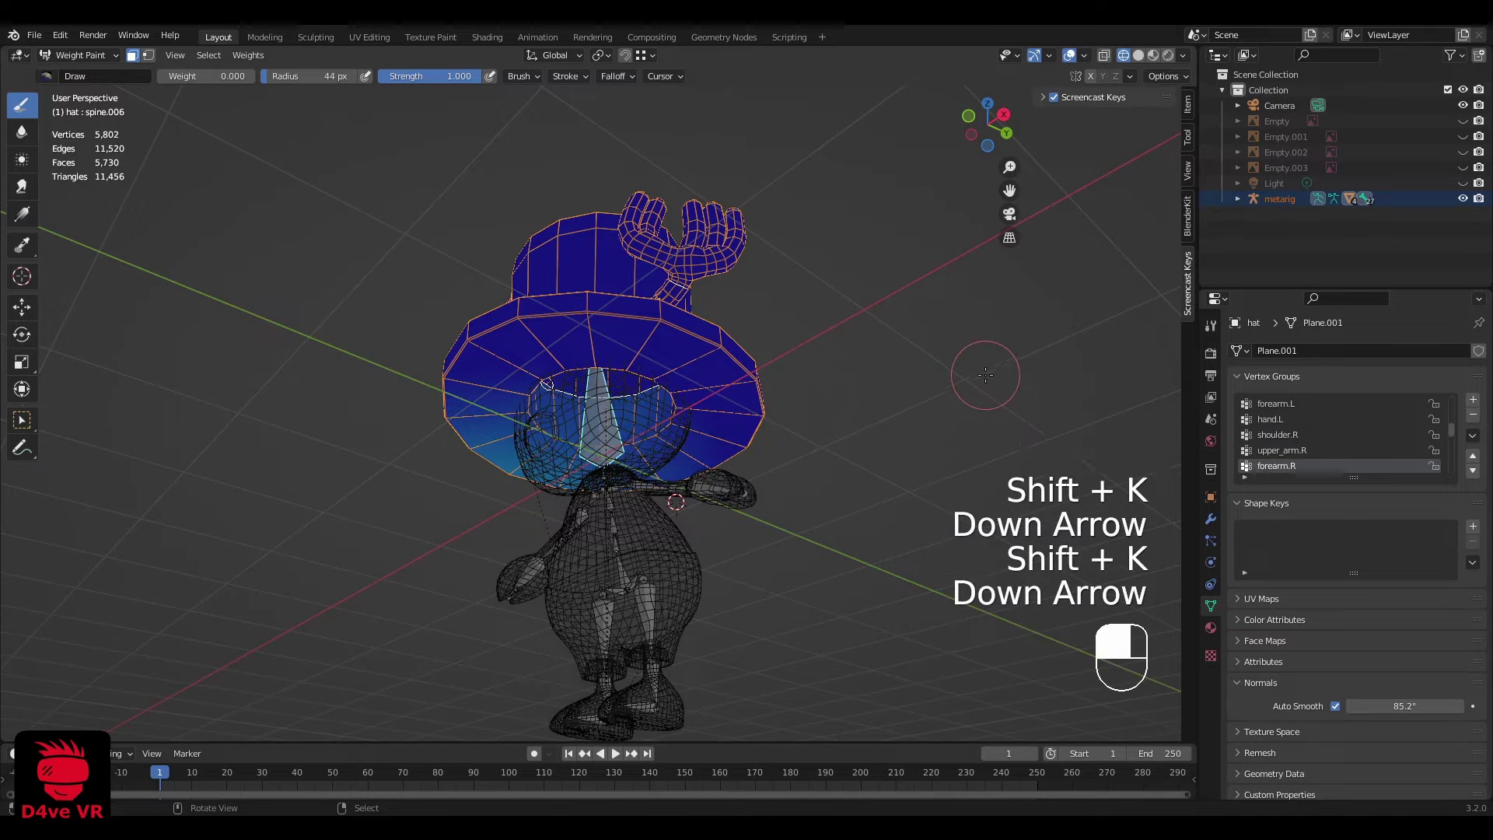
pyautogui.hotkey('shift', 'k')
pyautogui.press('Down')
pyautogui.hotkey('shift', 'k')
# Step: Check the hat for leftover weights in the vertex groups from pelvis.L through heel.02.R
pyautogui.press('Down')
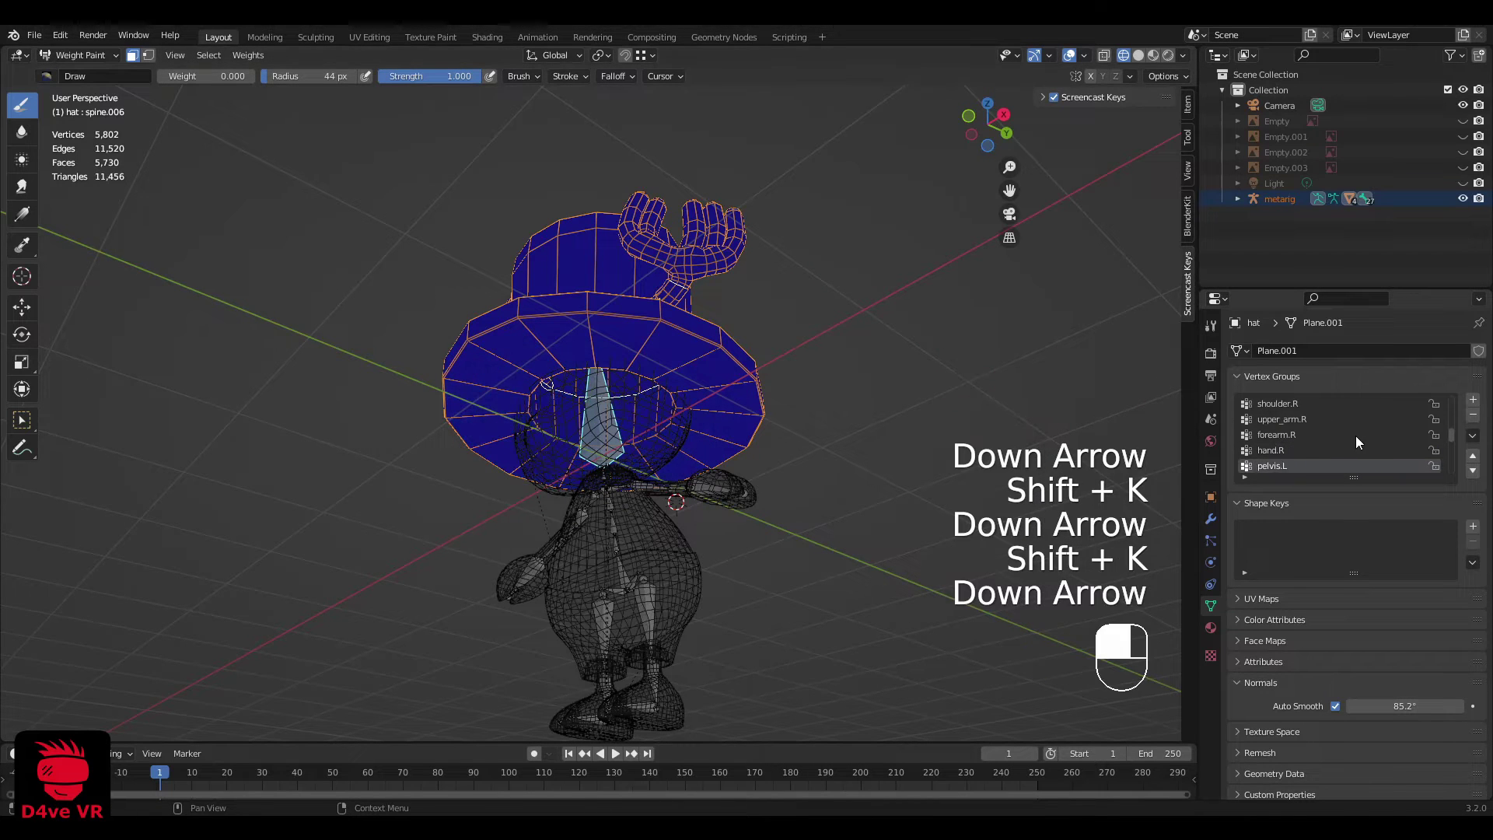
pyautogui.press('Down')
pyautogui.moveTo(768, 386); pyautogui.dragTo(821, 355, button='middle')
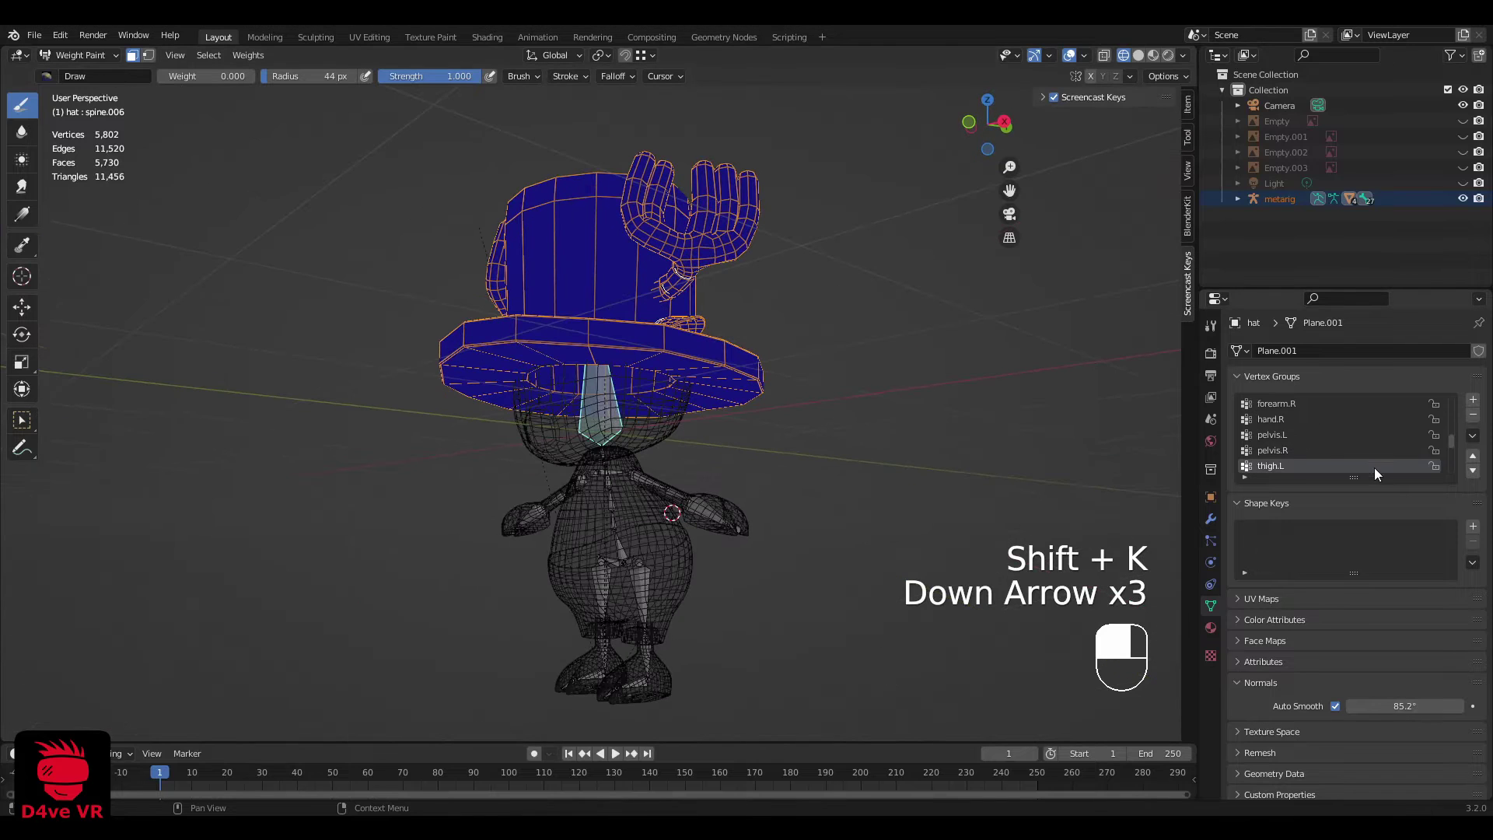
pyautogui.press('Down')
pyautogui.press('Down')
pyautogui.press('Down')
pyautogui.press('Down')
pyautogui.press('Down')
pyautogui.press('Down')
pyautogui.press('Down')
pyautogui.press('Down')
pyautogui.press('Down')
pyautogui.press('Down')
pyautogui.press('Down')
pyautogui.press('Down')
pyautogui.press('Down')
pyautogui.press('Down')
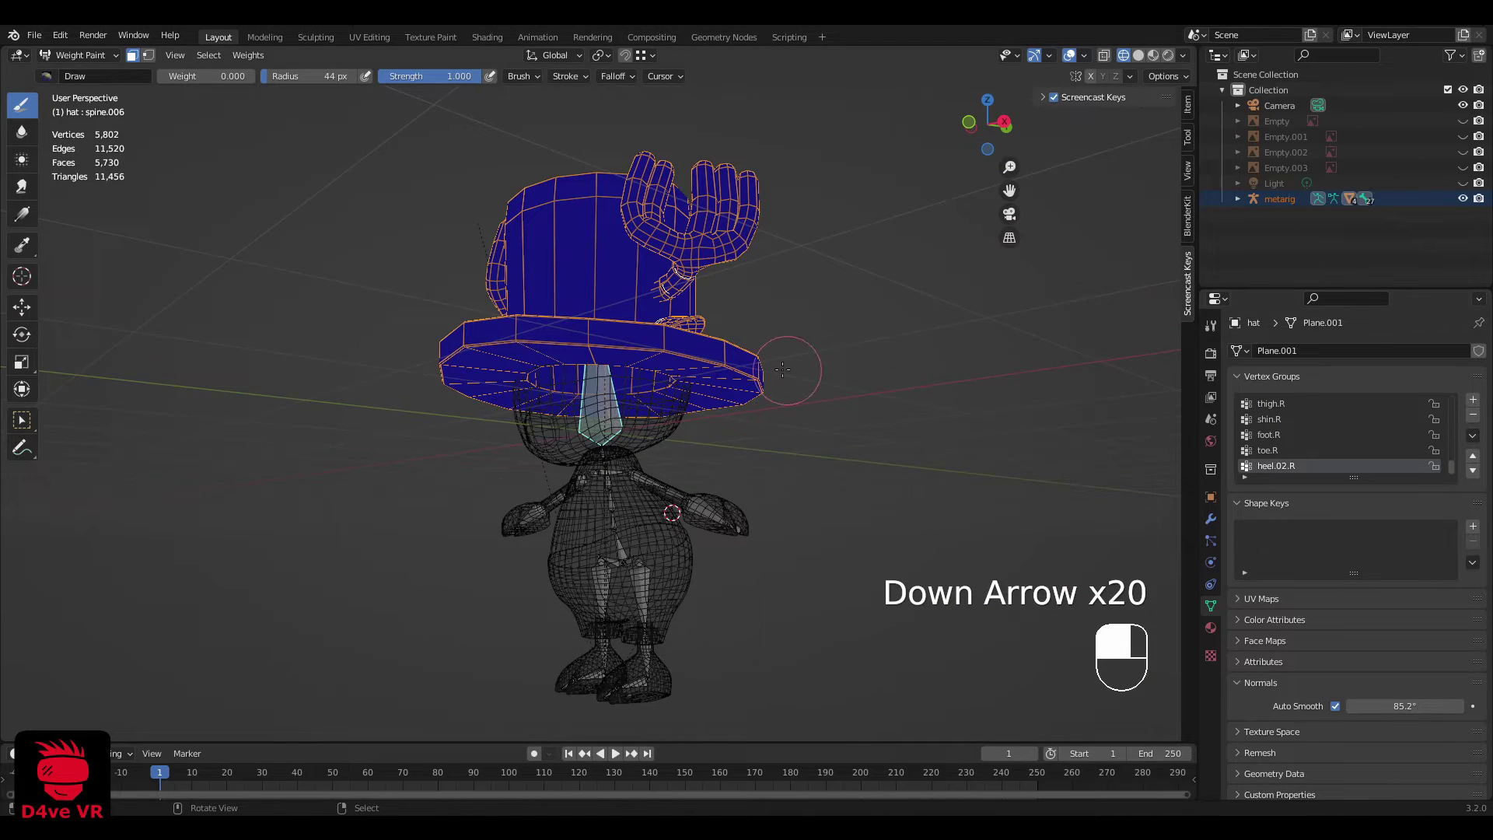
# Step: Return to Object Mode and display the character in Solid shading
pyautogui.scroll(-4, 782, 370)
pyautogui.click(81, 56)
pyautogui.click(85, 71)
pyautogui.scroll(5, 466, 272)
pyautogui.moveTo(482, 268); pyautogui.dragTo(634, 303, button='middle')
pyautogui.press('z')
pyautogui.press('z')
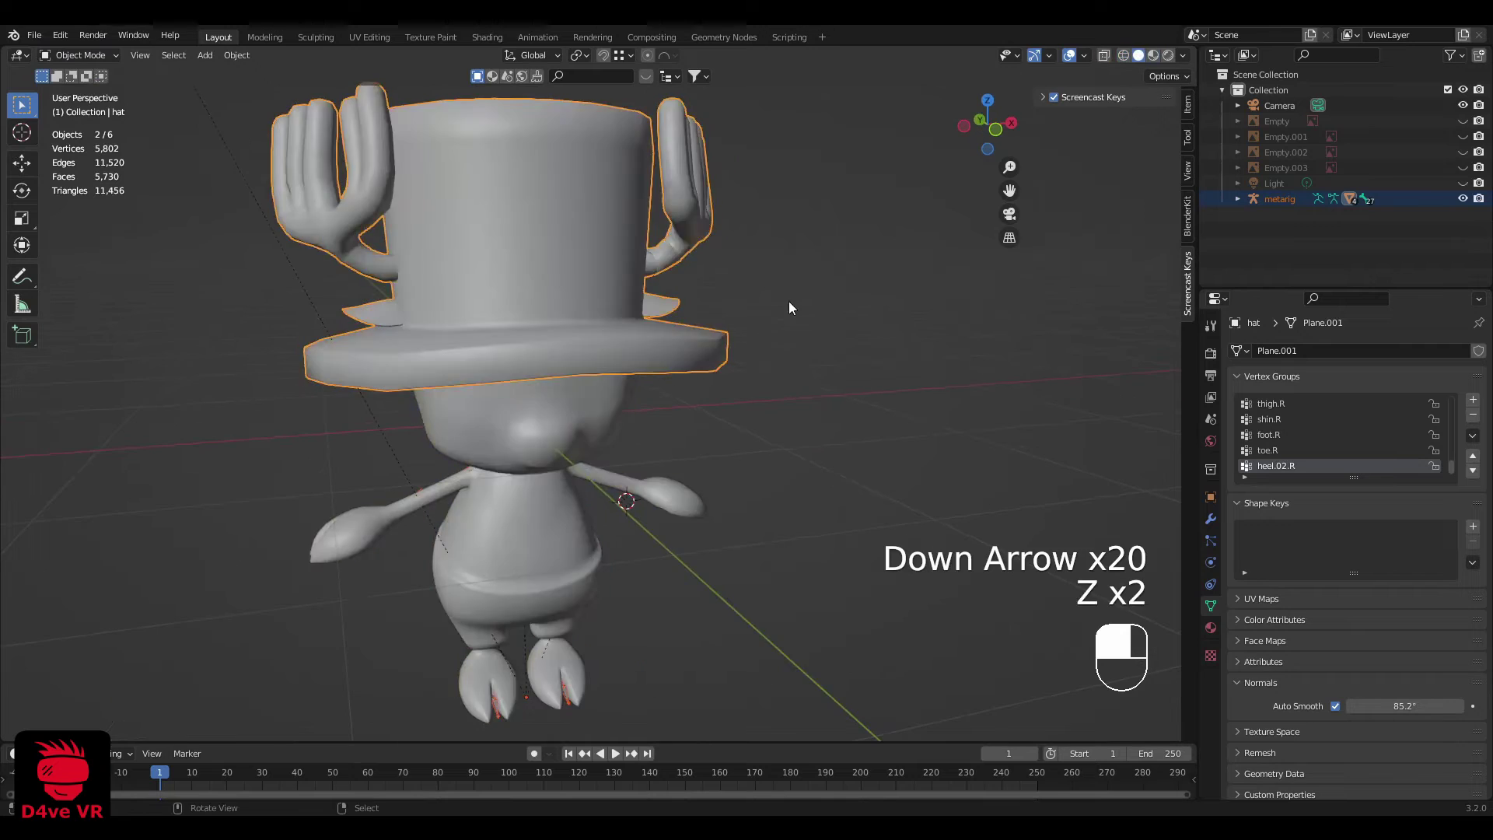
# Step: Select the metarig and enter Pose Mode with Material Preview shading
pyautogui.press('z')
pyautogui.click(694, 417)
pyautogui.moveTo(694, 417)
pyautogui.mouseDown(button='middle')
pyautogui.moveTo(560, 397)
pyautogui.moveTo(607, 373)
pyautogui.mouseUp(button='middle')
pyautogui.press('z')
pyautogui.rightClick(603, 384)
pyautogui.rightClick(605, 383)
pyautogui.press('z')
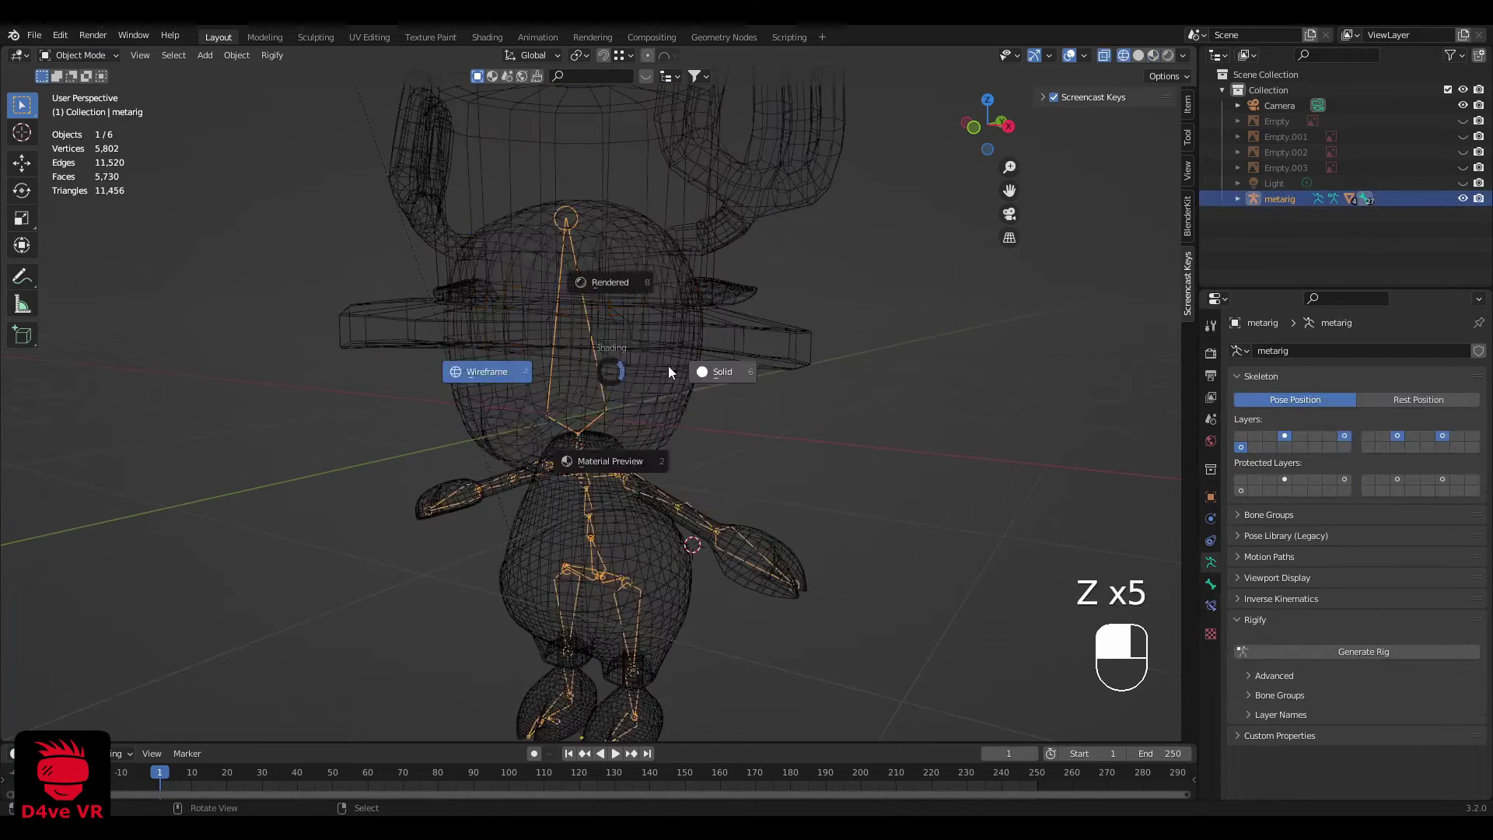
pyautogui.click(614, 459)
pyautogui.click(81, 108)
# Step: Test how the head and hat follow the spine.006 bone by rotating it in right and front views, cancelling each rotation
pyautogui.press('`')
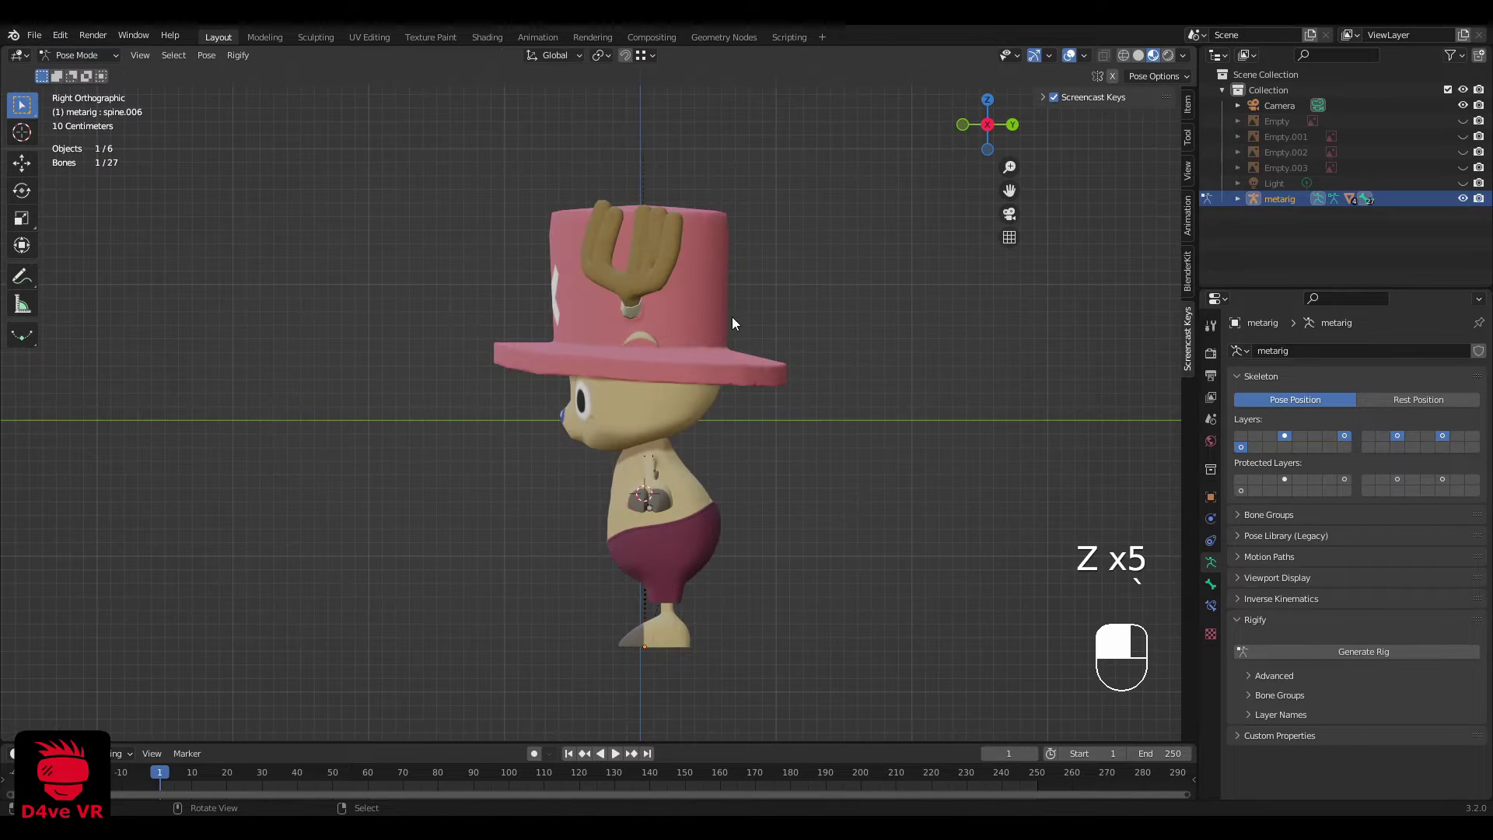
pyautogui.press('r')
pyautogui.rightClick(600, 217)
pyautogui.press('`')
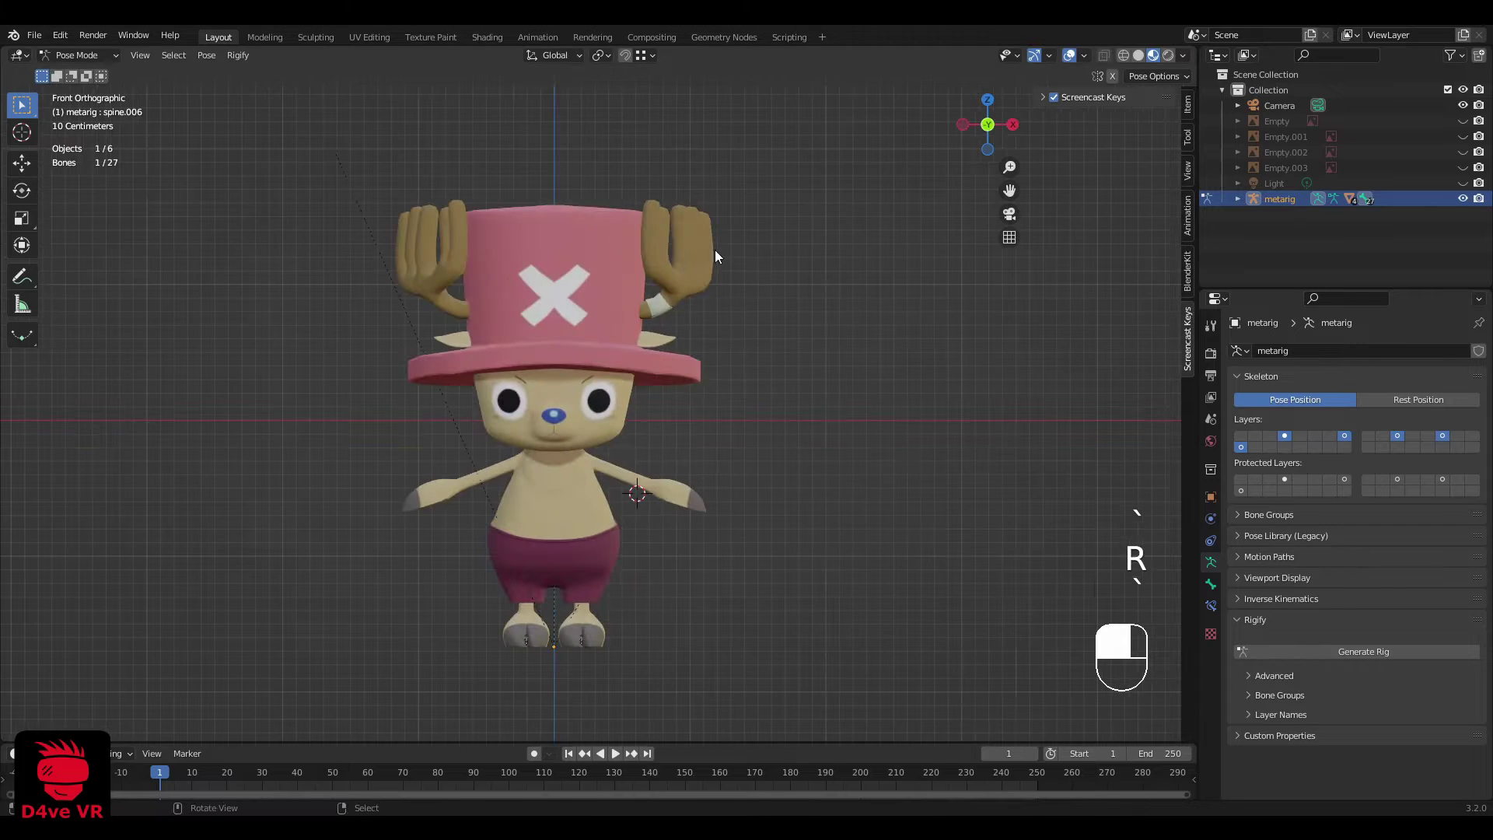
pyautogui.press('r')
pyautogui.rightClick(716, 333)
pyautogui.press('r')
pyautogui.rightClick(713, 289)
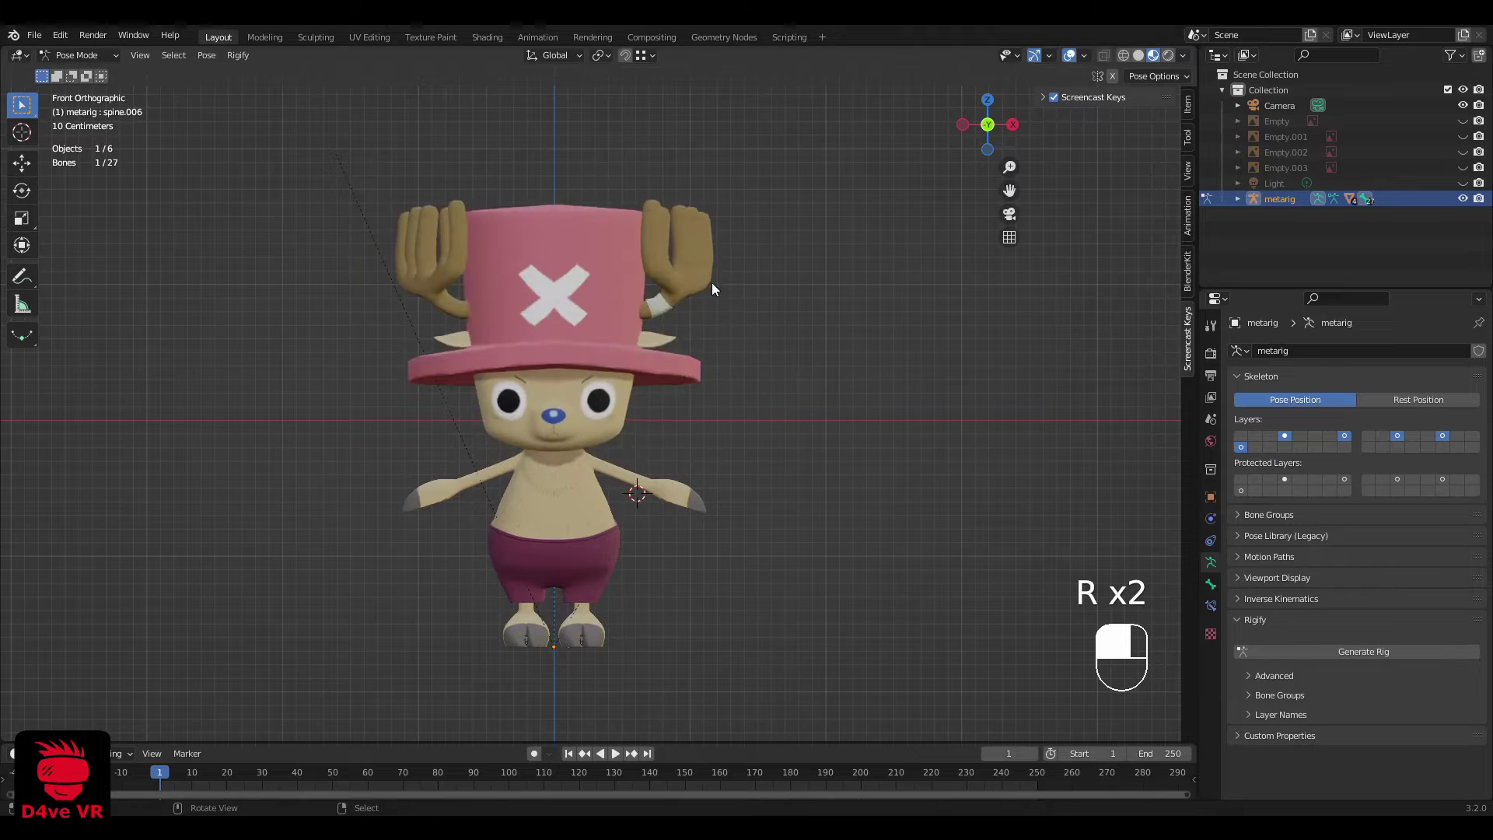
# Step: Test-rotate the spine.006 bone from an angled view, cancel the rotation and deselect the bone
pyautogui.moveTo(712, 284); pyautogui.dragTo(731, 332, button='middle')
pyautogui.press('r')
pyautogui.rightClick(771, 310)
pyautogui.click(801, 404)
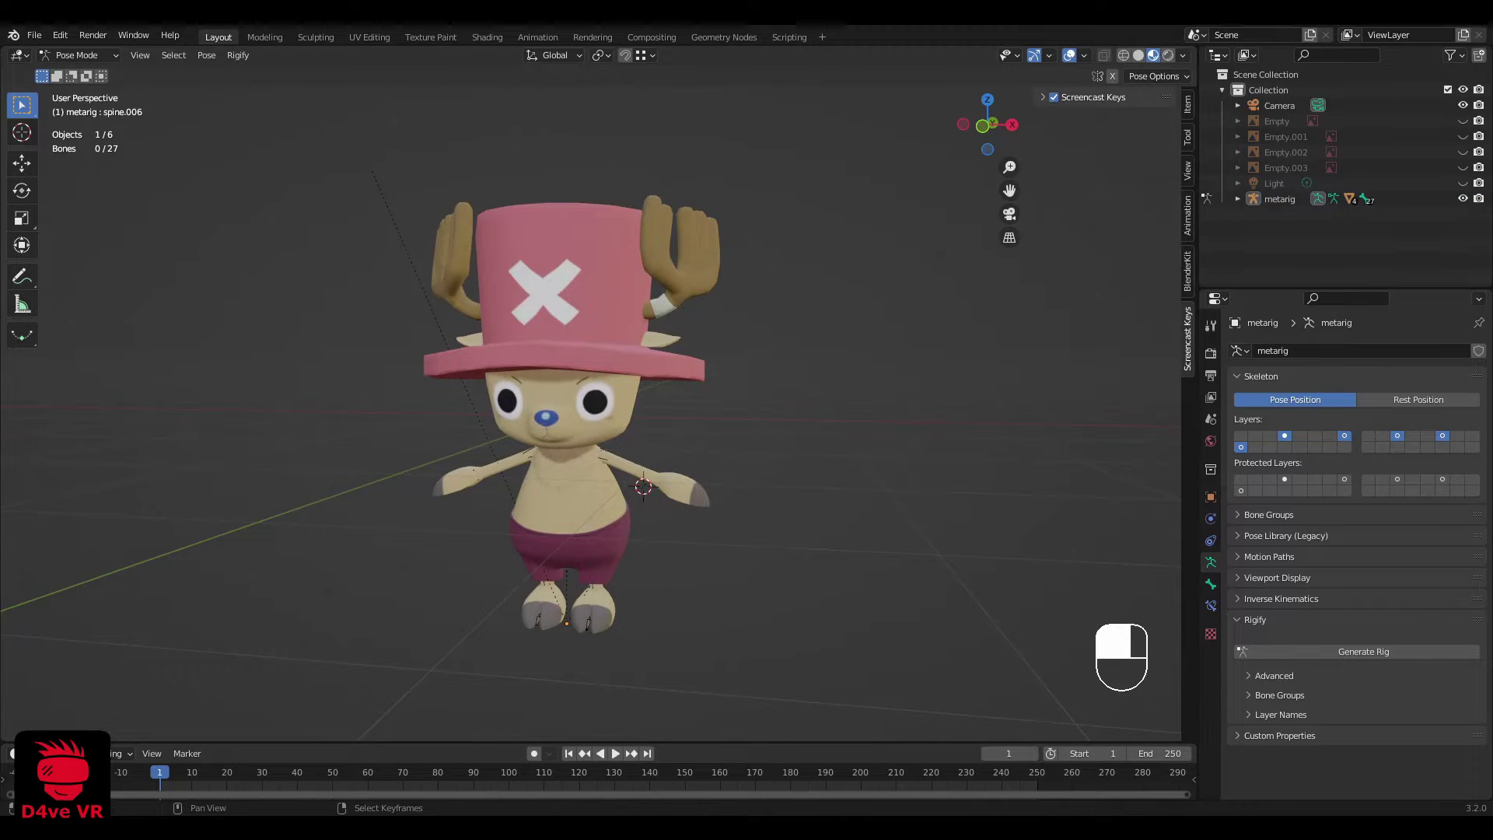
# Step: Display the character in wireframe and test how the body follows the upper_arm.L bone by rotating it
pyautogui.scroll(3, 653, 481)
pyautogui.moveTo(653, 481)
pyautogui.keyDown('shift'); pyautogui.mouseDown(button='middle')
pyautogui.moveTo(642, 436)
pyautogui.moveTo(600, 459)
pyautogui.moveTo(593, 416)
pyautogui.mouseUp(button='middle'); pyautogui.keyUp('shift')
pyautogui.press('z')
pyautogui.click(660, 424)
pyautogui.press('r')
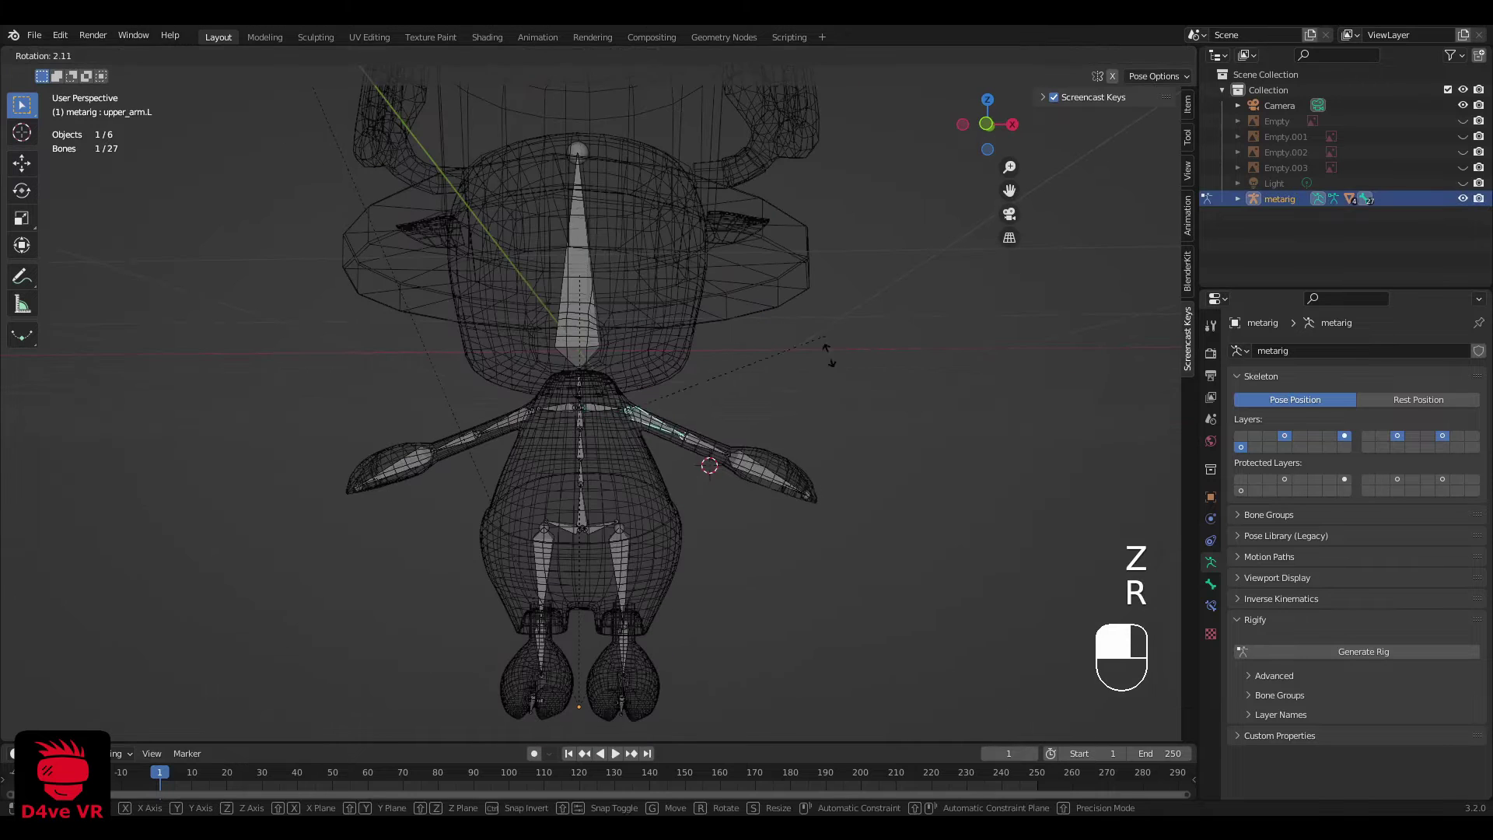
pyautogui.click(828, 352)
pyautogui.press('r')
pyautogui.rightClick(758, 288)
pyautogui.click(666, 420)
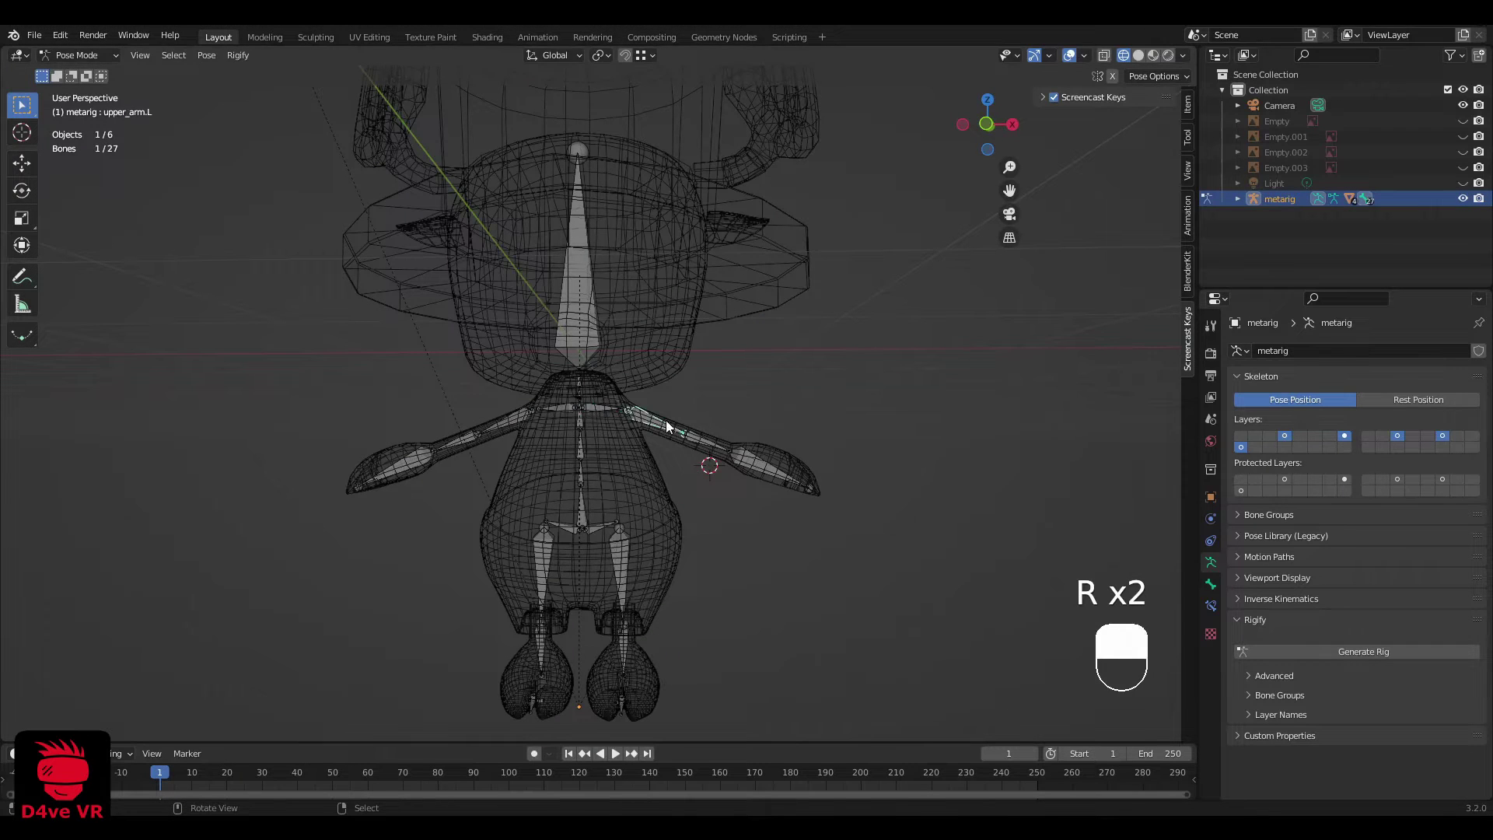
pyautogui.press('r')
pyautogui.rightClick(677, 420)
pyautogui.moveTo(676, 419); pyautogui.dragTo(678, 420, button='middle')
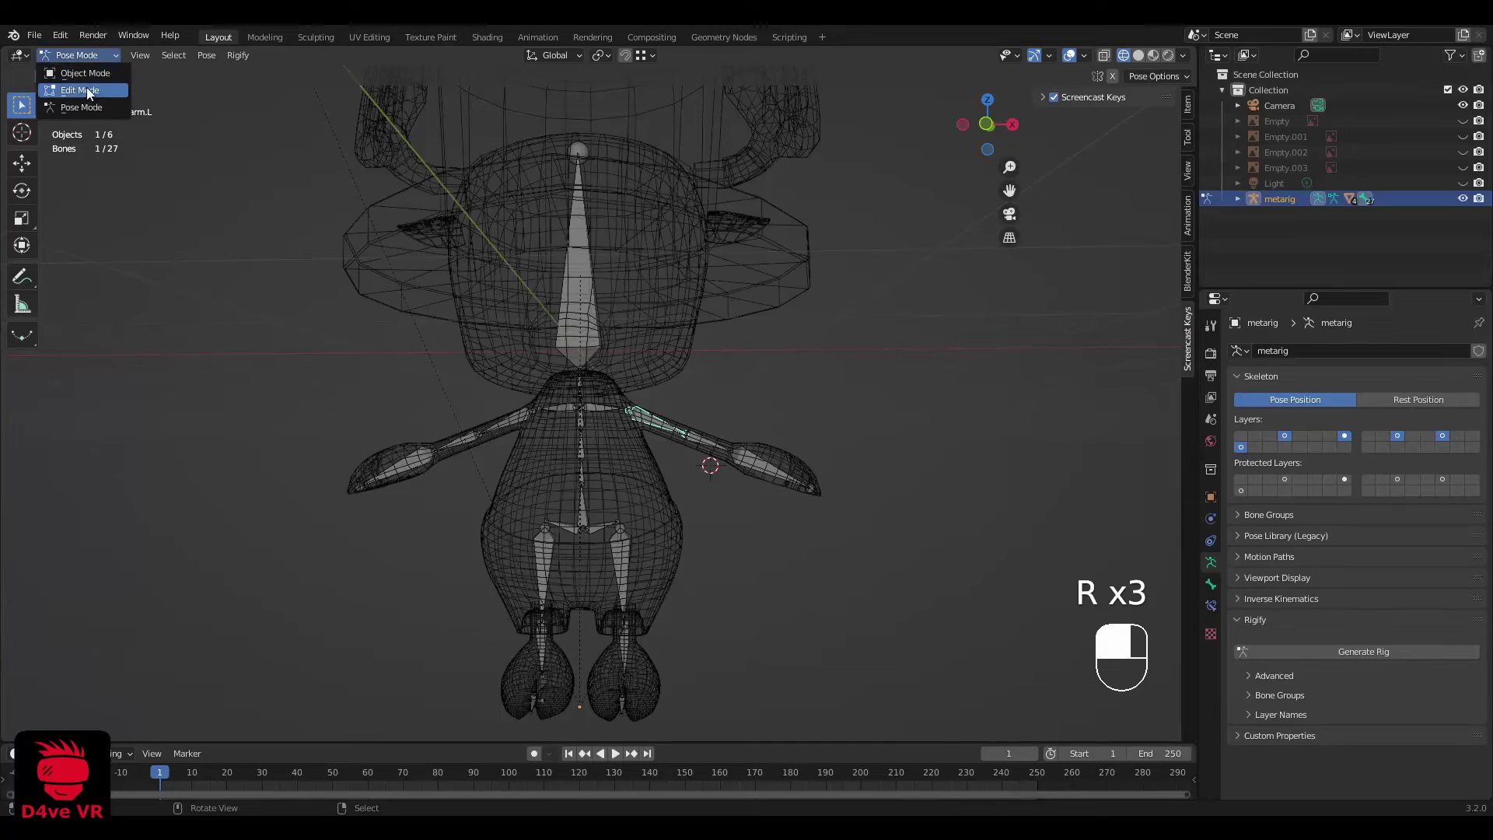
# Step: Return to Object Mode, add the body mesh to the selection, enter Weight Paint mode and display the upper_arm.L weights
pyautogui.click(85, 73)
pyautogui.keyDown('shift'); pyautogui.click(669, 490); pyautogui.keyUp('shift')
pyautogui.click(80, 55)
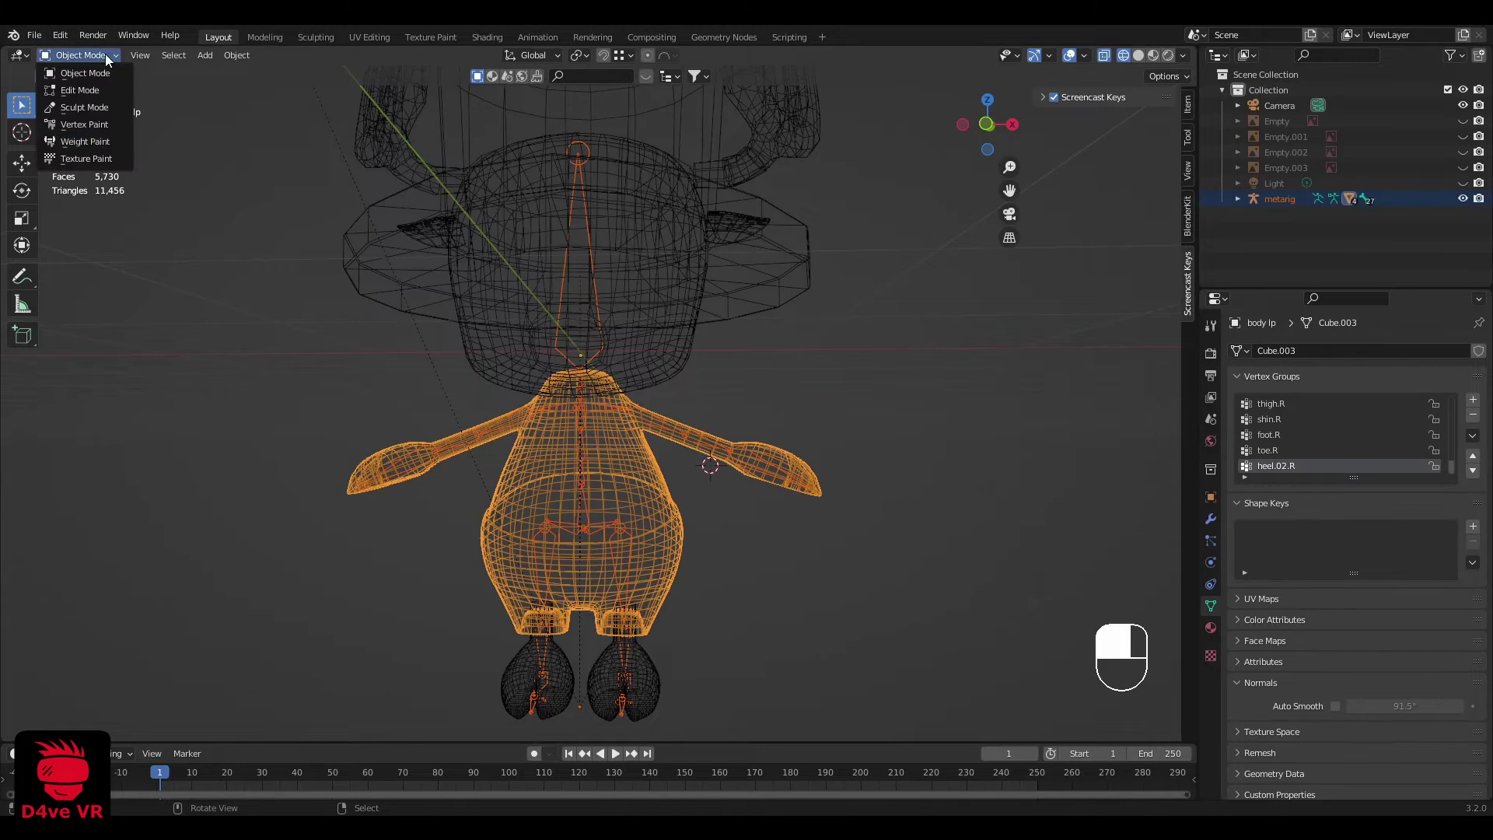
pyautogui.click(104, 148)
pyautogui.scroll(2, 668, 412)
pyautogui.rightClick(676, 420)
pyautogui.scroll(3, 727, 466)
pyautogui.moveTo(760, 499); pyautogui.dragTo(619, 480, button='middle')
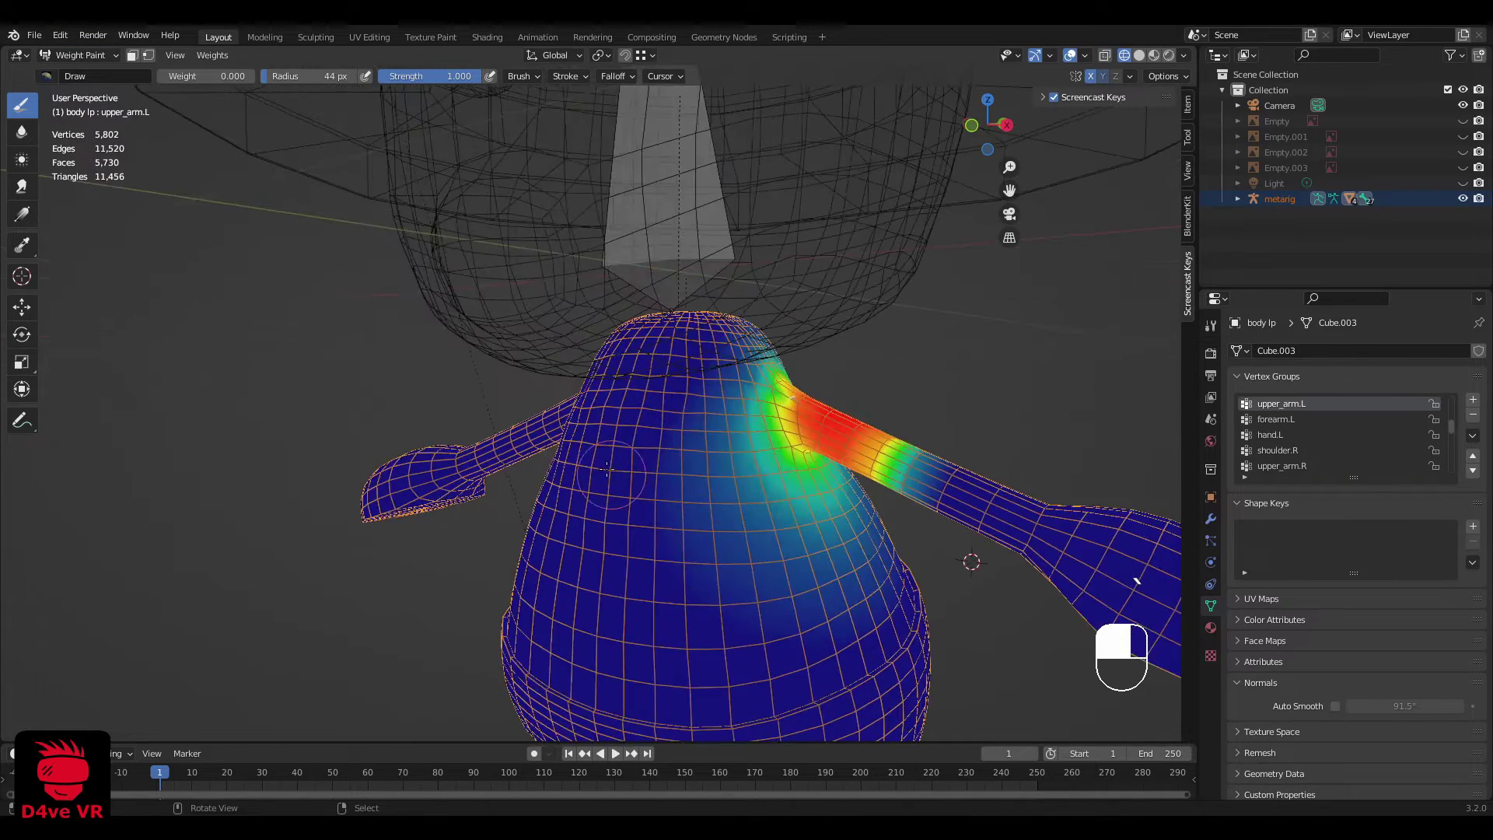
pyautogui.keyDown('shift'); pyautogui.moveTo(716, 480); pyautogui.dragTo(620, 403, button='middle'); pyautogui.keyUp('shift')
pyautogui.scroll(4, 620, 403)
pyautogui.moveTo(840, 377); pyautogui.dragTo(772, 366, button='middle')
pyautogui.moveTo(902, 350); pyautogui.dragTo(822, 311, button='middle')
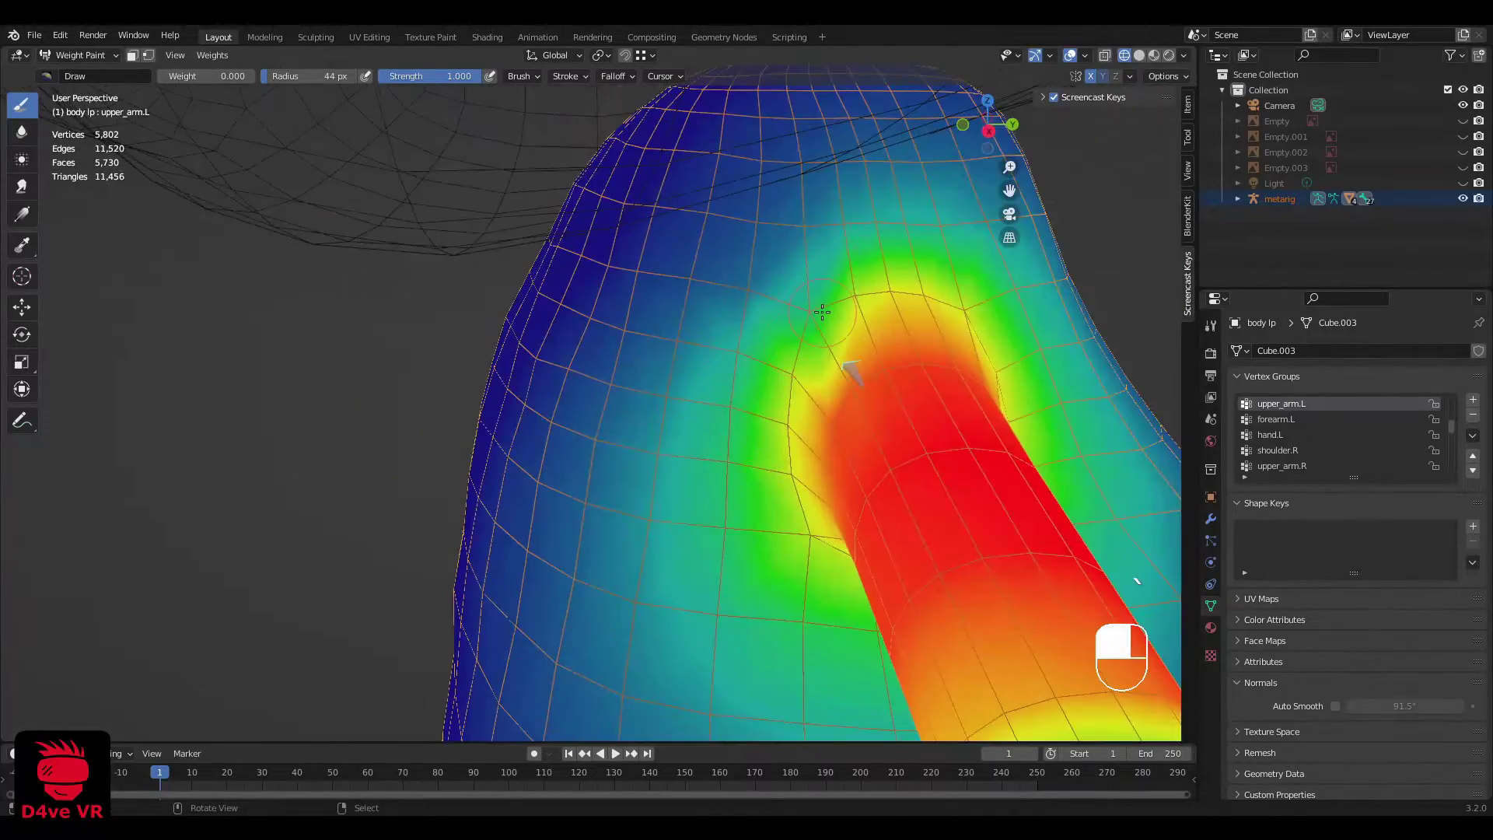
# Step: Paint zero weight for upper_arm.L over the chest in front of and just below the left shoulder
pyautogui.moveTo(694, 278); pyautogui.dragTo(632, 537)
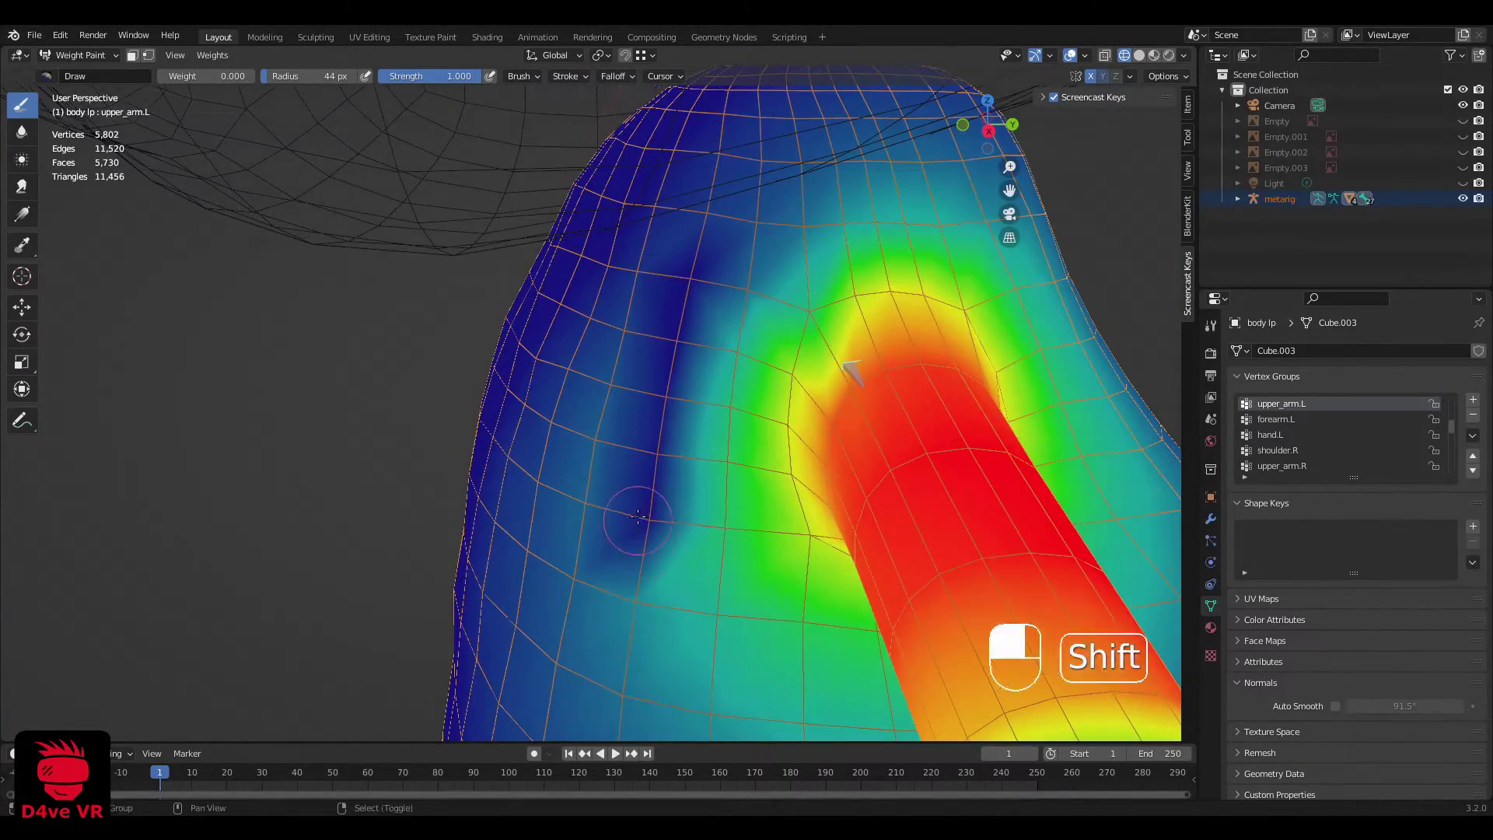
pyautogui.moveTo(631, 536)
pyautogui.keyDown('shift'); pyautogui.mouseDown(button='middle')
pyautogui.moveTo(780, 433)
pyautogui.moveTo(795, 404)
pyautogui.mouseUp(button='middle'); pyautogui.keyUp('shift')
pyautogui.moveTo(645, 509); pyautogui.dragTo(818, 511)
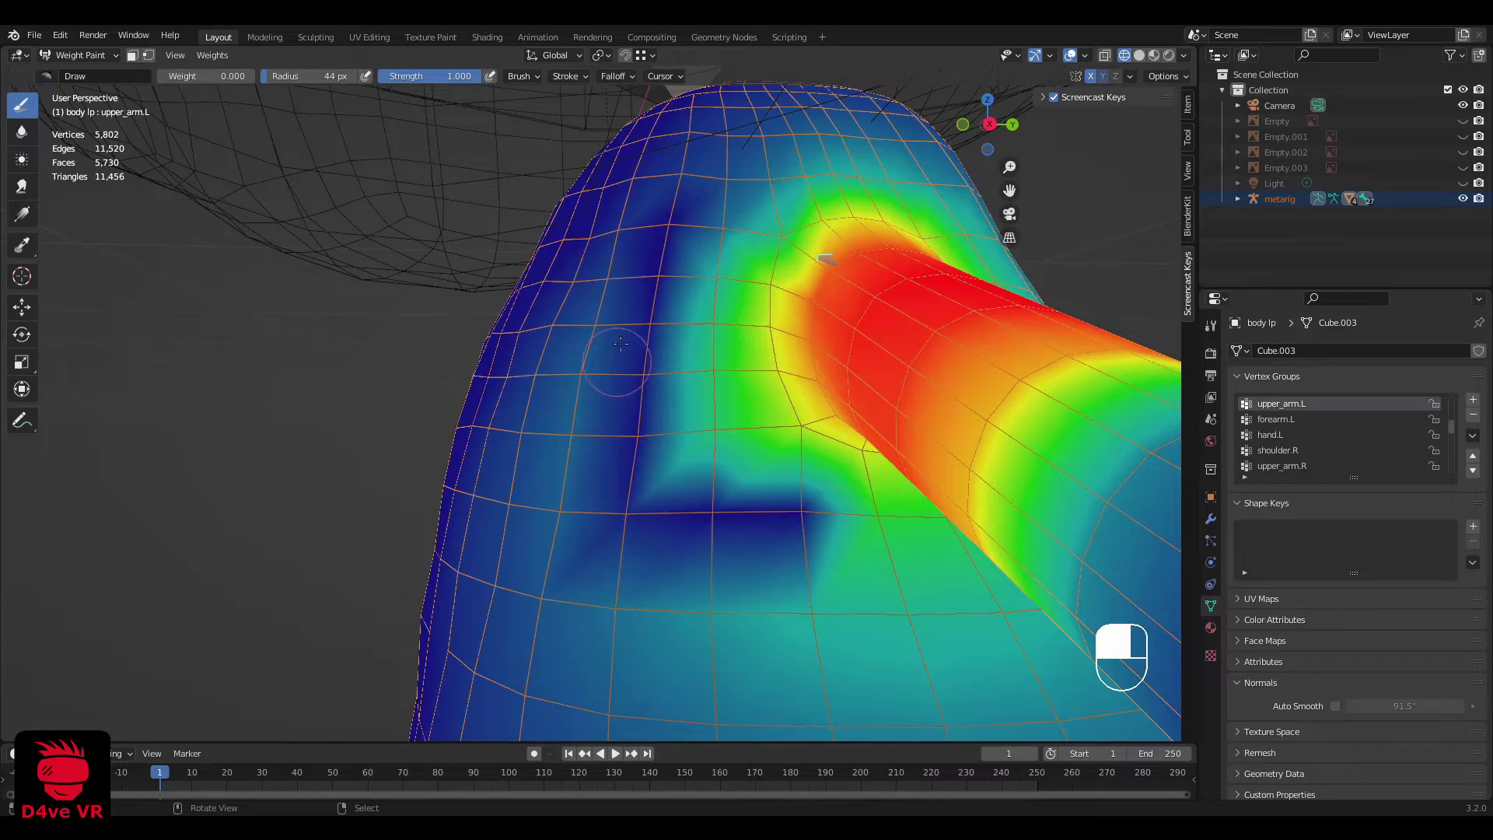
pyautogui.moveTo(778, 276); pyautogui.dragTo(752, 395, button='middle')
pyautogui.moveTo(709, 343); pyautogui.dragTo(709, 357, button='middle')
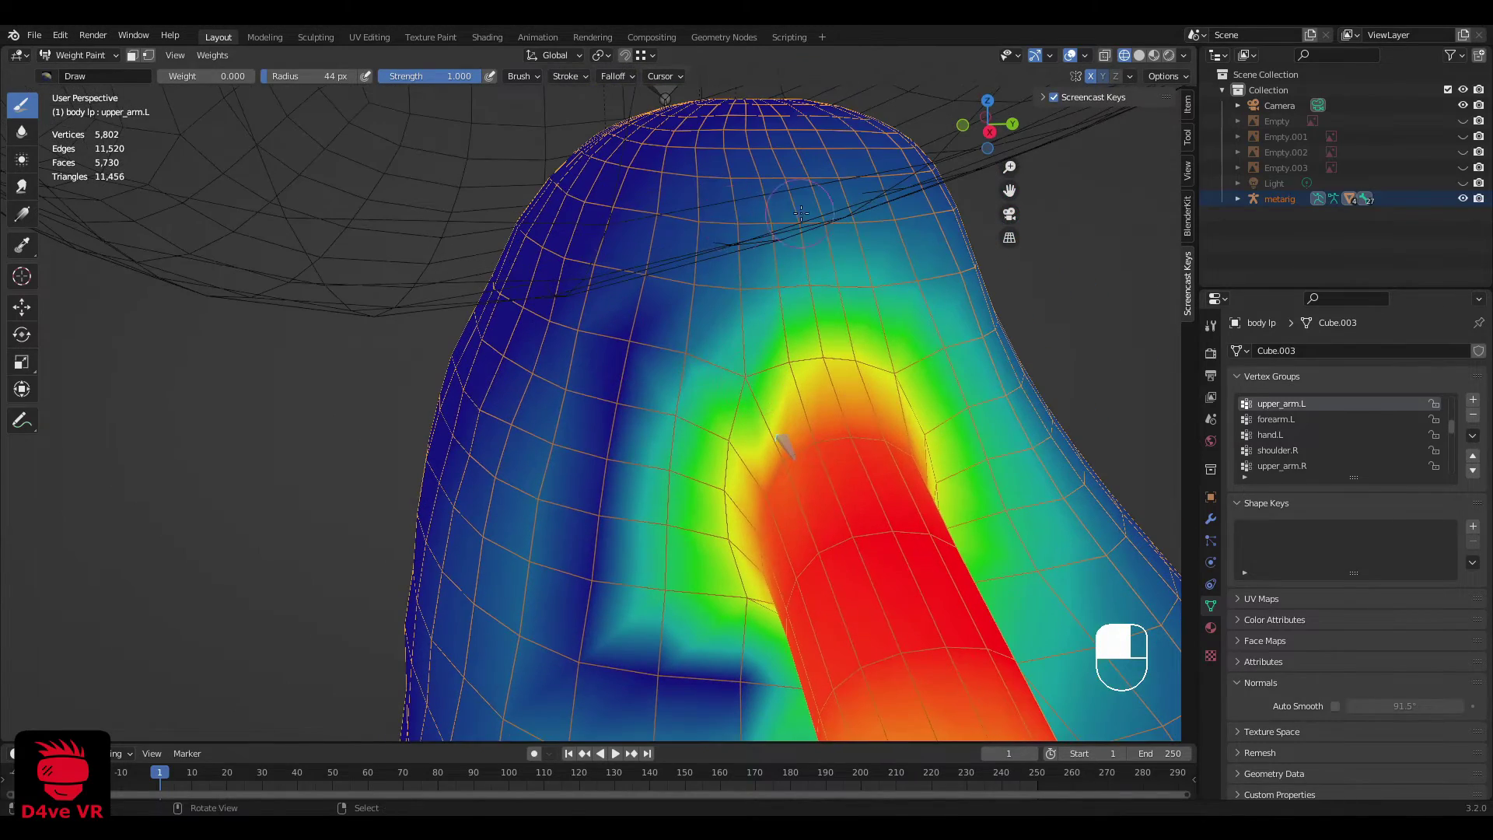
pyautogui.moveTo(619, 225)
pyautogui.mouseDown()
pyautogui.moveTo(934, 221)
pyautogui.moveTo(549, 537)
pyautogui.mouseUp()
pyautogui.scroll(-3, 560, 420)
pyautogui.moveTo(498, 451)
pyautogui.mouseDown(button='middle')
pyautogui.moveTo(571, 416)
pyautogui.moveTo(513, 334)
pyautogui.mouseUp(button='middle')
pyautogui.moveTo(478, 575); pyautogui.dragTo(470, 390)
pyautogui.moveTo(461, 498); pyautogui.dragTo(676, 553, button='middle')
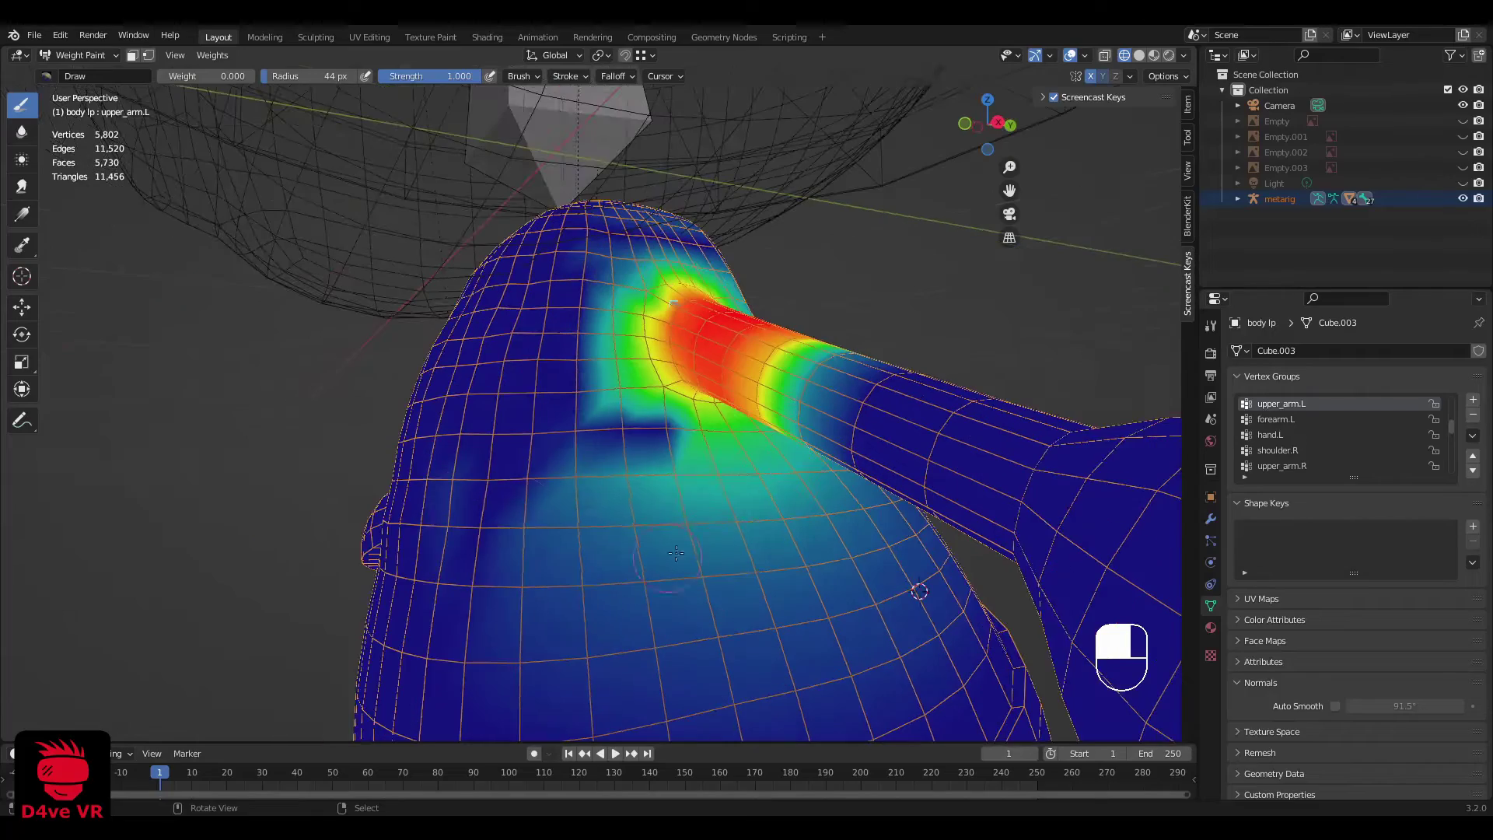
# Step: Remove the upper_arm.L weight from the side of the torso beneath the left armpit
pyautogui.keyDown('shift'); pyautogui.moveTo(491, 558); pyautogui.dragTo(468, 515, button='middle'); pyautogui.keyUp('shift')
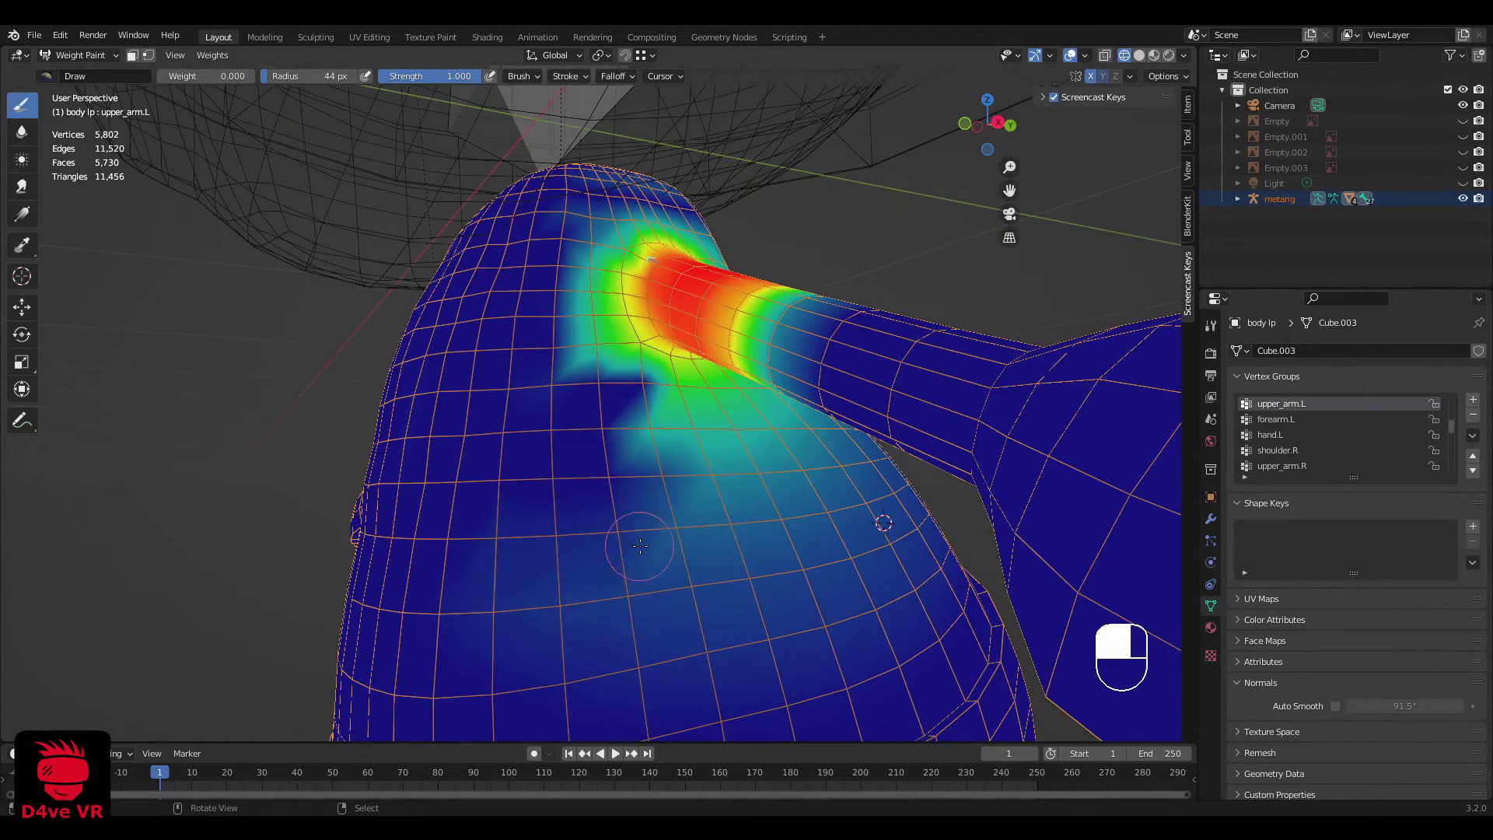
pyautogui.moveTo(530, 569)
pyautogui.mouseDown(button='middle')
pyautogui.moveTo(482, 505)
pyautogui.moveTo(580, 409)
pyautogui.moveTo(627, 430)
pyautogui.moveTo(605, 460)
pyautogui.moveTo(653, 482)
pyautogui.mouseUp(button='middle')
pyautogui.moveTo(653, 482); pyautogui.dragTo(933, 482)
pyautogui.moveTo(485, 487); pyautogui.dragTo(830, 560)
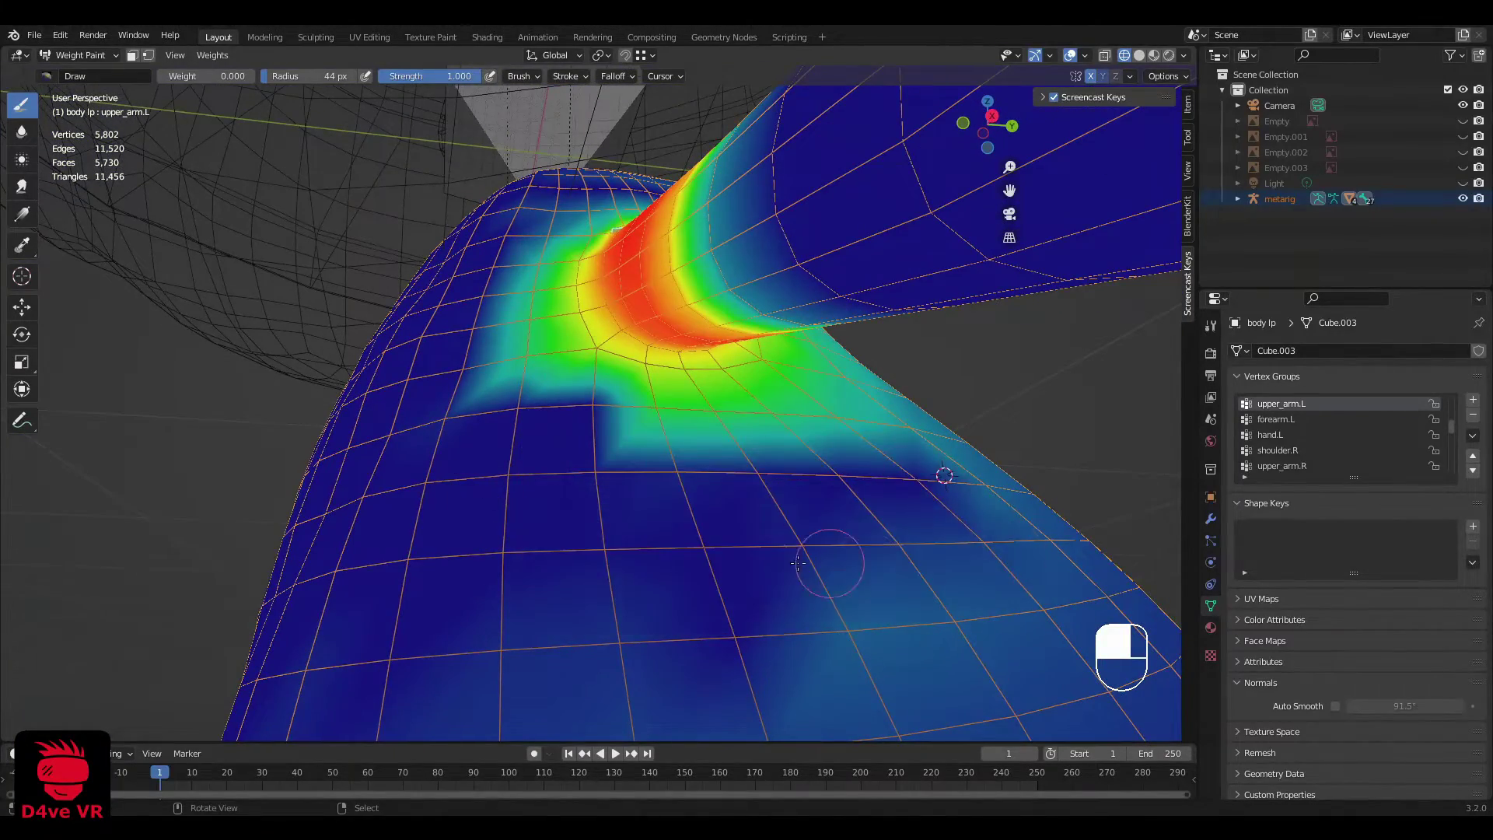
pyautogui.moveTo(830, 560); pyautogui.dragTo(943, 560, button='middle')
pyautogui.moveTo(997, 544); pyautogui.dragTo(777, 599)
pyautogui.moveTo(778, 598)
pyautogui.mouseDown(button='middle')
pyautogui.moveTo(847, 567)
pyautogui.moveTo(886, 521)
pyautogui.mouseUp(button='middle')
pyautogui.moveTo(637, 572); pyautogui.dragTo(486, 529)
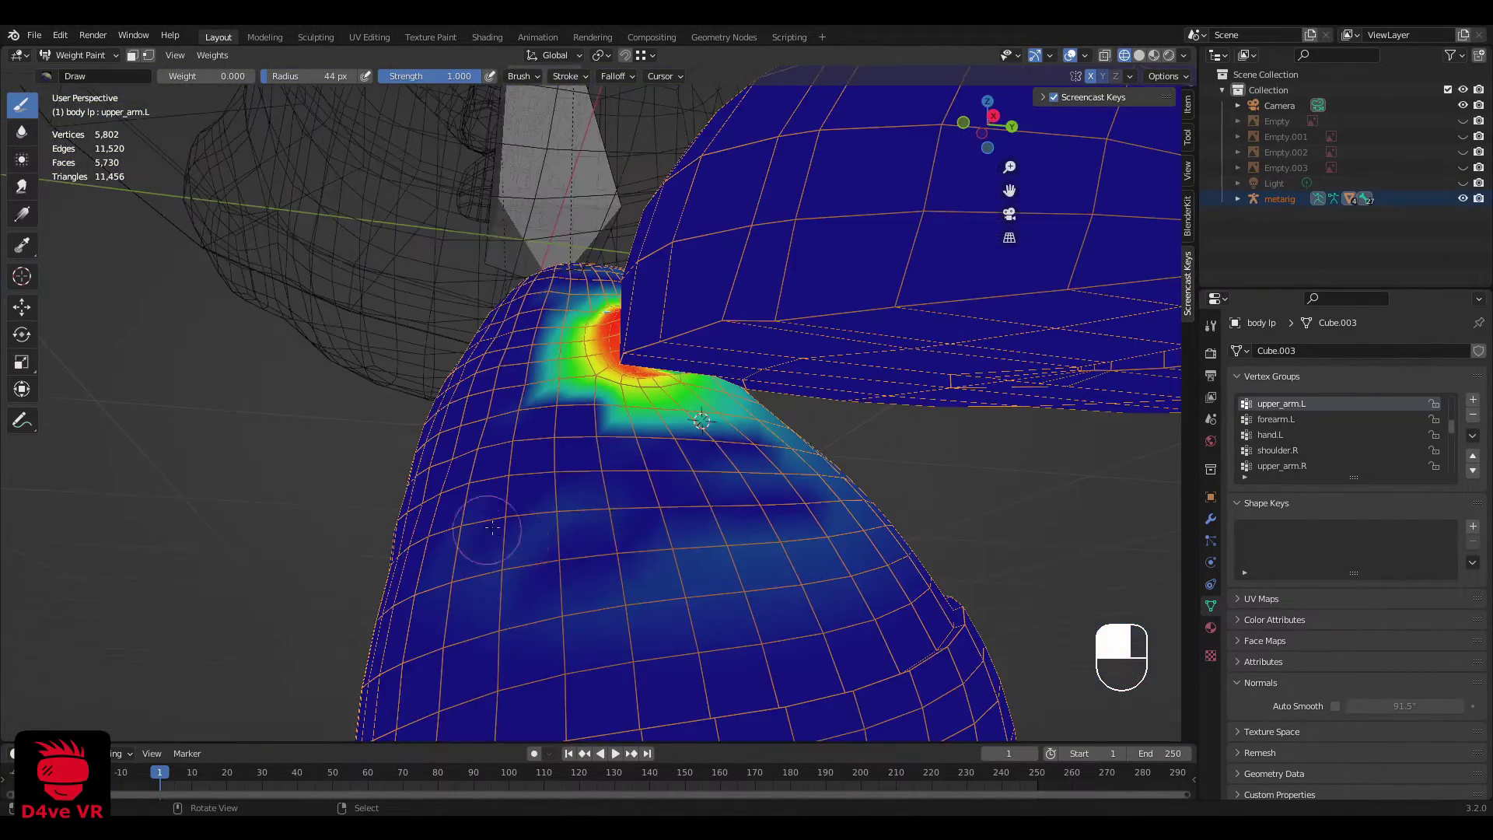
# Step: Enlarge the brush radius to 89 px and clear the faint upper_arm.L weight around the torso's side and back
pyautogui.moveTo(485, 530); pyautogui.dragTo(544, 575, button='middle')
pyautogui.press('f')
pyautogui.click(649, 600)
pyautogui.moveTo(436, 534); pyautogui.dragTo(619, 560)
pyautogui.moveTo(620, 558); pyautogui.dragTo(840, 532, button='middle')
pyautogui.moveTo(1007, 469); pyautogui.dragTo(925, 365)
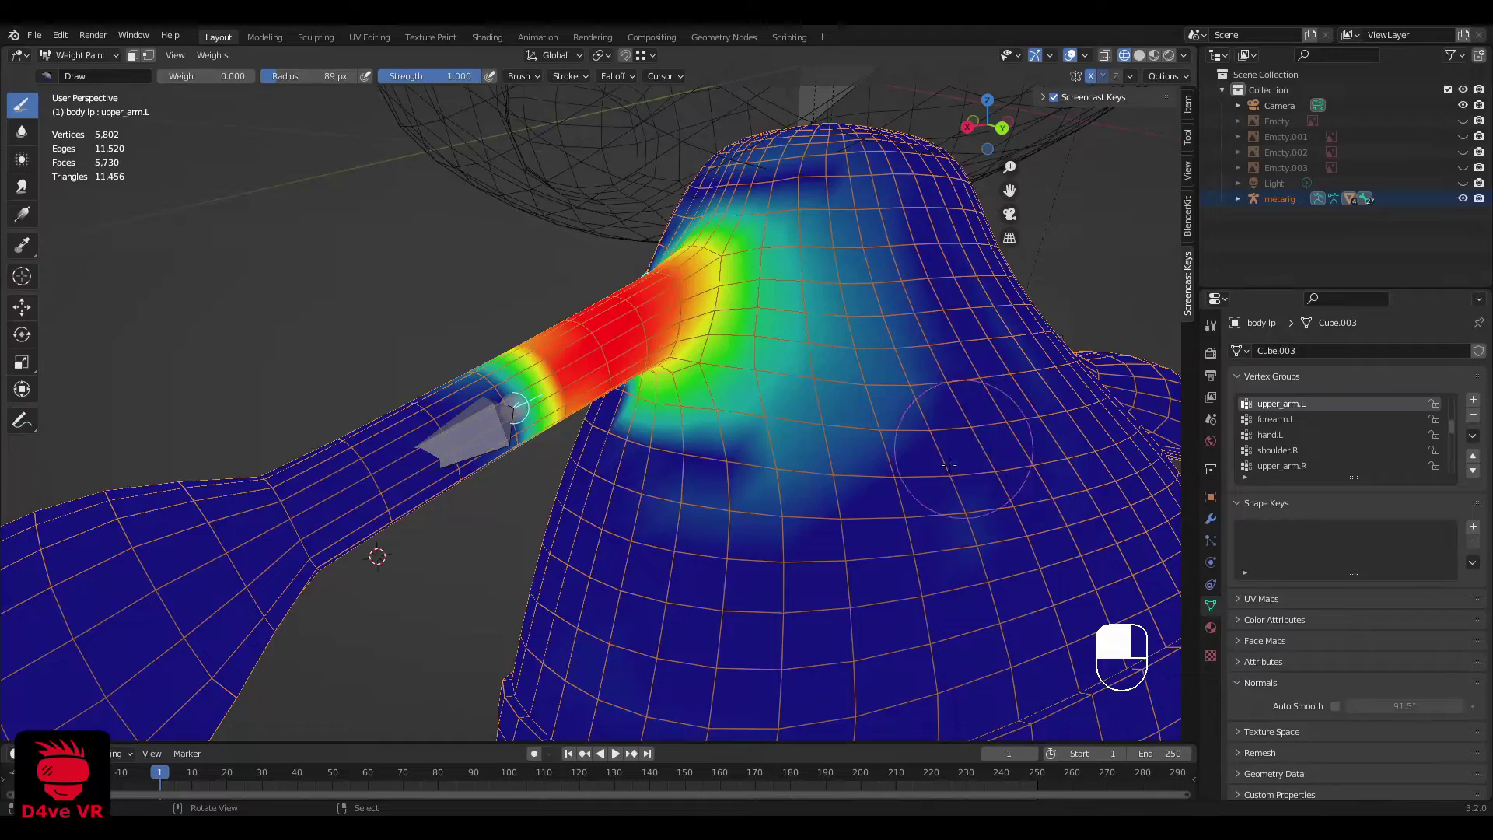
# Step: Set the brush radius to 61 px and erase the upper_arm.L weight on the back below the arm
pyautogui.press('f')
pyautogui.click(879, 482)
pyautogui.scroll(2, 860, 487)
pyautogui.keyDown('shift'); pyautogui.moveTo(840, 413); pyautogui.dragTo(762, 423, button='middle'); pyautogui.keyUp('shift')
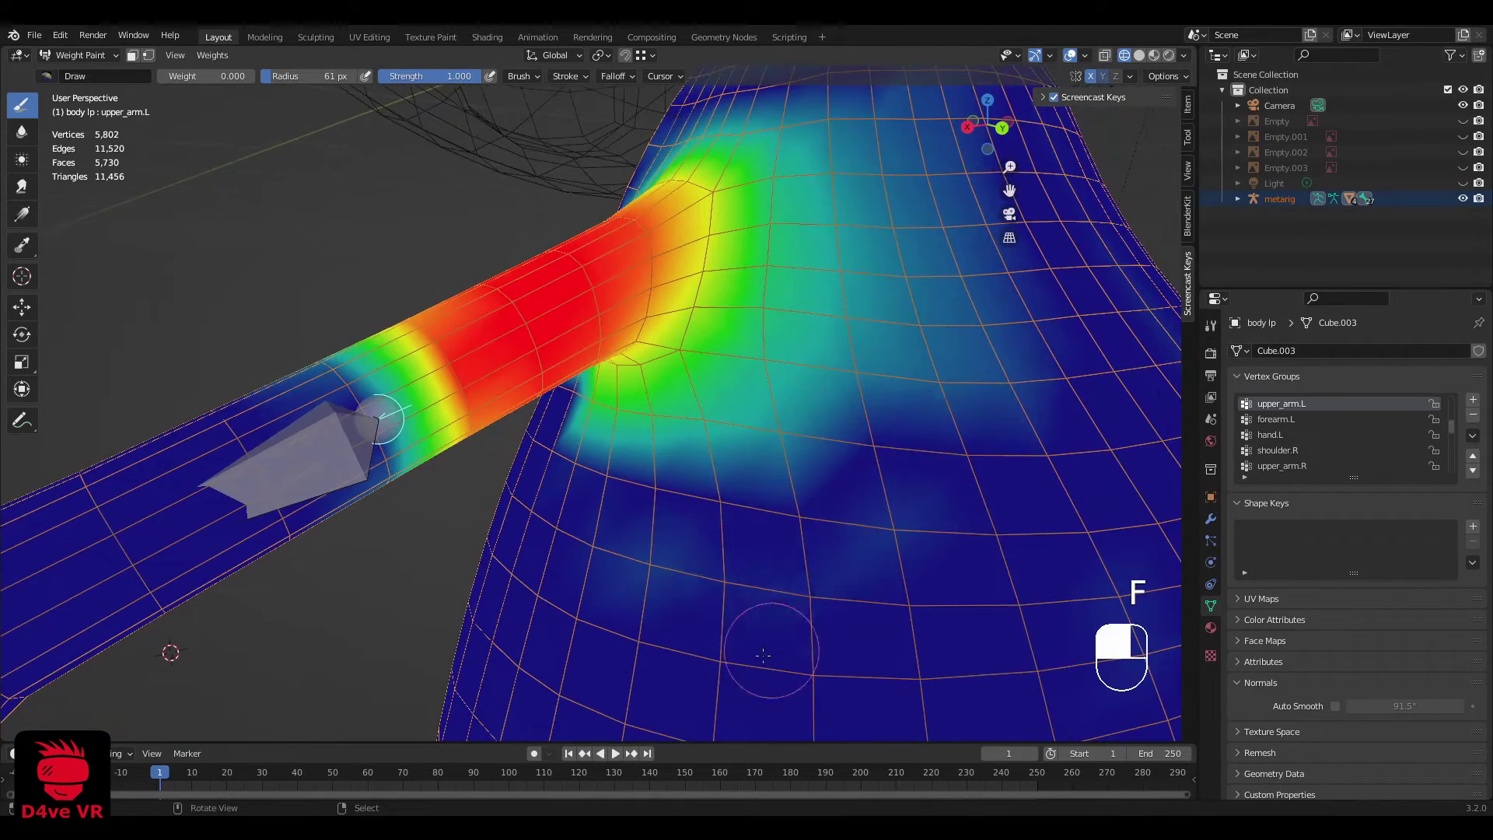
pyautogui.keyDown('shift'); pyautogui.moveTo(785, 536); pyautogui.dragTo(723, 615, button='middle'); pyautogui.keyUp('shift')
pyautogui.scroll(-2, 777, 603)
pyautogui.moveTo(866, 590); pyautogui.dragTo(898, 600, button='middle')
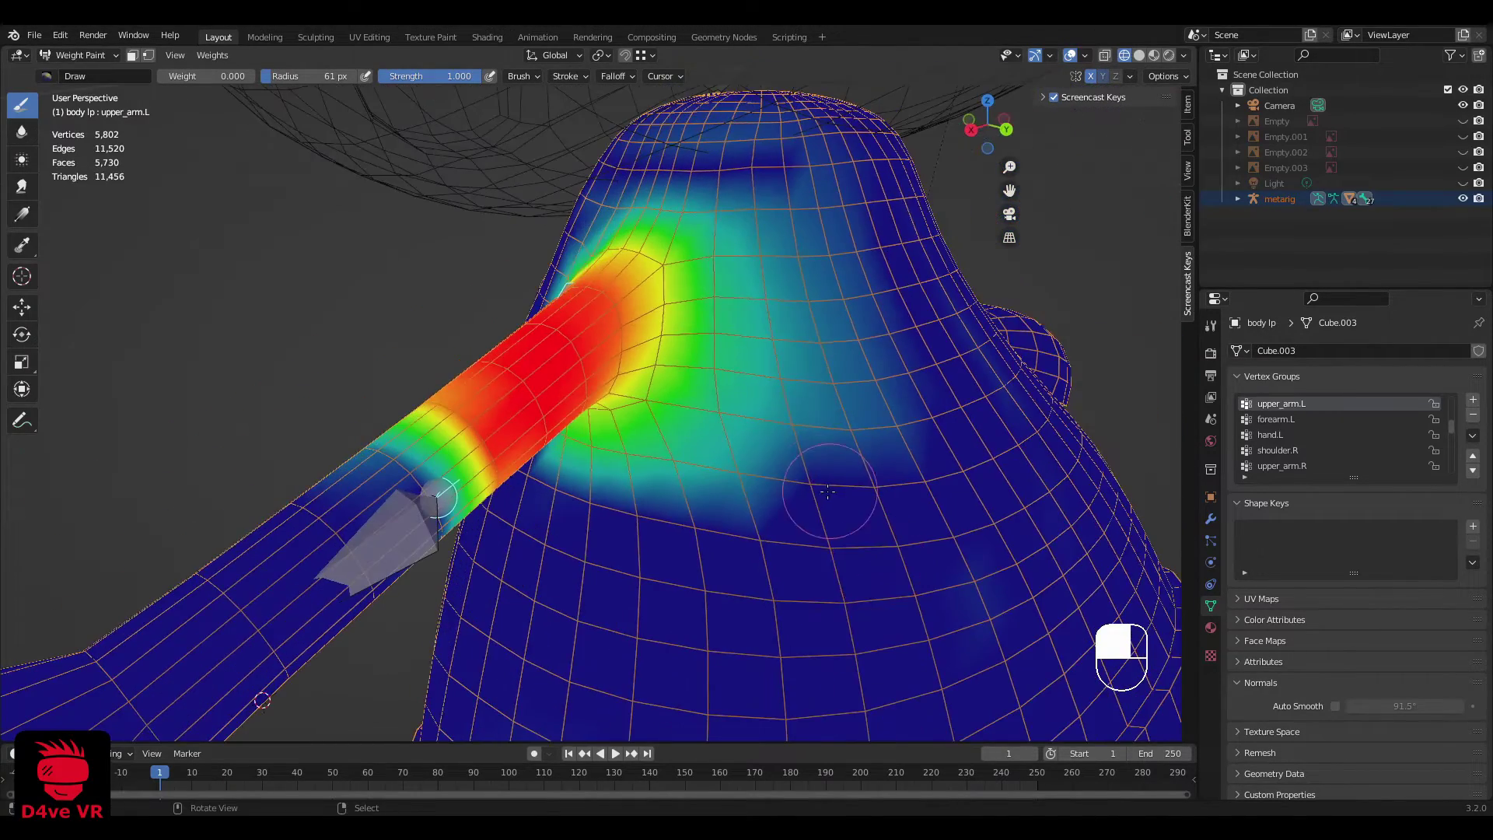
# Step: Erase the upper_arm.L weight from the upper back and neck, enlarging the brush radius to 95 px for the remaining traces
pyautogui.moveTo(784, 435); pyautogui.dragTo(776, 194)
pyautogui.keyDown('shift'); pyautogui.moveTo(871, 406); pyautogui.dragTo(867, 471, button='middle'); pyautogui.keyUp('shift')
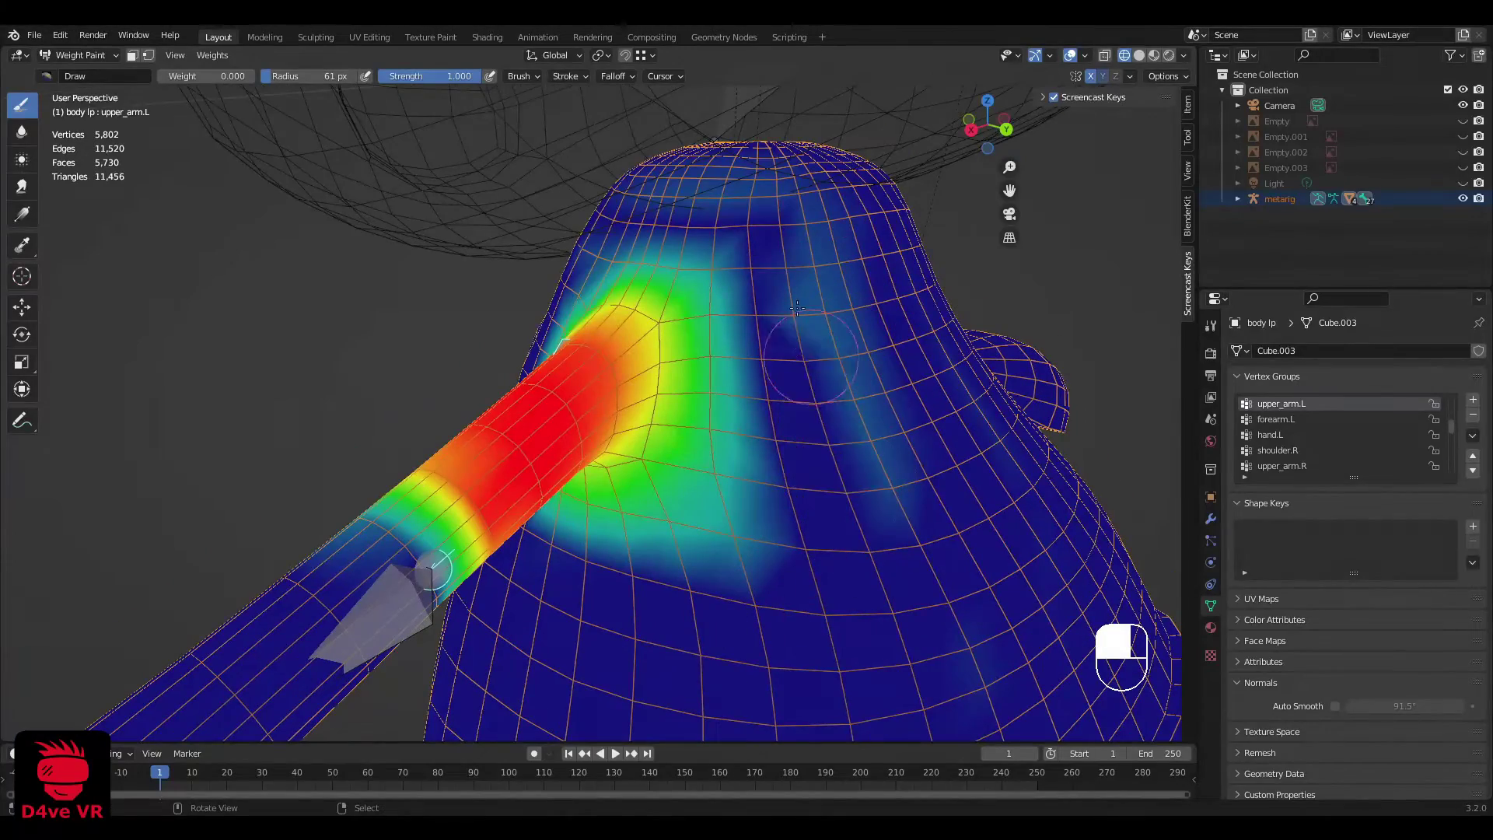
pyautogui.moveTo(797, 308)
pyautogui.mouseDown()
pyautogui.moveTo(865, 389)
pyautogui.moveTo(902, 528)
pyautogui.mouseUp()
pyautogui.moveTo(907, 544); pyautogui.dragTo(869, 569, button='middle')
pyautogui.moveTo(831, 207); pyautogui.dragTo(672, 175)
pyautogui.moveTo(673, 175); pyautogui.dragTo(776, 177, button='middle')
pyautogui.moveTo(467, 209); pyautogui.dragTo(526, 226, button='middle')
pyautogui.moveTo(766, 583)
pyautogui.mouseDown(button='middle')
pyautogui.moveTo(786, 467)
pyautogui.moveTo(808, 470)
pyautogui.mouseUp(button='middle')
pyautogui.moveTo(513, 529); pyautogui.dragTo(716, 428, button='middle')
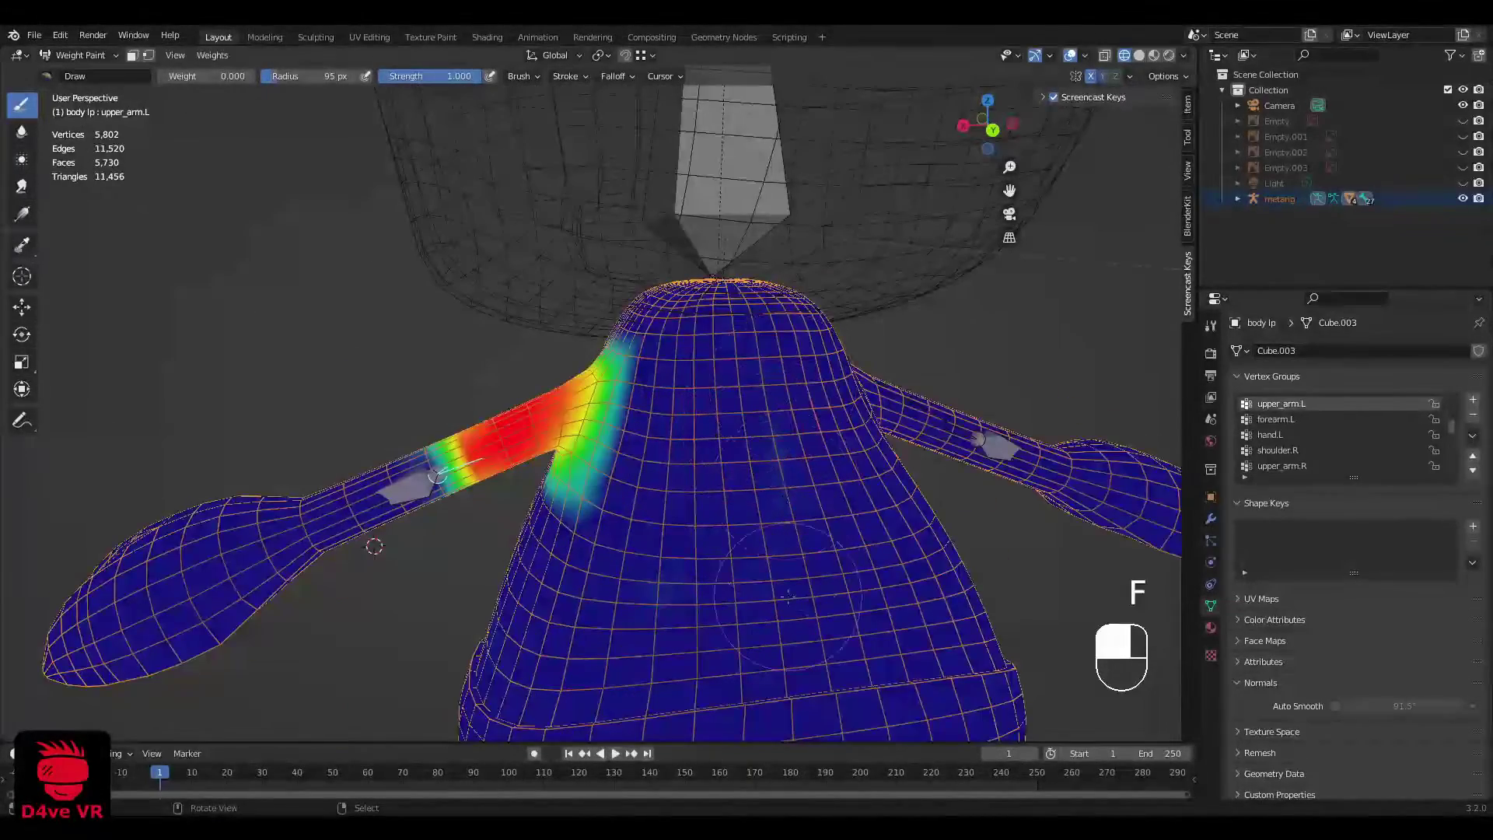
pyautogui.moveTo(787, 596); pyautogui.dragTo(417, 352, button='middle')
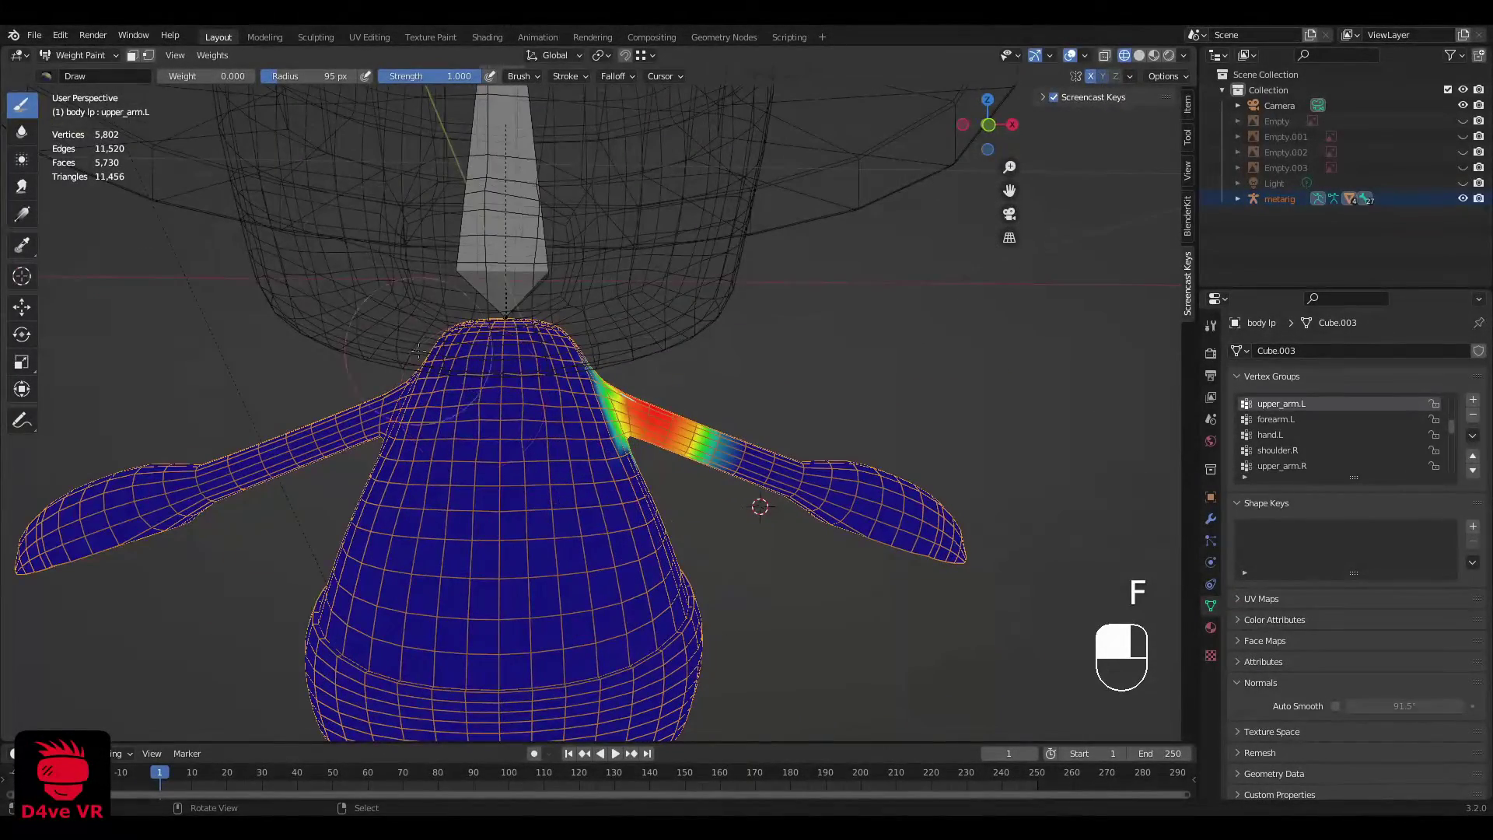
# Step: Return to Object Mode, select the metarig and enter Pose Mode in front view
pyautogui.click(80, 54)
pyautogui.click(78, 72)
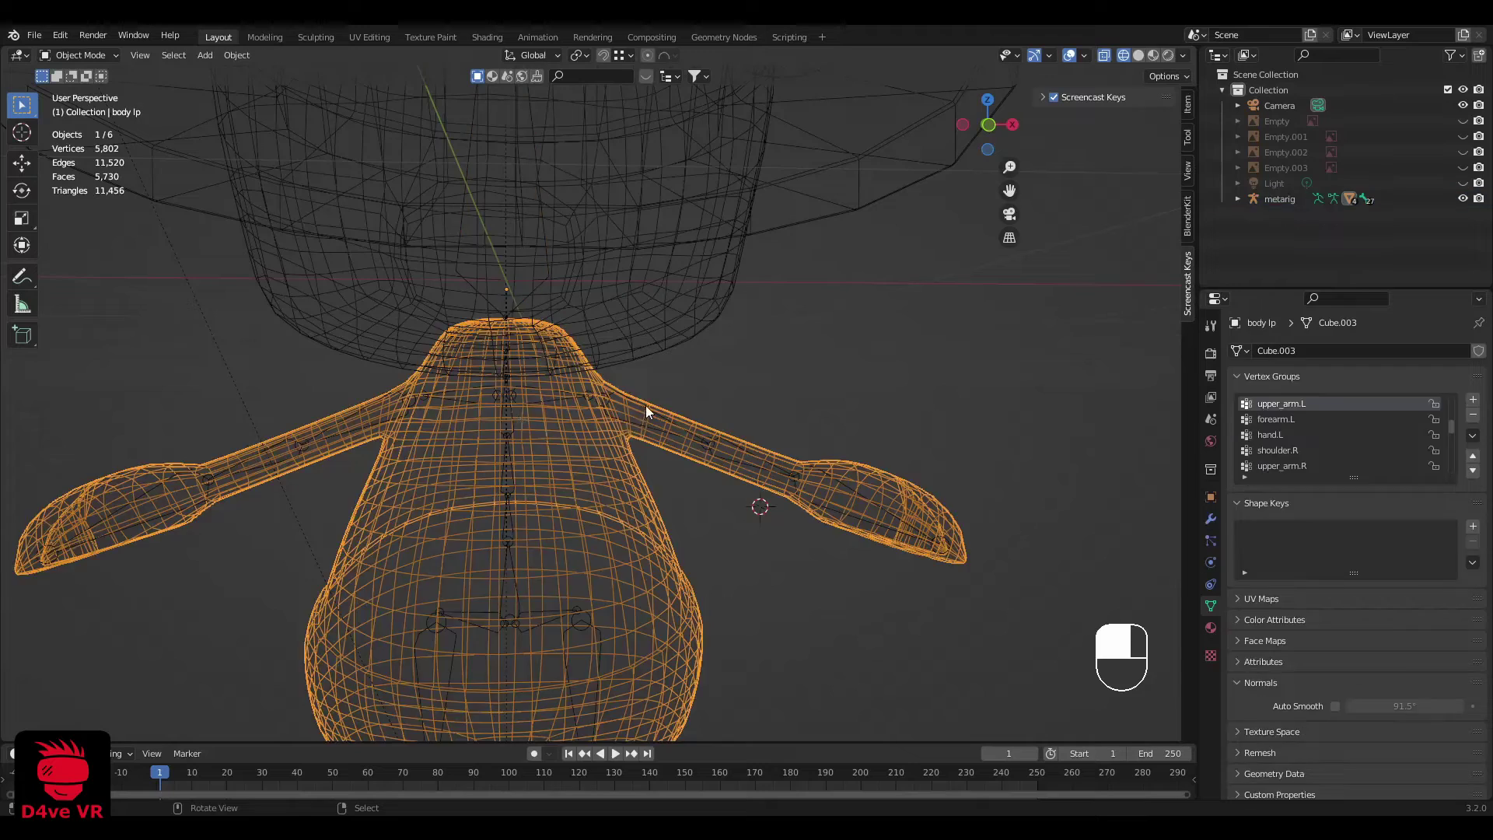
pyautogui.click(645, 405)
pyautogui.click(63, 56)
pyautogui.click(62, 102)
pyautogui.press('KP_1')
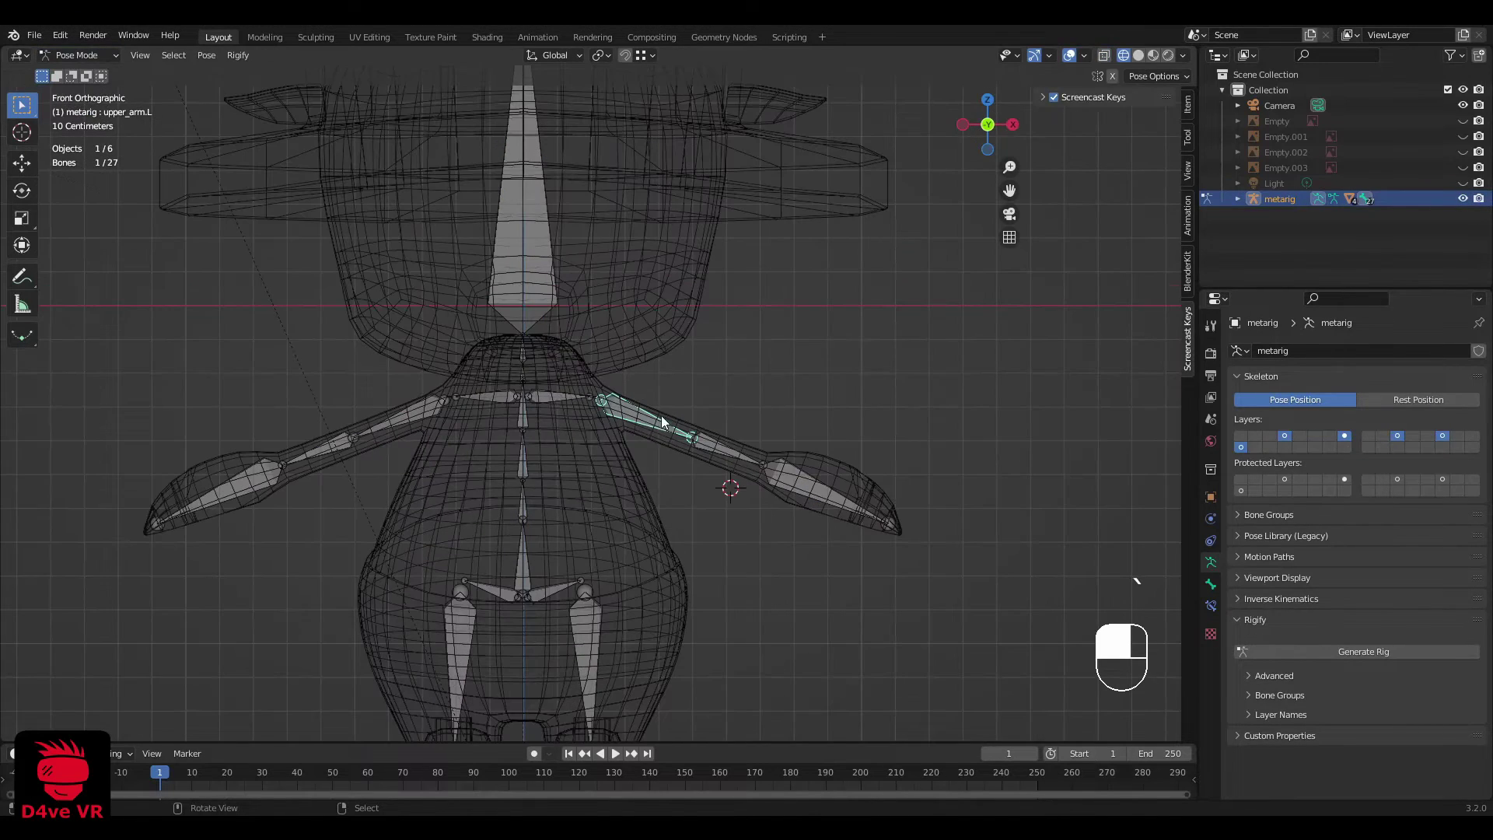
# Step: Test the upper_arm.L rotation in front view with wireframe and Material Preview shading, reverting each rotation
pyautogui.press('r')
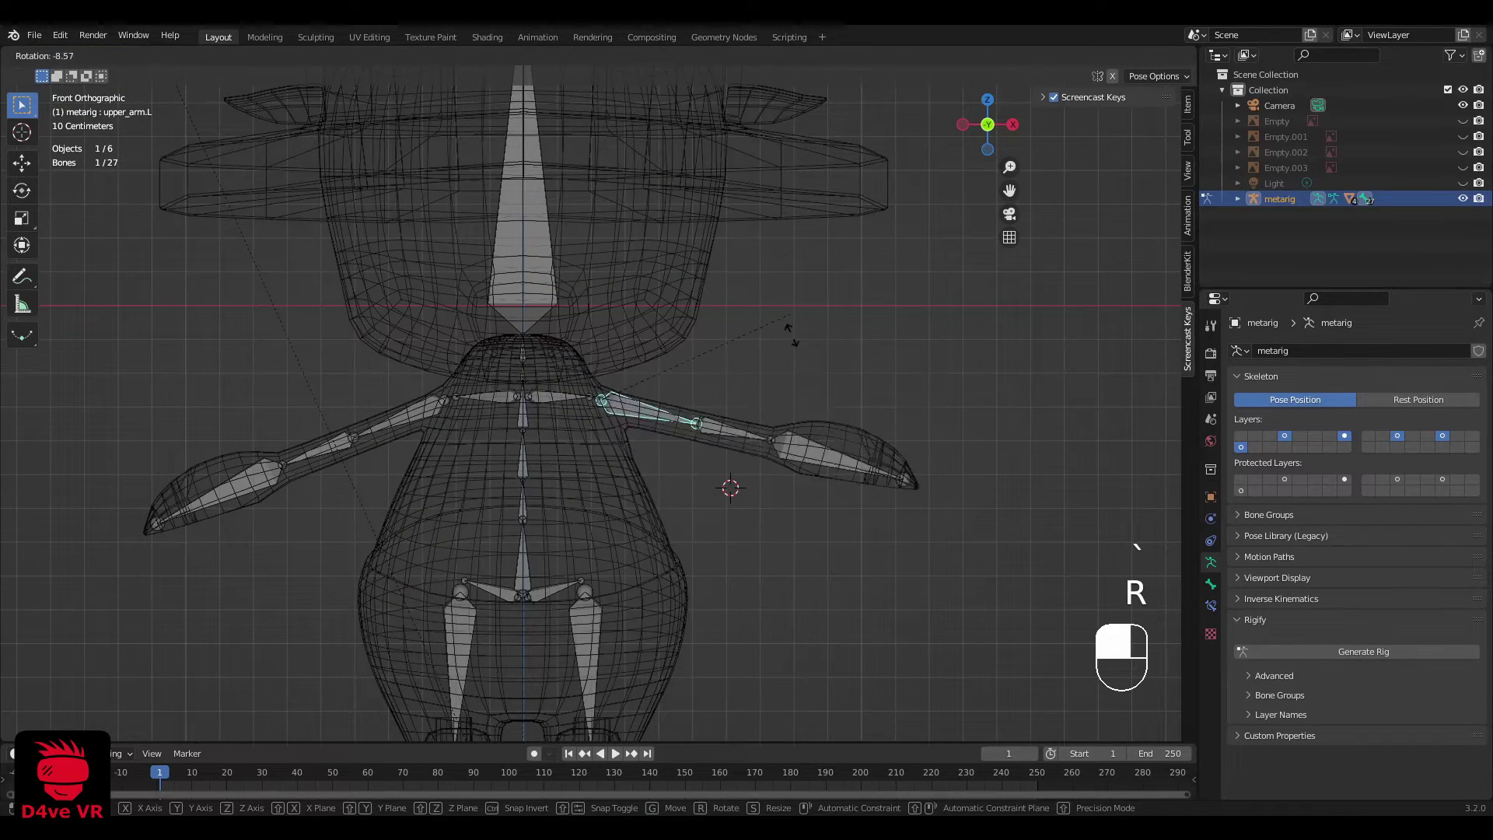
pyautogui.scroll(3, 848, 394)
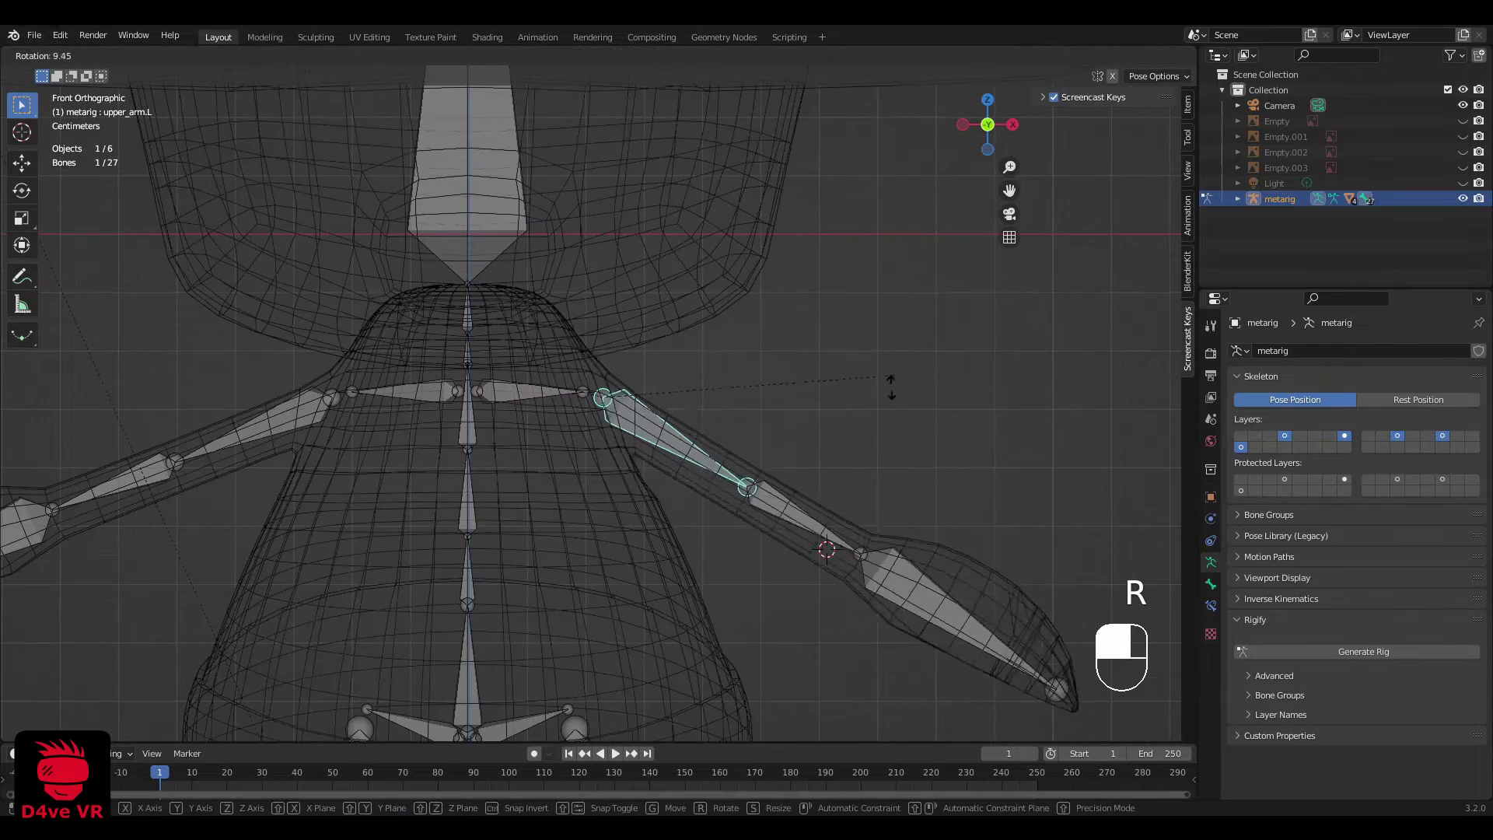
pyautogui.click(870, 455)
pyautogui.moveTo(868, 463)
pyautogui.mouseDown(button='middle')
pyautogui.moveTo(813, 469)
pyautogui.moveTo(767, 520)
pyautogui.moveTo(839, 516)
pyautogui.mouseUp(button='middle')
pyautogui.press('z')
pyautogui.hotkey('ctrl', 'z')
pyautogui.press('`')
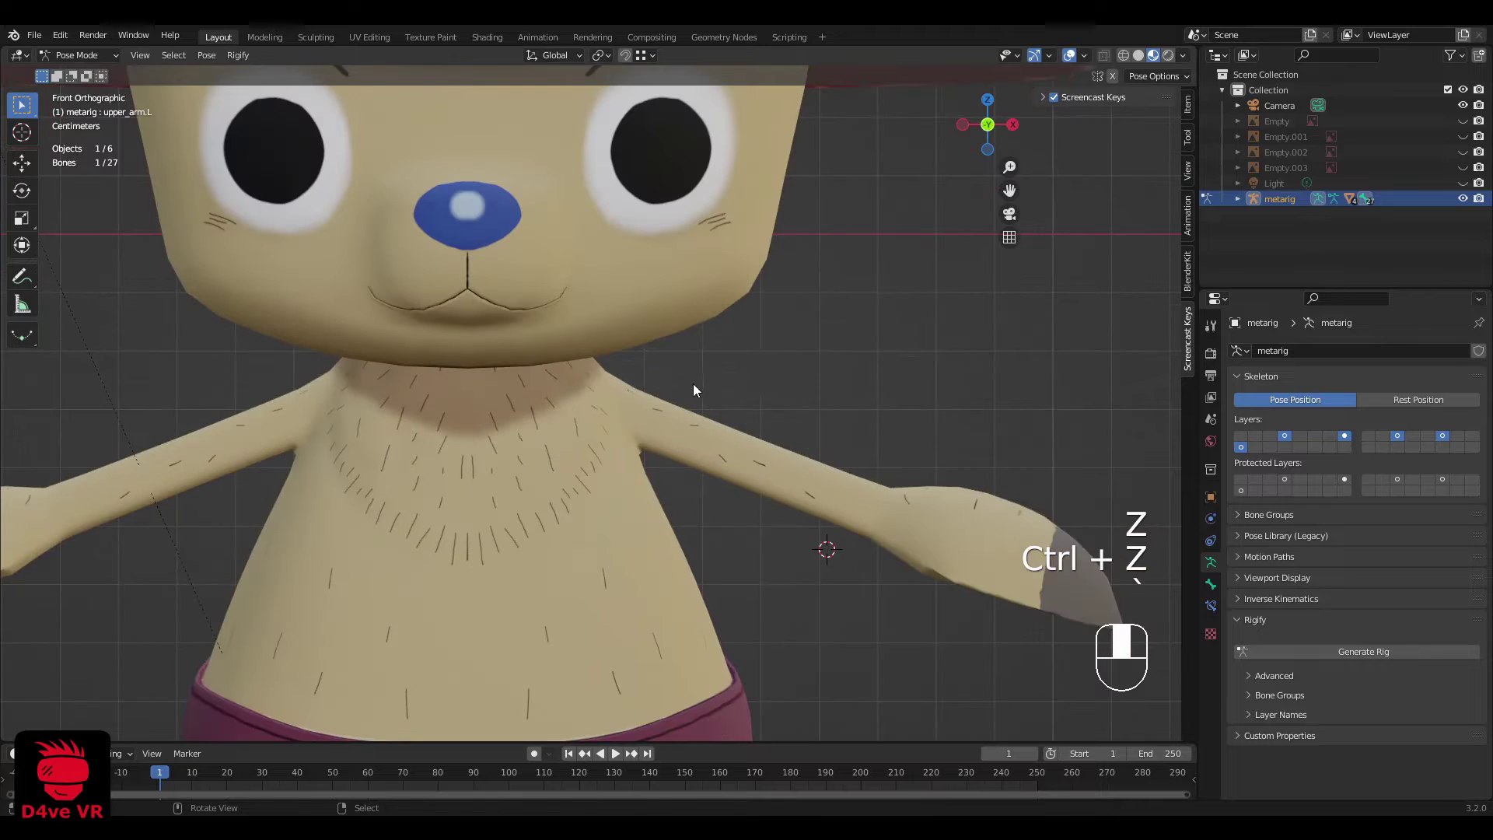
pyautogui.press('r')
pyautogui.rightClick(790, 286)
# Step: Rotate upper_arm.L by 80.1° in right view and examine the shoulder deformation in Solid, Wireframe and Material Preview shading
pyautogui.press('`')
pyautogui.press('r')
pyautogui.click(649, 523)
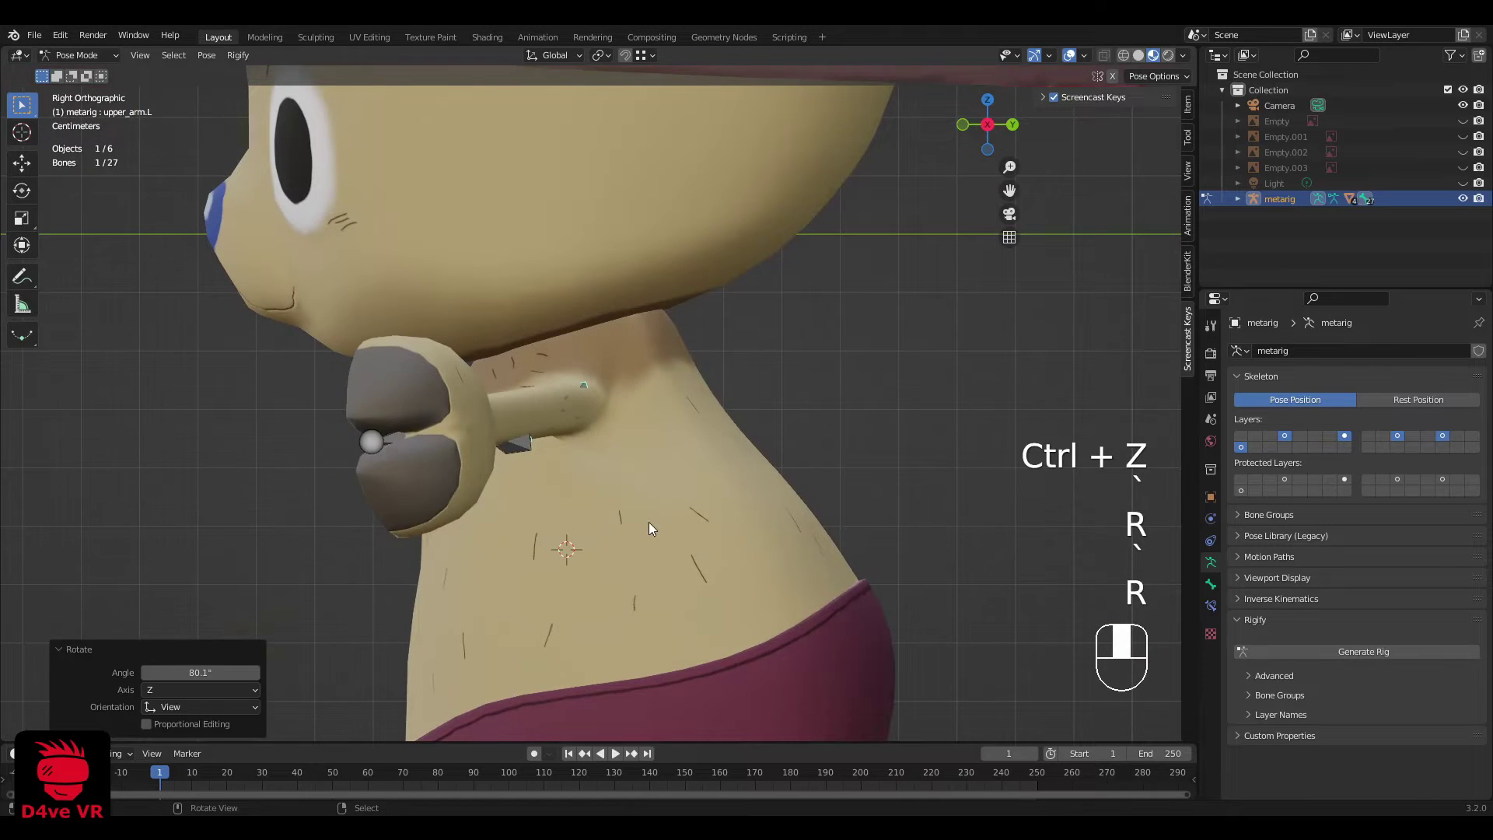
pyautogui.moveTo(651, 529)
pyautogui.mouseDown(button='middle')
pyautogui.moveTo(693, 441)
pyautogui.moveTo(604, 552)
pyautogui.moveTo(673, 532)
pyautogui.mouseUp(button='middle')
pyautogui.press('z')
pyautogui.press('z')
pyautogui.press('z')
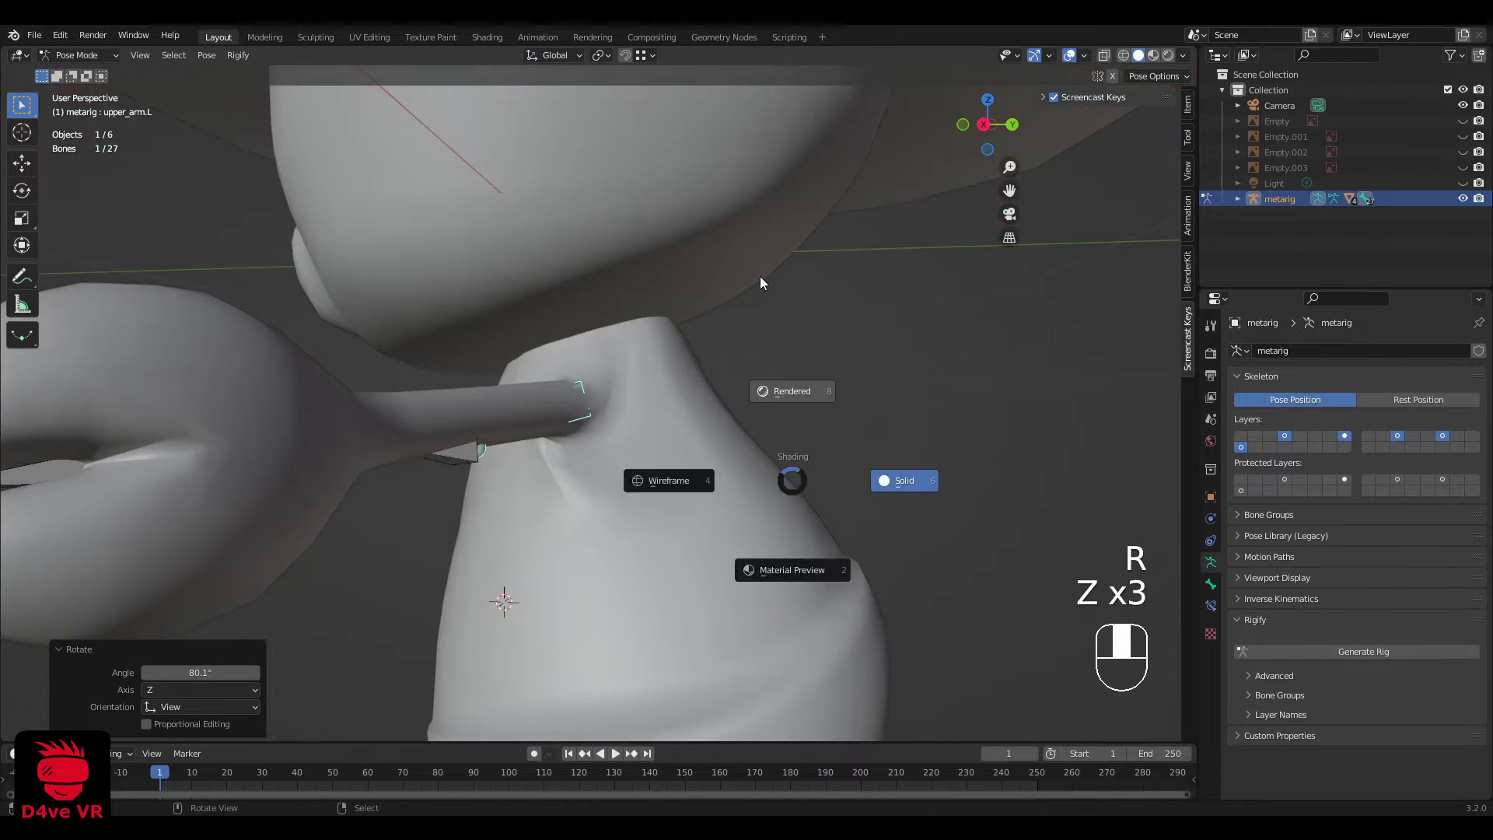
pyautogui.press('z')
pyautogui.moveTo(361, 385)
pyautogui.mouseDown(button='middle')
pyautogui.moveTo(483, 373)
pyautogui.moveTo(520, 419)
pyautogui.moveTo(584, 410)
pyautogui.mouseUp(button='middle')
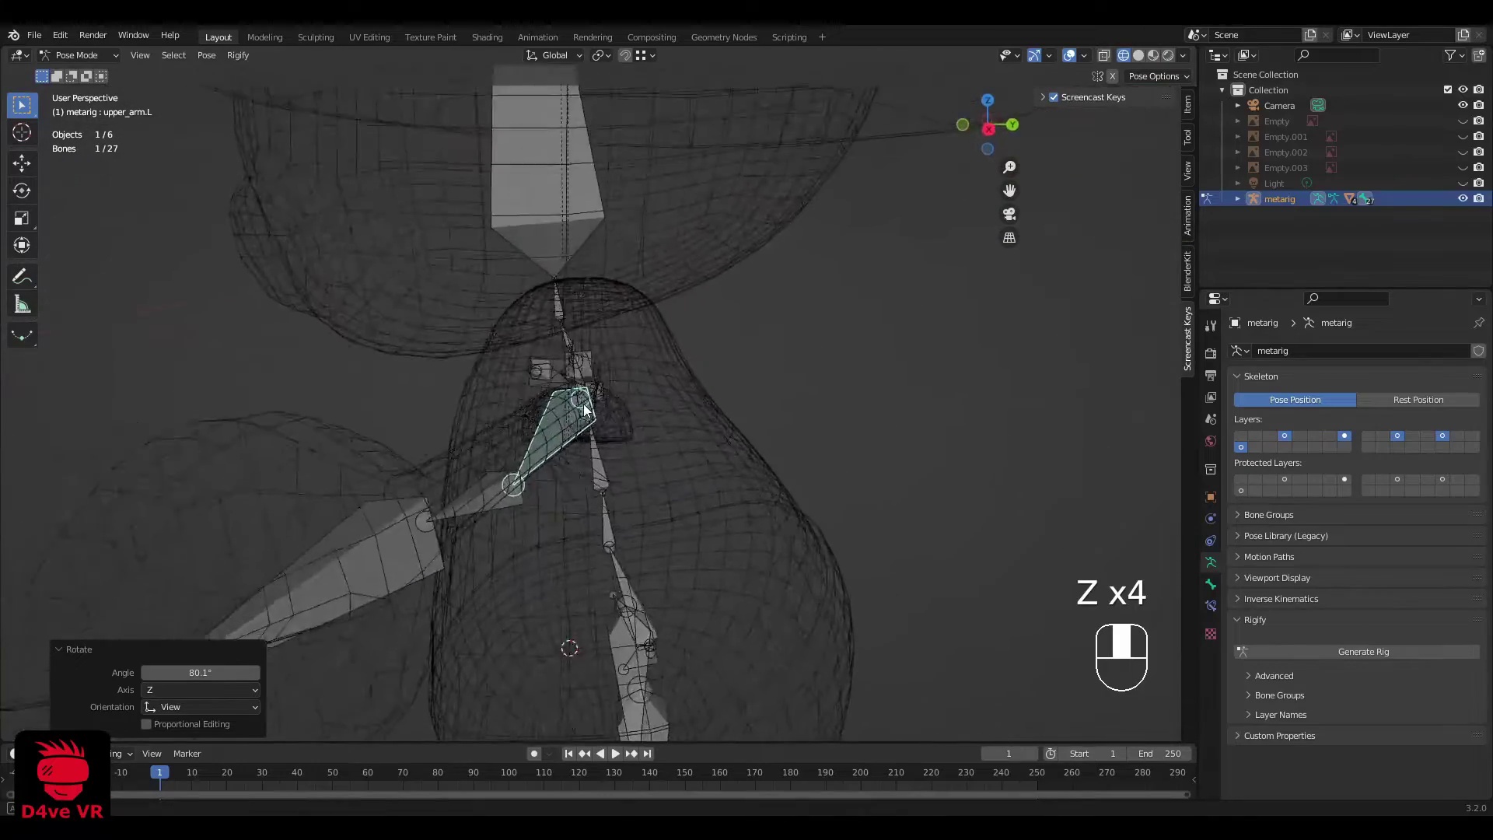
pyautogui.press('`')
pyautogui.click(684, 377)
pyautogui.press('z')
pyautogui.click(737, 440)
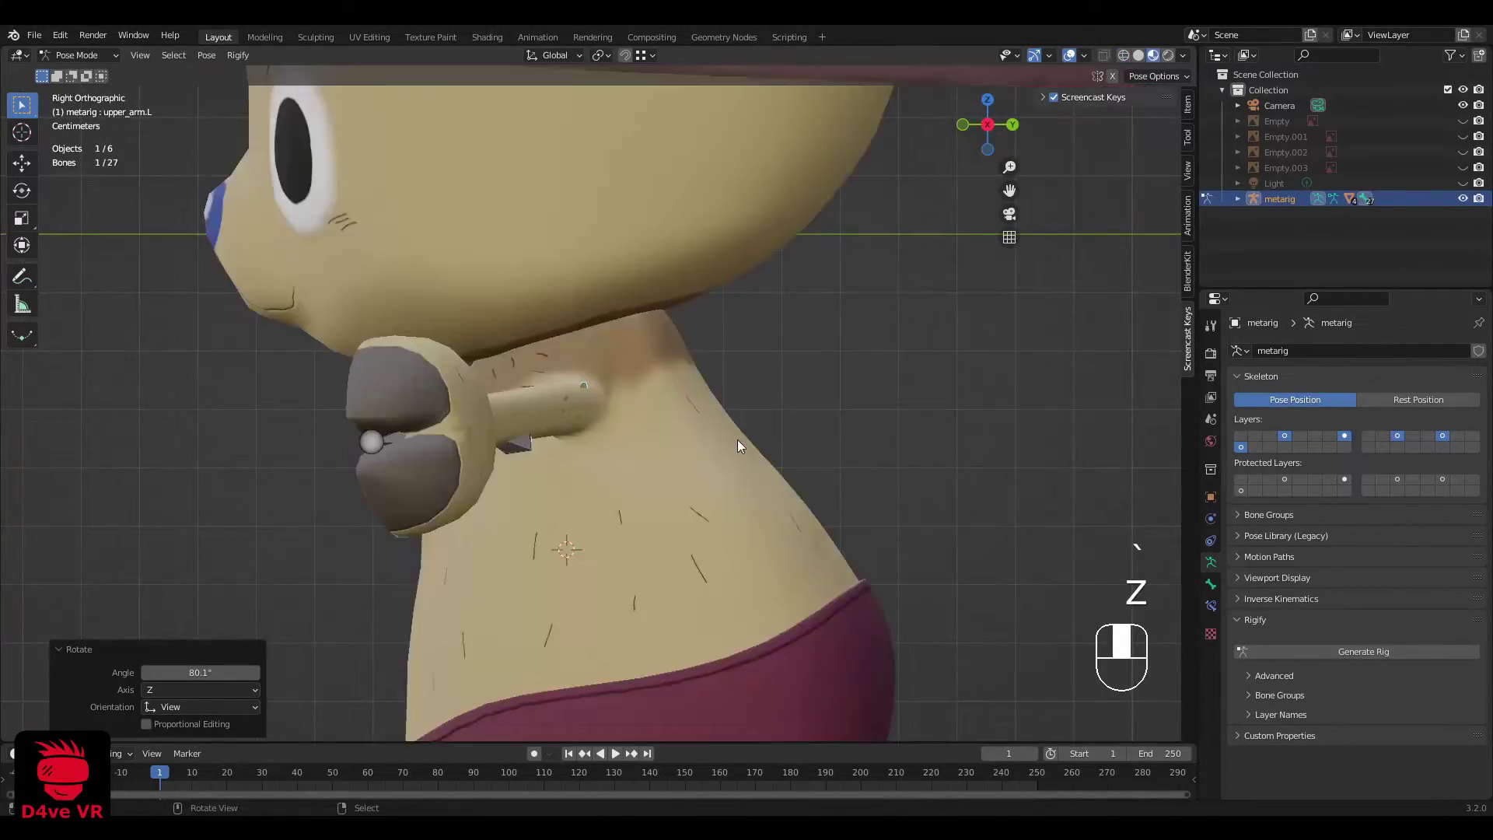
pyautogui.moveTo(737, 440); pyautogui.dragTo(842, 450, button='middle')
# Step: Rotate upper_arm.L by -39.6° in right view and rotate it once more in front view
pyautogui.press('`')
pyautogui.click(642, 376)
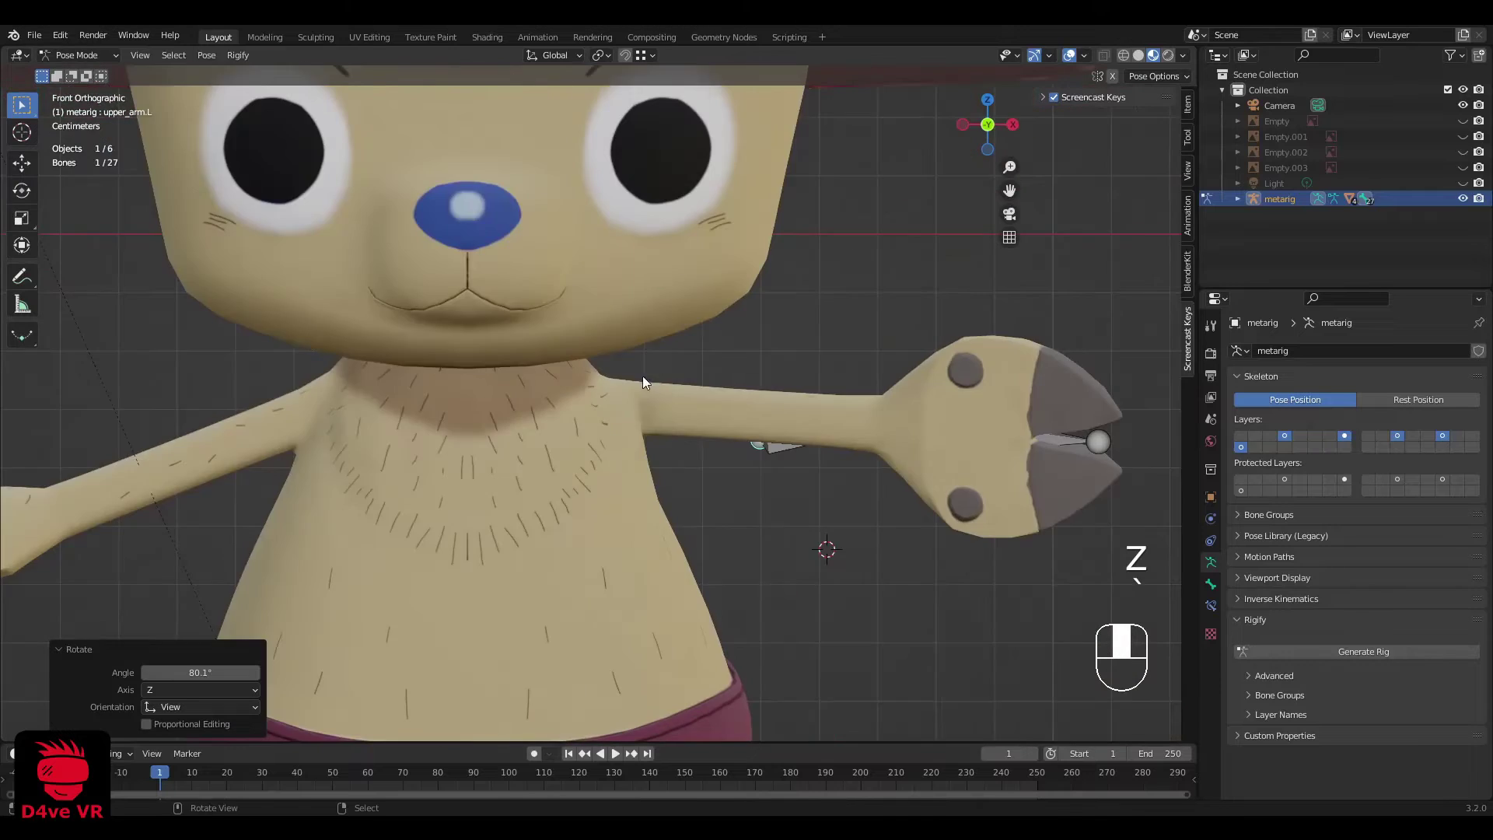
pyautogui.press('`')
pyautogui.click(746, 375)
pyautogui.press('r')
pyautogui.click(781, 315)
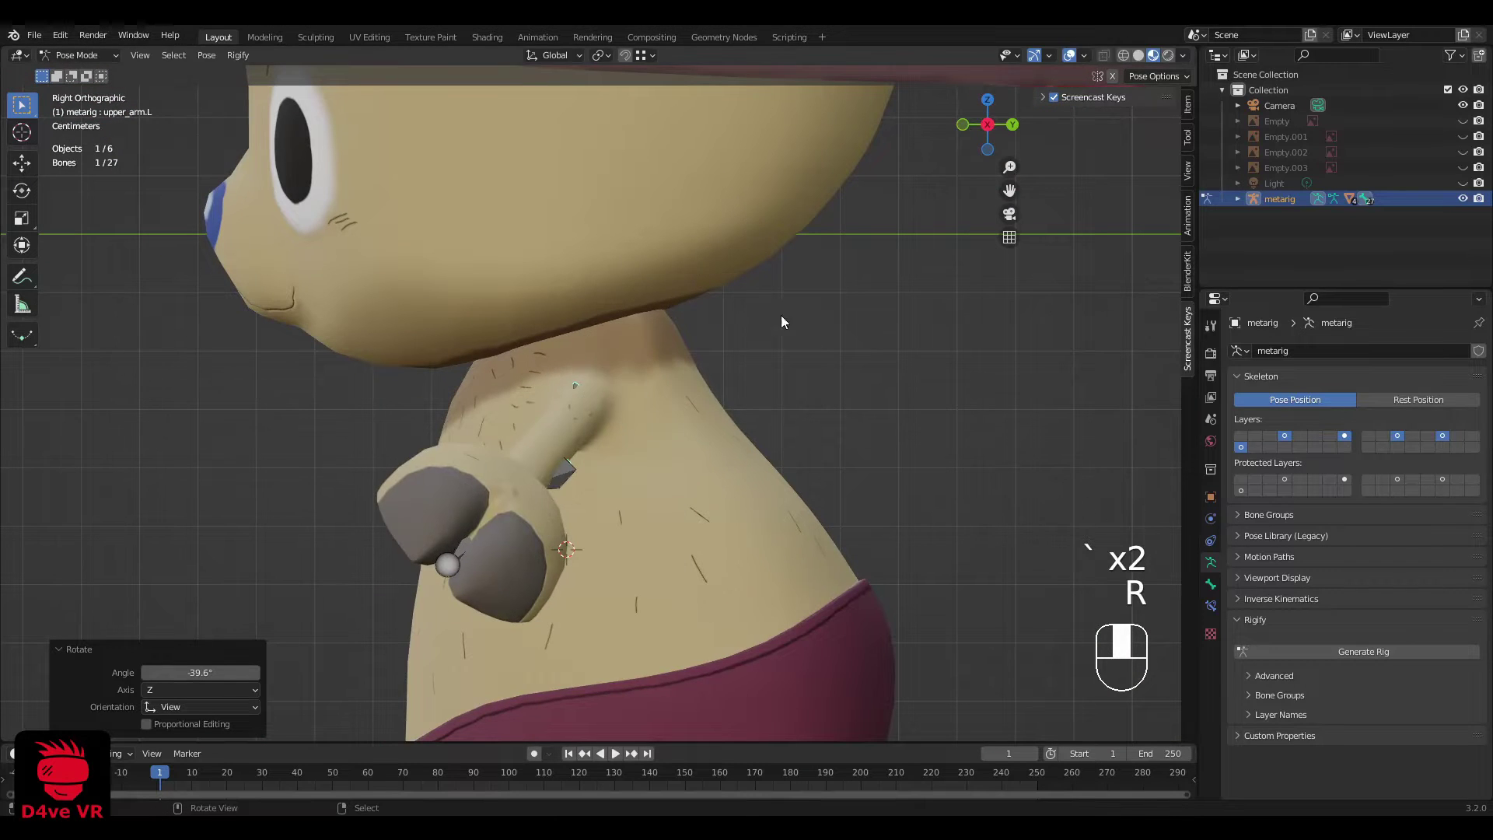
pyautogui.press('`')
pyautogui.click(730, 271)
pyautogui.press('r')
pyautogui.click(918, 305)
# Step: Undo the three test rotations of upper_arm.L
pyautogui.moveTo(918, 305); pyautogui.dragTo(478, 306, button='middle')
pyautogui.hotkey('ctrl', 'z')
pyautogui.hotkey('ctrl', 'z')
pyautogui.hotkey('ctrl', 'z')
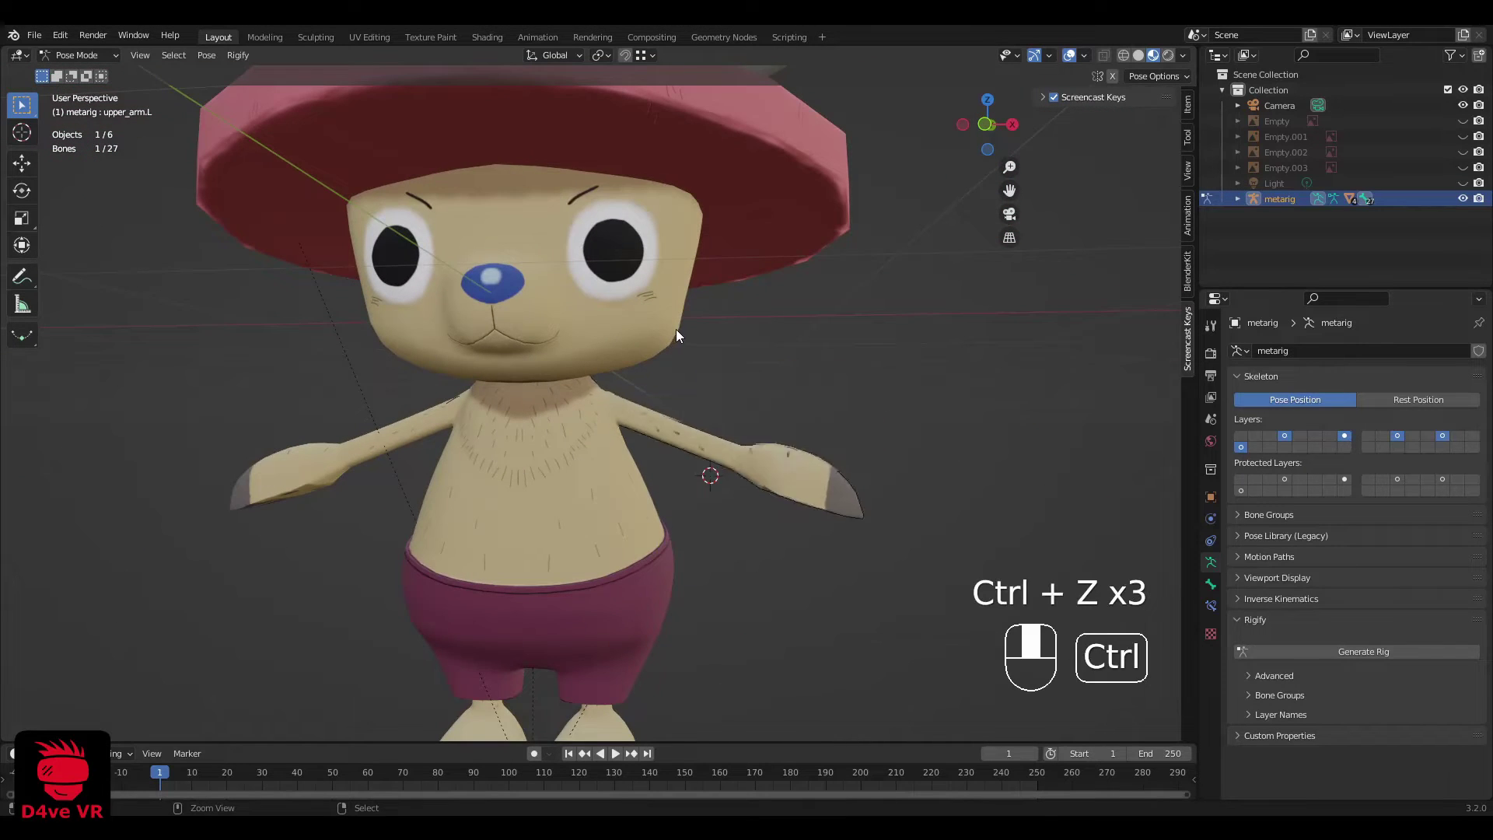
# Step: Rotate upper_arm.L by -70.2° in front view with Solid shading and examine the raised arm's shoulder deformation
pyautogui.moveTo(675, 329); pyautogui.dragTo(765, 333, button='middle')
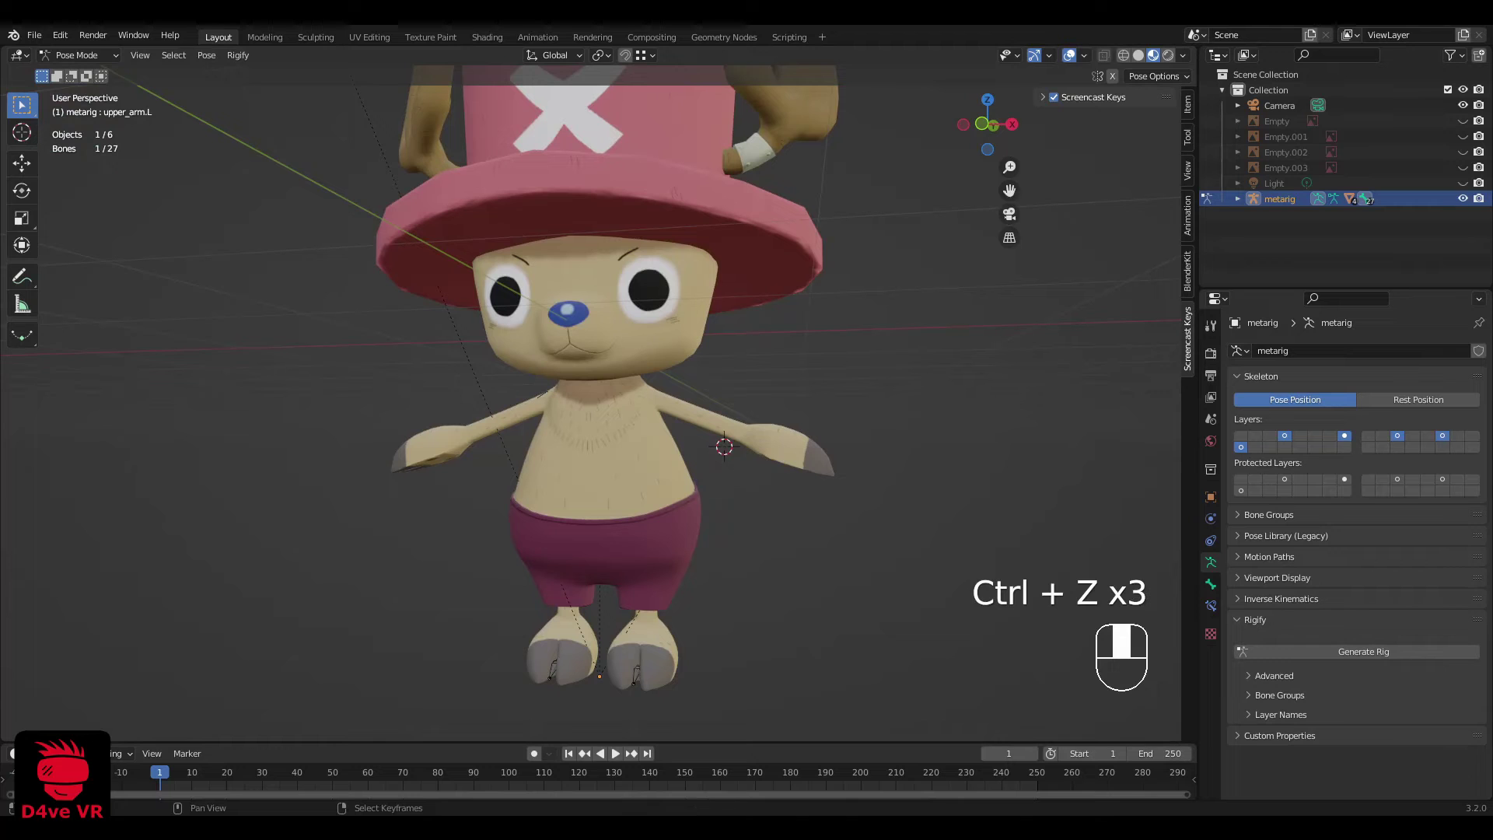
pyautogui.scroll(3, 758, 435)
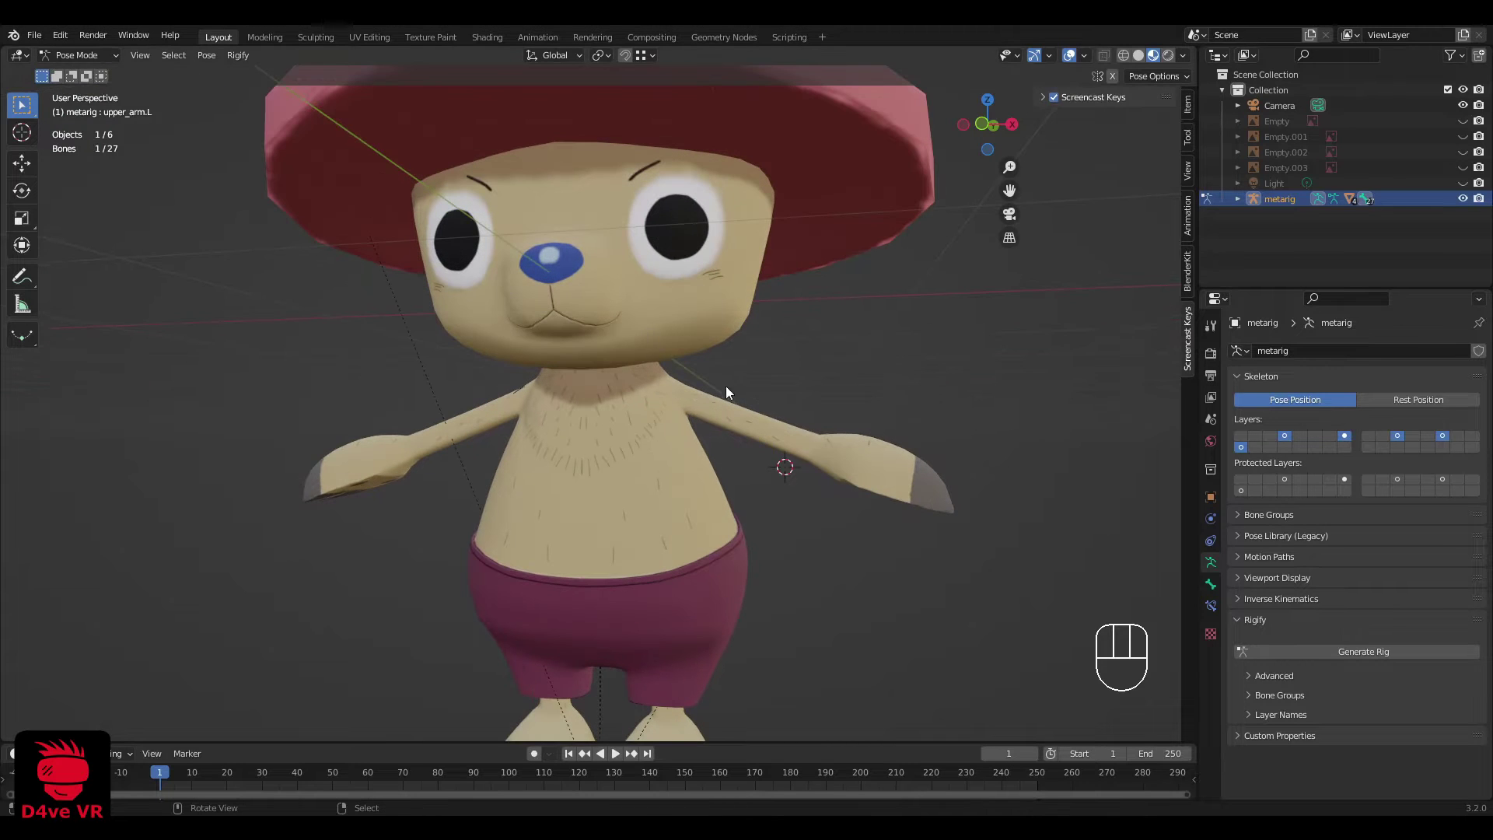
pyautogui.press('z')
pyautogui.press('`')
pyautogui.press('r')
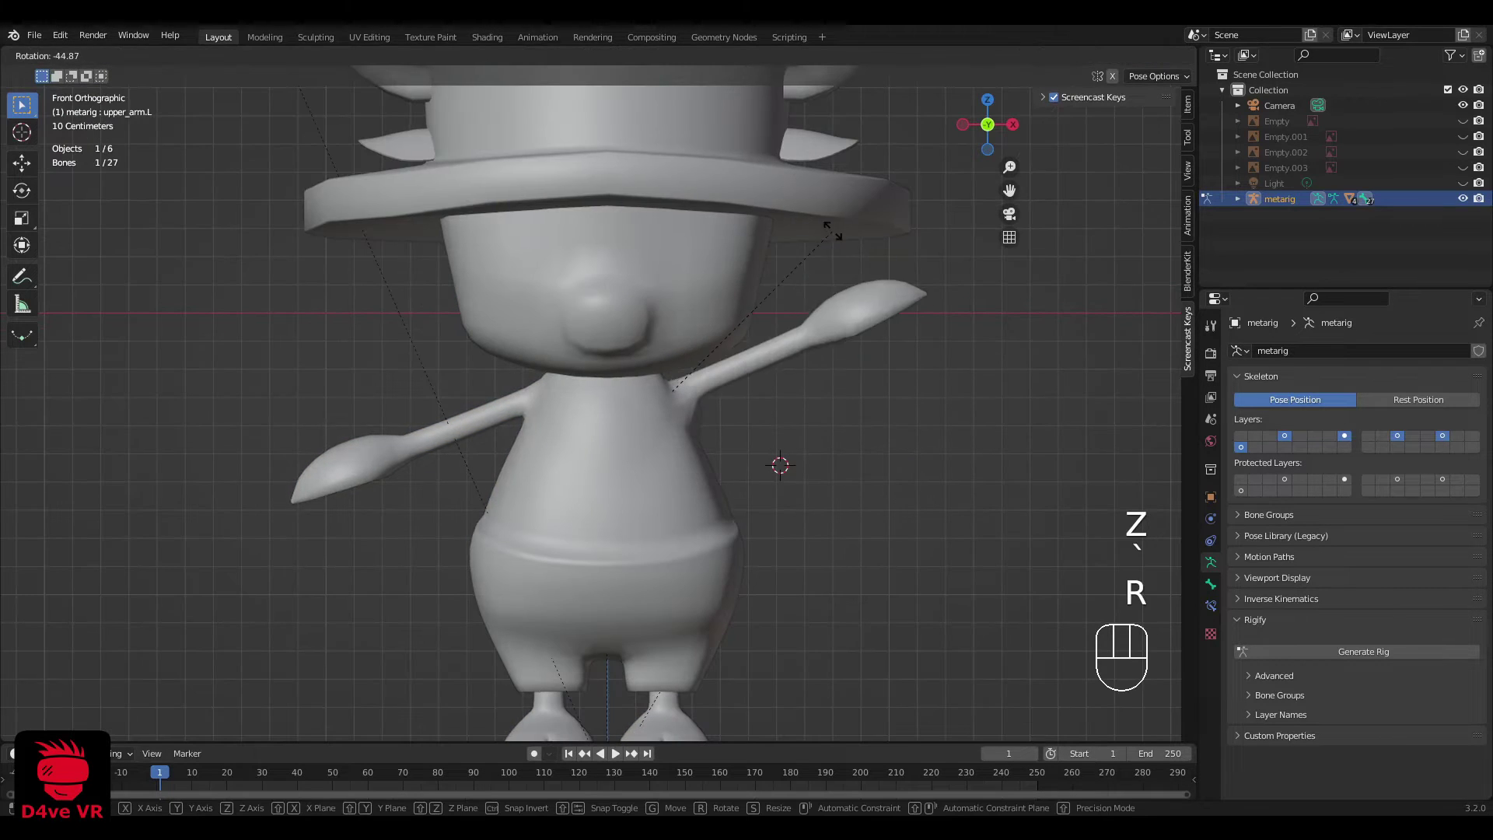
pyautogui.click(762, 137)
pyautogui.moveTo(886, 334)
pyautogui.mouseDown(button='middle')
pyautogui.moveTo(754, 314)
pyautogui.moveTo(861, 346)
pyautogui.mouseUp(button='middle')
pyautogui.scroll(2, 832, 381)
pyautogui.keyDown('shift'); pyautogui.moveTo(785, 408); pyautogui.dragTo(808, 375, button='middle'); pyautogui.keyUp('shift')
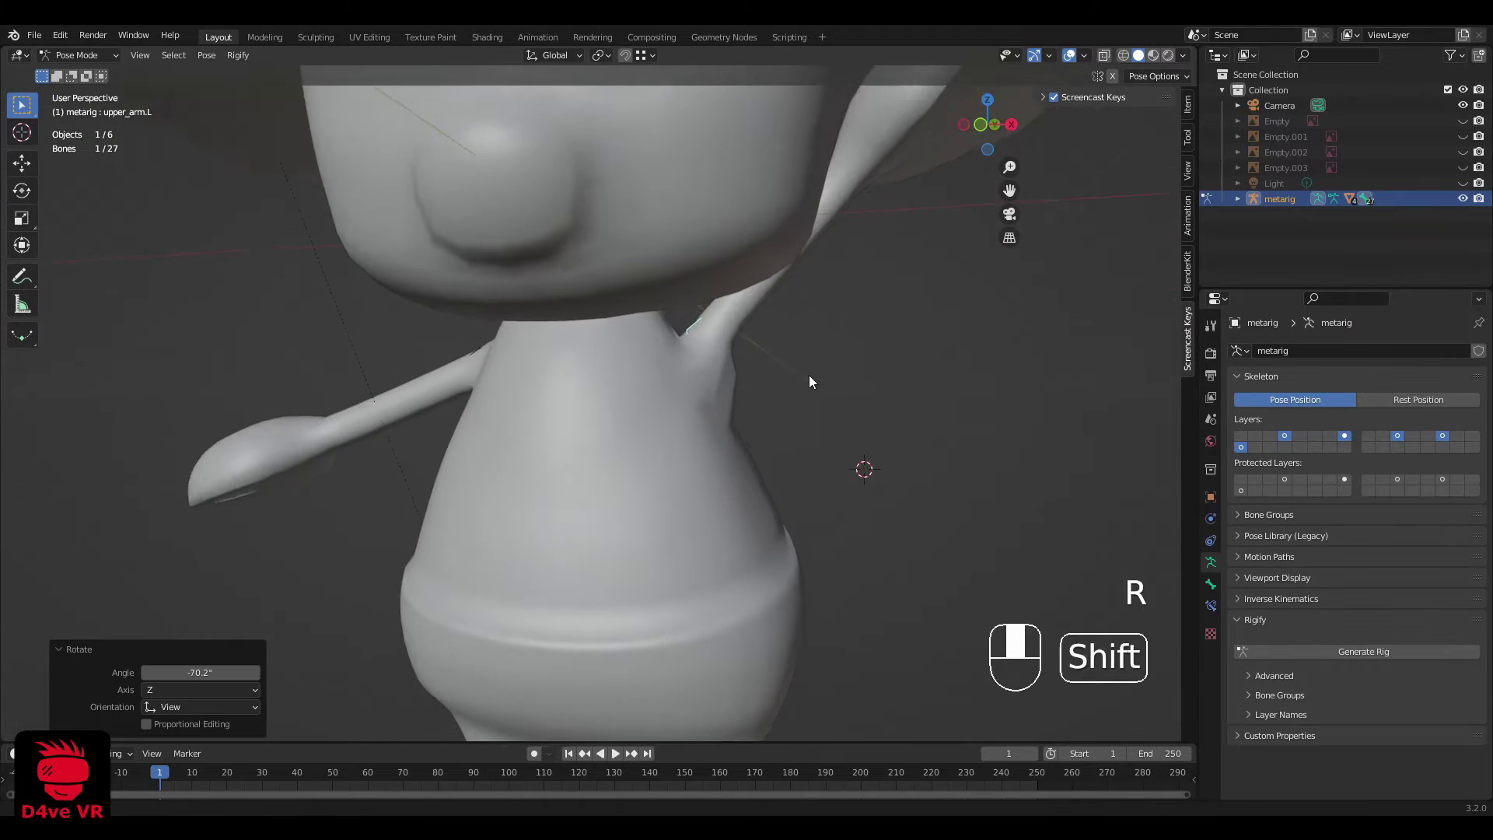
pyautogui.moveTo(739, 328); pyautogui.dragTo(692, 319, button='middle')
# Step: Leave Pose Mode, select the metarig together with the body mesh, and open the body in Weight Paint with wireframe shading
pyautogui.click(82, 53)
pyautogui.click(78, 73)
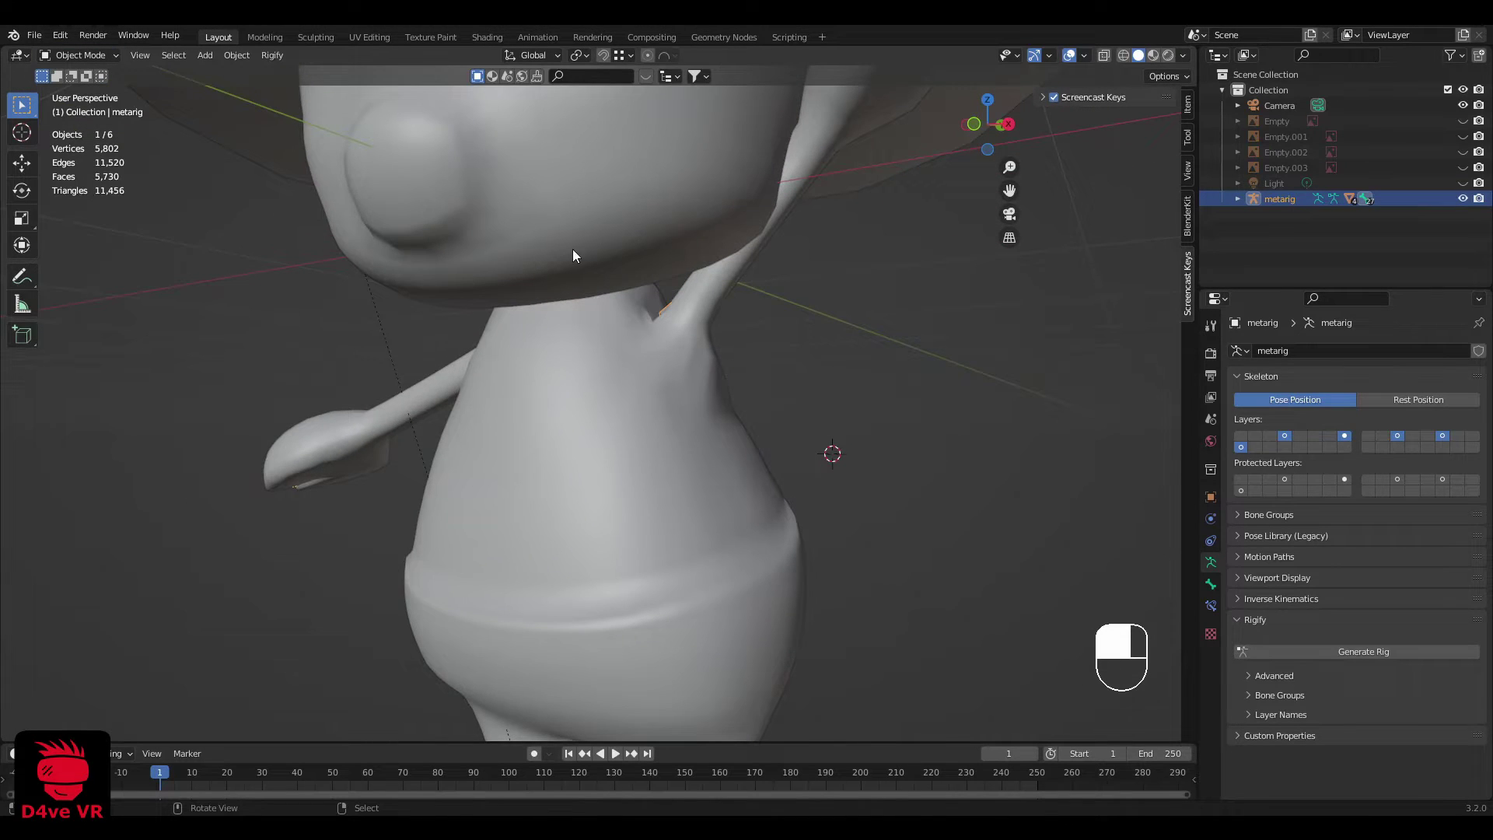
pyautogui.click(553, 310)
pyautogui.keyDown('shift'); pyautogui.click(553, 295); pyautogui.keyUp('shift')
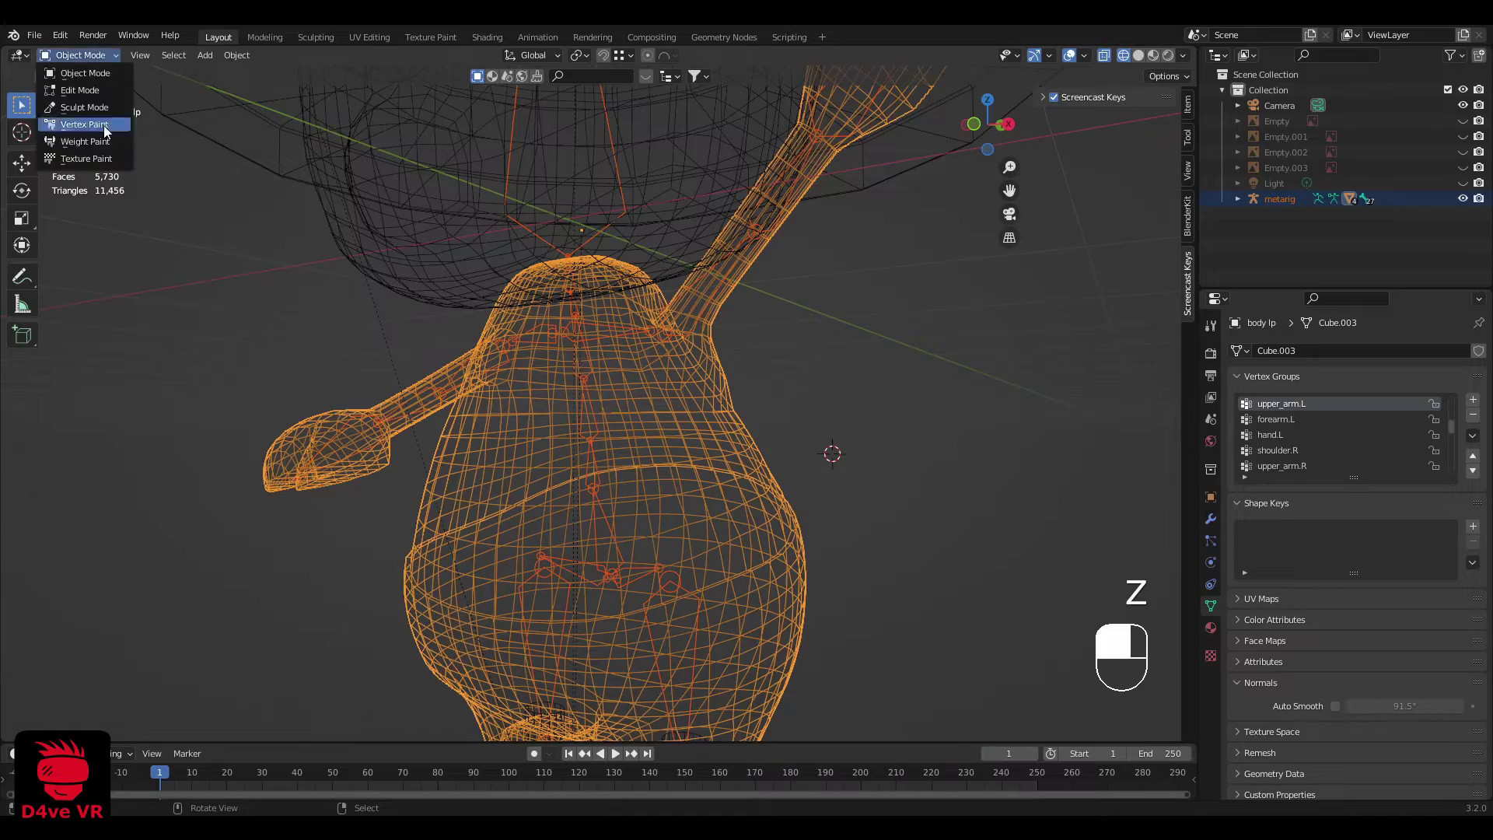
pyautogui.click(92, 142)
# Step: Erase excess upper_arm.L weight from the torso below and behind the left arm using weight 0 and a 46 px brush
pyautogui.scroll(3, 622, 388)
pyautogui.moveTo(622, 389)
pyautogui.mouseDown(button='middle')
pyautogui.moveTo(488, 419)
pyautogui.moveTo(690, 456)
pyautogui.mouseUp(button='middle')
pyautogui.scroll(2, 583, 396)
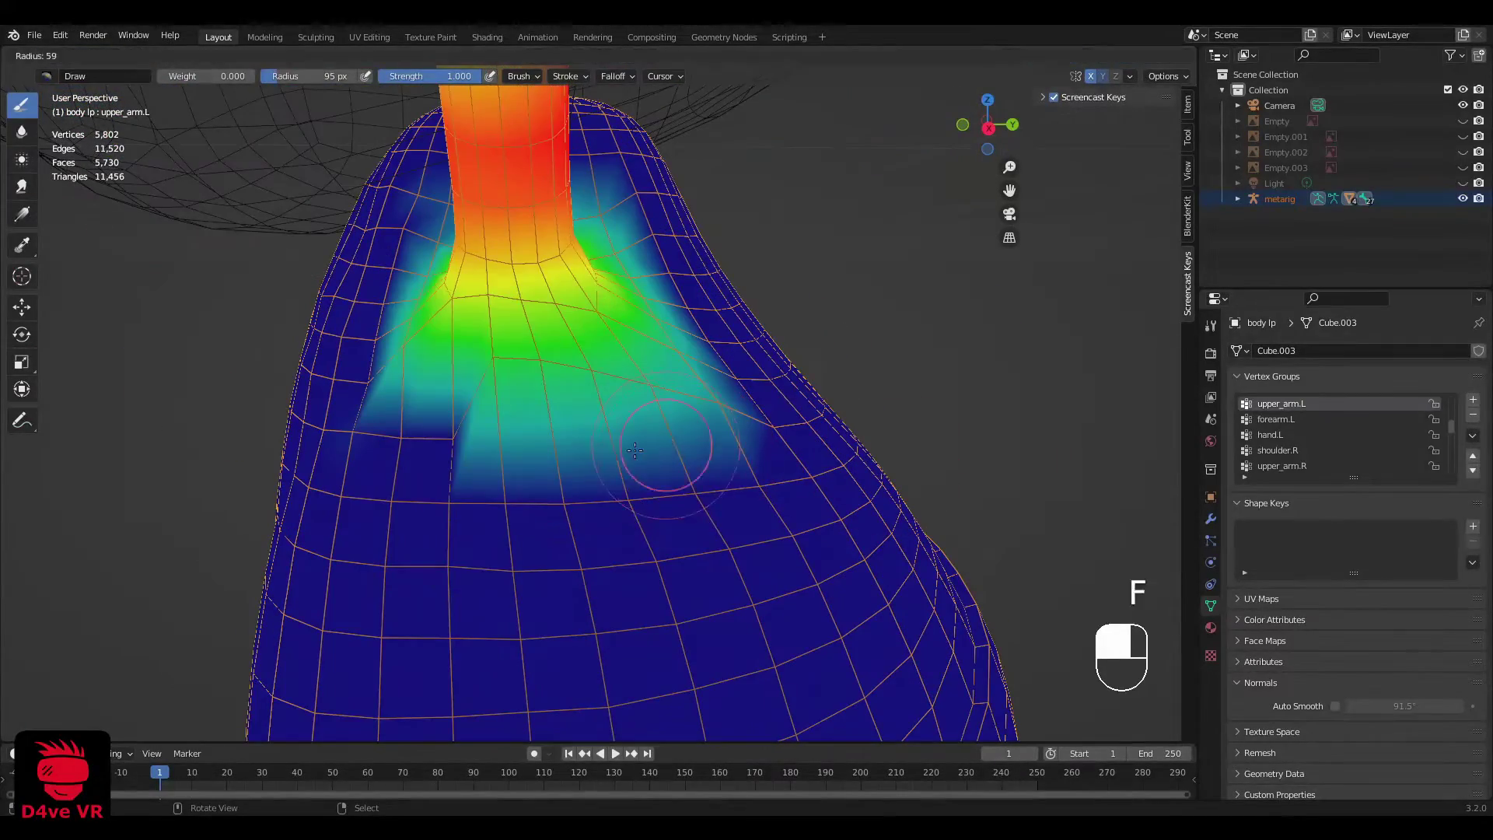
pyautogui.moveTo(590, 384); pyautogui.dragTo(556, 378)
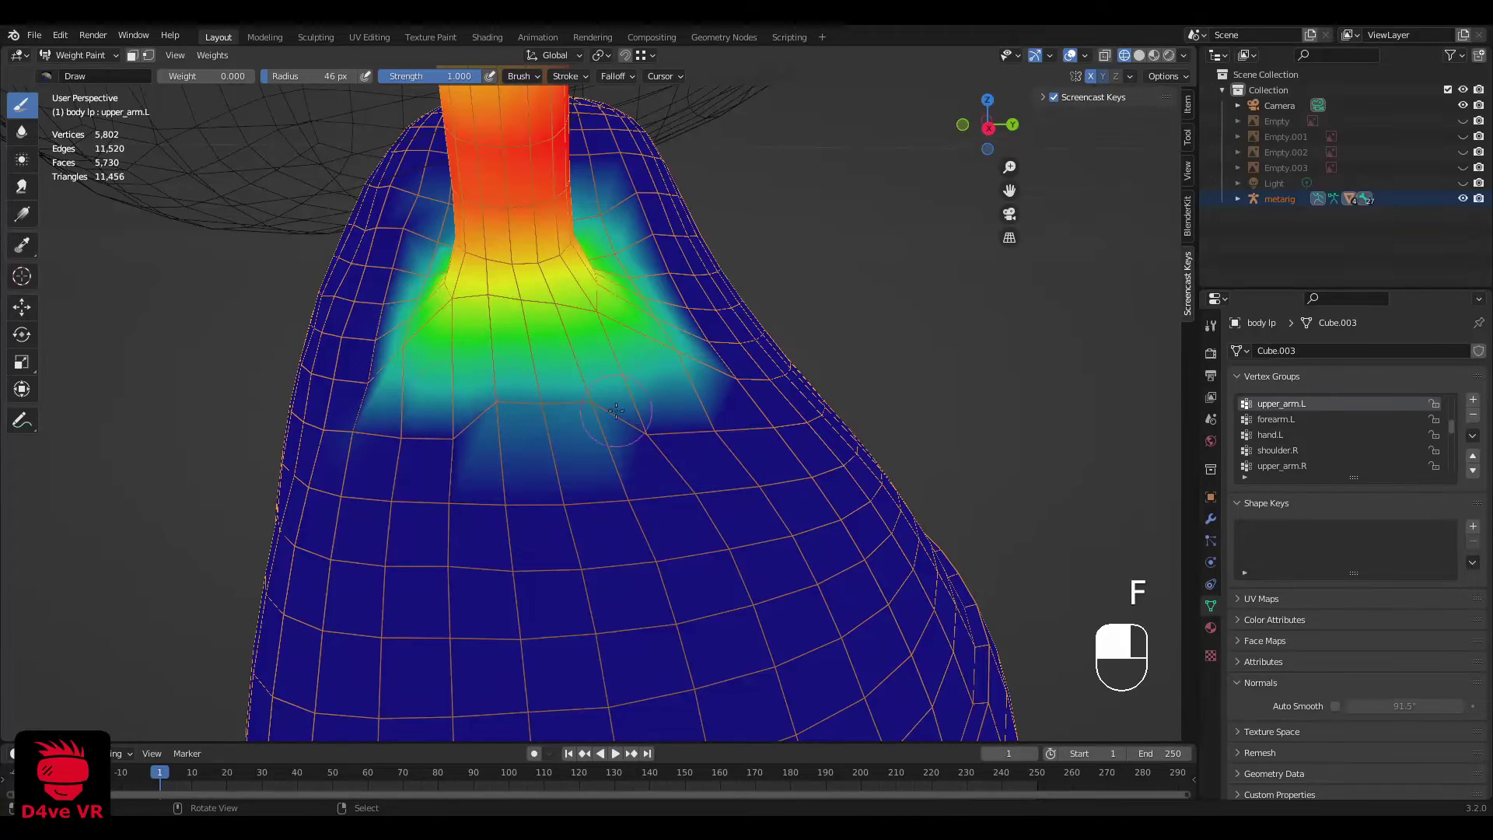
pyautogui.moveTo(615, 410); pyautogui.dragTo(624, 451, button='middle')
pyautogui.moveTo(537, 388); pyautogui.dragTo(482, 466, button='middle')
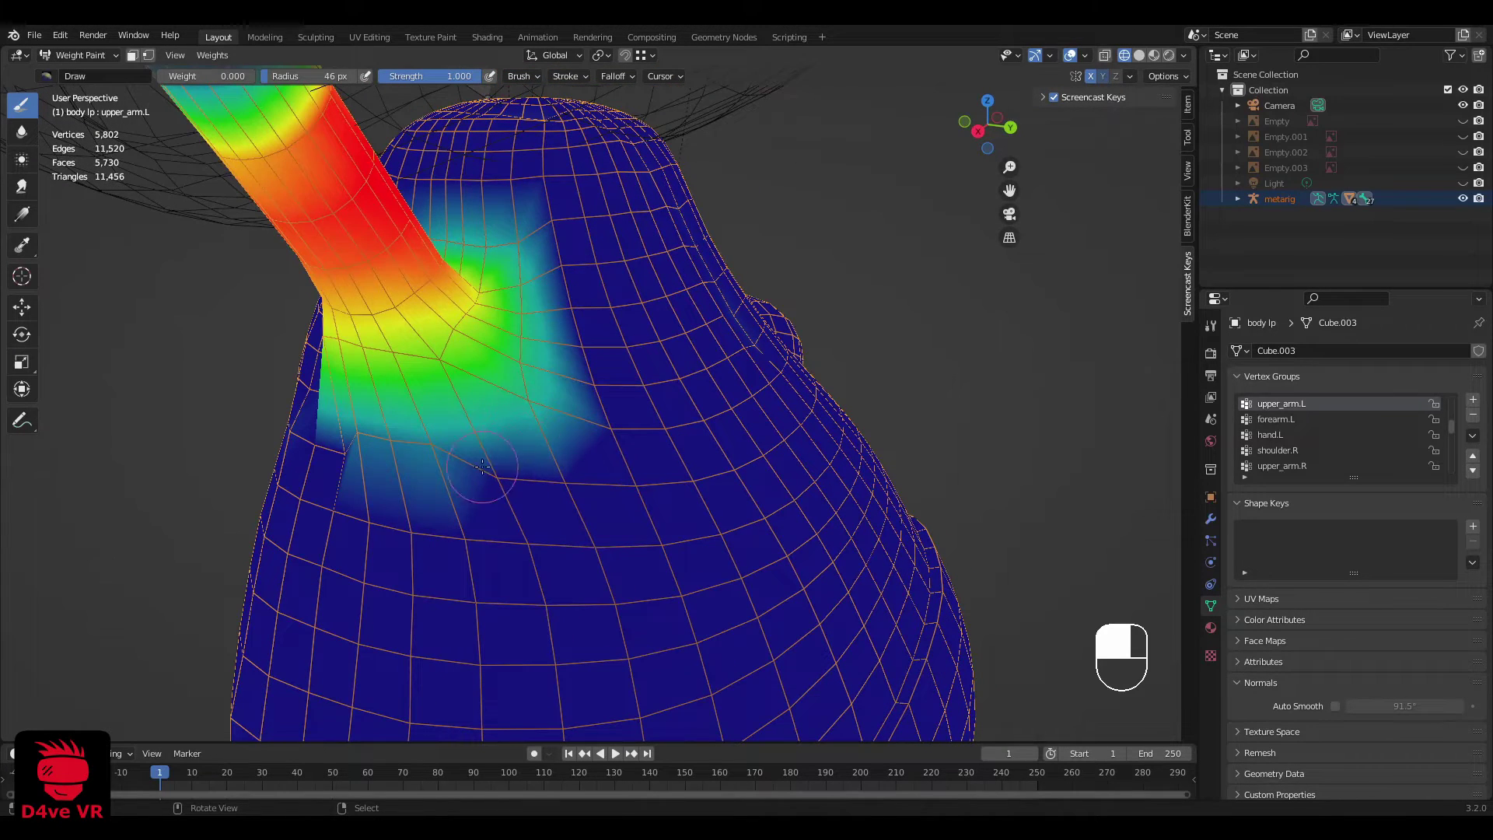
pyautogui.moveTo(529, 372); pyautogui.dragTo(550, 420)
pyautogui.moveTo(550, 400); pyautogui.dragTo(533, 439, button='middle')
pyautogui.moveTo(520, 414); pyautogui.dragTo(519, 402)
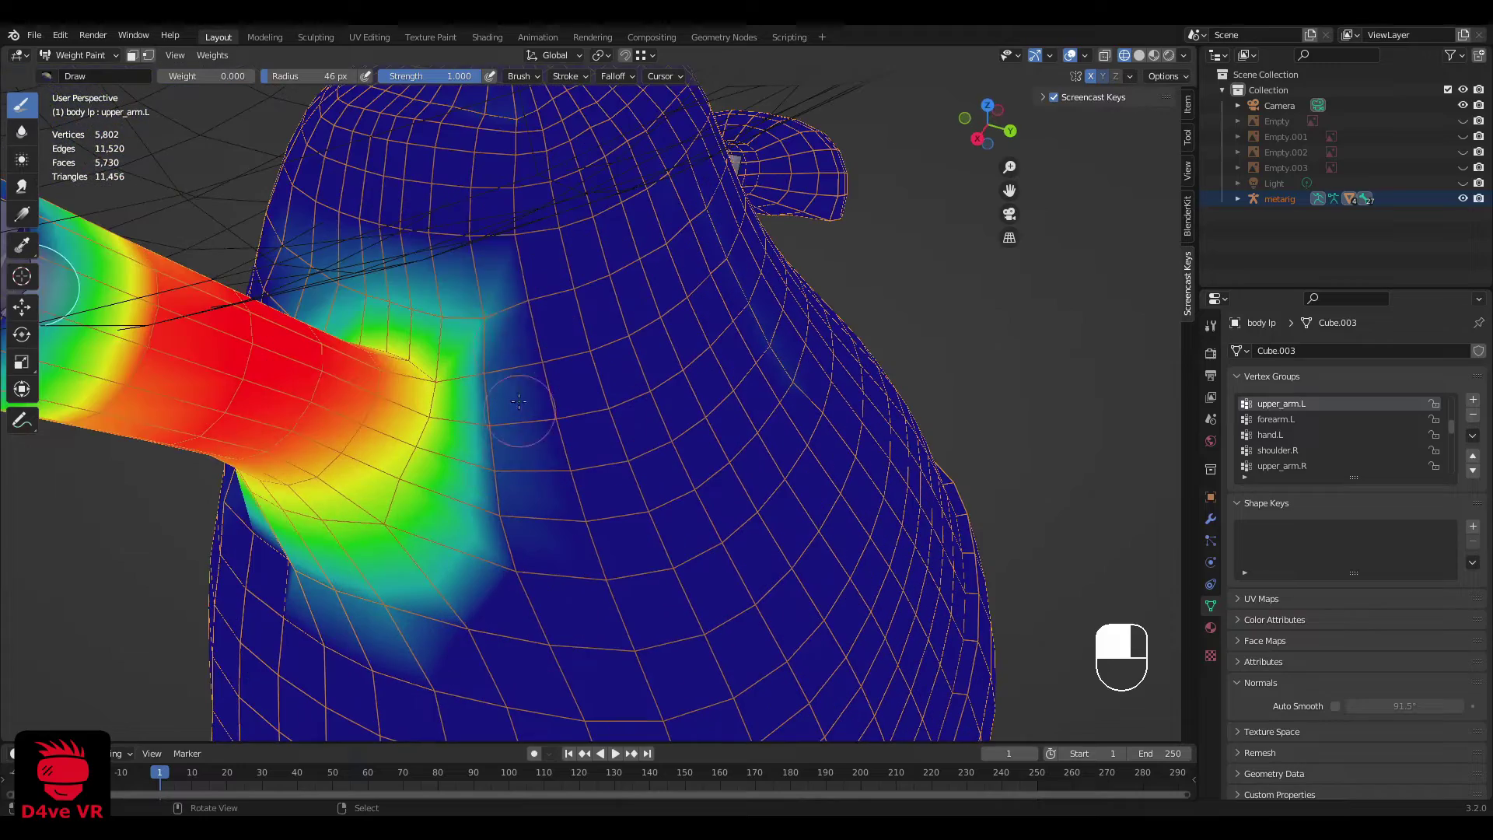
pyautogui.moveTo(496, 320); pyautogui.dragTo(460, 361, button='middle')
pyautogui.moveTo(724, 496); pyautogui.dragTo(611, 482, button='middle')
pyautogui.moveTo(384, 526)
pyautogui.mouseDown(button='middle')
pyautogui.moveTo(503, 540)
pyautogui.moveTo(76, 195)
pyautogui.mouseUp(button='middle')
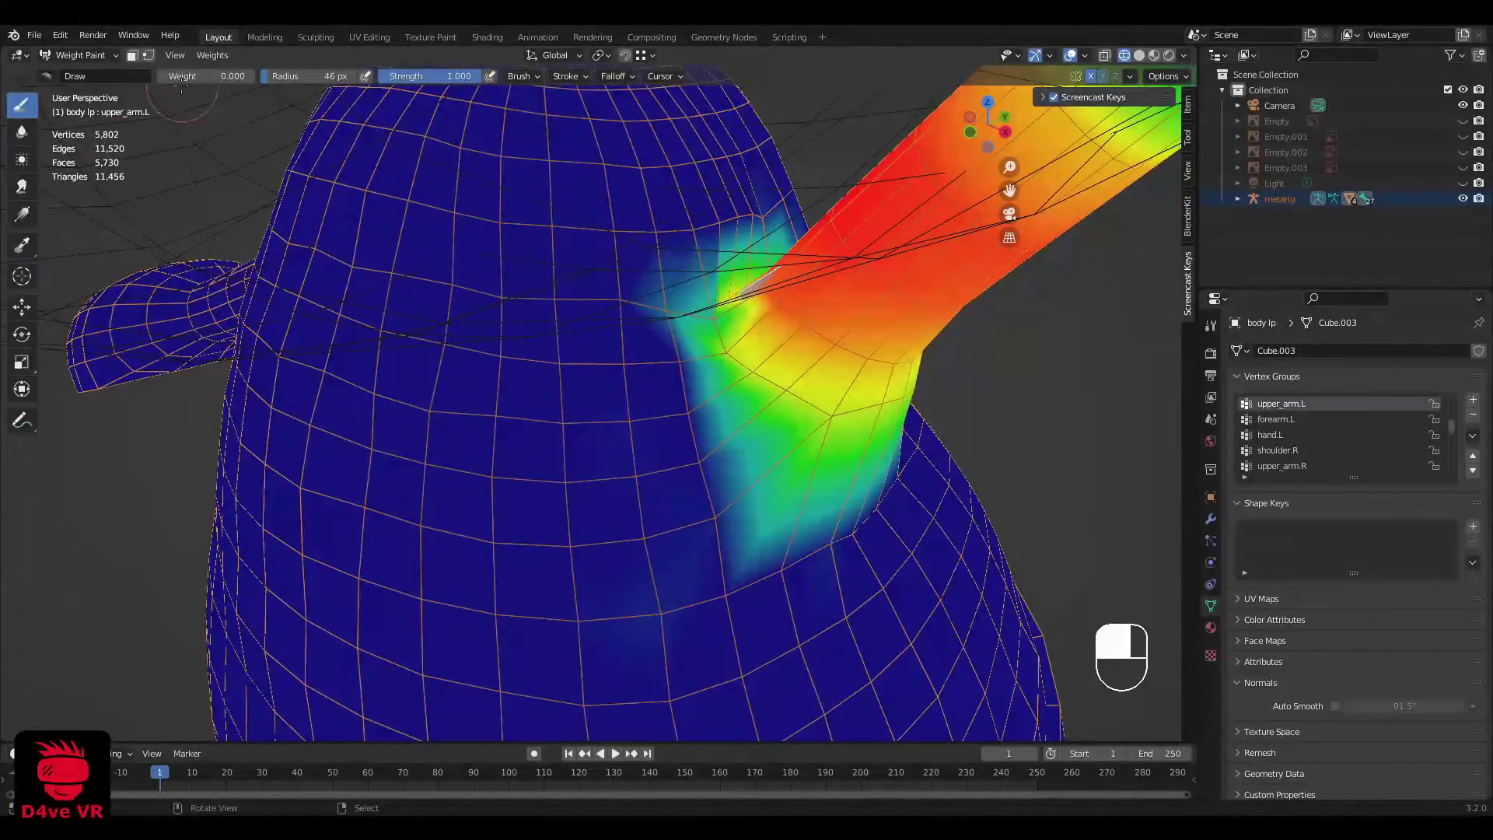
# Step: Set the brush weight to 0.148 and paint the row of vertices below the left armpit in upper_arm.L
pyautogui.moveTo(851, 405); pyautogui.dragTo(651, 400, button='middle')
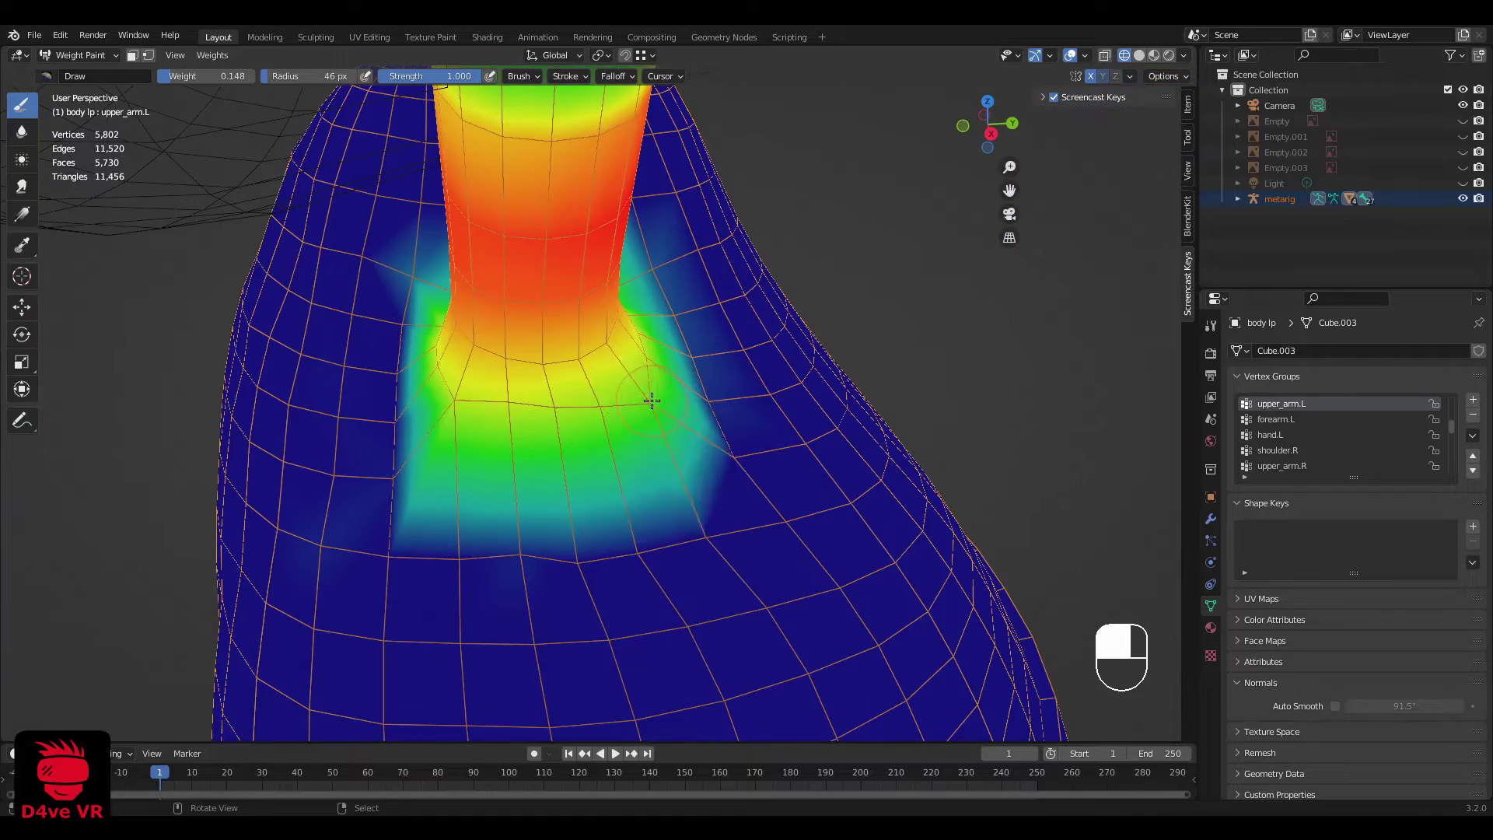
pyautogui.moveTo(738, 478)
pyautogui.mouseDown(button='middle')
pyautogui.moveTo(723, 466)
pyautogui.moveTo(707, 490)
pyautogui.moveTo(729, 407)
pyautogui.mouseUp(button='middle')
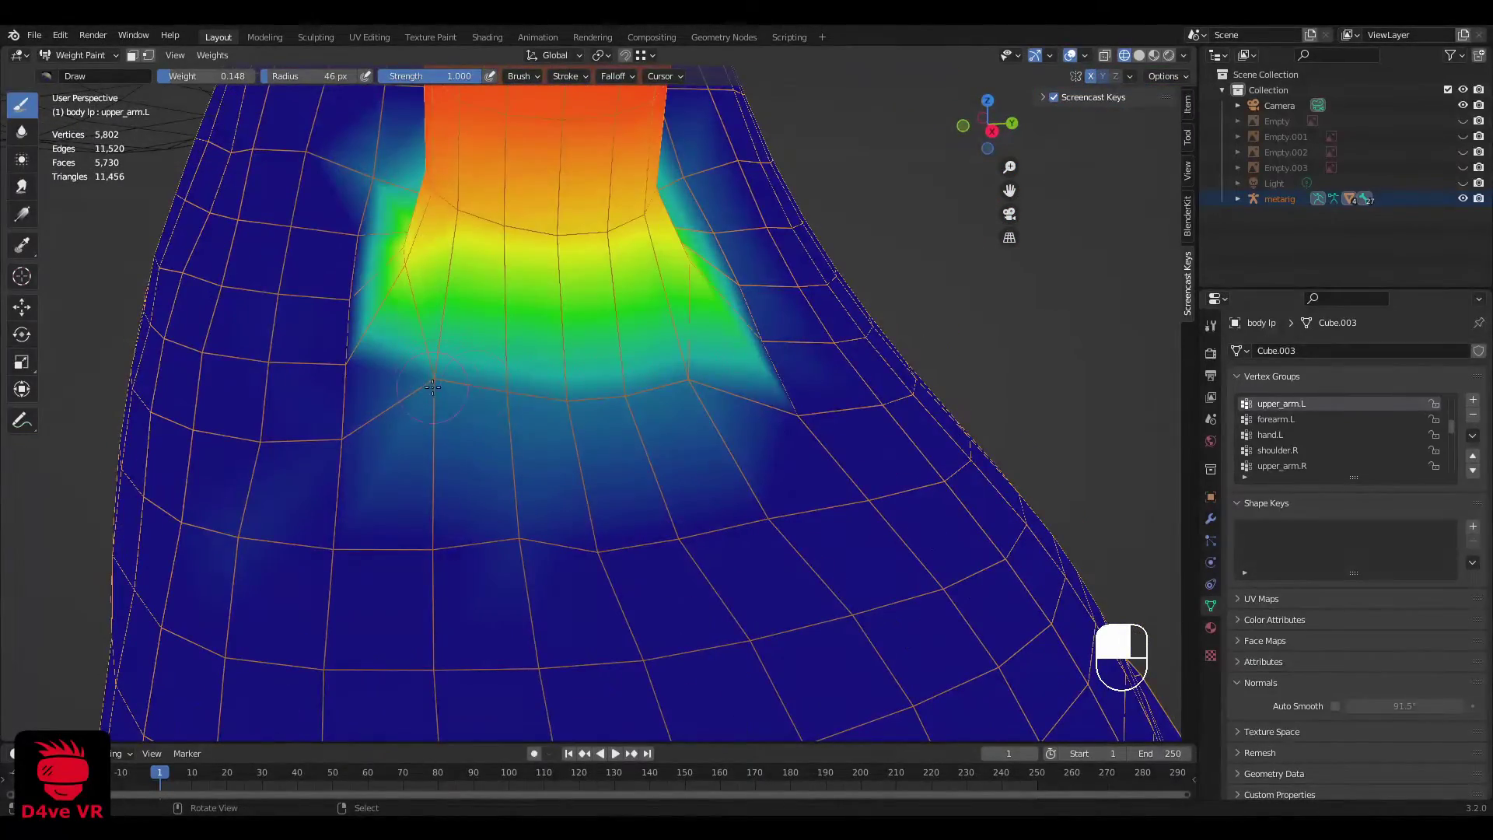
pyautogui.moveTo(432, 386); pyautogui.dragTo(430, 382, button='middle')
pyautogui.moveTo(443, 332); pyautogui.dragTo(432, 342)
pyautogui.scroll(-3, 435, 342)
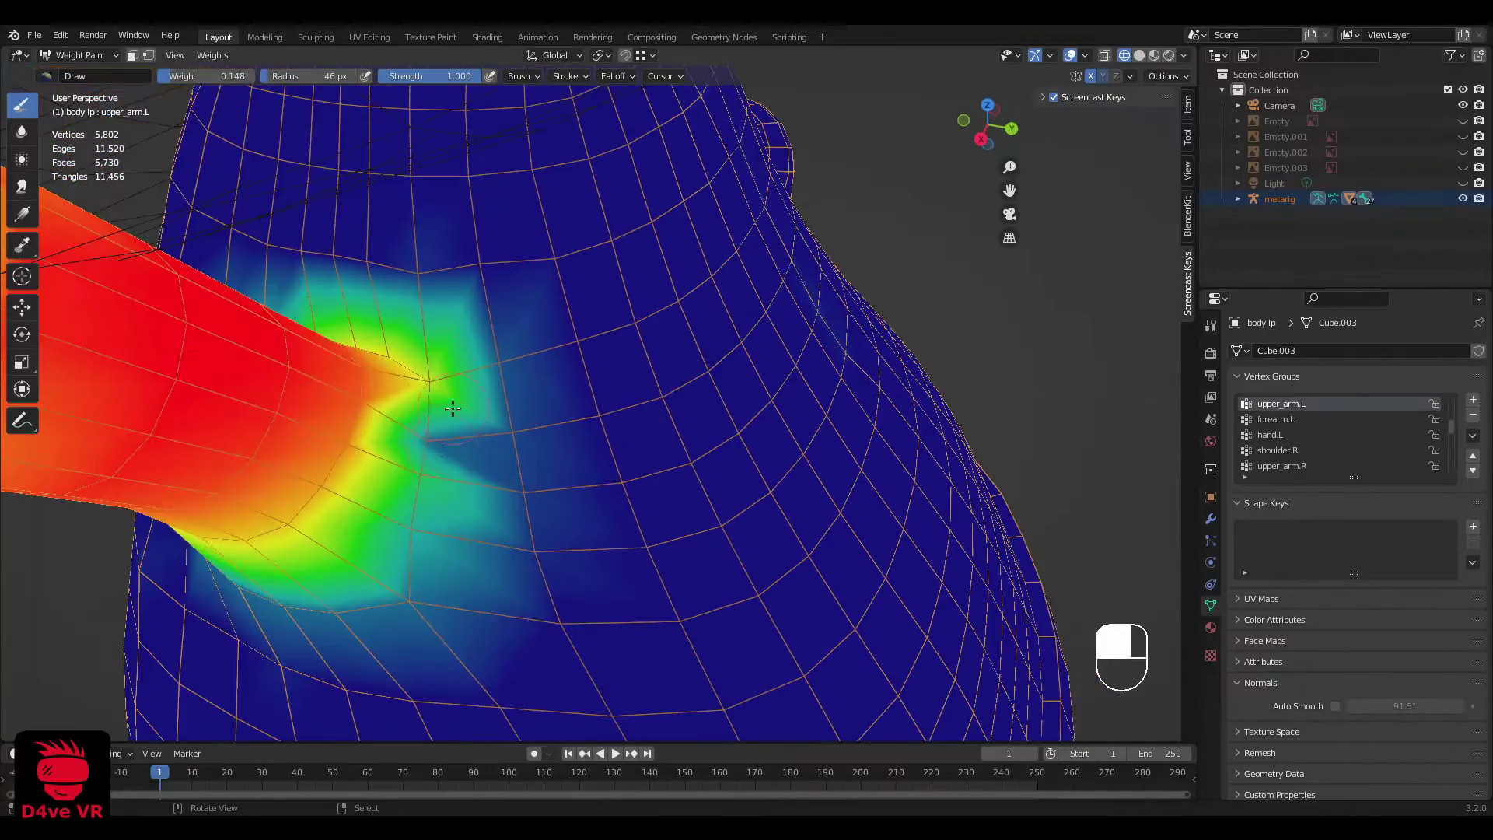
# Step: Reduce the brush radius to 30 px and paint weight 0.148 around the back and front of the left shoulder
pyautogui.moveTo(447, 365); pyautogui.dragTo(459, 424, button='middle')
pyautogui.scroll(3, 467, 435)
pyautogui.press('f')
pyautogui.click(544, 591)
pyautogui.moveTo(548, 599)
pyautogui.mouseDown(button='middle')
pyautogui.moveTo(597, 619)
pyautogui.moveTo(627, 553)
pyautogui.moveTo(709, 573)
pyautogui.mouseUp(button='middle')
pyautogui.moveTo(710, 573); pyautogui.dragTo(500, 570)
pyautogui.moveTo(500, 570); pyautogui.dragTo(591, 536, button='middle')
pyautogui.keyDown('shift'); pyautogui.moveTo(591, 537); pyautogui.dragTo(748, 465, button='middle'); pyautogui.keyUp('shift')
pyautogui.moveTo(748, 466); pyautogui.dragTo(679, 593)
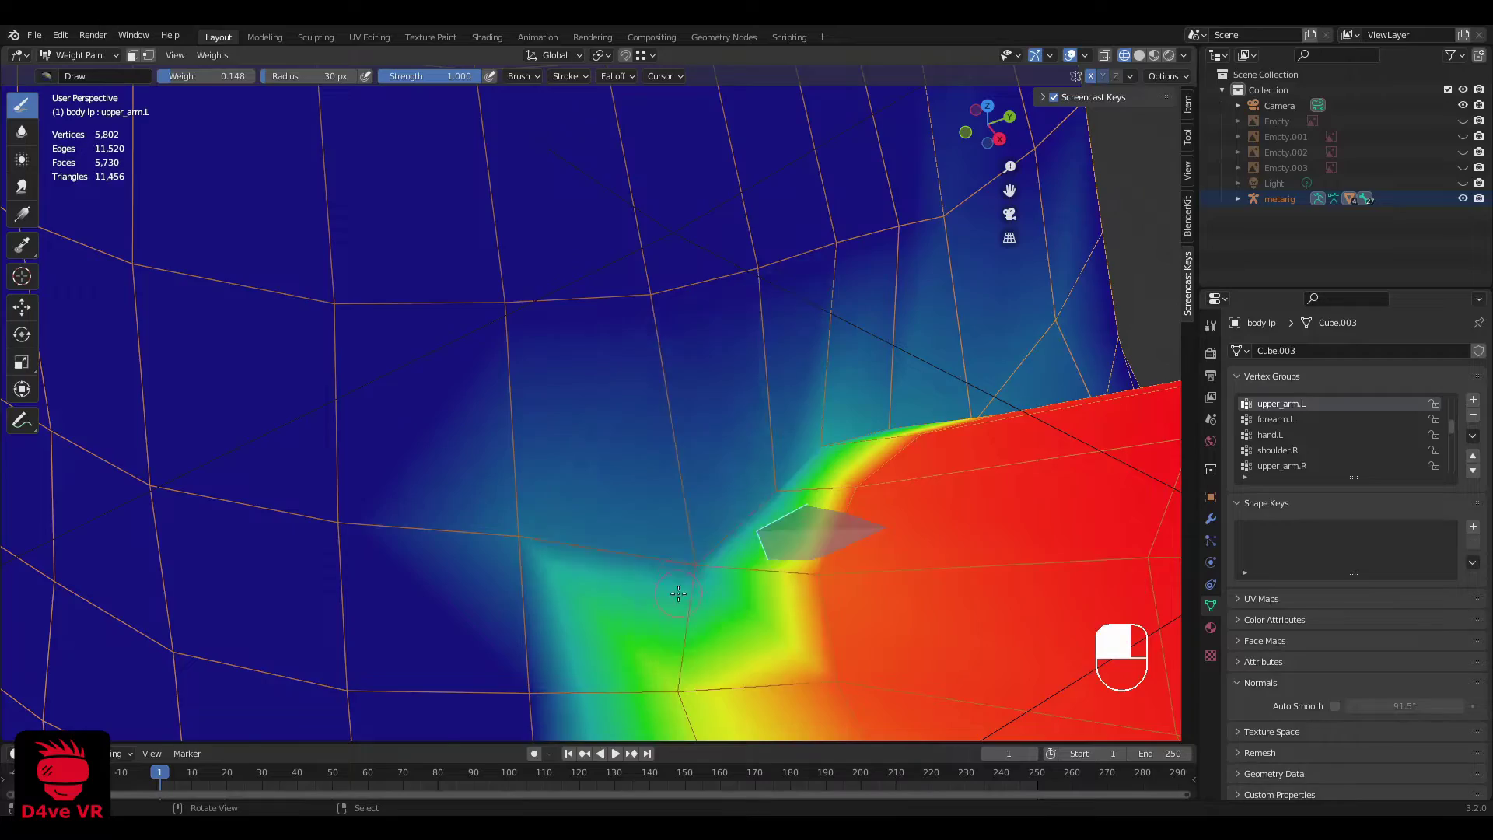
# Step: Examine the upper_arm.L weights around the left shoulder in front view and from nearby angles
pyautogui.scroll(-4, 679, 594)
pyautogui.moveTo(680, 593); pyautogui.dragTo(634, 378, button='middle')
pyautogui.scroll(-3, 685, 462)
pyautogui.moveTo(723, 498); pyautogui.dragTo(878, 491, button='middle')
pyautogui.press('`')
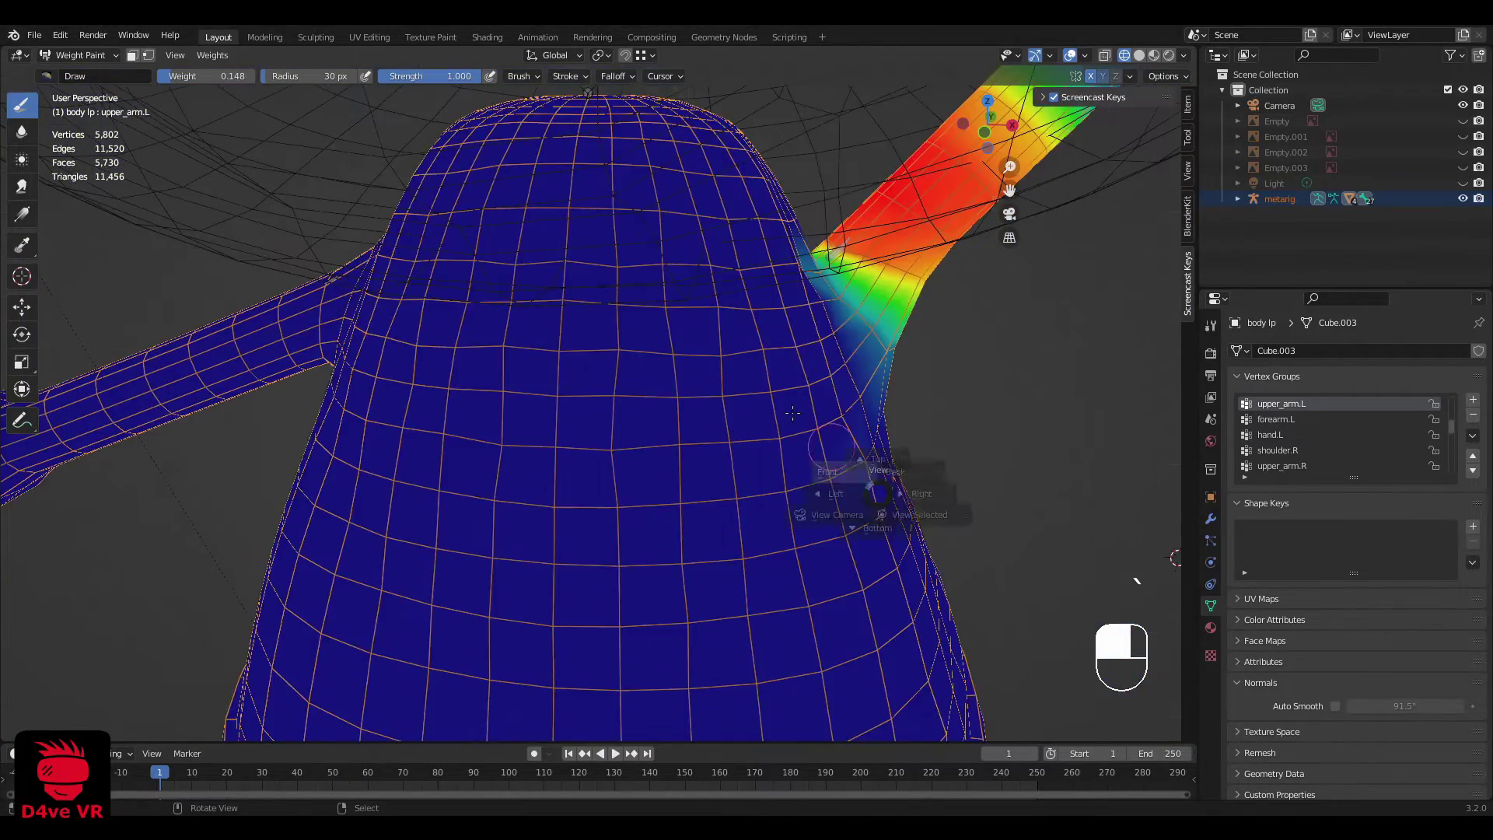
pyautogui.click(825, 457)
pyautogui.keyDown('shift'); pyautogui.moveTo(902, 409); pyautogui.dragTo(865, 435, button='middle'); pyautogui.keyUp('shift')
pyautogui.scroll(-5, 865, 435)
pyautogui.scroll(4, 864, 435)
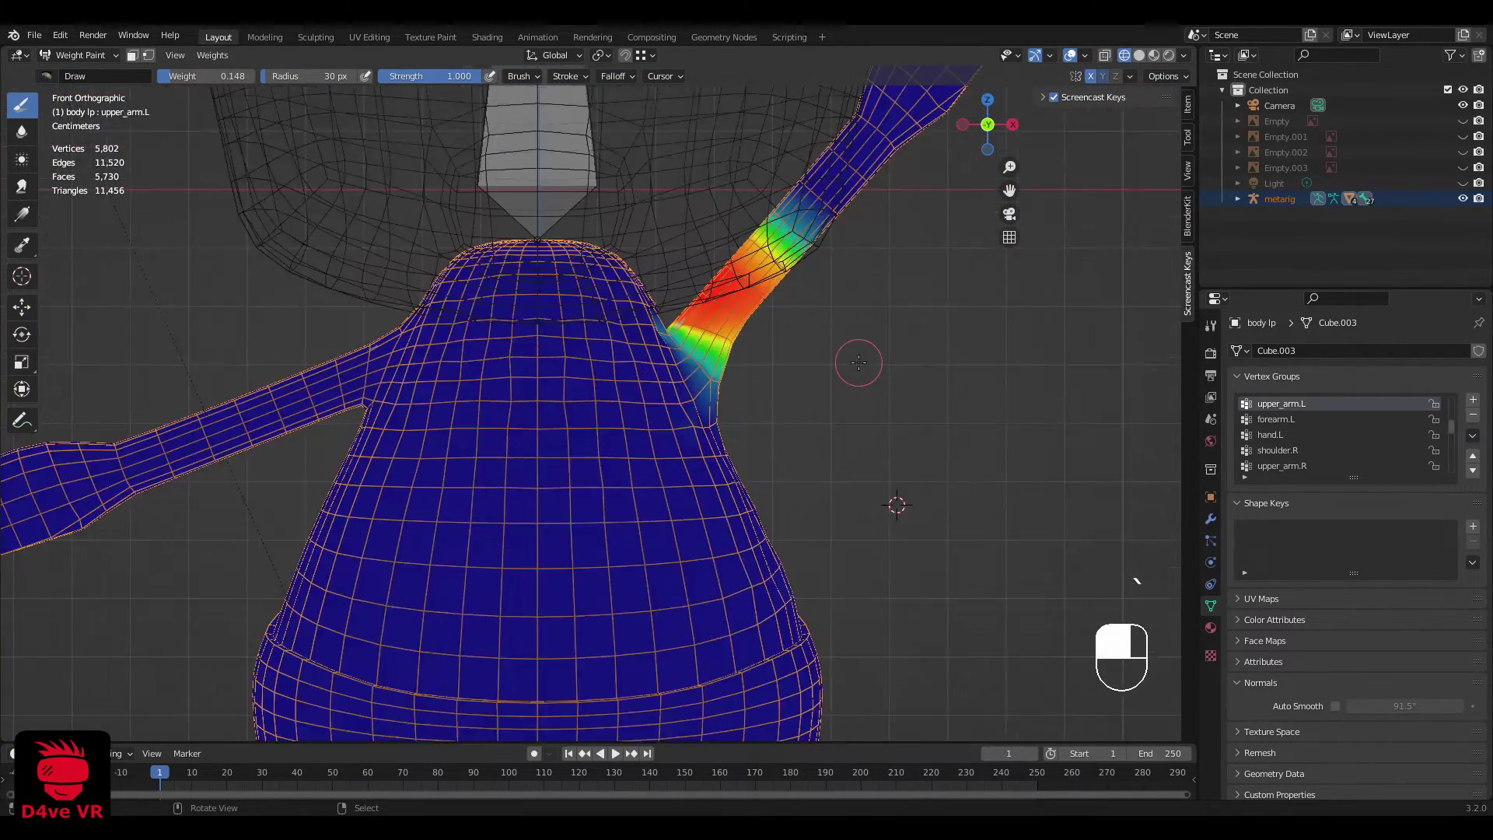
pyautogui.moveTo(859, 362); pyautogui.dragTo(646, 312, button='middle')
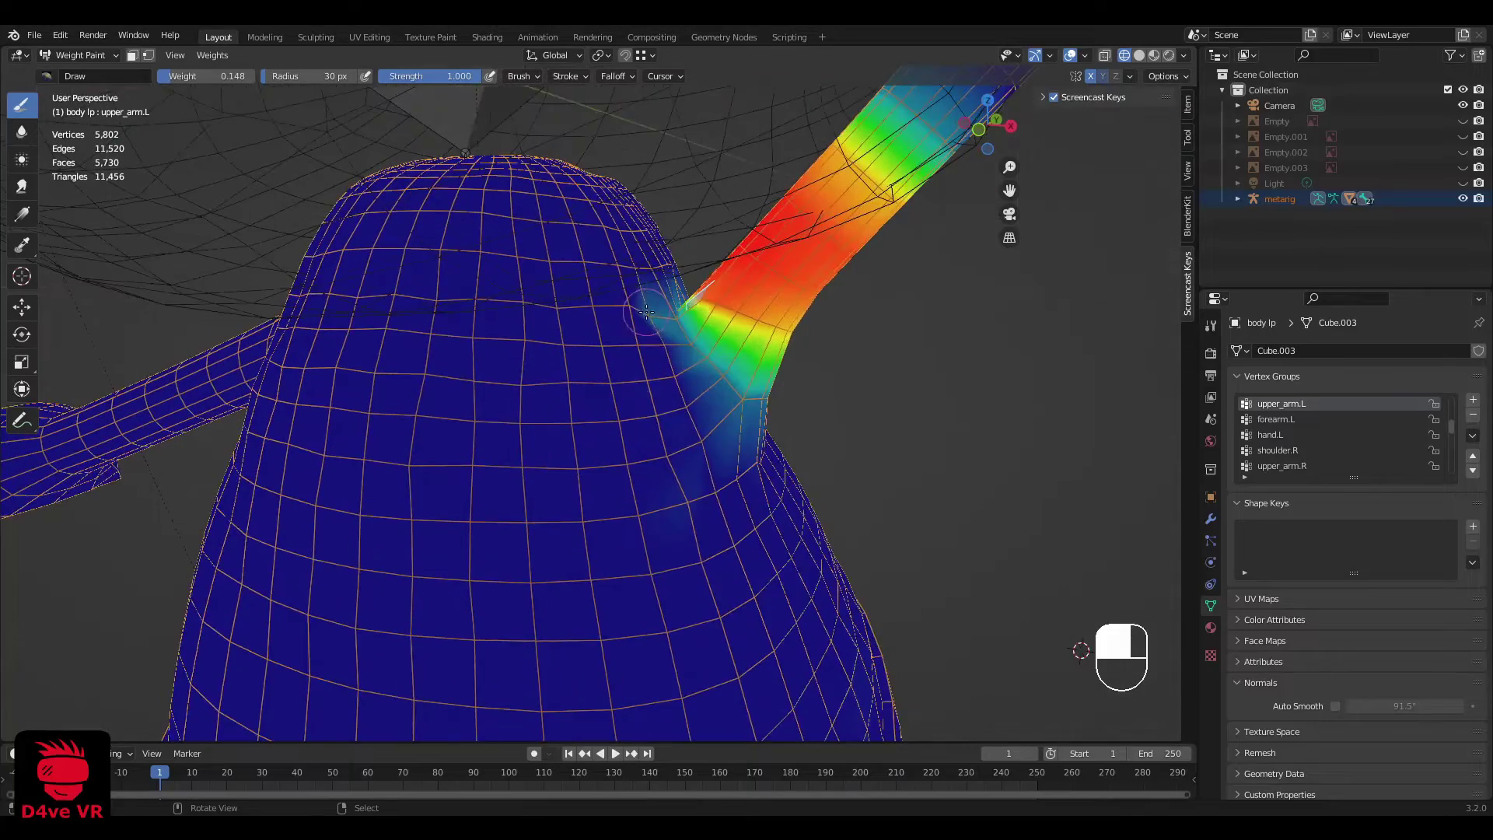
# Step: Undo the last stroke and erase stray upper_arm.L weight around the arm base with brush weight 0
pyautogui.moveTo(695, 416)
pyautogui.mouseDown(button='middle')
pyautogui.moveTo(616, 423)
pyautogui.moveTo(683, 363)
pyautogui.mouseUp(button='middle')
pyautogui.hotkey('ctrl', 'z')
pyautogui.scroll(3, 616, 423)
pyautogui.moveTo(572, 290); pyautogui.dragTo(431, 495, button='middle')
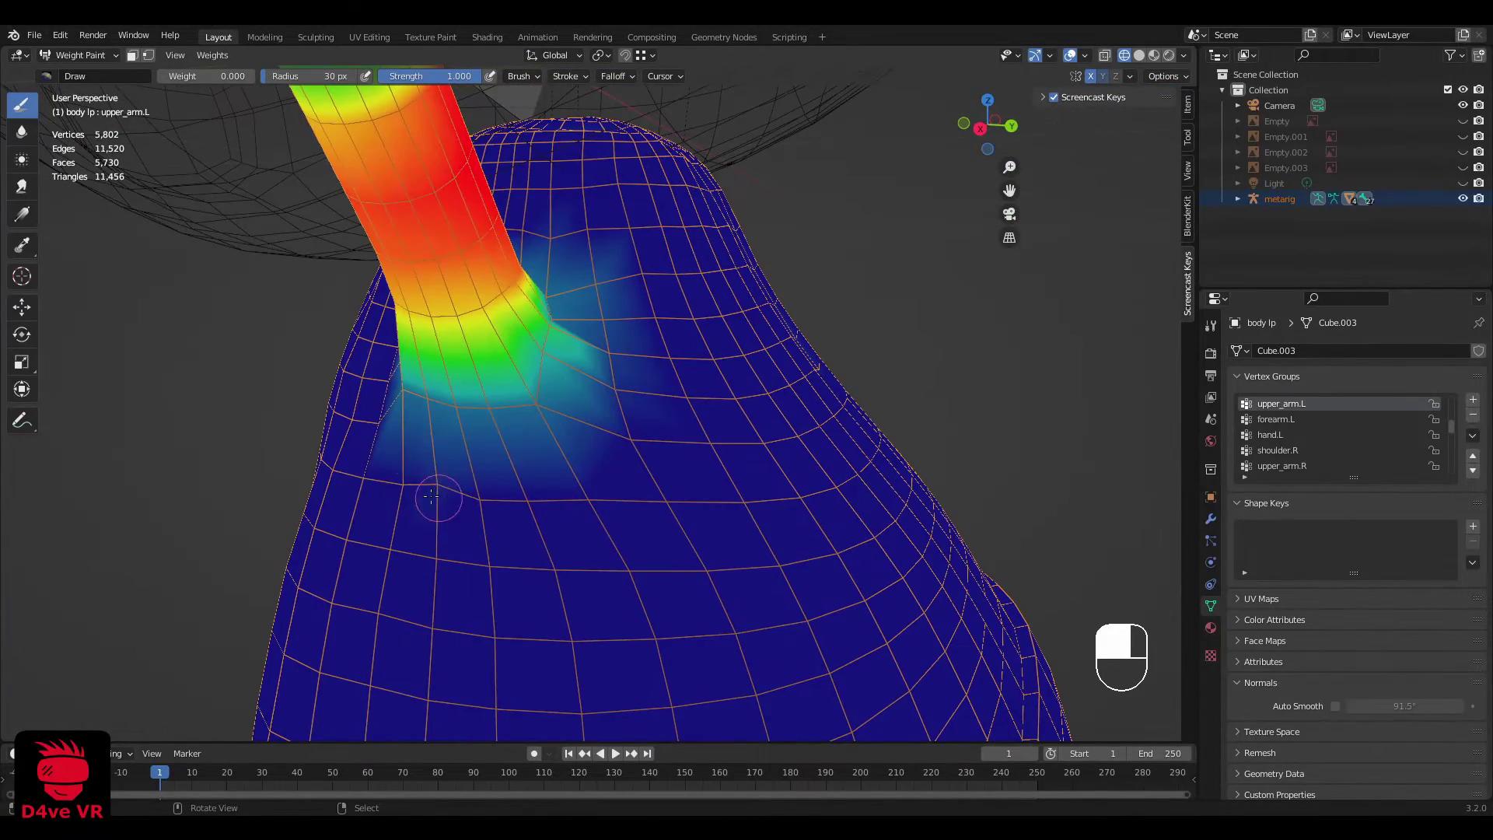
pyautogui.moveTo(602, 287); pyautogui.dragTo(734, 280, button='middle')
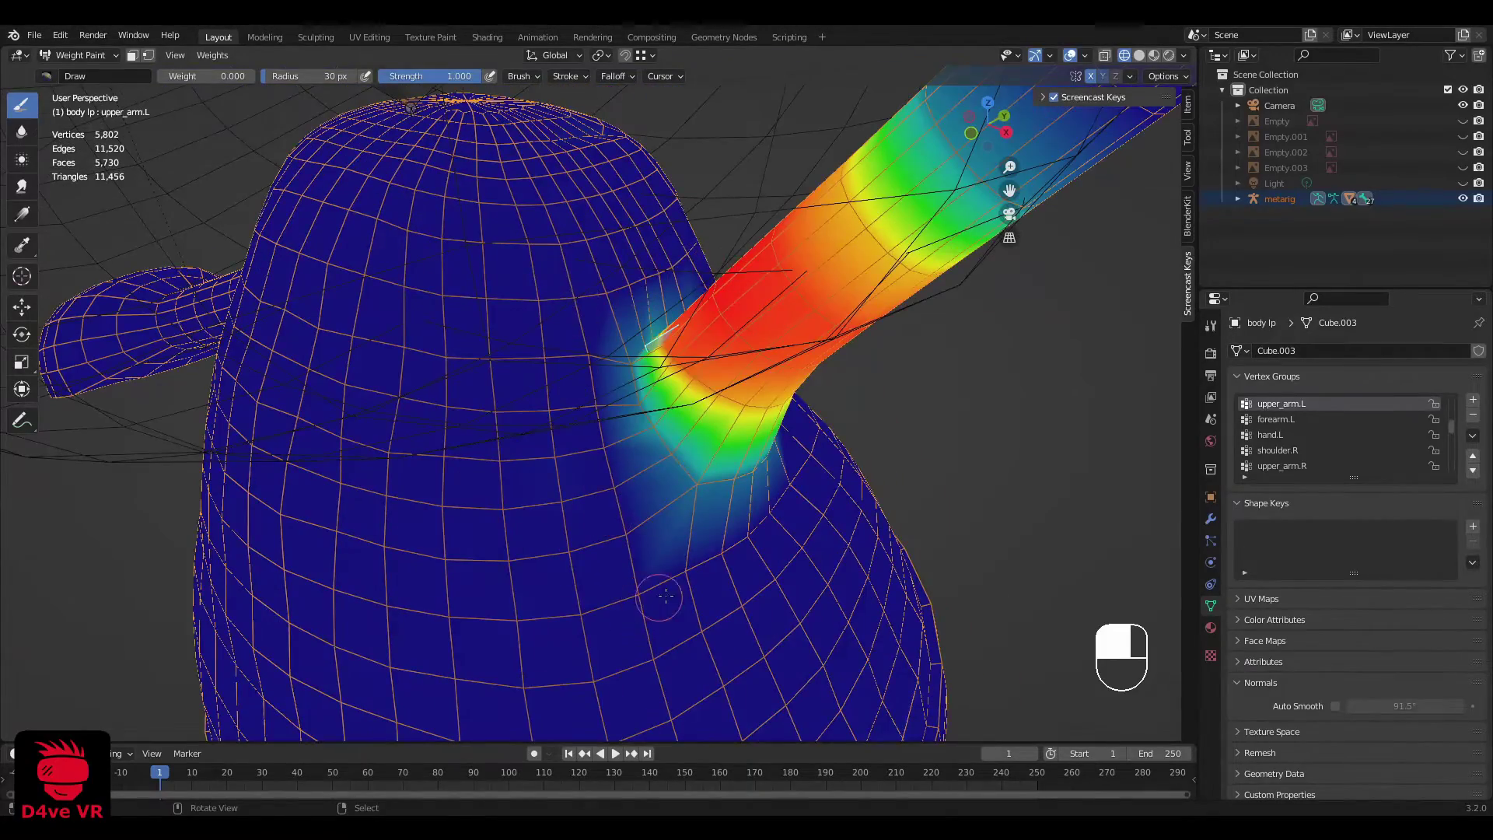
pyautogui.moveTo(666, 597); pyautogui.dragTo(111, 84, button='middle')
# Step: Return the metarig to Pose Mode and rotate upper_arm.L down towards horizontal in front view
pyautogui.click(85, 73)
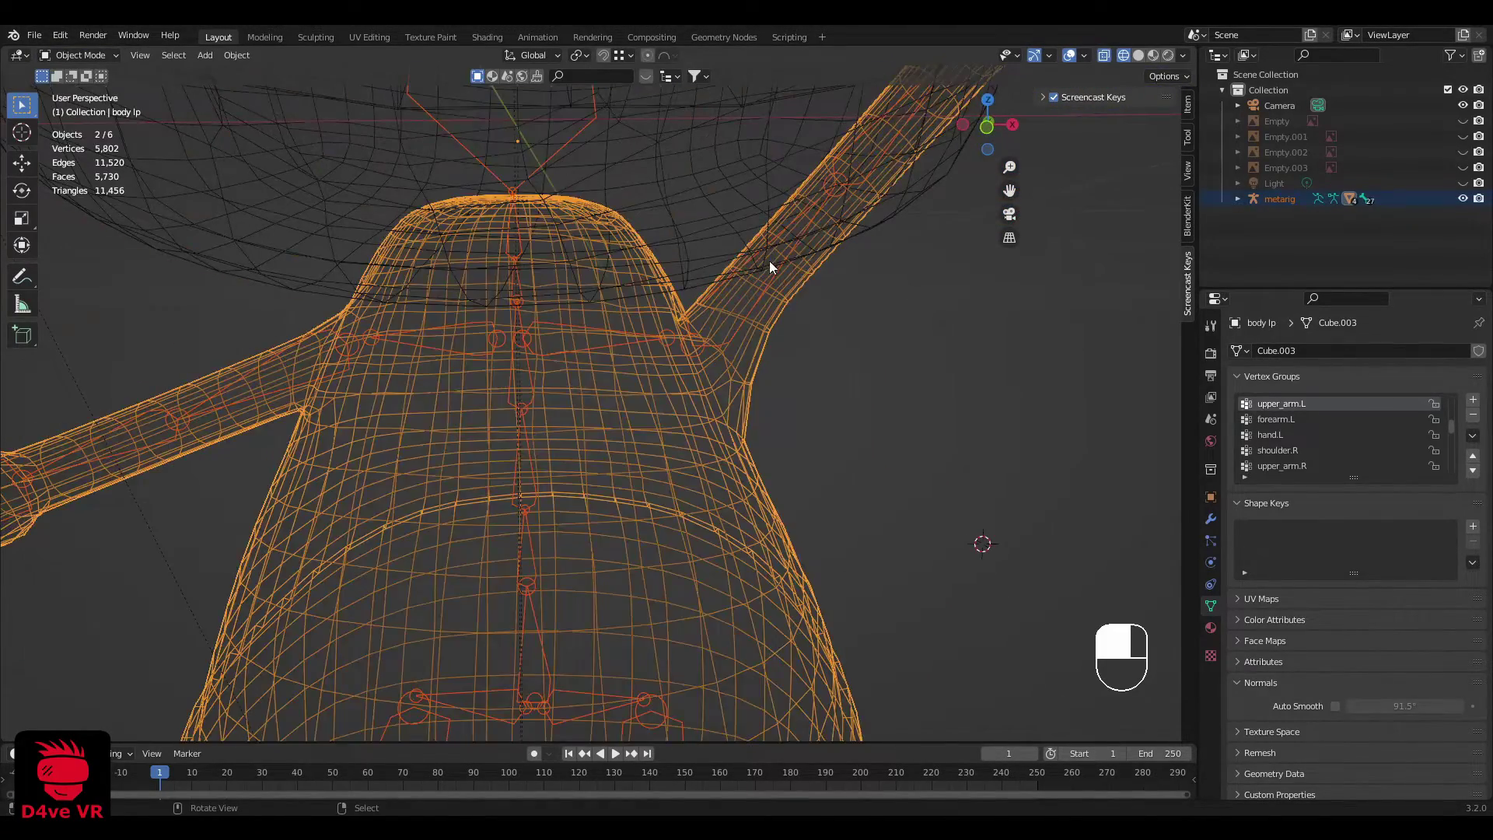
pyautogui.click(766, 277)
pyautogui.click(81, 107)
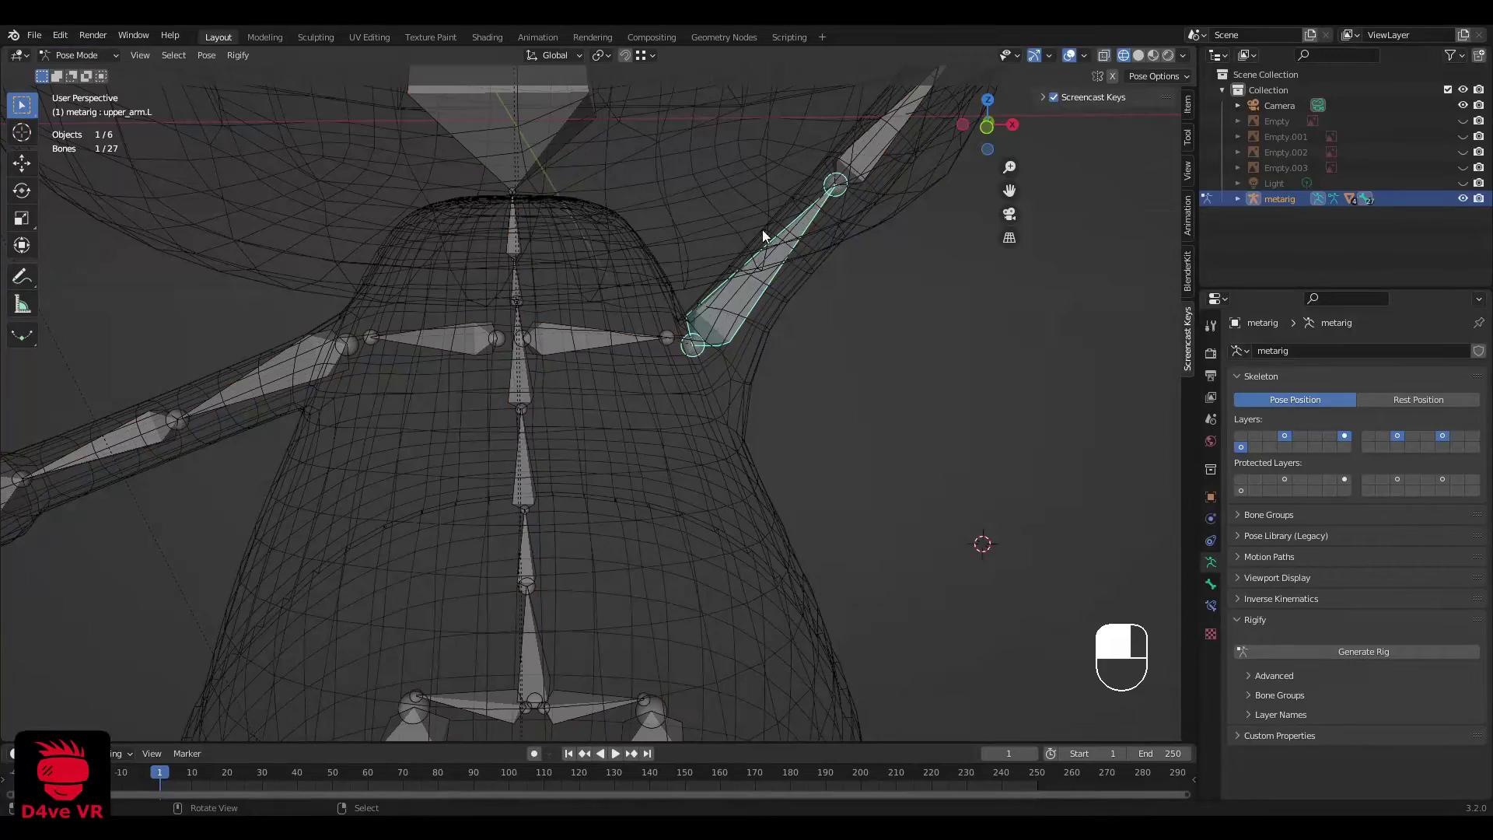
pyautogui.click(740, 263)
pyautogui.press('r')
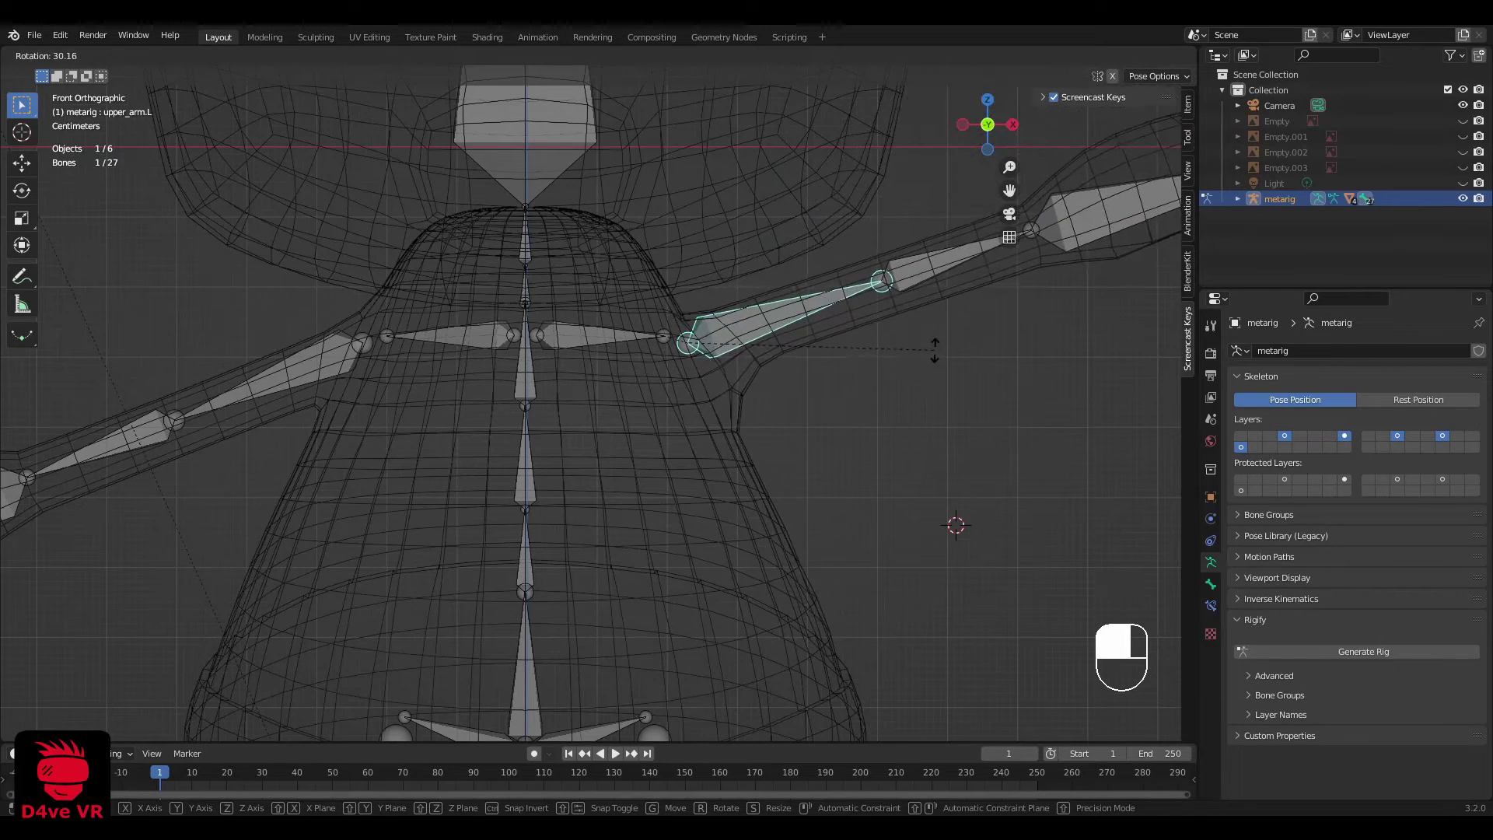
pyautogui.click(976, 427)
# Step: Select the body mesh along with the metarig and resume weight painting the upper_arm.L group
pyautogui.moveTo(976, 427)
pyautogui.mouseDown(button='middle')
pyautogui.moveTo(794, 374)
pyautogui.moveTo(482, 358)
pyautogui.mouseUp(button='middle')
pyautogui.click(82, 55)
pyautogui.click(85, 73)
pyautogui.keyDown('shift'); pyautogui.click(795, 380); pyautogui.keyUp('shift')
pyautogui.click(83, 142)
pyautogui.scroll(5, 591, 358)
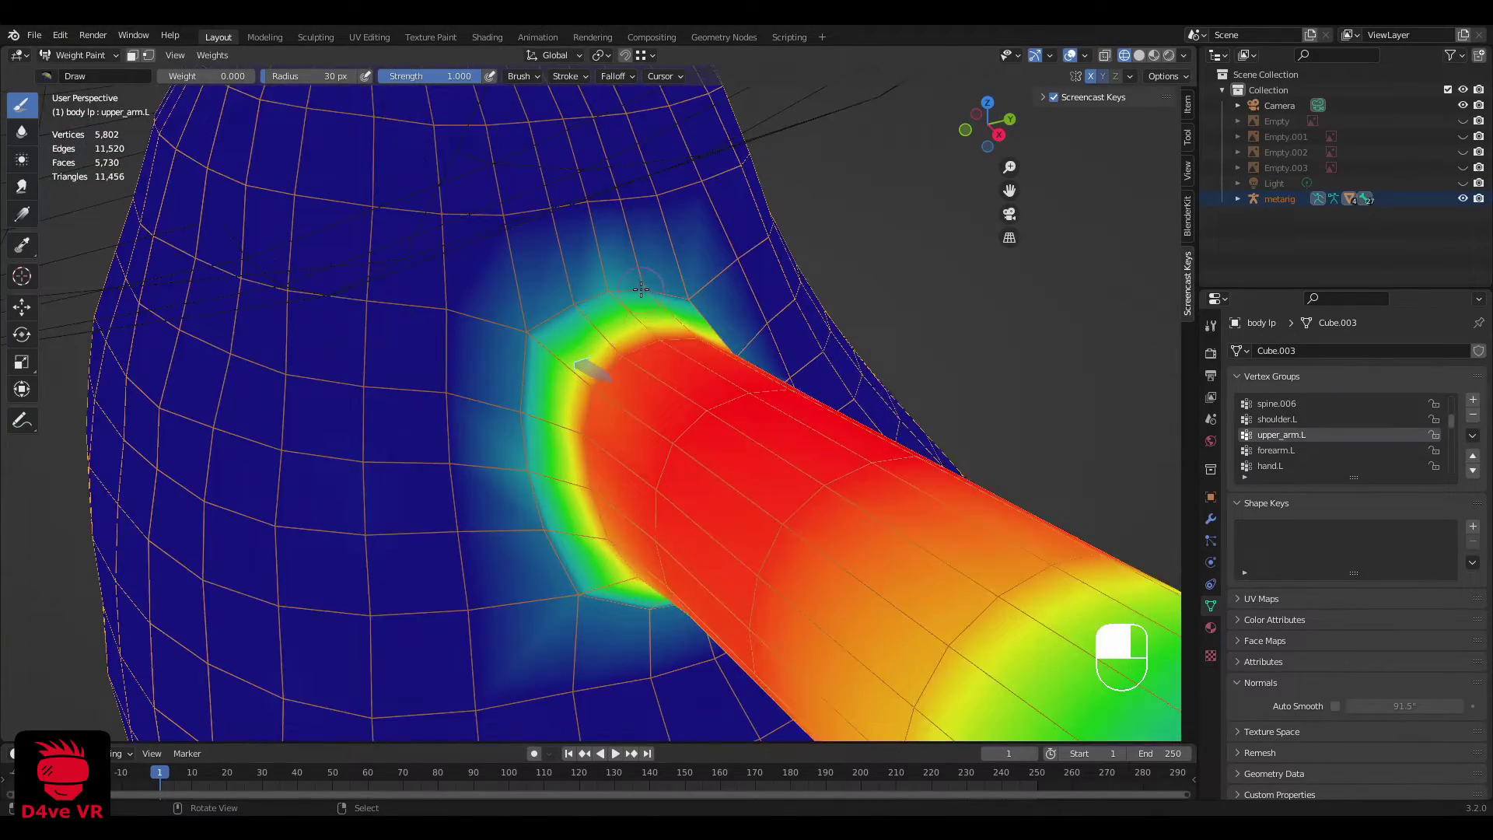
# Step: Erase the upper_arm.L weight from the torso above the left shoulder with weight 0 and a 30 px brush
pyautogui.moveTo(466, 202); pyautogui.dragTo(449, 137, button='middle')
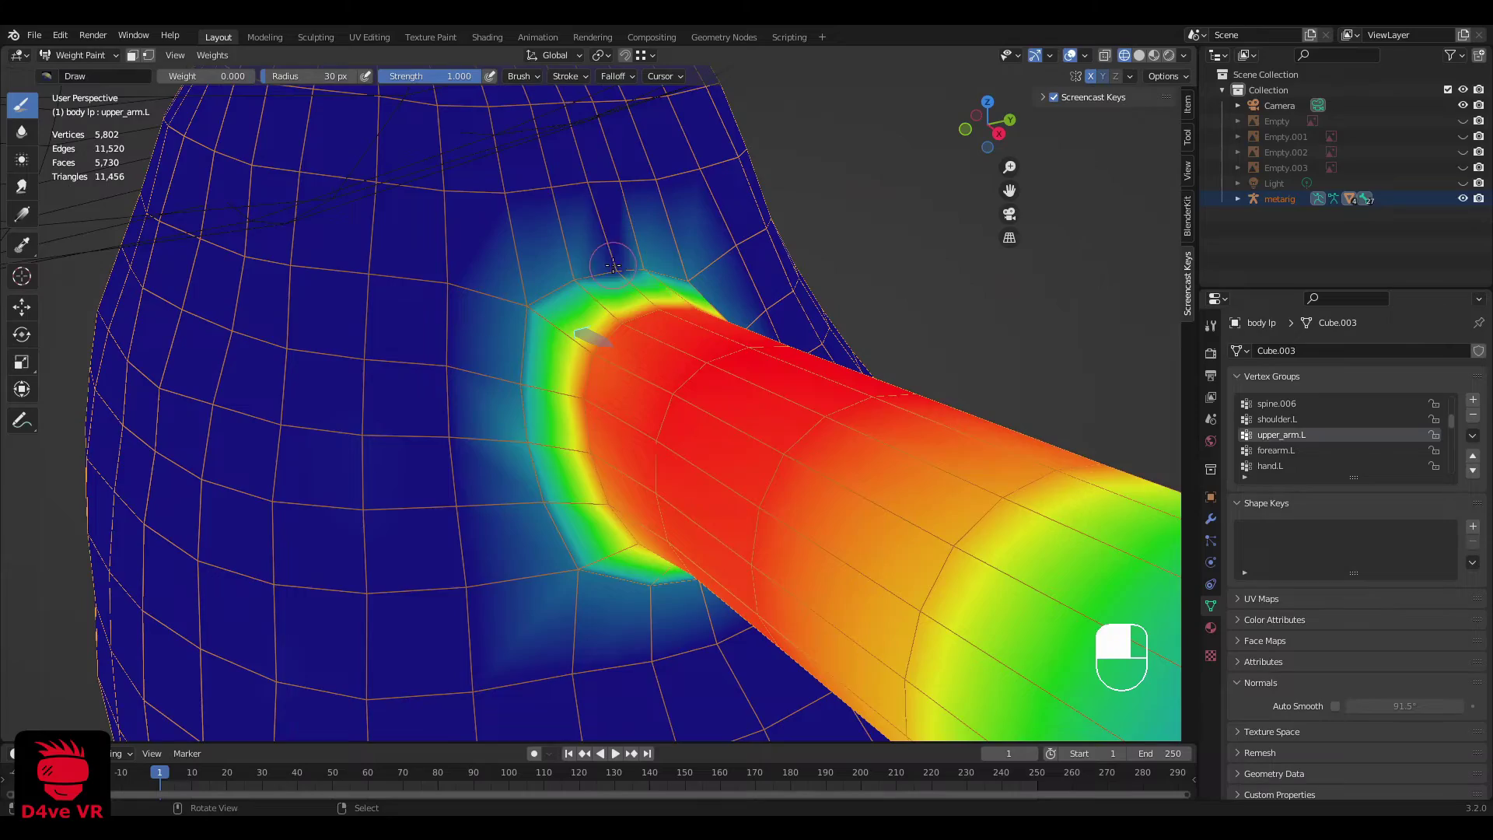
pyautogui.moveTo(613, 265); pyautogui.dragTo(644, 394, button='middle')
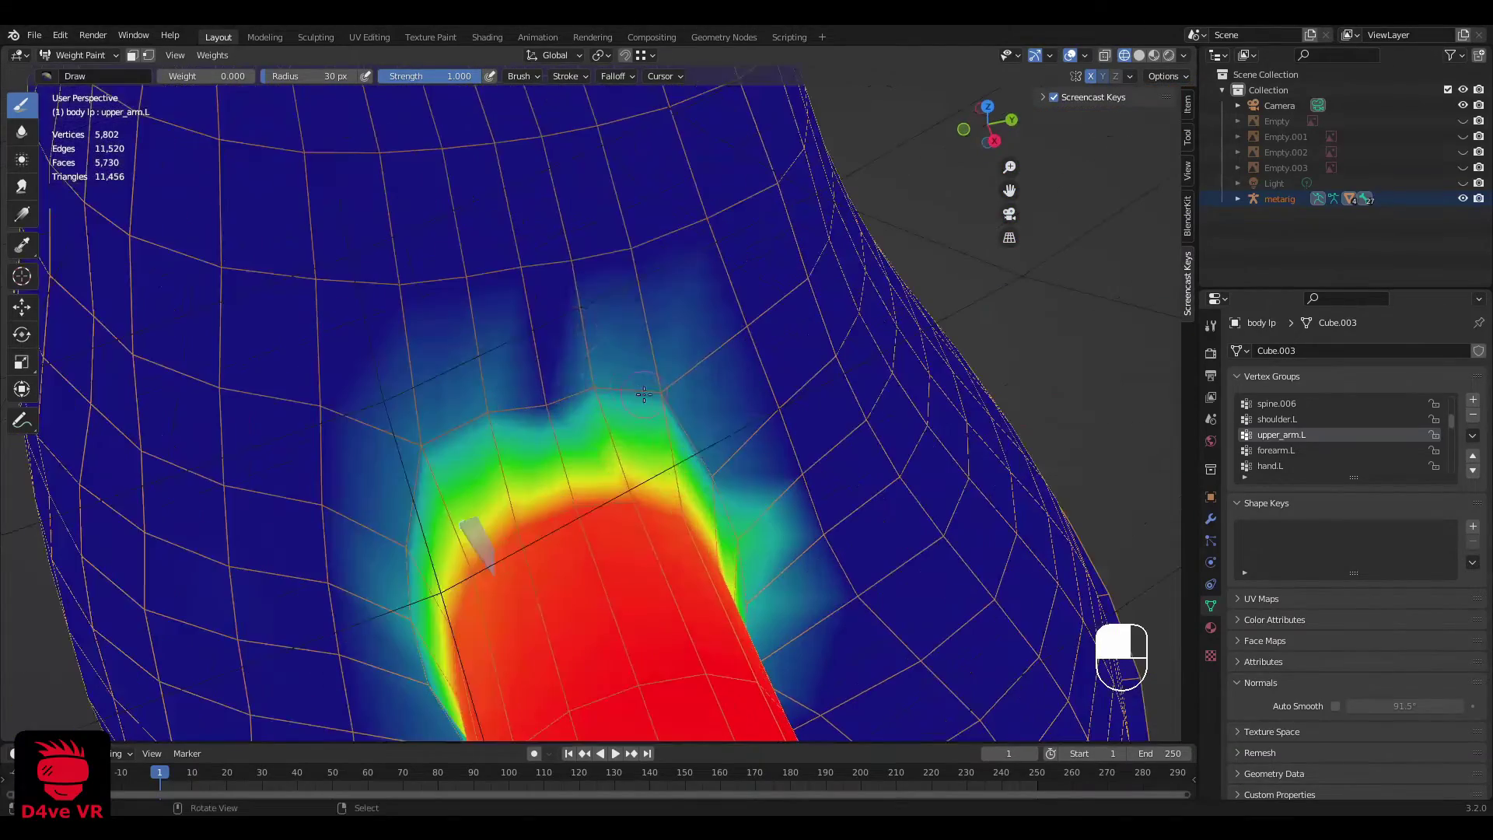
pyautogui.moveTo(643, 394); pyautogui.dragTo(540, 389)
pyautogui.moveTo(454, 423); pyautogui.dragTo(421, 458)
pyautogui.moveTo(421, 459); pyautogui.dragTo(513, 406, button='middle')
pyautogui.moveTo(593, 354); pyautogui.dragTo(606, 467)
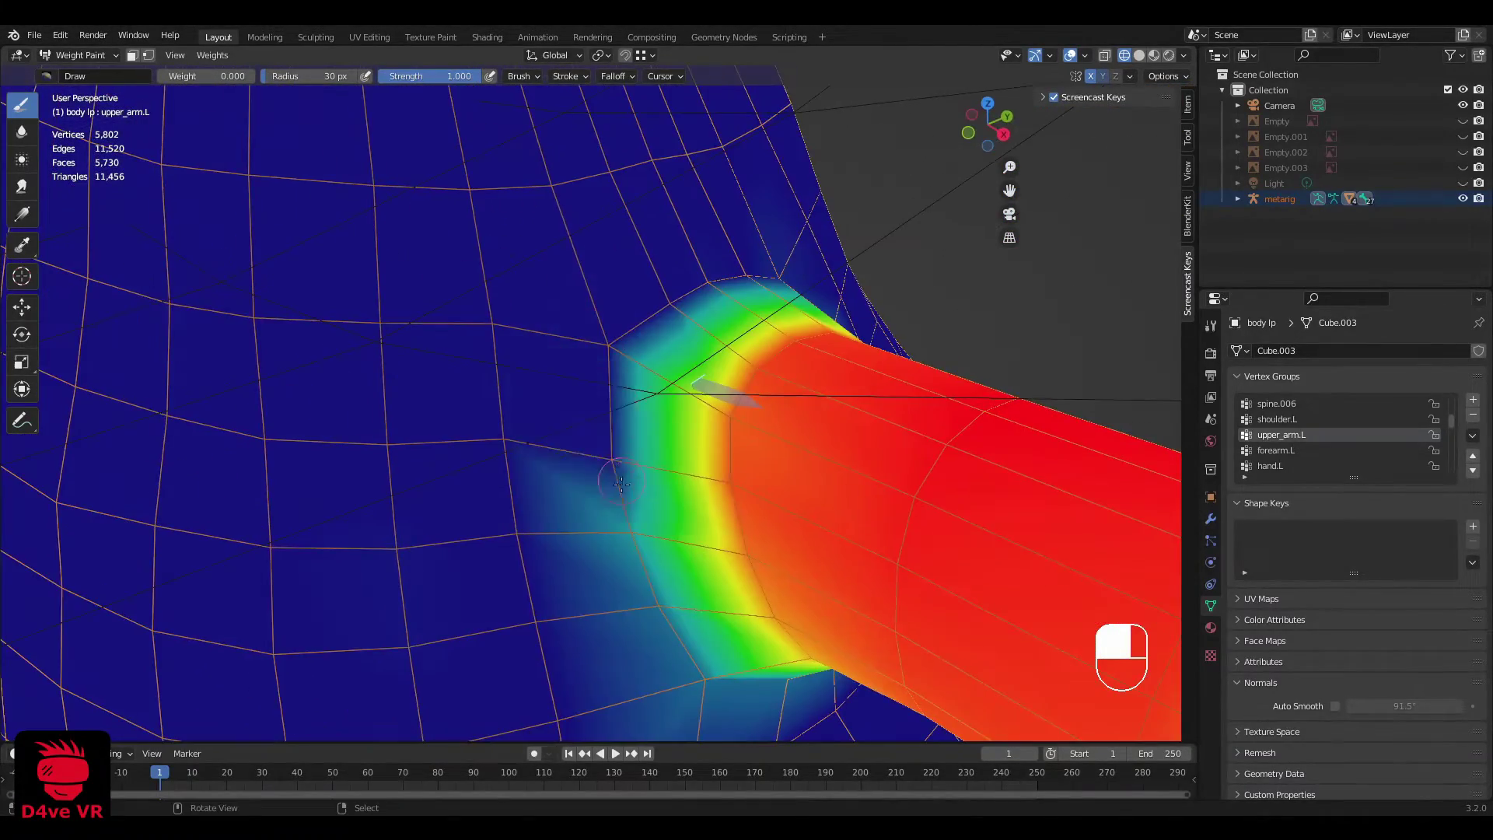
# Step: Erase the remaining upper_arm.L weight from the torso in front of, below and behind the left arm base
pyautogui.moveTo(602, 498); pyautogui.dragTo(587, 443, button='middle')
pyautogui.moveTo(569, 321); pyautogui.dragTo(679, 519)
pyautogui.moveTo(723, 505); pyautogui.dragTo(616, 455, button='middle')
pyautogui.moveTo(493, 306)
pyautogui.mouseDown()
pyautogui.moveTo(668, 327)
pyautogui.moveTo(770, 311)
pyautogui.mouseUp()
pyautogui.moveTo(777, 311); pyautogui.dragTo(661, 346, button='middle')
pyautogui.moveTo(447, 435)
pyautogui.mouseDown()
pyautogui.moveTo(450, 406)
pyautogui.moveTo(400, 573)
pyautogui.mouseUp()
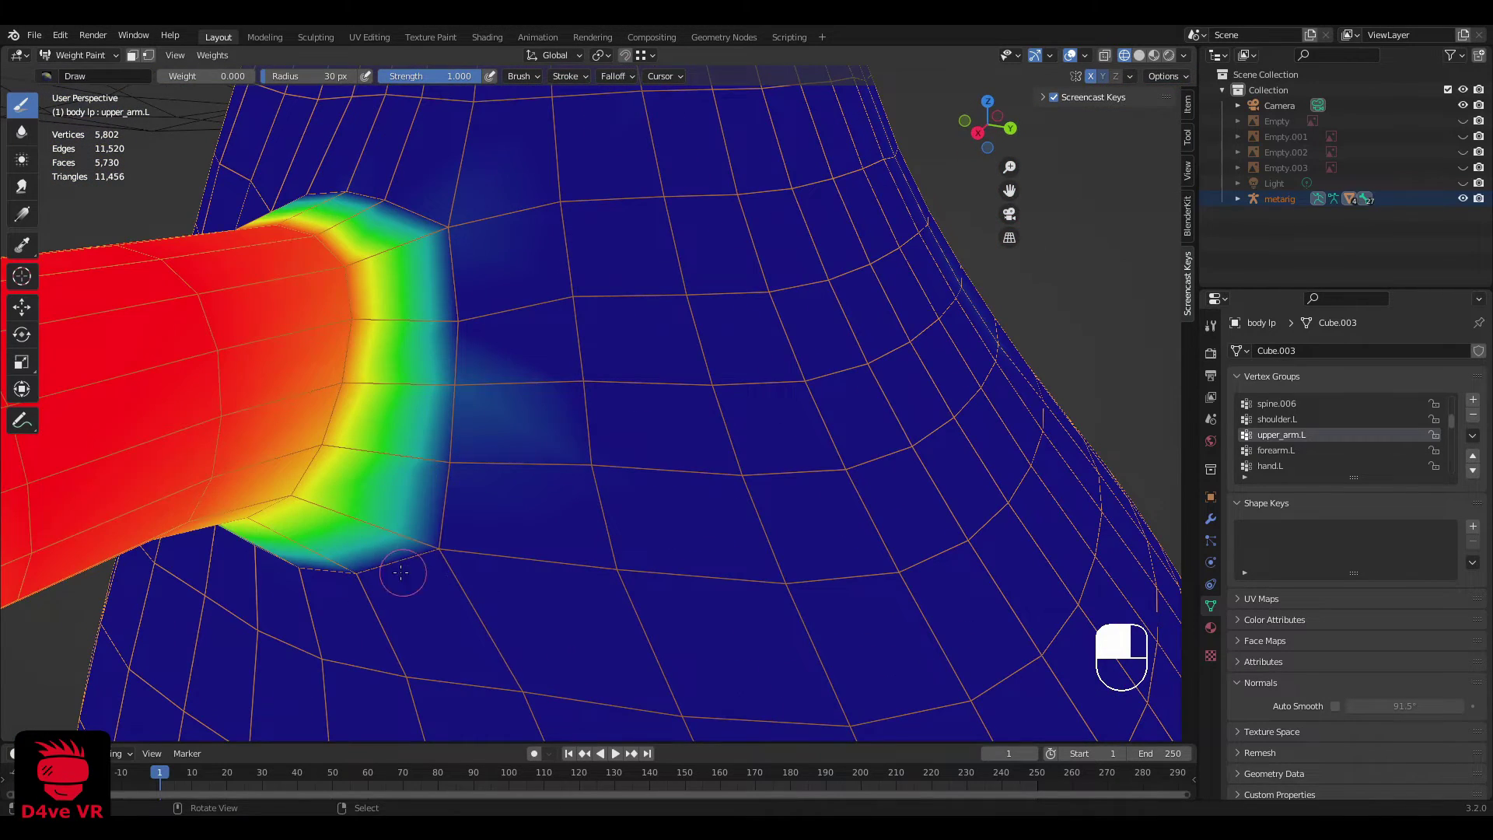
pyautogui.moveTo(400, 573)
pyautogui.mouseDown(button='middle')
pyautogui.moveTo(493, 393)
pyautogui.moveTo(489, 268)
pyautogui.moveTo(531, 340)
pyautogui.mouseUp(button='middle')
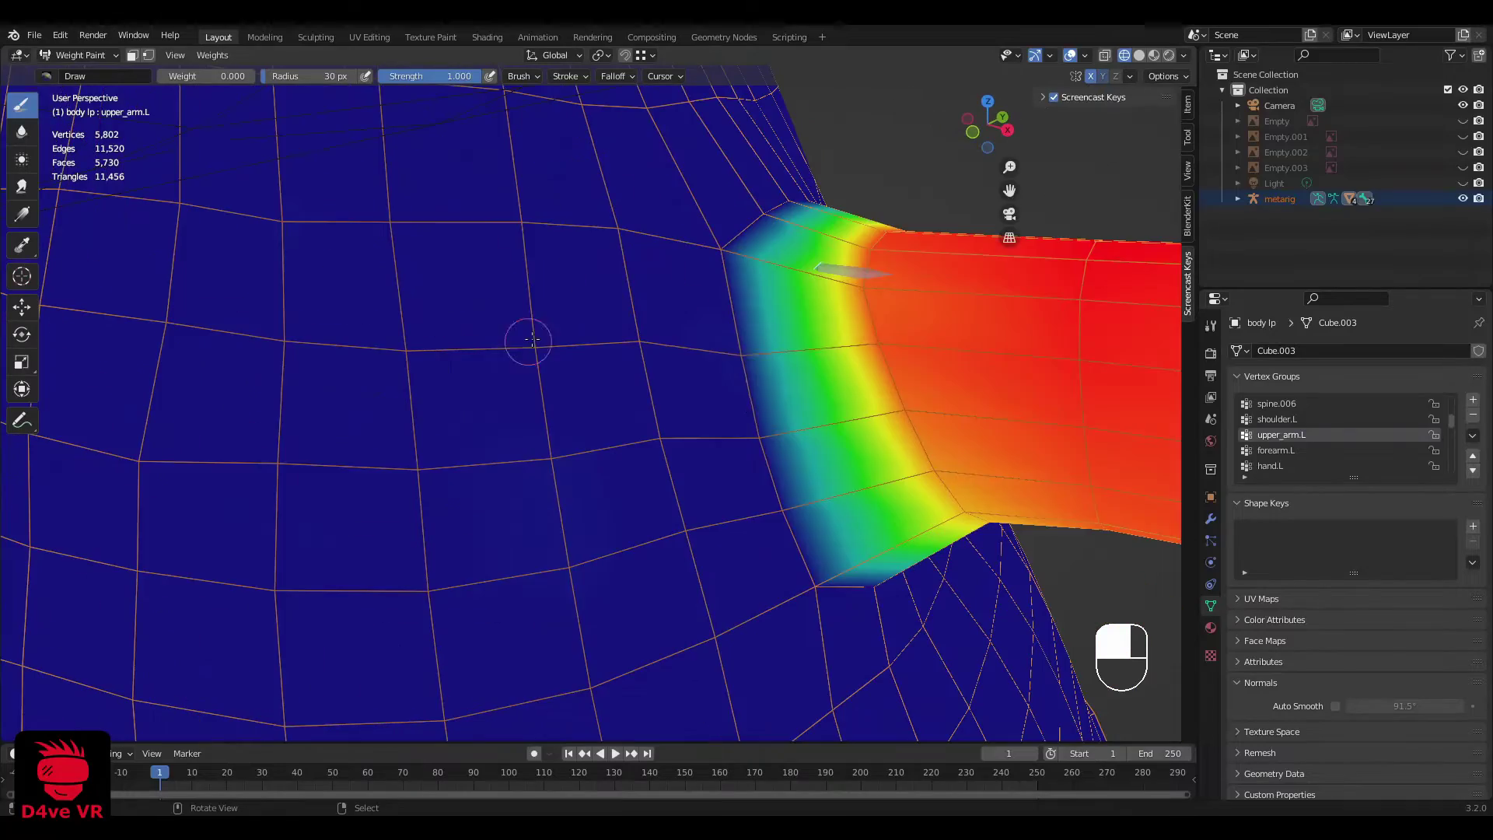
# Step: Set the brush weight to 0.312 and paint upper_arm.L around the ring where the left arm joins the torso
pyautogui.moveTo(764, 510); pyautogui.dragTo(743, 533, button='middle')
pyautogui.moveTo(836, 472); pyautogui.dragTo(668, 339, button='middle')
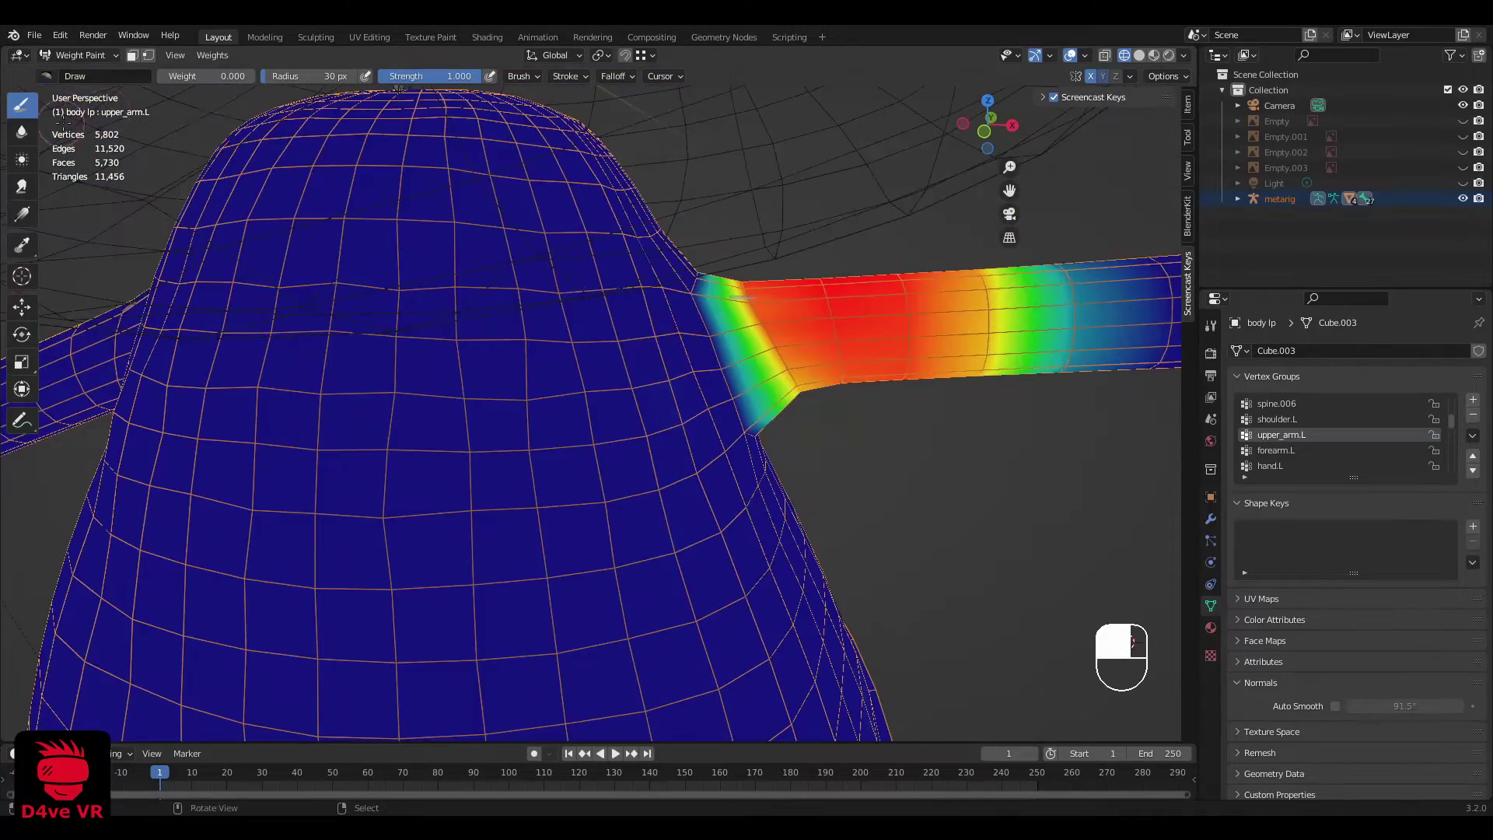
pyautogui.scroll(3, 816, 373)
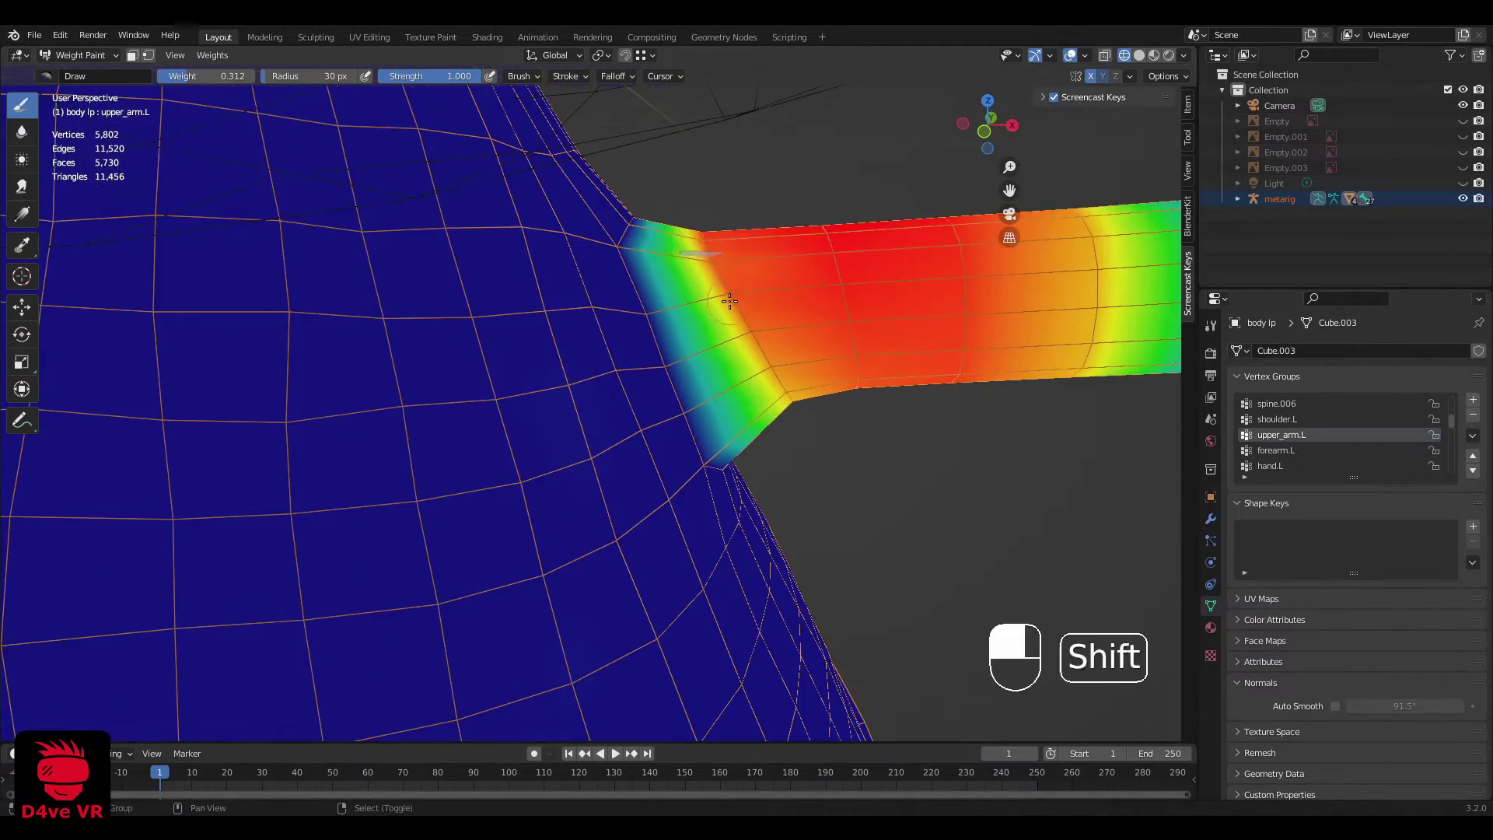
pyautogui.moveTo(724, 289); pyautogui.dragTo(507, 167, button='middle')
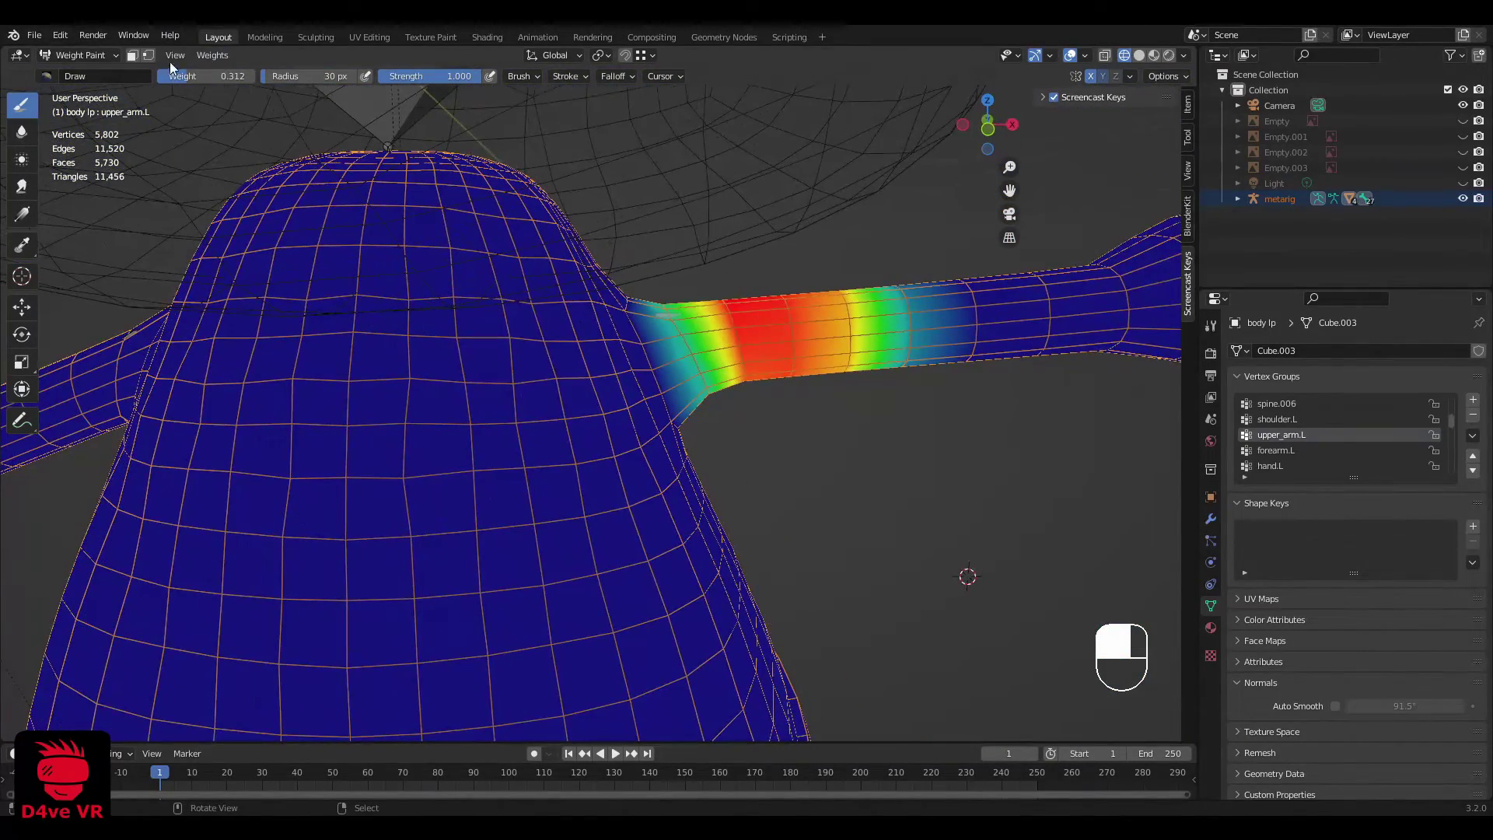
# Step: Return the metarig to Pose Mode and test the rotation of upper_arm.L in front view
pyautogui.click(87, 74)
pyautogui.click(764, 350)
pyautogui.click(79, 55)
pyautogui.click(92, 110)
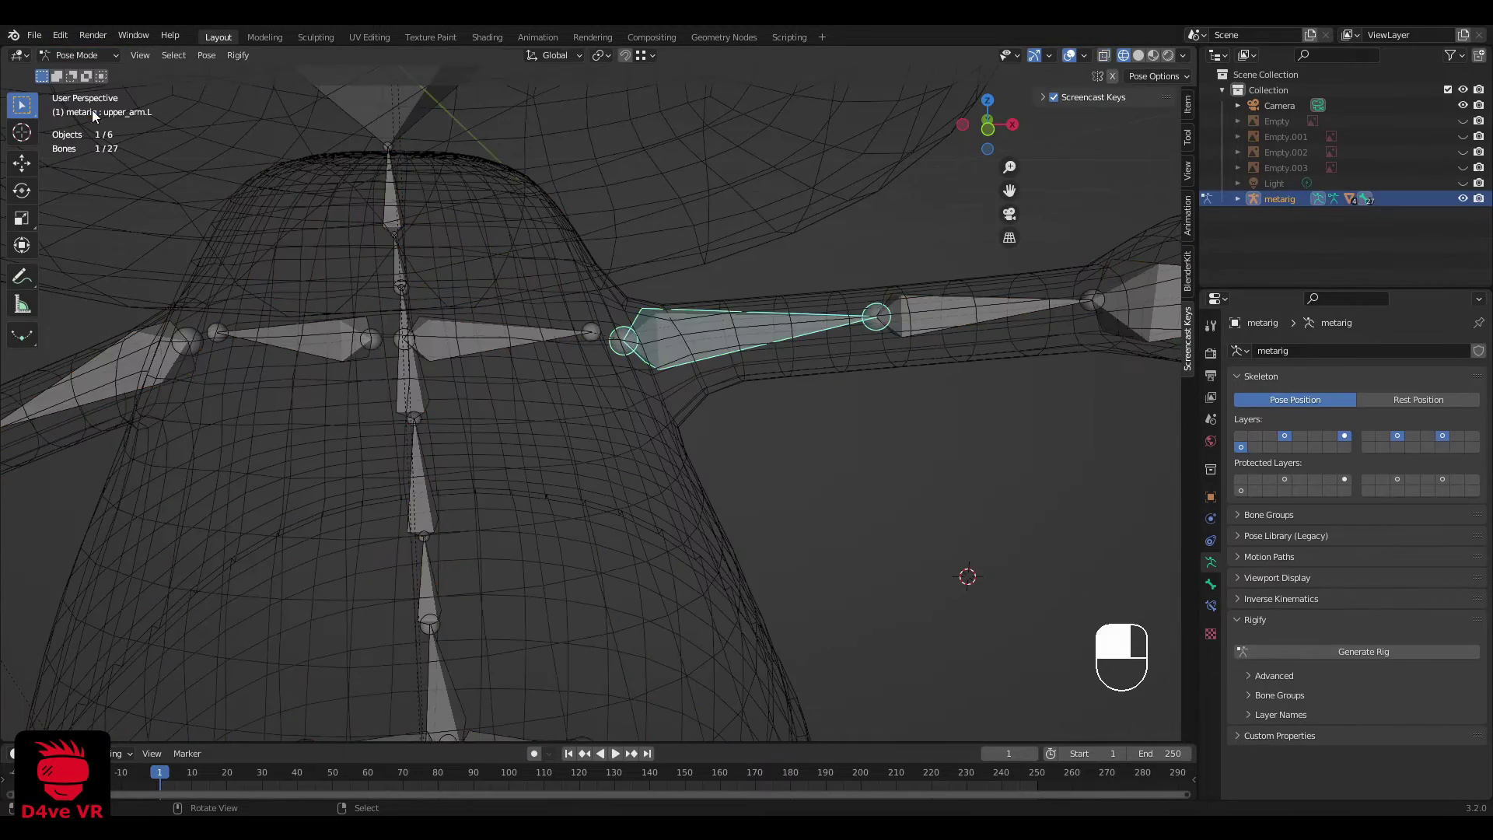
pyautogui.click(828, 300)
pyautogui.press('r')
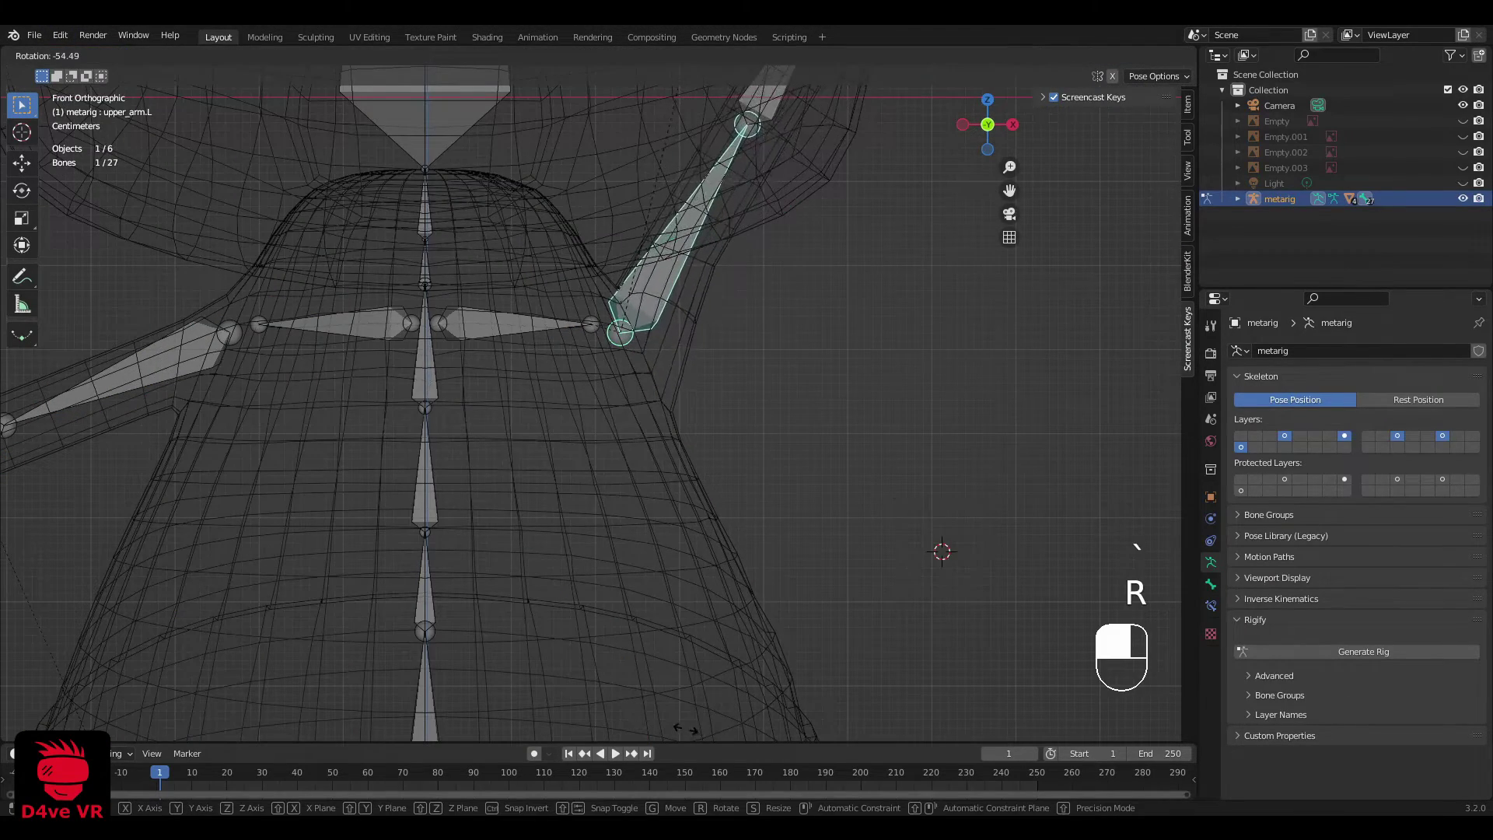
pyautogui.click(754, 272)
pyautogui.scroll(-1, 754, 272)
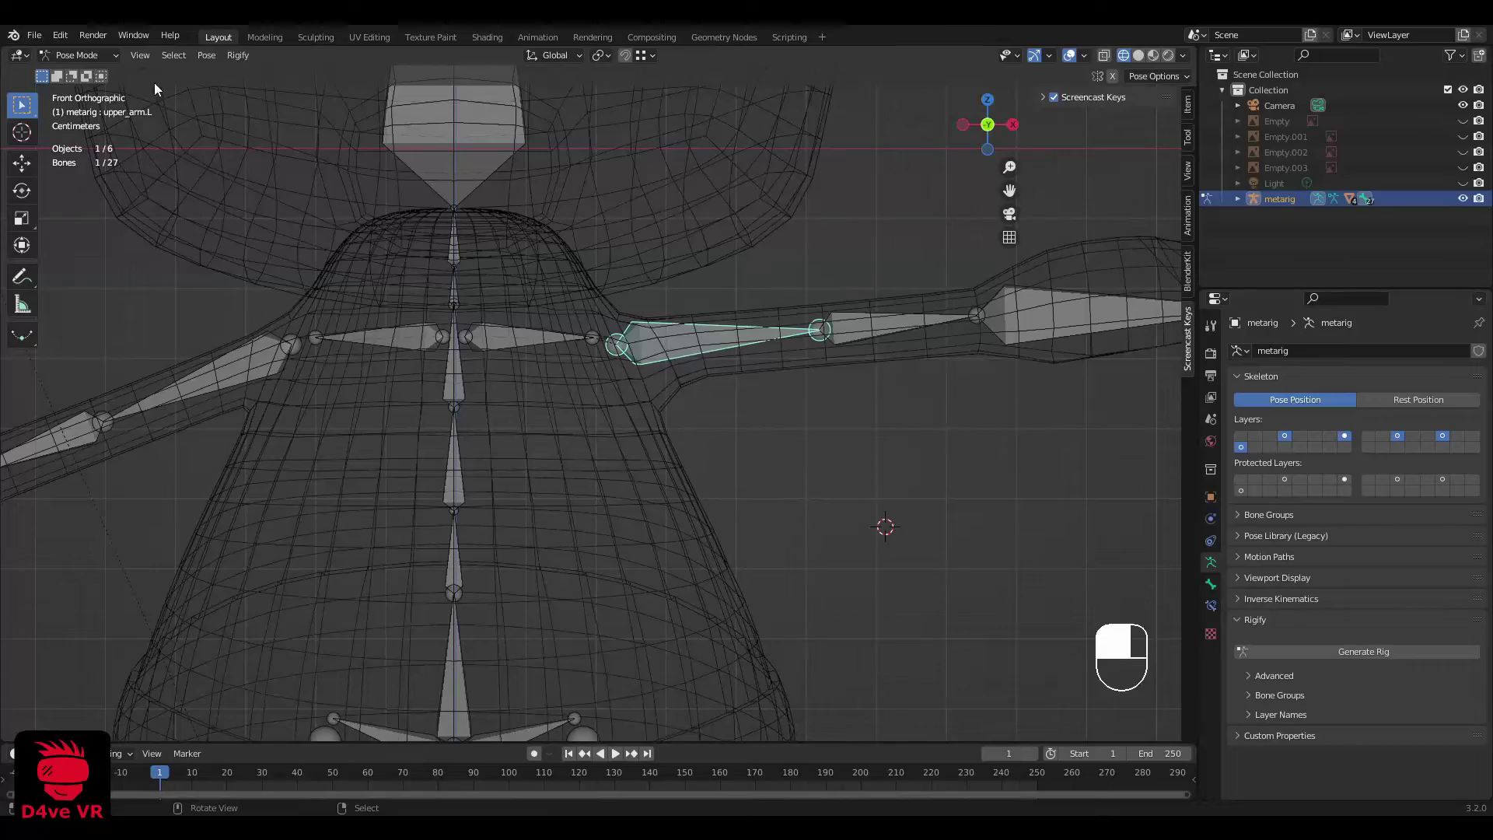
# Step: Reopen the body lp mesh in Weight Paint with upper_arm.L active and set the brush weight to 0
pyautogui.hotkey('ctrl', 'Tab')
pyautogui.keyDown('shift'); pyautogui.click(689, 372); pyautogui.keyUp('shift')
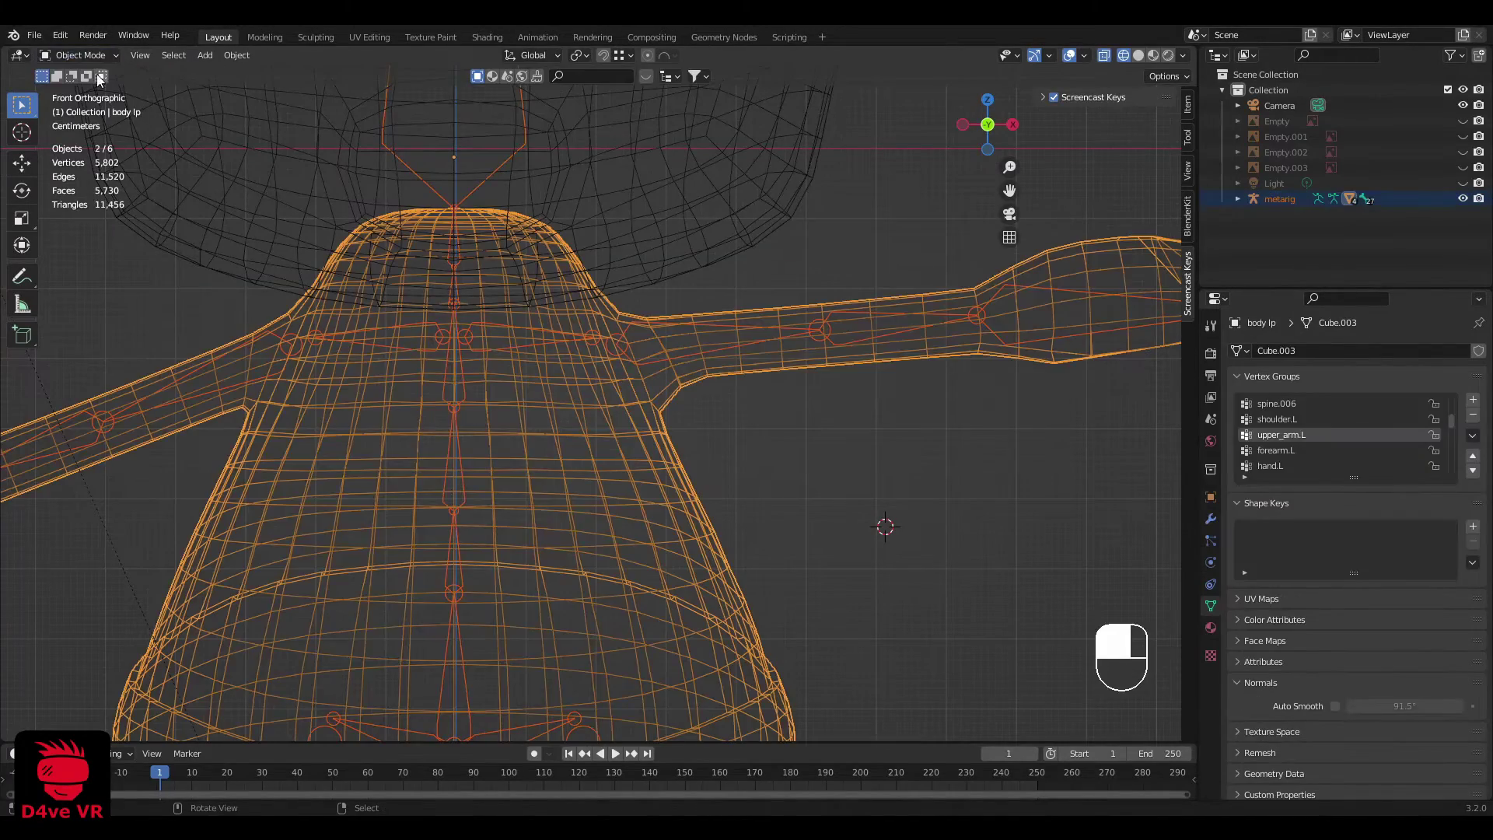
pyautogui.click(87, 141)
pyautogui.scroll(-3, 467, 365)
pyautogui.moveTo(544, 311)
pyautogui.mouseDown(button='middle')
pyautogui.moveTo(466, 365)
pyautogui.moveTo(436, 420)
pyautogui.mouseUp(button='middle')
pyautogui.scroll(2, 436, 420)
pyautogui.moveTo(189, 76); pyautogui.dragTo(89, 76)
pyautogui.scroll(-3, 661, 467)
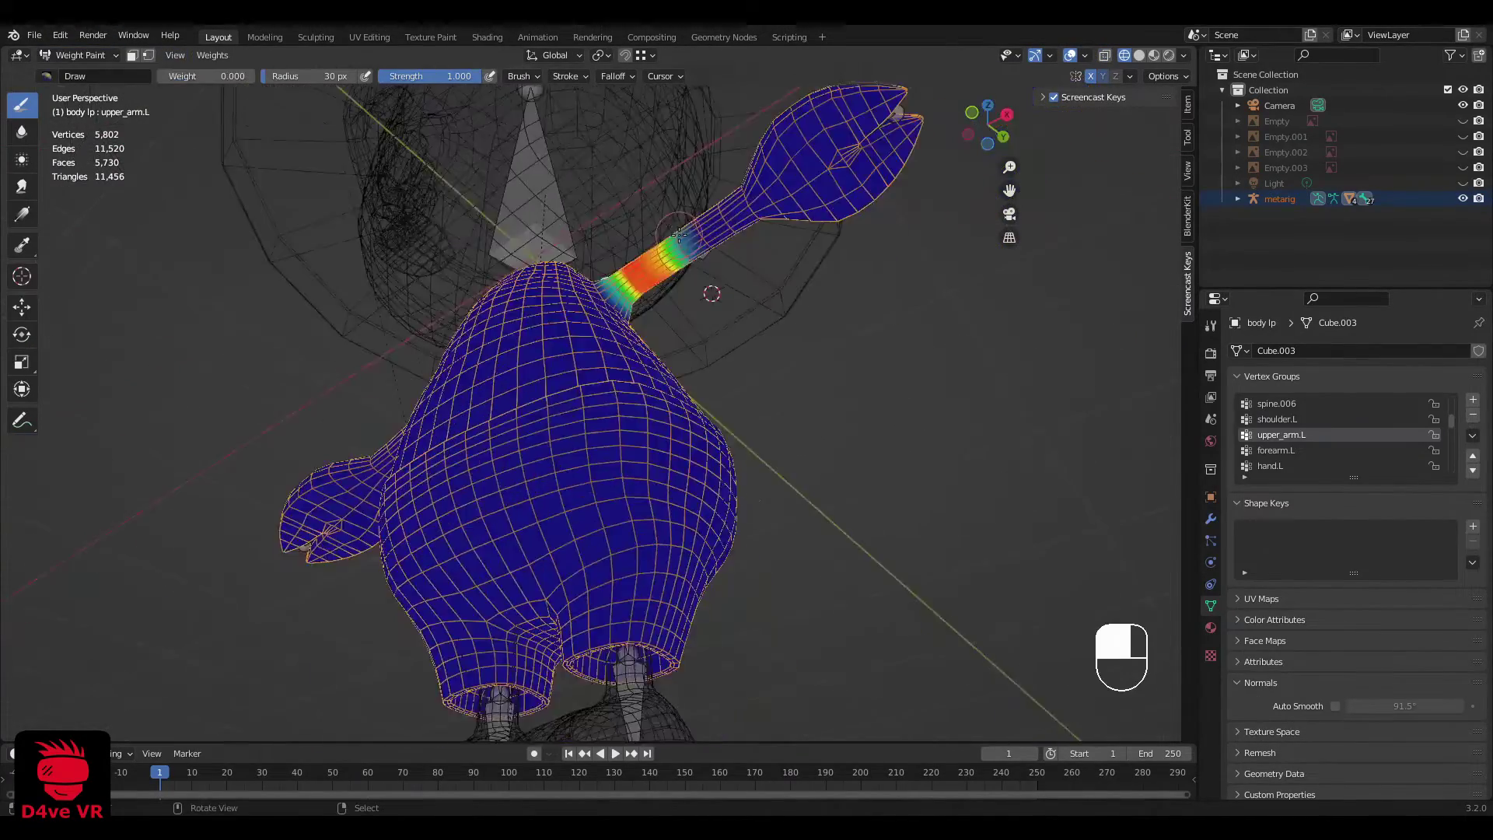
# Step: Set the brush radius to 46 px and examine the upper_arm.L weights around the left arm base from several sides
pyautogui.moveTo(667, 474)
pyautogui.mouseDown(button='middle')
pyautogui.moveTo(663, 402)
pyautogui.moveTo(616, 507)
pyautogui.mouseUp(button='middle')
pyautogui.press('f')
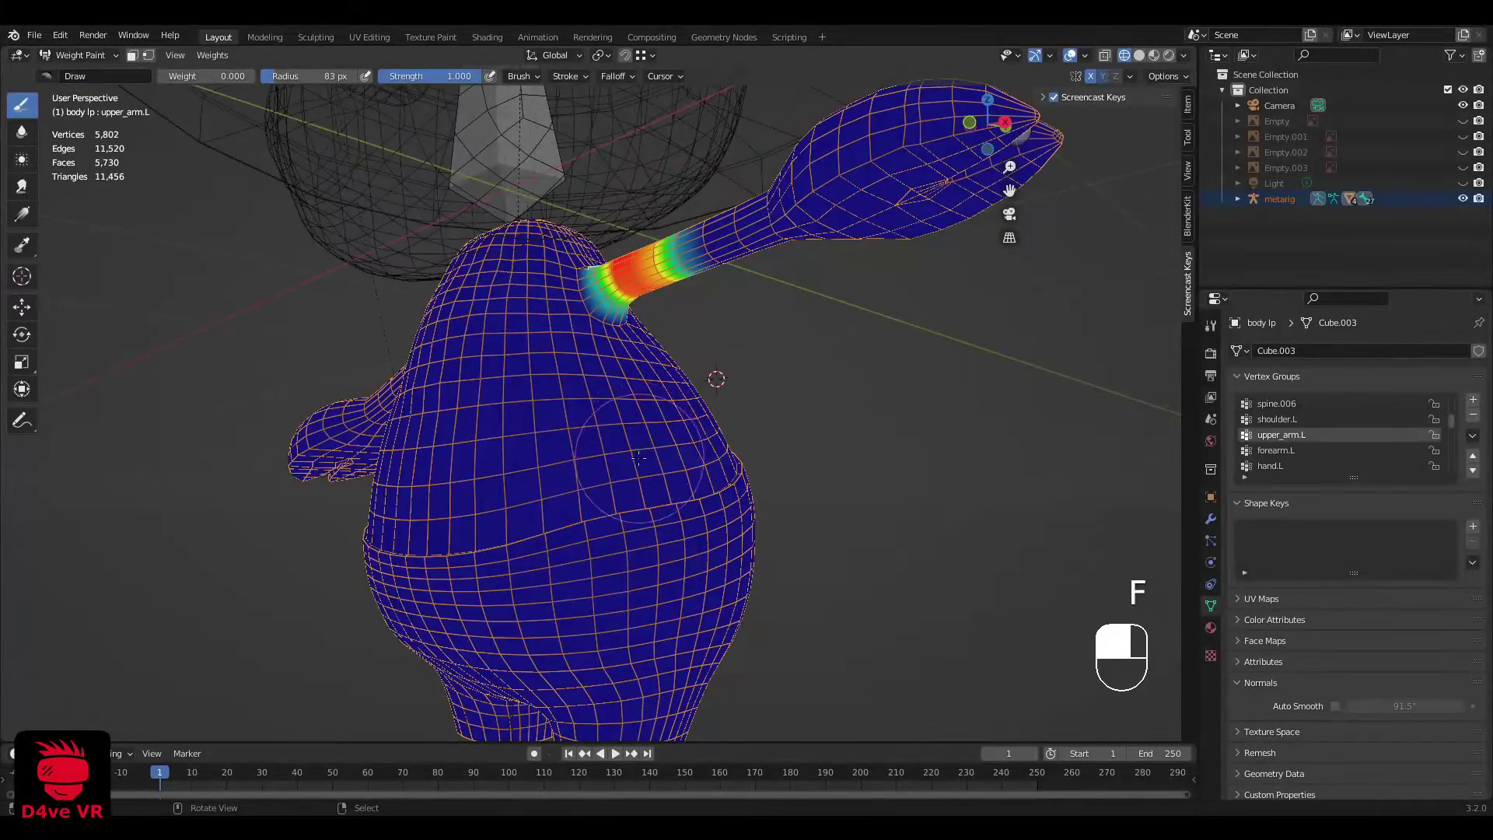
pyautogui.moveTo(638, 457); pyautogui.dragTo(557, 401, button='middle')
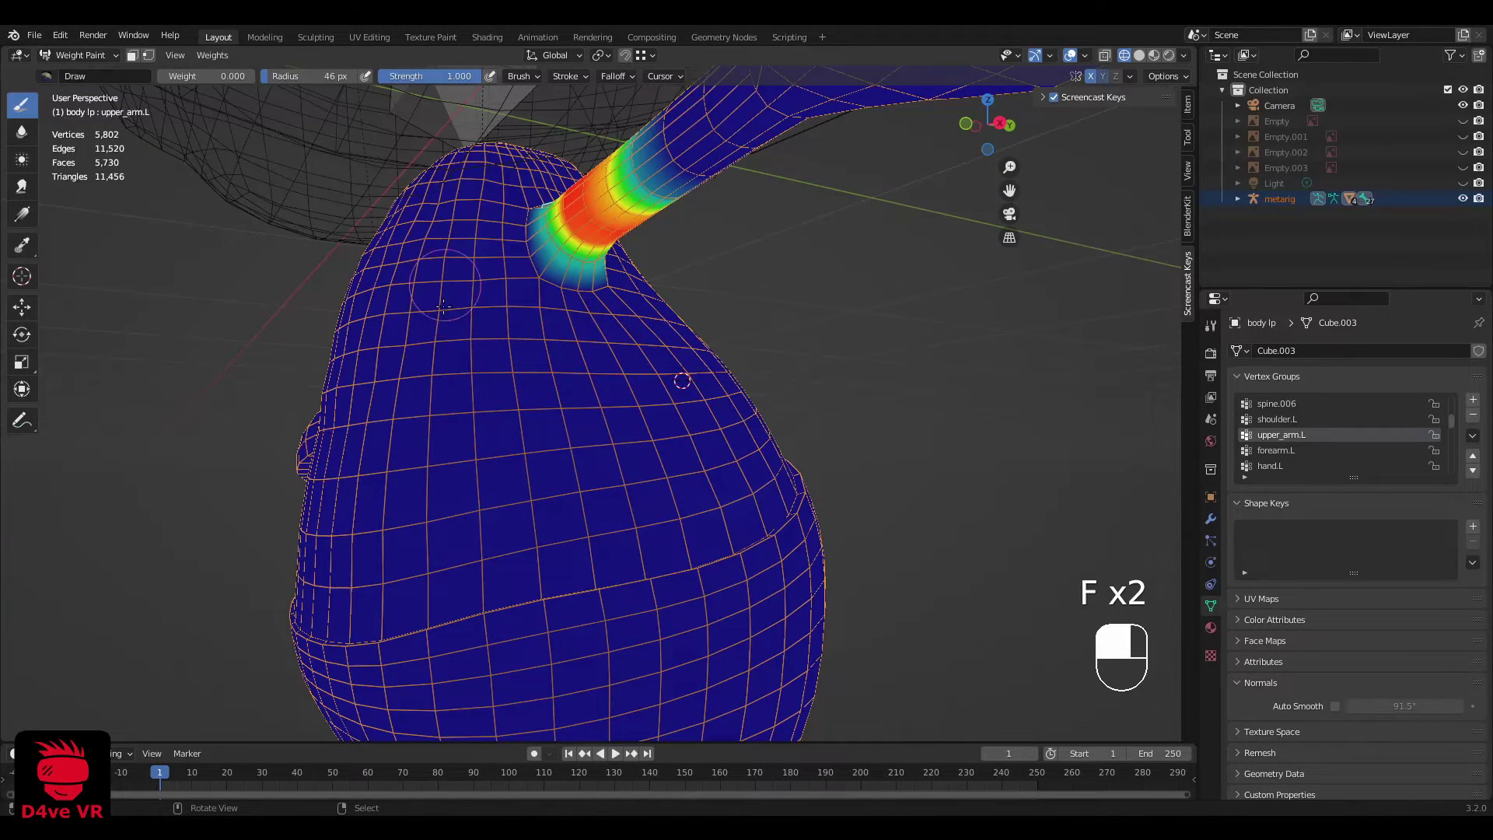
pyautogui.moveTo(660, 464); pyautogui.dragTo(580, 561, button='middle')
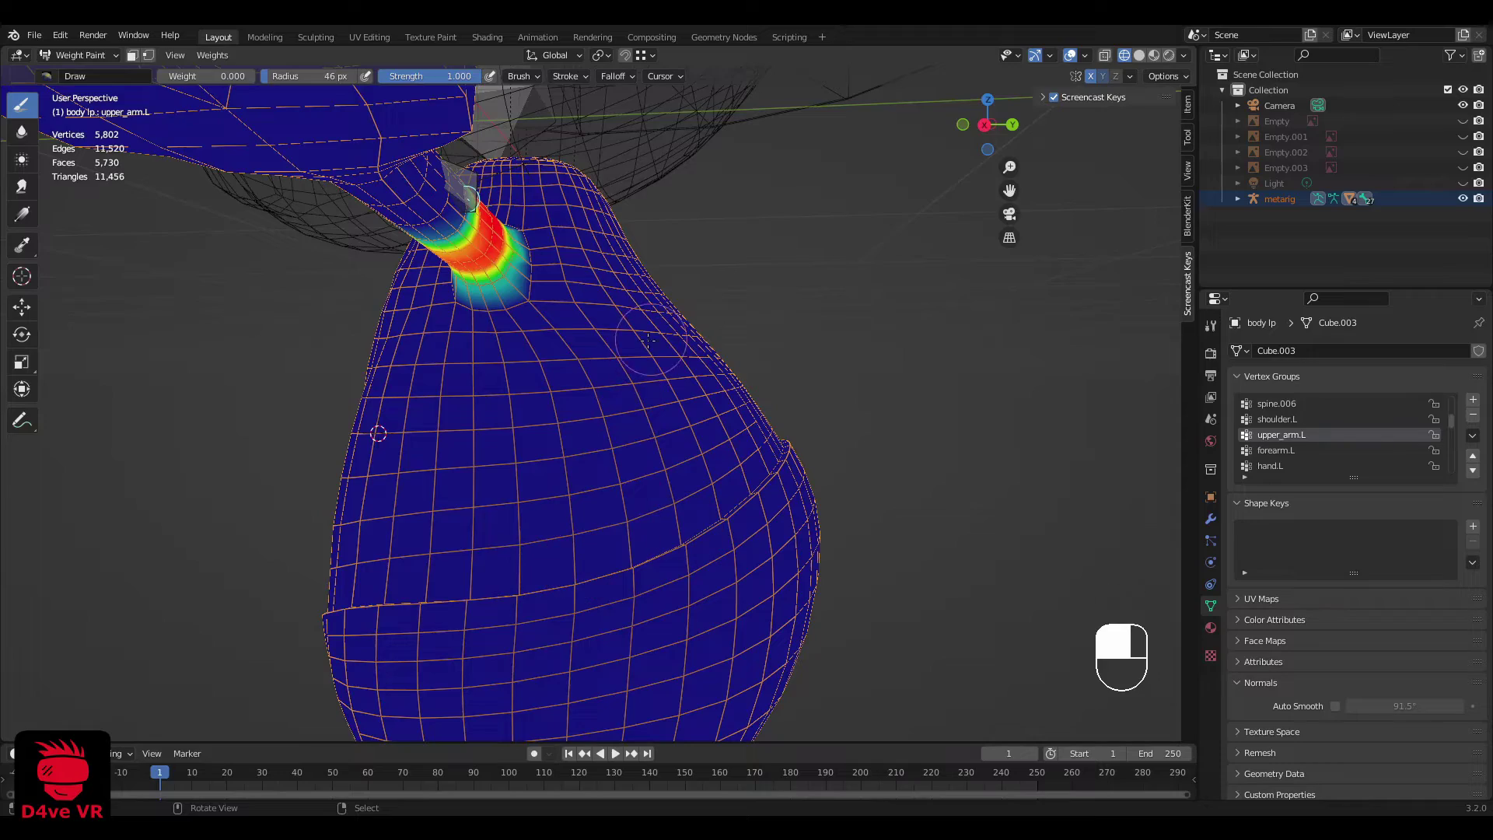
pyautogui.moveTo(648, 339); pyautogui.dragTo(903, 361, button='middle')
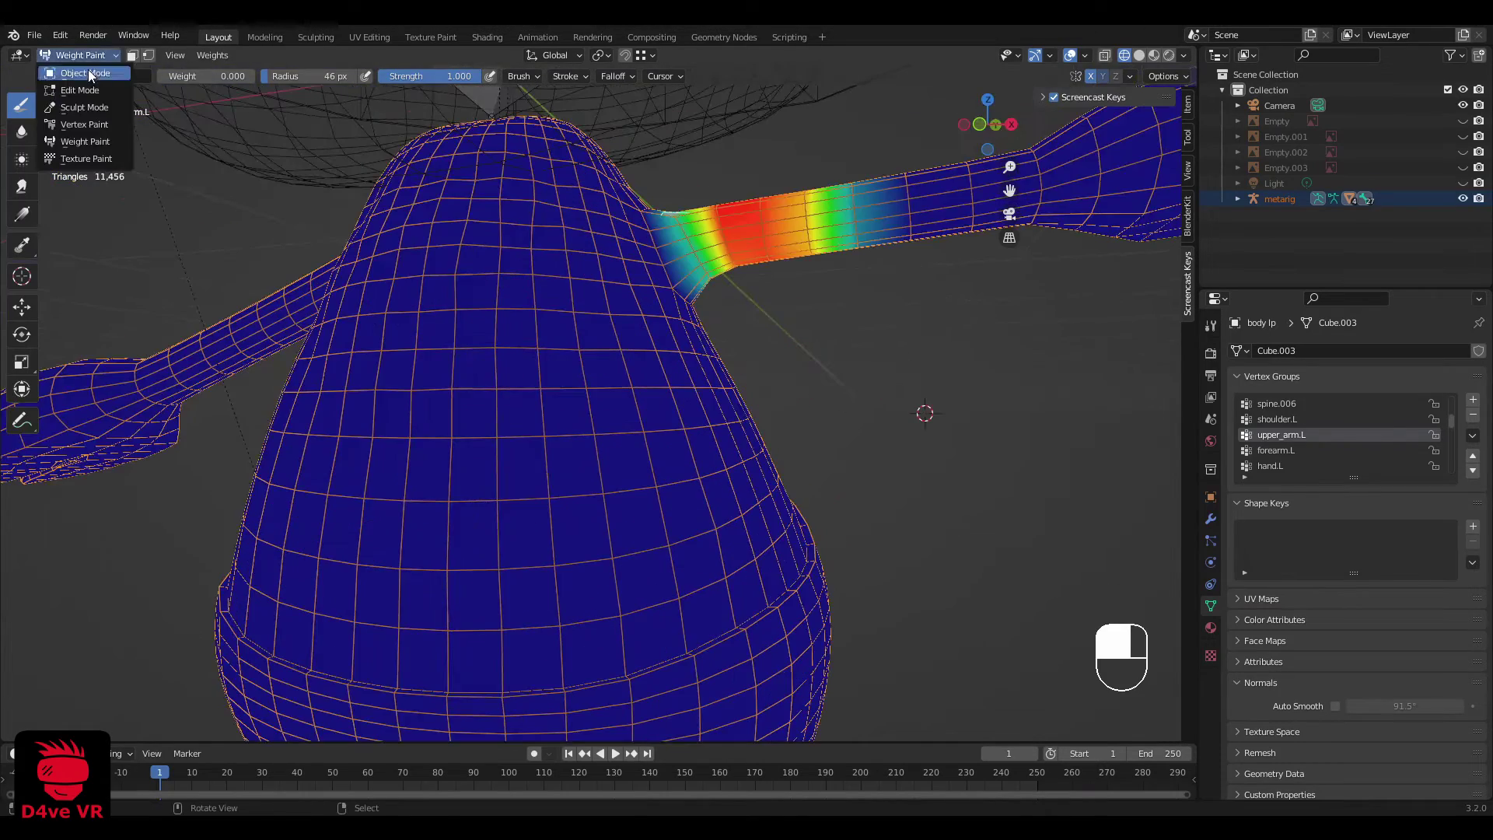
# Step: Return the metarig to Pose Mode and swing upper_arm.L forward about global Z
pyautogui.click(85, 73)
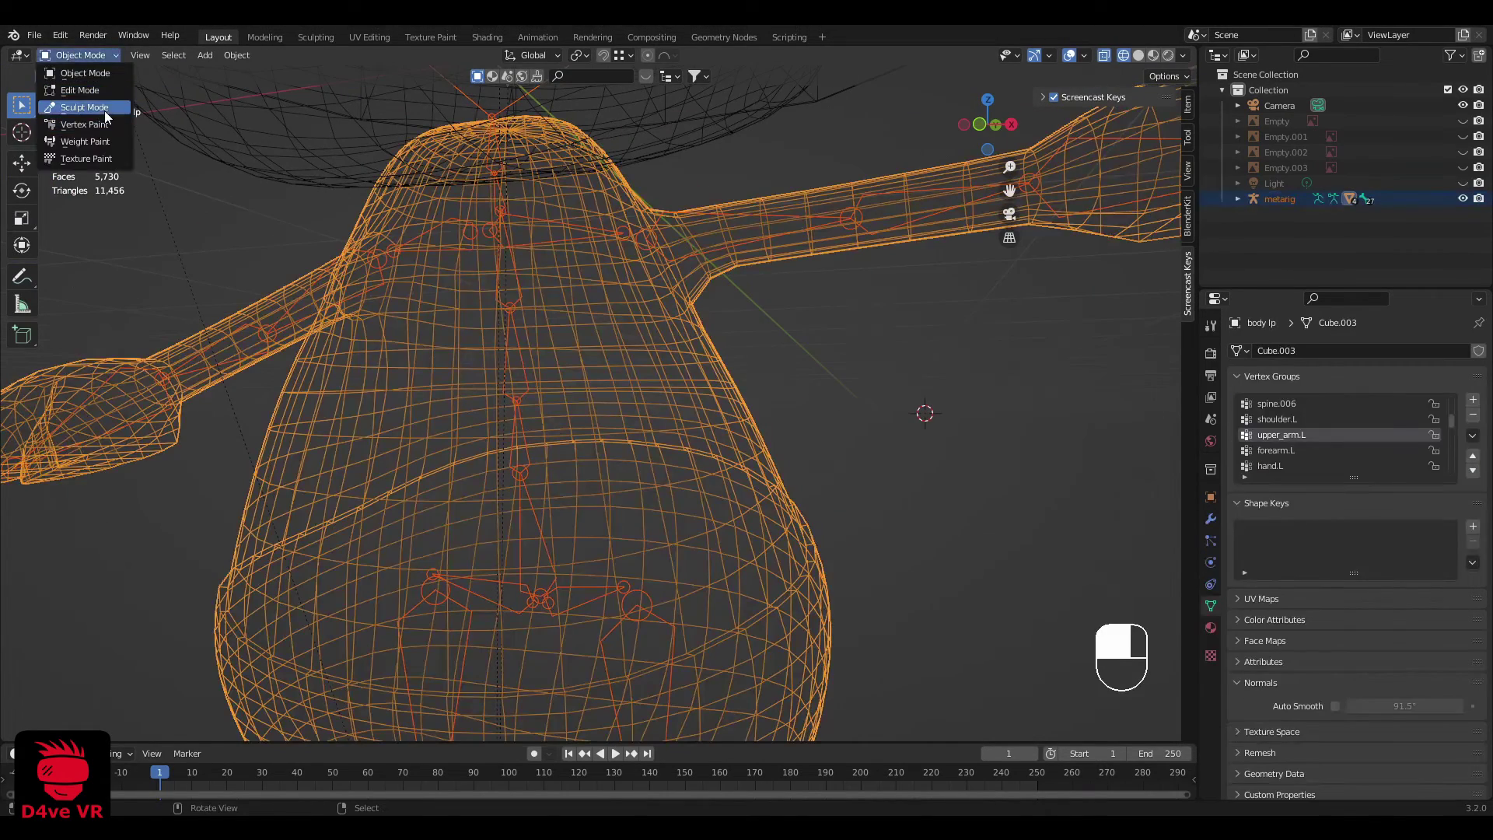
pyautogui.click(717, 246)
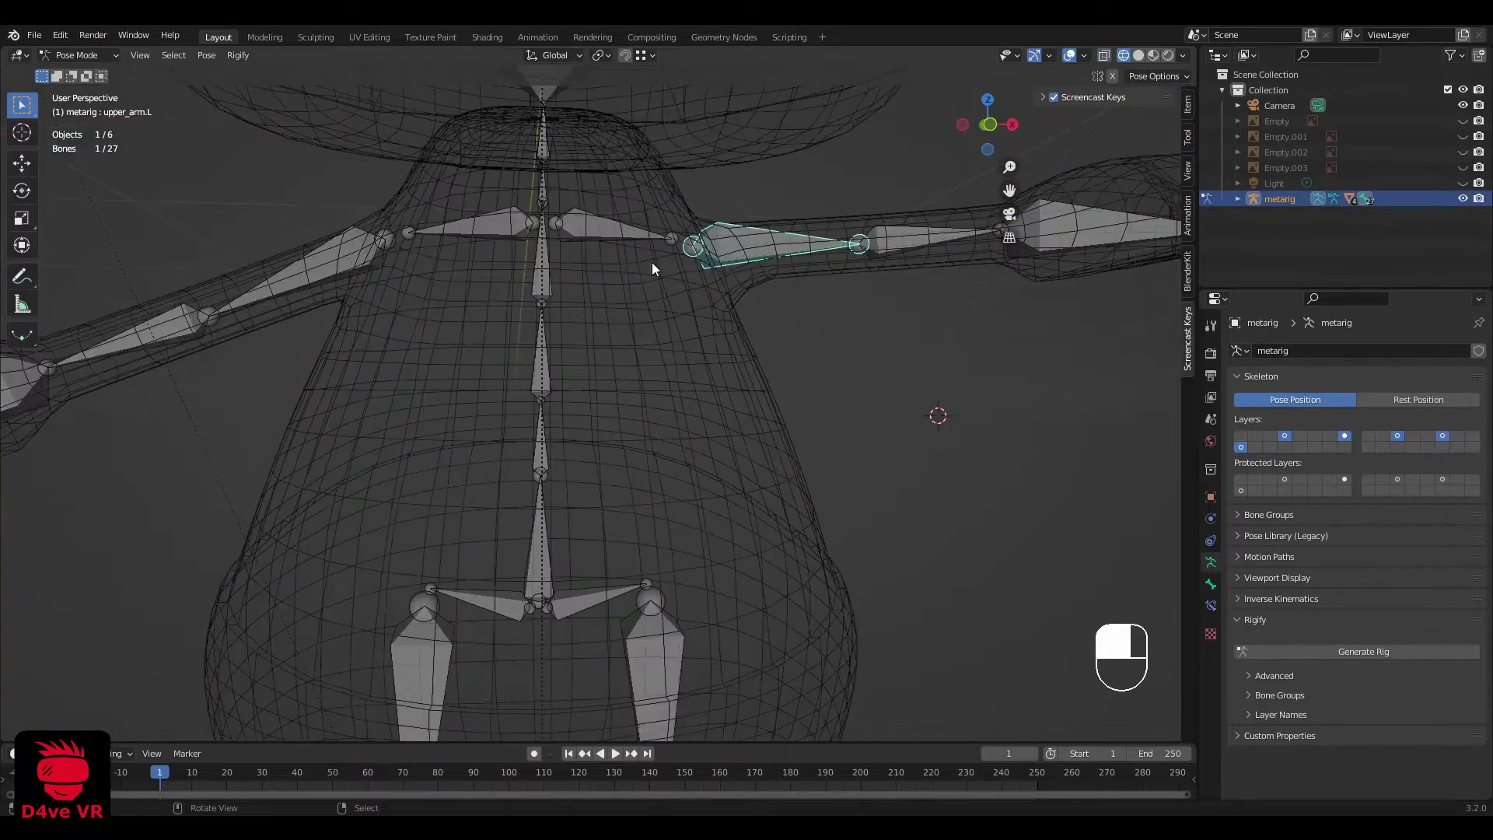
pyautogui.press('r')
pyautogui.rightClick(733, 226)
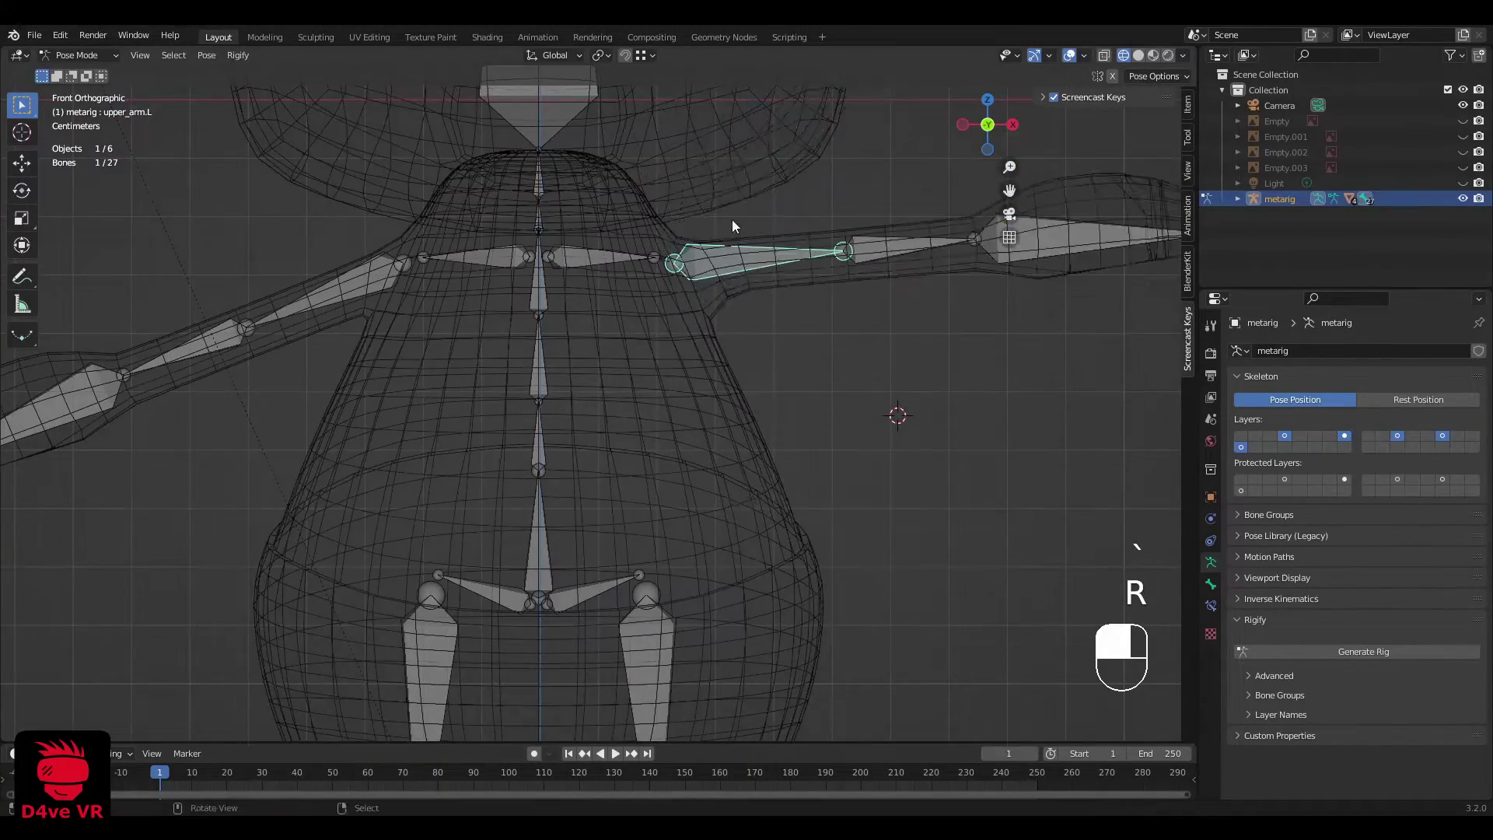
pyautogui.moveTo(733, 227); pyautogui.dragTo(657, 228, button='middle')
pyautogui.press('r')
pyautogui.press('z')
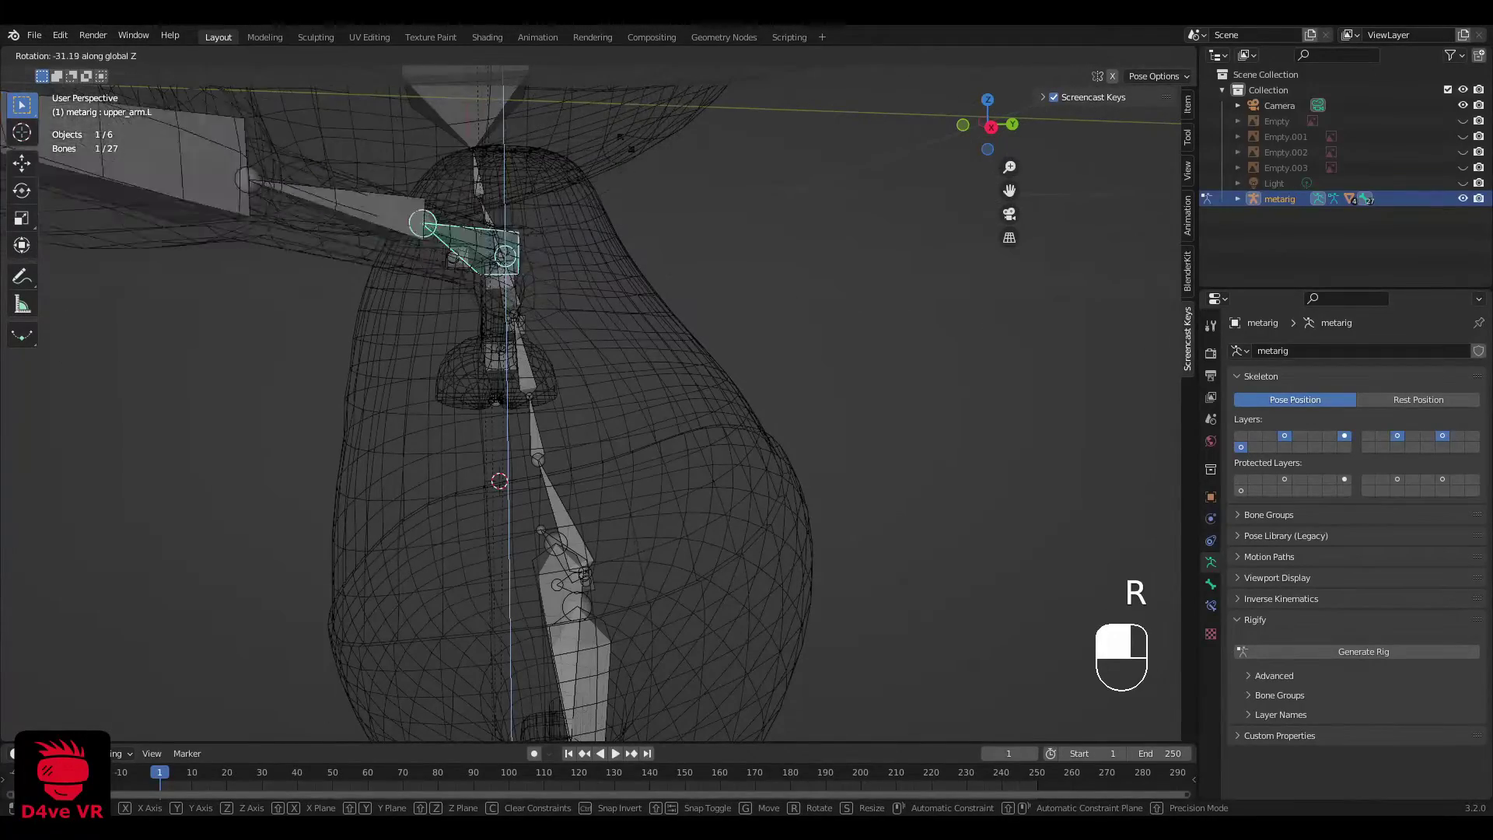
pyautogui.click(488, 189)
# Step: Rotate upper_arm.L by 43.1° about global Z and show the model in solid shading
pyautogui.moveTo(489, 189)
pyautogui.mouseDown(button='middle')
pyautogui.moveTo(568, 207)
pyautogui.moveTo(522, 197)
pyautogui.moveTo(617, 184)
pyautogui.moveTo(720, 198)
pyautogui.moveTo(575, 208)
pyautogui.moveTo(827, 215)
pyautogui.moveTo(684, 226)
pyautogui.moveTo(701, 199)
pyautogui.mouseUp(button='middle')
pyautogui.press('r')
pyautogui.press('z')
pyautogui.click(403, 200)
pyautogui.press('z')
pyautogui.click(497, 196)
pyautogui.keyDown('shift'); pyautogui.moveTo(650, 386); pyautogui.dragTo(696, 456, button='middle'); pyautogui.keyUp('shift')
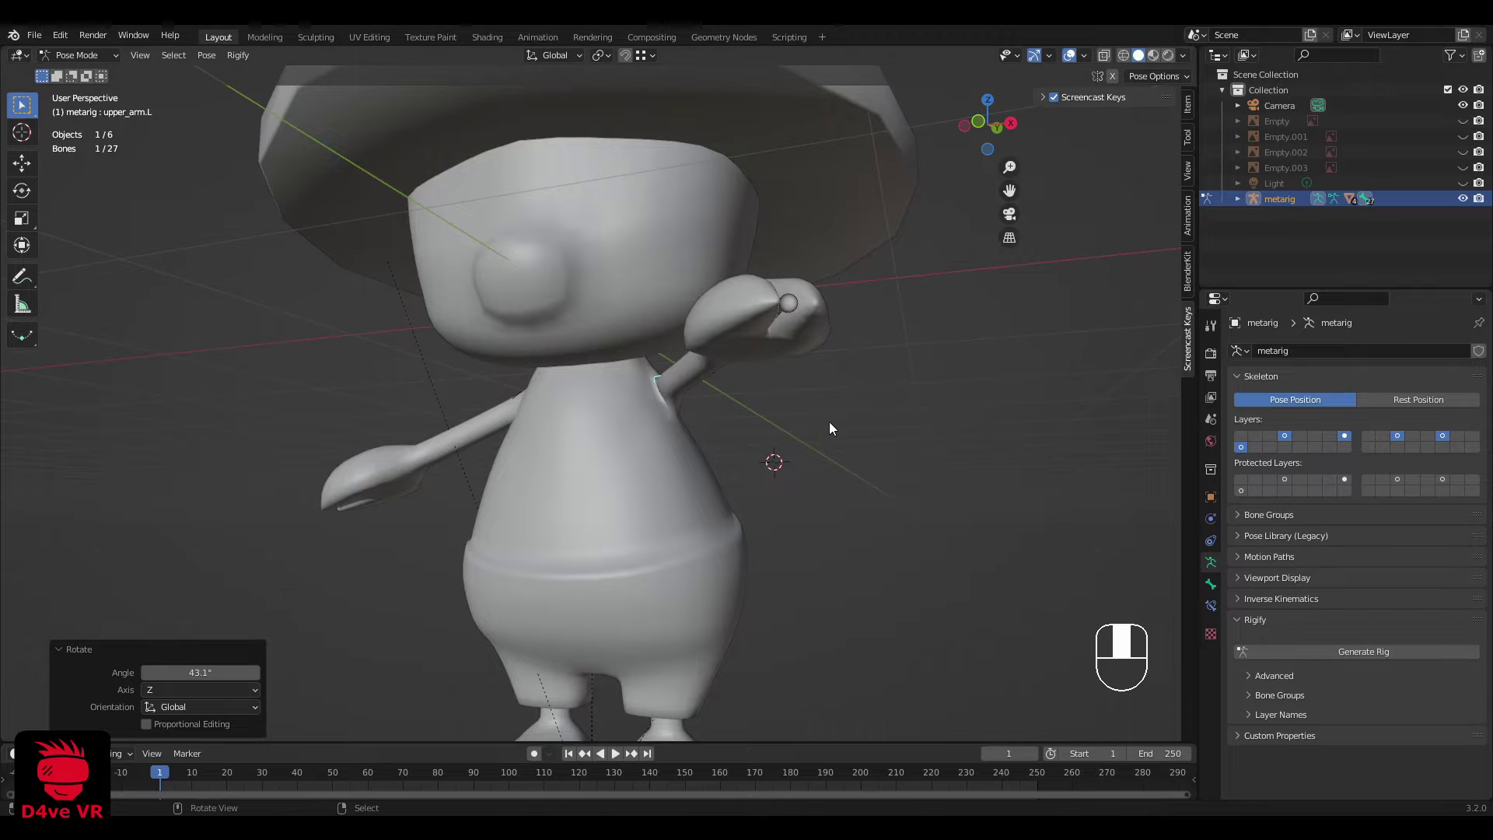
# Step: Rotate upper_arm.L by 57.2° about global Z and lower it 24.3° in front view
pyautogui.press('r')
pyautogui.press('z')
pyautogui.press('`')
pyautogui.press('r')
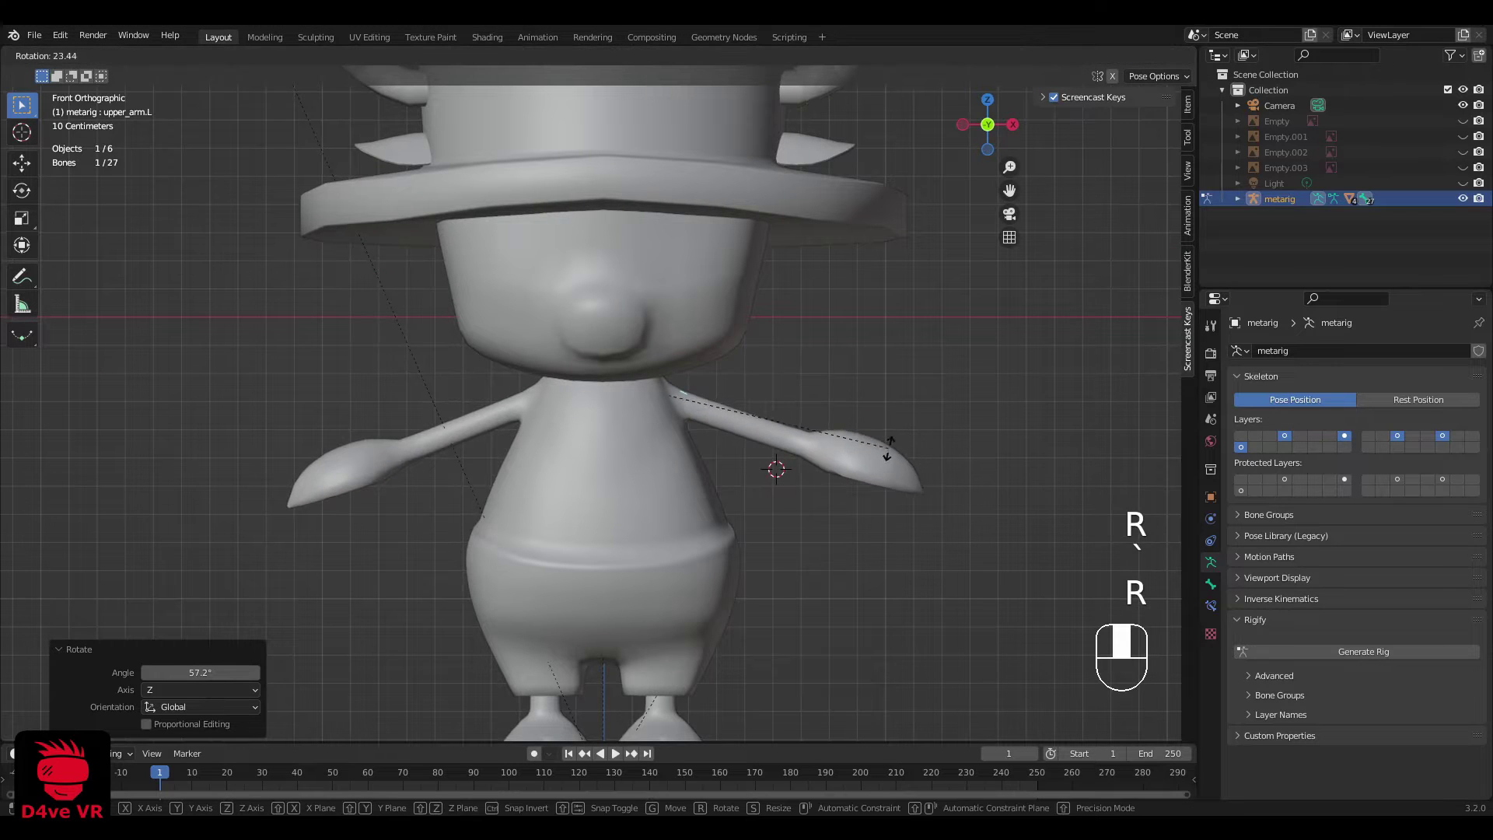
pyautogui.click(885, 456)
# Step: Switch to Material Preview and rotate upper_arm.L and upper_arm.R down beside the body in front view
pyautogui.moveTo(886, 456); pyautogui.dragTo(786, 490, button='middle')
pyautogui.scroll(-3, 863, 457)
pyautogui.press('z')
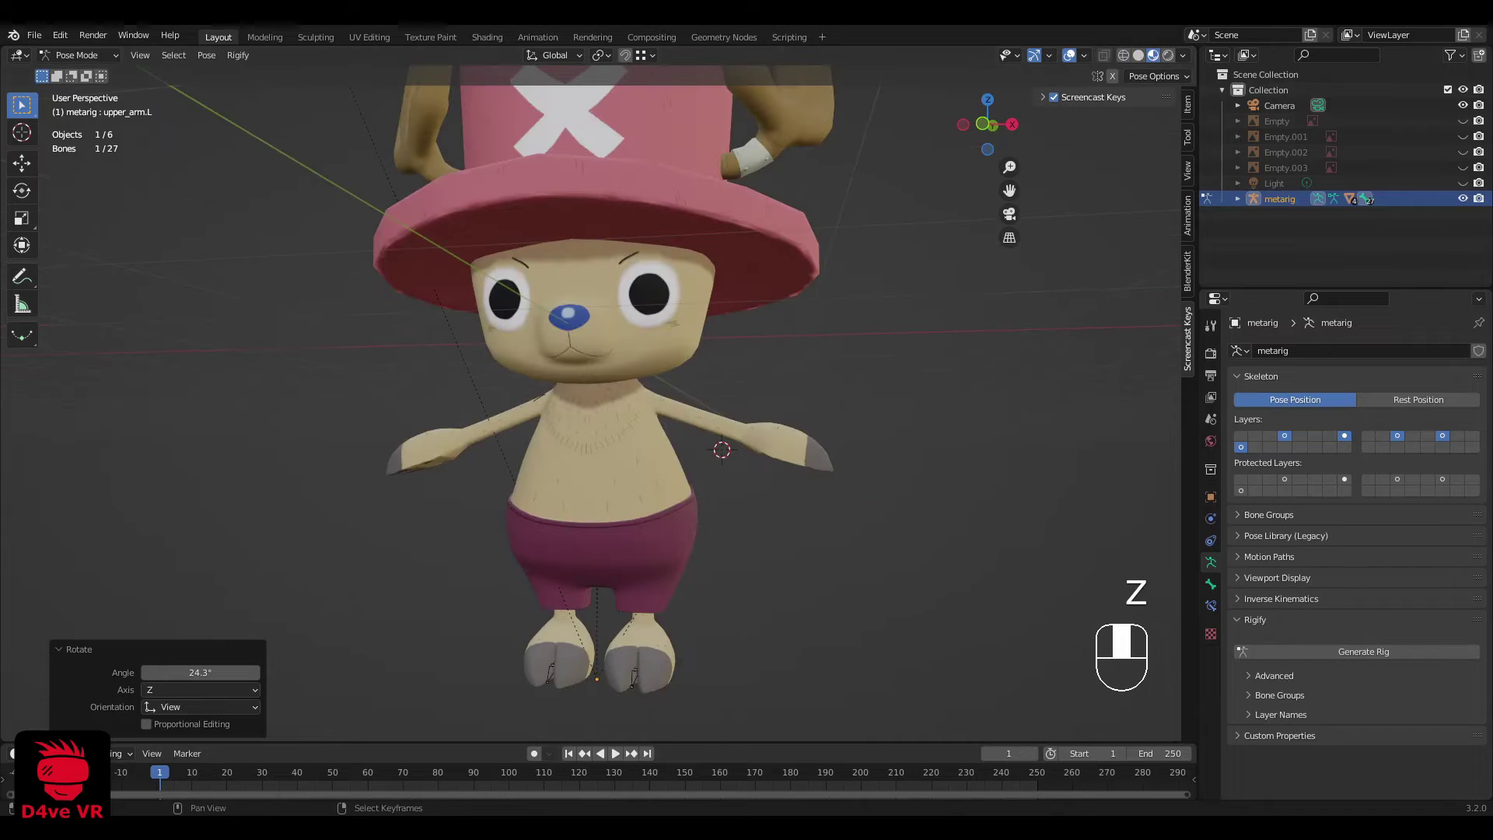
pyautogui.press('`')
pyautogui.click(537, 319)
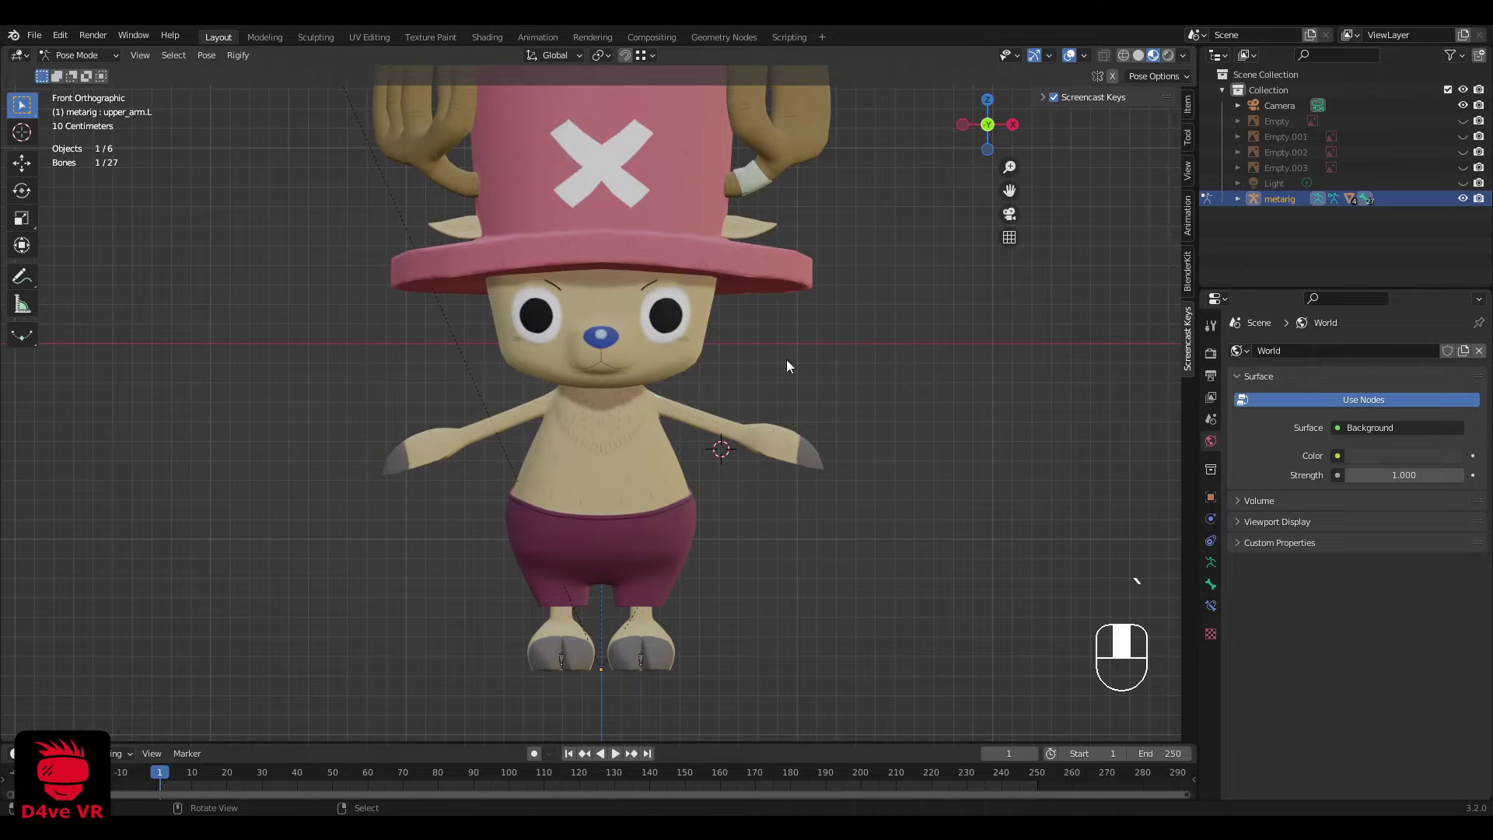
pyautogui.press('r')
pyautogui.click(819, 471)
pyautogui.click(552, 439)
pyautogui.press('r')
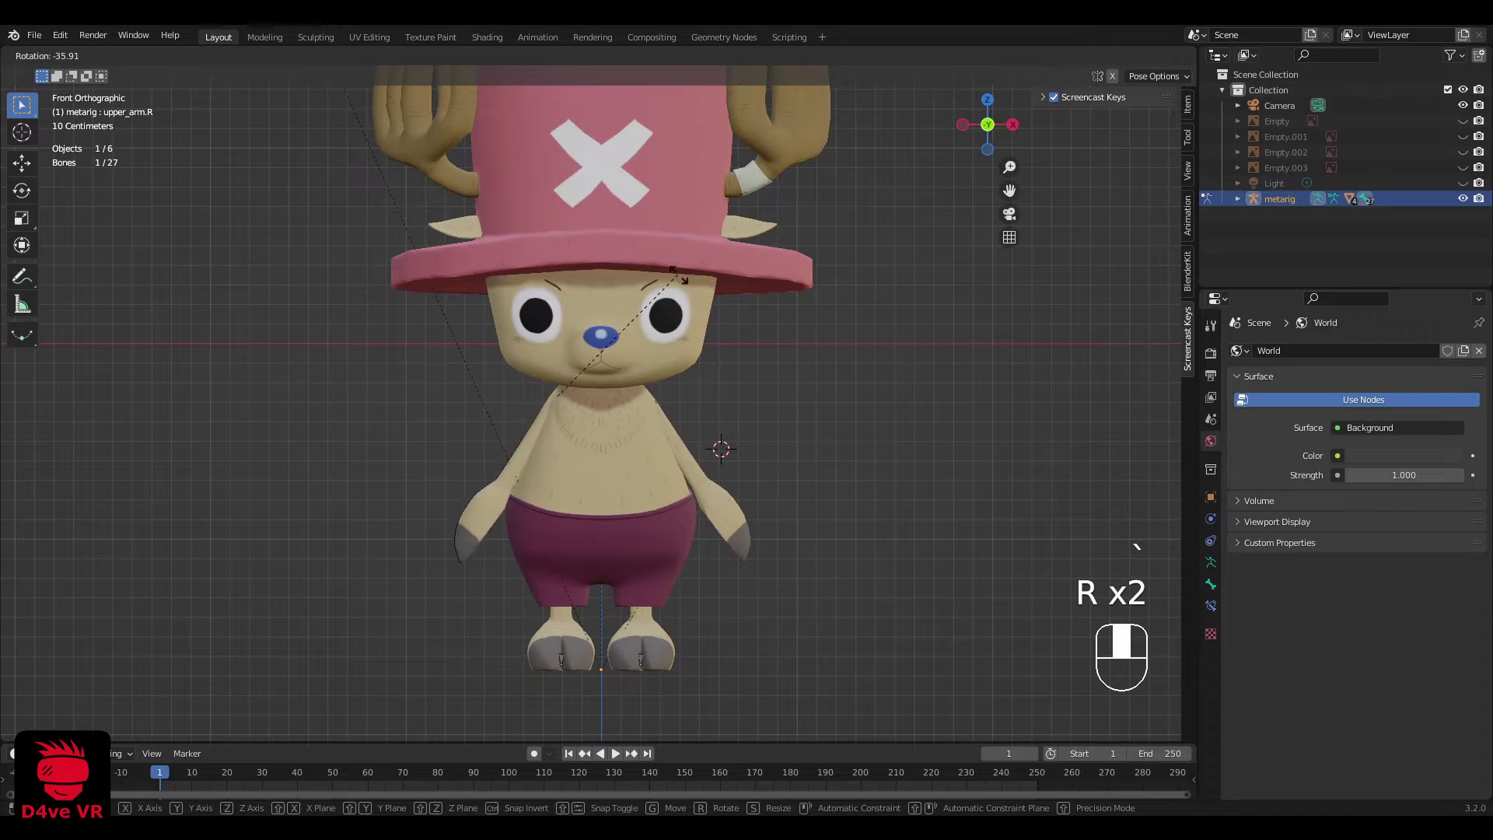
pyautogui.click(689, 330)
# Step: Rotate thigh.L forward and thigh.R forward by 65.2° in right side wireframe view to start a sitting pose
pyautogui.press('`')
pyautogui.press('z')
pyautogui.click(603, 548)
pyautogui.press('r')
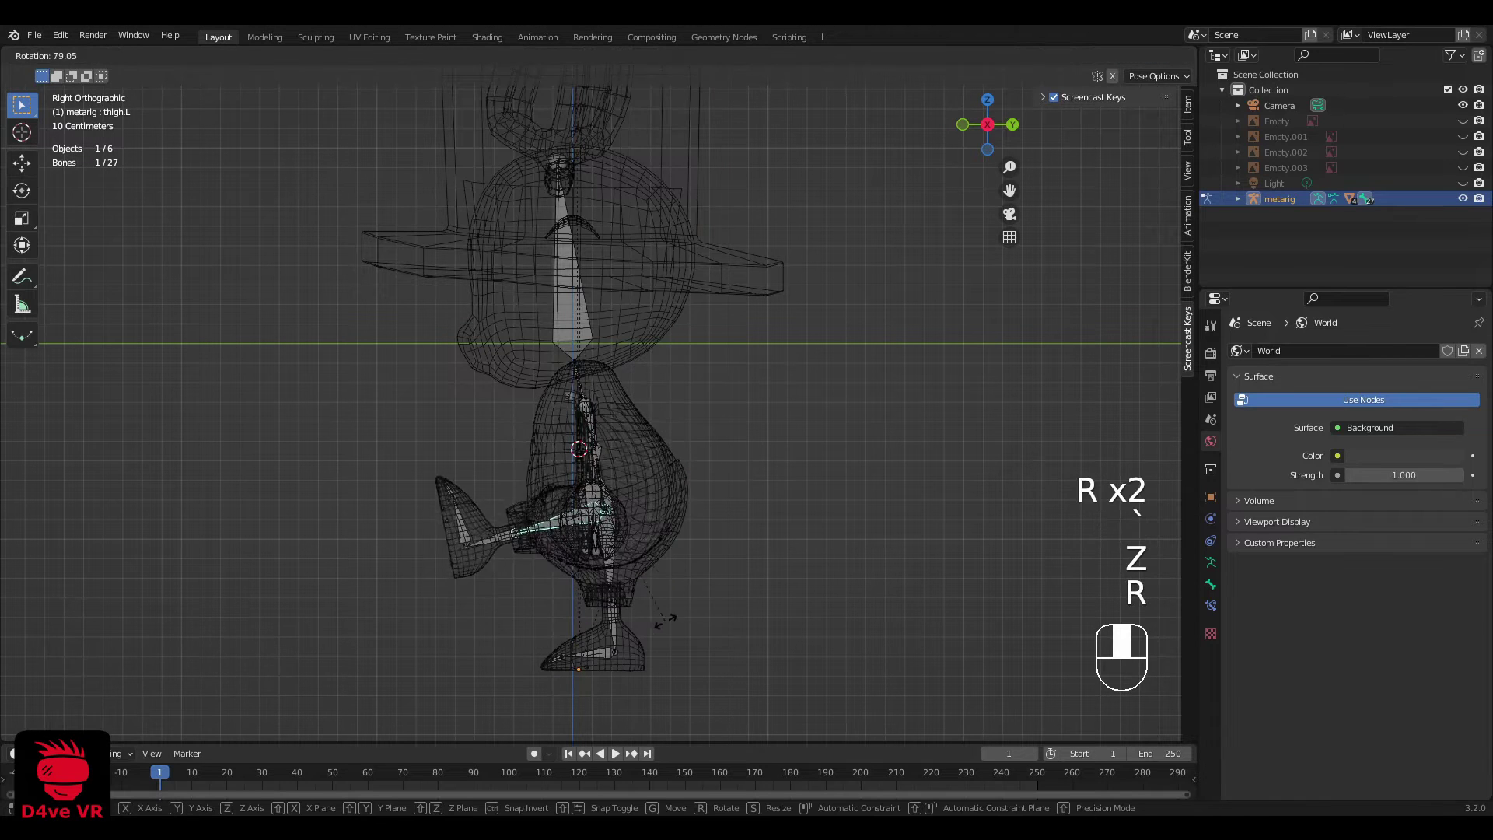
pyautogui.click(693, 610)
pyautogui.click(612, 563)
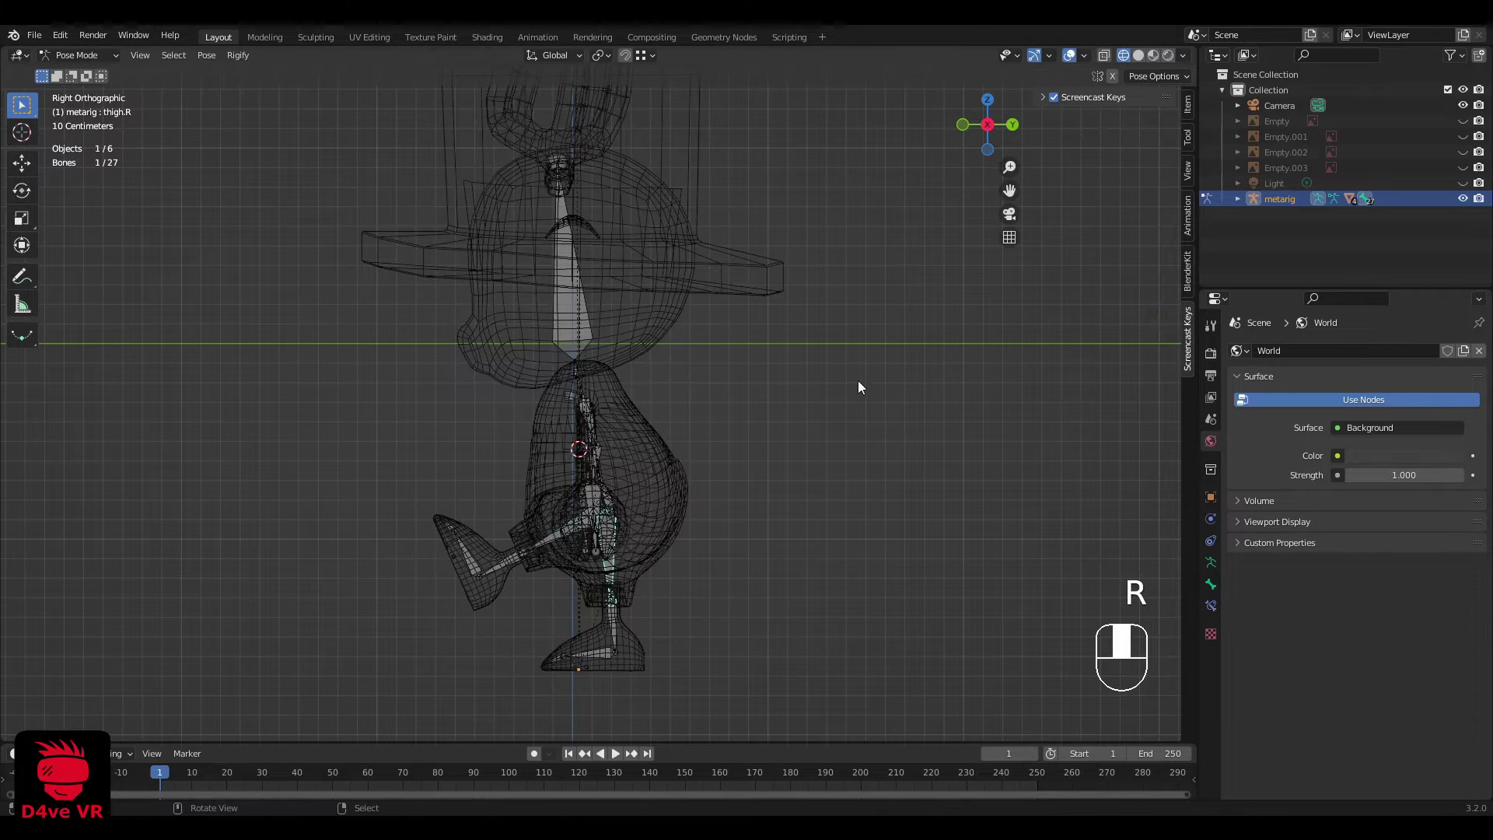
pyautogui.press('r')
pyautogui.click(637, 465)
# Step: Rotate the spine bone at the hips by 7.86° in right side view
pyautogui.click(609, 491)
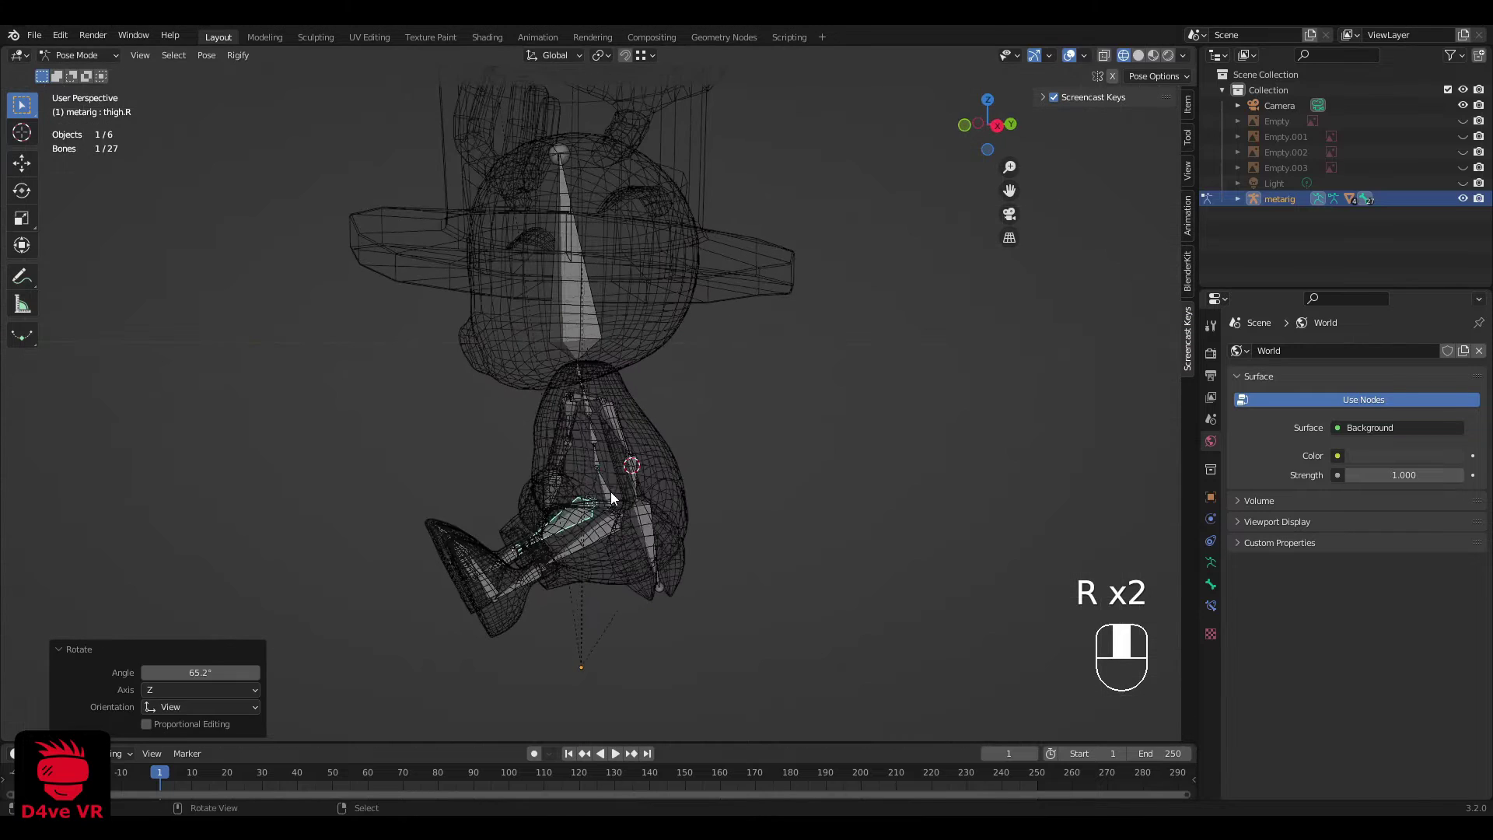
pyautogui.press('r')
pyautogui.click(857, 403)
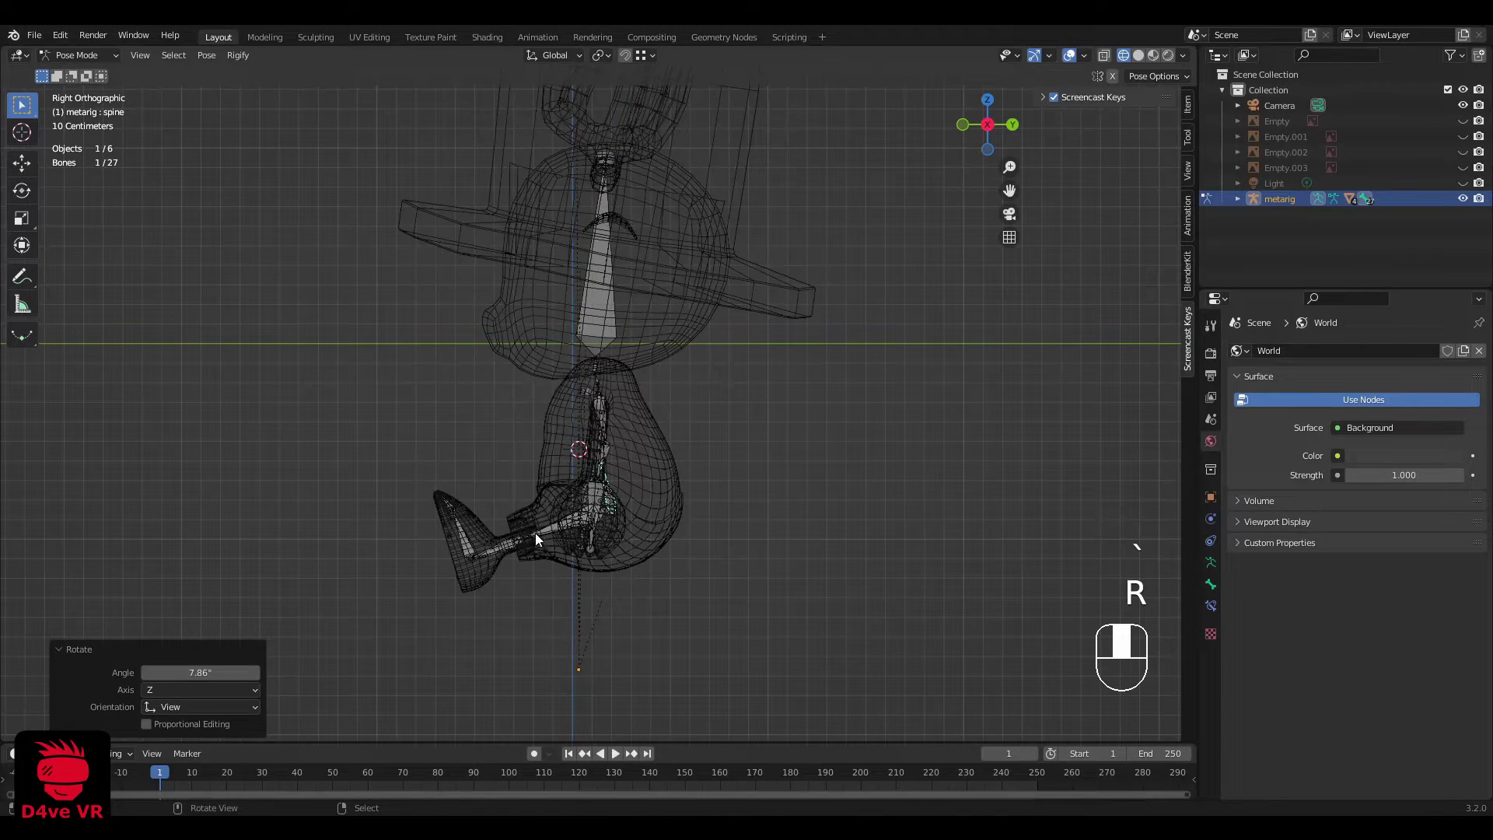
# Step: Bend shin.L and shin.R down by about 70° each so both feet point toward the ground
pyautogui.click(536, 536)
pyautogui.press('r')
pyautogui.rightClick(695, 451)
pyautogui.press('r')
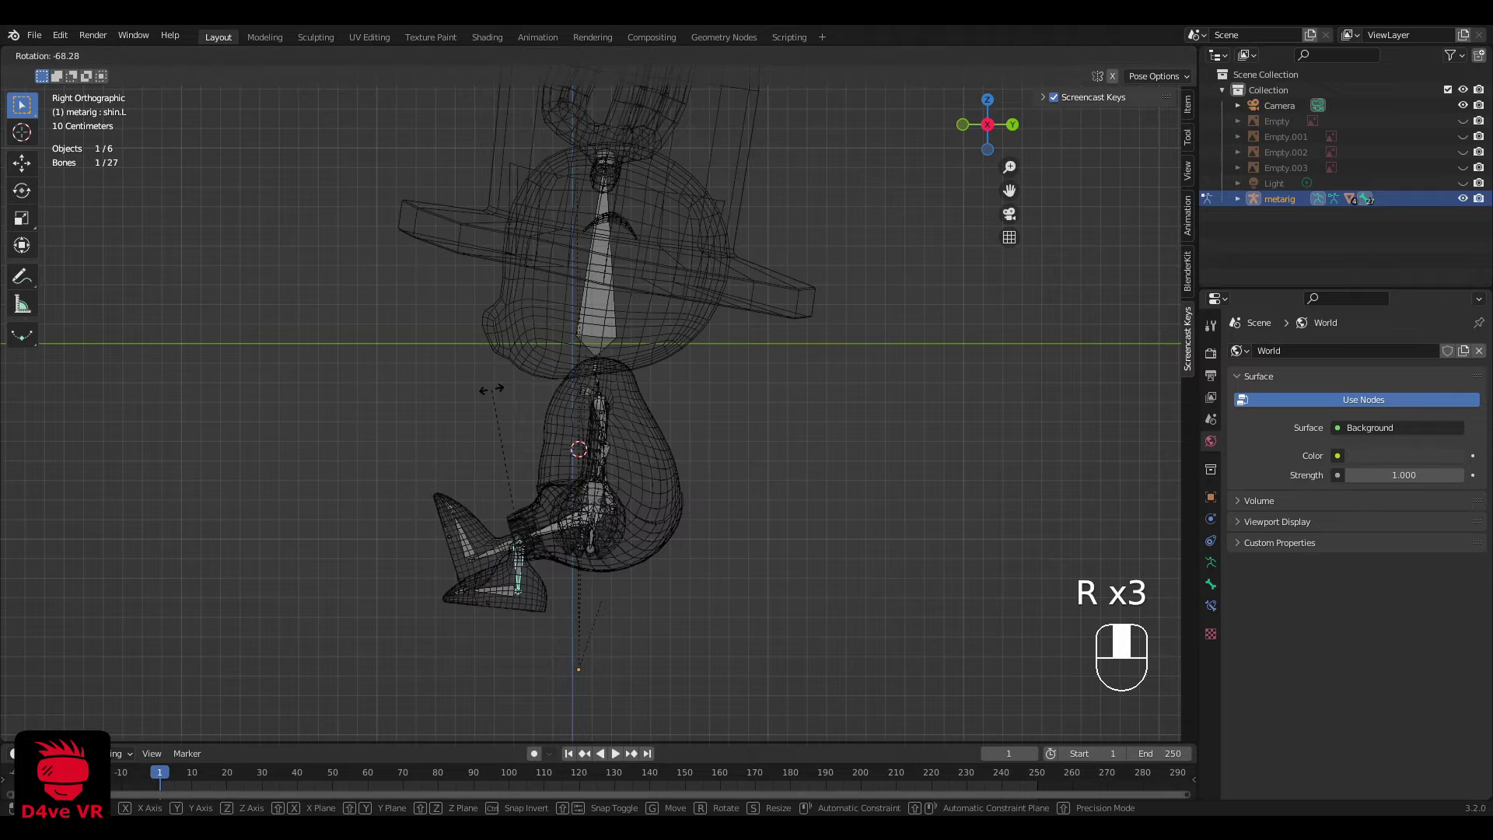
pyautogui.click(482, 395)
pyautogui.click(507, 540)
pyautogui.press('r')
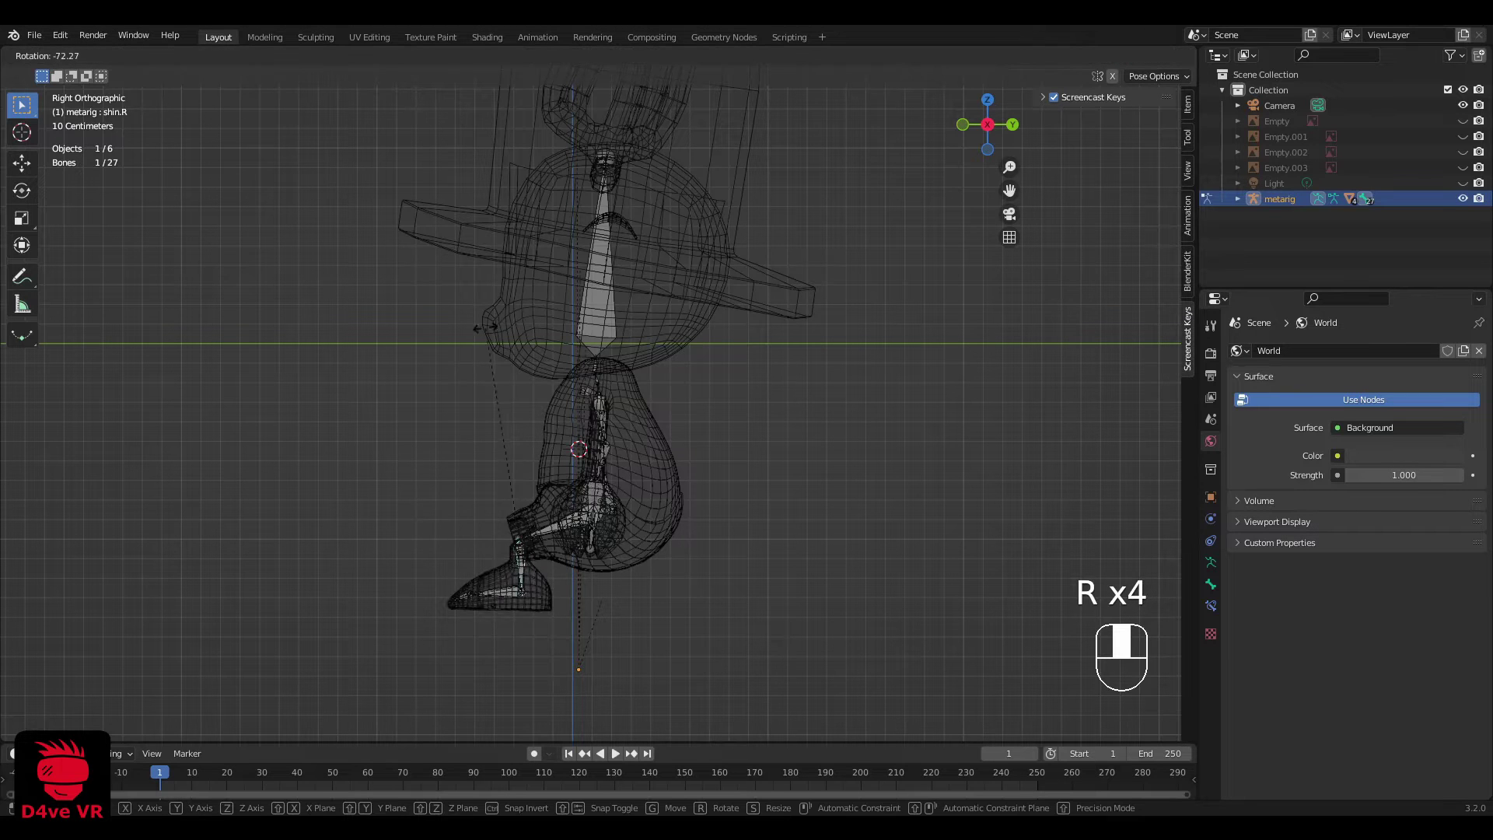
pyautogui.click(485, 329)
# Step: Check the sitting pose in Material Preview and rotate both thighs together slightly in right side view
pyautogui.moveTo(499, 333)
pyautogui.mouseDown(button='middle')
pyautogui.moveTo(726, 361)
pyautogui.moveTo(778, 479)
pyautogui.moveTo(905, 471)
pyautogui.moveTo(654, 468)
pyautogui.mouseUp(button='middle')
pyautogui.press('z')
pyautogui.press('a')
pyautogui.press('a')
pyautogui.scroll(3, 765, 476)
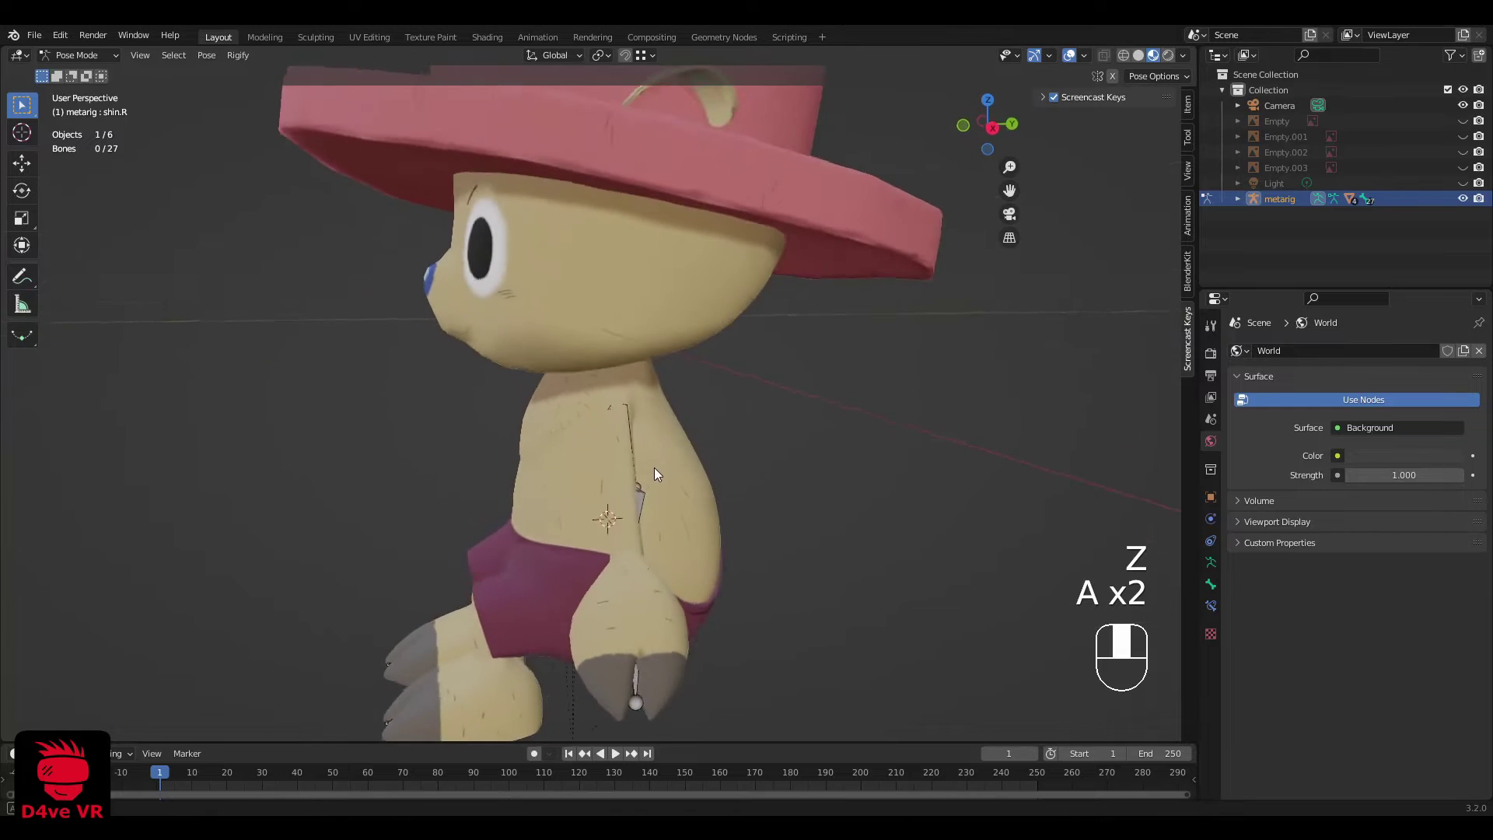
pyautogui.press('z')
pyautogui.click(771, 491)
pyautogui.press('r')
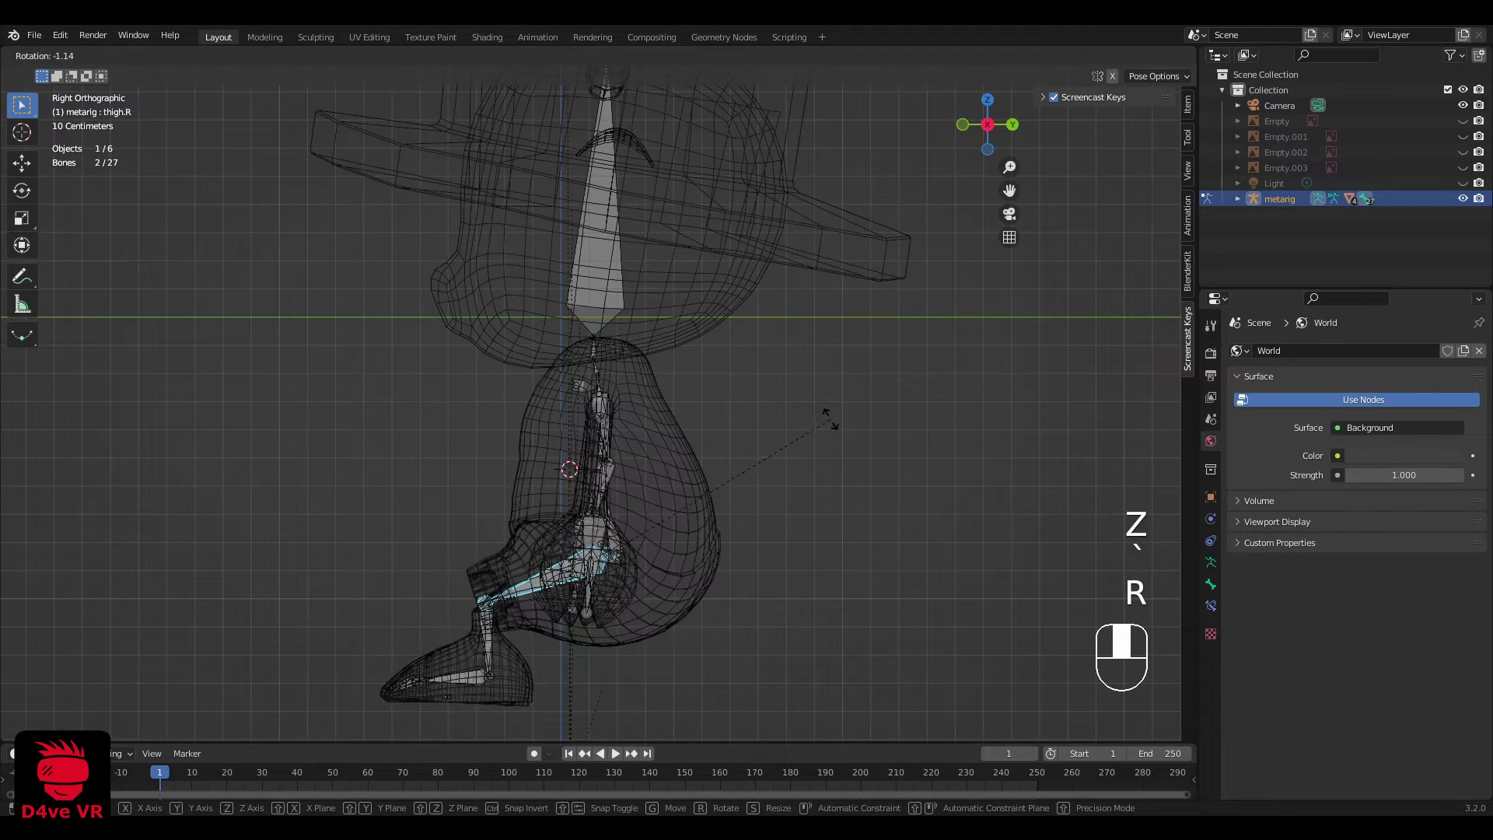
pyautogui.click(823, 412)
# Step: Select the head bone spine.006 in Material Preview and turn it about global Z
pyautogui.press('z')
pyautogui.moveTo(692, 441); pyautogui.dragTo(859, 549, button='middle')
pyautogui.press('a')
pyautogui.press('a')
pyautogui.press('`')
pyautogui.click(781, 482)
pyautogui.rightClick(615, 278)
pyautogui.press('r')
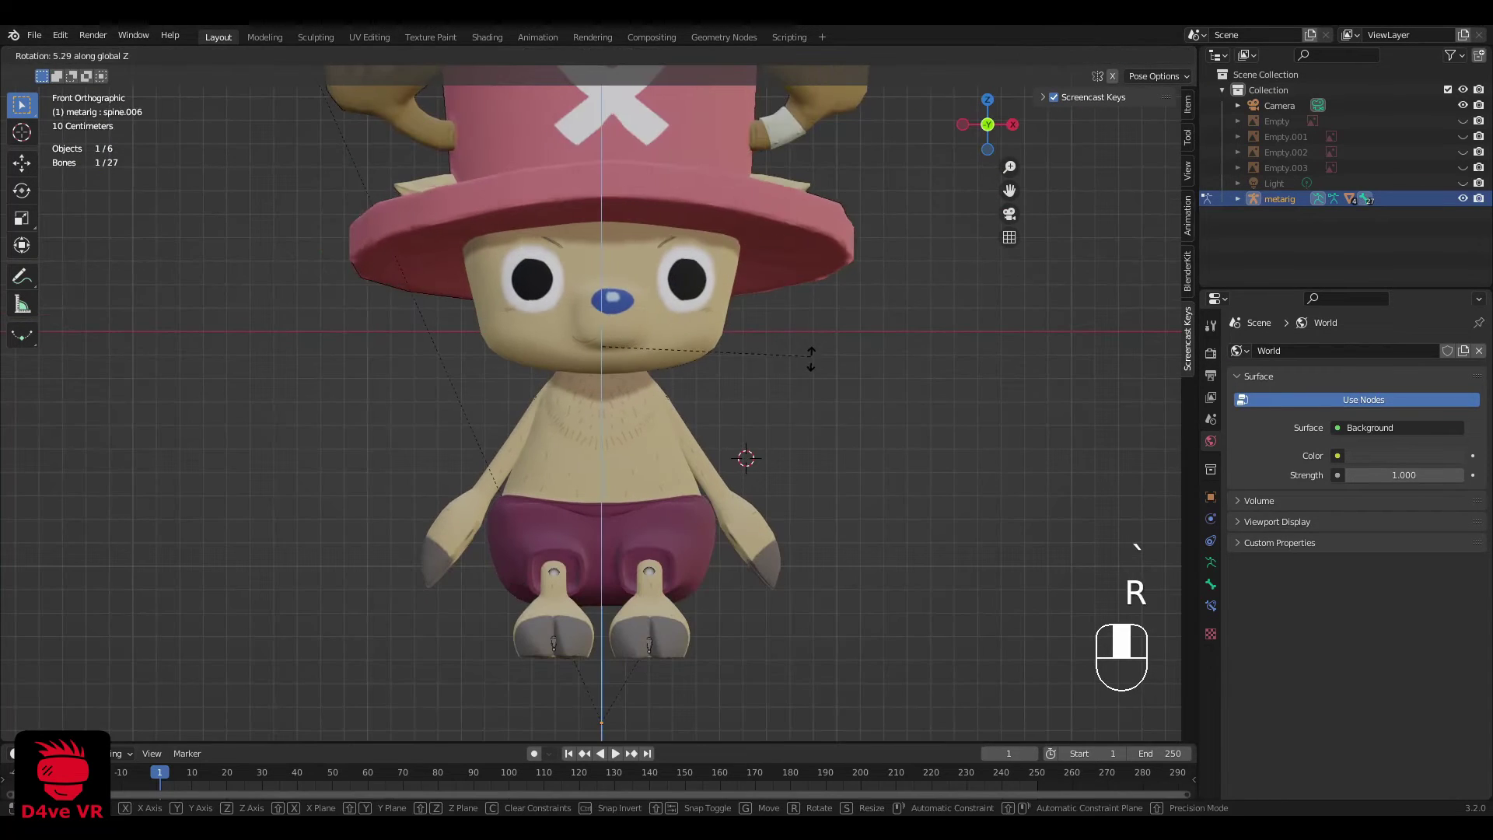
pyautogui.moveTo(746, 350); pyautogui.dragTo(851, 272, button='middle')
pyautogui.click(855, 364)
# Step: Tilt the head bone spine.006 by -17.8° about global X
pyautogui.press('r')
pyautogui.click(853, 285)
pyautogui.moveTo(859, 365); pyautogui.dragTo(731, 395, button='middle')
pyautogui.scroll(4, 700, 419)
pyautogui.moveTo(678, 442); pyautogui.dragTo(763, 426, button='middle')
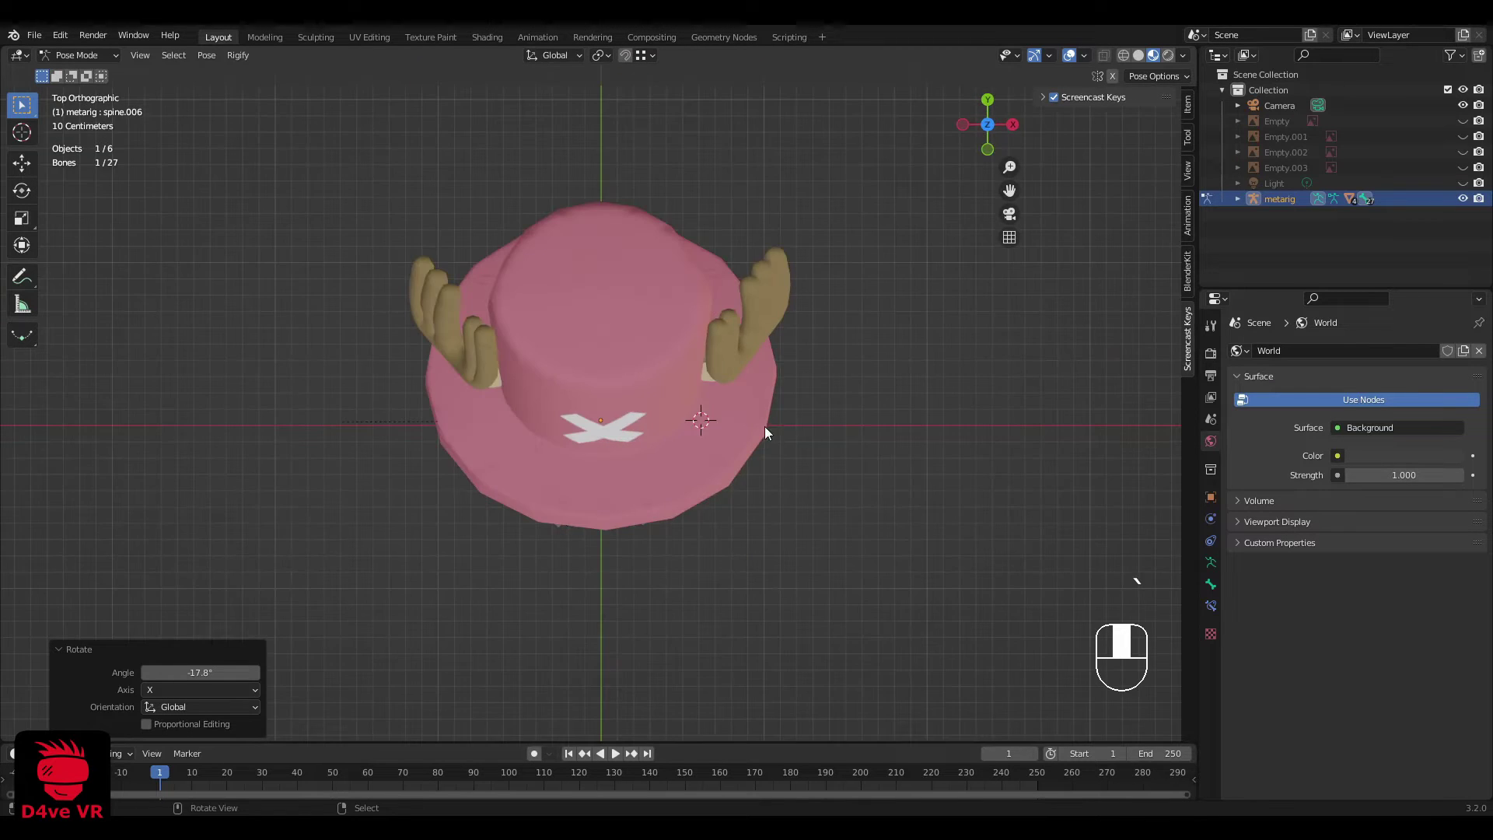
pyautogui.press('space')
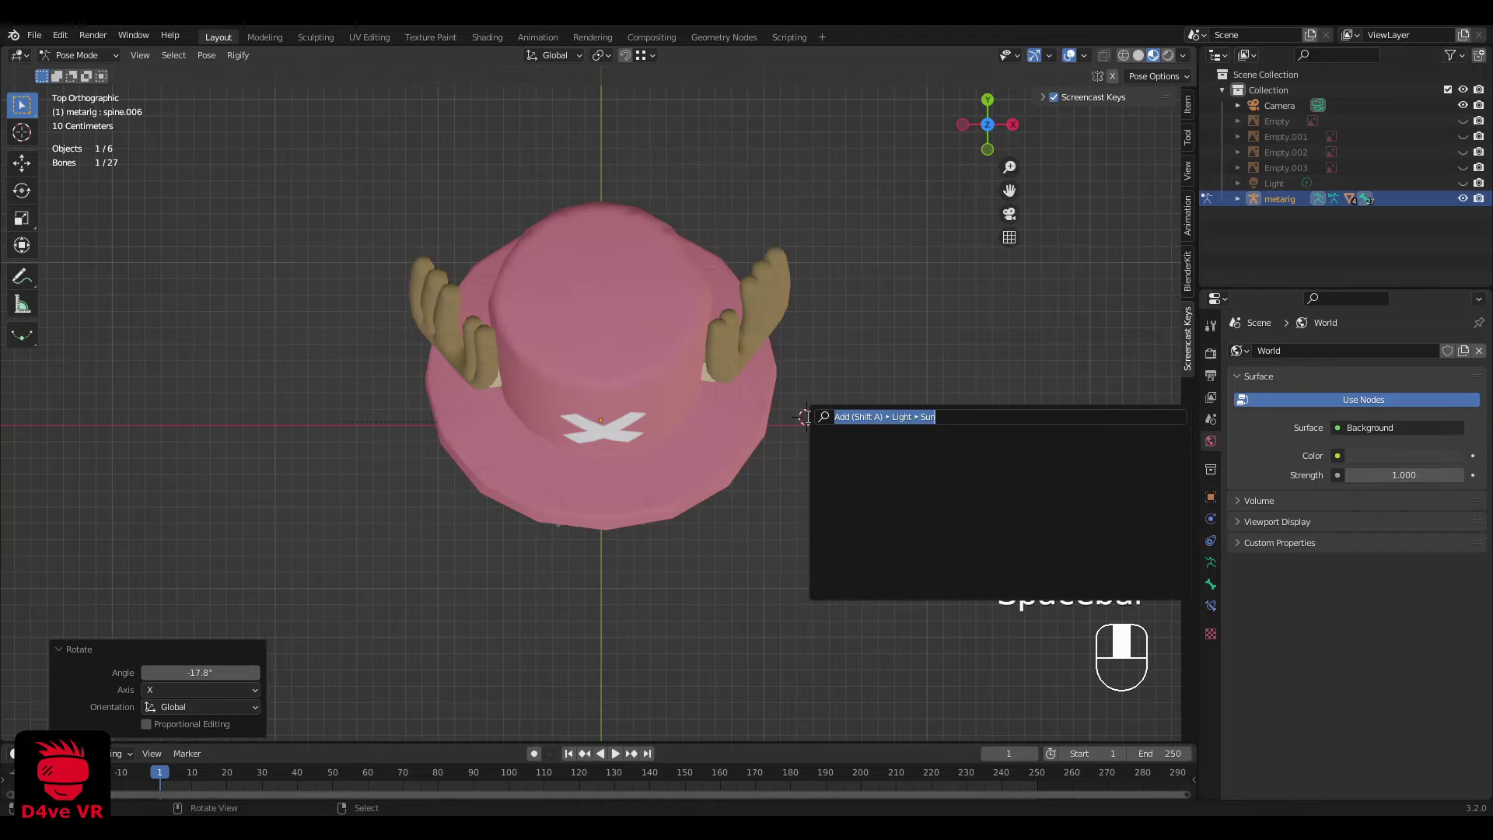
pyautogui.write('curve')
pyautogui.press('Escape')
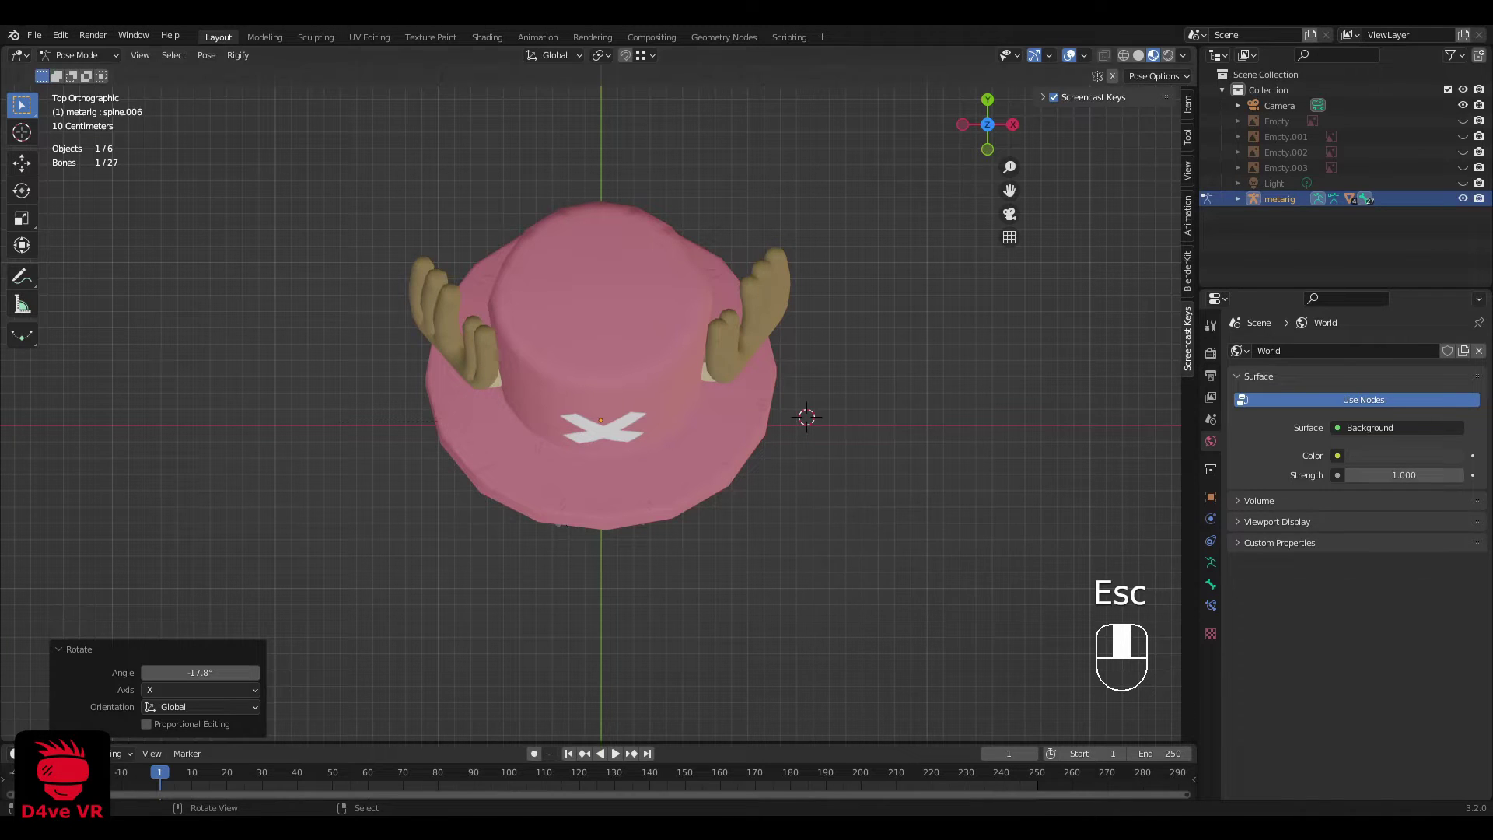
# Step: Switch to Object Mode, add a Bezier curve in top view and place it at the character
pyautogui.click(78, 73)
pyautogui.press('space')
pyautogui.write('curve')
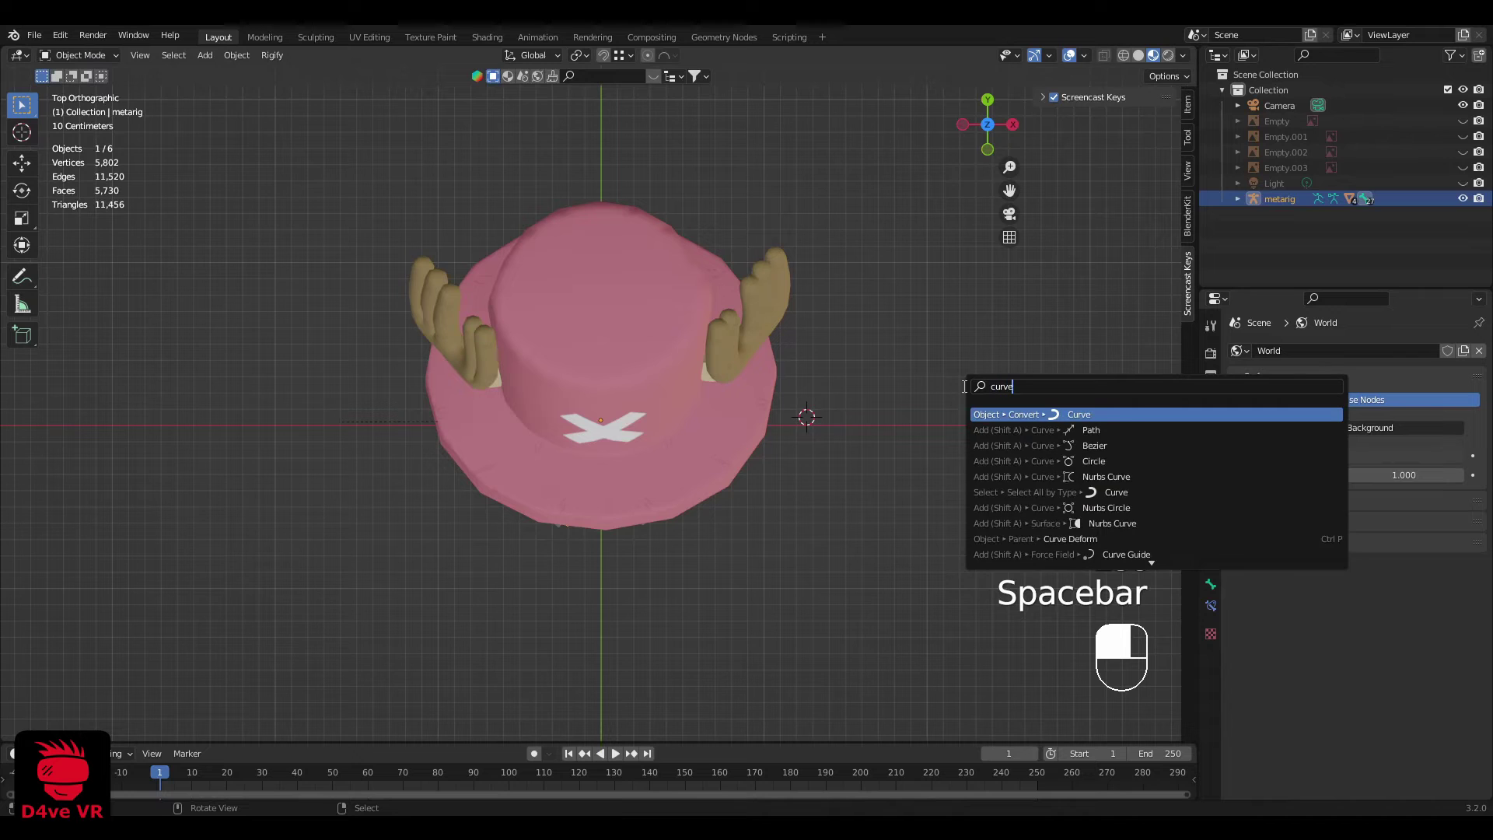
pyautogui.click(1138, 446)
pyautogui.scroll(-5, 828, 368)
pyautogui.click(674, 373)
# Step: Edit the Bezier curve and move its two end points behind the character, one on each side
pyautogui.press('Tab')
pyautogui.rightClick(522, 418)
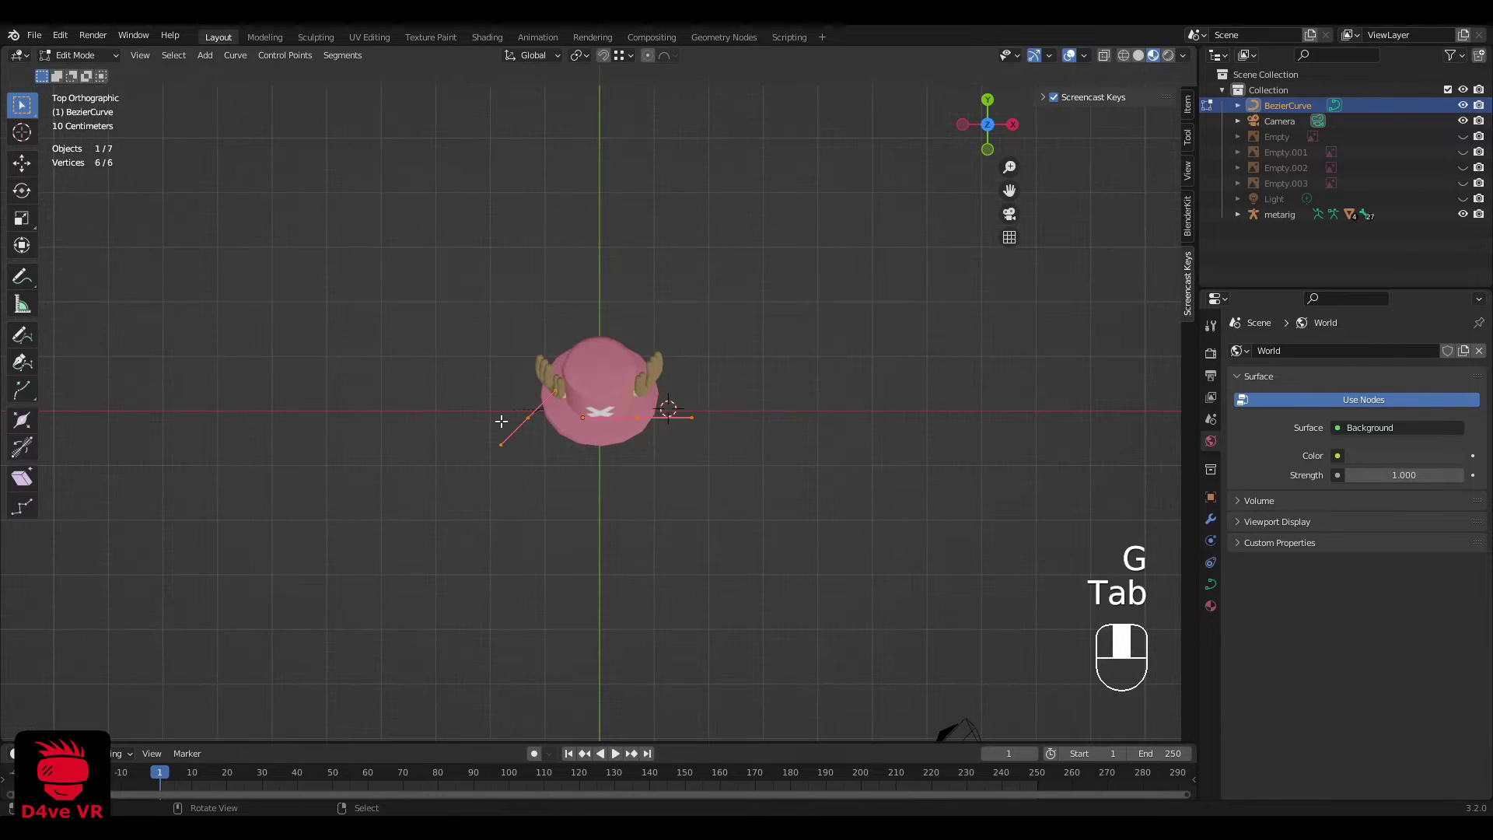
pyautogui.press('g')
pyautogui.click(373, 223)
pyautogui.rightClick(633, 416)
pyautogui.press('g')
pyautogui.click(965, 257)
# Step: Pull the handles of both end points forward so the curve bows toward the character in a U shape
pyautogui.rightClick(432, 228)
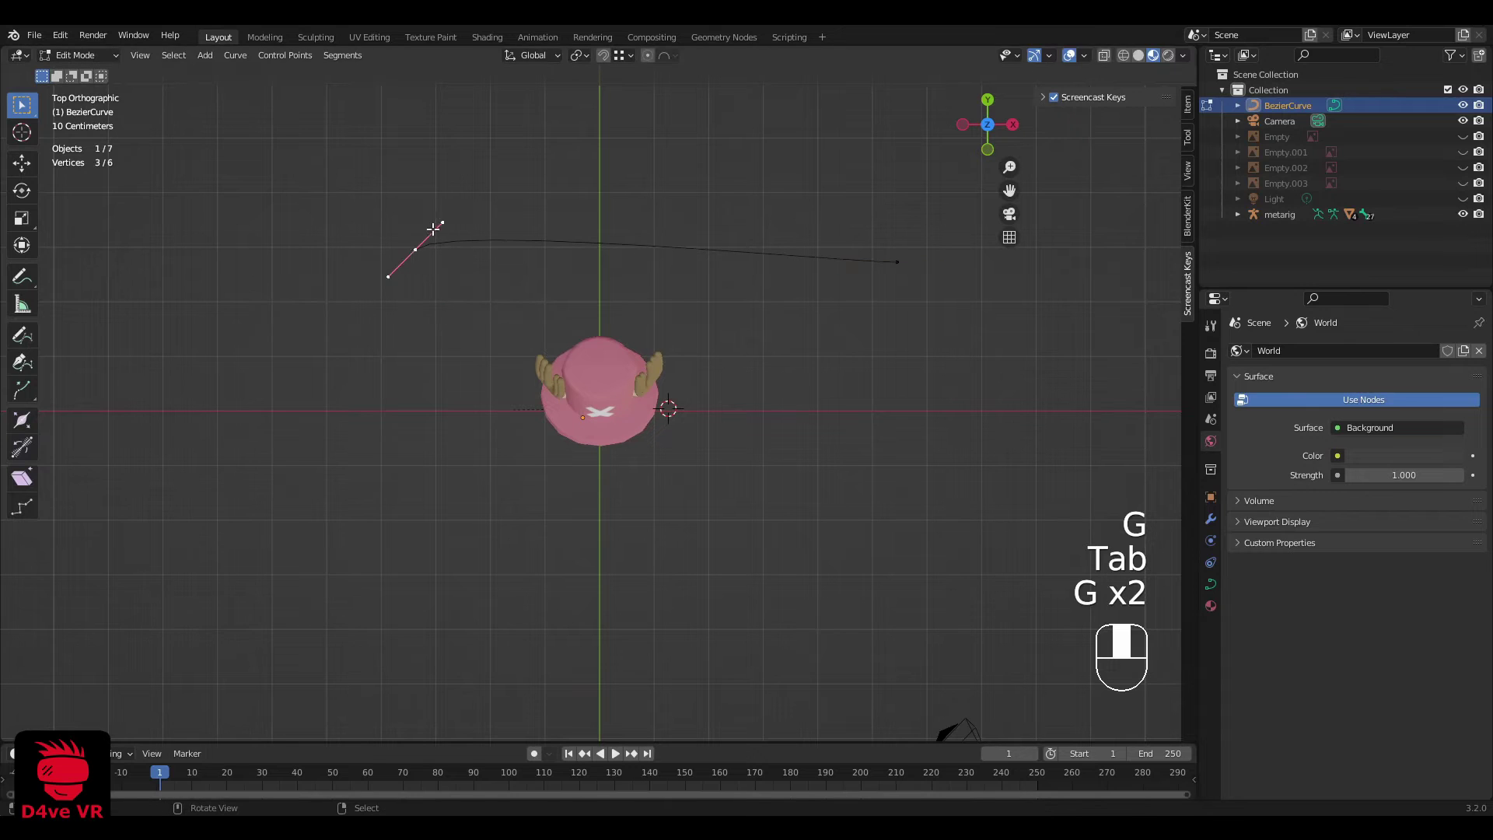
pyautogui.press('g')
pyautogui.click(434, 429)
pyautogui.rightClick(845, 267)
pyautogui.press('g')
pyautogui.click(843, 530)
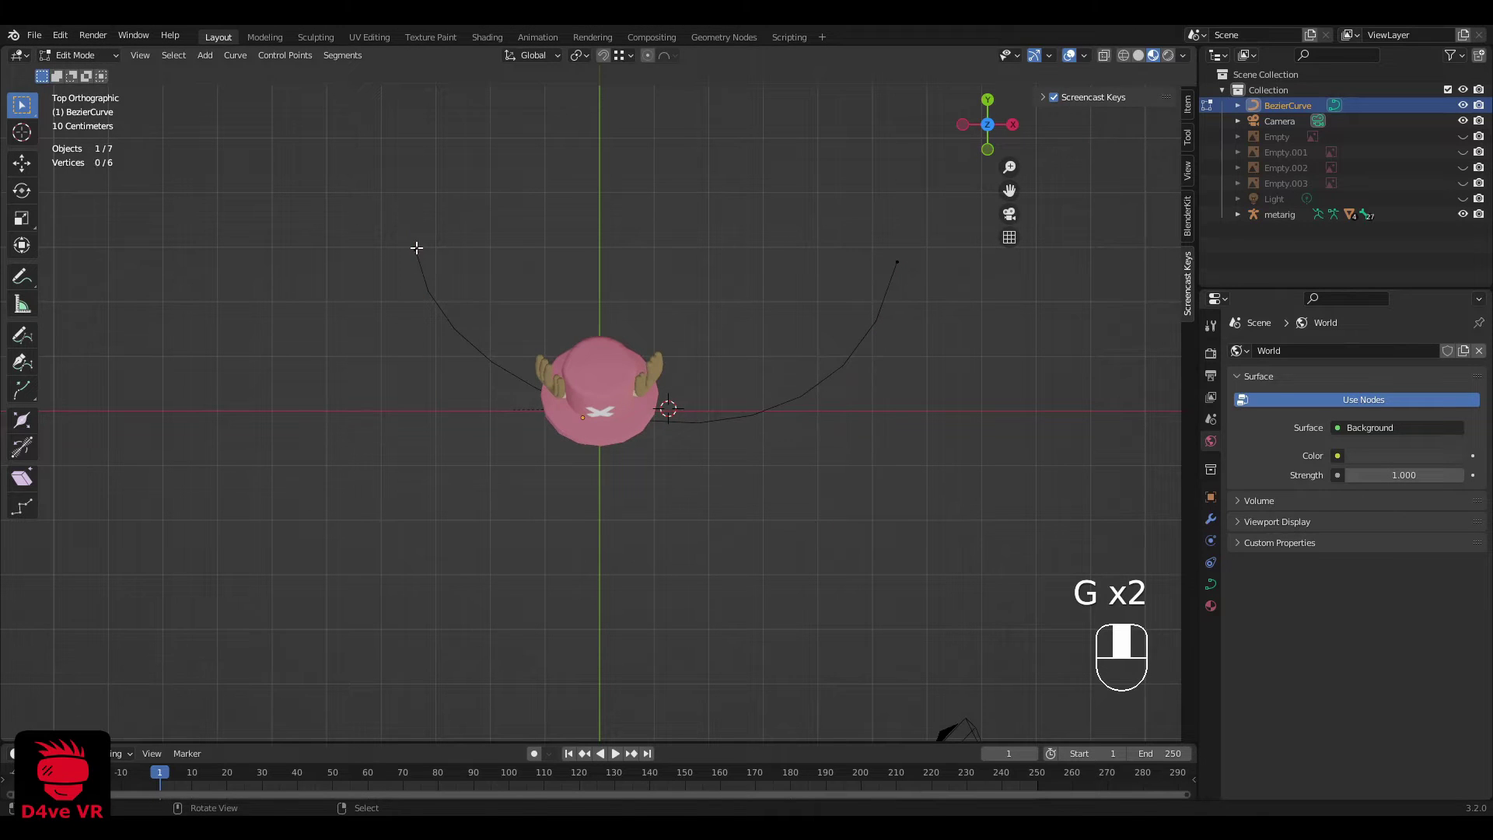
# Step: Straighten the left end's handle, move that point by X -1.4391 m and Y 0.31347 m, and move the right end point farther back
pyautogui.click(391, 435)
pyautogui.press('g')
pyautogui.rightClick(410, 247)
pyautogui.press('g')
pyautogui.click(331, 230)
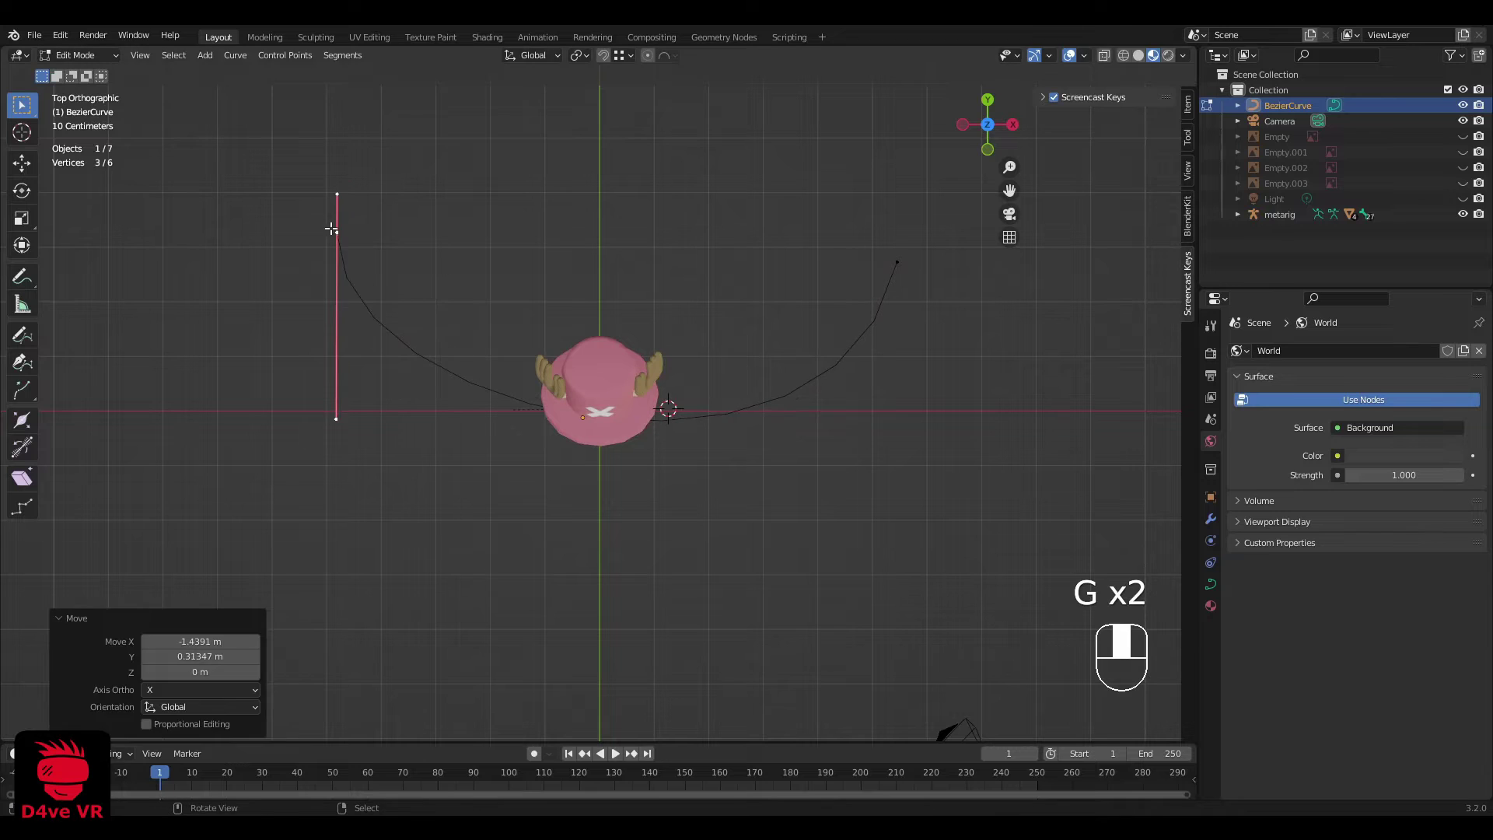
pyautogui.rightClick(910, 274)
pyautogui.press('g')
pyautogui.click(911, 231)
# Step: Move the left end point by X -1.6243 m and Y 0.66968 m and pull its front handle farther forward
pyautogui.rightClick(854, 513)
pyautogui.press('g')
pyautogui.press('g')
pyautogui.click(239, 195)
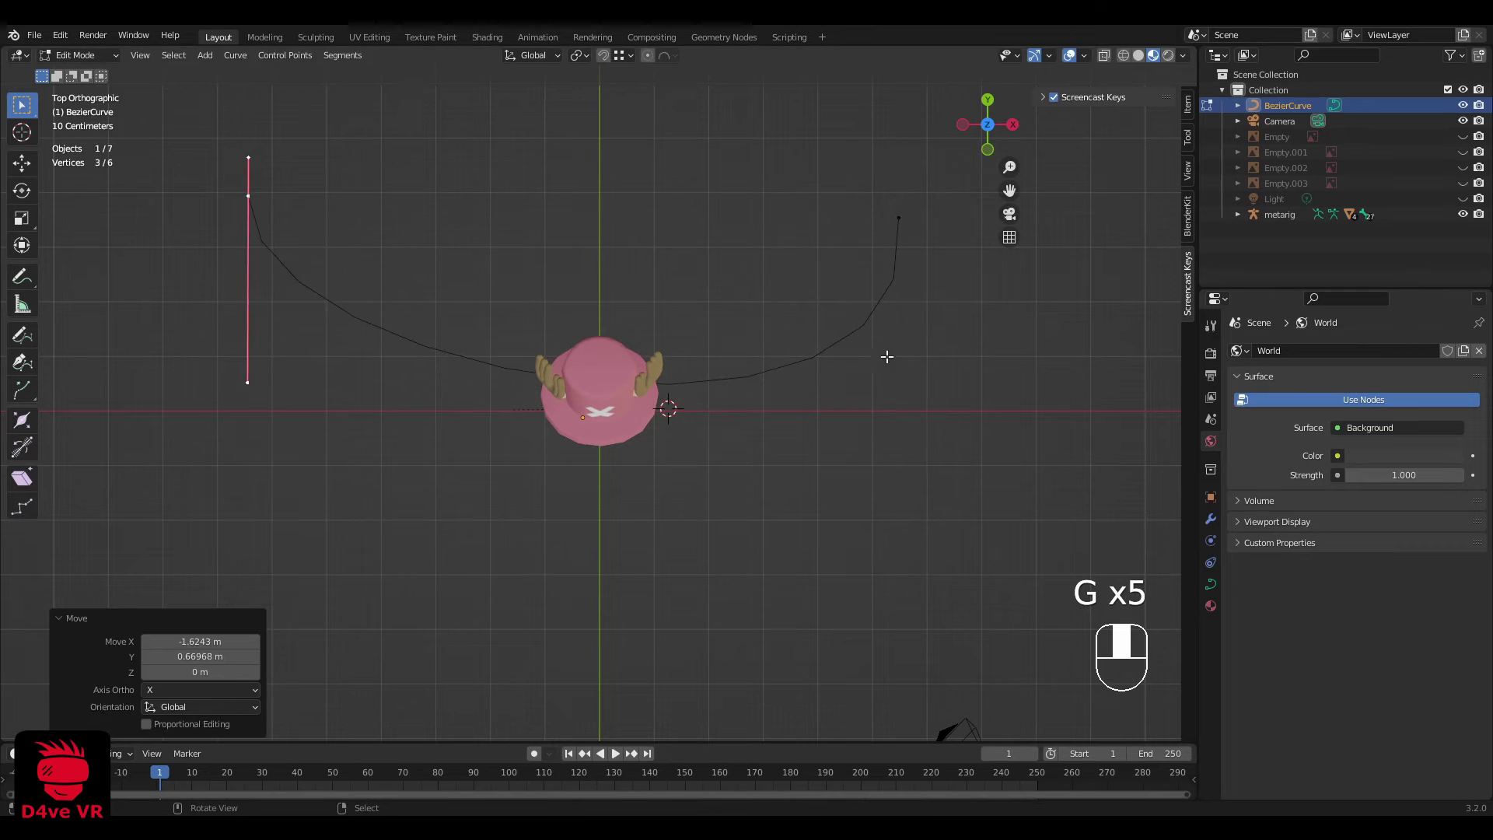
pyautogui.rightClick(240, 381)
pyautogui.press('g')
pyautogui.click(277, 532)
# Step: Adjust the right end point's front handle inward to even out the curve's arc
pyautogui.rightClick(894, 203)
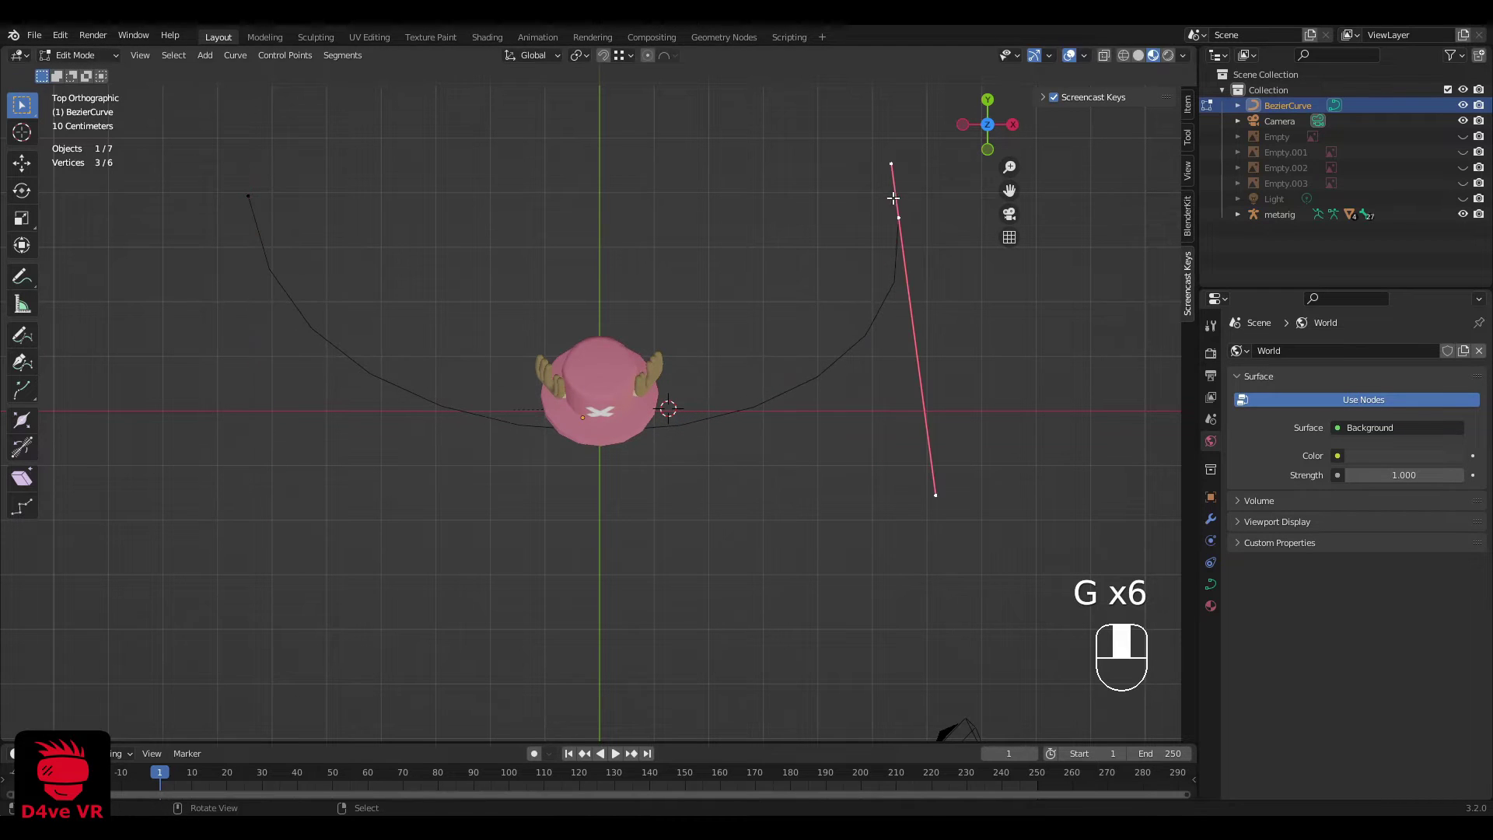
pyautogui.press('g')
pyautogui.rightClick(925, 200)
pyautogui.rightClick(946, 502)
pyautogui.press('g')
pyautogui.click(862, 490)
# Step: Reposition the whole curve in top view, lower it by 0.98236 m along Z, and deselect it
pyautogui.press('Tab')
pyautogui.press('g')
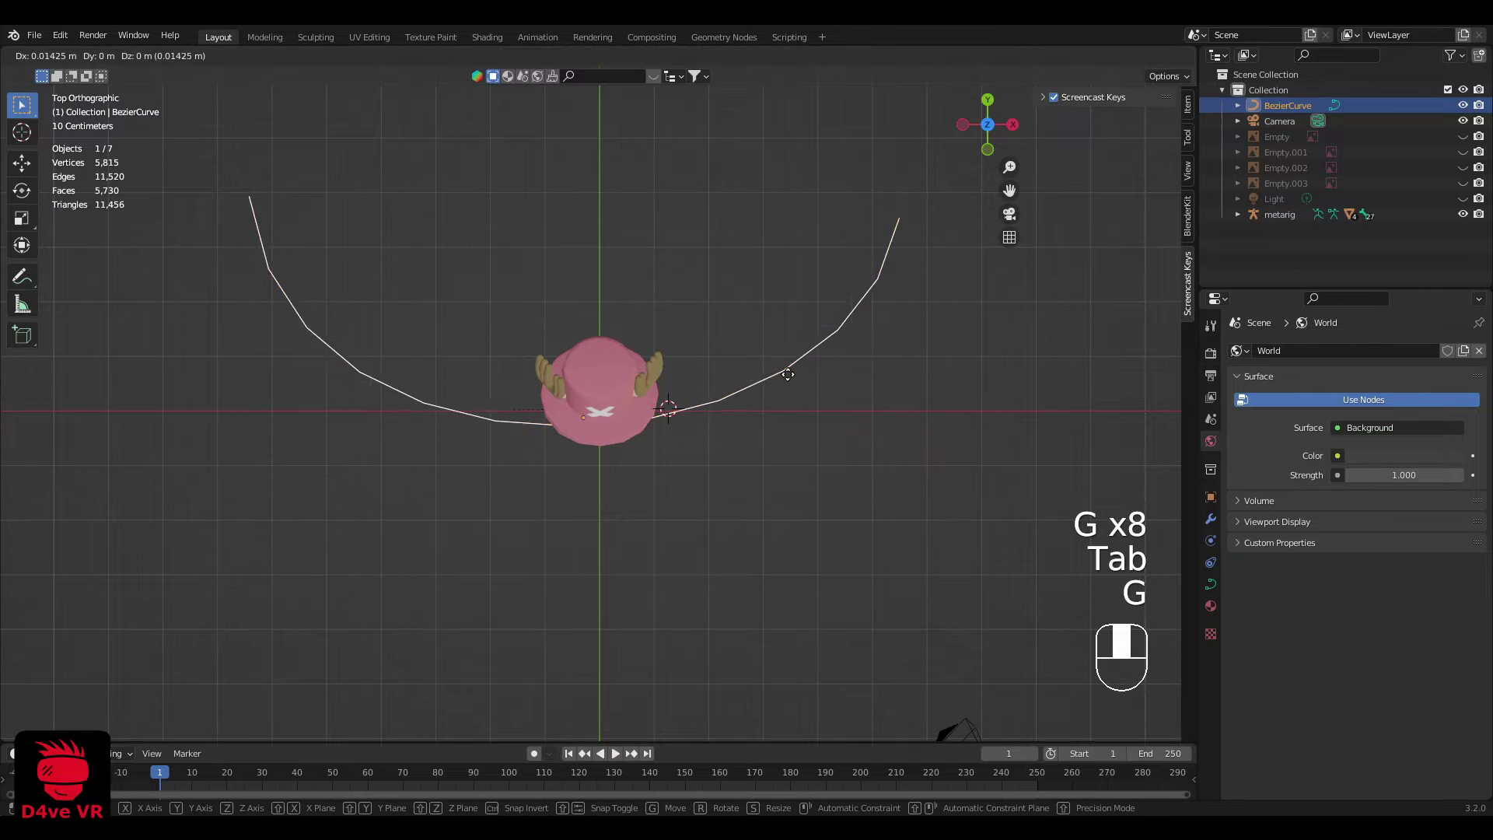
pyautogui.click(822, 352)
pyautogui.moveTo(822, 351); pyautogui.dragTo(898, 206, button='middle')
pyautogui.press('g')
pyautogui.click(874, 233)
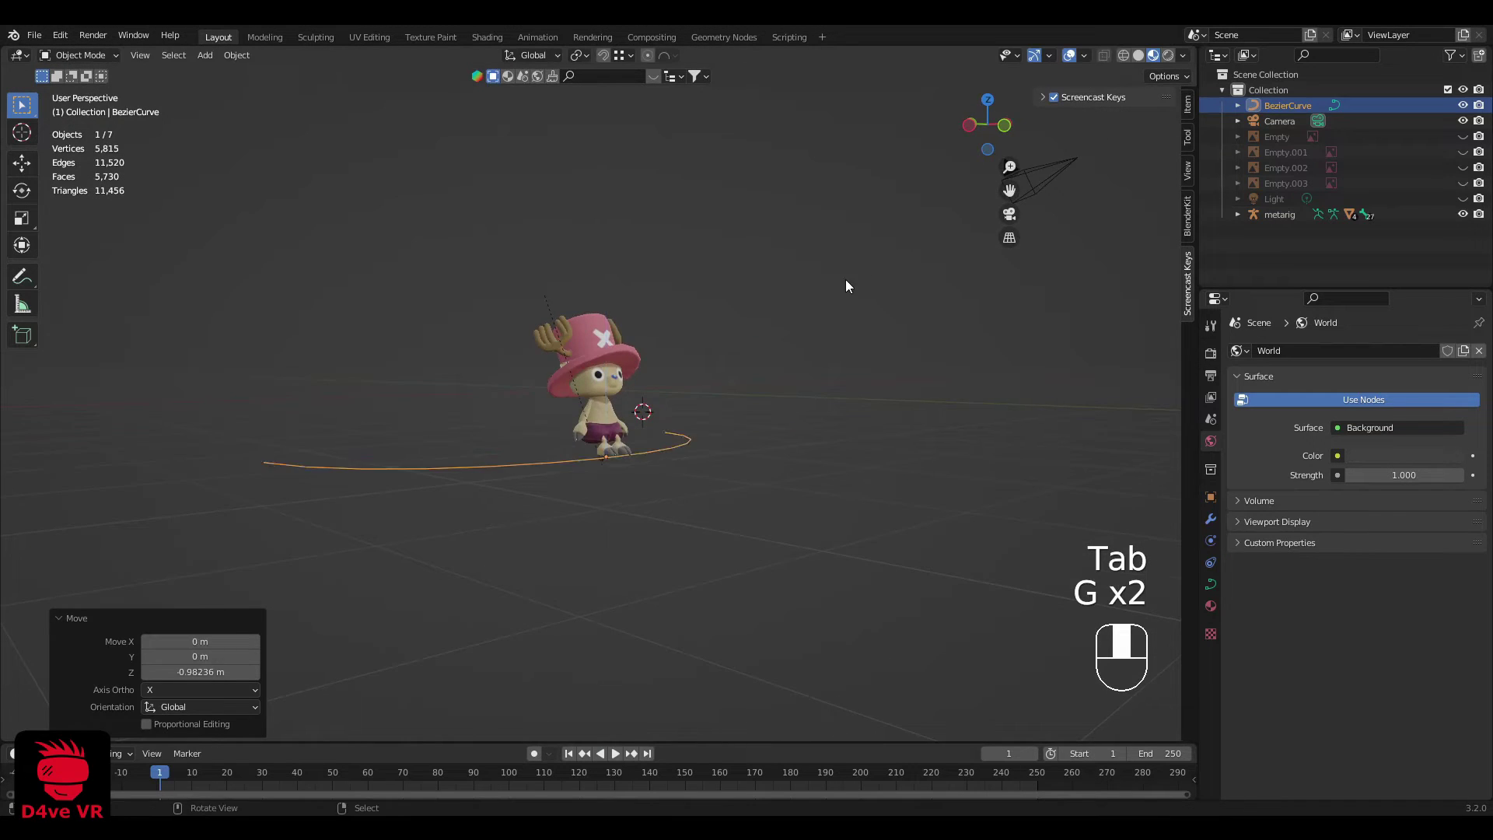
pyautogui.press('a')
pyautogui.press('a')
# Step: Add a plane beside the curve in top view and move it by X -3.0777 m and Y 0.3447 m
pyautogui.scroll(5, 809, 350)
pyautogui.moveTo(761, 373); pyautogui.dragTo(764, 455, button='middle')
pyautogui.press('KP_7')
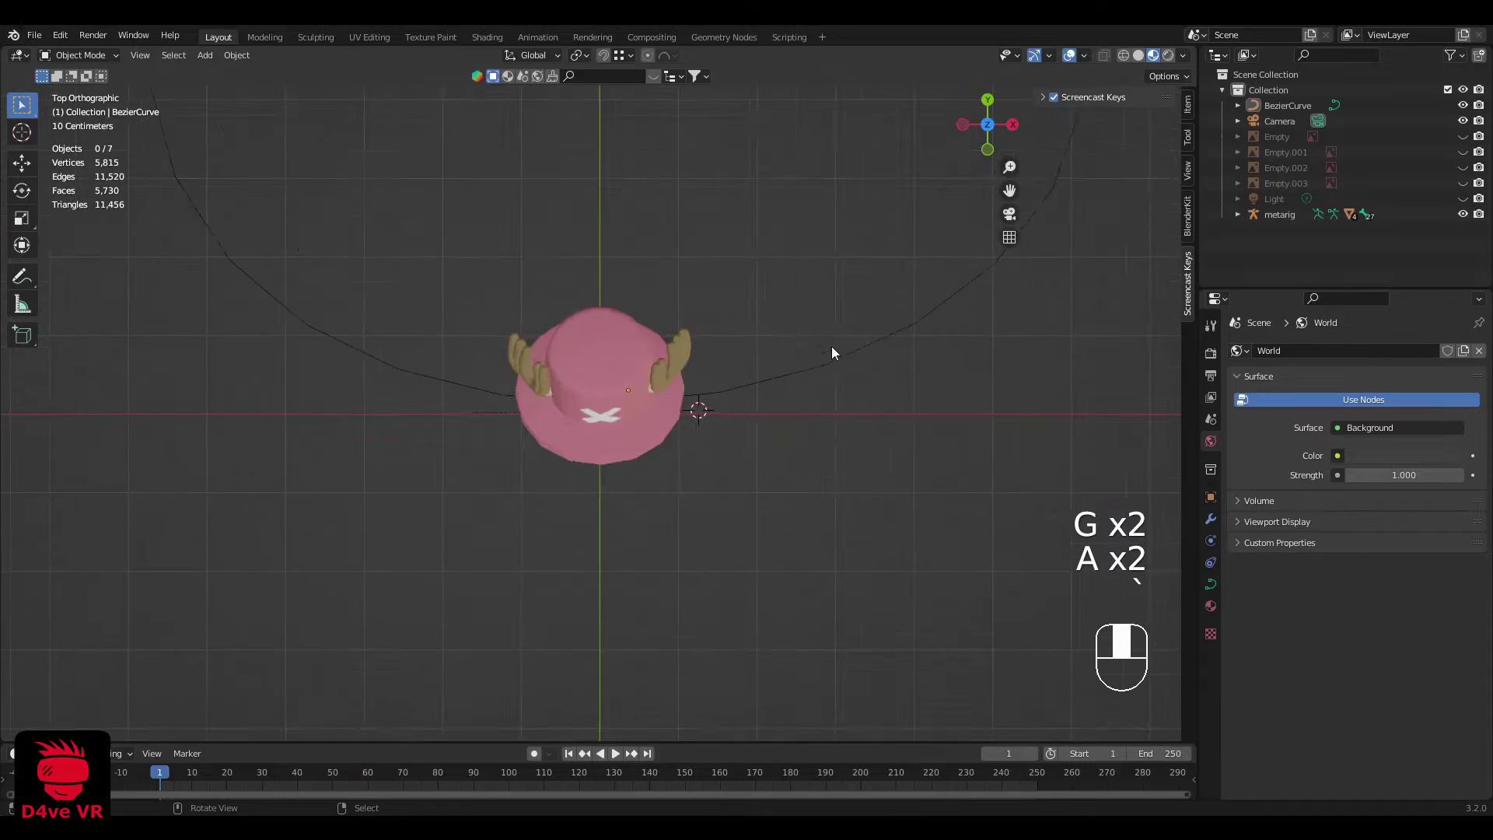
pyautogui.scroll(-3, 902, 362)
pyautogui.press('space')
pyautogui.write('pla')
pyautogui.press('Return')
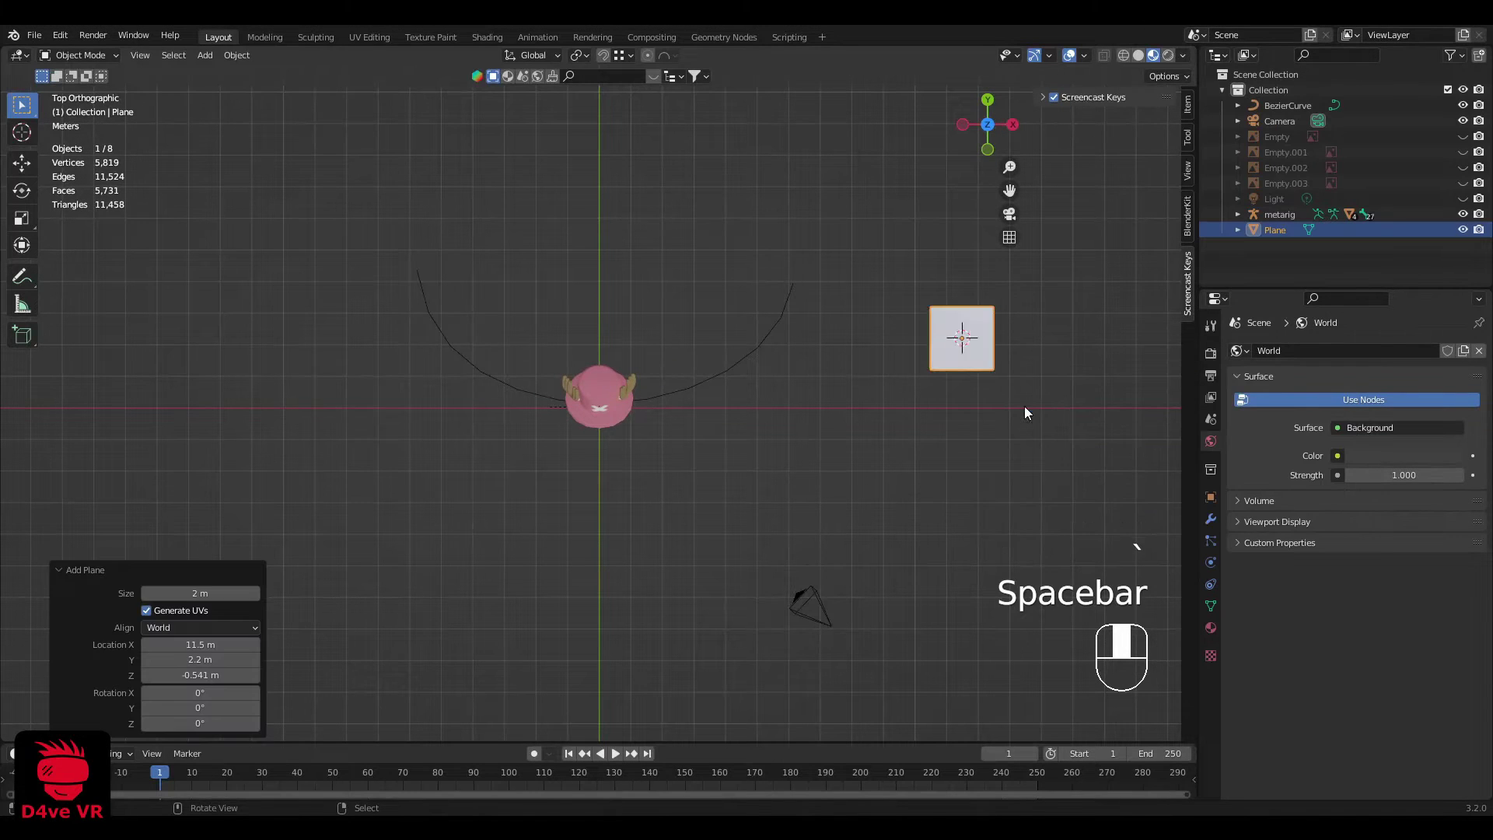
pyautogui.press('g')
pyautogui.click(907, 343)
# Step: Convert the plane into a curve
pyautogui.press('space')
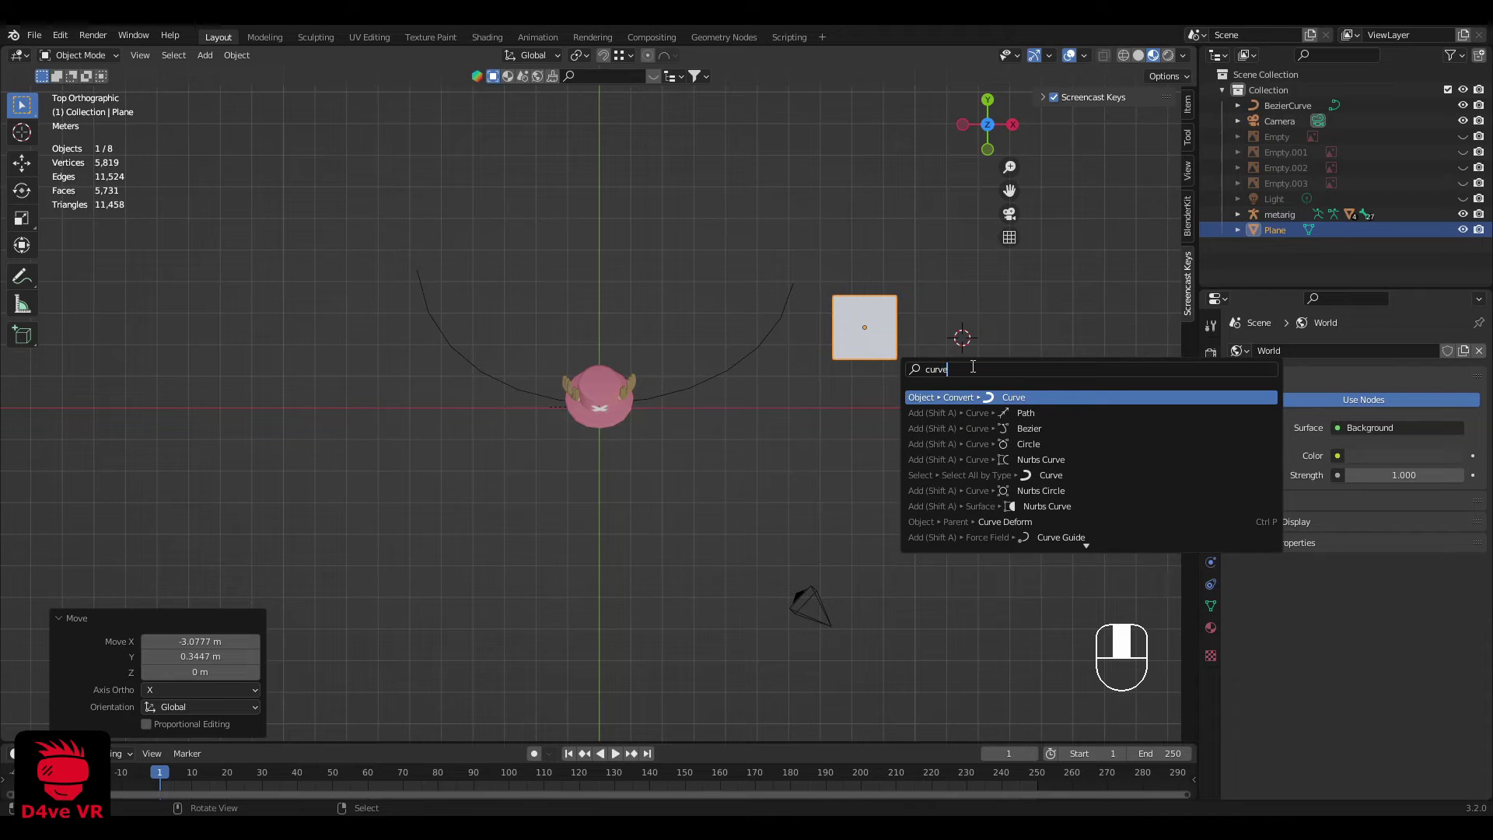
pyautogui.press('BackSpace')
pyautogui.press('BackSpace')
pyautogui.press('BackSpace')
pyautogui.press('BackSpace')
pyautogui.write('onvert')
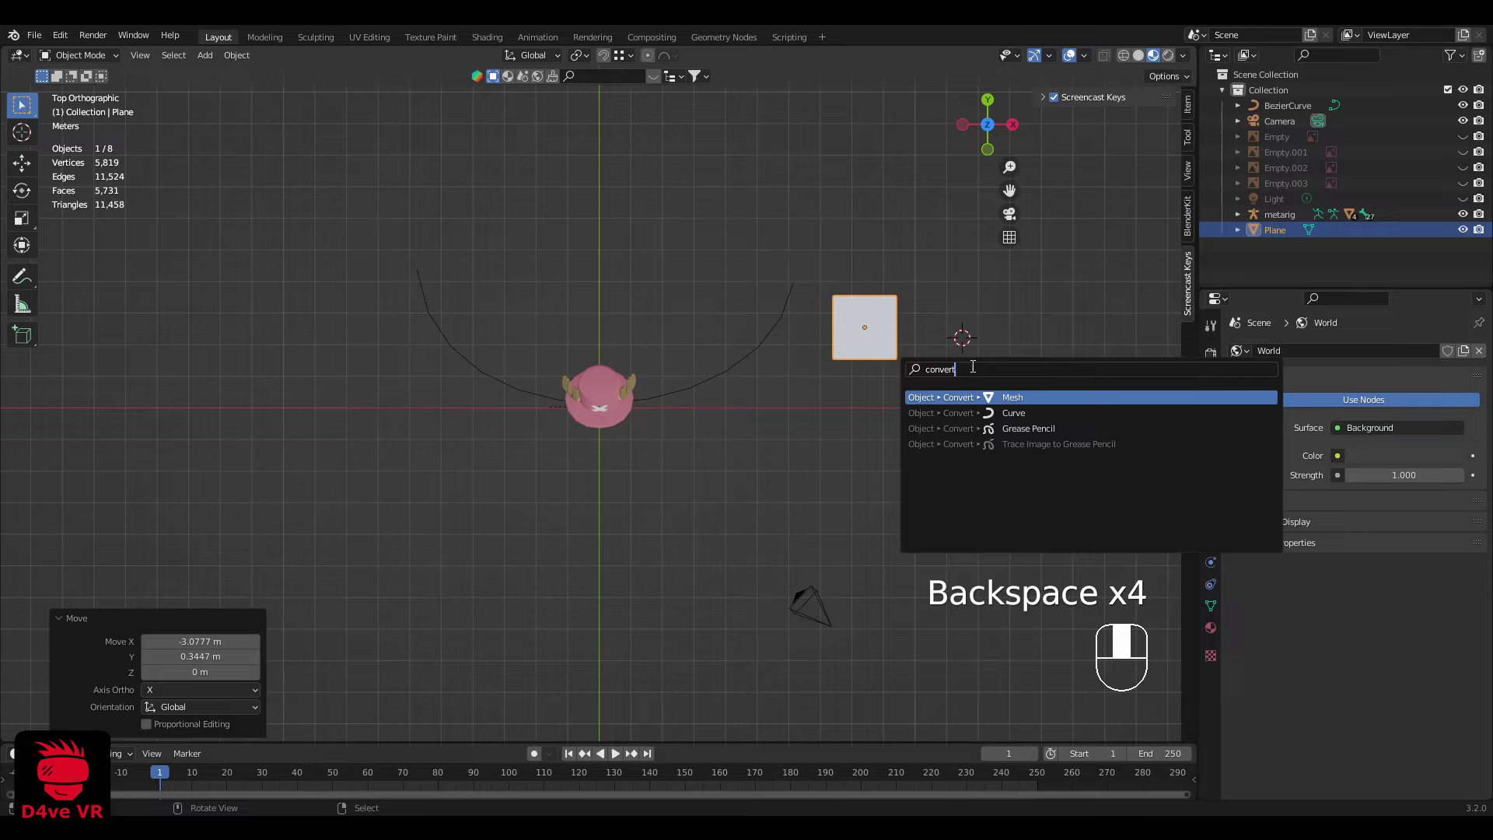
pyautogui.click(1004, 413)
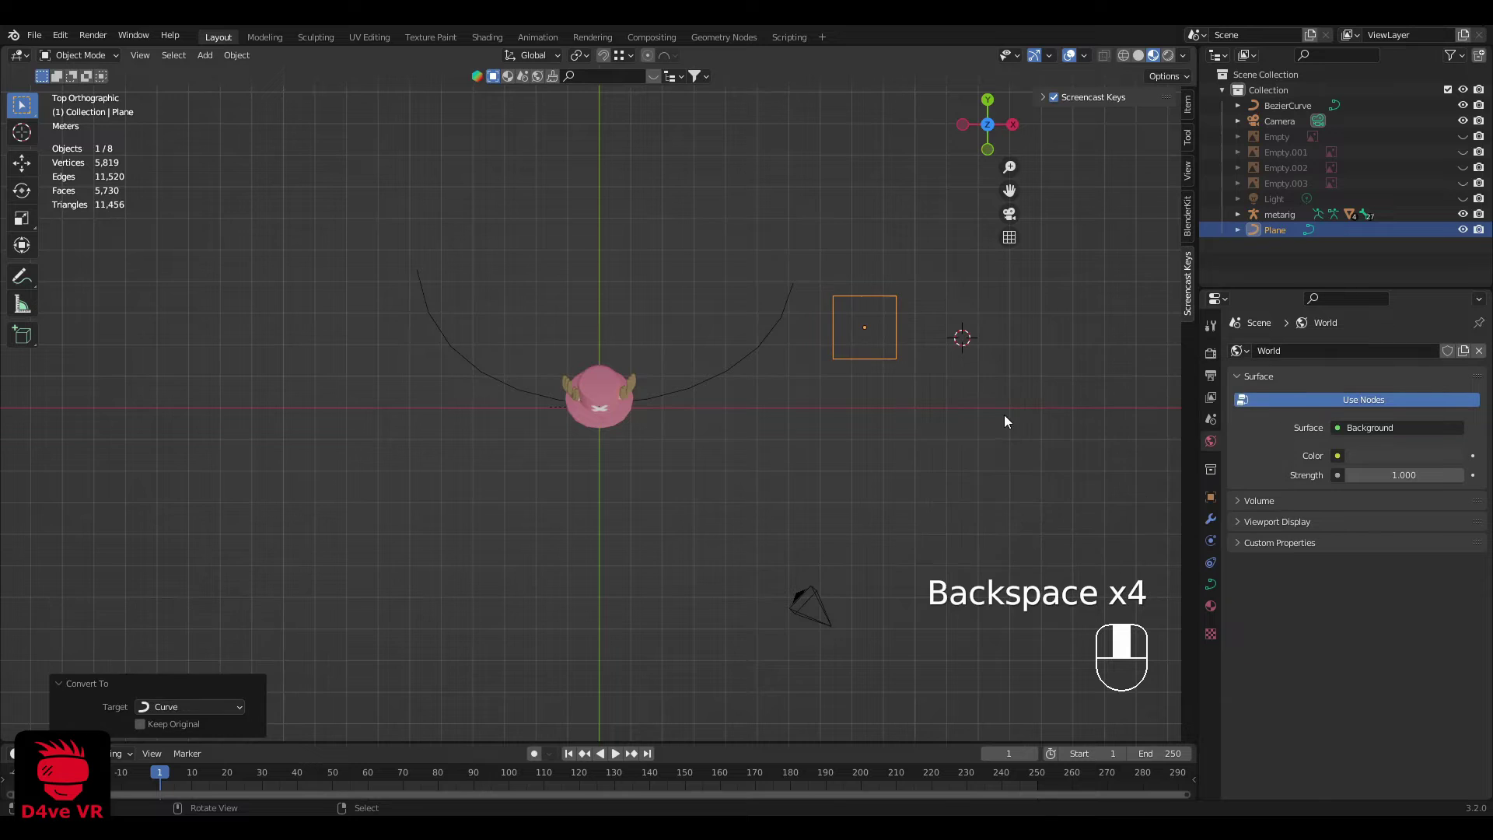
# Step: Set the U-shaped curve's bevel to Object and assign the square Plane curve as its profile
pyautogui.moveTo(699, 408); pyautogui.dragTo(745, 294, button='middle')
pyautogui.click(708, 346)
pyautogui.moveTo(707, 346); pyautogui.dragTo(724, 299, button='middle')
pyautogui.click(1208, 588)
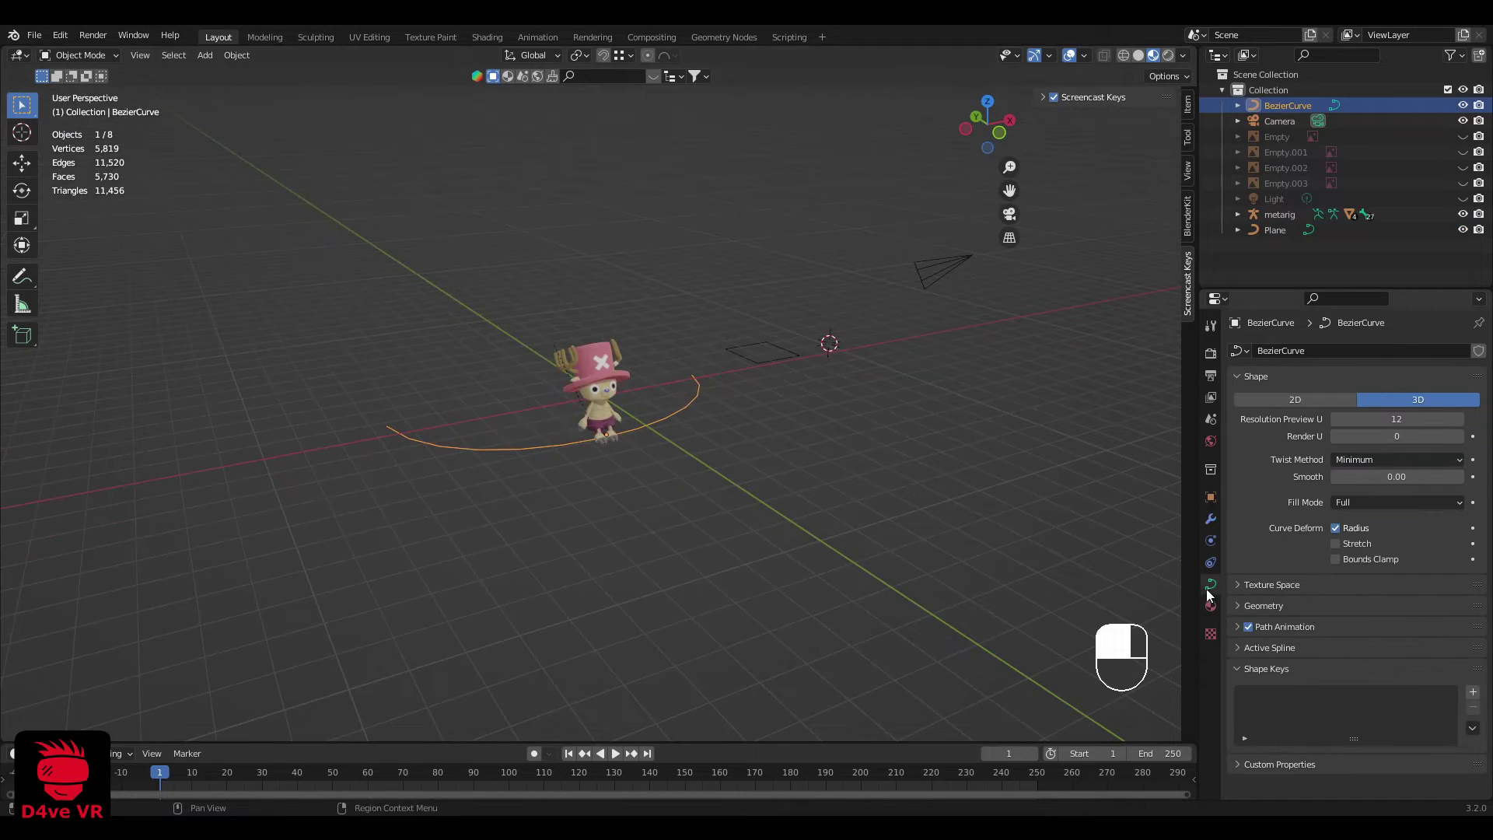
pyautogui.click(1260, 606)
pyautogui.scroll(-3, 1455, 667)
pyautogui.click(1356, 651)
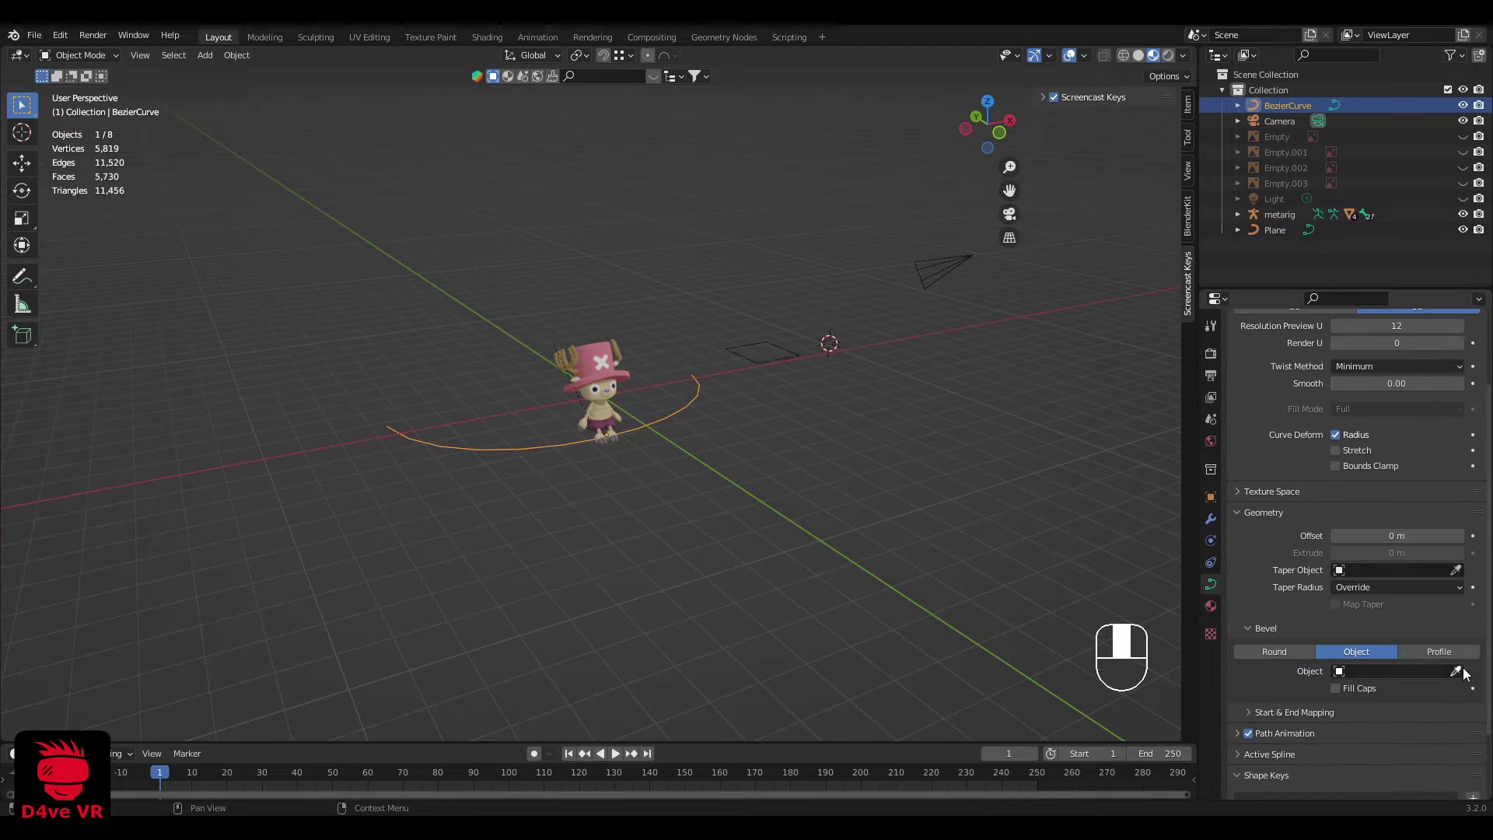
pyautogui.click(771, 359)
pyautogui.scroll(5, 622, 404)
pyautogui.moveTo(611, 405); pyautogui.dragTo(695, 418, button='middle')
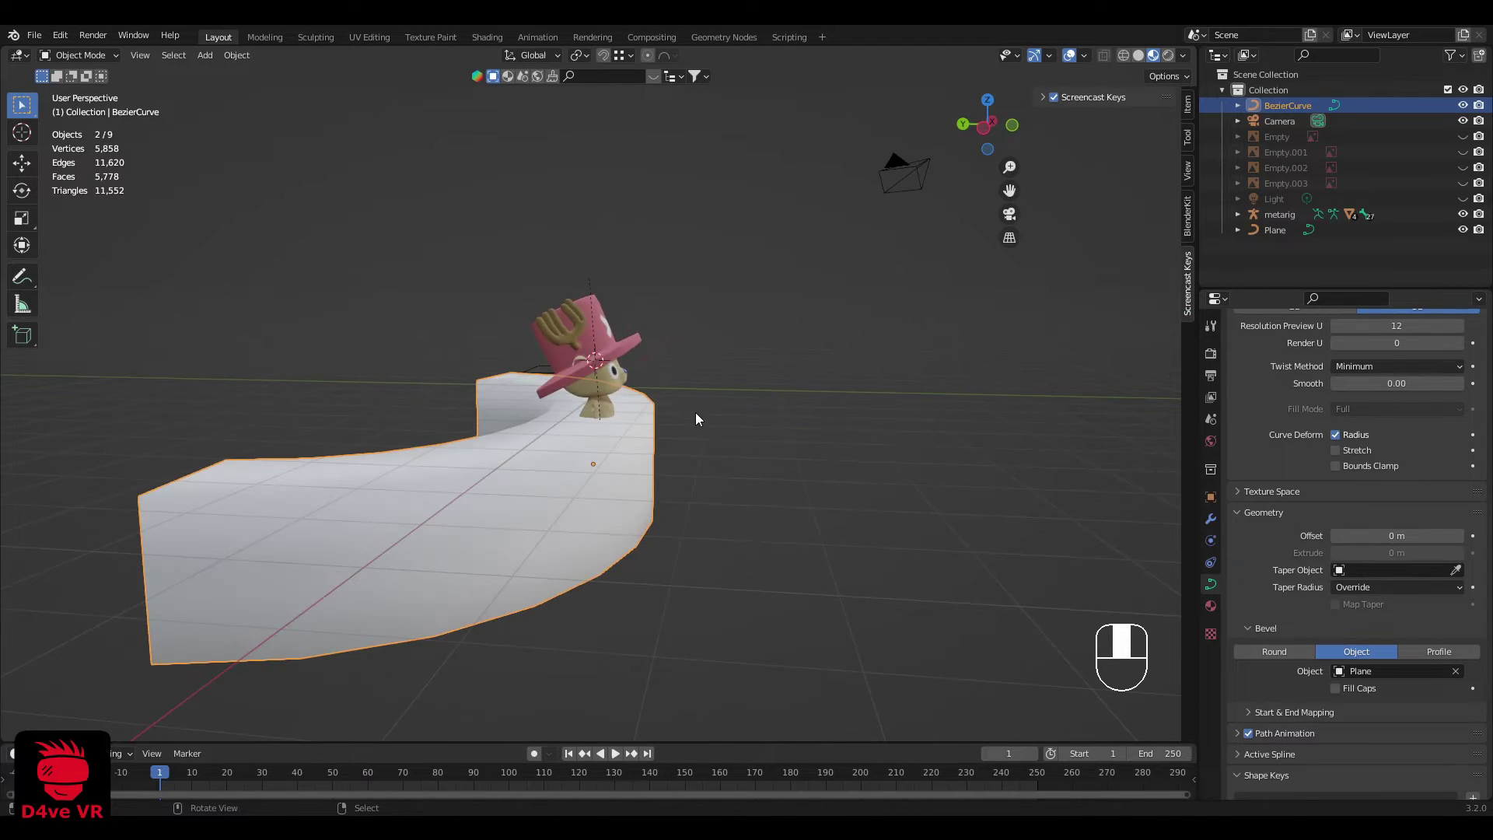
# Step: Apply flat shading to the beveled curve
pyautogui.click(237, 56)
pyautogui.click(267, 391)
pyautogui.moveTo(268, 391)
pyautogui.mouseDown(button='middle')
pyautogui.moveTo(446, 402)
pyautogui.moveTo(261, 375)
pyautogui.mouseUp(button='middle')
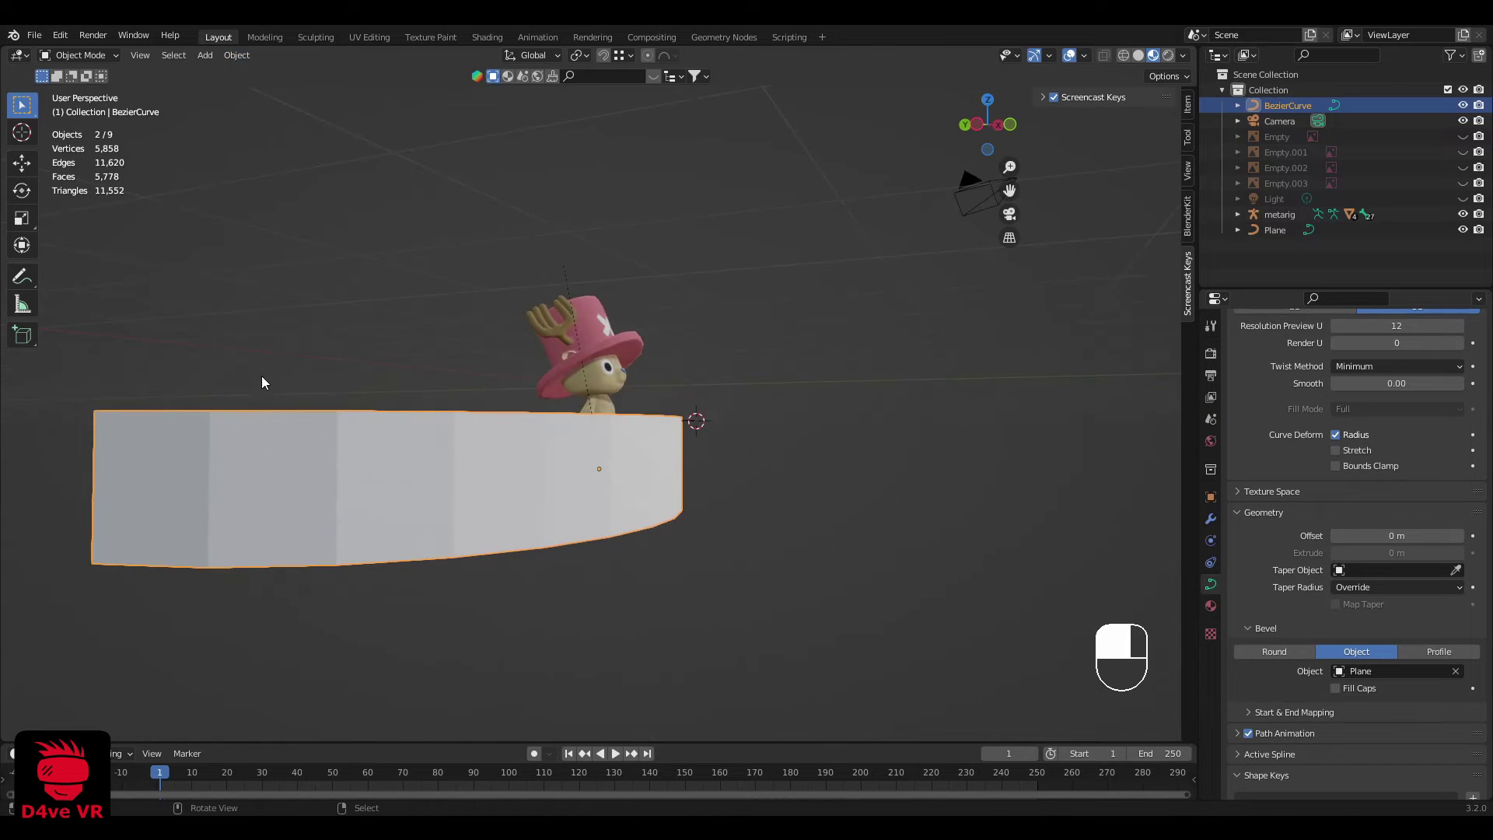
# Step: Scale the square profile curve down to 0.366 to make the ledge thinner
pyautogui.moveTo(679, 380); pyautogui.dragTo(626, 386, button='middle')
pyautogui.click(784, 308)
pyautogui.press('s')
pyautogui.click(857, 337)
# Step: In side view, raise the ledge to the character's seat and shift it along Y so its front edge meets the heels
pyautogui.press('KP_3')
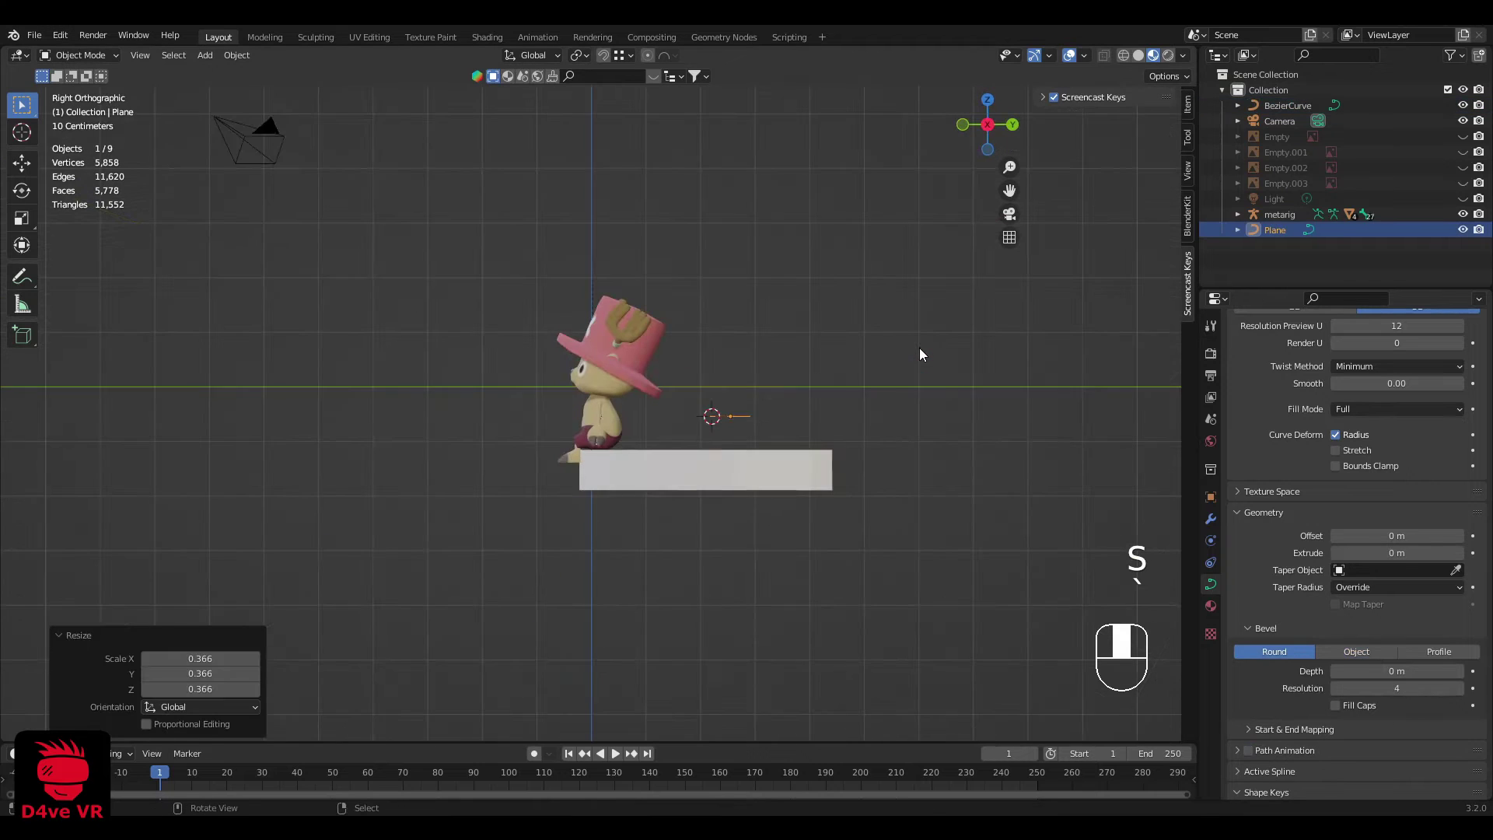
pyautogui.scroll(4, 822, 383)
pyautogui.press('g')
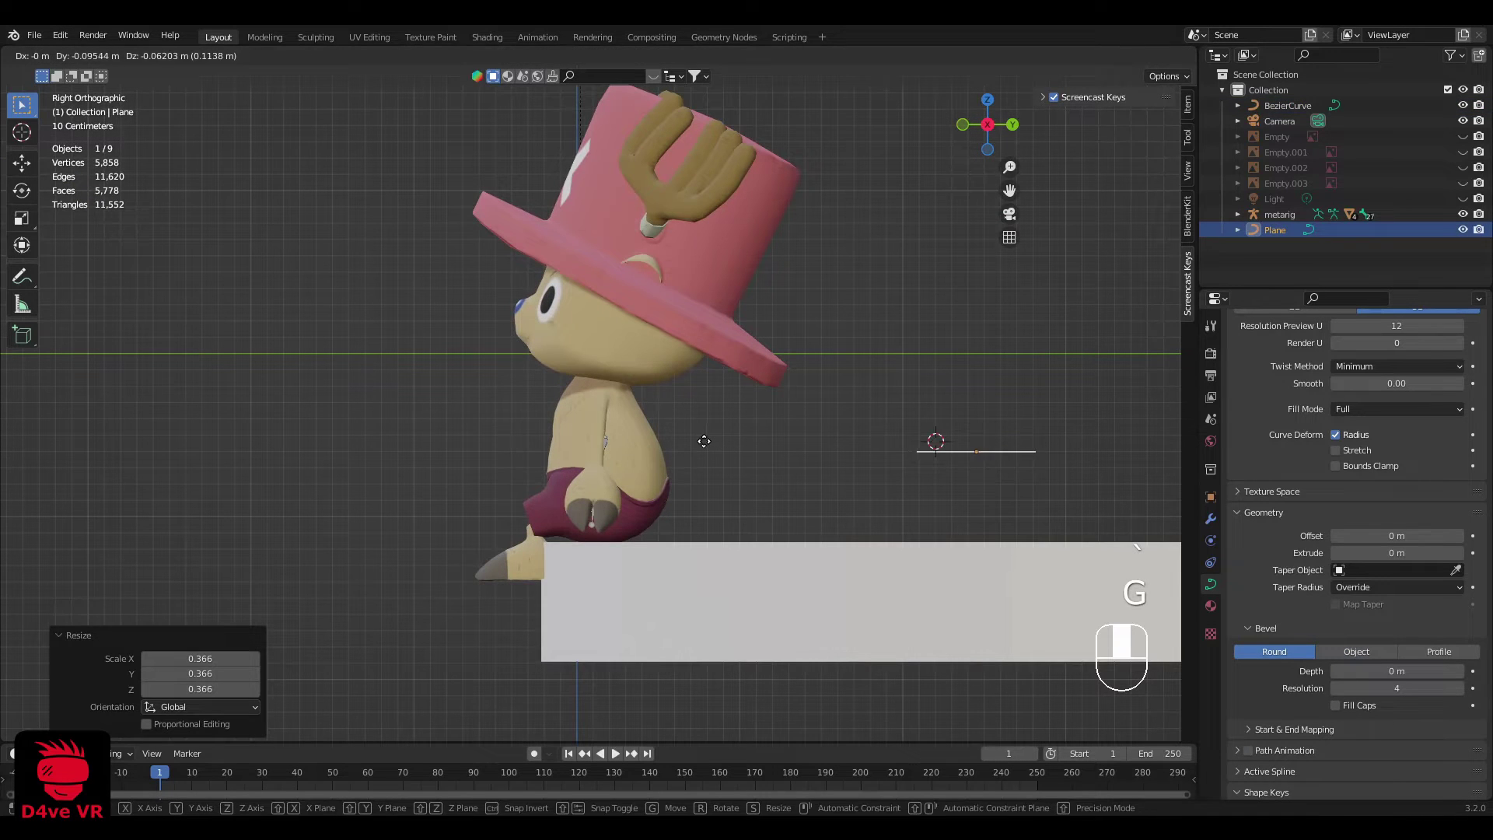
pyautogui.rightClick(705, 443)
pyautogui.click(741, 552)
pyautogui.press('g')
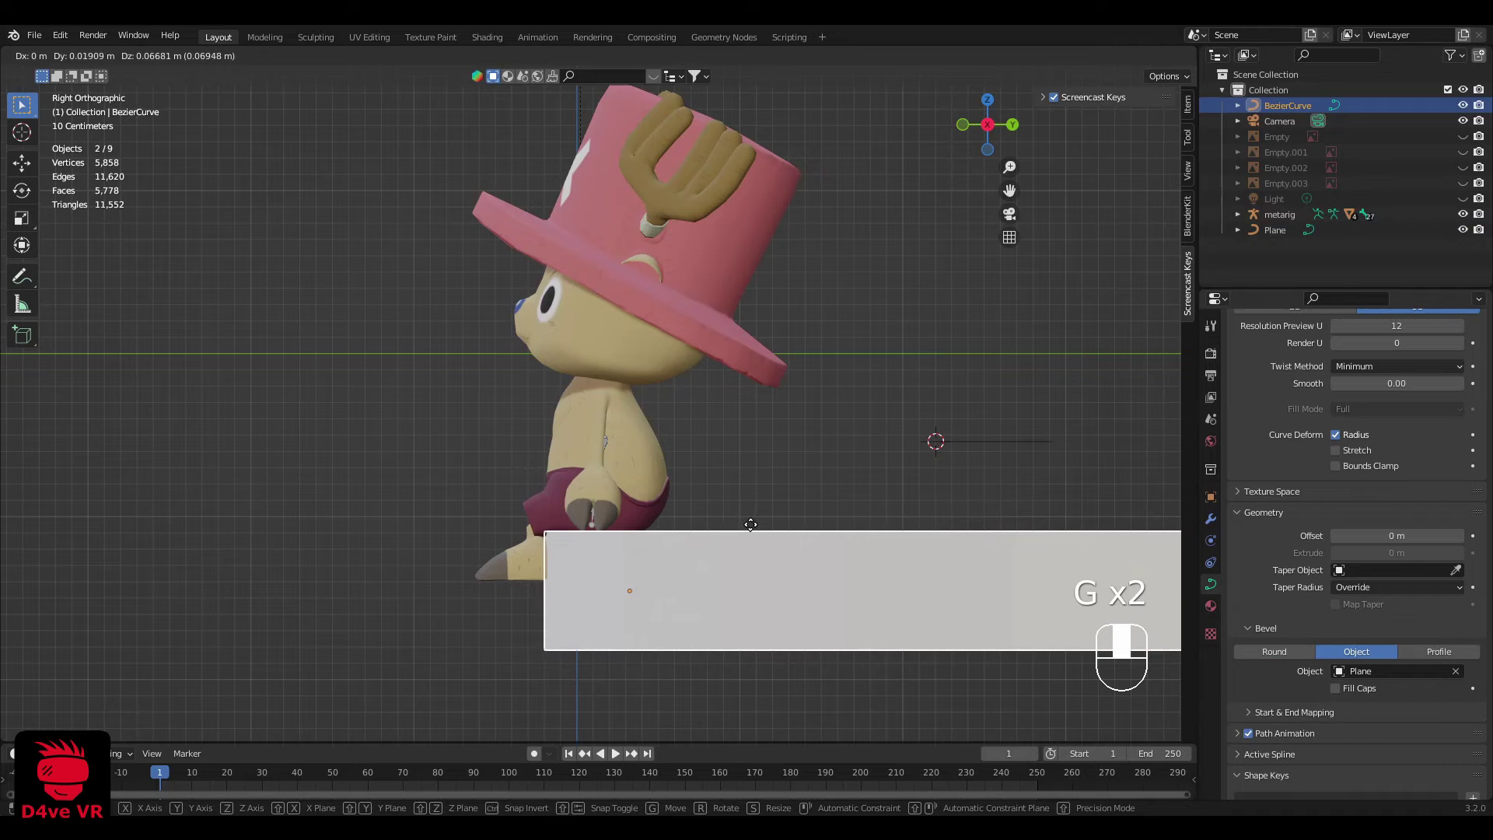
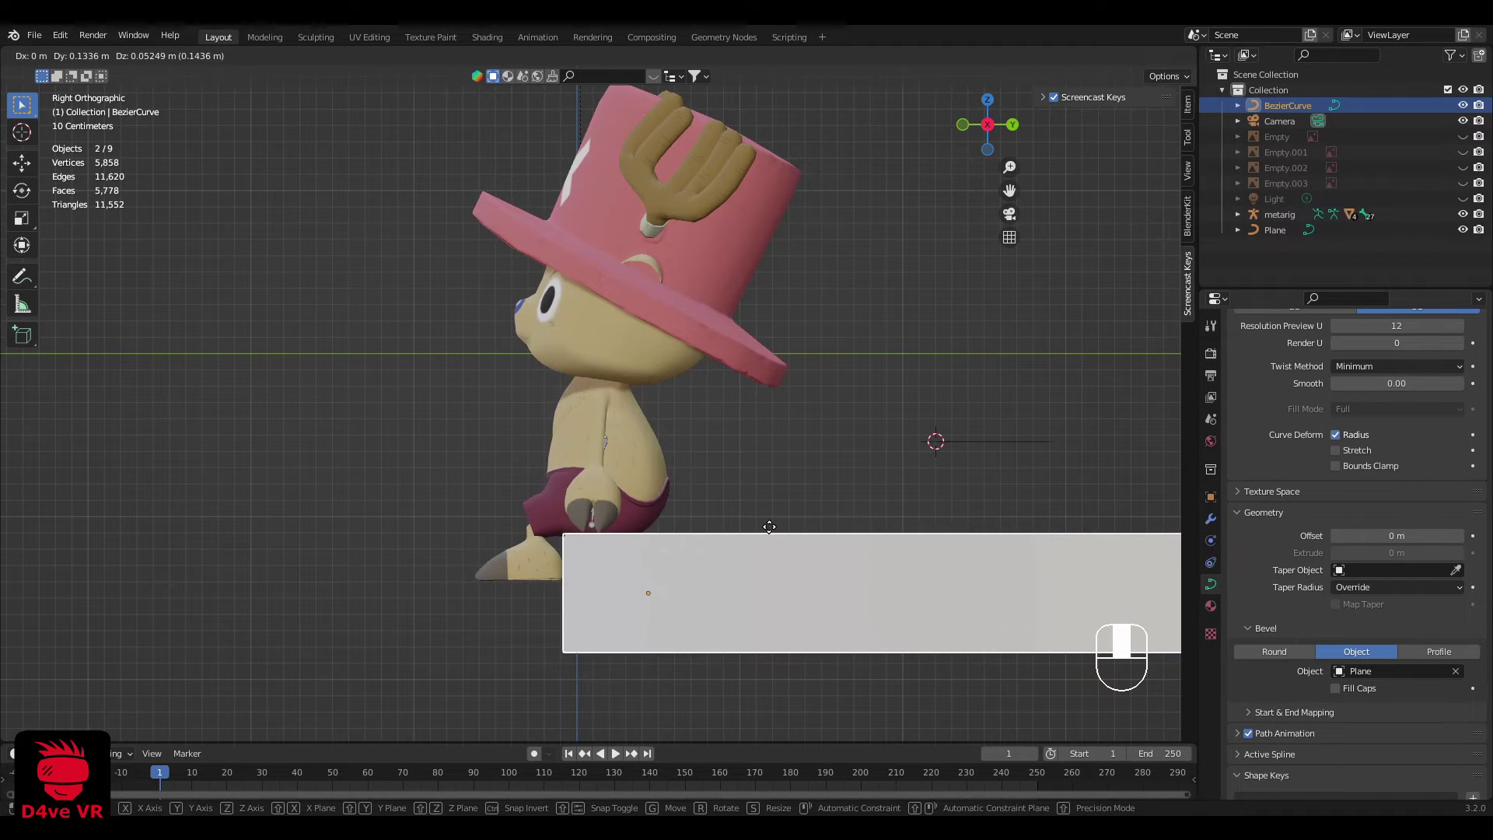
pyautogui.click(769, 527)
pyautogui.moveTo(748, 526); pyautogui.dragTo(543, 579, button='middle')
pyautogui.press('g')
pyautogui.press('y')
pyautogui.click(725, 536)
# Step: Pose the metarig by rotating both shin bones in side view so the feet lift forward, and return to Object Mode
pyautogui.click(543, 578)
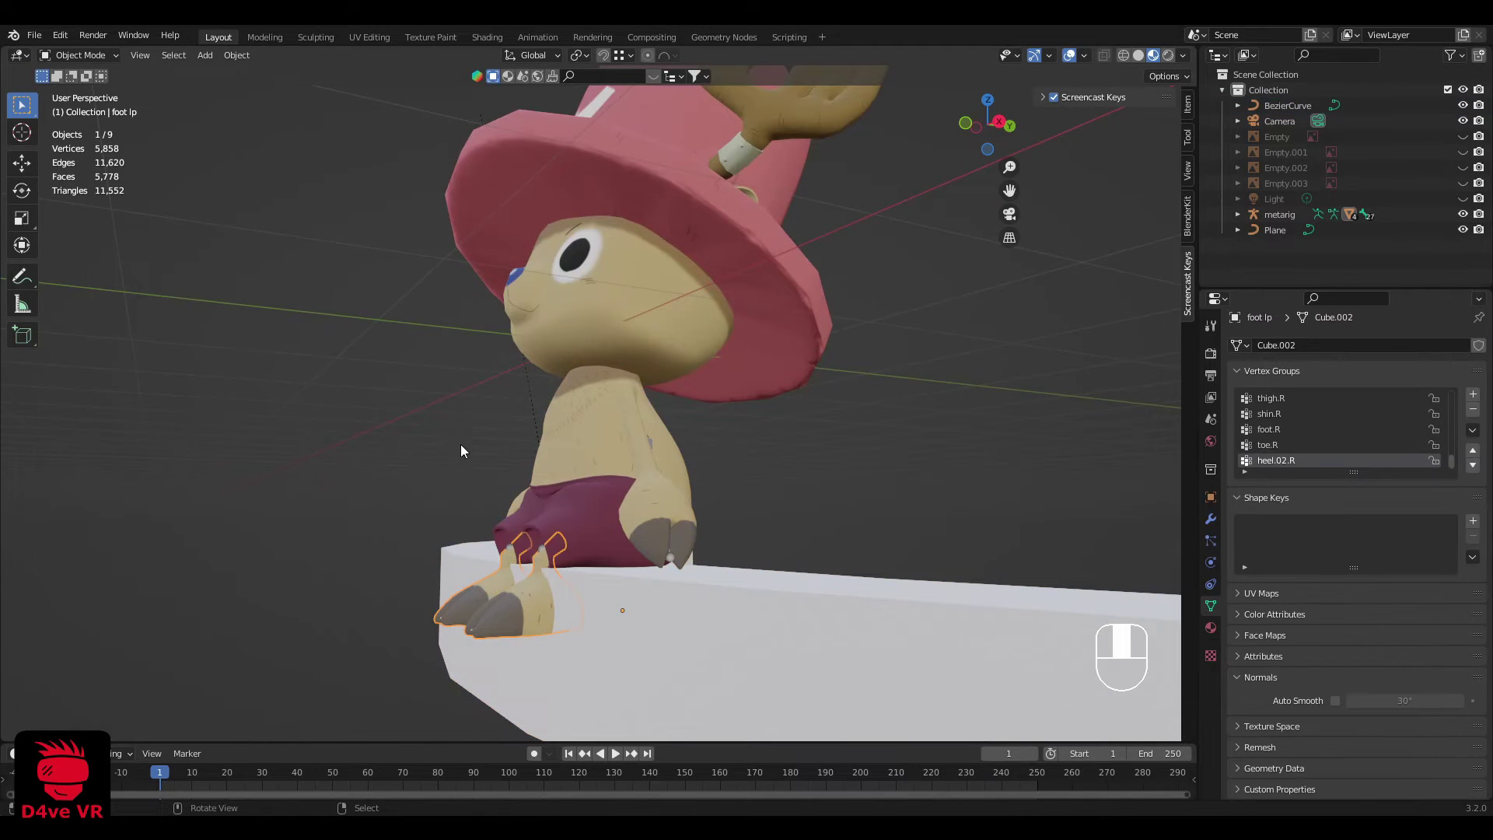
pyautogui.press('z')
pyautogui.click(555, 549)
pyautogui.click(100, 56)
pyautogui.click(88, 104)
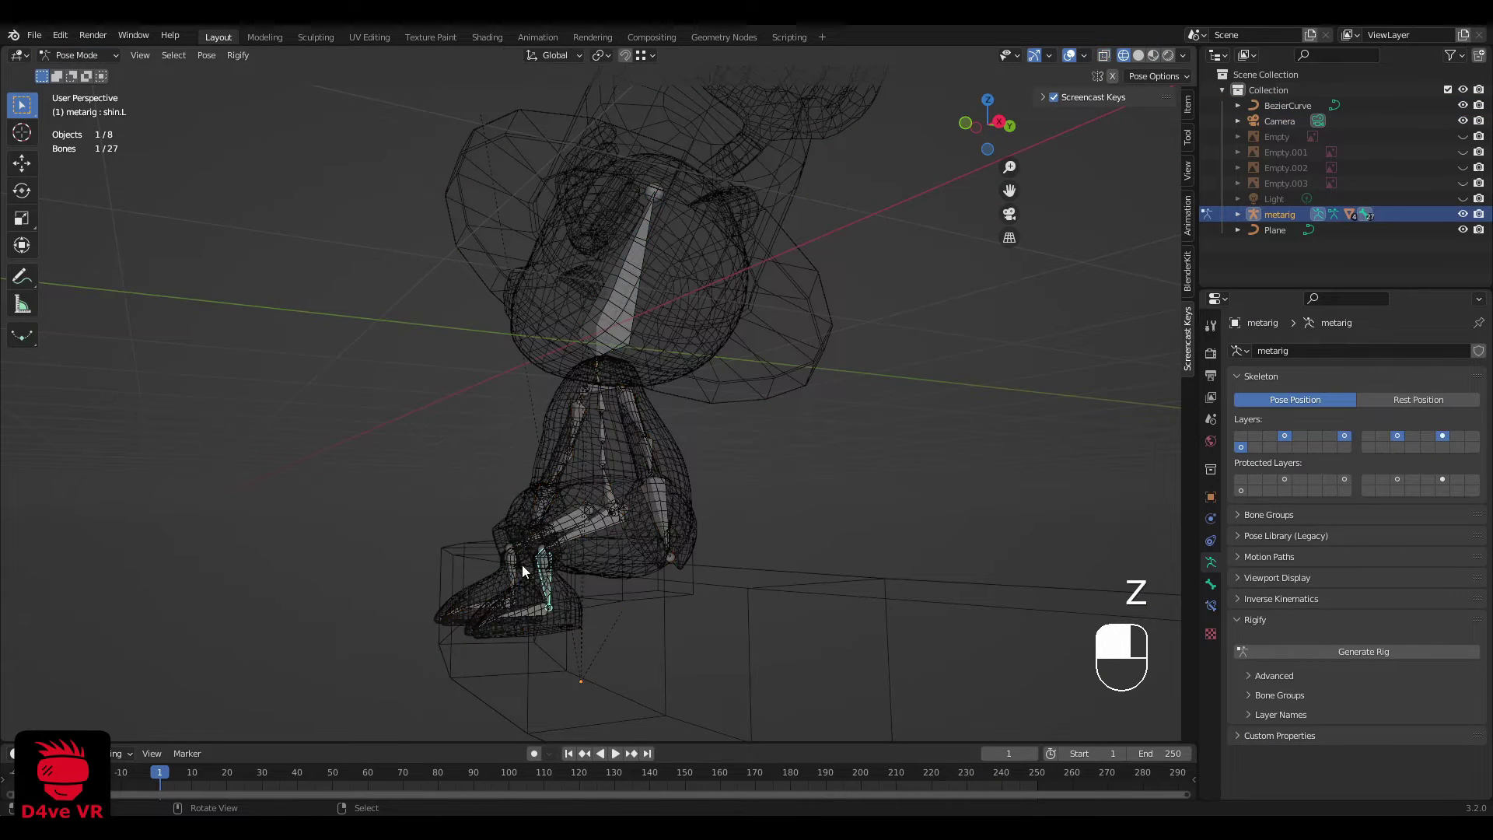
pyautogui.keyDown('shift'); pyautogui.click(551, 577); pyautogui.keyUp('shift')
pyautogui.press('`')
pyautogui.click(725, 510)
pyautogui.press('z')
pyautogui.click(767, 406)
pyautogui.press('r')
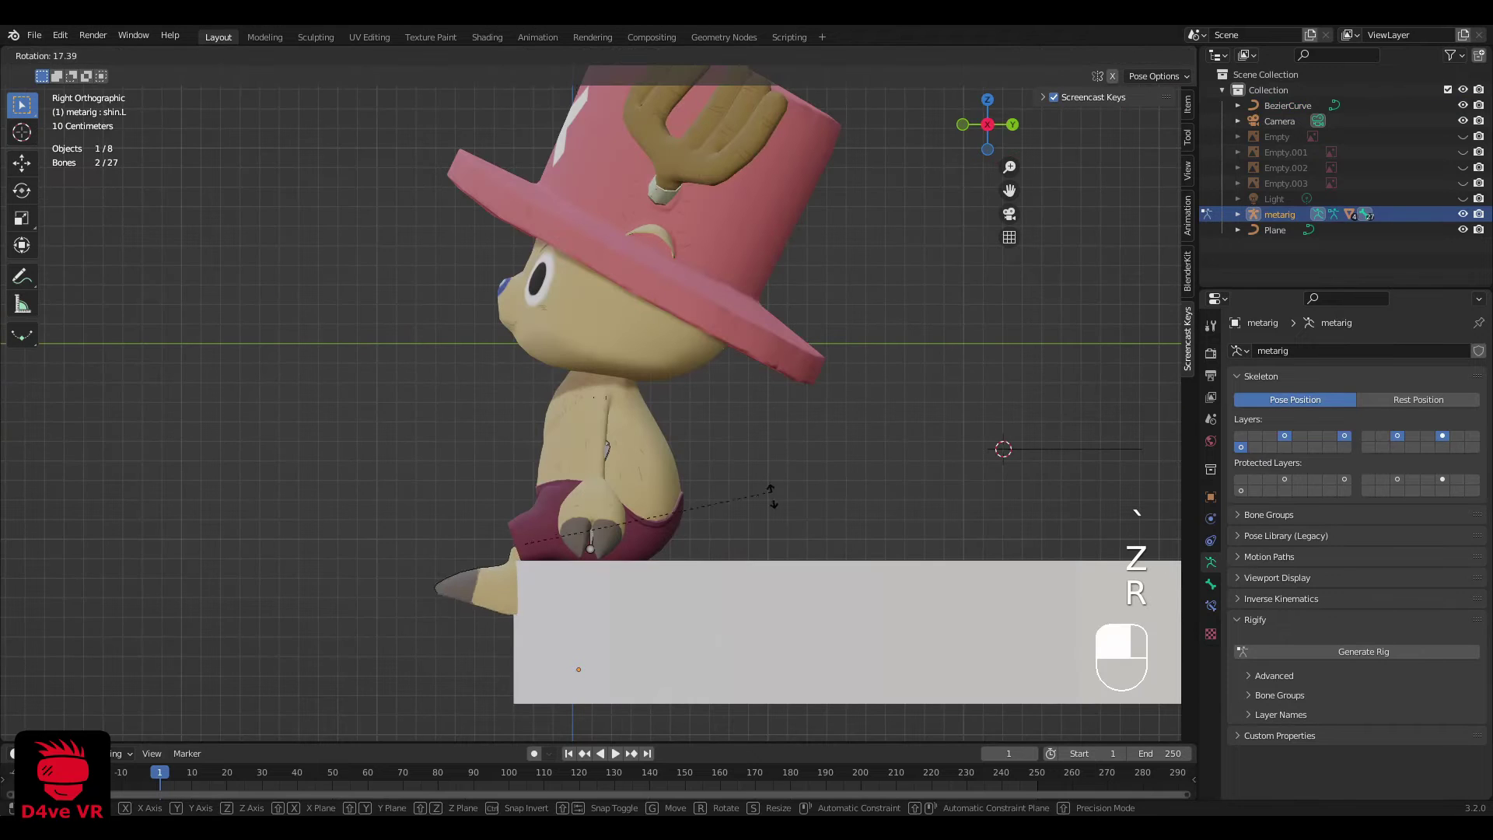
pyautogui.click(714, 631)
pyautogui.moveTo(714, 632); pyautogui.dragTo(675, 605, button='middle')
pyautogui.press('a')
pyautogui.press('a')
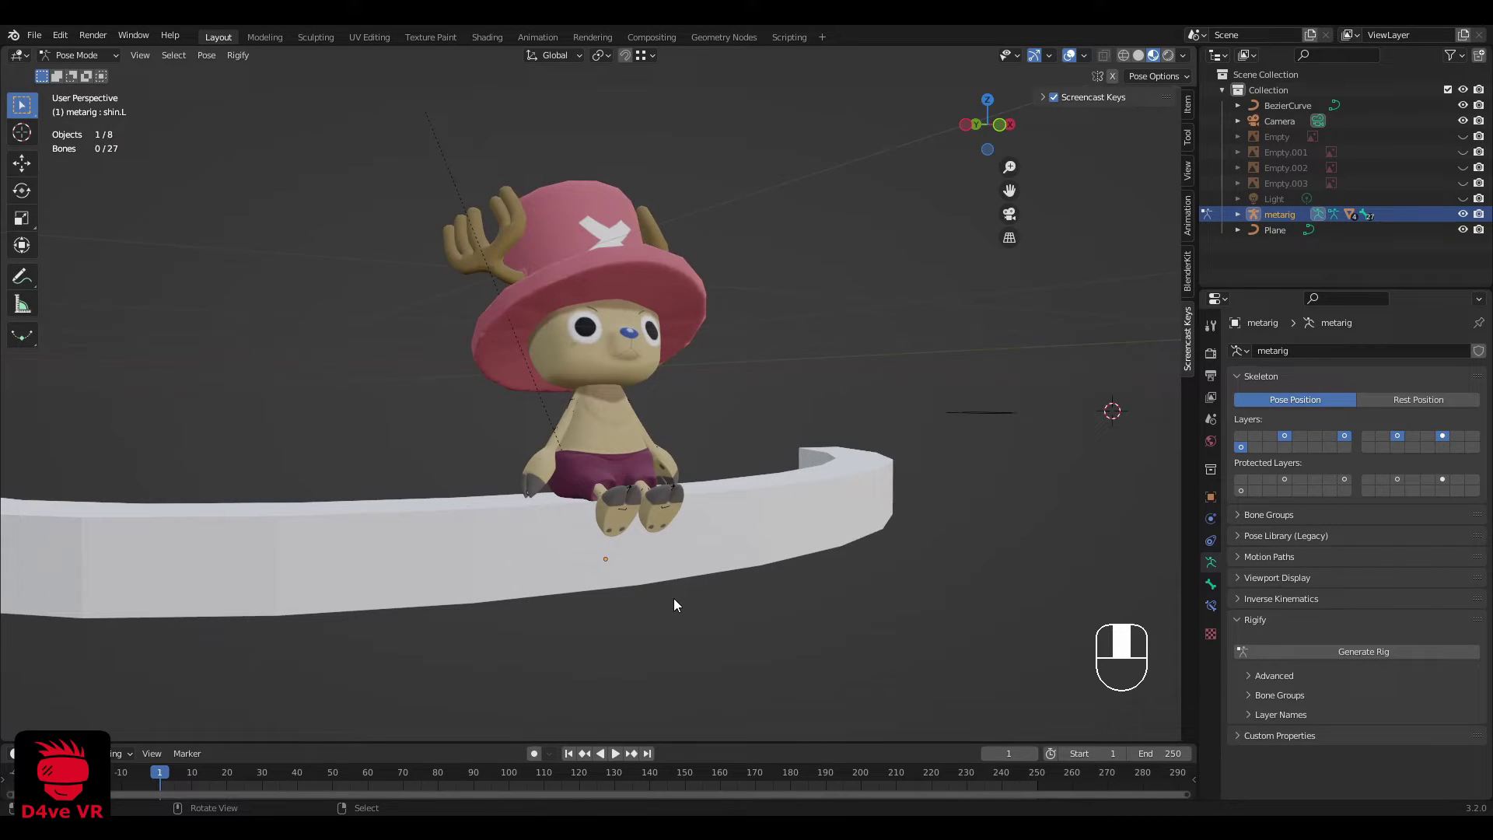
pyautogui.moveTo(674, 507); pyautogui.dragTo(508, 493, button='middle')
pyautogui.click(85, 73)
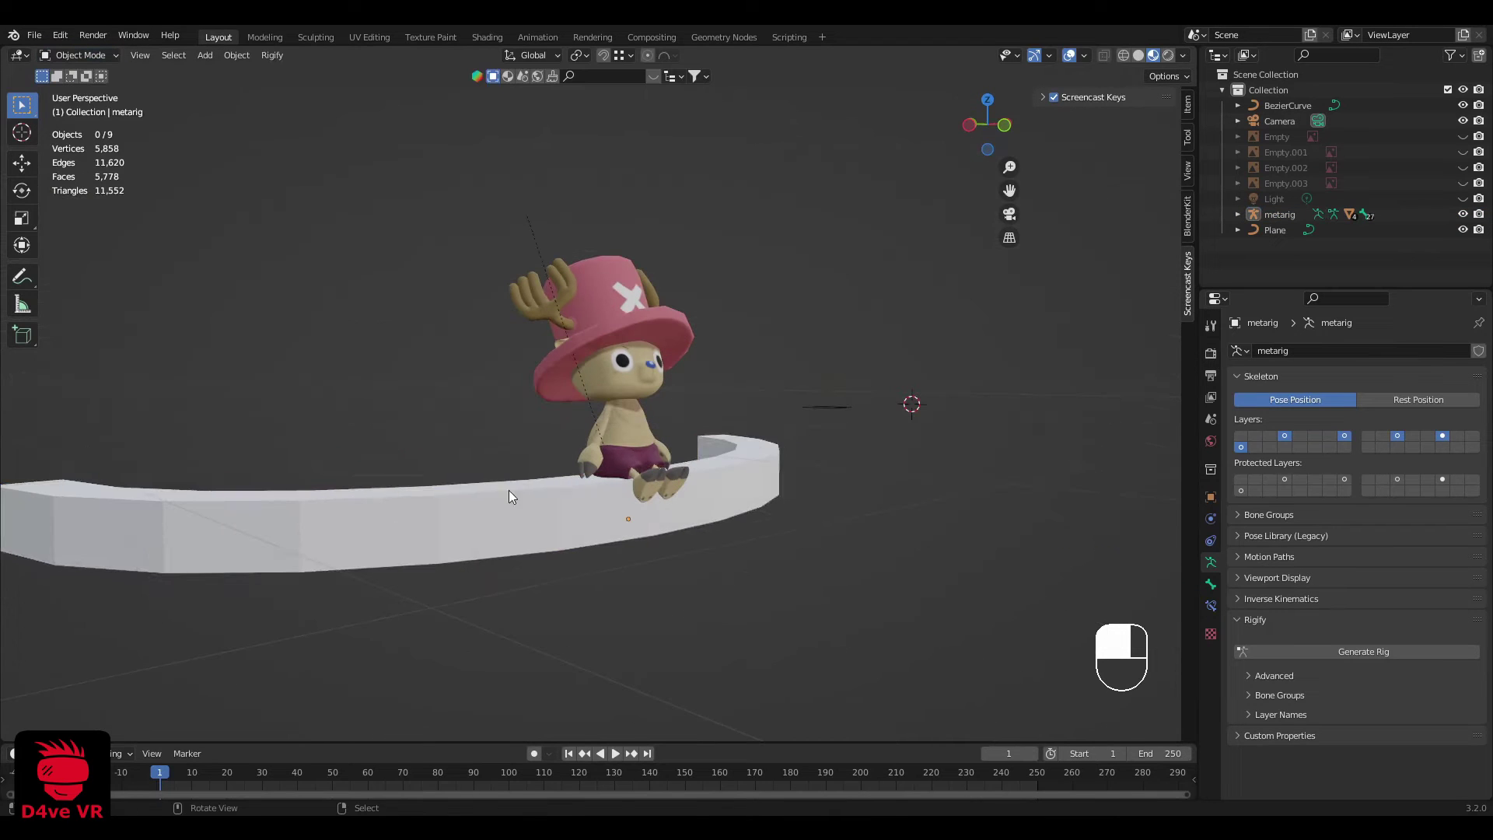
# Step: Apply smooth shading to the curved ledge
pyautogui.click(509, 493)
pyautogui.scroll(-1, 1244, 628)
pyautogui.scroll(-4, 1243, 630)
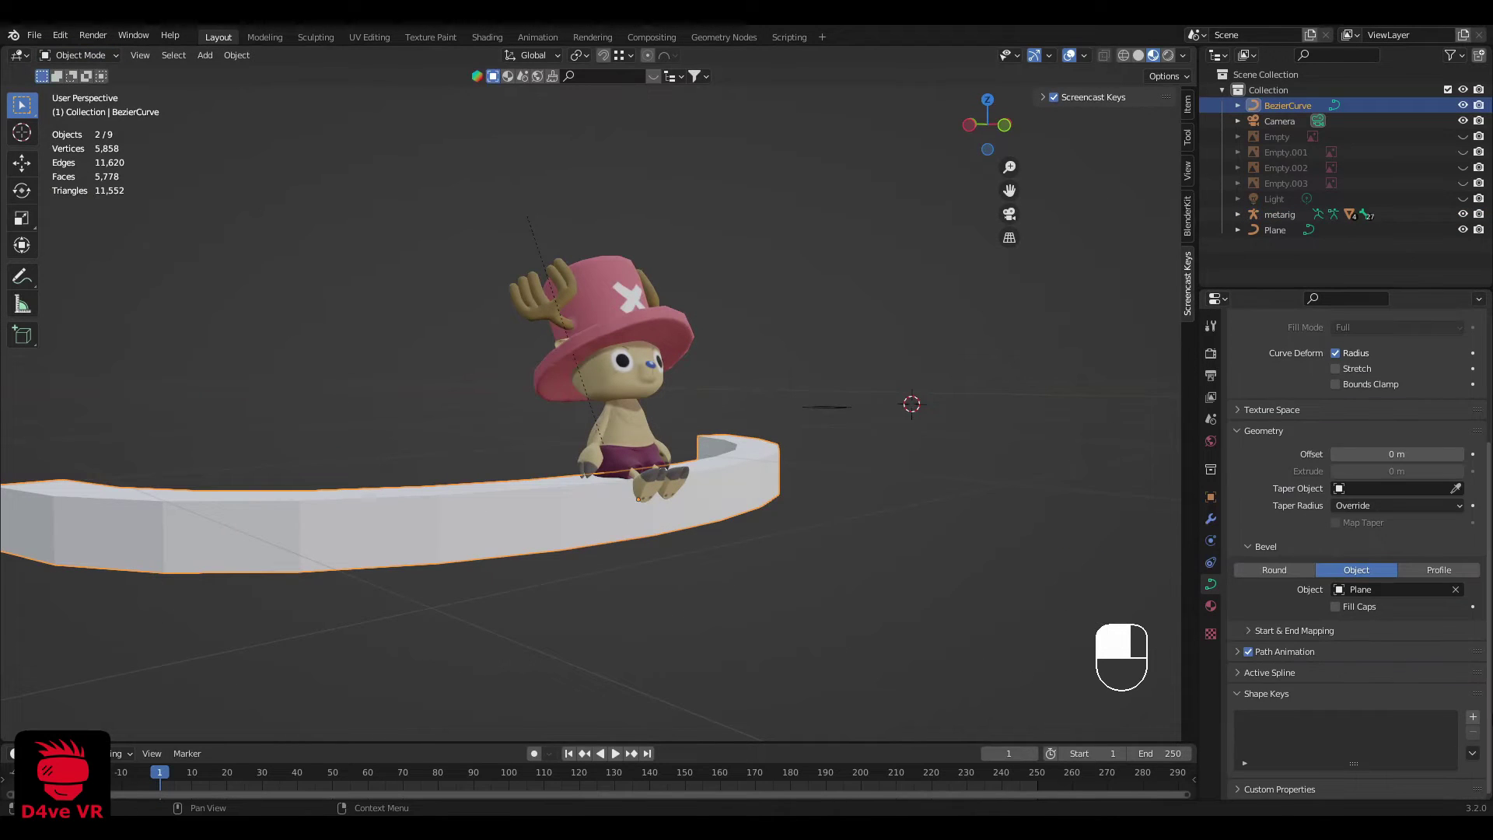
pyautogui.scroll(3, 1338, 624)
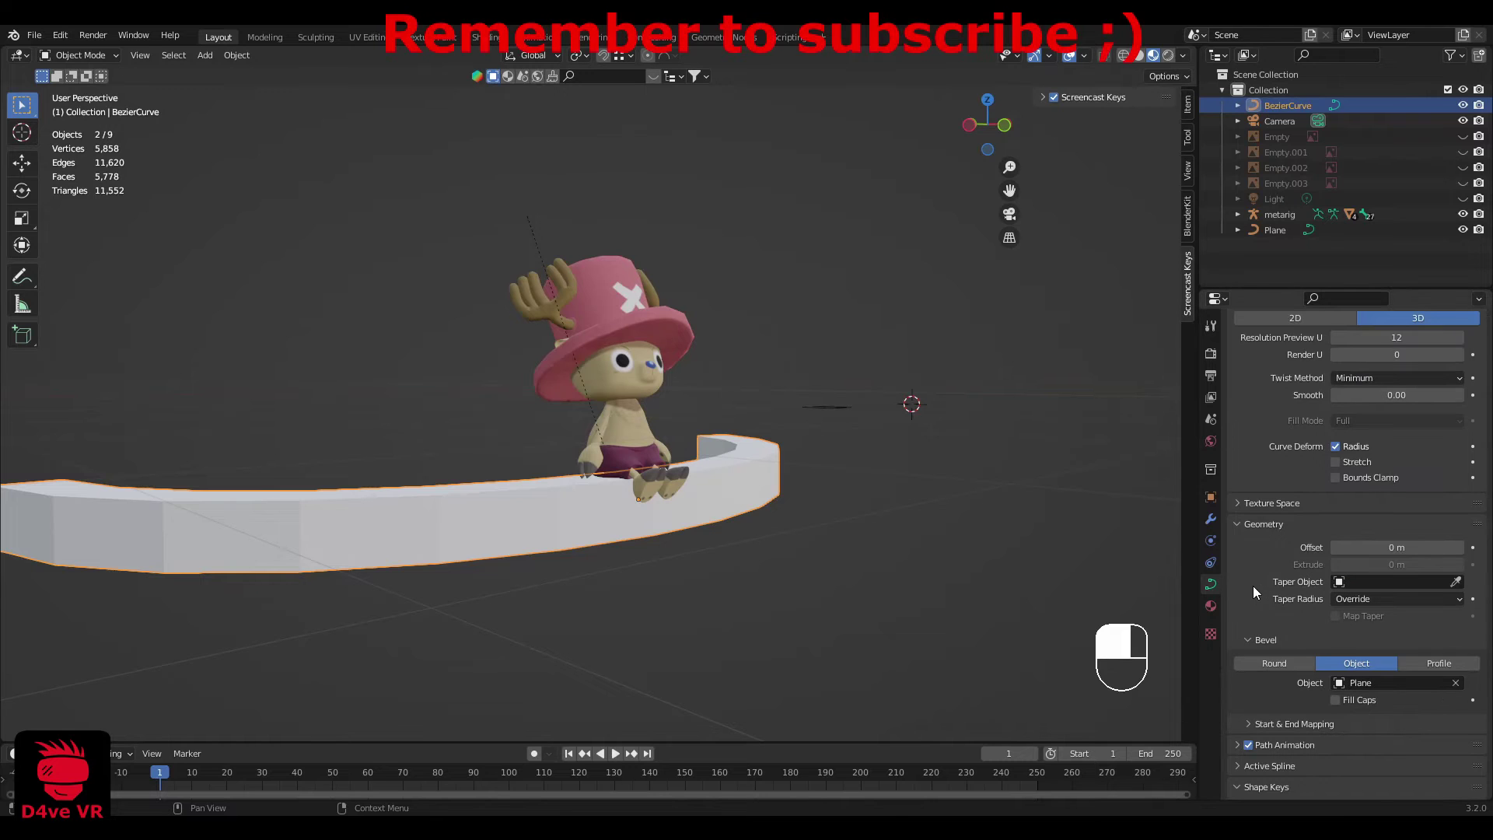
pyautogui.scroll(3, 1262, 588)
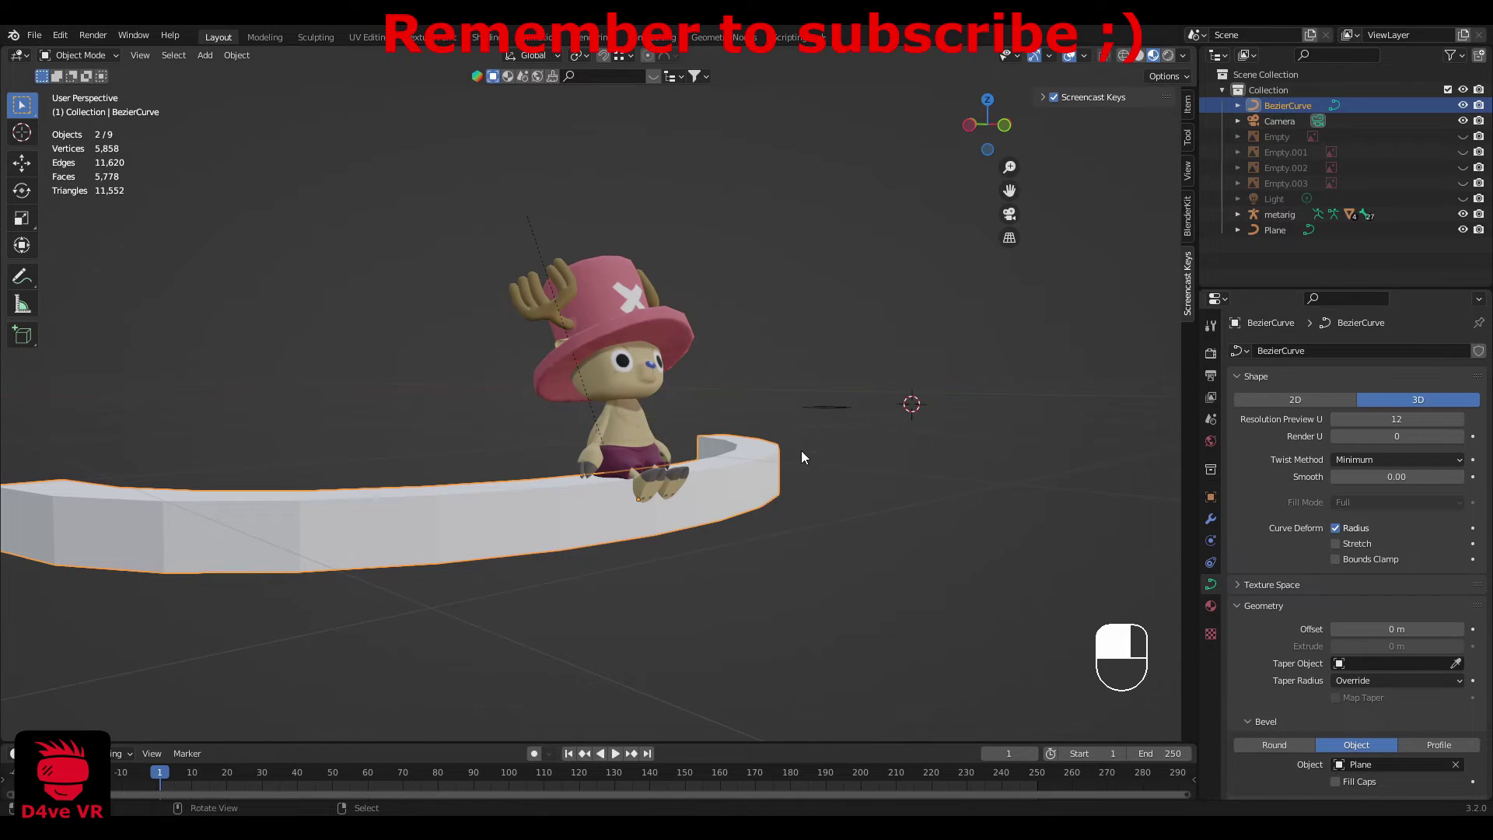
pyautogui.moveTo(801, 452); pyautogui.dragTo(1119, 472, button='middle')
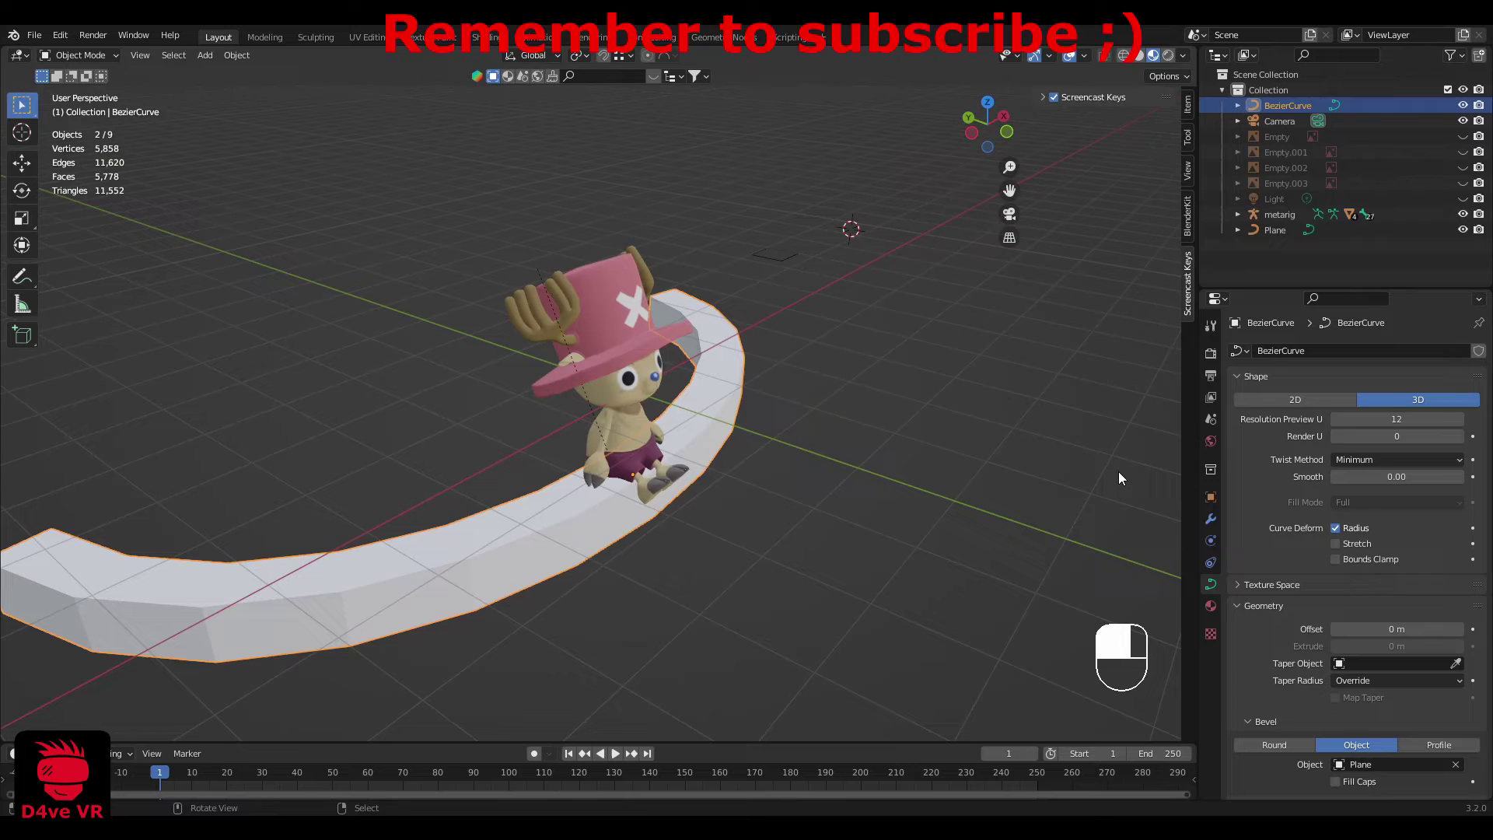
pyautogui.click(1459, 420)
pyautogui.click(1336, 420)
pyautogui.click(236, 54)
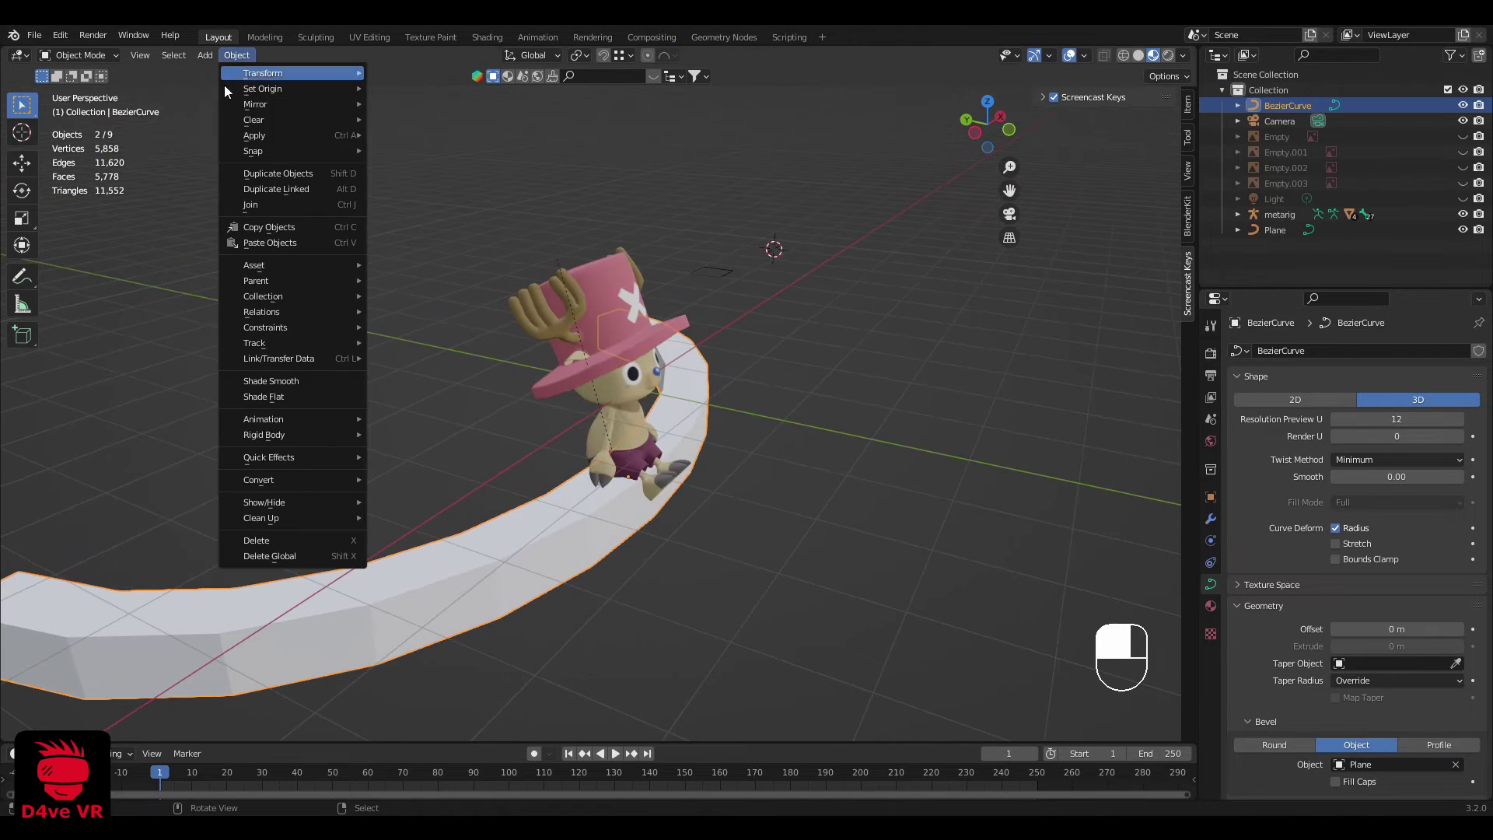
pyautogui.click(287, 396)
pyautogui.moveTo(459, 412); pyautogui.dragTo(383, 294, button='middle')
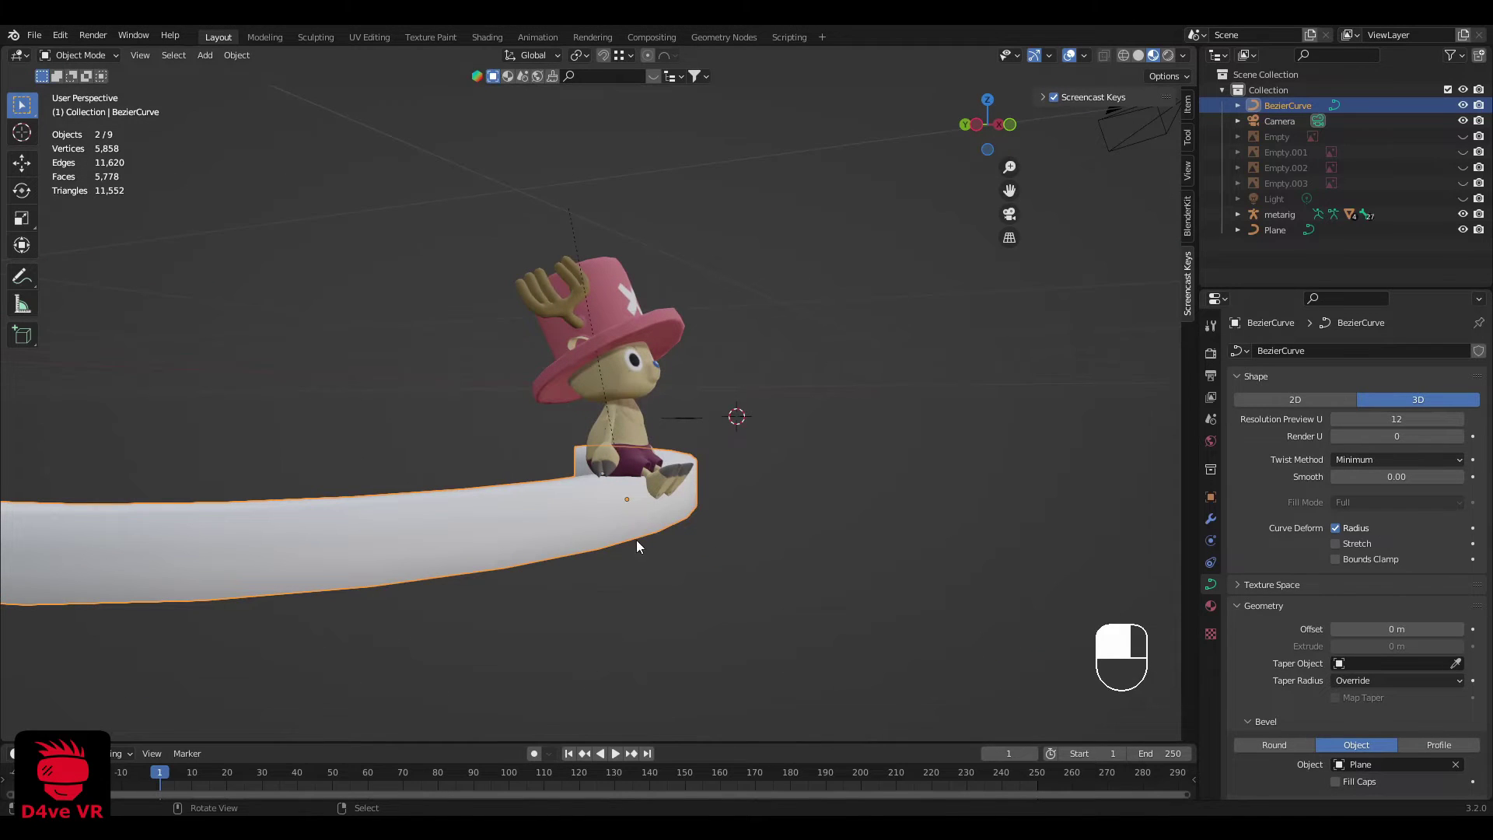
# Step: Convert the ledge curve to a mesh and enable Auto Smooth on its normals
pyautogui.press('F3')
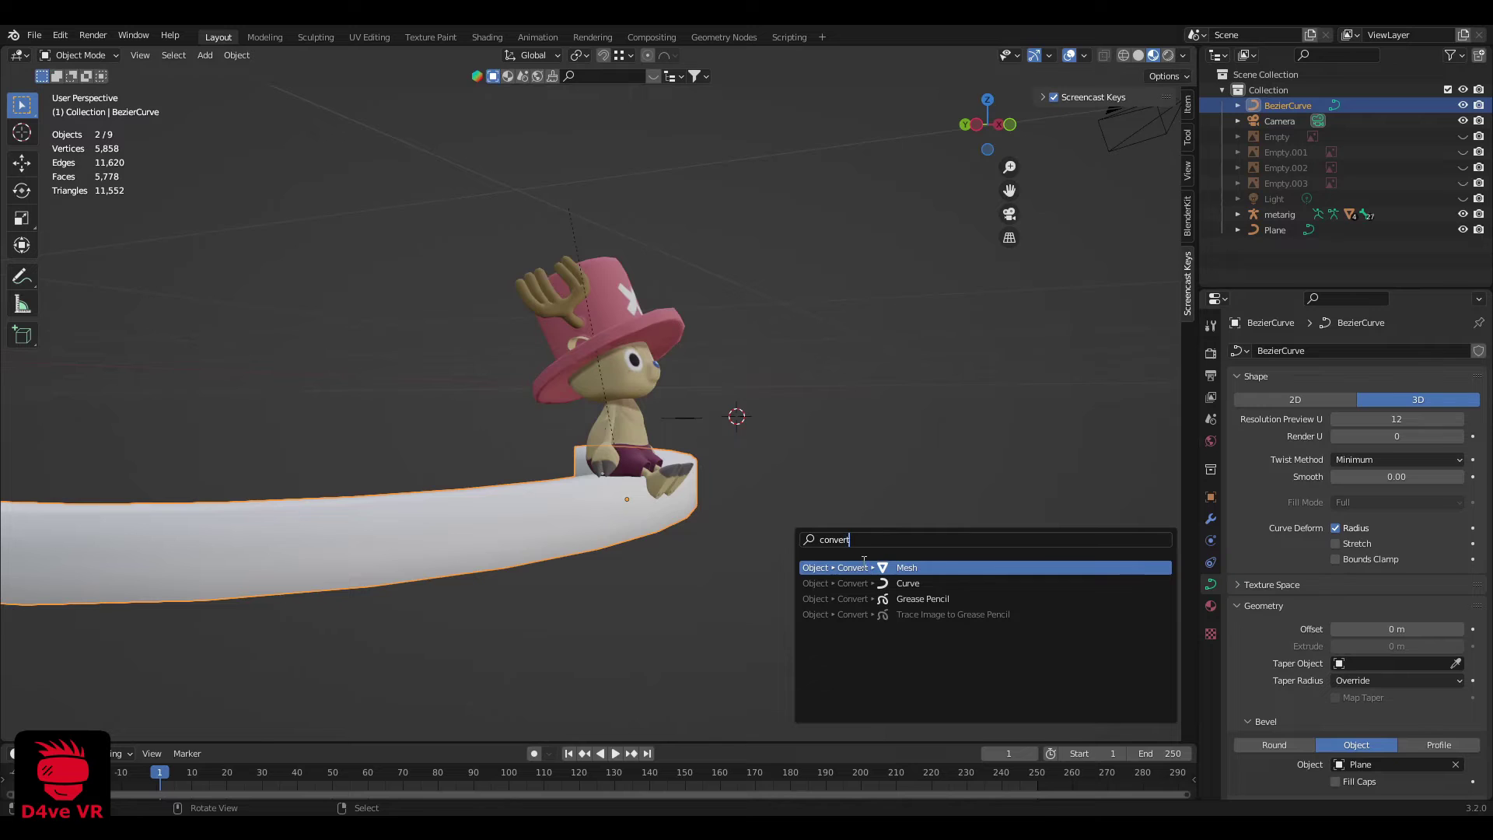
pyautogui.click(860, 567)
pyautogui.press('Tab')
pyautogui.moveTo(819, 552); pyautogui.dragTo(851, 409, button='middle')
pyautogui.press('Tab')
pyautogui.click(1335, 674)
pyautogui.press('a')
pyautogui.press('a')
# Step: Add a Bevel modifier to the ledge with an amount of 0.03 m and 4 segments
pyautogui.click(851, 409)
pyautogui.click(1210, 519)
pyautogui.click(1276, 351)
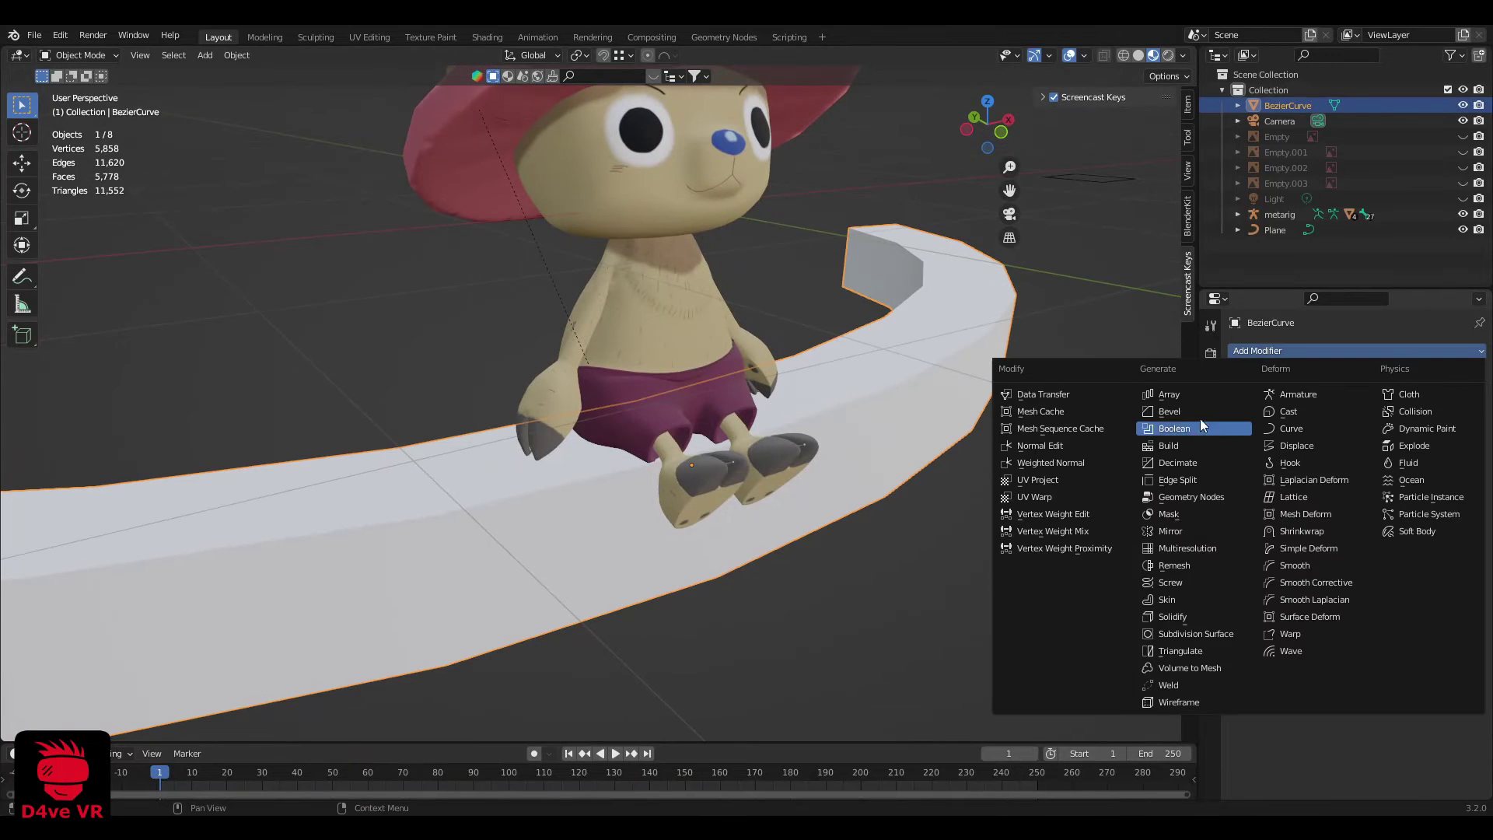
pyautogui.click(1204, 414)
pyautogui.scroll(1, 757, 469)
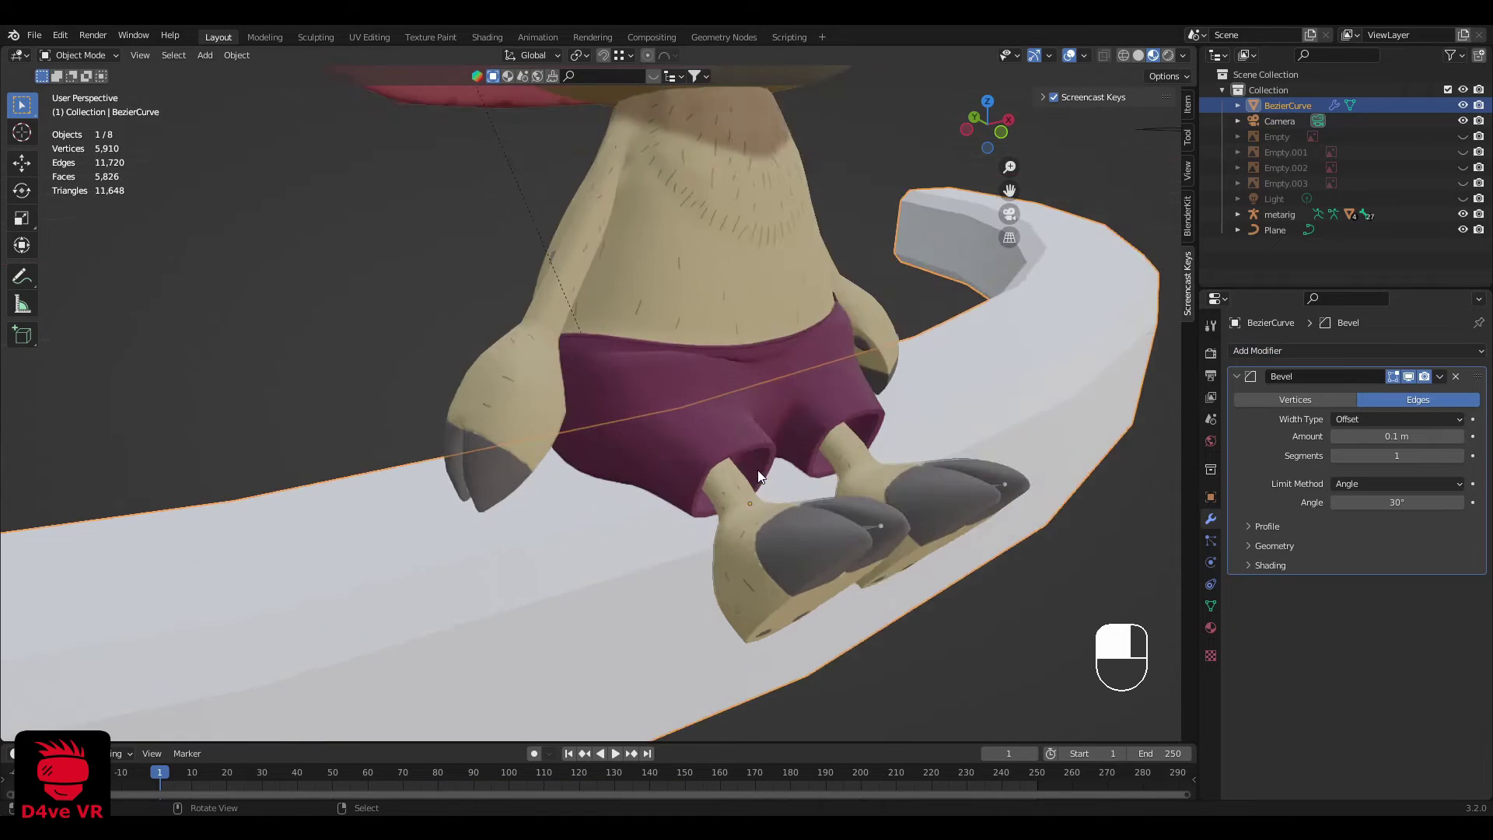
pyautogui.moveTo(758, 469); pyautogui.dragTo(960, 444, button='middle')
pyautogui.moveTo(1420, 455); pyautogui.dragTo(1373, 436)
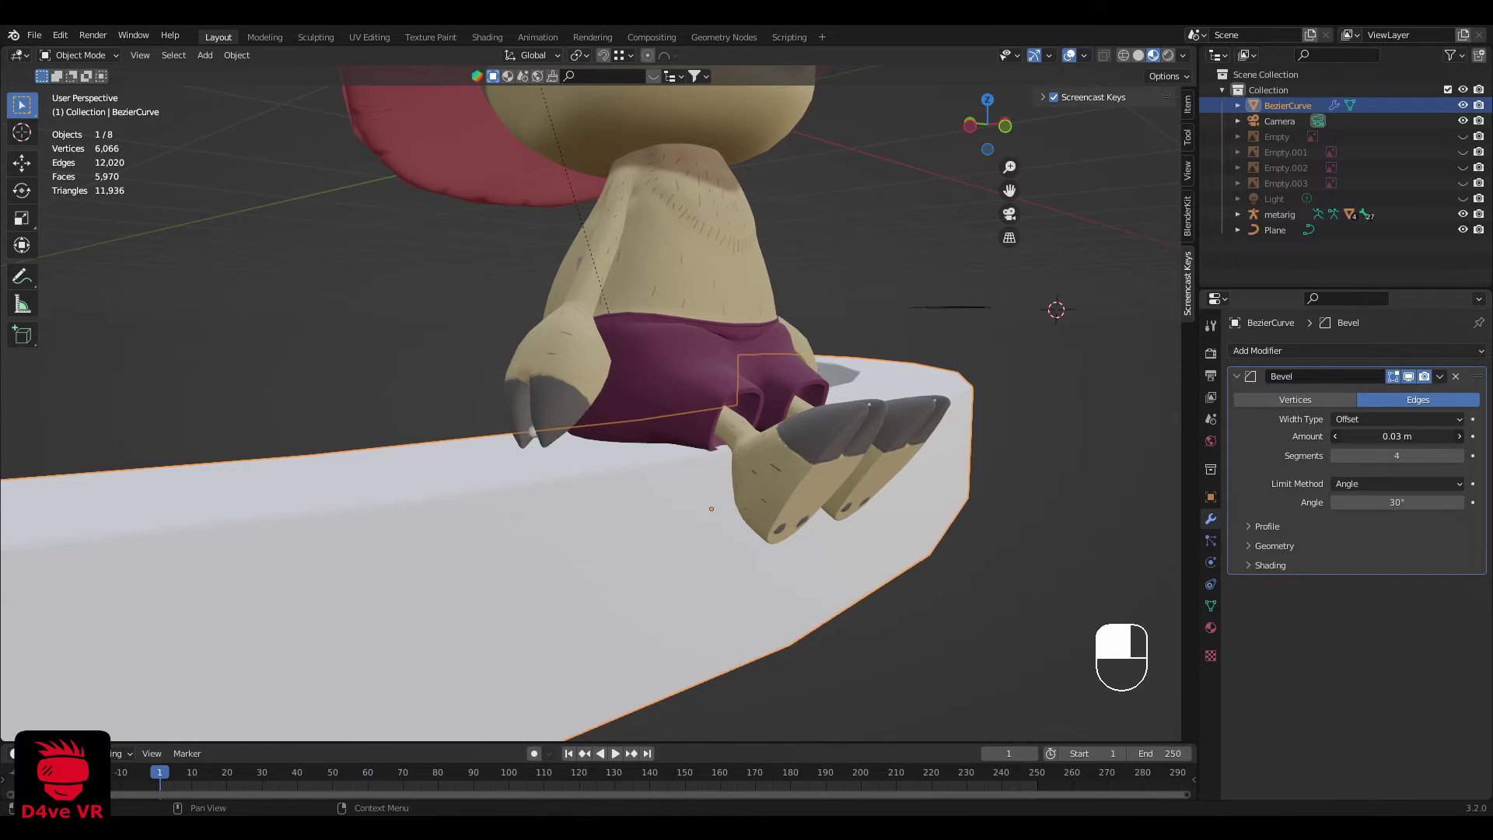
pyautogui.moveTo(766, 455); pyautogui.dragTo(739, 522, button='middle')
pyautogui.scroll(-3, 860, 440)
pyautogui.press('a')
pyautogui.press('a')
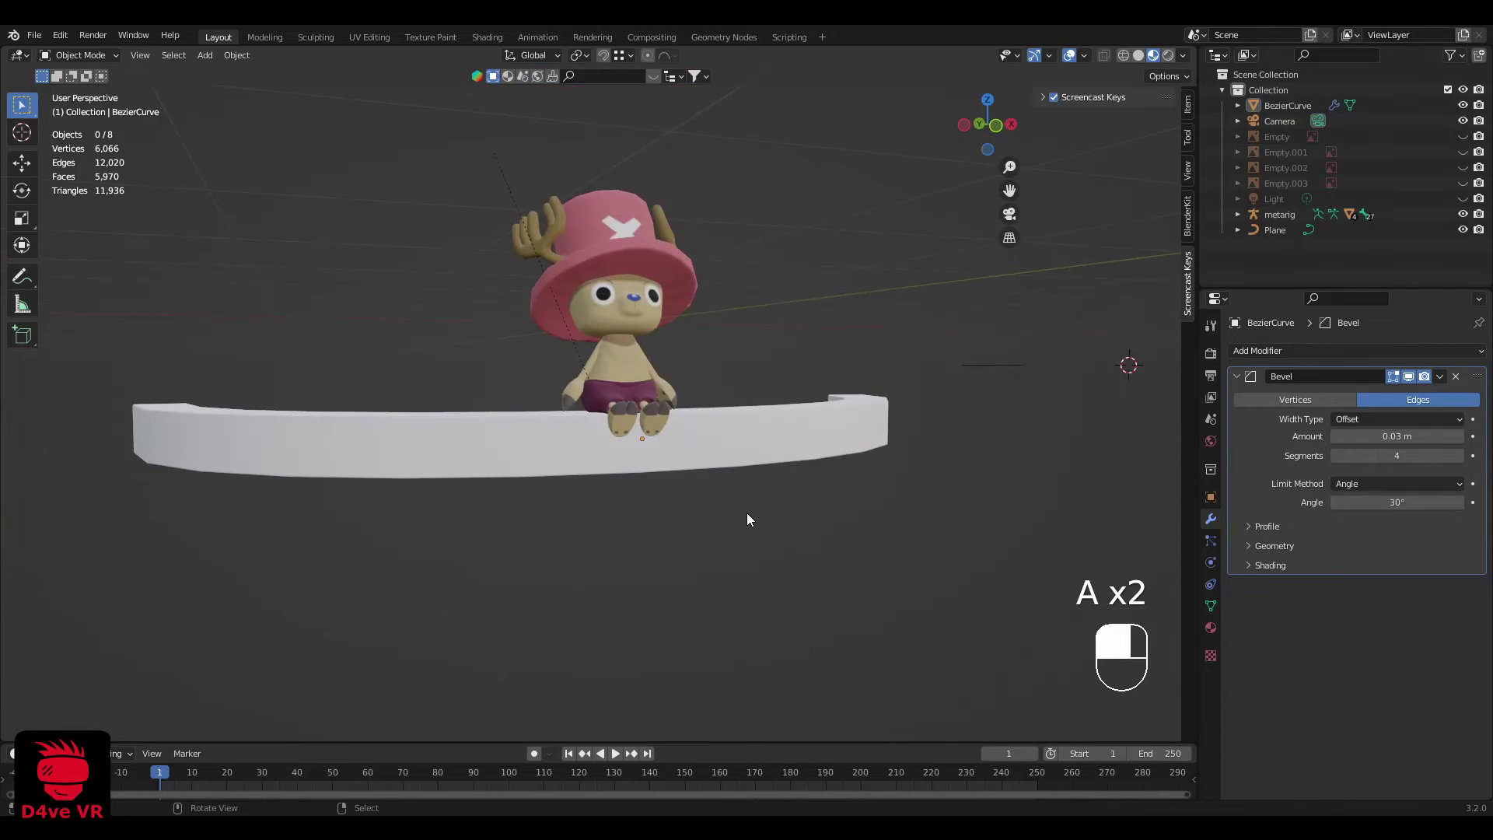
# Step: Add a 16-vertex cylinder on the ledge beside the character, positioned from the top view in wireframe shading
pyautogui.moveTo(655, 449); pyautogui.dragTo(501, 475, button='middle')
pyautogui.press('`')
pyautogui.press('z')
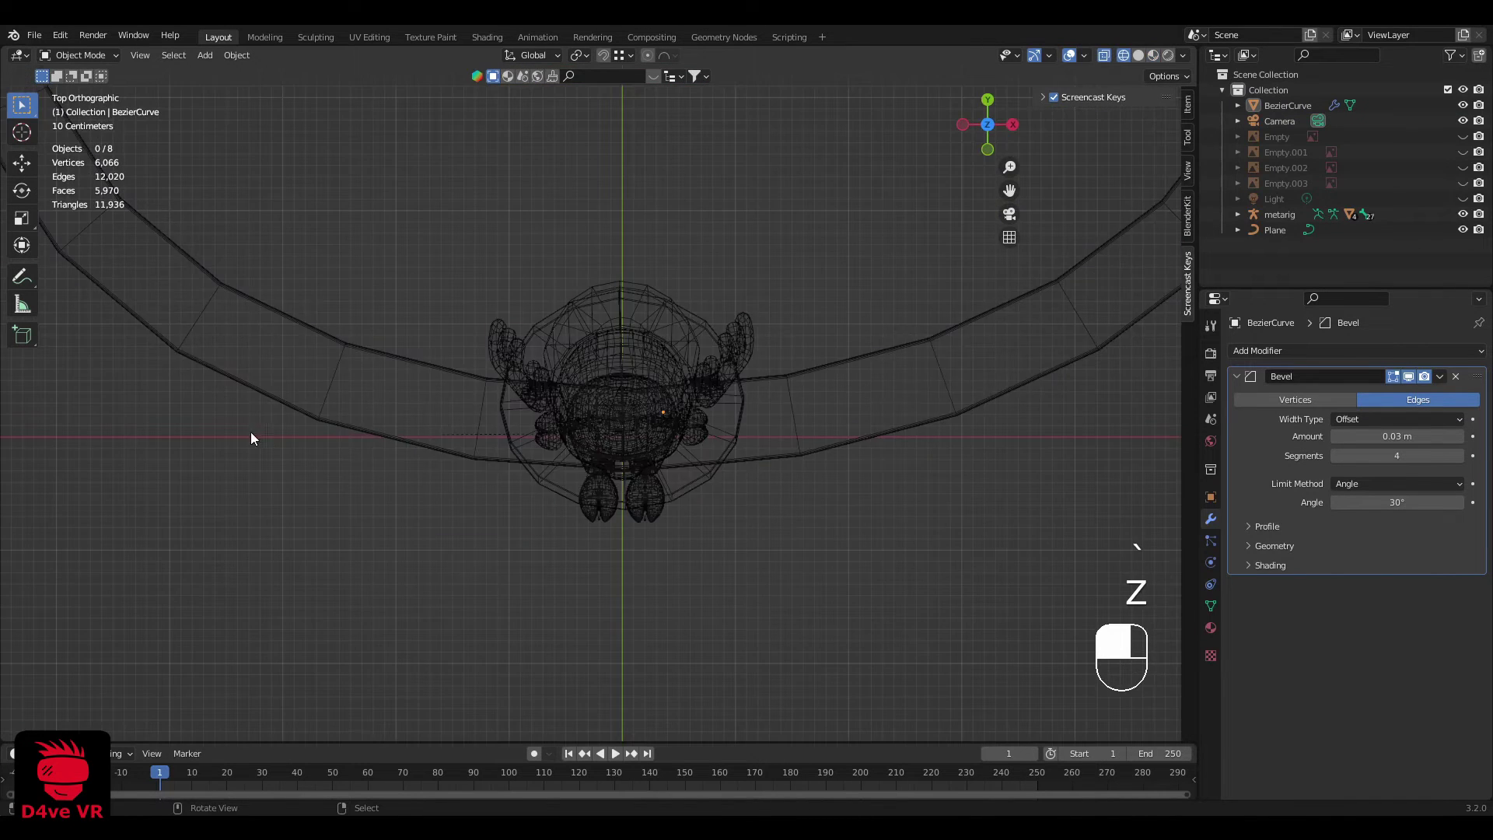
pyautogui.keyDown('shift'); pyautogui.moveTo(335, 437); pyautogui.dragTo(791, 445, button='middle'); pyautogui.keyUp('shift')
pyautogui.scroll(-3, 823, 446)
pyautogui.scroll(1, 808, 443)
pyautogui.keyDown('shift'); pyautogui.rightClick(777, 410); pyautogui.keyUp('shift')
pyautogui.press('space')
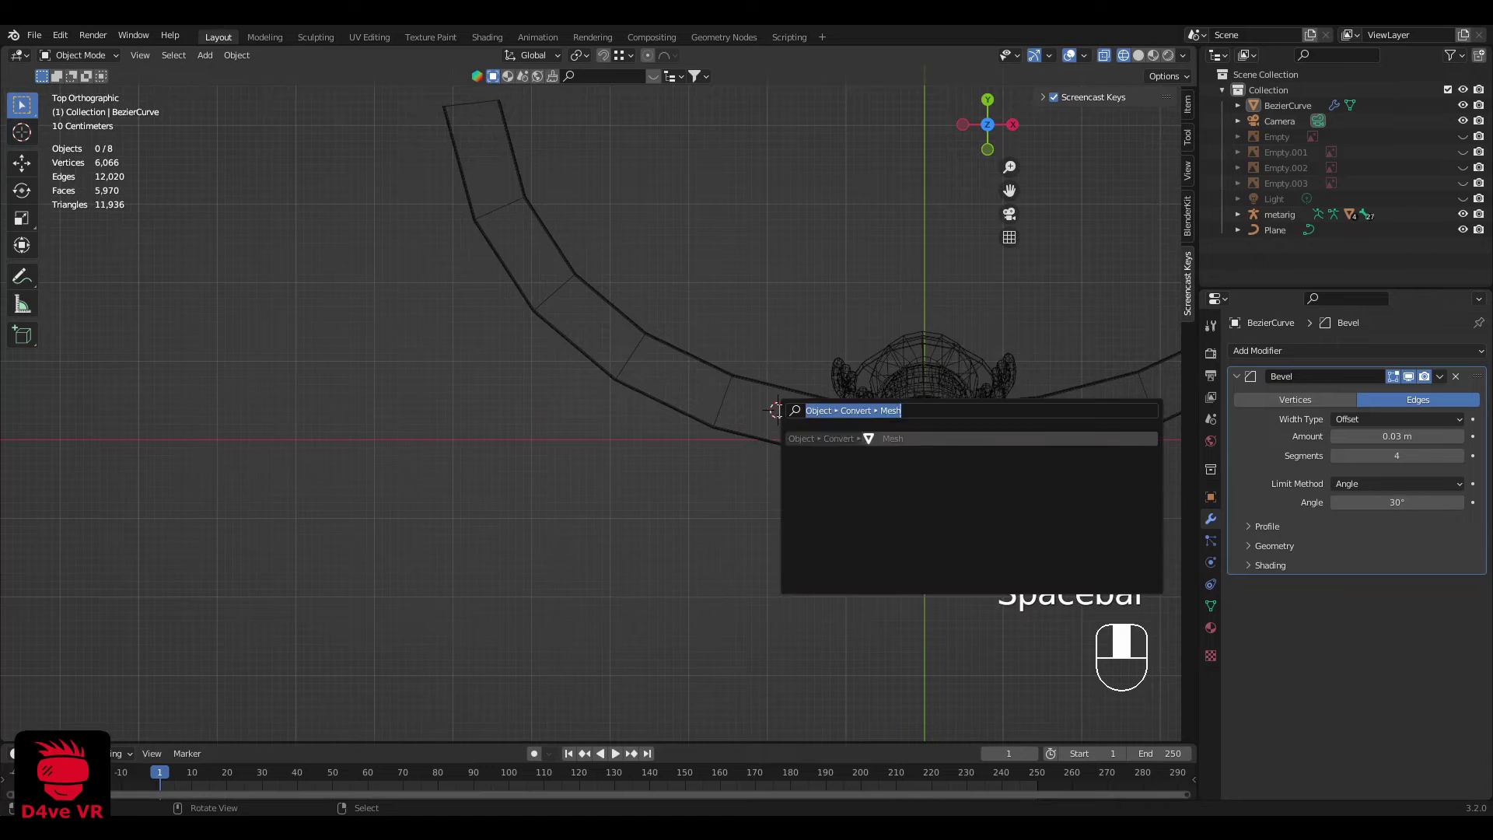
pyautogui.write('cy')
pyautogui.press('Return')
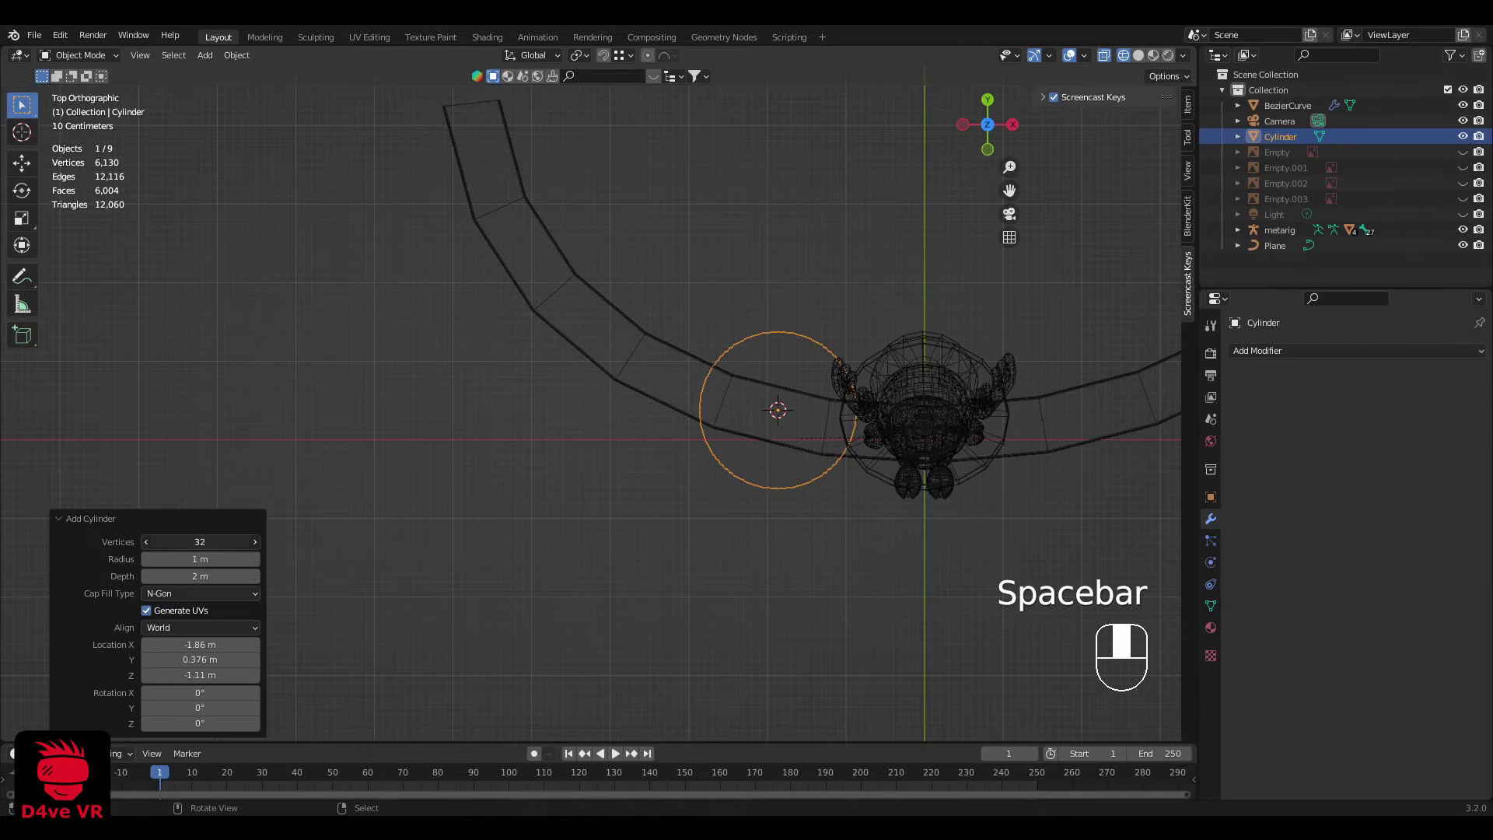
# Step: Scale the cylinder down and position it so its circle fits within the ledge's width
pyautogui.press('s')
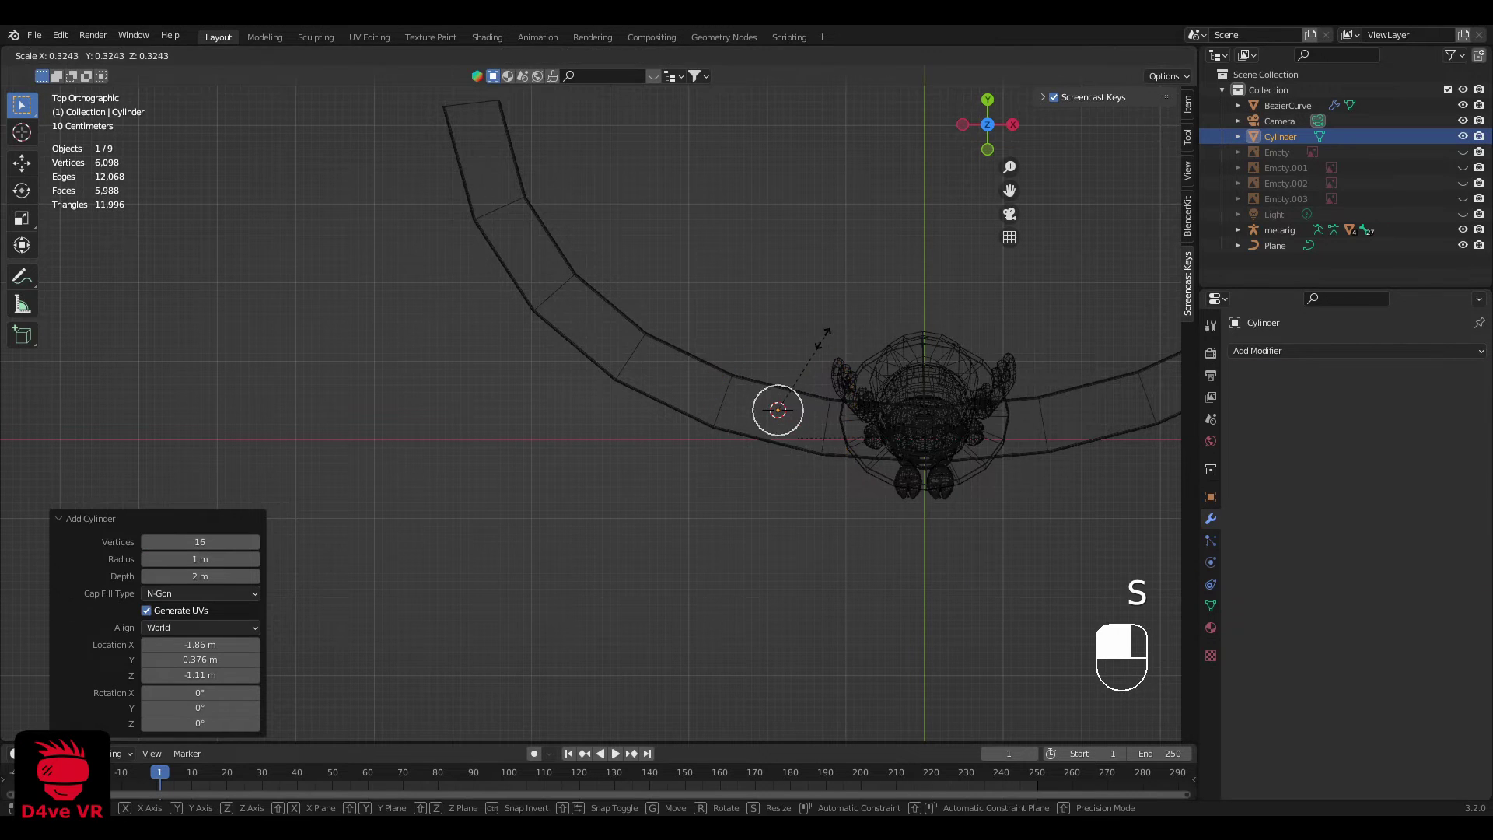
pyautogui.click(805, 354)
pyautogui.press('g')
pyautogui.click(800, 360)
pyautogui.press('s')
pyautogui.click(806, 375)
# Step: Lower the cylinder vertically until it sits below the ledge in front view, and shrink it slightly
pyautogui.press('`')
pyautogui.press('g')
pyautogui.press('z')
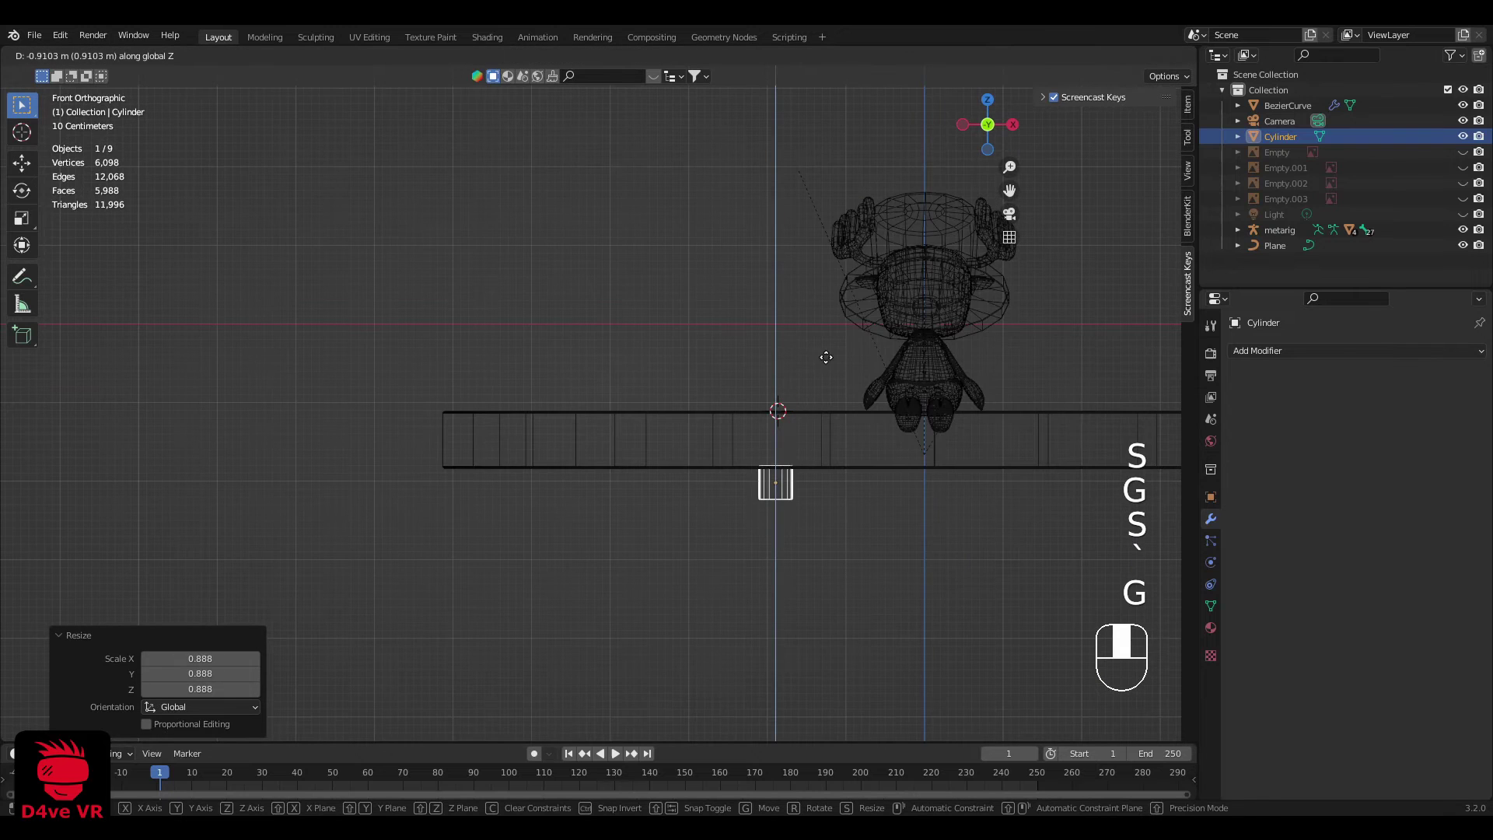
pyautogui.click(824, 358)
pyautogui.scroll(2, 833, 349)
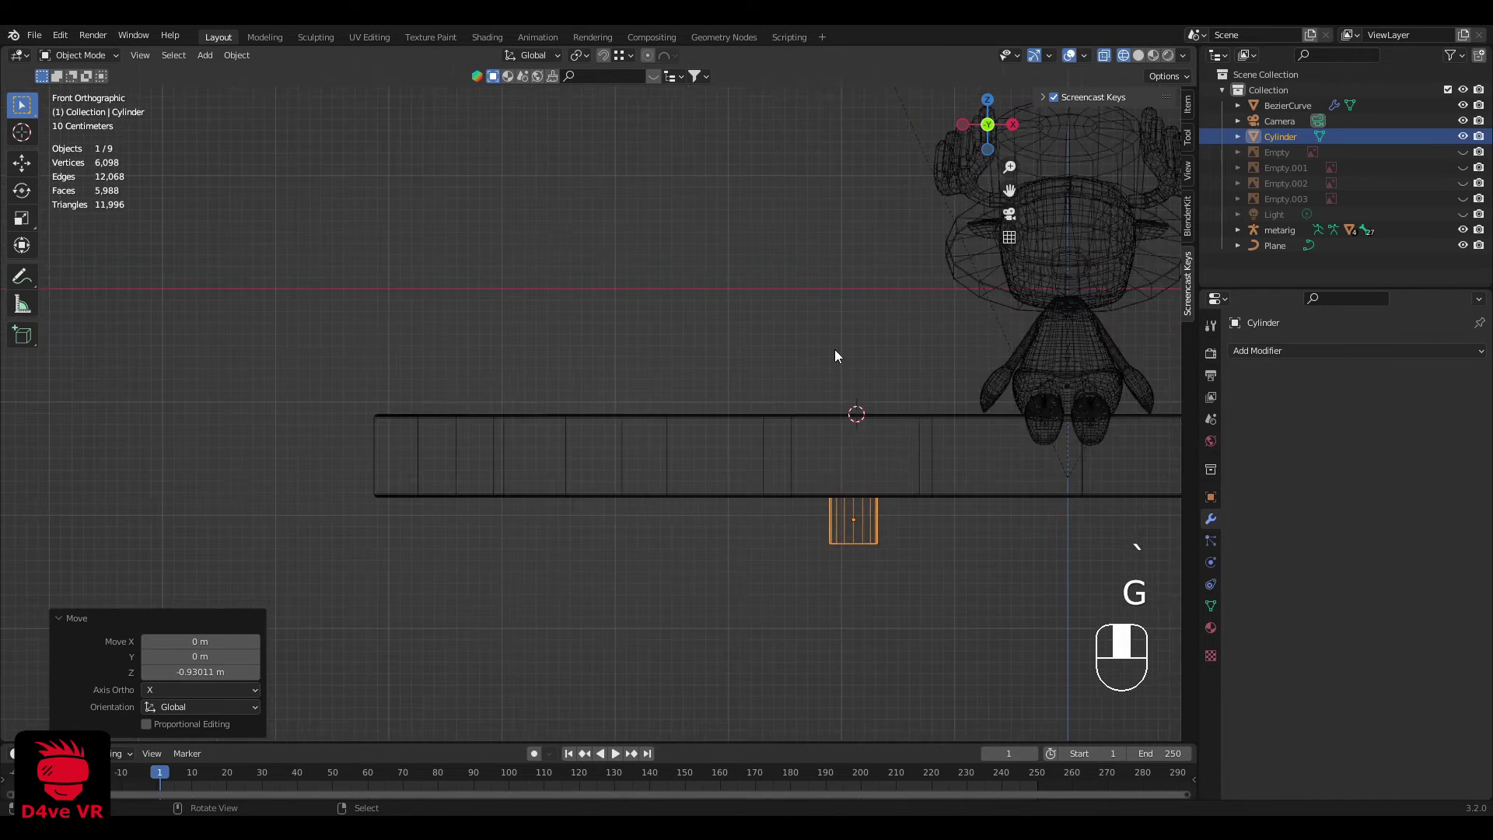
pyautogui.scroll(-2, 834, 349)
pyautogui.press('s')
pyautogui.click(860, 317)
pyautogui.press('g')
pyautogui.press('z')
pyautogui.click(859, 376)
# Step: Stretch the cylinder into a tall column by raising its upper vertices to the ledge's underside and lowering its bottom vertices
pyautogui.press('Tab')
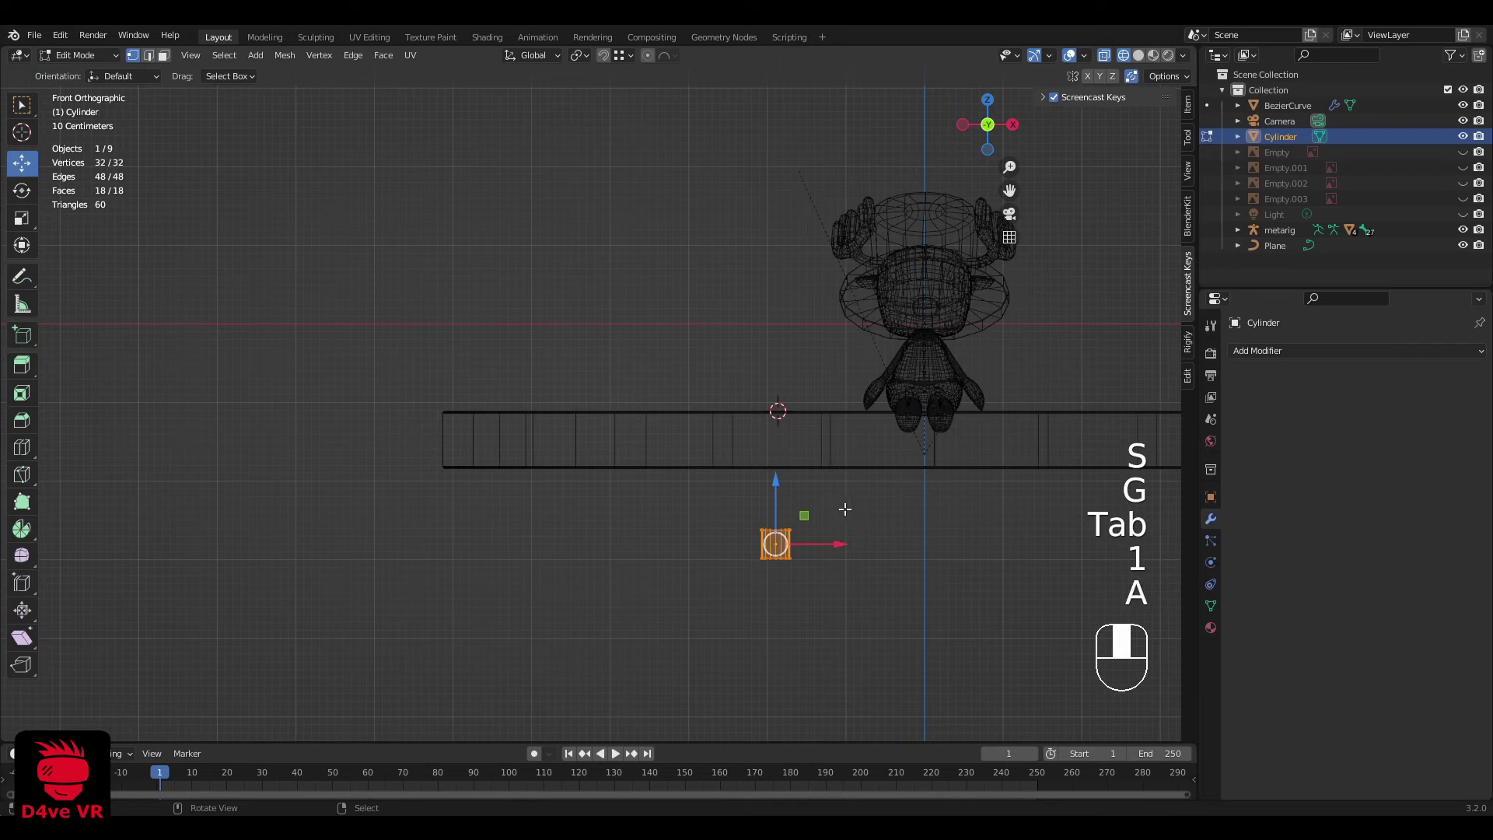
pyautogui.press('a')
pyautogui.moveTo(843, 508); pyautogui.dragTo(734, 542)
pyautogui.press('g')
pyautogui.press('z')
pyautogui.click(738, 479)
pyautogui.moveTo(739, 493); pyautogui.dragTo(799, 567, button='middle')
pyautogui.moveTo(789, 579); pyautogui.dragTo(687, 506)
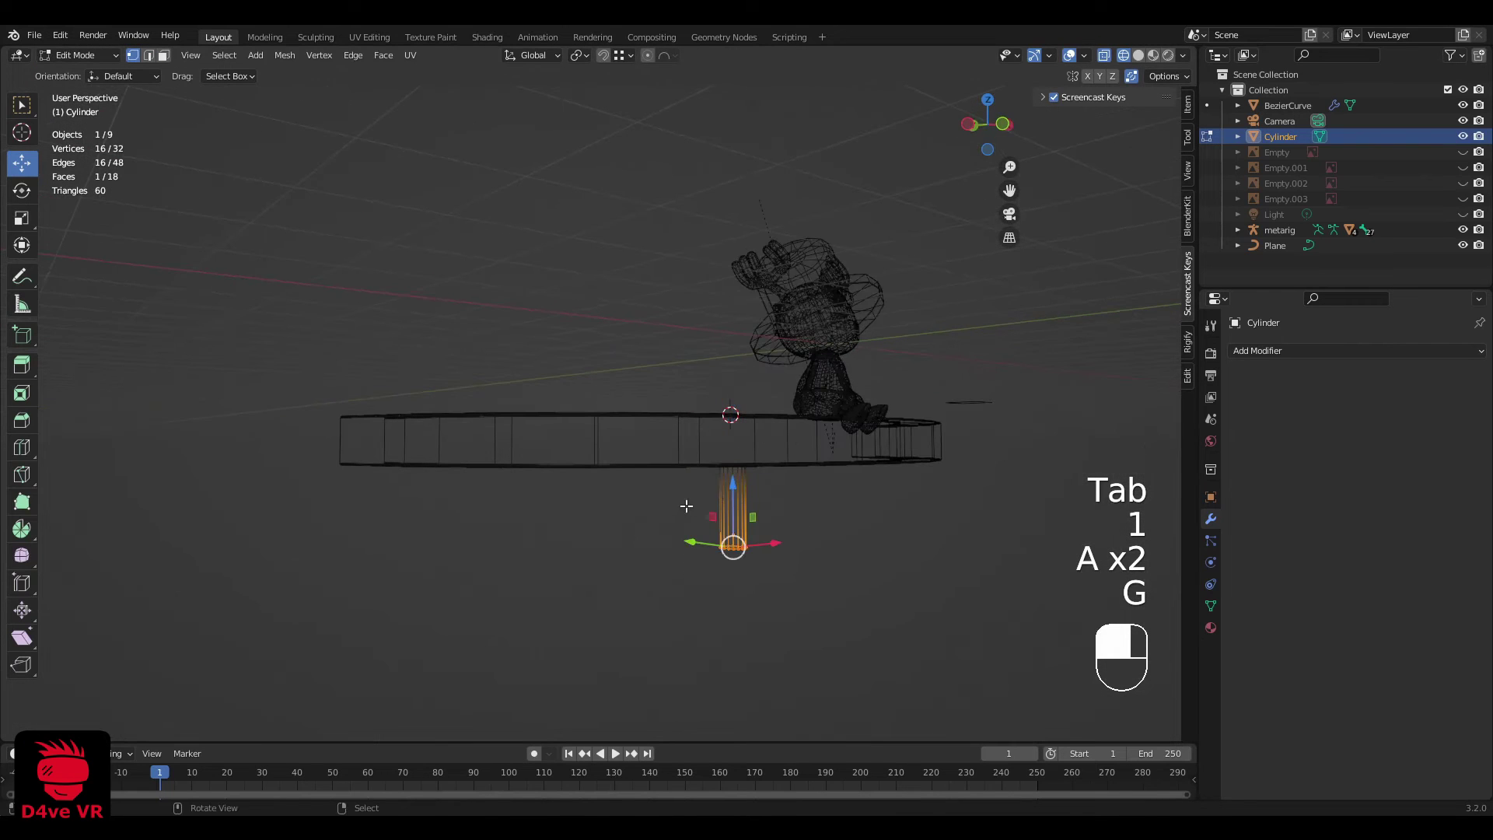
pyautogui.press('g')
pyautogui.press('z')
pyautogui.click(720, 592)
# Step: Cut an edge loop around the column just below its upper end
pyautogui.scroll(4, 814, 487)
pyautogui.moveTo(886, 494); pyautogui.dragTo(863, 616, button='middle')
pyautogui.press('a')
pyautogui.press('a')
pyautogui.scroll(-3, 778, 573)
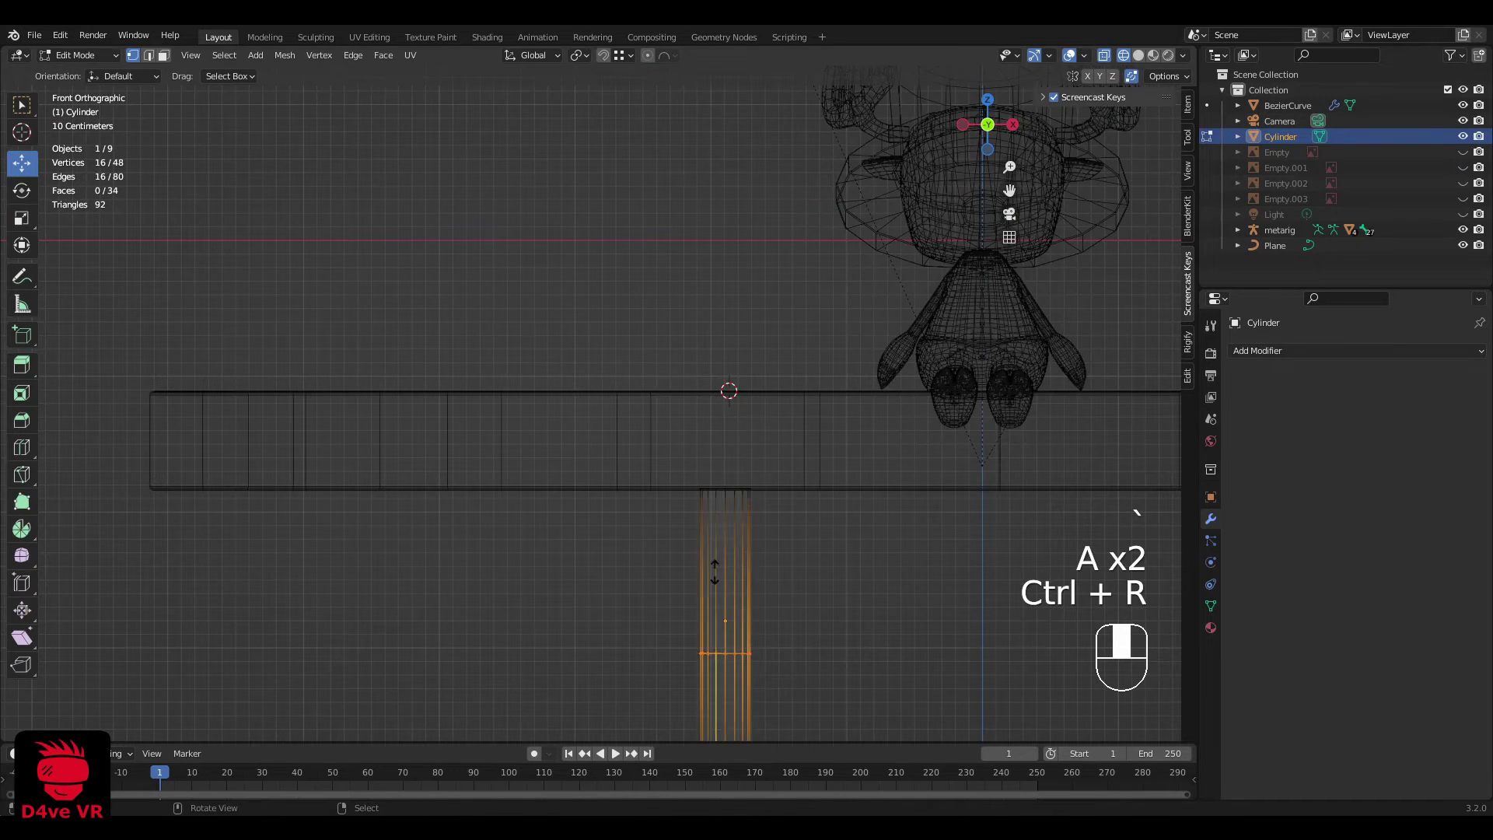
pyautogui.click(764, 436)
# Step: Extrude the column's upper ring of side faces outward along their normals to form a collar, and return to Object Mode
pyautogui.press('3')
pyautogui.press('a')
pyautogui.press('a')
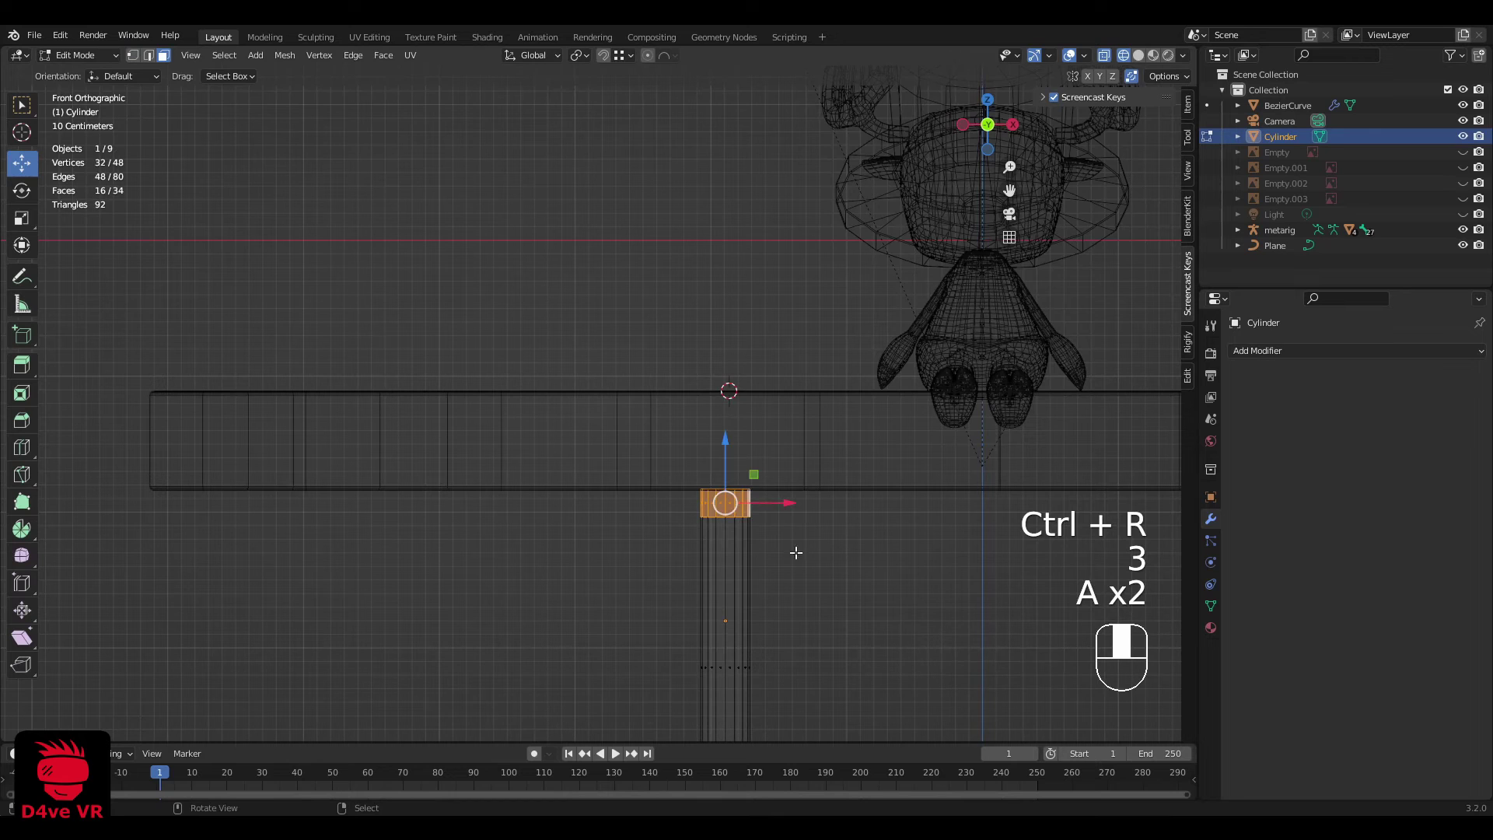
pyautogui.click(18, 376)
pyautogui.click(107, 436)
pyautogui.scroll(2, 702, 547)
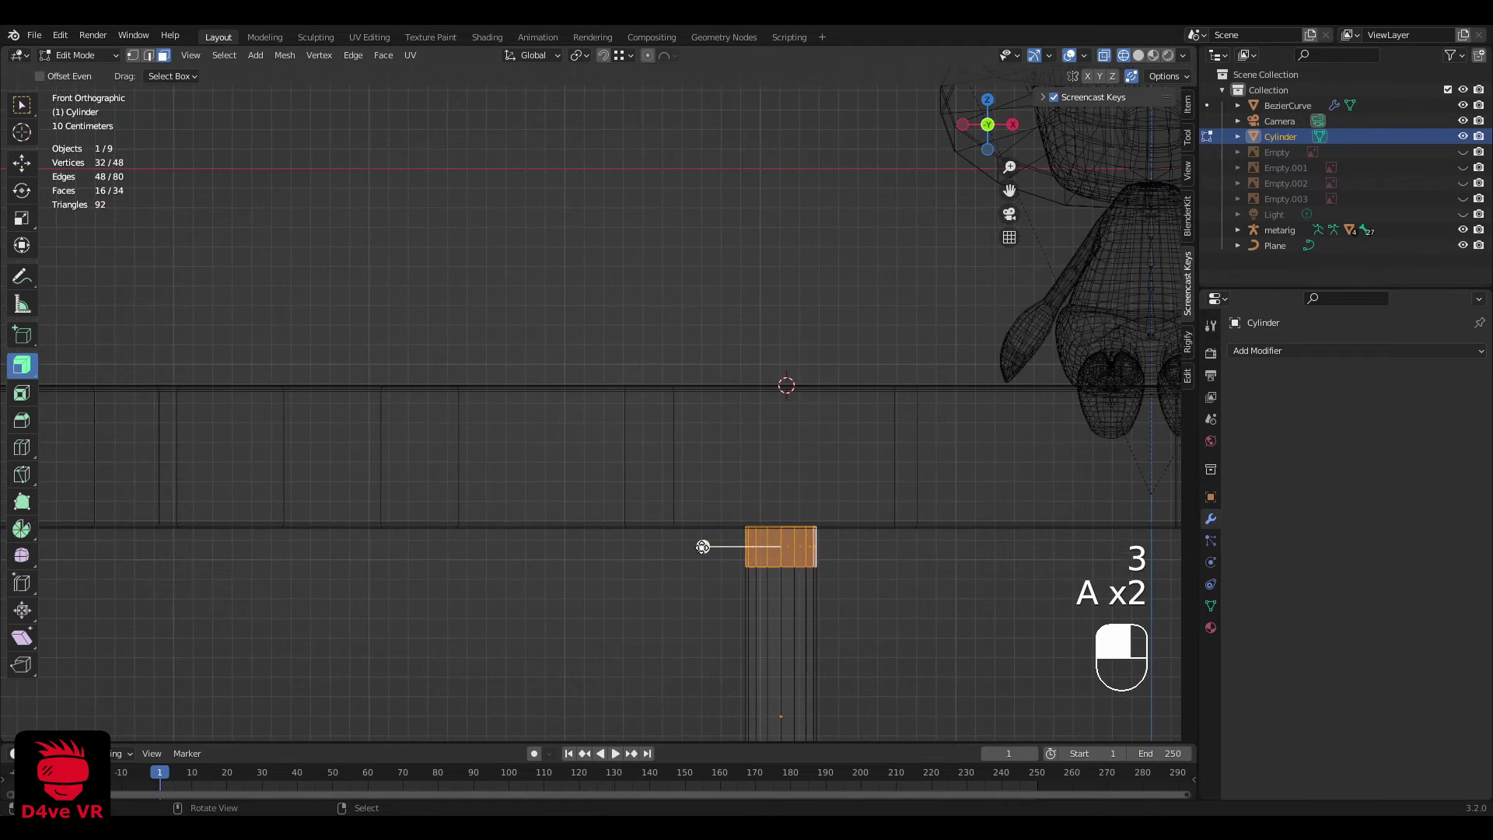
pyautogui.moveTo(674, 509); pyautogui.dragTo(678, 512)
pyautogui.moveTo(692, 498)
pyautogui.mouseDown(button='middle')
pyautogui.moveTo(763, 456)
pyautogui.moveTo(824, 472)
pyautogui.mouseUp(button='middle')
pyautogui.press('z')
pyautogui.moveTo(954, 473)
pyautogui.mouseDown(button='middle')
pyautogui.moveTo(894, 405)
pyautogui.moveTo(882, 479)
pyautogui.moveTo(773, 515)
pyautogui.moveTo(794, 514)
pyautogui.moveTo(700, 390)
pyautogui.moveTo(674, 406)
pyautogui.mouseUp(button='middle')
pyautogui.scroll(-3, 882, 478)
pyautogui.press('Tab')
# Step: Apply smooth shading to the column
pyautogui.press('a')
pyautogui.press('a')
pyautogui.scroll(-2, 795, 515)
pyautogui.click(675, 406)
pyautogui.press('`')
pyautogui.scroll(4, 700, 343)
pyautogui.press('z')
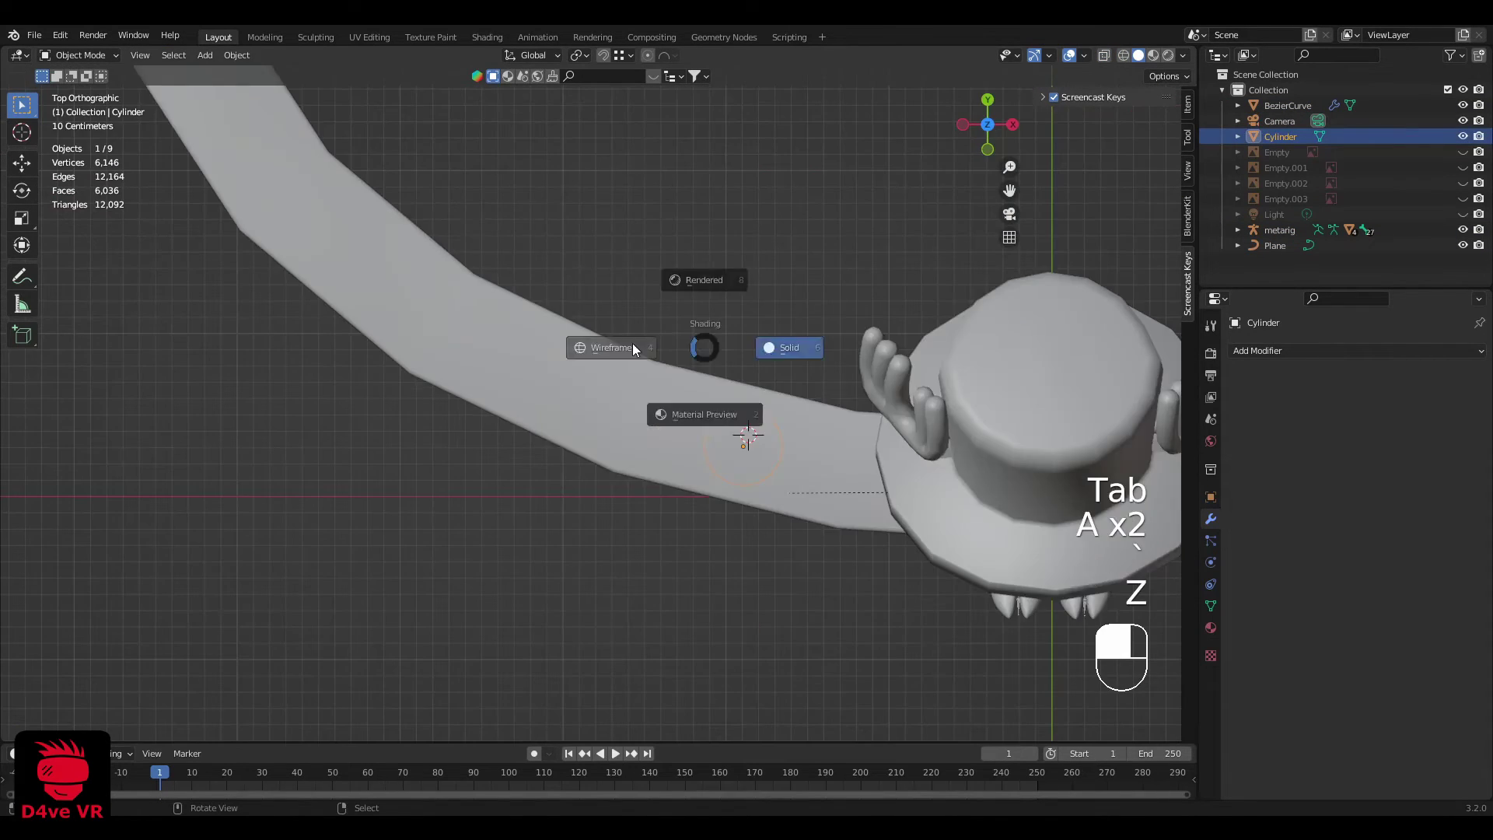
pyautogui.press('z')
pyautogui.moveTo(753, 334); pyautogui.dragTo(702, 134, button='middle')
pyautogui.click(239, 56)
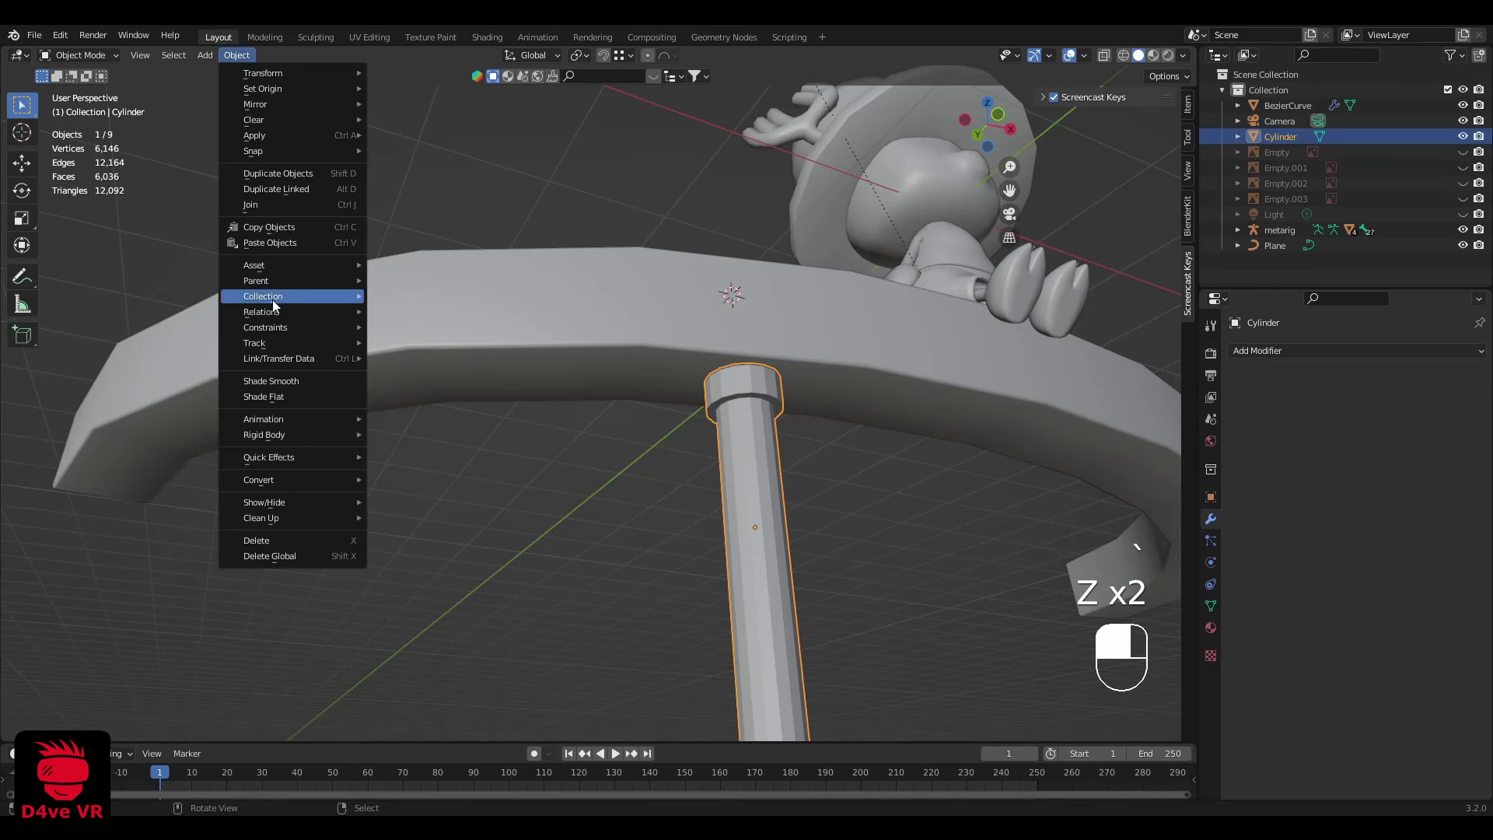
pyautogui.click(280, 388)
# Step: Enable Auto Smooth on the column's normals
pyautogui.scroll(6, 762, 432)
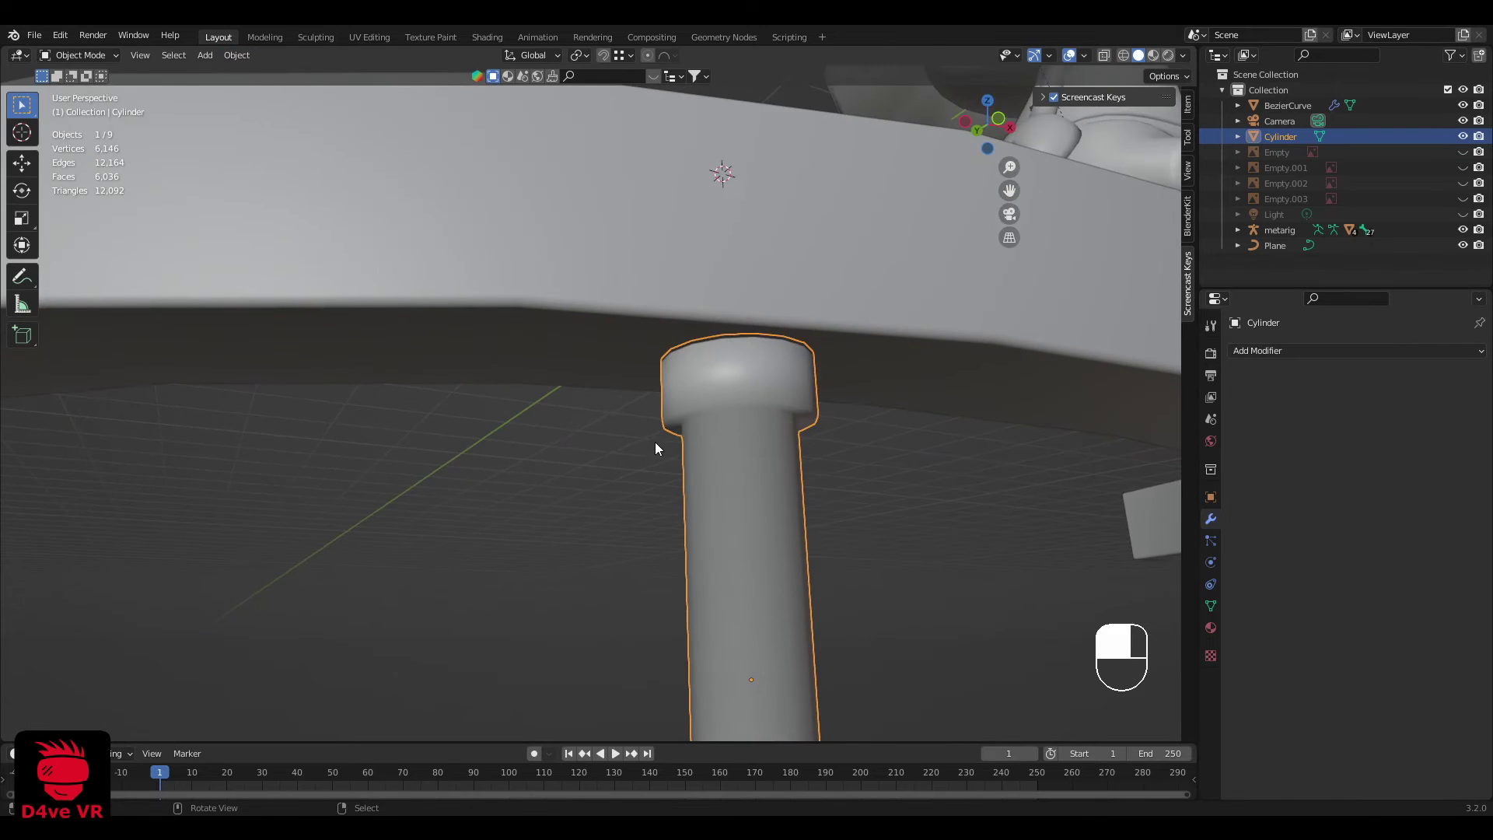
pyautogui.keyDown('shift'); pyautogui.moveTo(766, 420); pyautogui.dragTo(634, 387, button='middle'); pyautogui.keyUp('shift')
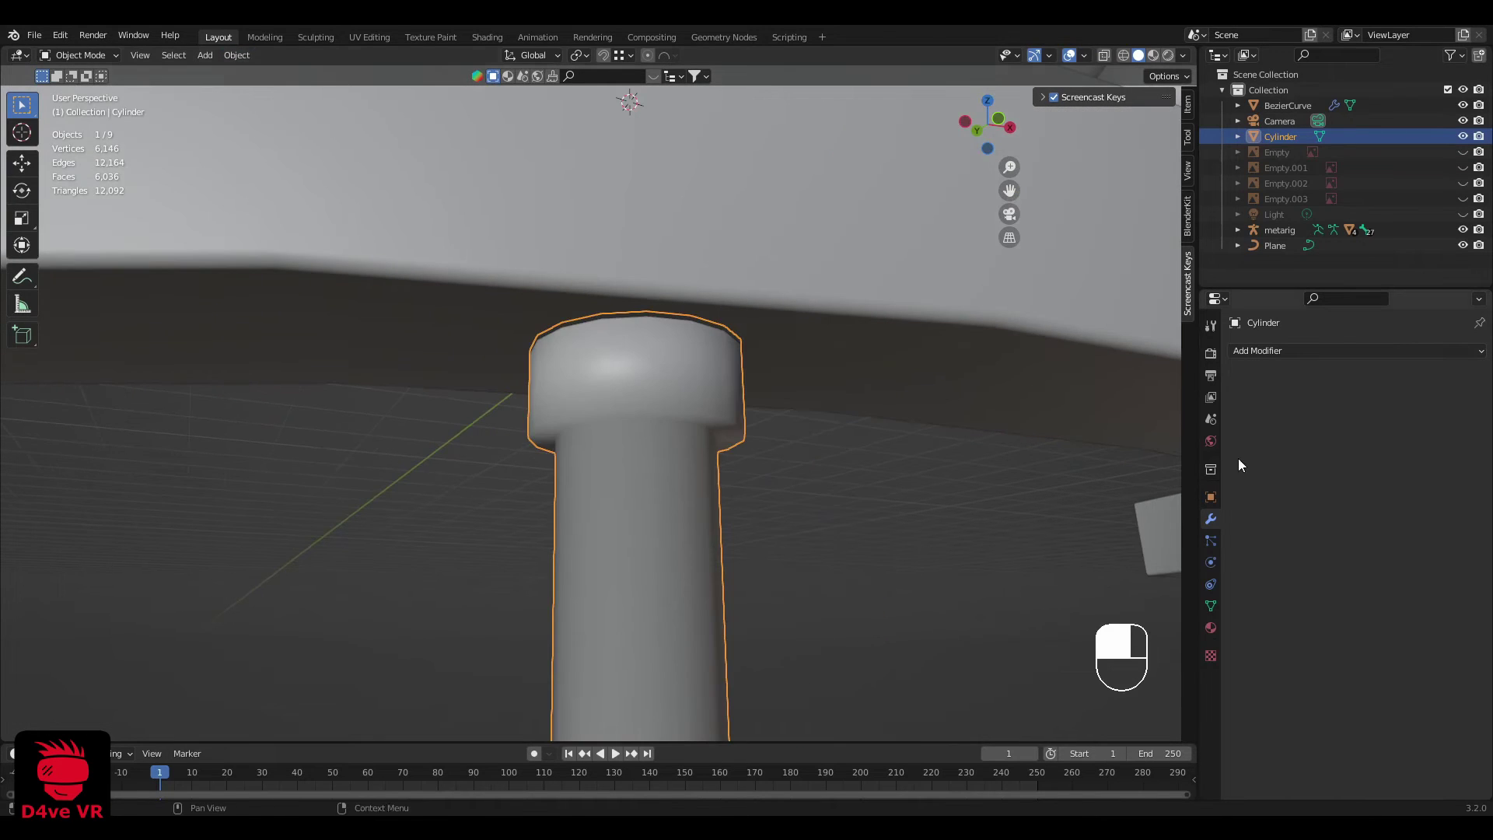
pyautogui.click(1210, 605)
pyautogui.press('a')
pyautogui.press('a')
pyautogui.moveTo(895, 467); pyautogui.dragTo(805, 399, button='middle')
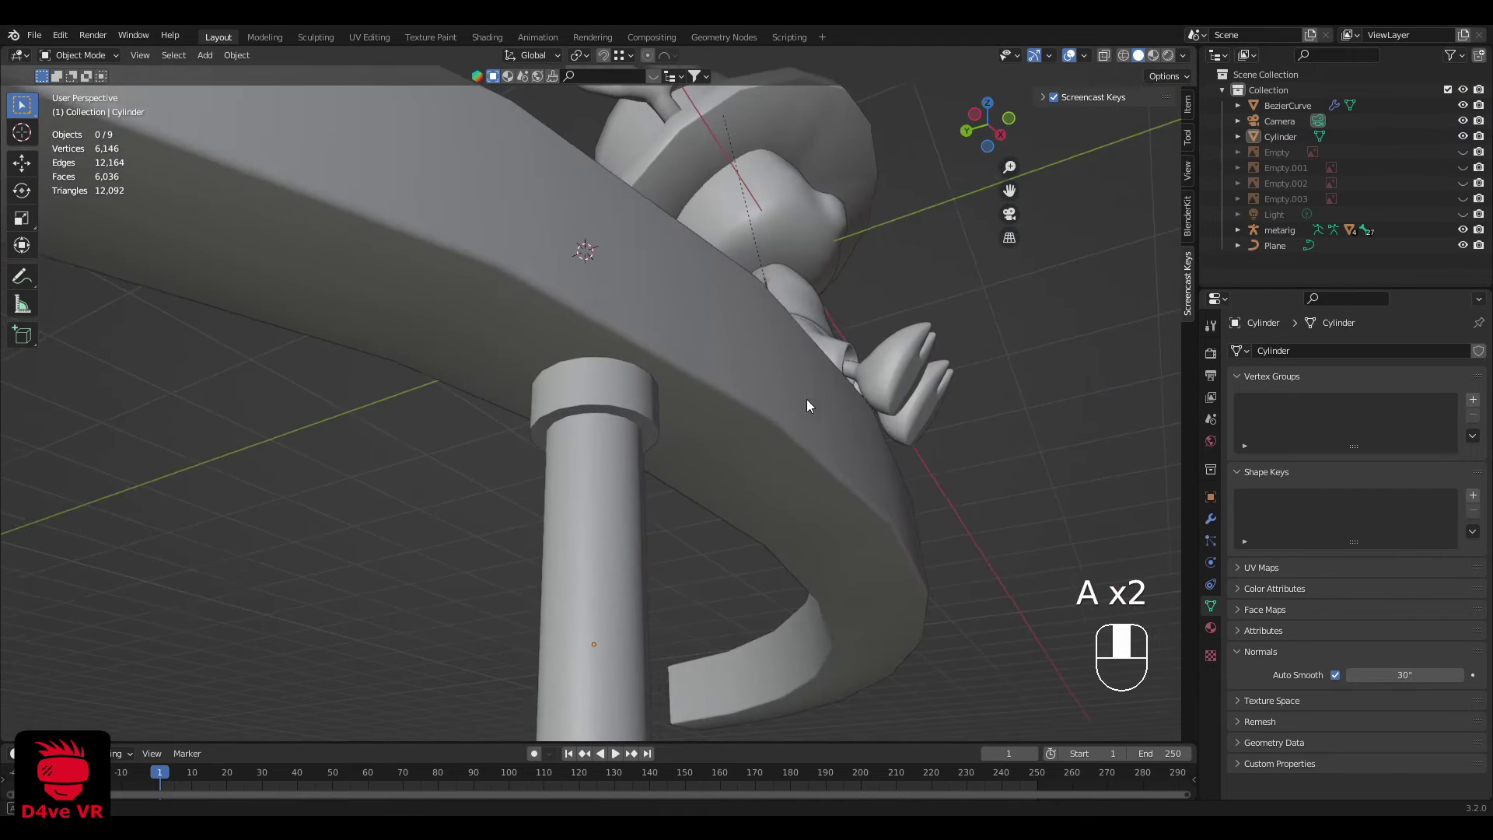
# Step: Add a Bevel modifier to the column with an amount of 0.09 m and 4 segments
pyautogui.scroll(3, 793, 402)
pyautogui.hotkey('ctrl', 'z')
pyautogui.hotkey('ctrl', 'z')
pyautogui.click(1210, 518)
pyautogui.click(1299, 350)
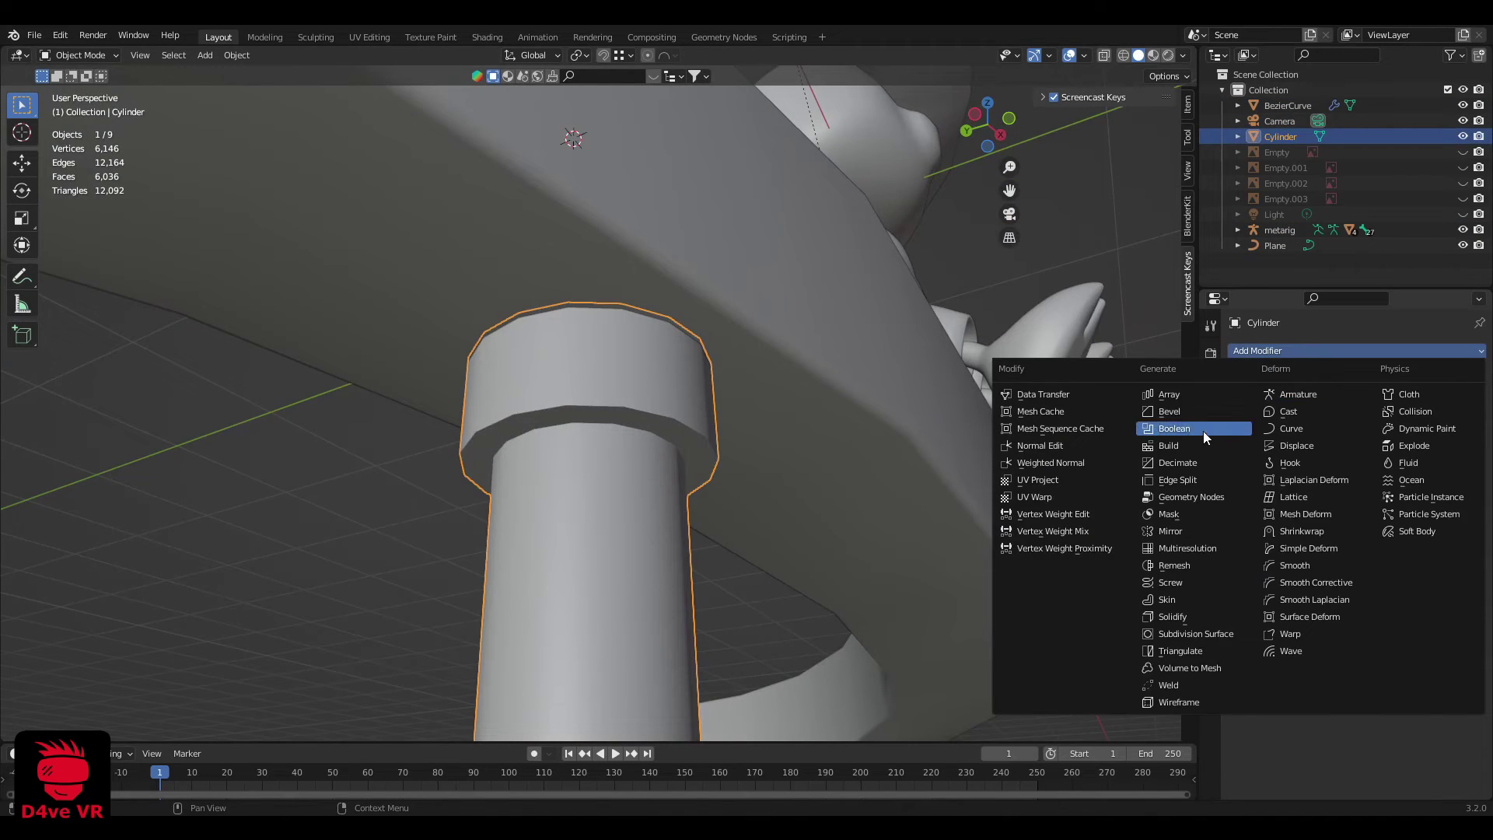
pyautogui.click(1202, 430)
pyautogui.scroll(2, 772, 363)
pyautogui.click(1460, 456)
pyautogui.click(1460, 457)
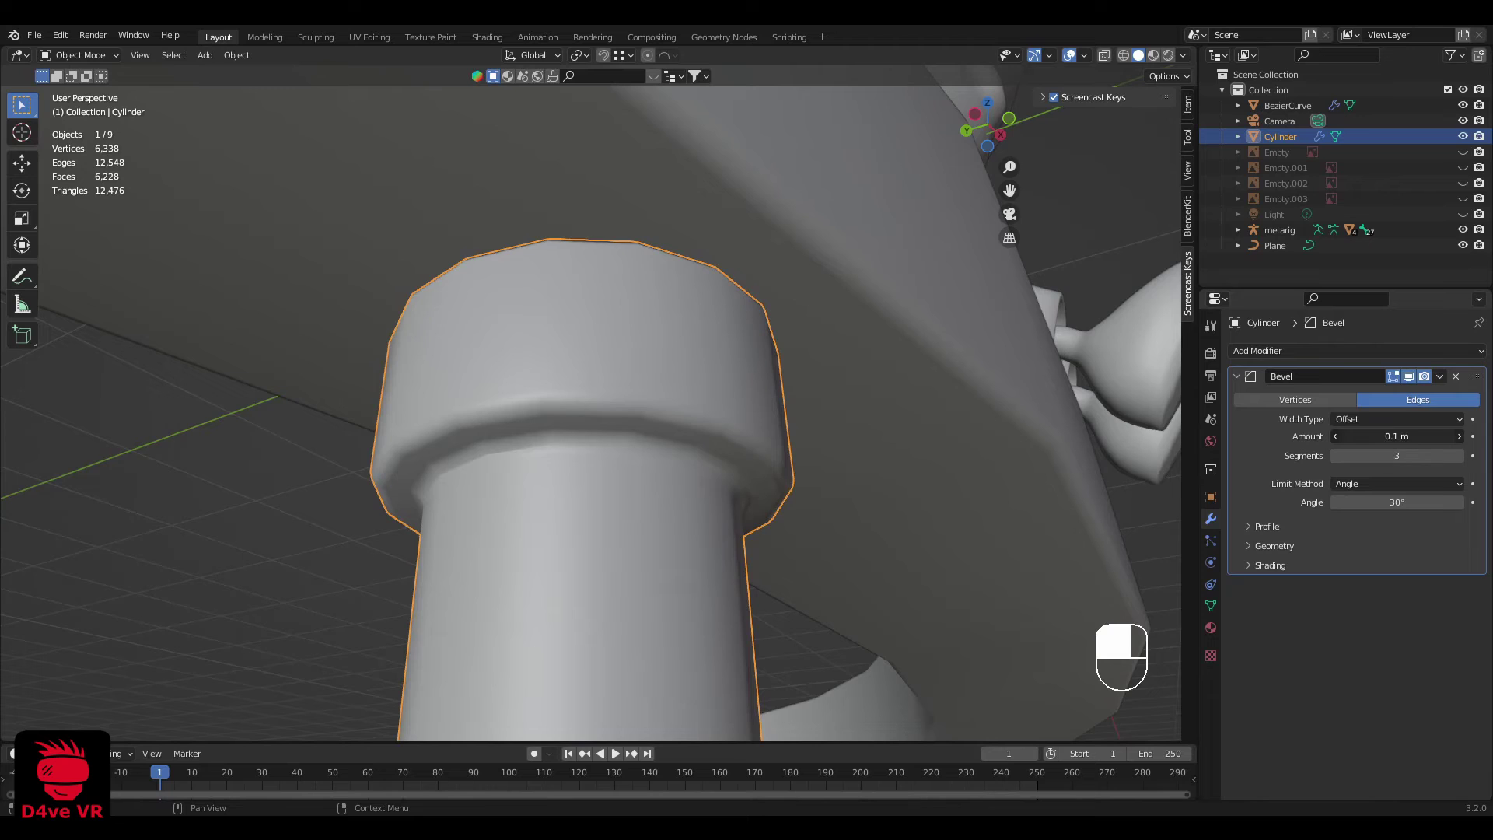
pyautogui.moveTo(1397, 436)
pyautogui.mouseDown()
pyautogui.moveTo(1376, 436)
pyautogui.moveTo(1399, 436)
pyautogui.mouseUp()
pyautogui.moveTo(770, 375); pyautogui.dragTo(706, 423, button='middle')
pyautogui.scroll(-10, 705, 424)
pyautogui.press('a')
pyautogui.press('a')
# Step: Place four linked duplicates of the column along the ledge's curve from the original to its near end in top view
pyautogui.click(610, 480)
pyautogui.press('`')
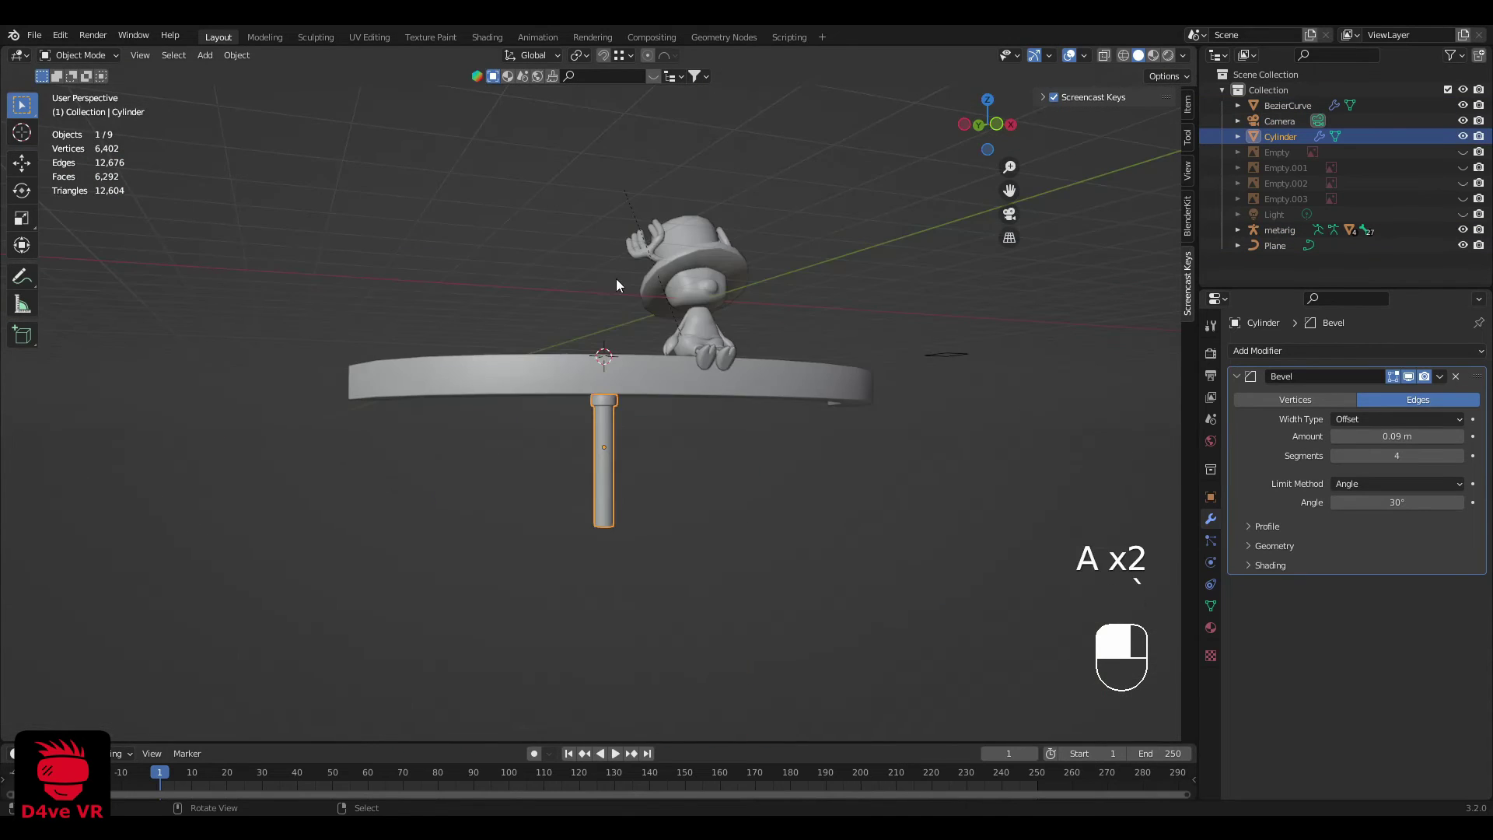
pyautogui.press('z')
pyautogui.keyDown('shift'); pyautogui.moveTo(586, 356); pyautogui.dragTo(762, 505, button='middle'); pyautogui.keyUp('shift')
pyautogui.scroll(-2, 785, 467)
pyautogui.hotkey('alt', 'd')
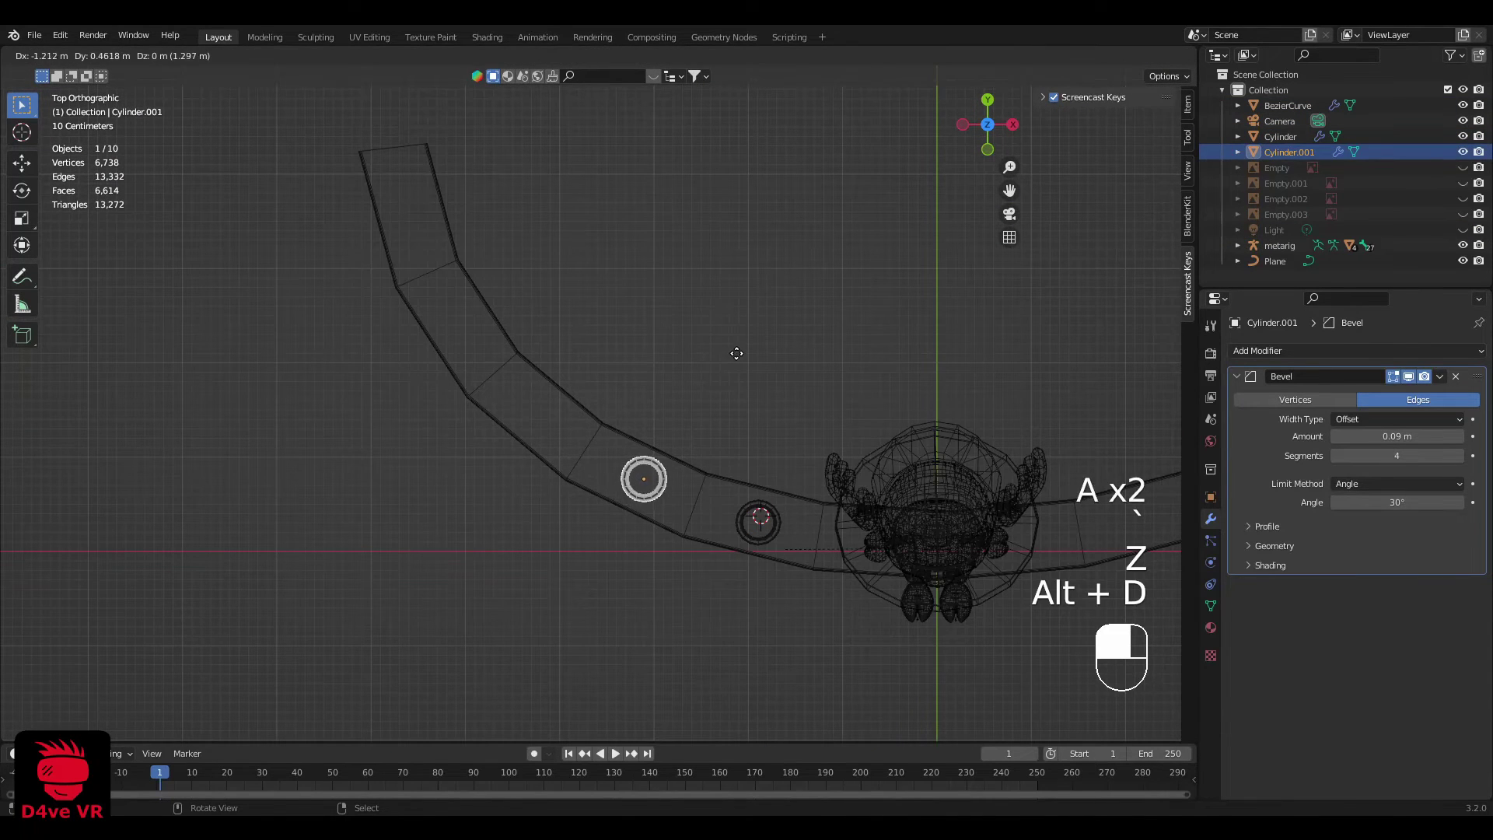
pyautogui.click(735, 353)
pyautogui.hotkey('alt', 'd')
pyautogui.click(630, 294)
pyautogui.hotkey('alt', 'd')
pyautogui.hotkey('alt', 'd')
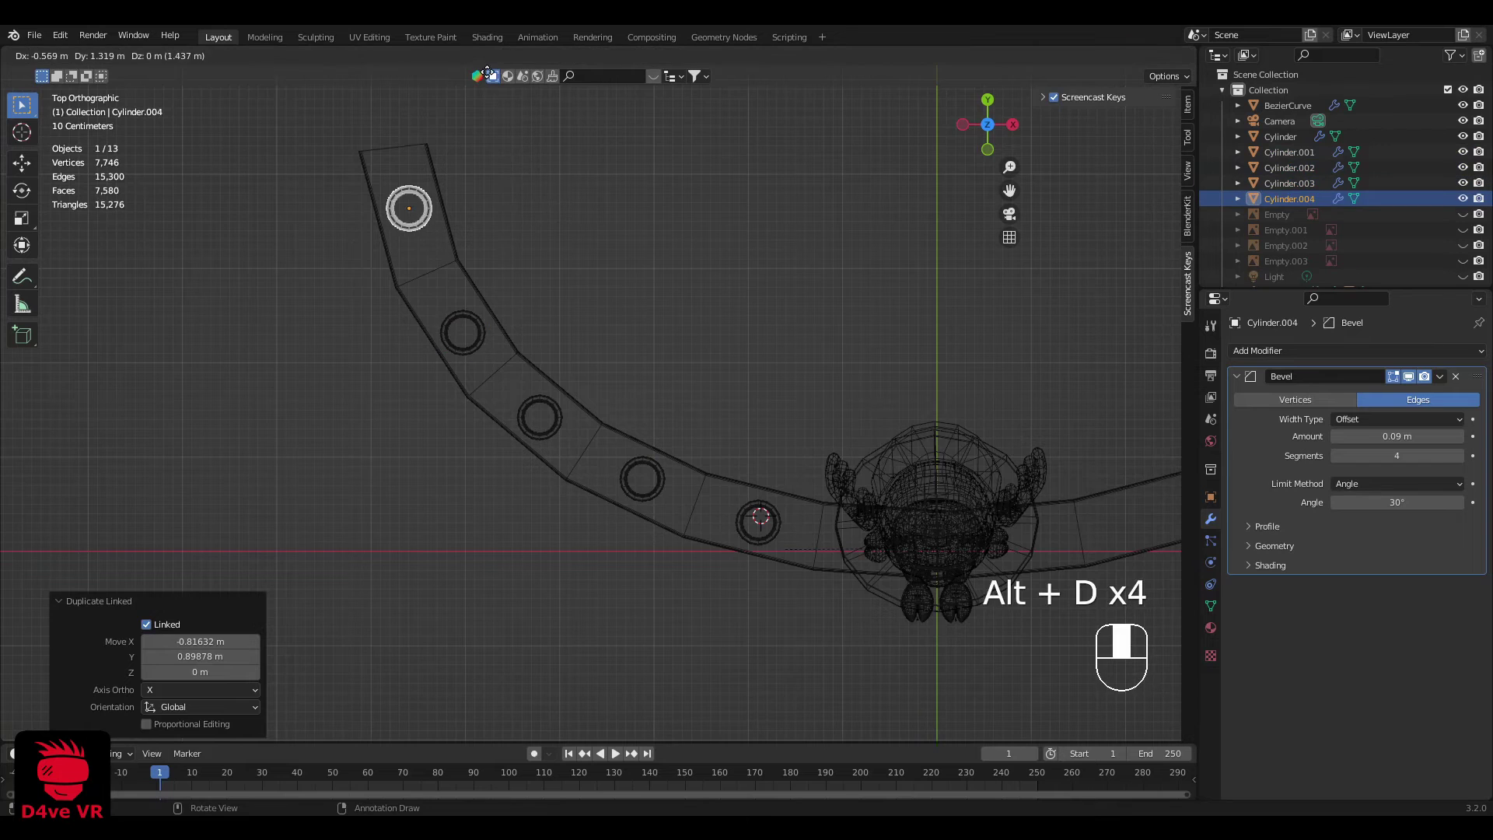
pyautogui.click(487, 72)
# Step: Place seven more linked duplicates of the column beneath the character and along the other half of the ledge
pyautogui.keyDown('shift'); pyautogui.moveTo(931, 443); pyautogui.dragTo(643, 402, button='middle'); pyautogui.keyUp('shift')
pyautogui.hotkey('alt', 'd')
pyautogui.click(796, 632)
pyautogui.hotkey('alt', 'd')
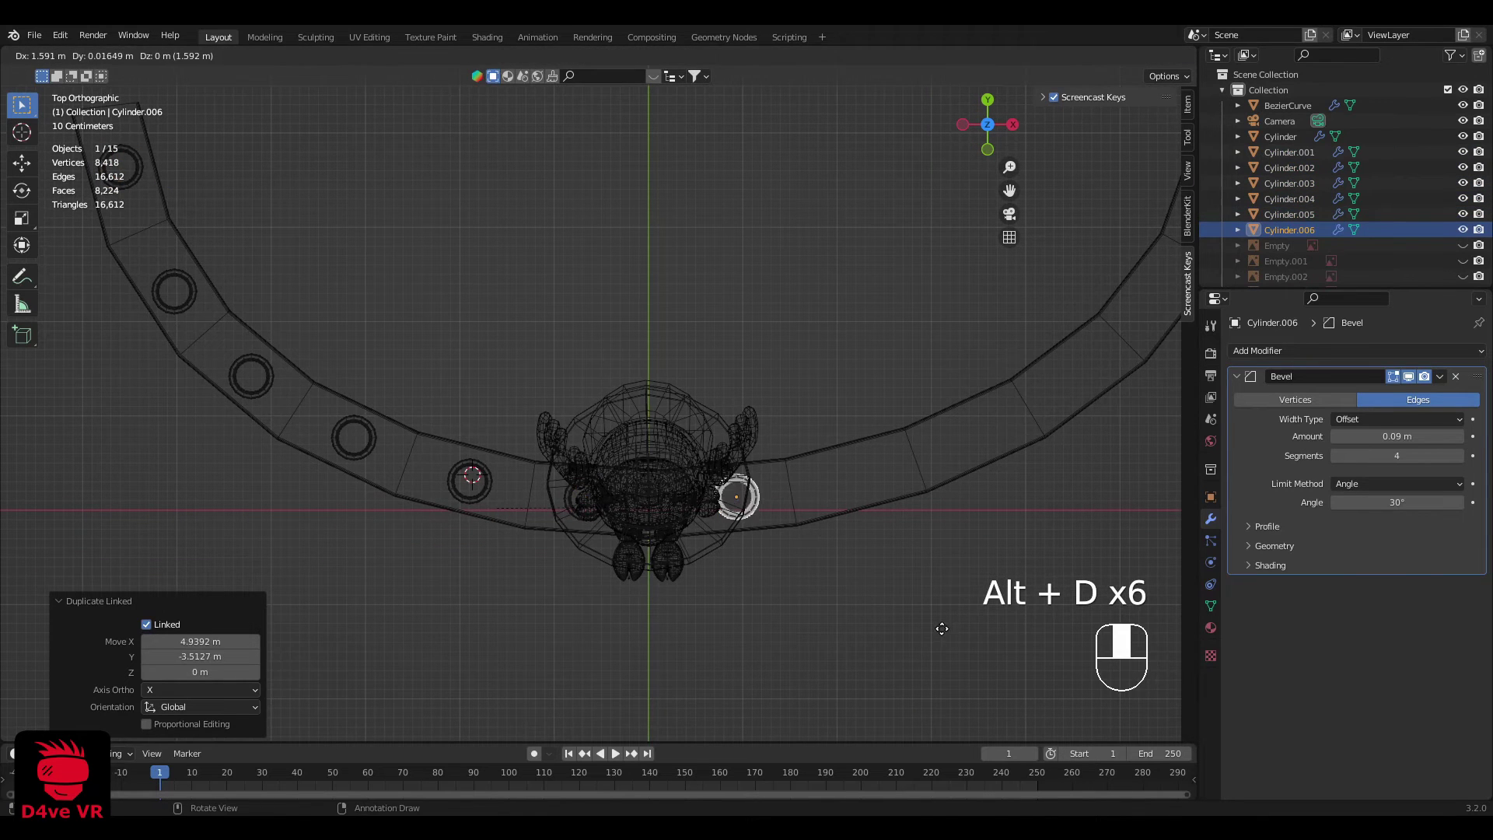
pyautogui.click(929, 627)
pyautogui.hotkey('alt', 'd')
pyautogui.click(1050, 607)
pyautogui.keyDown('shift'); pyautogui.moveTo(1049, 606); pyautogui.dragTo(713, 670, button='middle'); pyautogui.keyUp('shift')
pyautogui.hotkey('alt', 'd')
pyautogui.hotkey('alt', 'd')
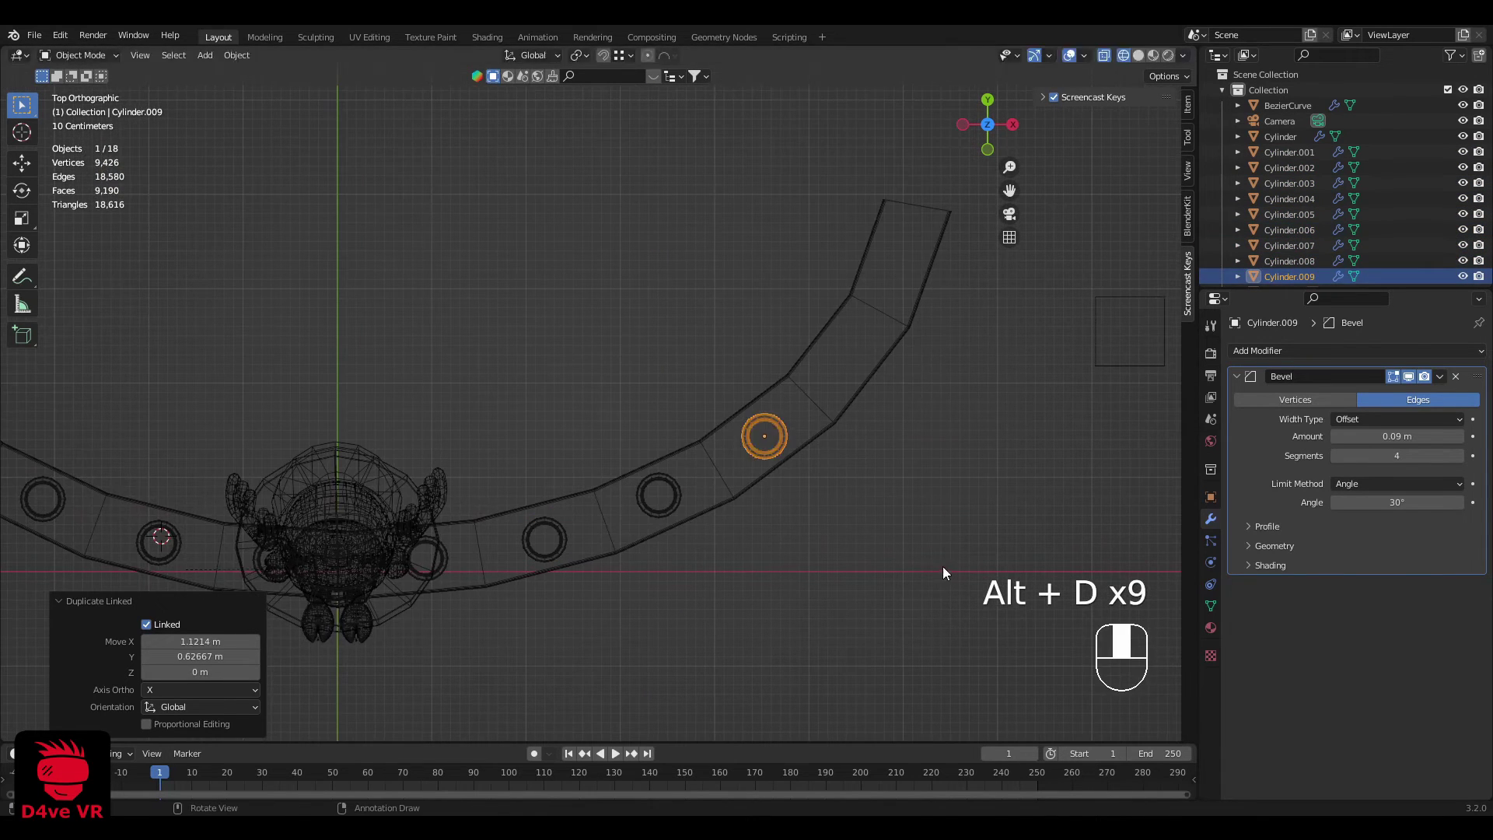
pyautogui.click(937, 567)
pyautogui.hotkey('alt', 'd')
pyautogui.click(1075, 386)
# Step: Examine the railing, its columns and the seated character from several angles in Material Preview shading
pyautogui.scroll(-4, 778, 571)
pyautogui.moveTo(556, 571); pyautogui.dragTo(660, 414, button='middle')
pyautogui.press('`')
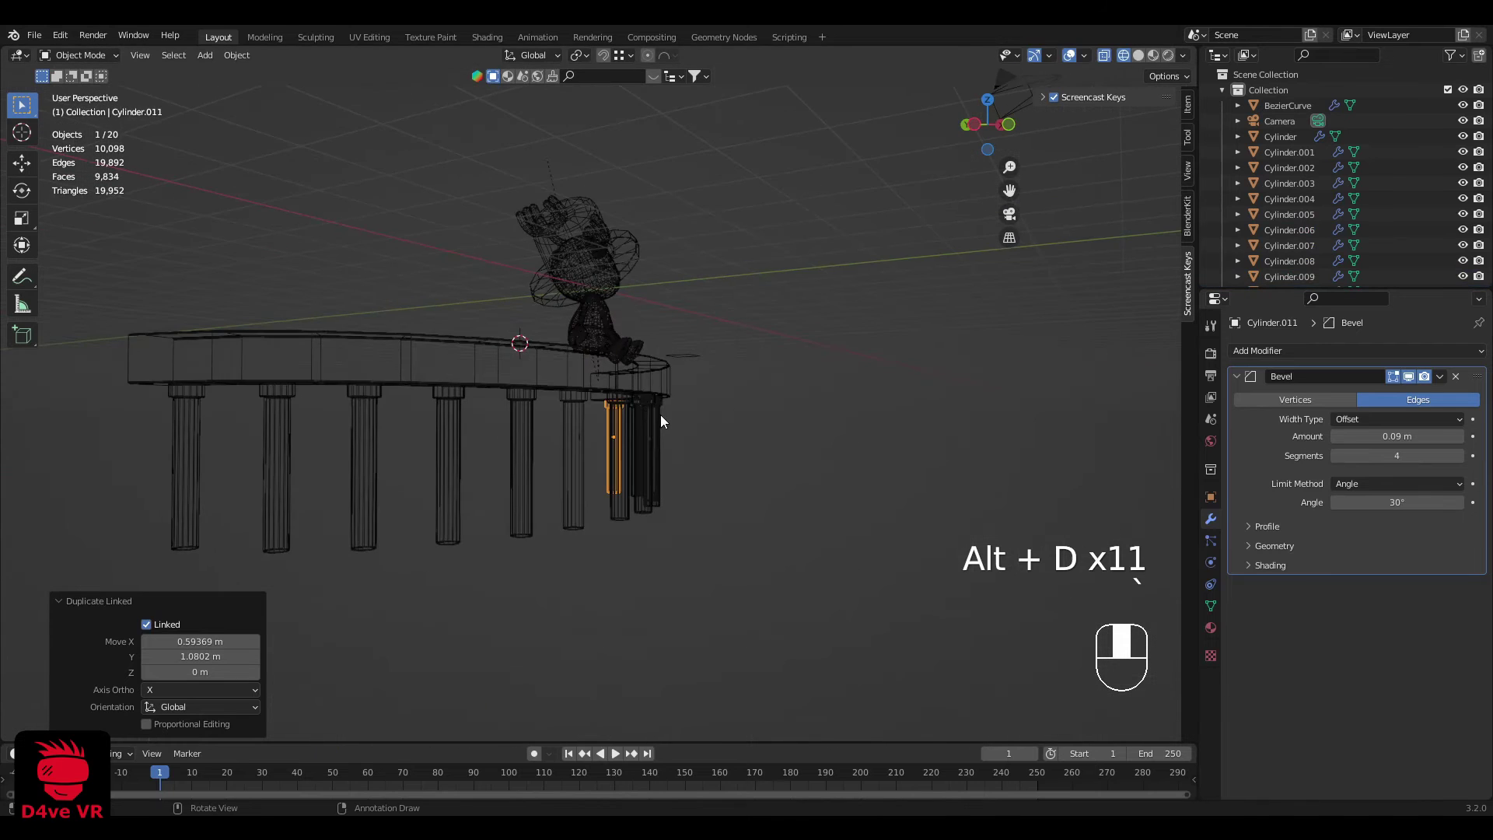
pyautogui.press('z')
pyautogui.press('a')
pyautogui.press('a')
pyautogui.moveTo(660, 502); pyautogui.dragTo(553, 521, button='middle')
pyautogui.scroll(5, 553, 521)
pyautogui.scroll(-4, 635, 545)
pyautogui.moveTo(758, 555); pyautogui.dragTo(707, 539, button='middle')
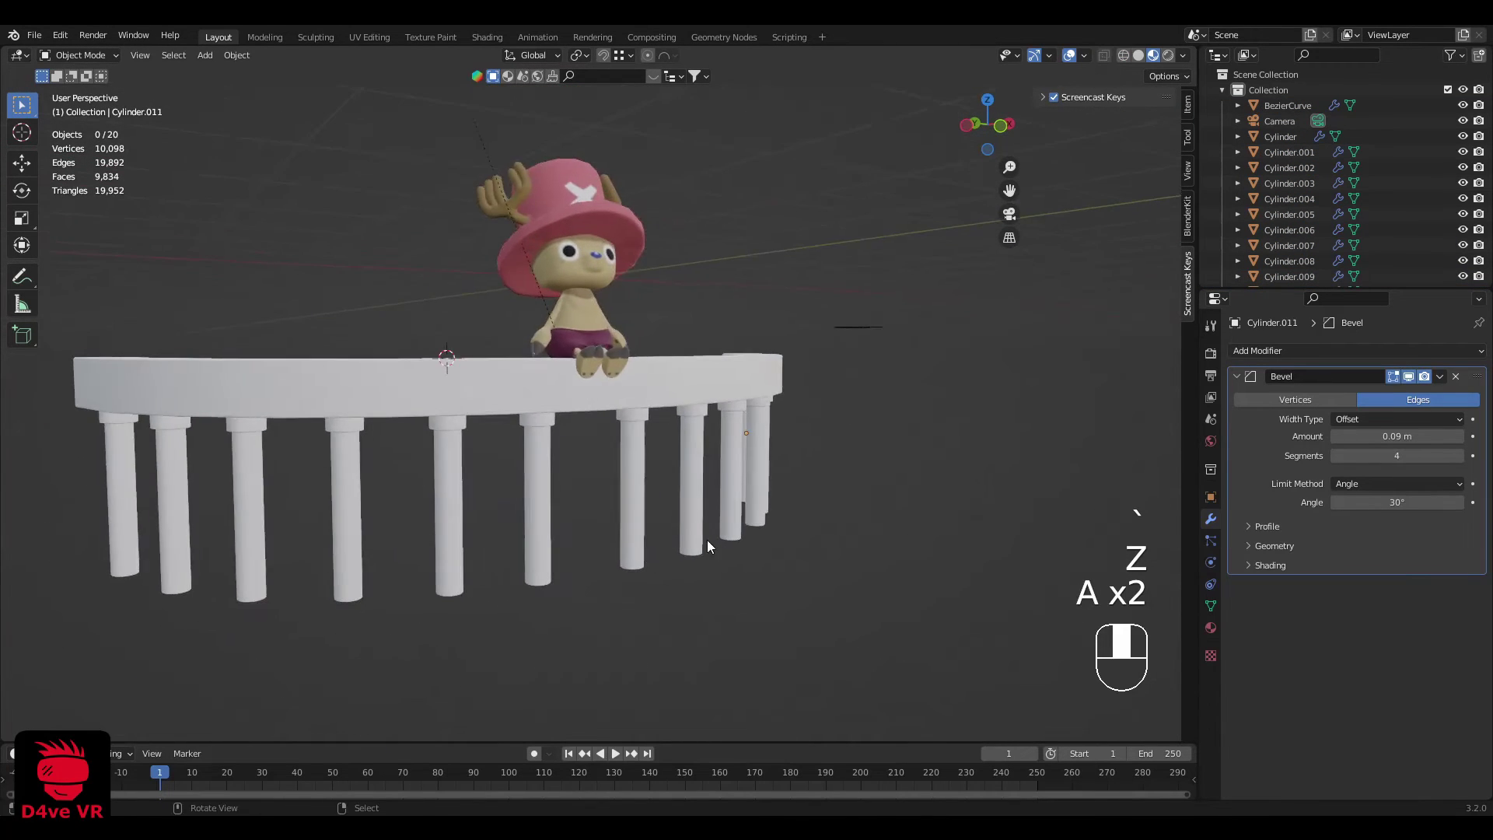
pyautogui.scroll(5, 688, 512)
pyautogui.keyDown('shift'); pyautogui.moveTo(646, 443); pyautogui.dragTo(678, 561, button='middle'); pyautogui.keyUp('shift')
pyautogui.scroll(-2, 678, 561)
pyautogui.moveTo(678, 561); pyautogui.dragTo(673, 616, button='middle')
pyautogui.scroll(-2, 660, 549)
pyautogui.scroll(1, 667, 614)
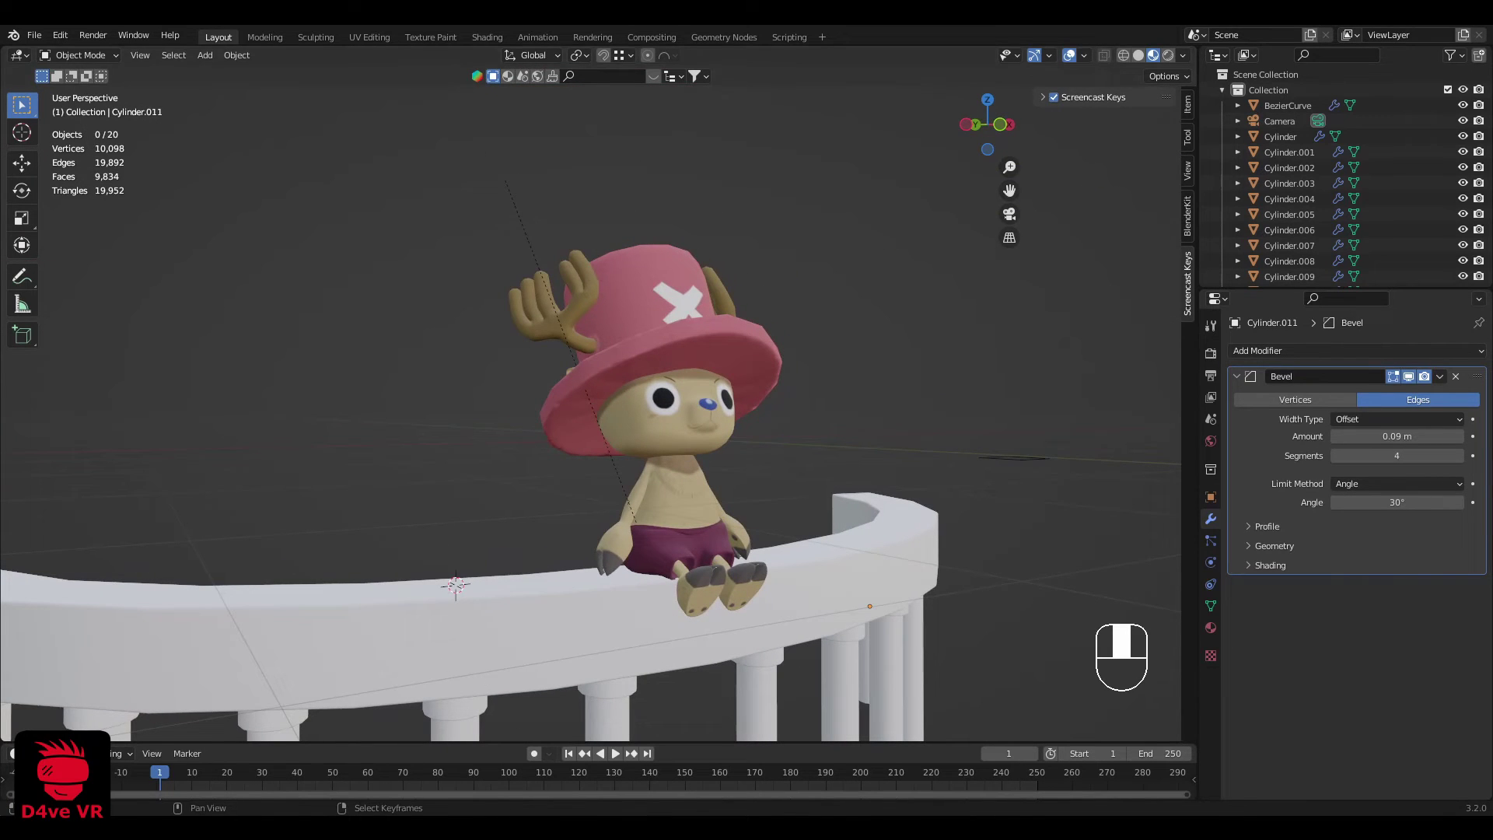
pyautogui.moveTo(673, 616); pyautogui.dragTo(686, 614, button='middle')
pyautogui.click(717, 799)
# Step: Select the metarig with the body mesh and inspect the thigh.L and shin.L weights in Weight Paint mode
pyautogui.moveTo(794, 543); pyautogui.dragTo(590, 592, button='middle')
pyautogui.click(734, 558)
pyautogui.hotkey('shift', 'z')
pyautogui.click(564, 604)
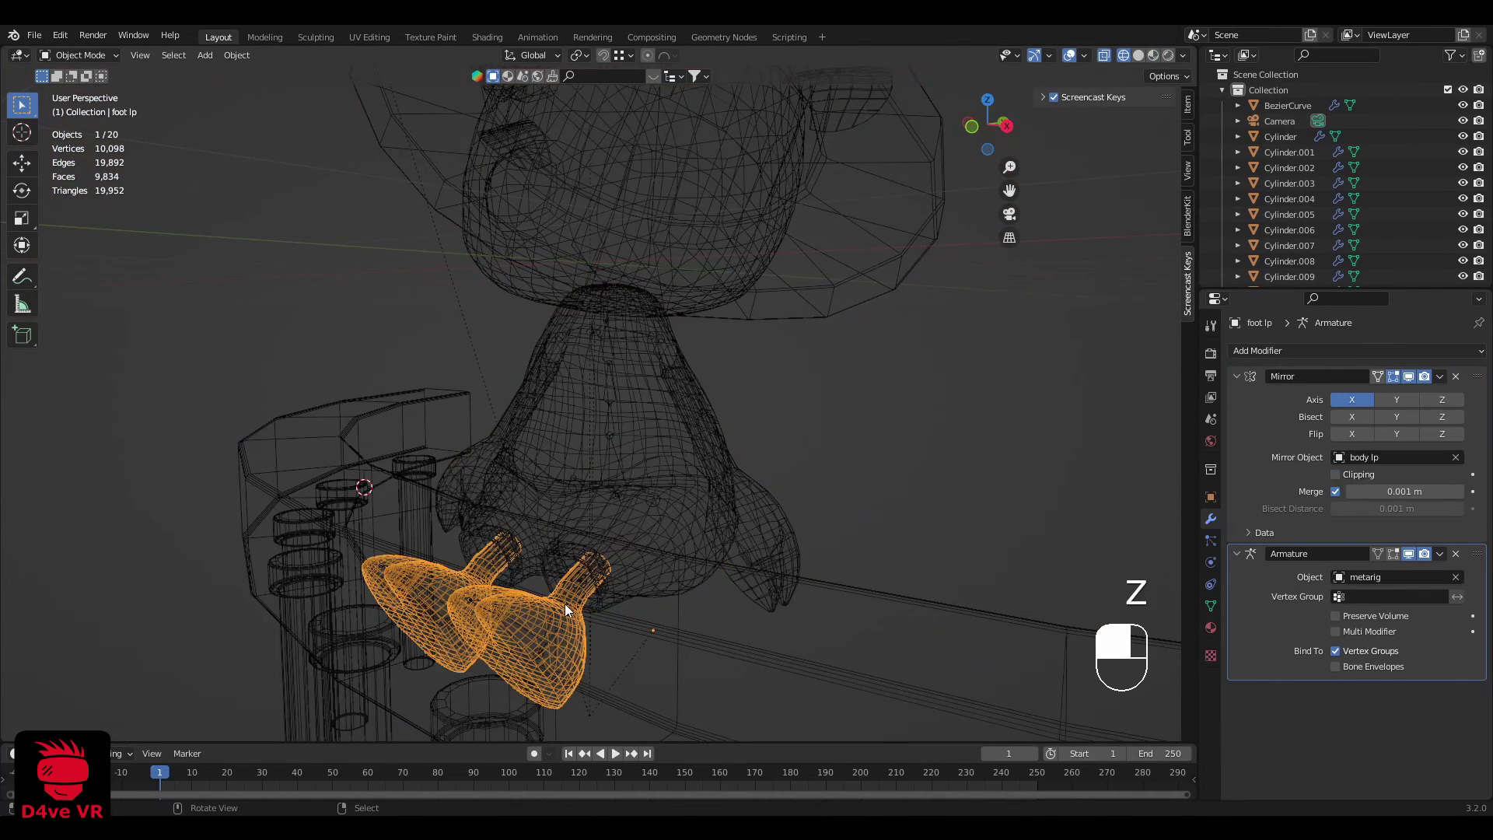
pyautogui.keyDown('shift'); pyautogui.click(647, 448); pyautogui.keyUp('shift')
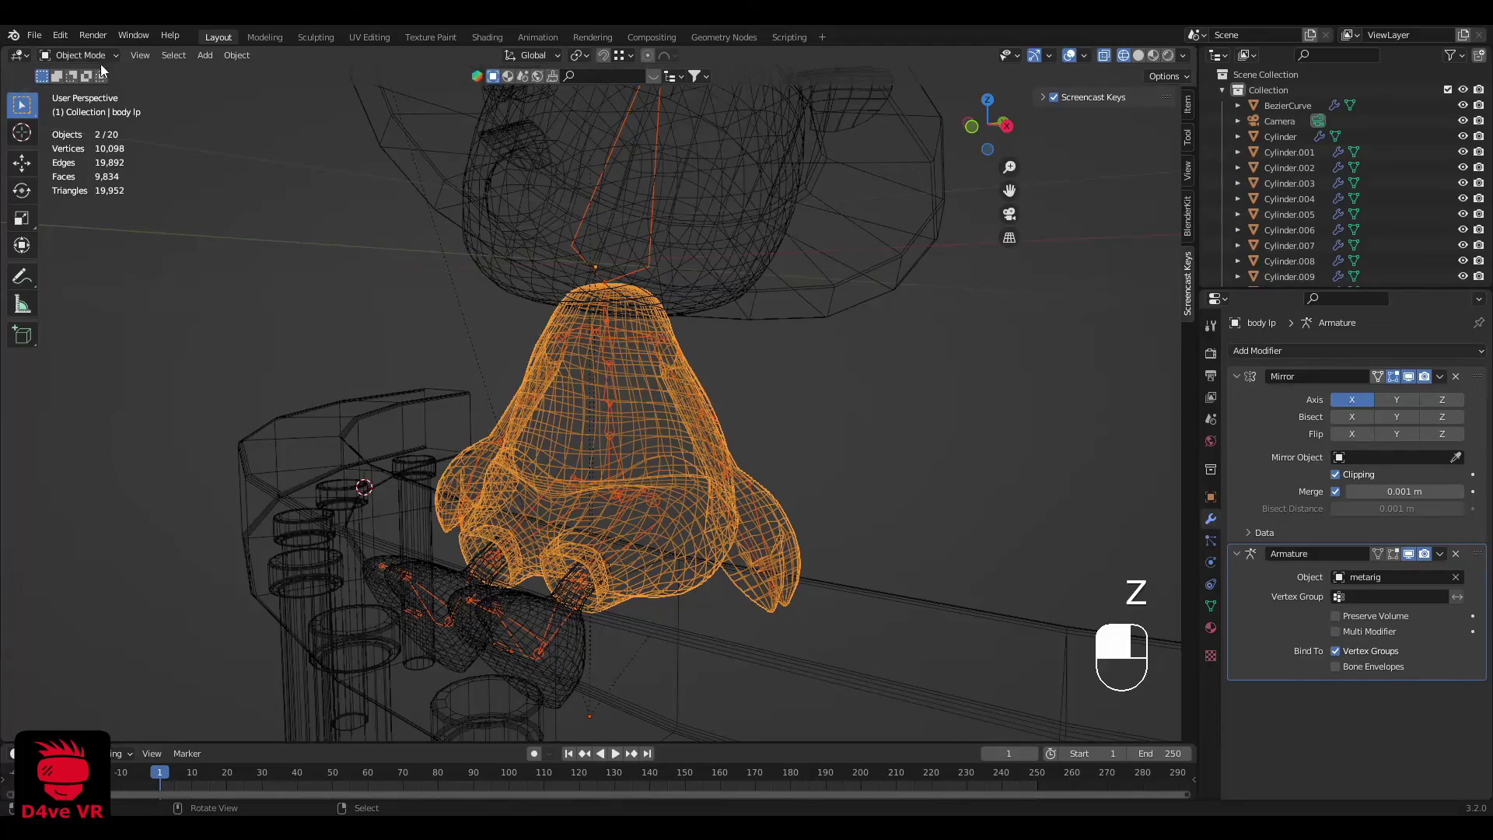
pyautogui.click(106, 146)
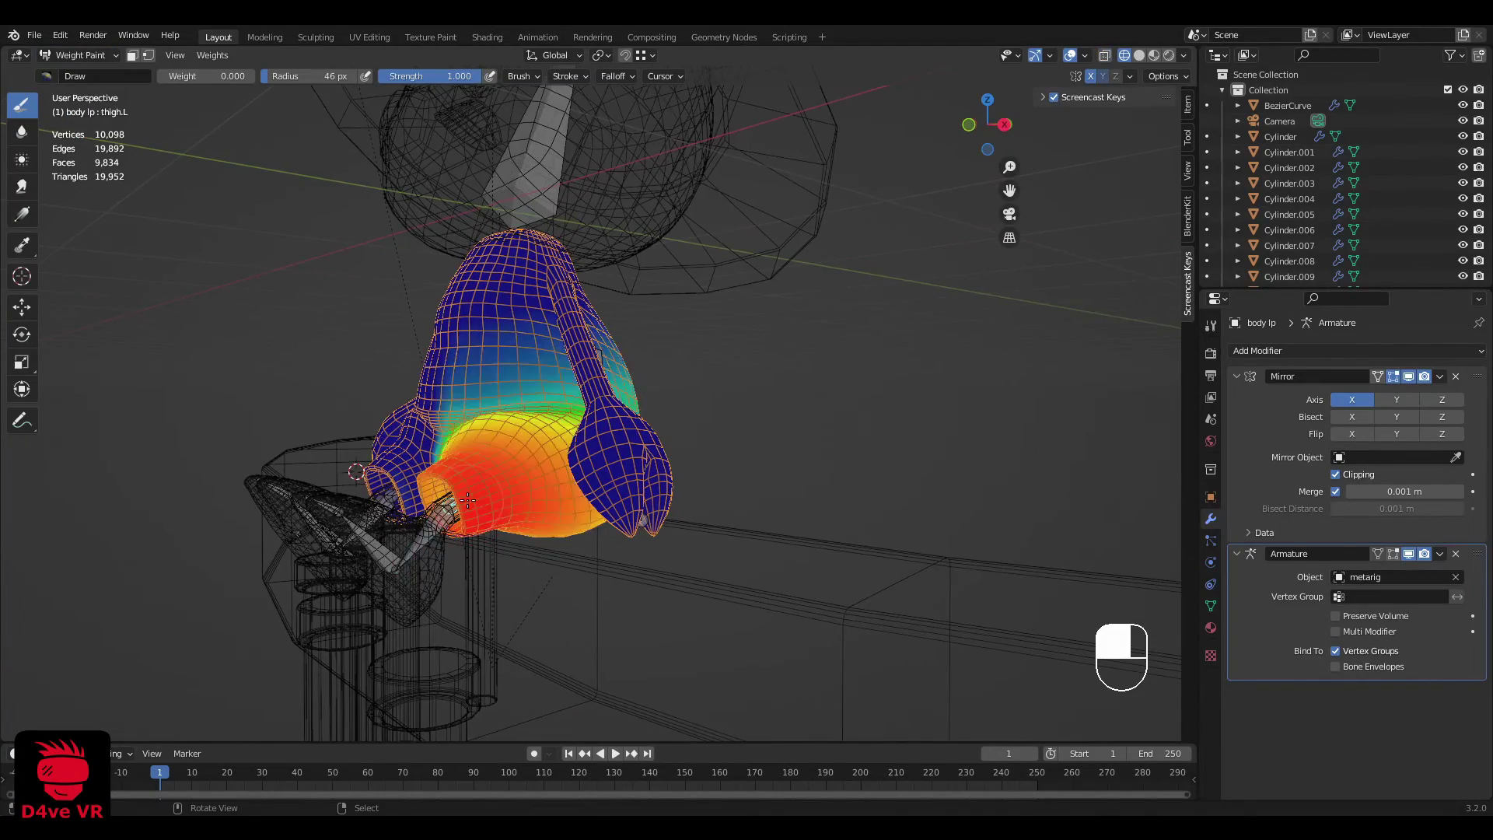
pyautogui.scroll(4, 481, 535)
pyautogui.keyDown('shift'); pyautogui.moveTo(481, 535); pyautogui.dragTo(466, 257, button='middle'); pyautogui.keyUp('shift')
pyautogui.moveTo(514, 435); pyautogui.dragTo(1027, 435, button='middle')
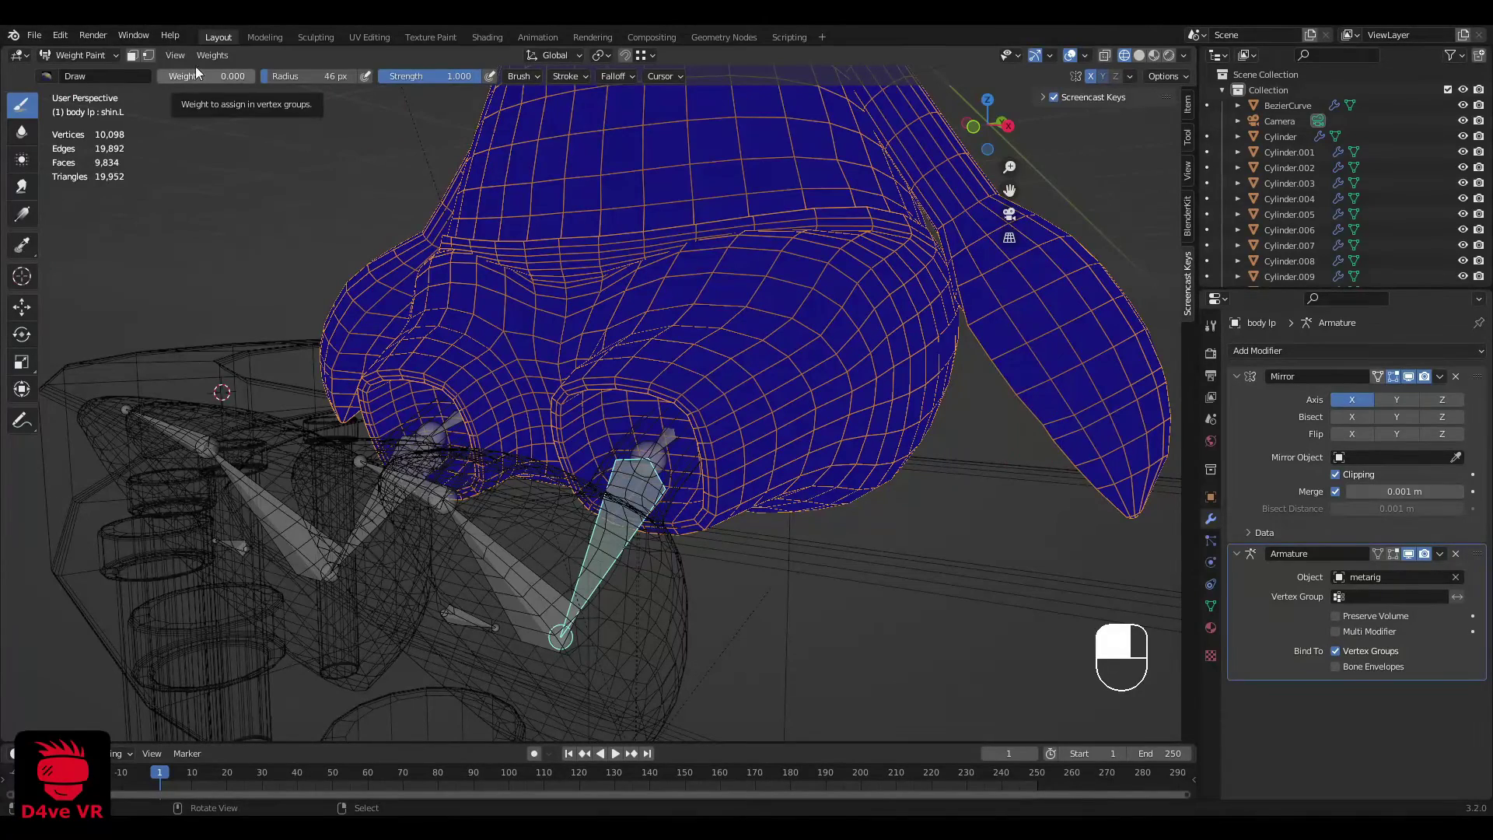
# Step: Switch the viewport to solid shading and bring the body mesh back to Object Mode
pyautogui.press('Tab')
pyautogui.click(809, 452)
pyautogui.scroll(-7, 808, 451)
pyautogui.moveTo(777, 404); pyautogui.dragTo(766, 490, button='middle')
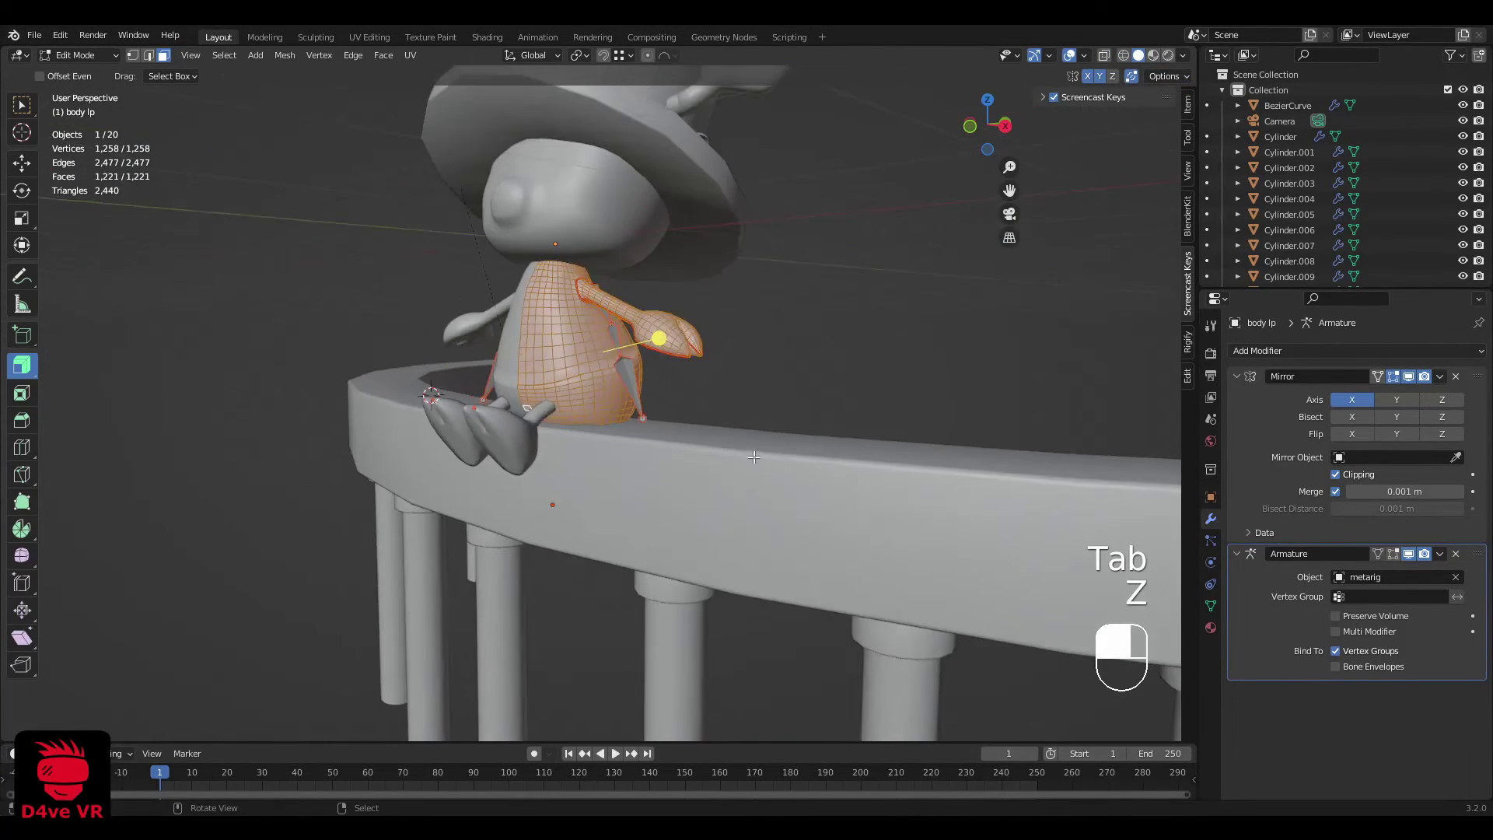
pyautogui.click(69, 54)
pyautogui.click(71, 74)
# Step: Hide the curved ledge and all the columns beneath it so only the character remains
pyautogui.click(785, 554)
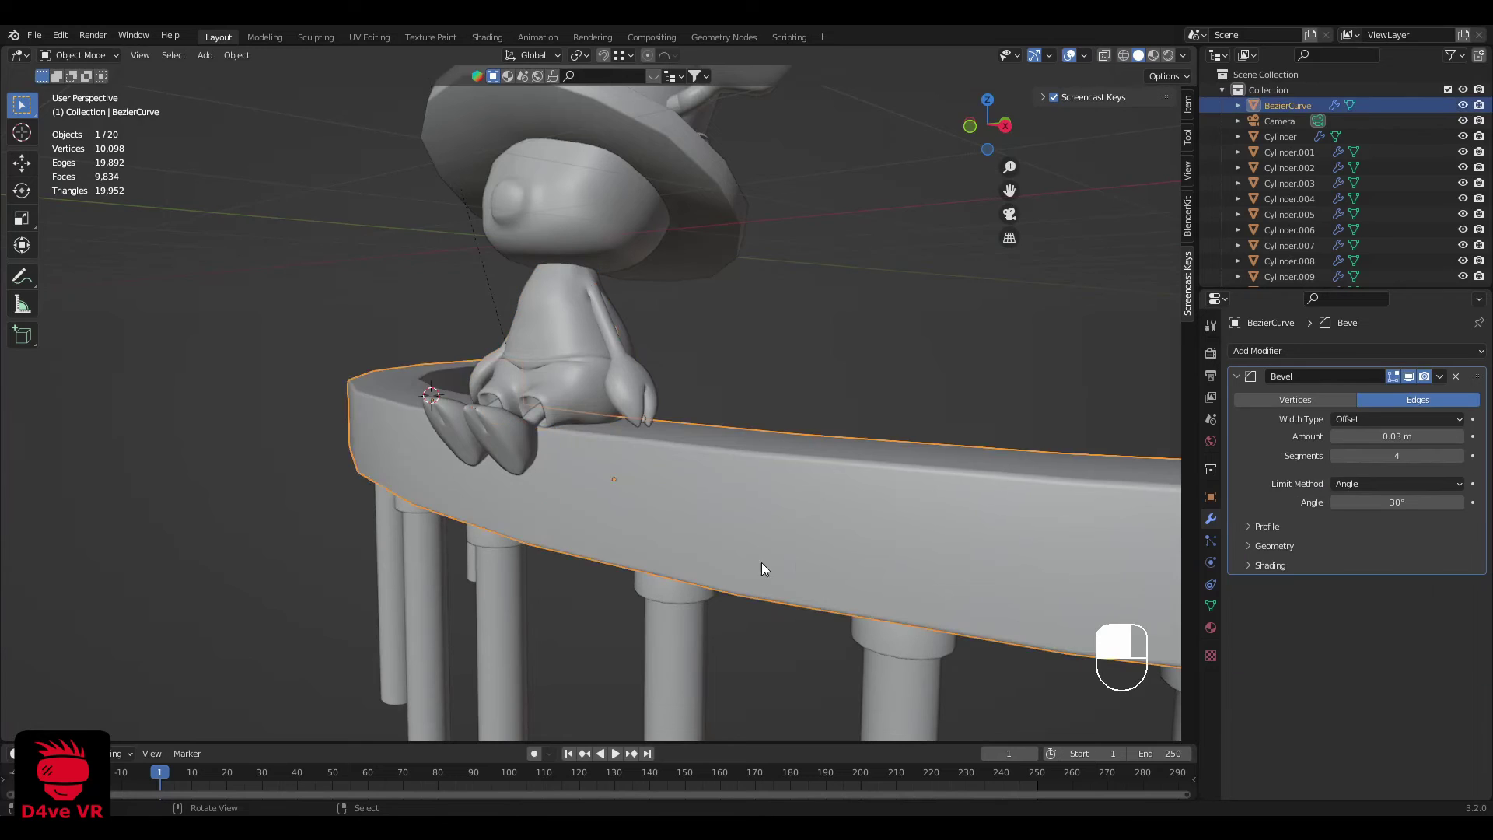
pyautogui.press('h')
pyautogui.click(678, 579)
pyautogui.press('h')
pyautogui.click(499, 543)
pyautogui.press('h')
pyautogui.scroll(-7, 739, 571)
pyautogui.moveTo(739, 571); pyautogui.dragTo(824, 575, button='middle')
pyautogui.moveTo(1008, 637); pyautogui.dragTo(435, 474)
pyautogui.press('h')
pyautogui.scroll(9, 729, 389)
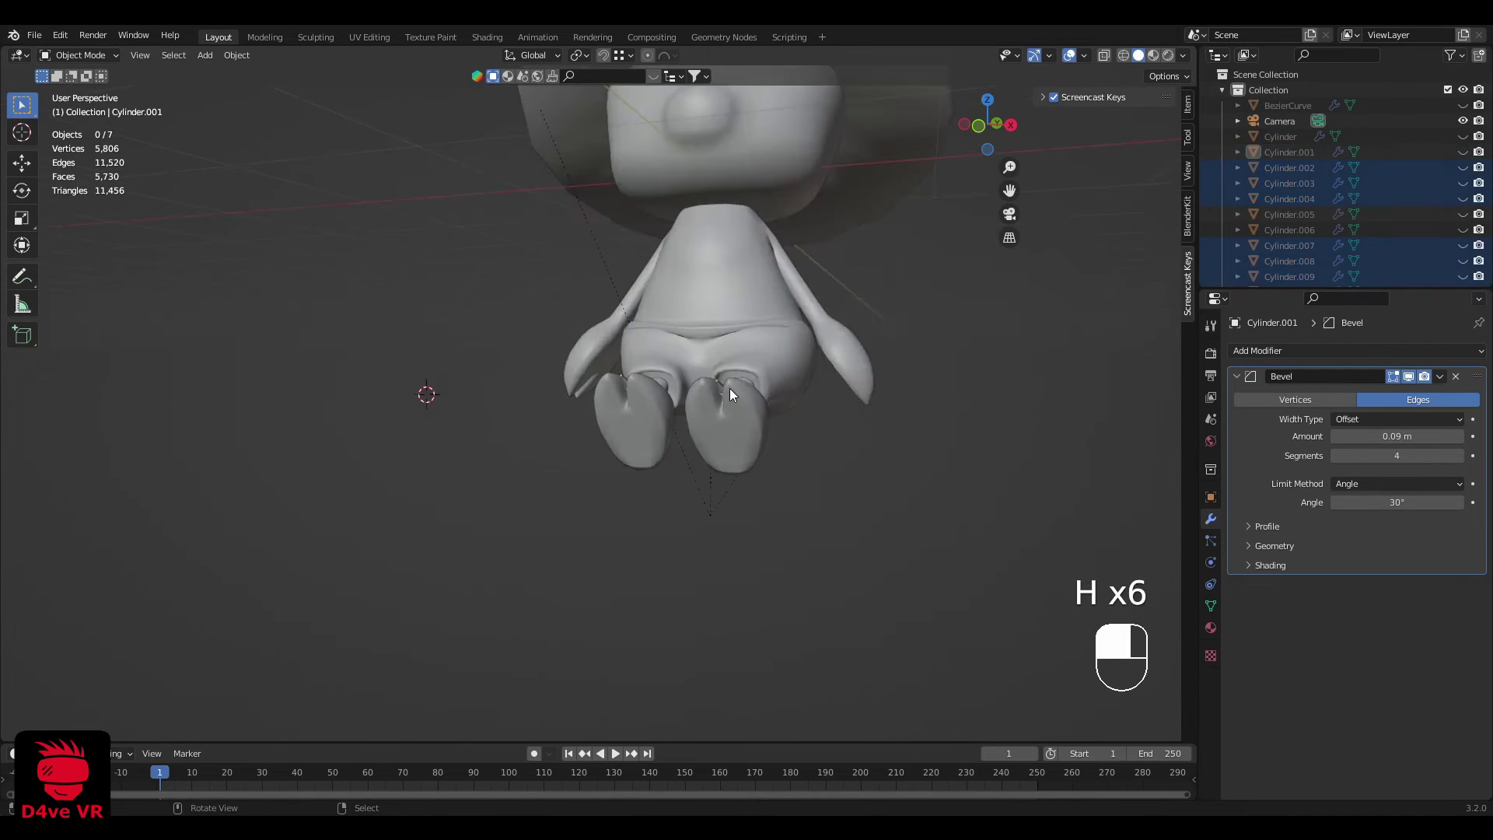
# Step: Select the metarig together with the body mesh and switch to Weight Paint mode
pyautogui.moveTo(729, 389); pyautogui.dragTo(614, 392, button='middle')
pyautogui.click(87, 496)
pyautogui.keyDown('shift'); pyautogui.click(347, 494); pyautogui.keyUp('shift')
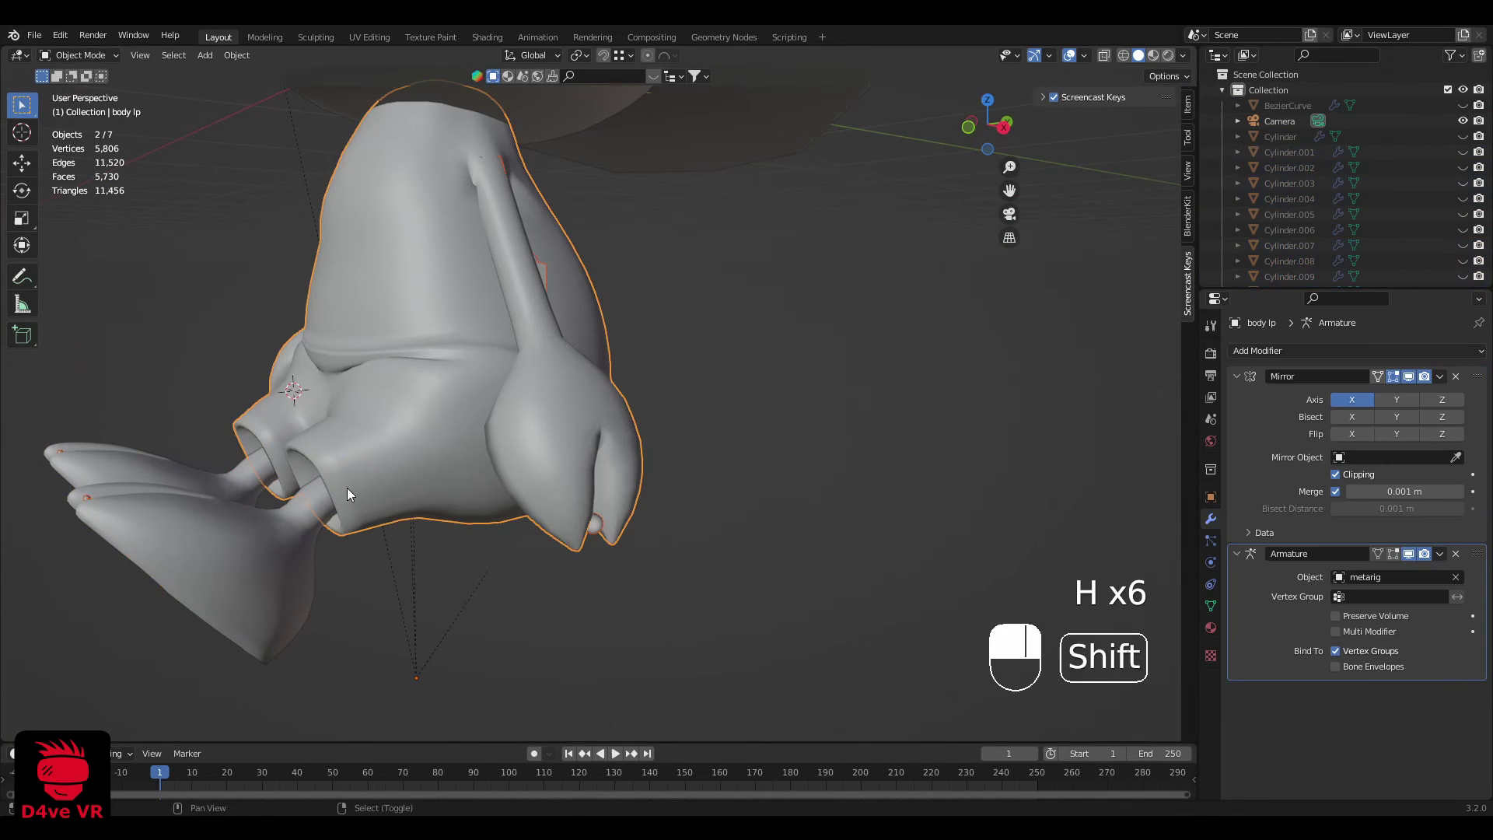
pyautogui.click(87, 58)
pyautogui.click(81, 141)
pyautogui.scroll(4, 293, 389)
pyautogui.moveTo(256, 388)
pyautogui.mouseDown(button='middle')
pyautogui.moveTo(360, 395)
pyautogui.moveTo(257, 389)
pyautogui.mouseUp(button='middle')
pyautogui.scroll(-6, 360, 395)
# Step: In wireframe and face-select Edit Mode, select the cuff faces at the lower end of the body's left trouser leg from the front
pyautogui.press('z')
pyautogui.press('z')
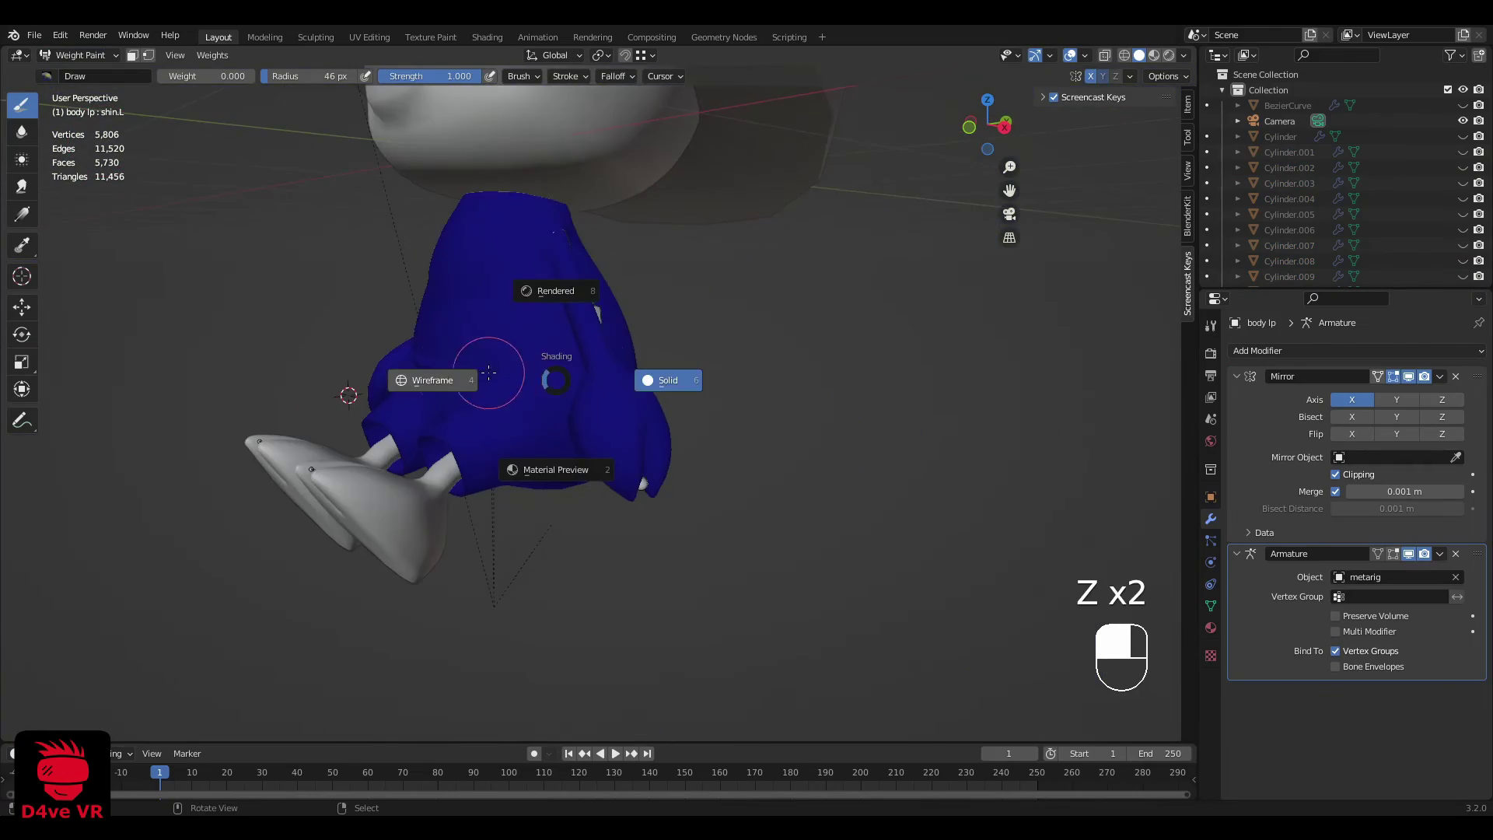
pyautogui.click(488, 372)
pyautogui.scroll(2, 489, 373)
pyautogui.keyDown('shift'); pyautogui.moveTo(489, 372); pyautogui.dragTo(661, 346, button='middle'); pyautogui.keyUp('shift')
pyautogui.scroll(4, 661, 346)
pyautogui.press('Tab')
pyautogui.moveTo(692, 475); pyautogui.dragTo(733, 457, button='middle')
pyautogui.press('3')
pyautogui.press('a')
pyautogui.press('a')
pyautogui.keyDown('shift'); pyautogui.moveTo(948, 455); pyautogui.dragTo(743, 461, button='middle'); pyautogui.keyUp('shift')
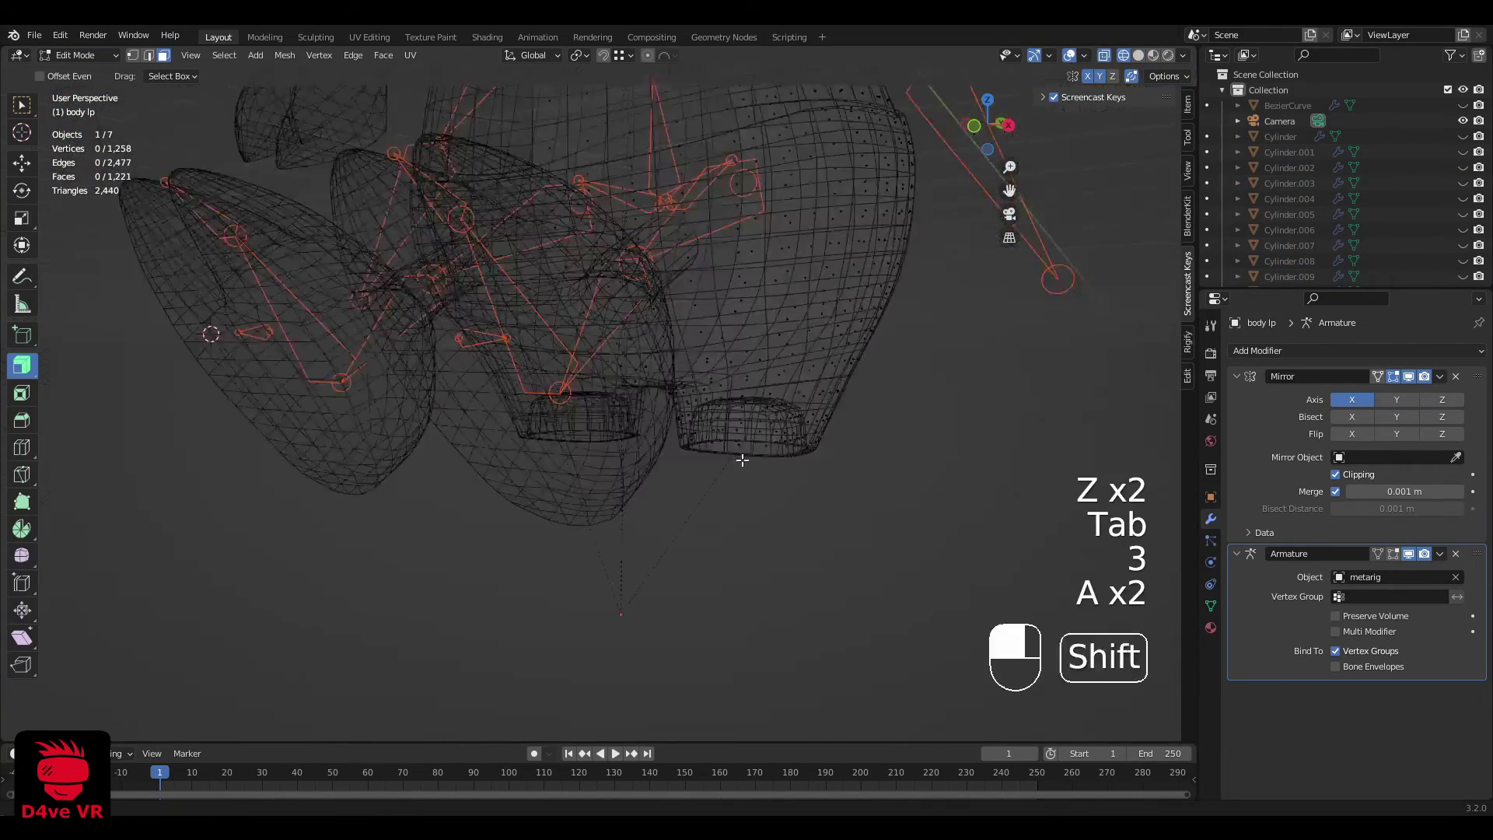
pyautogui.press('`')
pyautogui.click(592, 387)
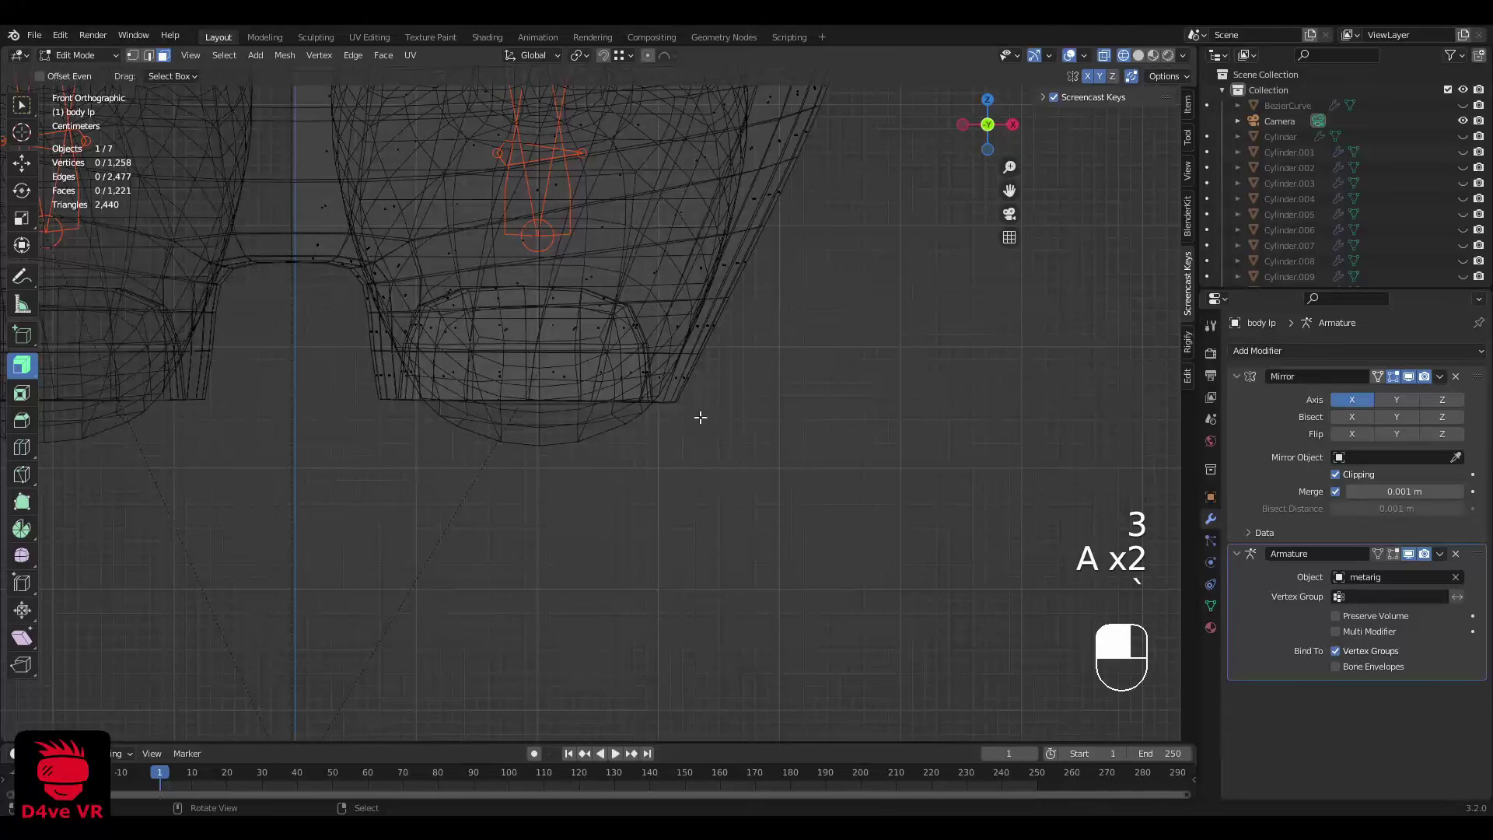
pyautogui.moveTo(712, 447); pyautogui.dragTo(338, 359)
# Step: Return to solid shading and Weight Paint, enable face masking, and fill the selected cuff faces with shin.L weight 1.000
pyautogui.press('z')
pyautogui.click(506, 379)
pyautogui.scroll(-2, 510, 380)
pyautogui.moveTo(482, 380)
pyautogui.mouseDown(button='middle')
pyautogui.moveTo(375, 391)
pyautogui.moveTo(463, 376)
pyautogui.mouseUp(button='middle')
pyautogui.scroll(-4, 375, 391)
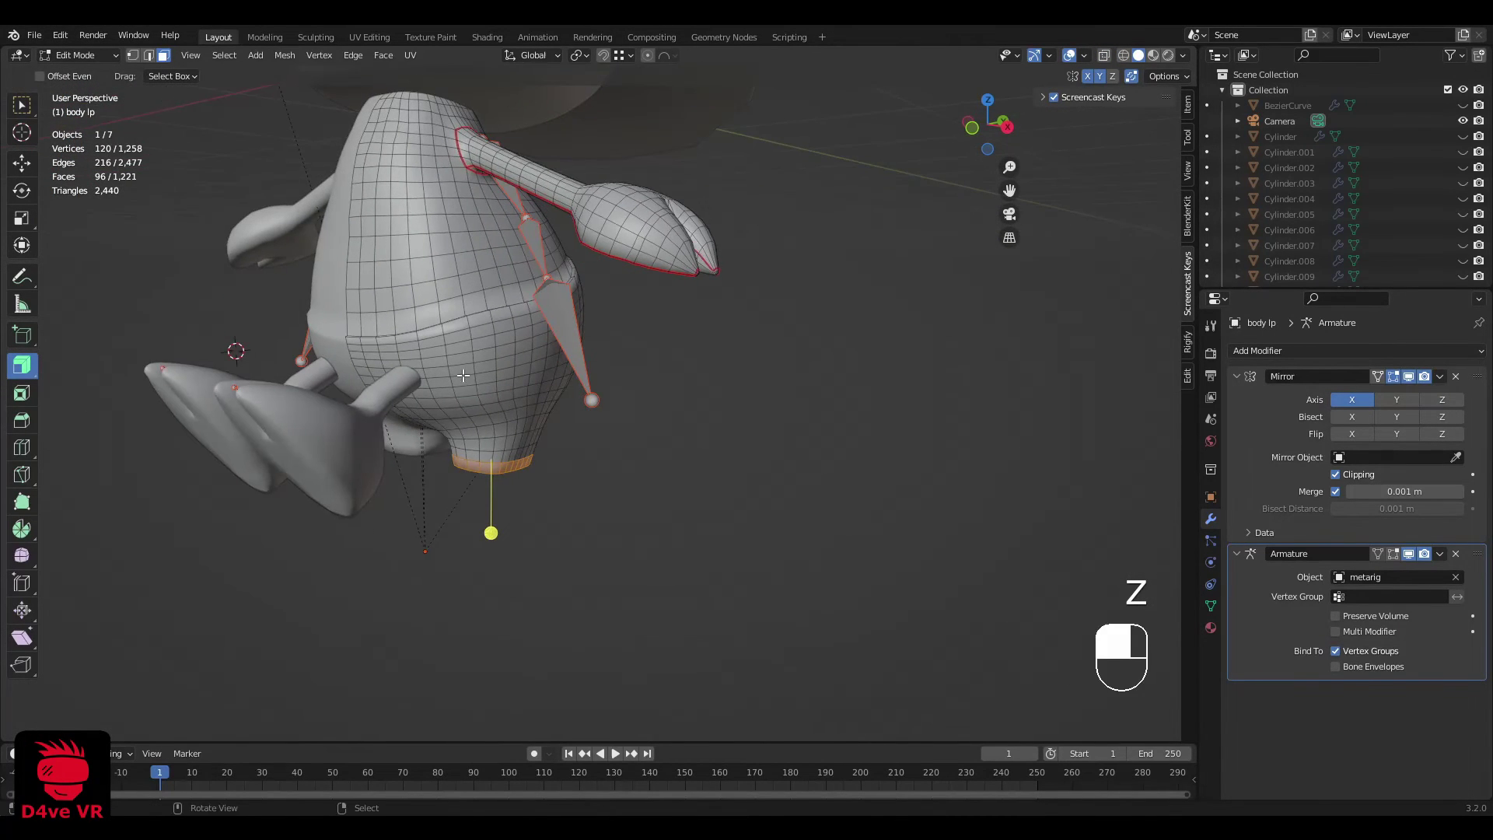
pyautogui.press('Tab')
pyautogui.click(133, 55)
pyautogui.moveTo(268, 213); pyautogui.dragTo(271, 225, button='middle')
pyautogui.scroll(4, 271, 226)
pyautogui.moveTo(272, 225)
pyautogui.keyDown('shift'); pyautogui.mouseDown(button='middle')
pyautogui.moveTo(272, 311)
pyautogui.moveTo(505, 253)
pyautogui.mouseUp(button='middle'); pyautogui.keyUp('shift')
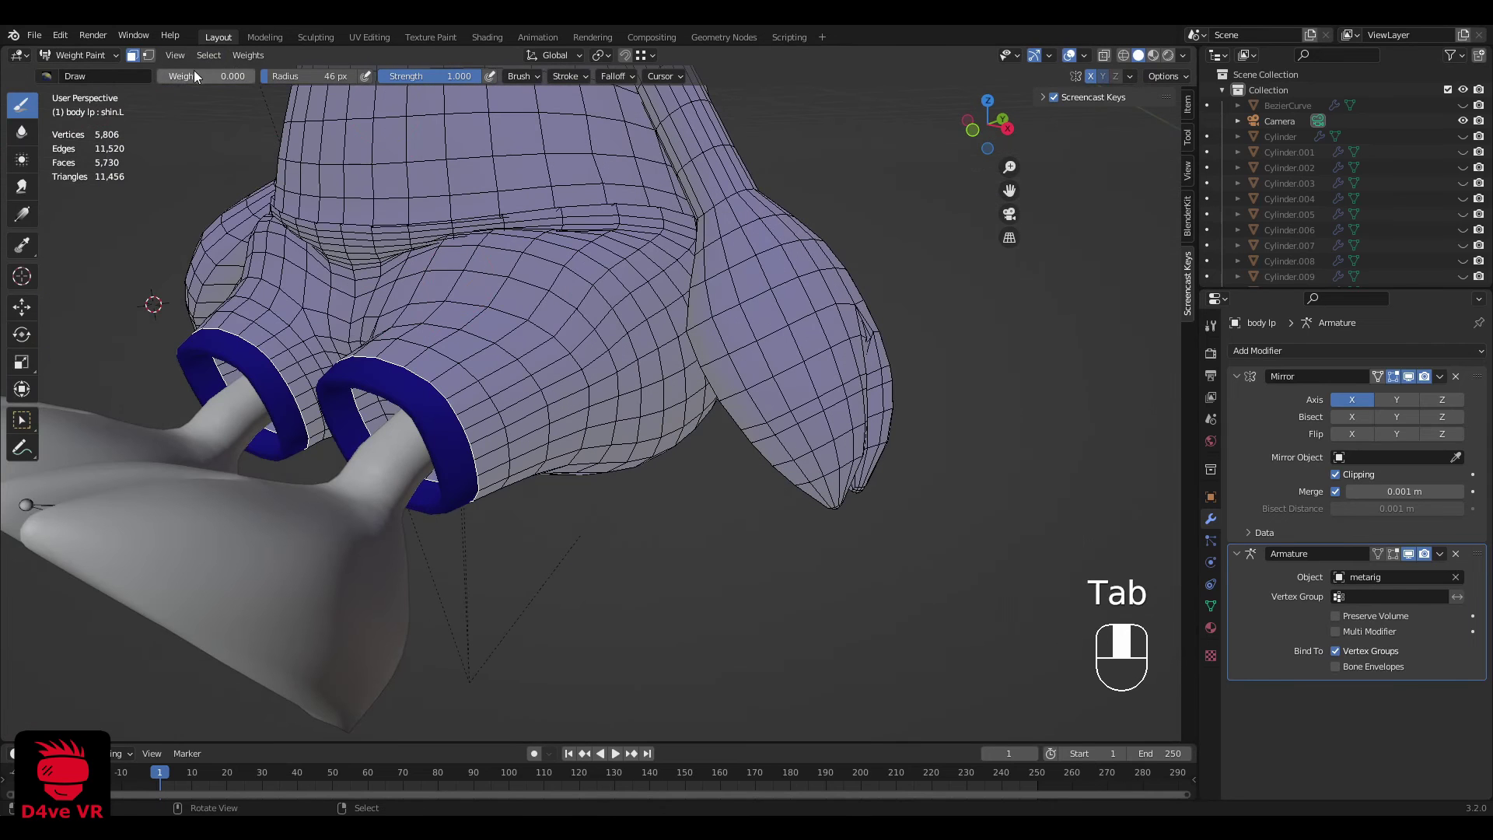
pyautogui.hotkey('shift', 'k')
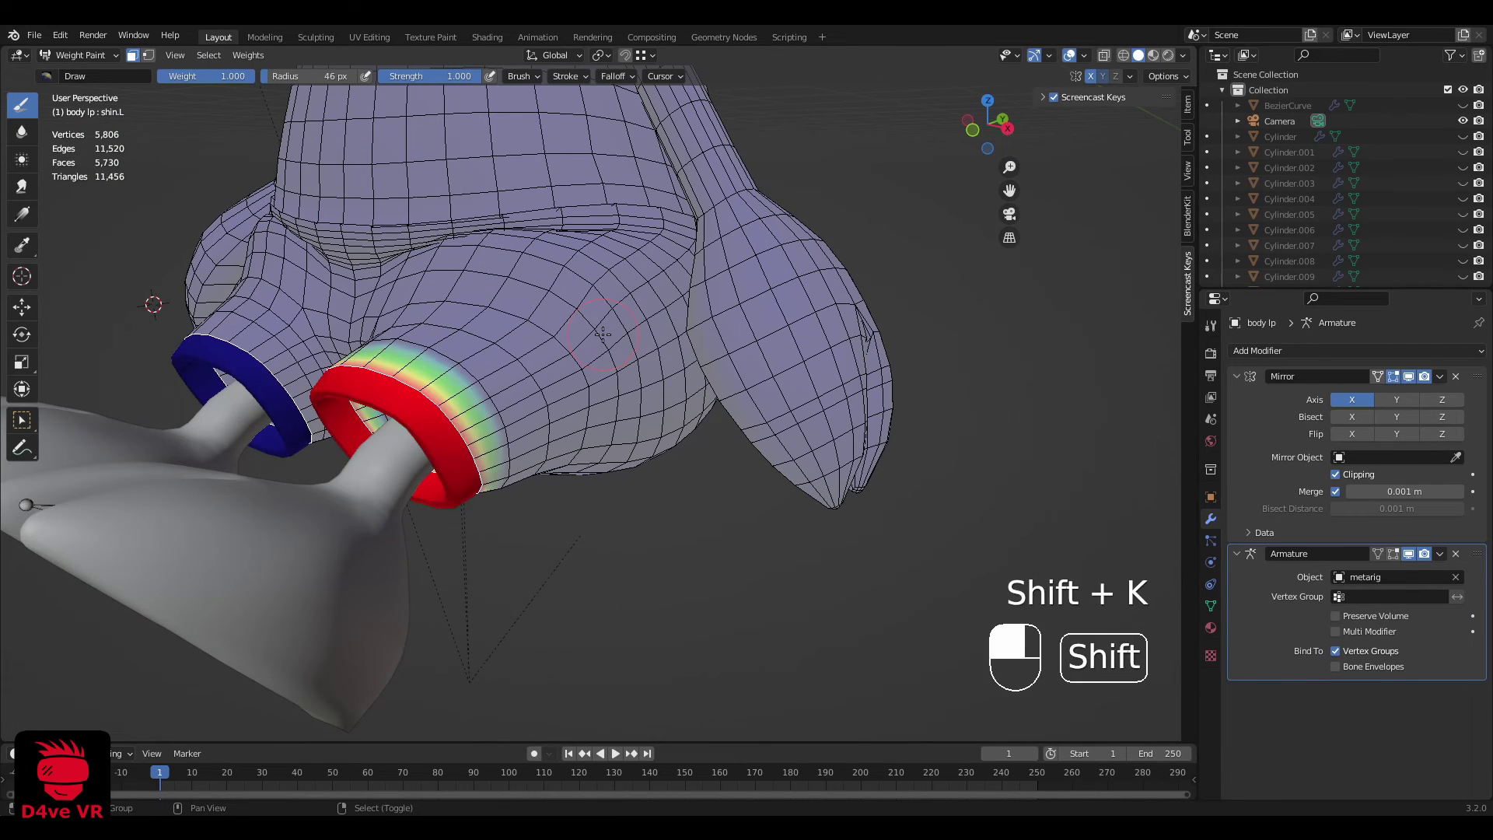
# Step: Mask the ring of faces just above the left cuff and fill it with shin.L weight 1.000
pyautogui.moveTo(603, 334)
pyautogui.keyDown('shift'); pyautogui.mouseDown(button='middle')
pyautogui.moveTo(405, 194)
pyautogui.moveTo(467, 226)
pyautogui.moveTo(325, 358)
pyautogui.moveTo(440, 338)
pyautogui.moveTo(467, 381)
pyautogui.mouseUp(button='middle'); pyautogui.keyUp('shift')
pyautogui.press('Tab')
pyautogui.press('Tab')
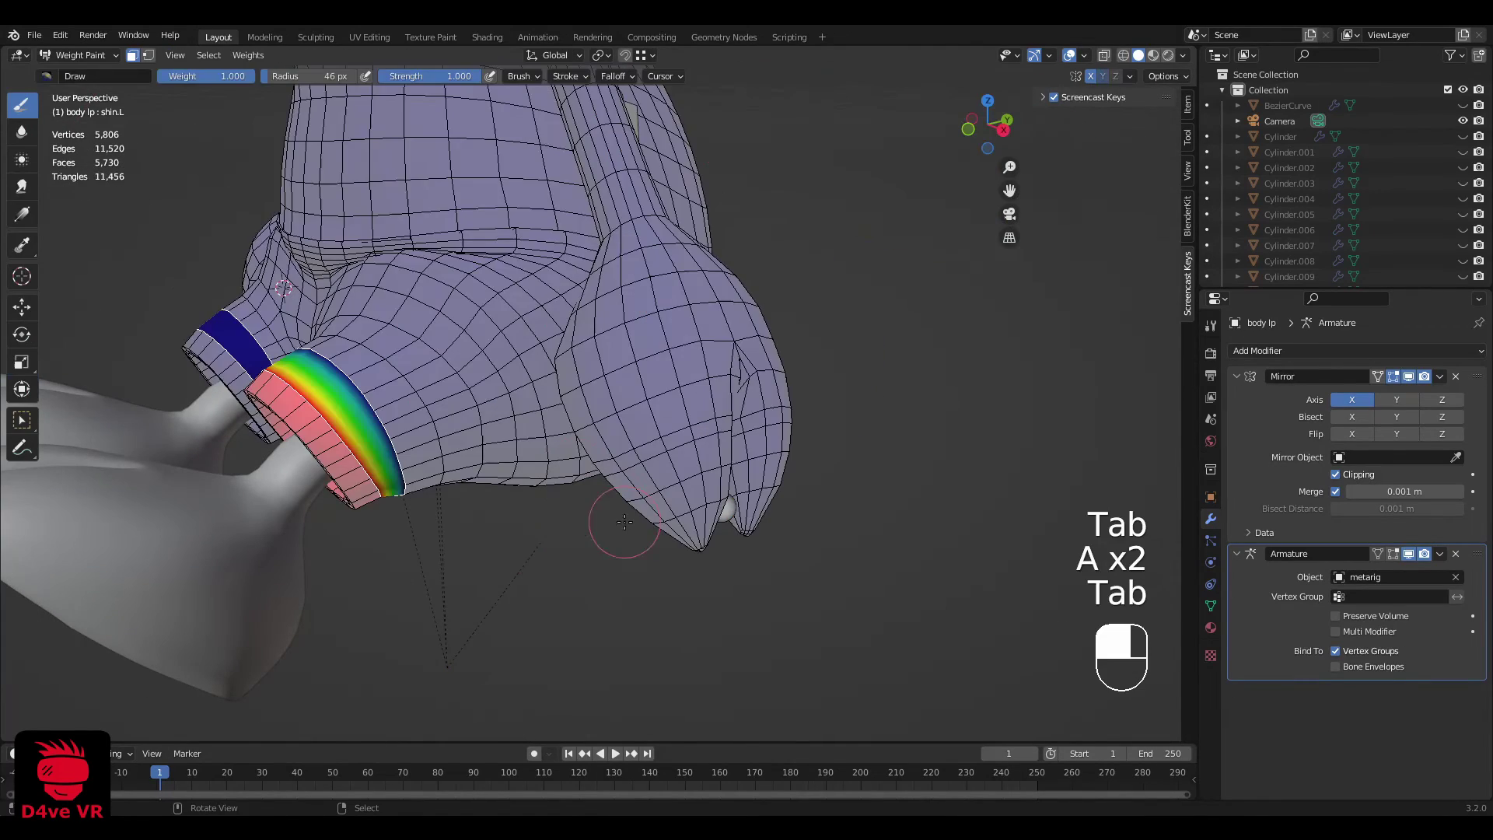
pyautogui.hotkey('shift', 'k')
pyautogui.press('Tab')
pyautogui.press('Tab')
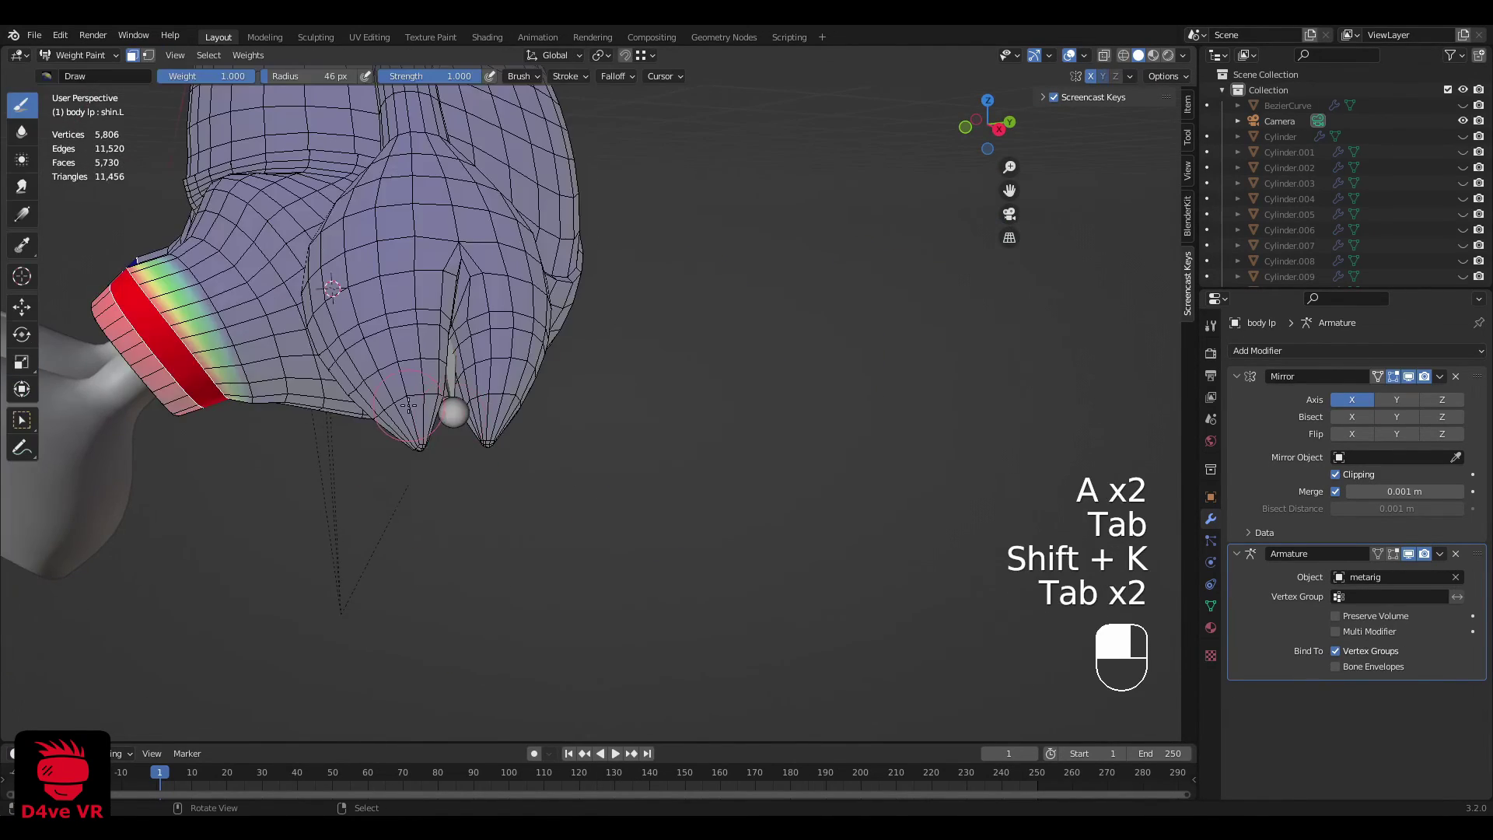
# Step: Select all body faces and inspect the shin.L weights around the cuff in the right side view
pyautogui.press('a')
pyautogui.press('a')
pyautogui.press('a')
pyautogui.moveTo(483, 390); pyautogui.dragTo(400, 407, button='middle')
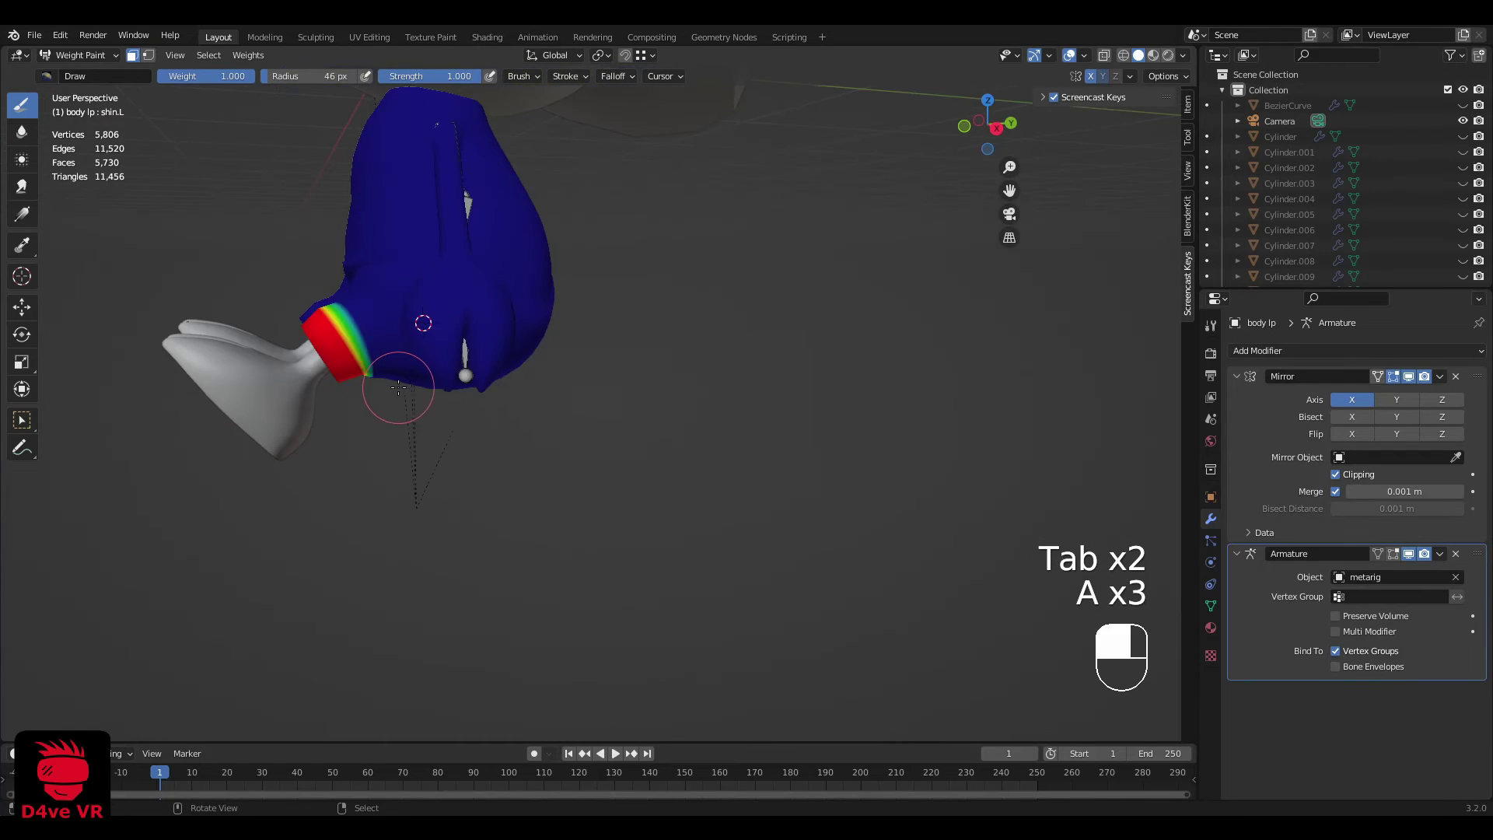
pyautogui.press('`')
pyautogui.scroll(6, 573, 374)
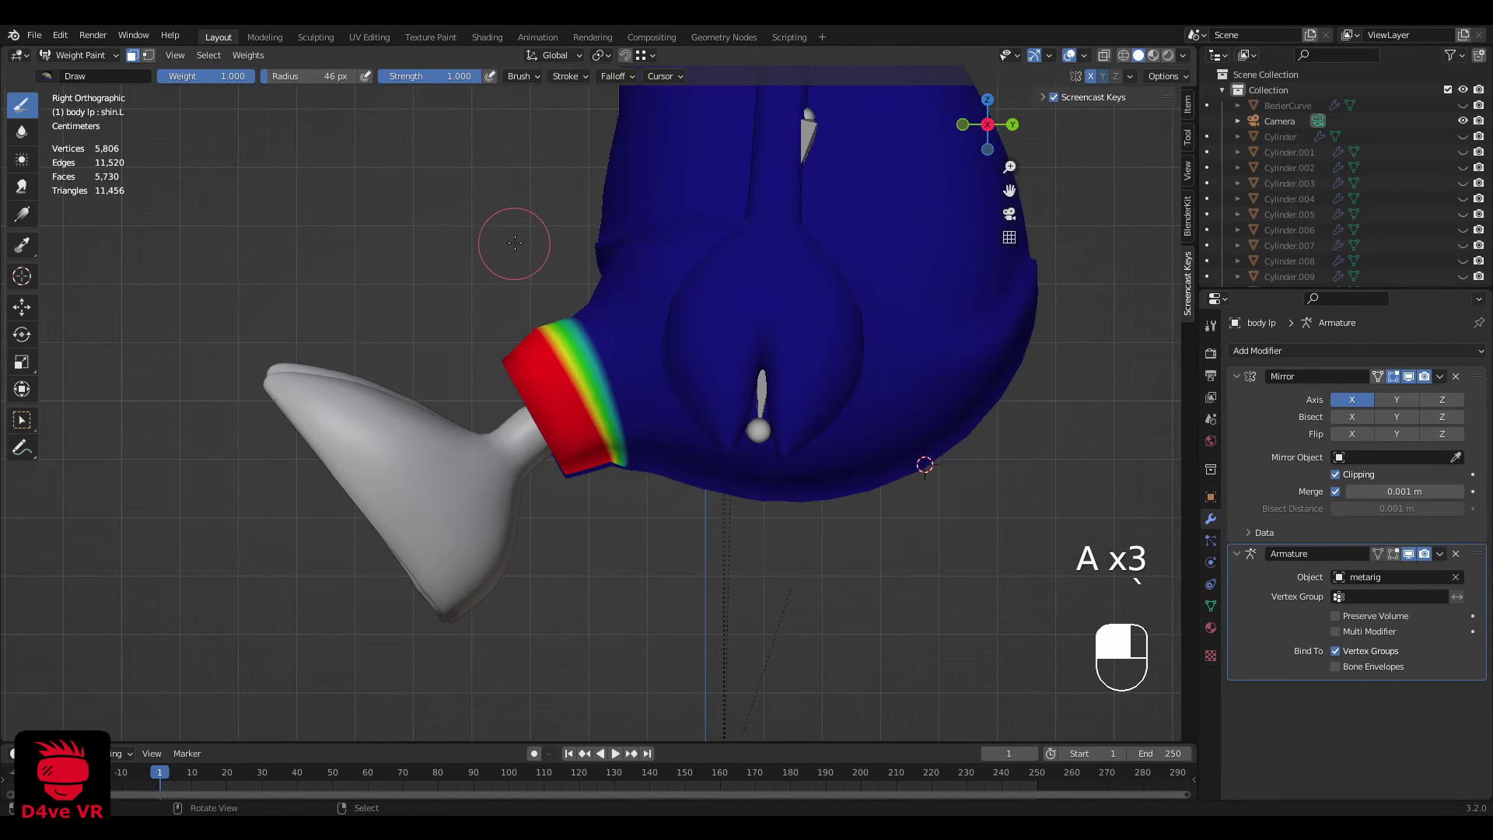
pyautogui.scroll(-1, 551, 461)
pyautogui.scroll(2, 557, 447)
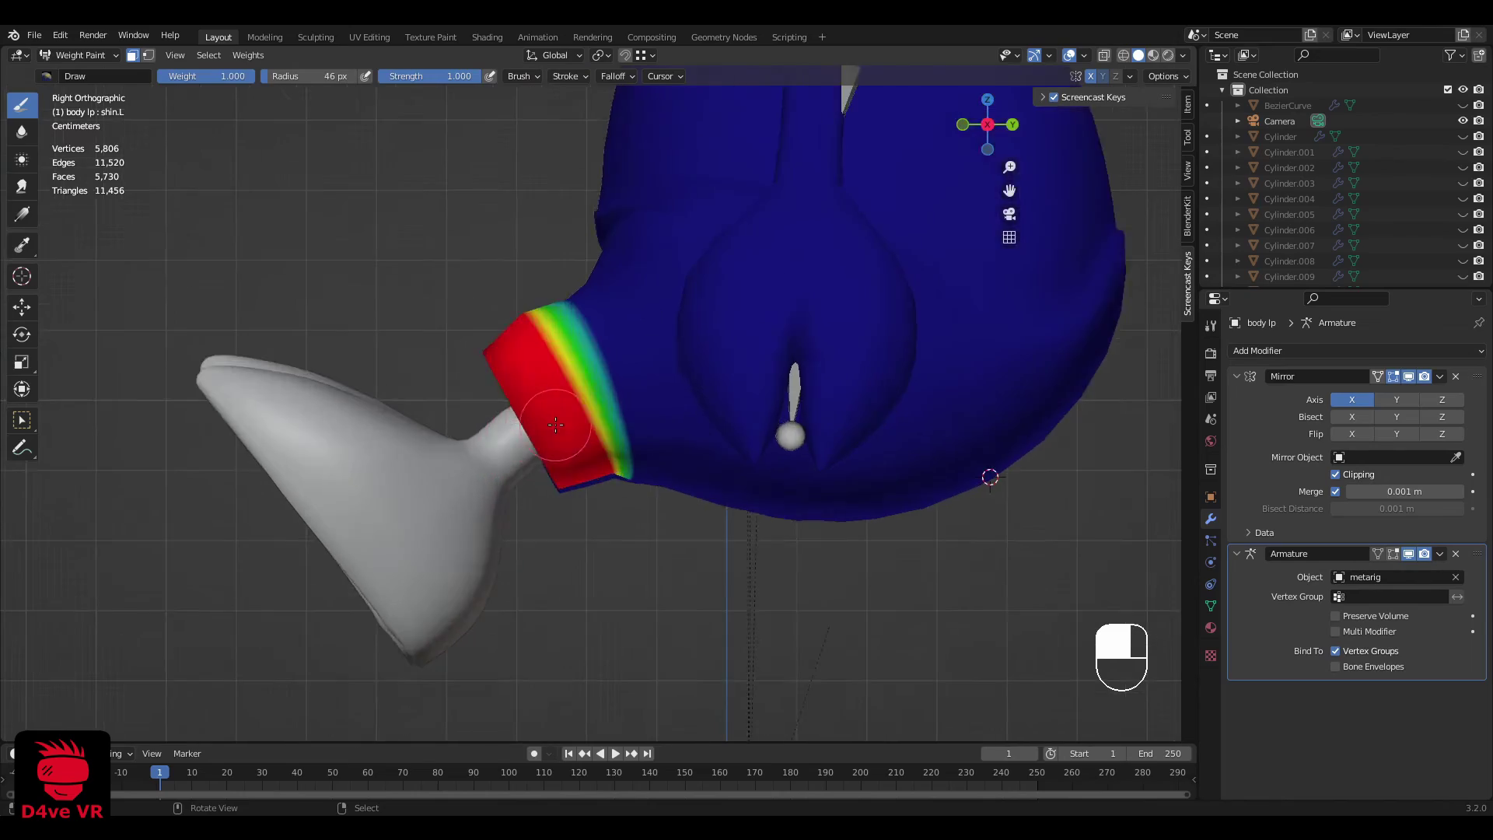
# Step: Clear the face selection in Edit Mode, select one more face ring on the left trouser leg, and fill it with shin.L weight 1.000
pyautogui.press('z')
pyautogui.moveTo(492, 413); pyautogui.dragTo(513, 422, button='middle')
pyautogui.scroll(4, 513, 423)
pyautogui.press('Tab')
pyautogui.scroll(-4, 683, 464)
pyautogui.press('z')
pyautogui.scroll(-4, 980, 506)
pyautogui.press('a')
pyautogui.press('a')
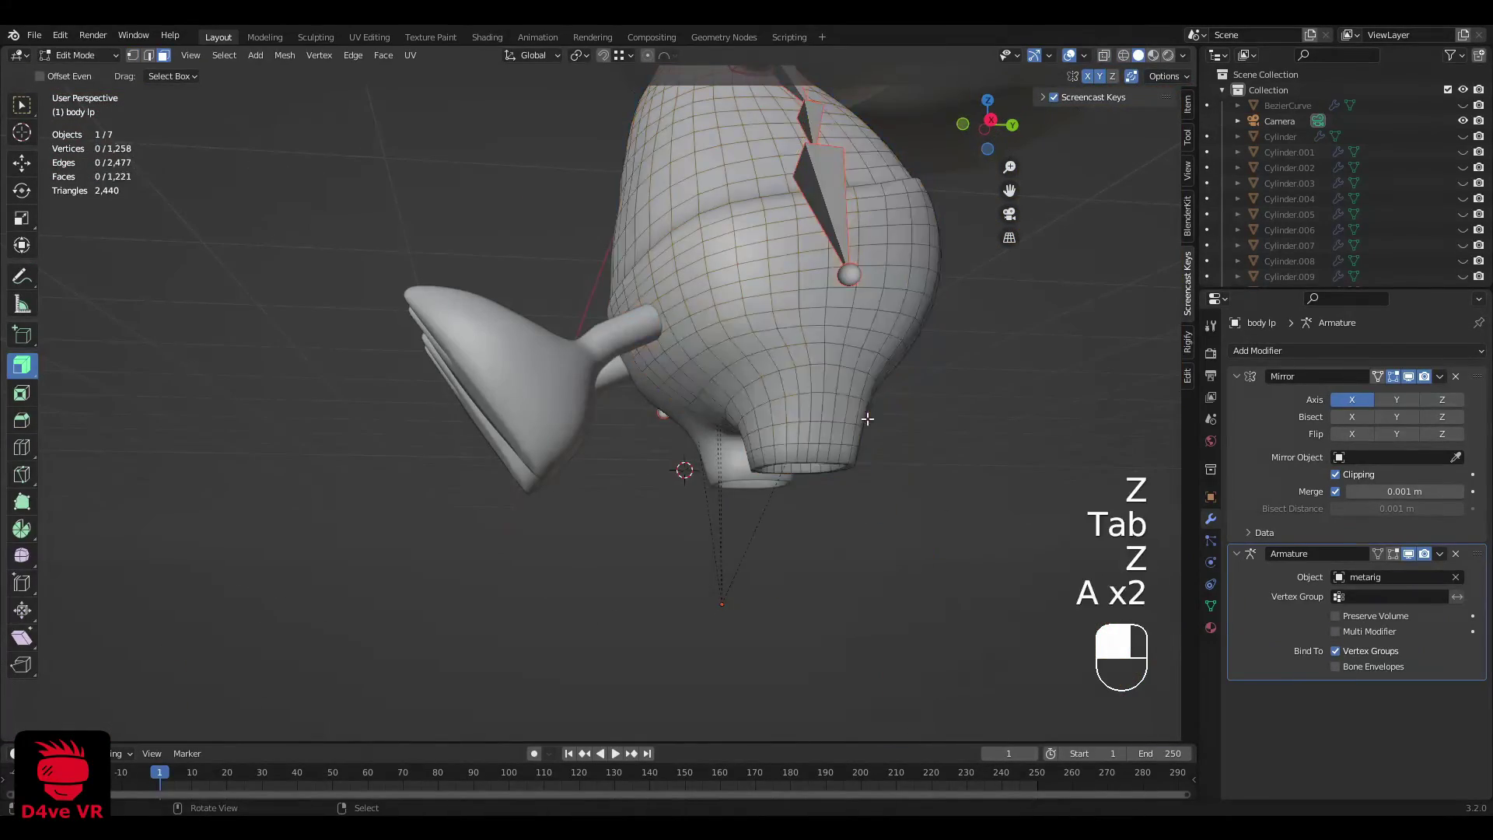
pyautogui.moveTo(866, 417)
pyautogui.mouseDown(button='middle')
pyautogui.moveTo(716, 432)
pyautogui.moveTo(730, 412)
pyautogui.moveTo(709, 433)
pyautogui.mouseUp(button='middle')
pyautogui.press('Tab')
pyautogui.moveTo(789, 485); pyautogui.dragTo(743, 474, button='middle')
# Step: Turn off face masking and, in wireframe, paint a transition of weight 0.383 along the upper boundary of the shin.L cuff weights
pyautogui.press('`')
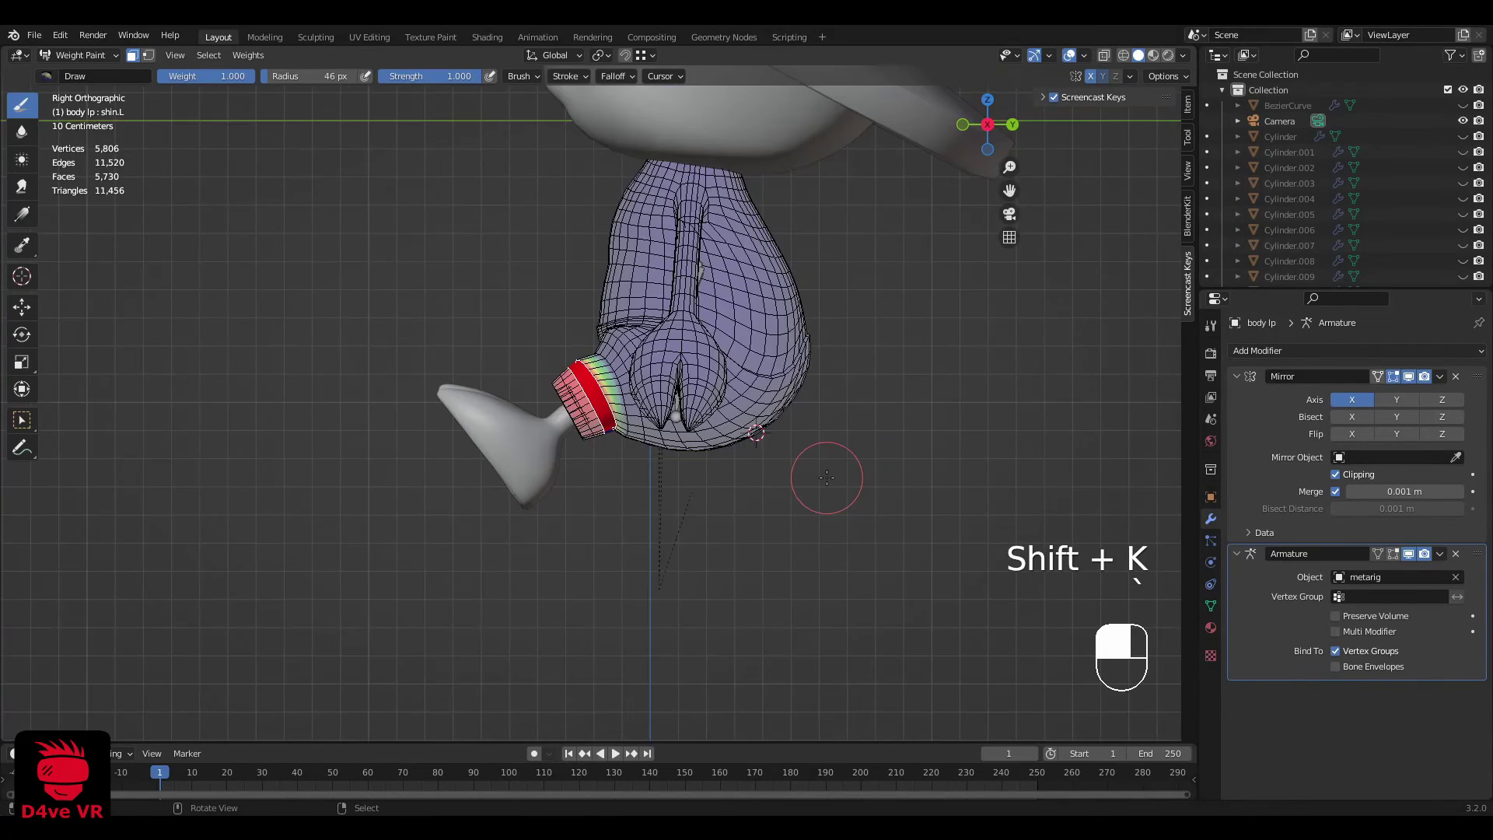
pyautogui.scroll(6, 580, 383)
pyautogui.click(132, 55)
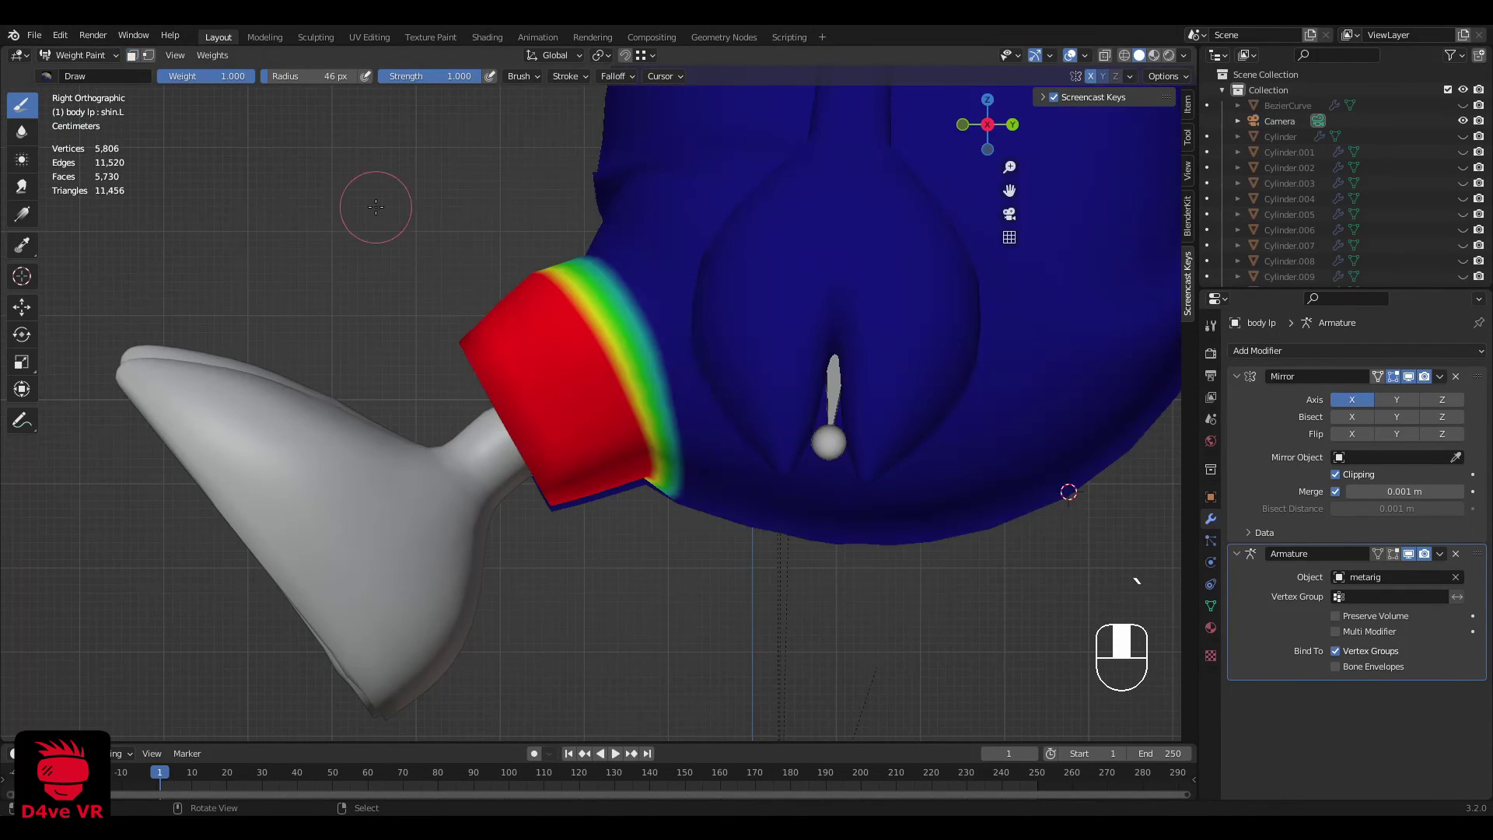
pyautogui.press('z')
pyautogui.scroll(2, 106, 111)
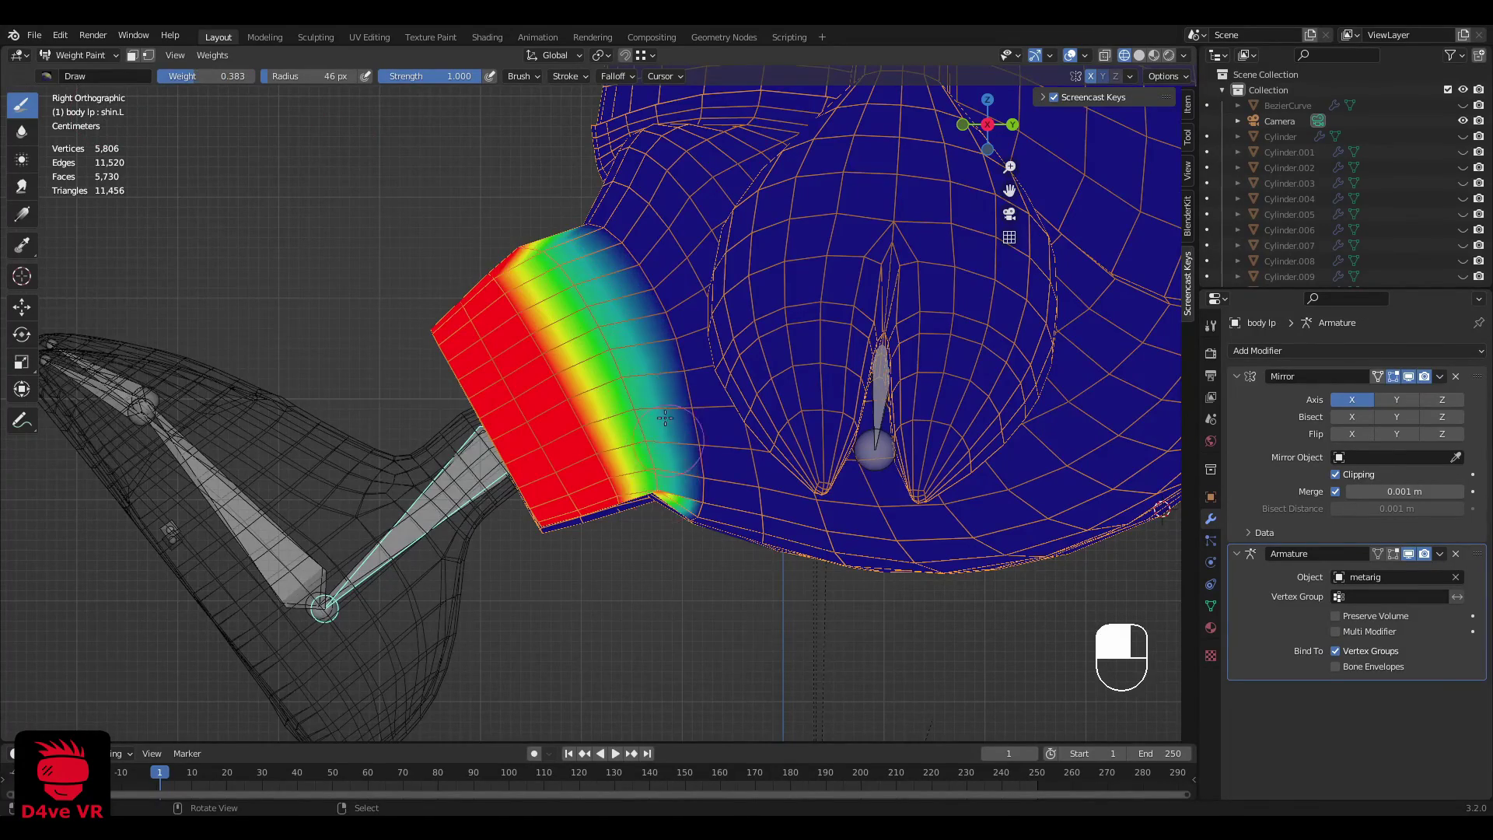
pyautogui.scroll(-6, 665, 424)
pyautogui.moveTo(665, 428); pyautogui.dragTo(750, 459, button='middle')
pyautogui.scroll(6, 544, 536)
pyautogui.keyDown('shift'); pyautogui.moveTo(972, 443); pyautogui.dragTo(607, 455, button='middle'); pyautogui.keyUp('shift')
pyautogui.moveTo(597, 439); pyautogui.dragTo(490, 398)
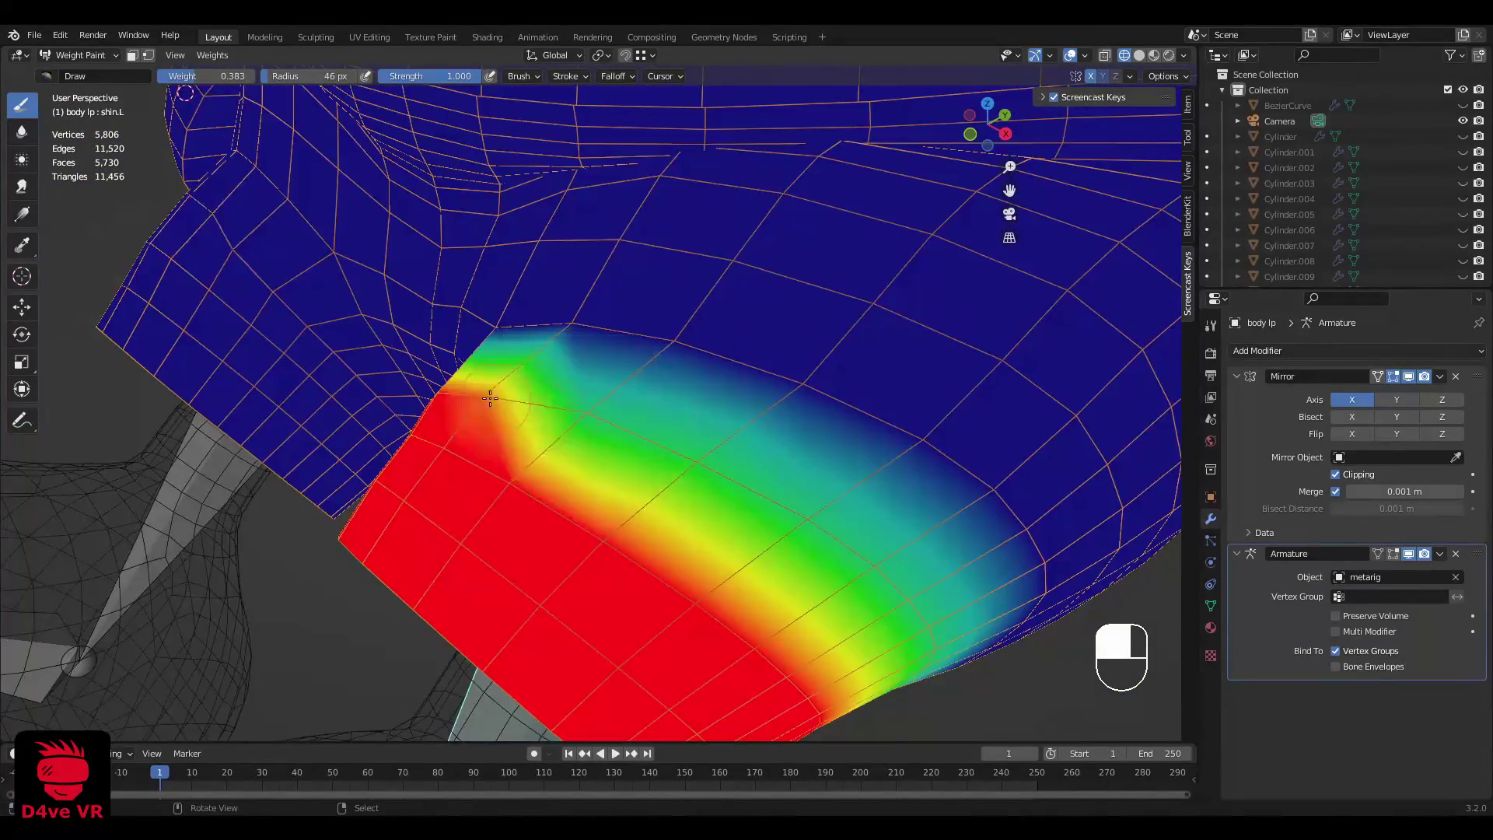
# Step: Reduce the brush radius to 16 px and touch up the shin.L transition around the trouser leg with weight 0.383
pyautogui.scroll(-4, 490, 397)
pyautogui.moveTo(490, 398); pyautogui.dragTo(700, 350, button='middle')
pyautogui.scroll(3, 746, 326)
pyautogui.moveTo(933, 311)
pyautogui.keyDown('shift'); pyautogui.mouseDown(button='middle')
pyautogui.moveTo(746, 326)
pyautogui.moveTo(731, 257)
pyautogui.moveTo(690, 198)
pyautogui.moveTo(549, 121)
pyautogui.moveTo(546, 153)
pyautogui.mouseUp(button='middle'); pyautogui.keyUp('shift')
pyautogui.click(748, 222)
pyautogui.click(658, 282)
pyautogui.moveTo(650, 215); pyautogui.dragTo(380, 276, button='middle')
pyautogui.press('`')
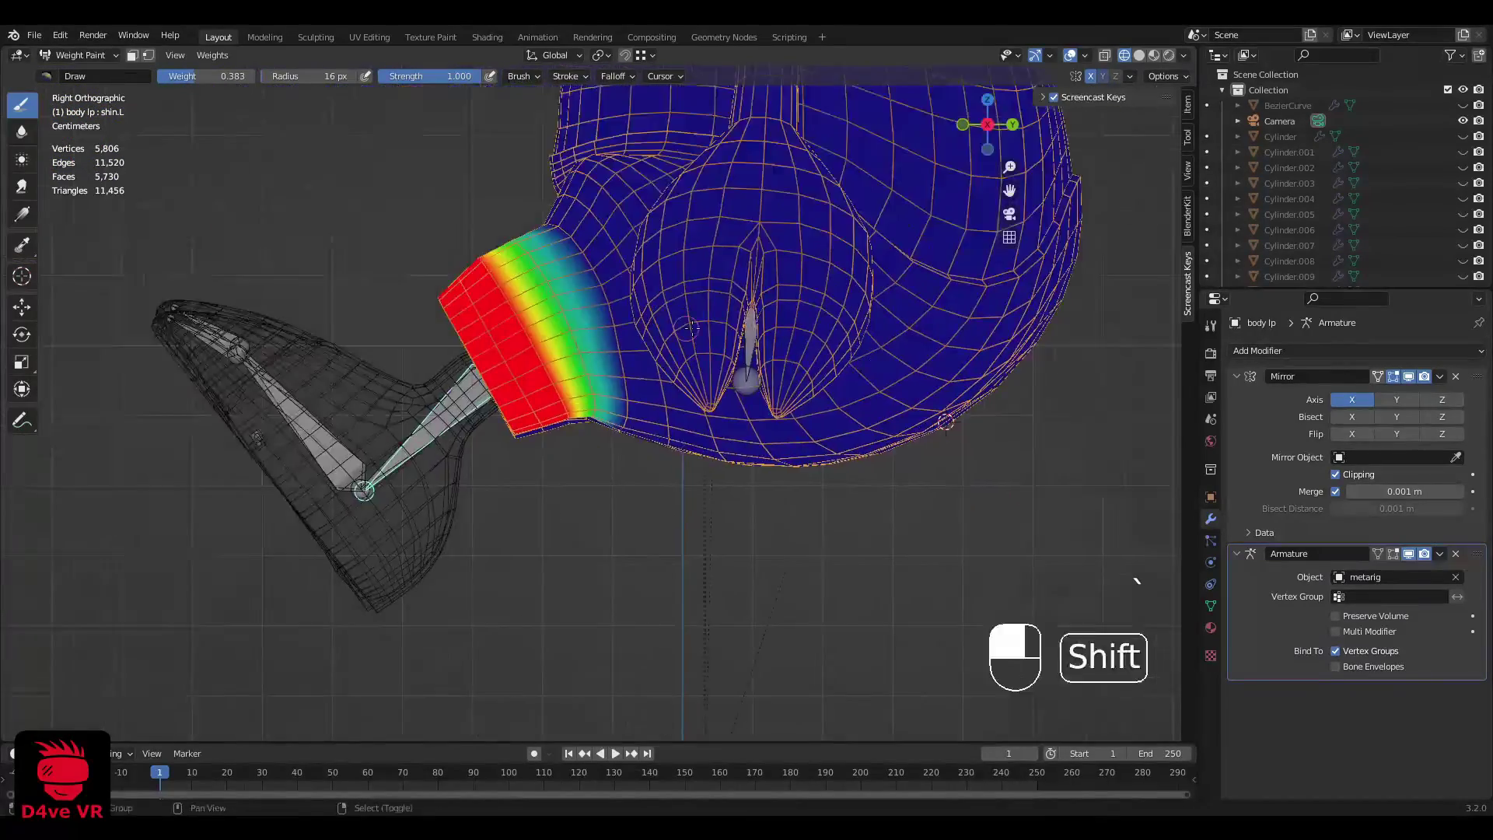
# Step: Undo the last weight strokes on the left trouser leg
pyautogui.keyDown('shift'); pyautogui.moveTo(467, 214); pyautogui.dragTo(524, 276, button='middle'); pyautogui.keyUp('shift')
pyautogui.scroll(4, 524, 276)
pyautogui.hotkey('ctrl', 'z')
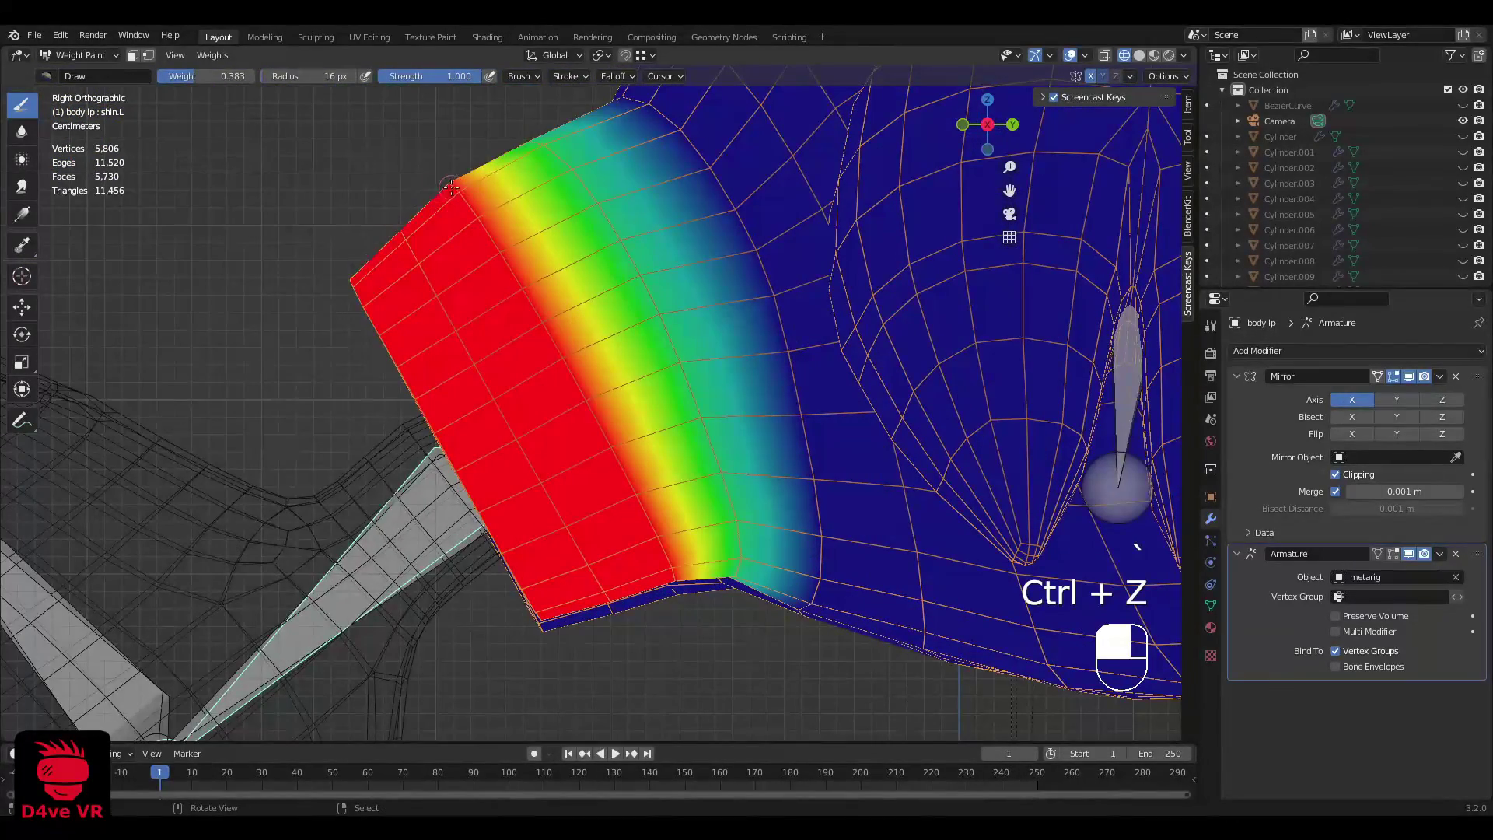
pyautogui.hotkey('ctrl', 'z')
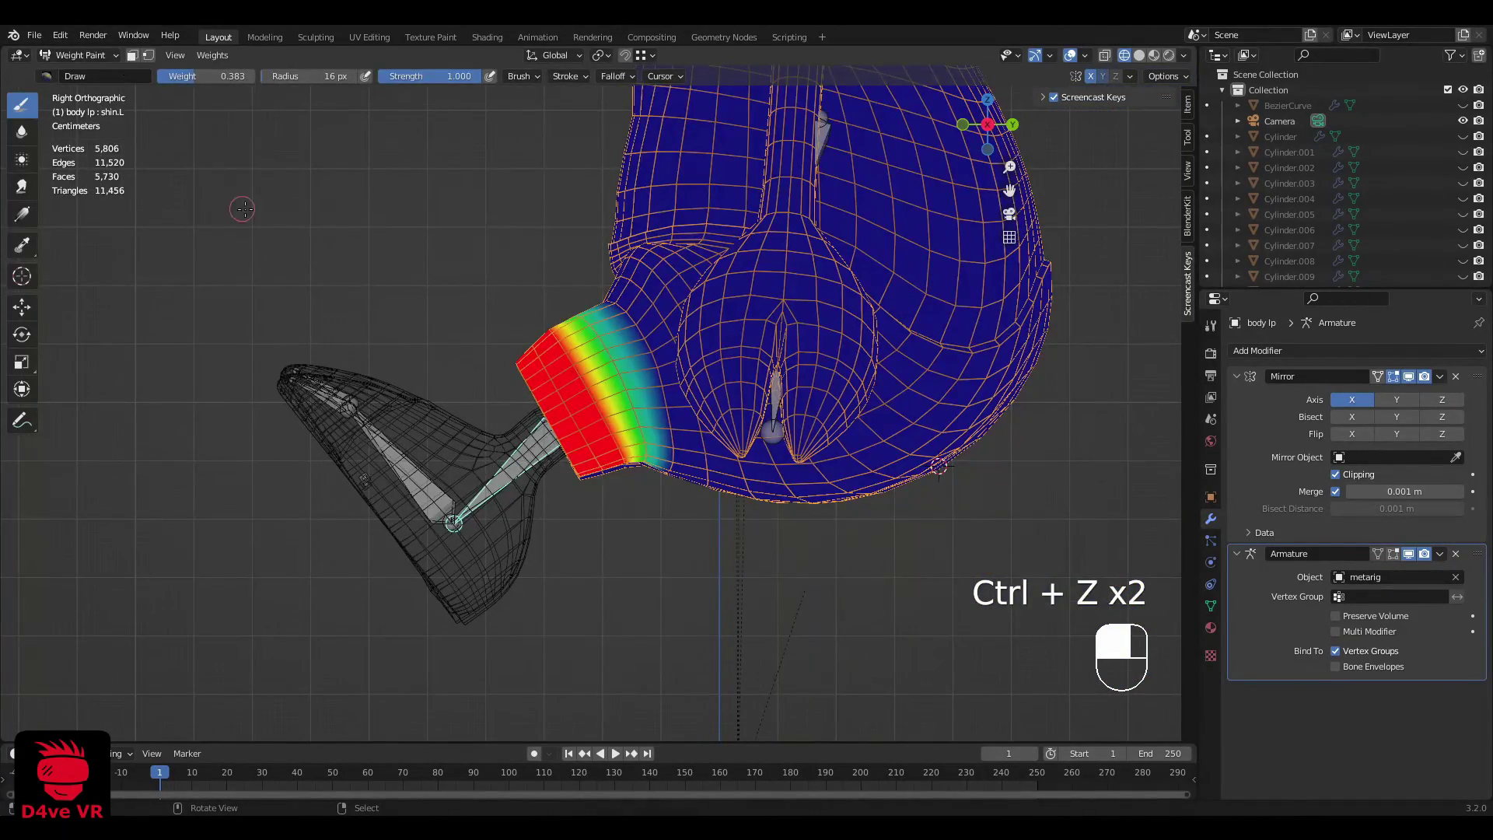
# Step: Return the body to Object Mode, switch to Material Preview shading, and reveal all hidden objects with nothing selected
pyautogui.press('Tab')
pyautogui.press('Tab')
pyautogui.click(94, 56)
pyautogui.click(85, 74)
pyautogui.press('a')
pyautogui.press('a')
pyautogui.press('z')
pyautogui.moveTo(458, 482)
pyautogui.mouseDown(button='middle')
pyautogui.moveTo(544, 516)
pyautogui.moveTo(846, 529)
pyautogui.moveTo(726, 444)
pyautogui.mouseUp(button='middle')
pyautogui.scroll(-2, 845, 529)
pyautogui.scroll(-3, 670, 451)
pyautogui.hotkey('alt', 'h')
pyautogui.press('a')
pyautogui.press('a')
# Step: Hide the reference images surrounding the character and railing
pyautogui.click(383, 319)
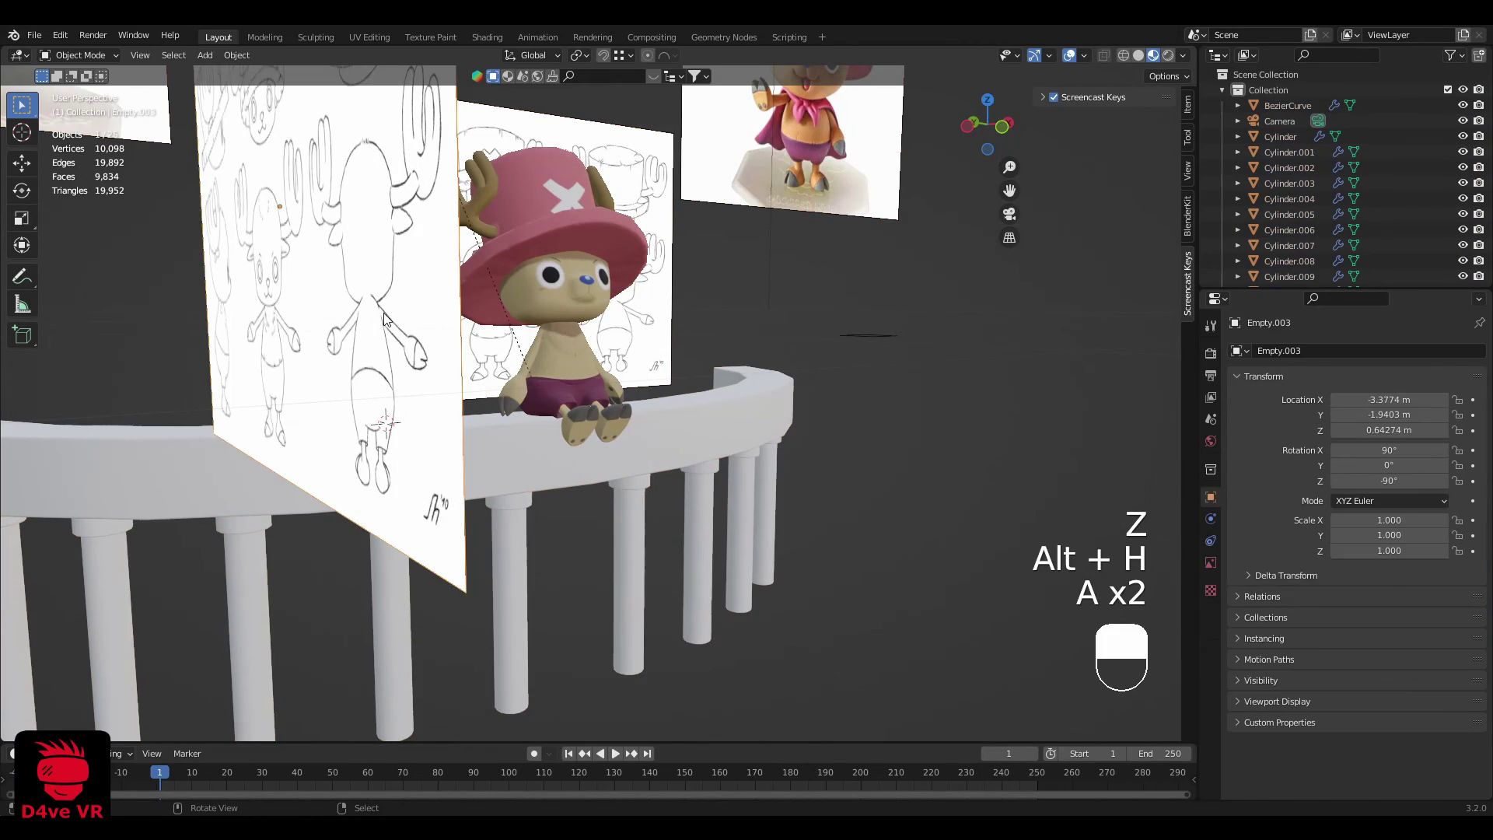
pyautogui.press('h')
pyautogui.click(380, 296)
pyautogui.press('h')
pyautogui.click(144, 113)
pyautogui.press('h')
pyautogui.click(724, 150)
pyautogui.press('h')
pyautogui.moveTo(817, 351); pyautogui.dragTo(764, 430, button='middle')
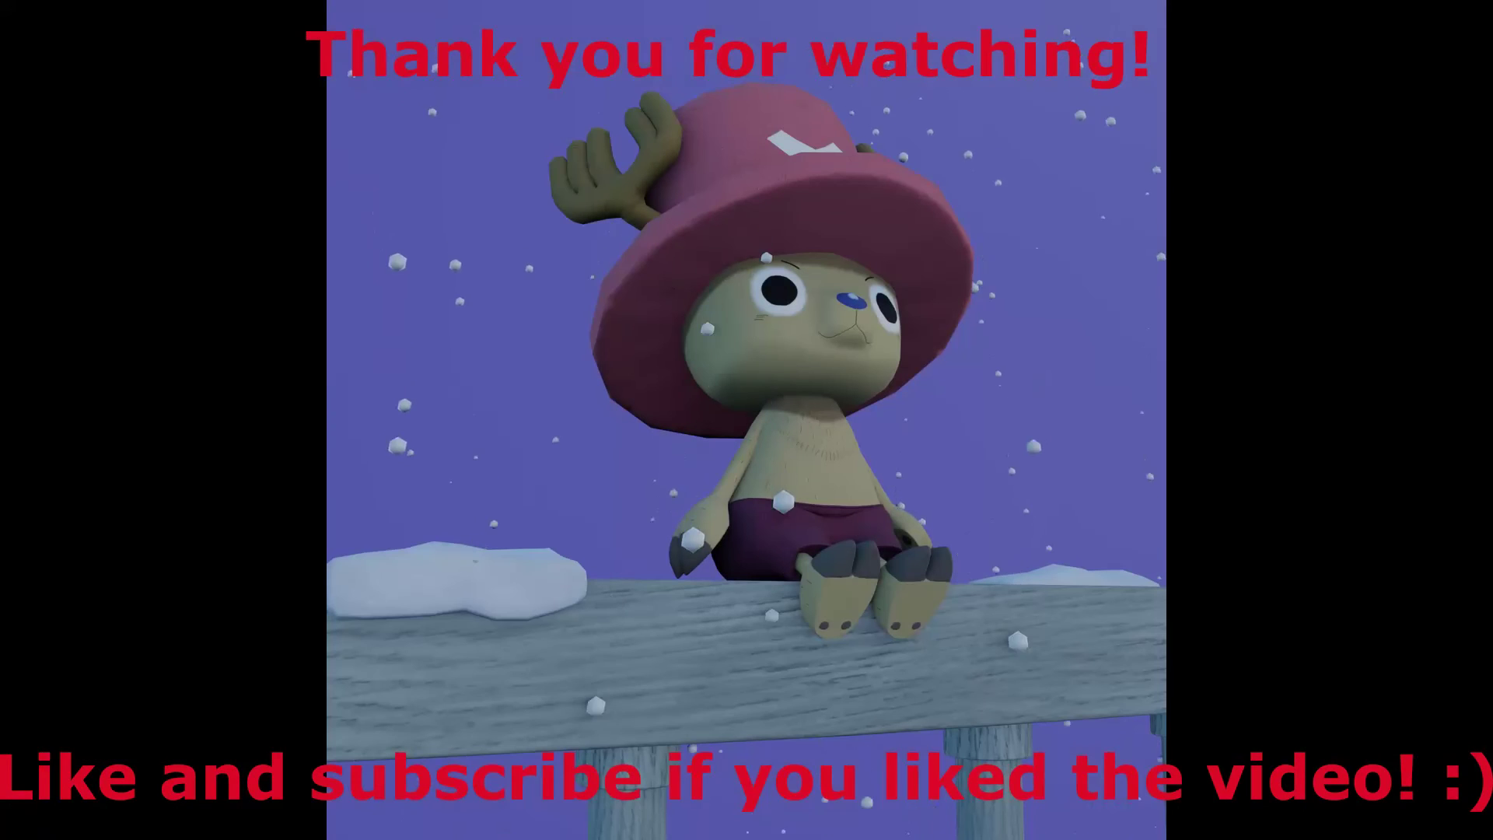